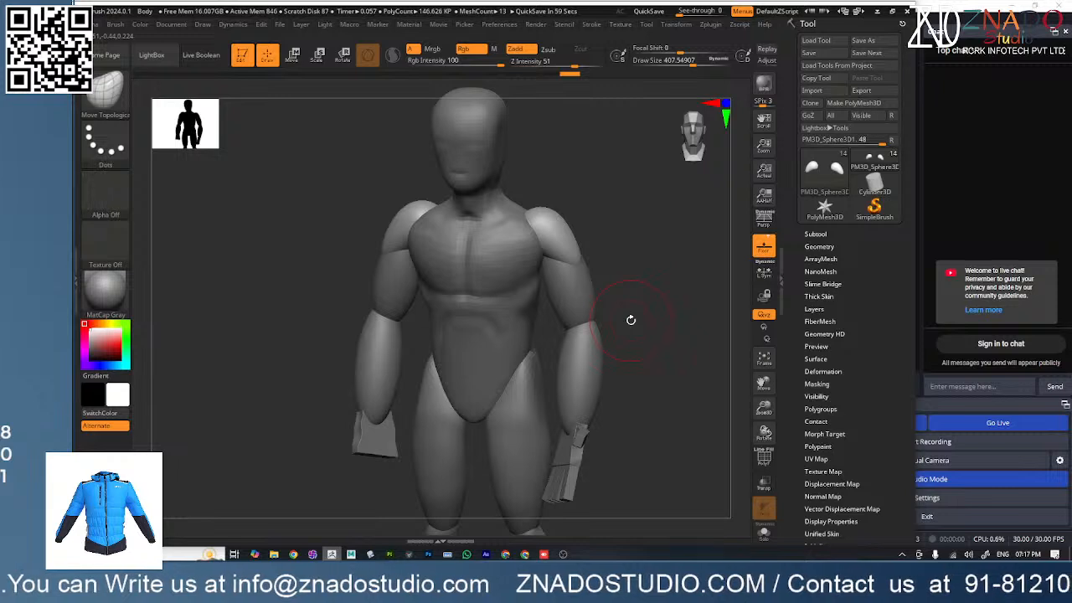
- Launch the on-screen drawing tool from the background apps and place its toolbar beside the figure
click(901, 556)
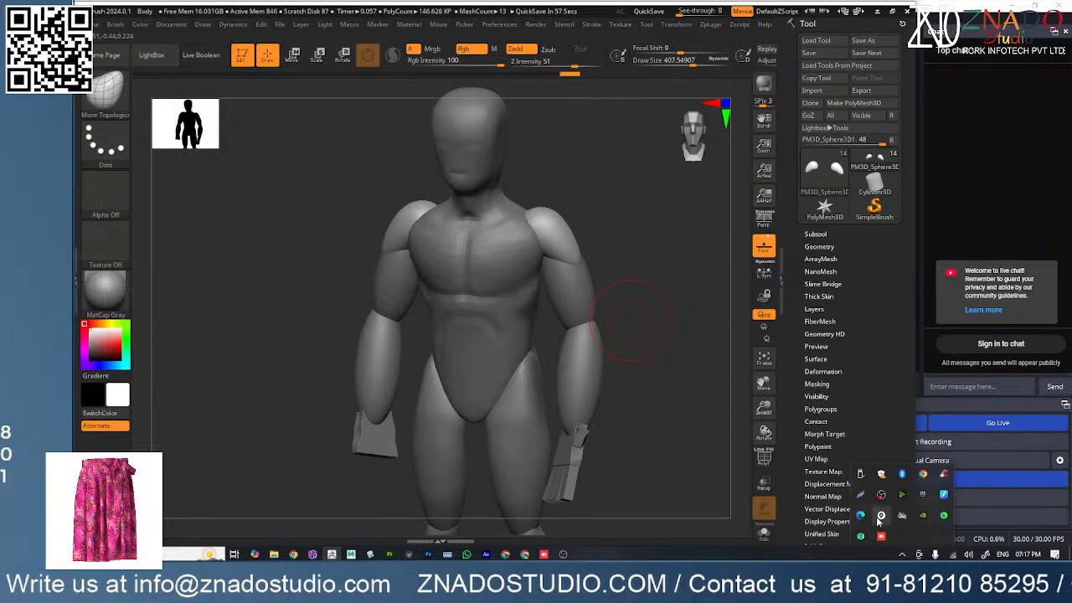
click(881, 516)
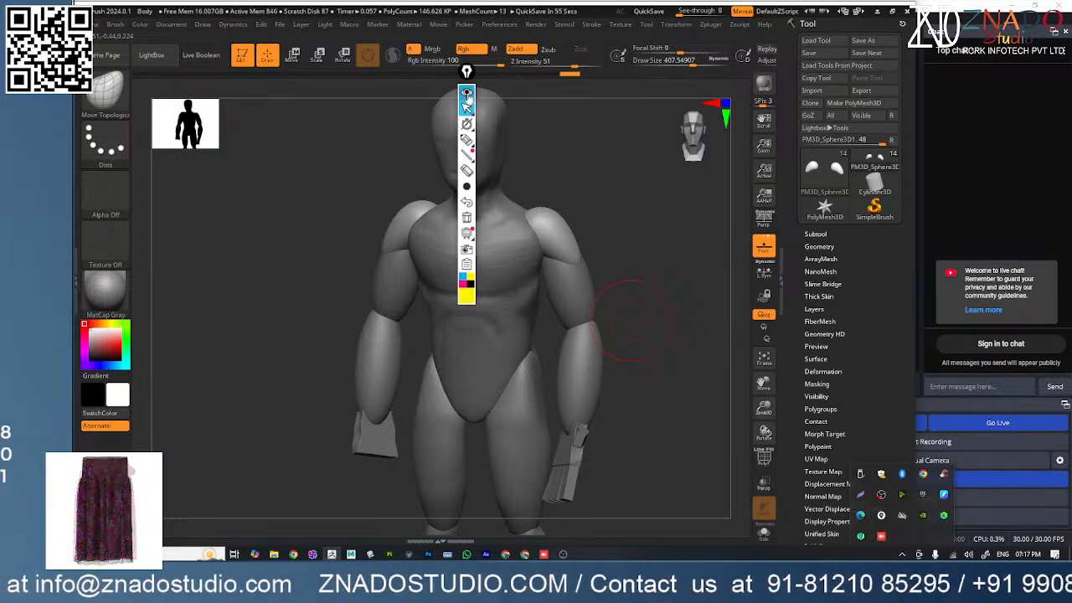
click(467, 92)
click(466, 93)
drag(467, 72, 708, 94)
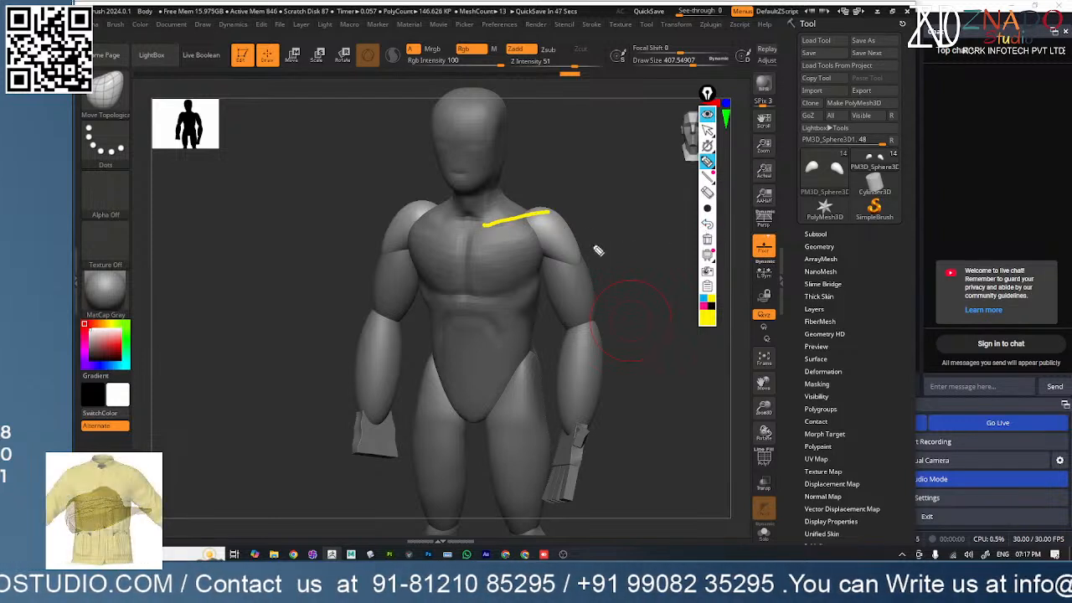
- Mark the arm's flow with a yellow curve from the collarbone over the shoulder to the wrist, and clear the marks
mouse_move(708, 207)
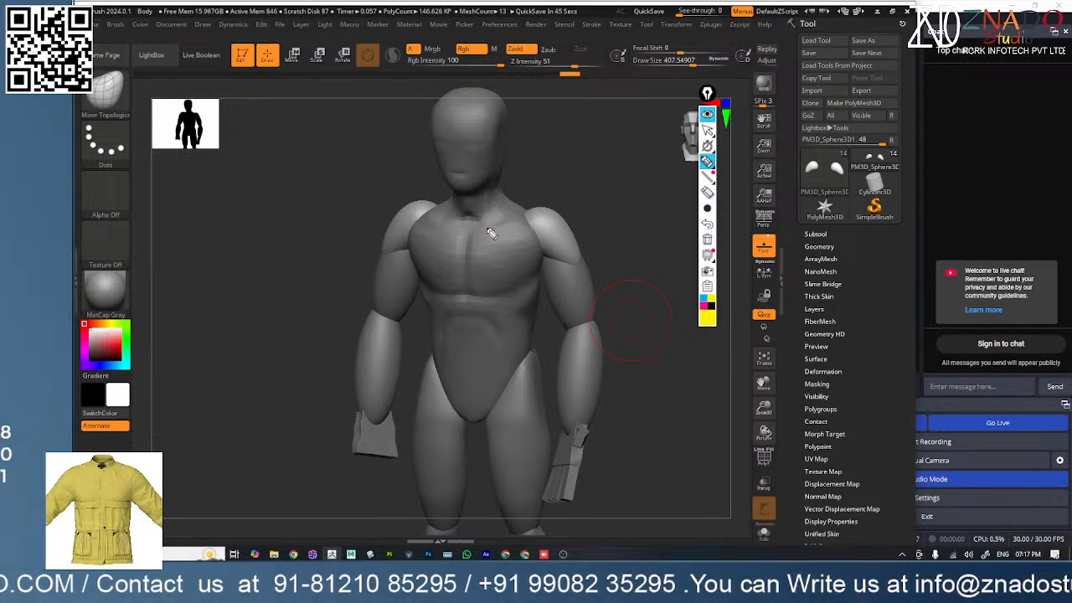
drag(474, 230, 496, 234)
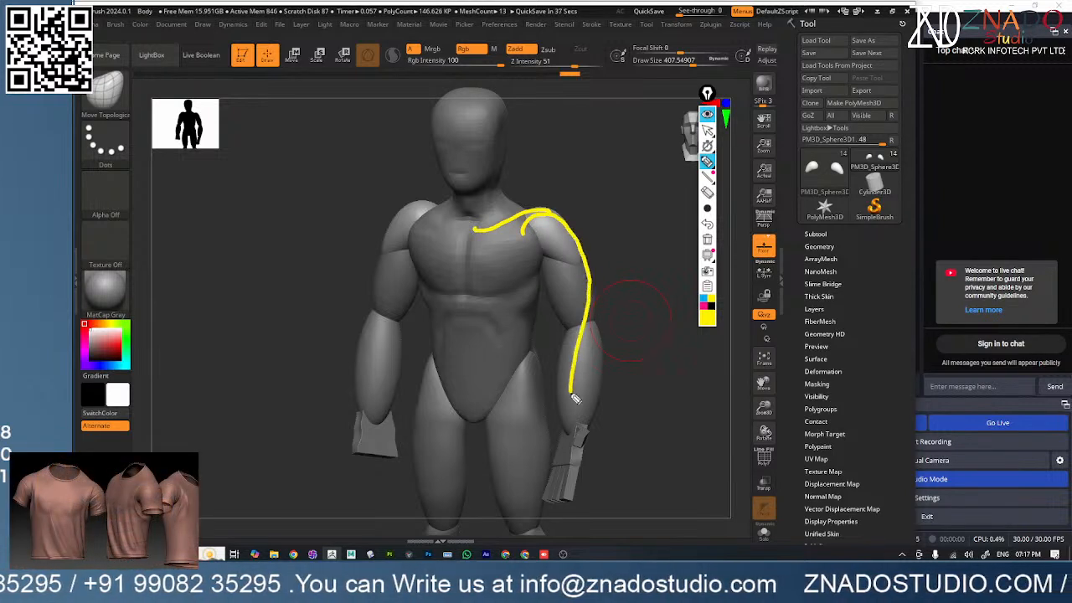
drag(574, 398, 586, 446)
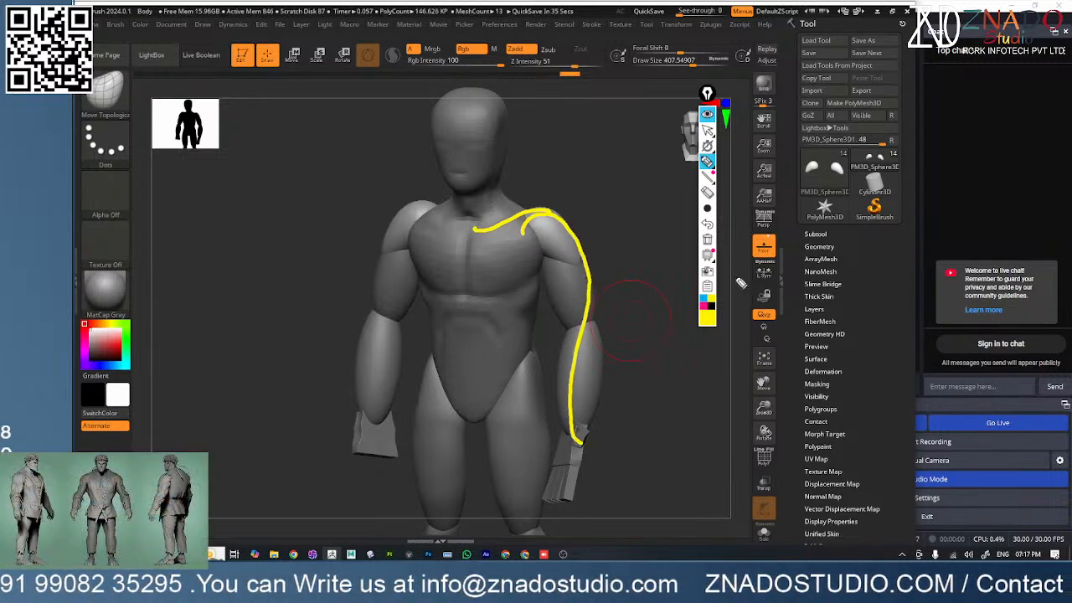
click(708, 224)
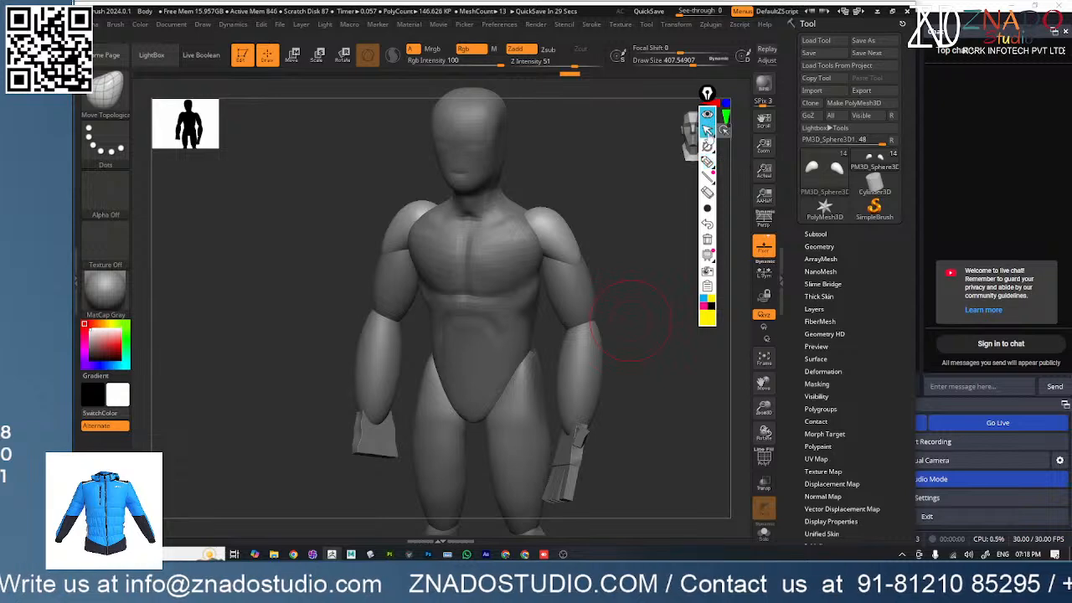
- Mark the arm's side profile with a yellow curve from the shoulder to the wrist, clear it, and return to model interaction
drag(633, 262, 586, 256)
drag(647, 275, 564, 265)
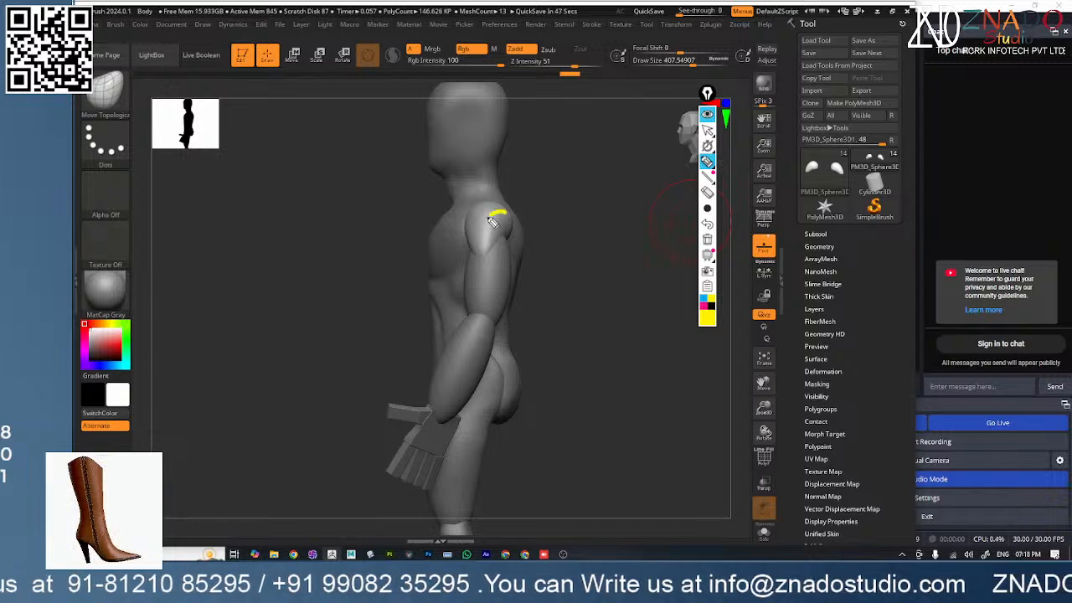
mouse_move(488, 274)
mouse_down()
mouse_move(485, 337)
mouse_move(441, 412)
mouse_up()
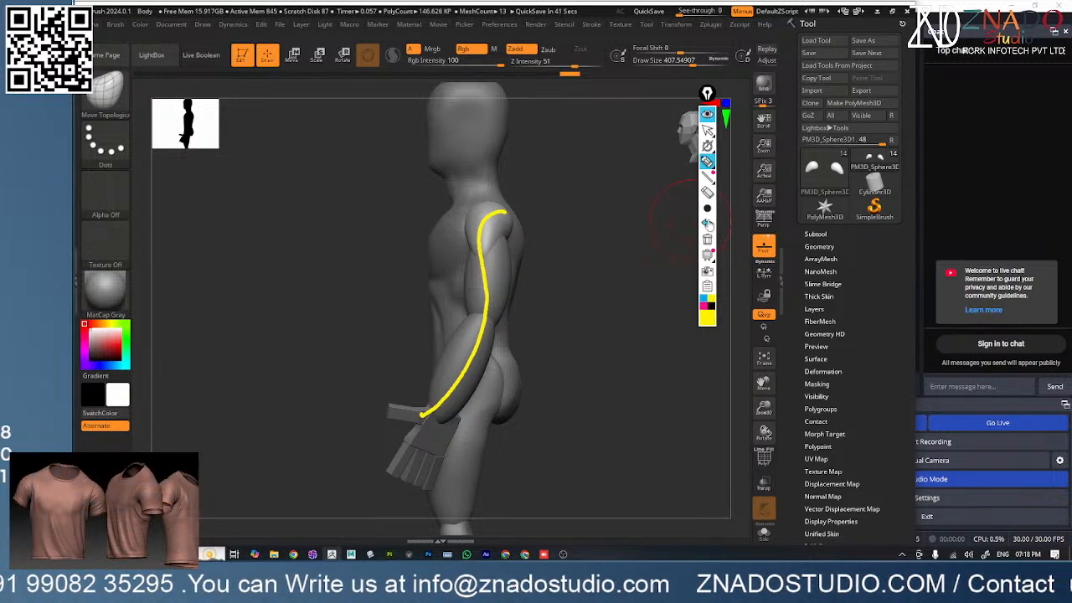
click(708, 225)
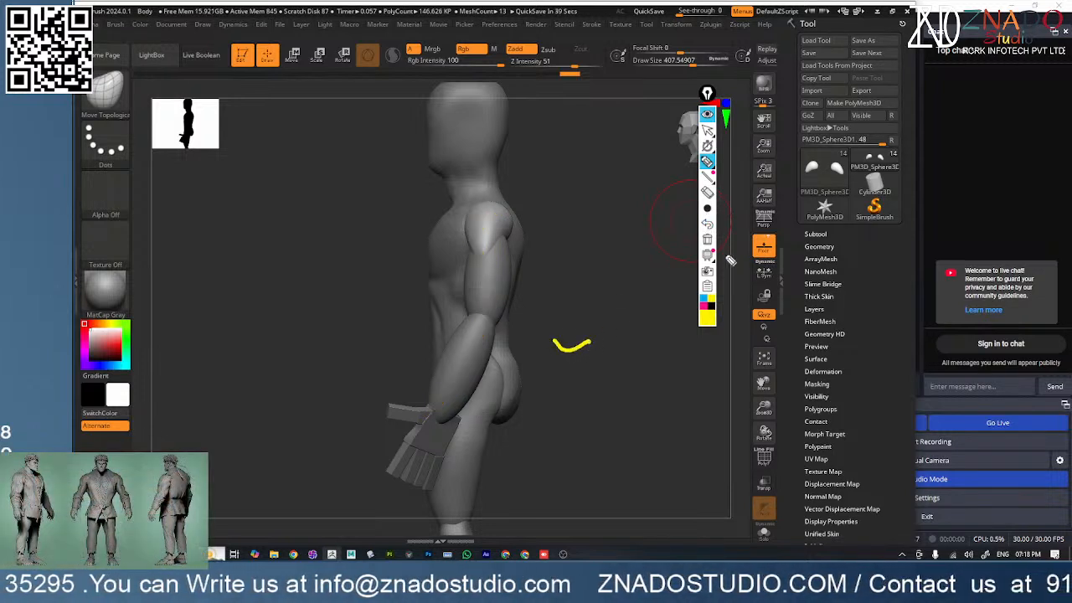
click(707, 225)
click(708, 131)
- Nudge the outer edge of the shoulder in front view with the Move Topological brush
drag(536, 358, 590, 340)
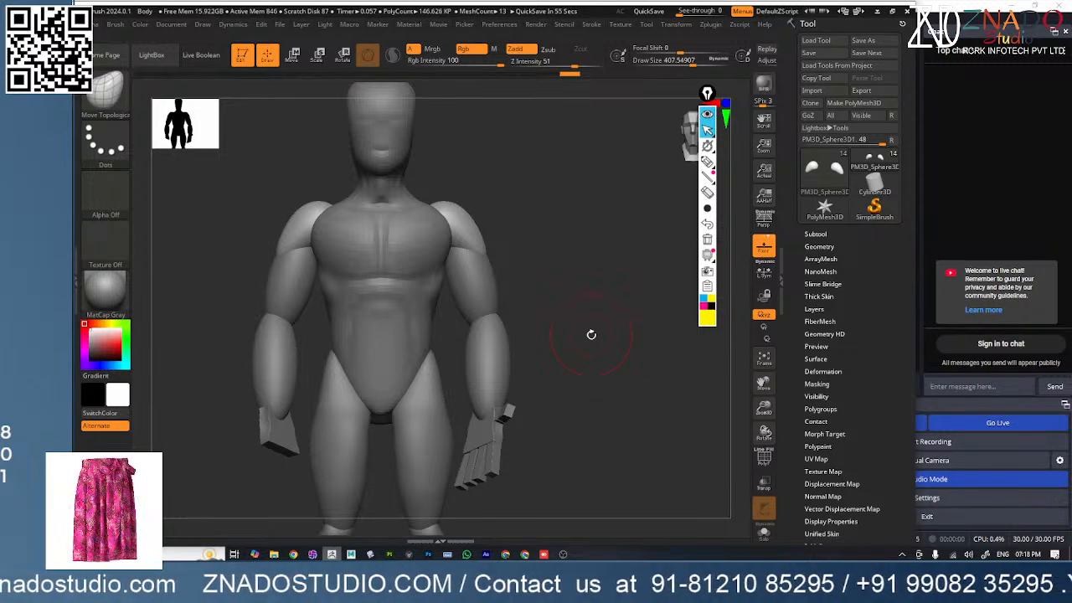
drag(586, 335, 555, 318)
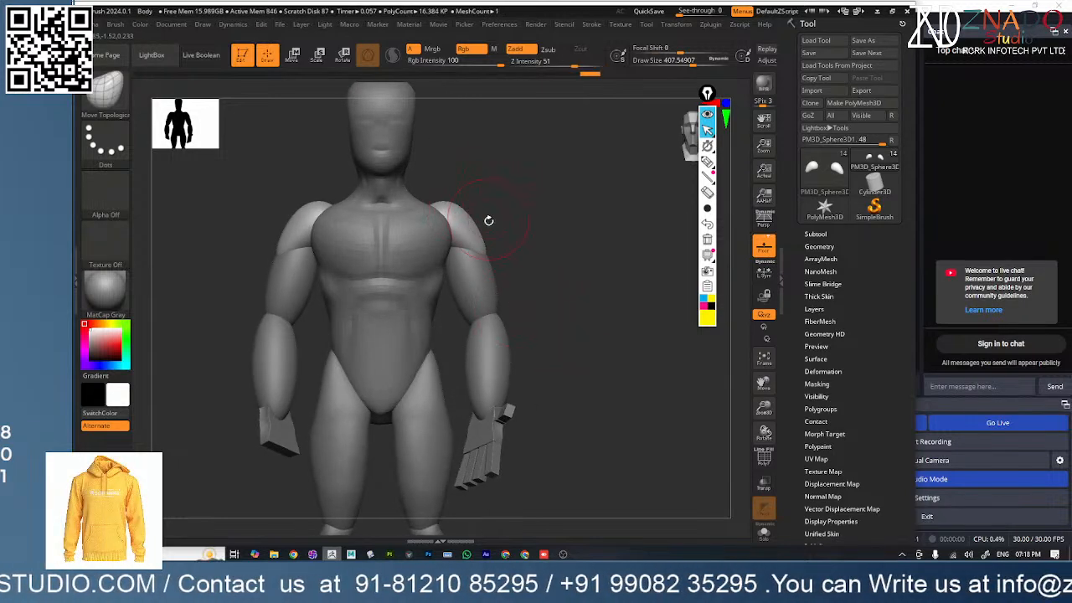
mouse_move(488, 220)
mouse_down()
mouse_move(495, 209)
mouse_move(502, 224)
mouse_move(474, 234)
mouse_move(491, 223)
mouse_up()
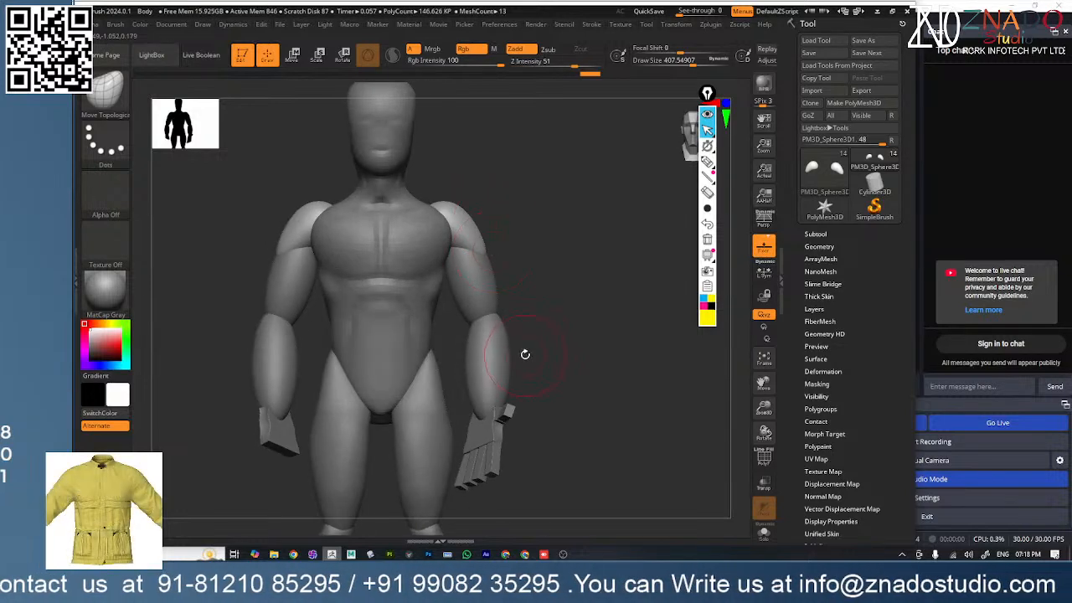
- Select the upper arms and set up the Inflat brush with a draw size of about 593
alt+click(477, 278)
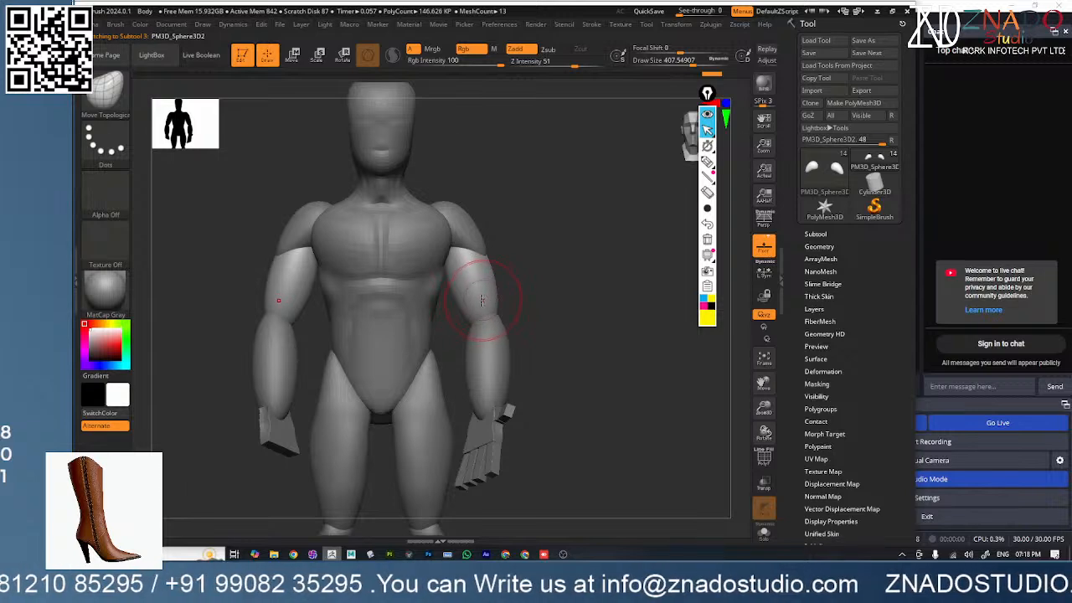
key(b)
click(510, 366)
key(space)
drag(513, 287, 530, 286)
mouse_move(519, 256)
ctrl+right_down()
mouse_move(530, 292)
mouse_move(500, 257)
mouse_move(563, 273)
mouse_move(541, 290)
mouse_move(532, 277)
mouse_move(540, 253)
mouse_move(582, 251)
mouse_move(558, 254)
ctrl+right_up()
- Reshape the top of the upper arms beneath the shoulders using the Move Topological brush at a draw size of about 445
key(b)
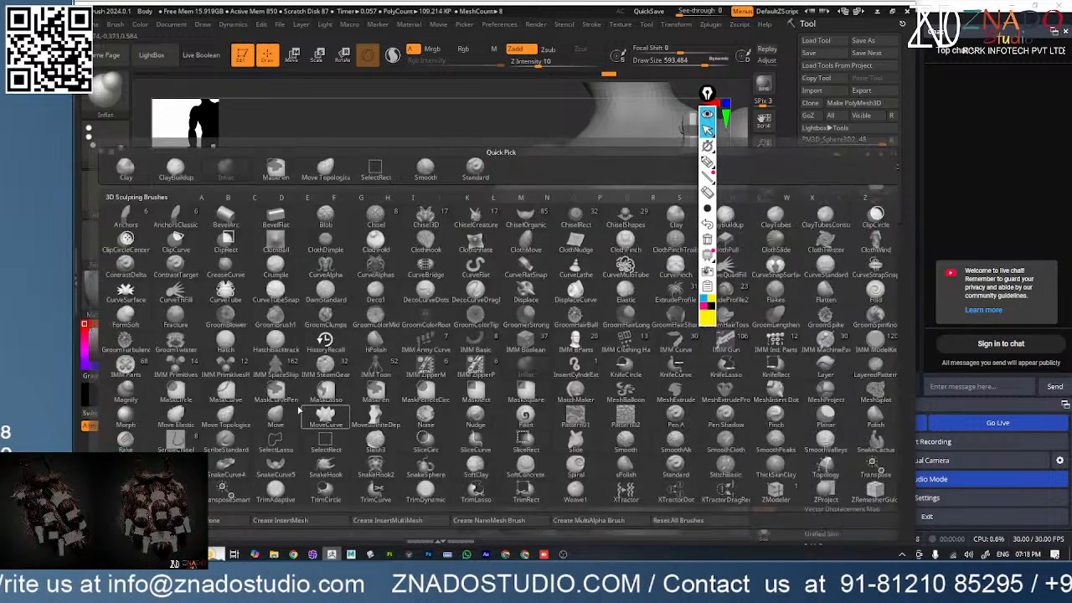
click(244, 414)
drag(532, 221, 555, 198)
key(space)
click(557, 199)
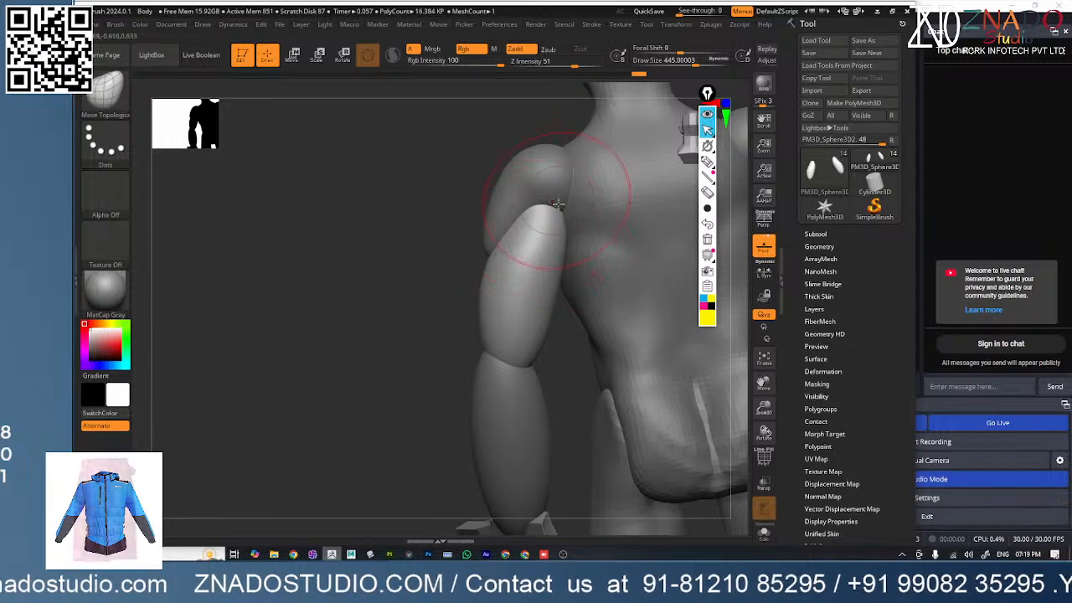
right_drag(543, 230, 578, 242)
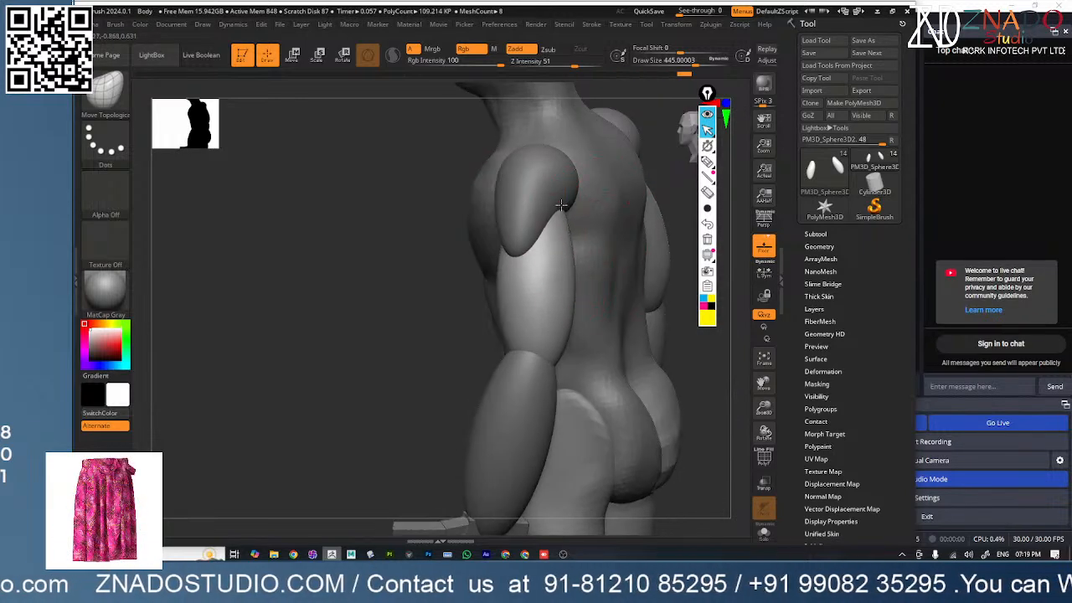
shift+right_drag(569, 236, 604, 258)
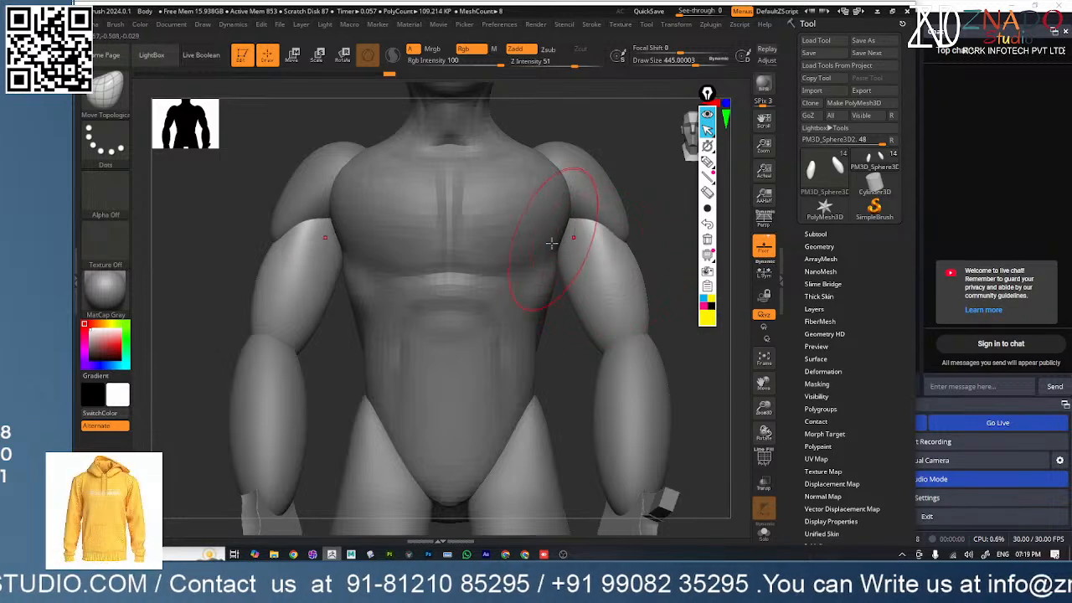
mouse_move(575, 240)
right_down()
mouse_move(595, 239)
mouse_move(528, 222)
mouse_move(516, 206)
mouse_move(548, 230)
mouse_move(503, 234)
right_up()
- Isolate the upper arms, refine their tapered form at a draw size of about 268, and show the whole figure again
click(764, 533)
key(space)
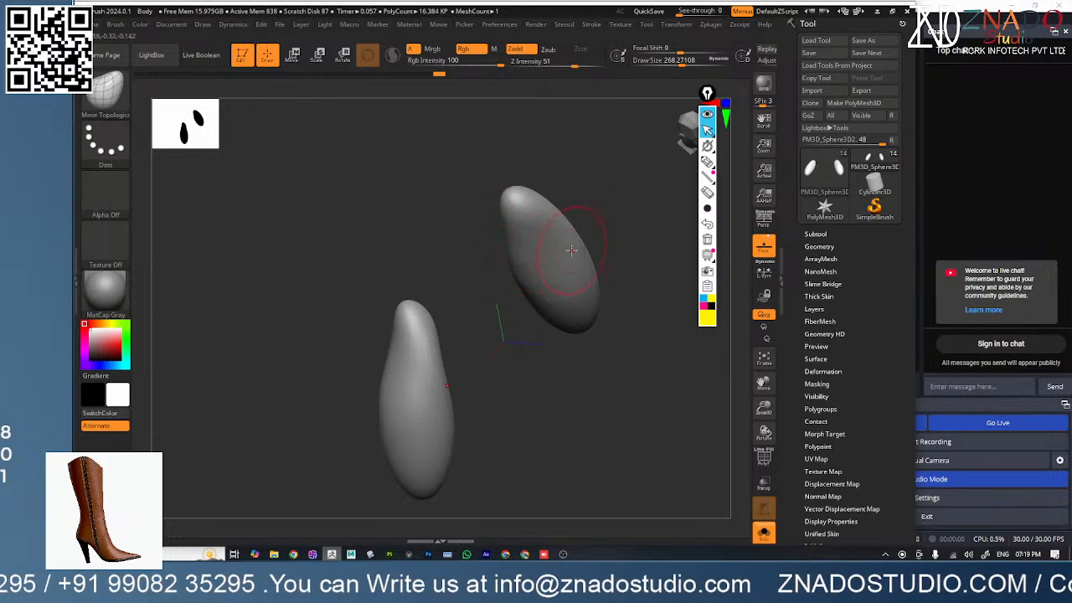
click(764, 532)
- Pull the inner side of the upper arms into shape near the armpits at a draw size of about 338
mouse_move(641, 352)
right_down()
mouse_move(582, 315)
mouse_move(584, 266)
mouse_move(591, 293)
right_up()
key(space)
drag(570, 189, 573, 189)
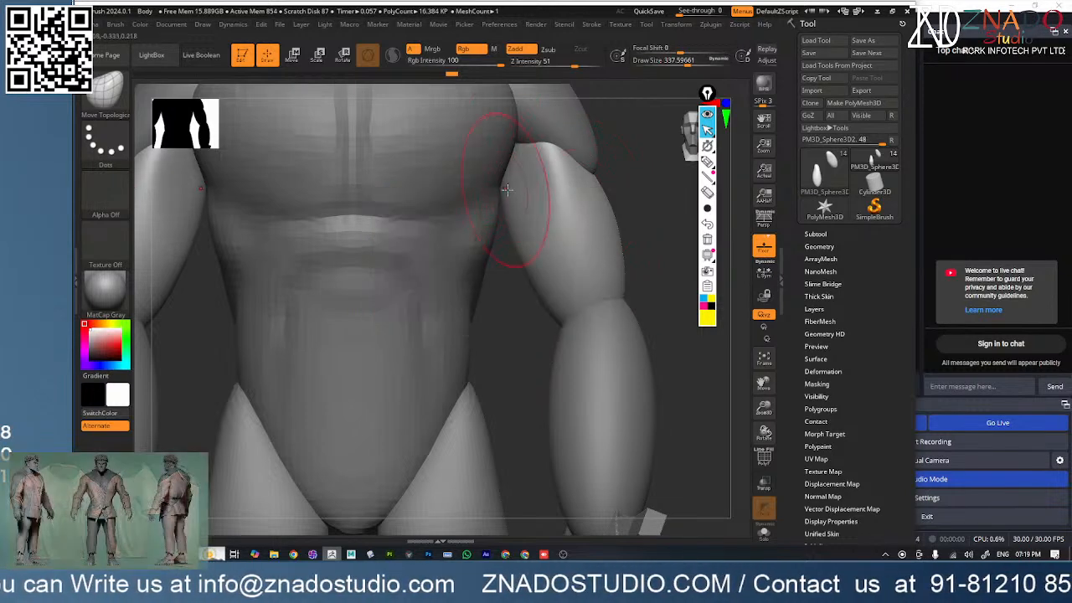
drag(507, 188, 511, 209)
right_drag(636, 251, 431, 272)
right_drag(527, 235, 546, 228)
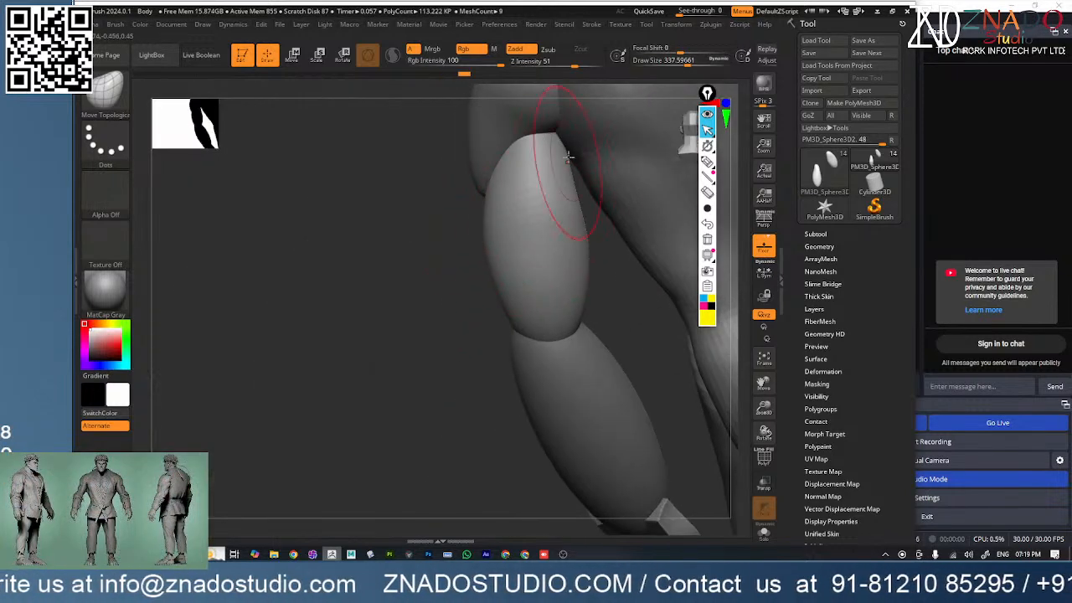
drag(567, 166, 564, 140)
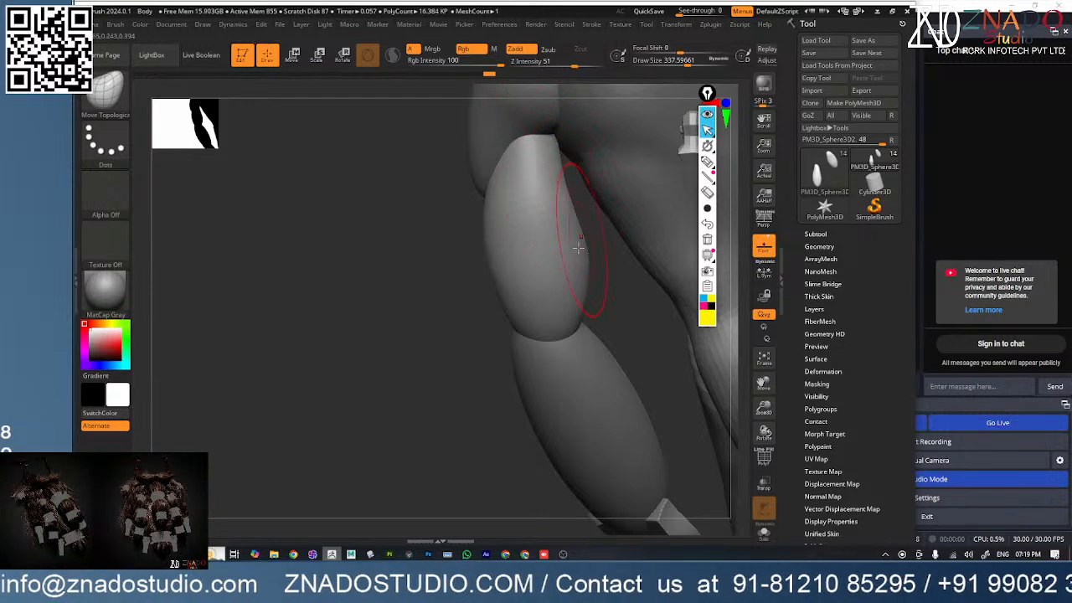
right_drag(578, 248, 670, 234)
drag(564, 178, 534, 172)
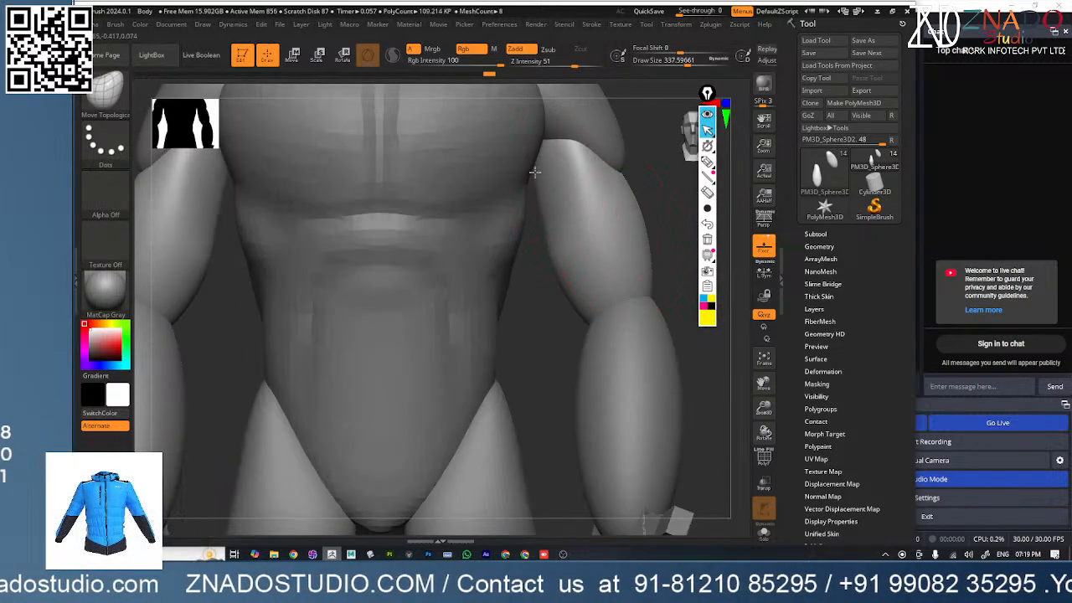
- Refine the inner contour of the upper arms beside the chest at a draw size of about 305
key(space)
mouse_move(566, 216)
mouse_down()
mouse_move(550, 216)
mouse_move(587, 203)
mouse_move(536, 225)
mouse_up()
key(space)
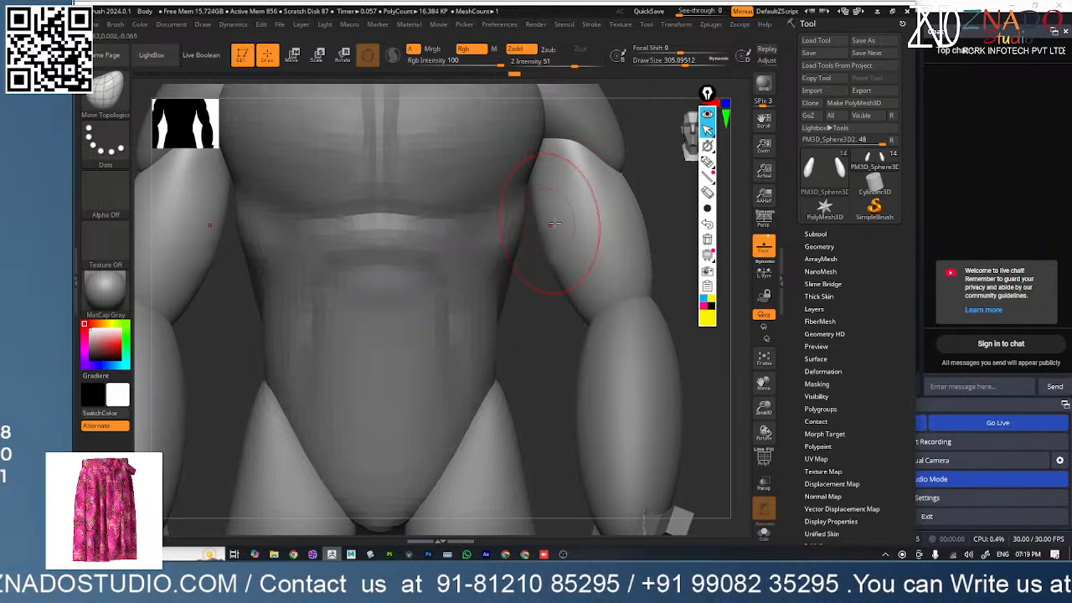
mouse_move(634, 273)
ctrl+right_down()
mouse_move(534, 309)
mouse_move(554, 270)
mouse_move(543, 269)
mouse_move(561, 287)
mouse_move(540, 295)
mouse_move(538, 285)
mouse_move(506, 284)
mouse_move(531, 275)
ctrl+right_up()
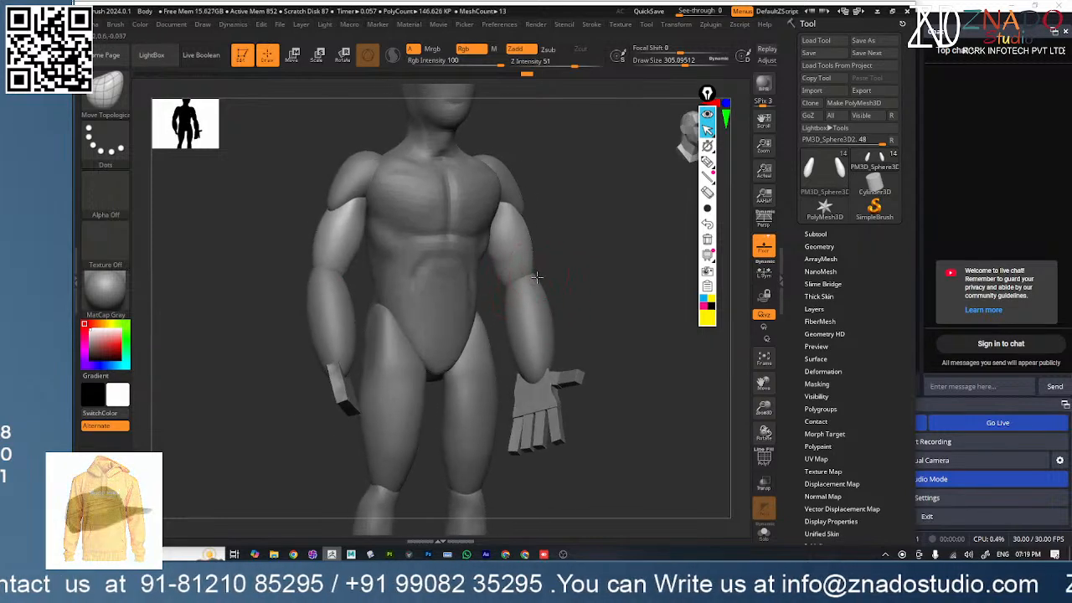
- Select the forearms and taper their inner side toward the wrists at a draw size of about 299
alt+click(505, 289)
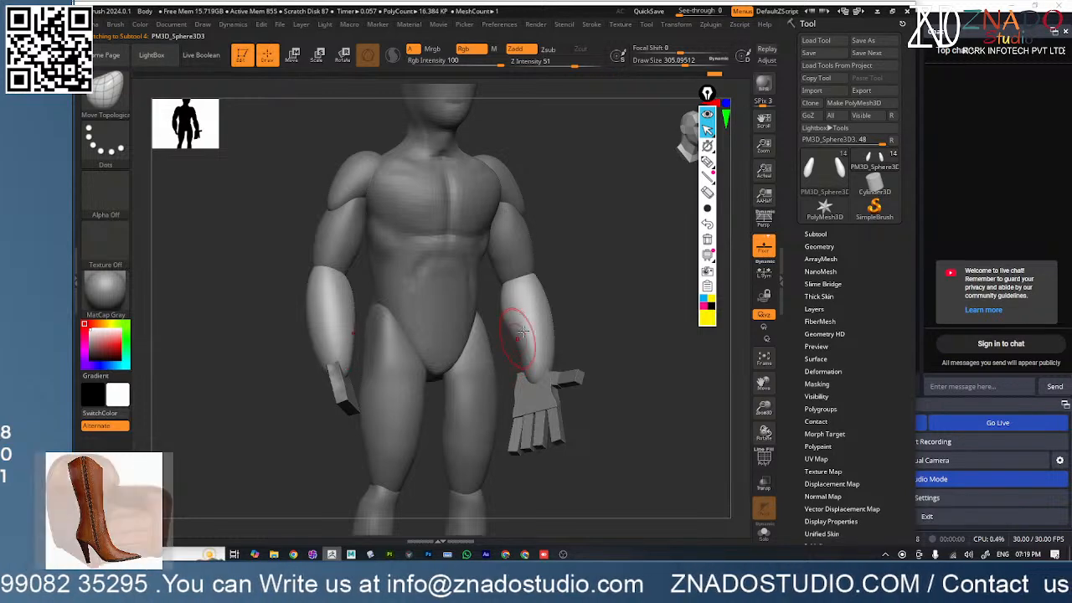
mouse_move(545, 350)
right_down()
mouse_move(479, 352)
mouse_move(529, 352)
right_up()
ctrl+right_drag(596, 314, 566, 347)
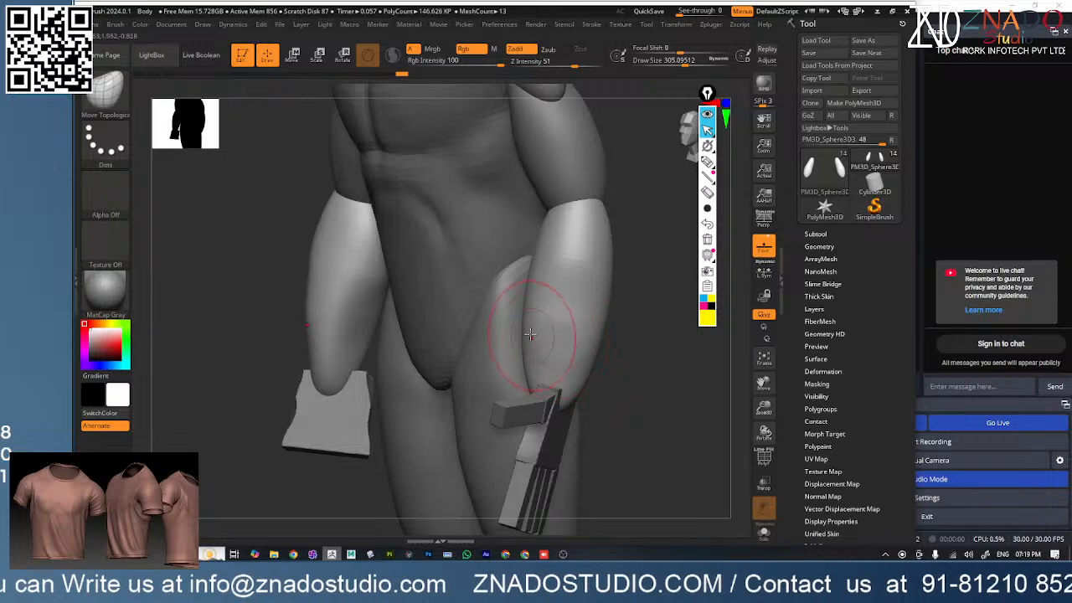
key(space)
mouse_move(548, 318)
mouse_down()
mouse_move(537, 318)
mouse_move(547, 333)
mouse_up()
key(space)
mouse_move(494, 347)
right_down()
mouse_move(553, 360)
mouse_move(536, 367)
right_up()
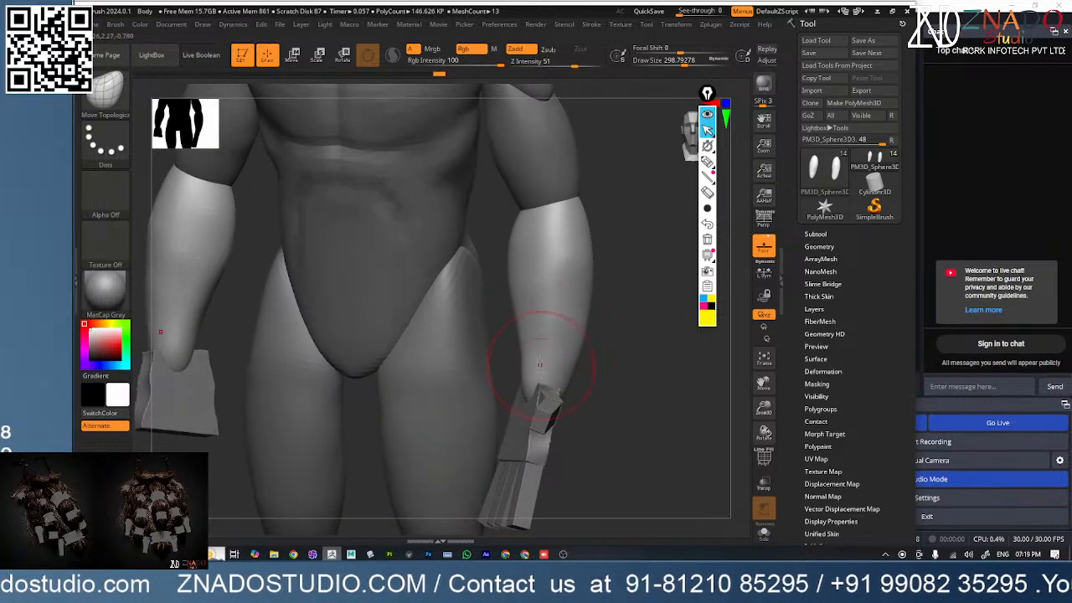
mouse_move(531, 288)
right_down()
mouse_move(612, 311)
mouse_move(530, 335)
mouse_move(521, 289)
right_up()
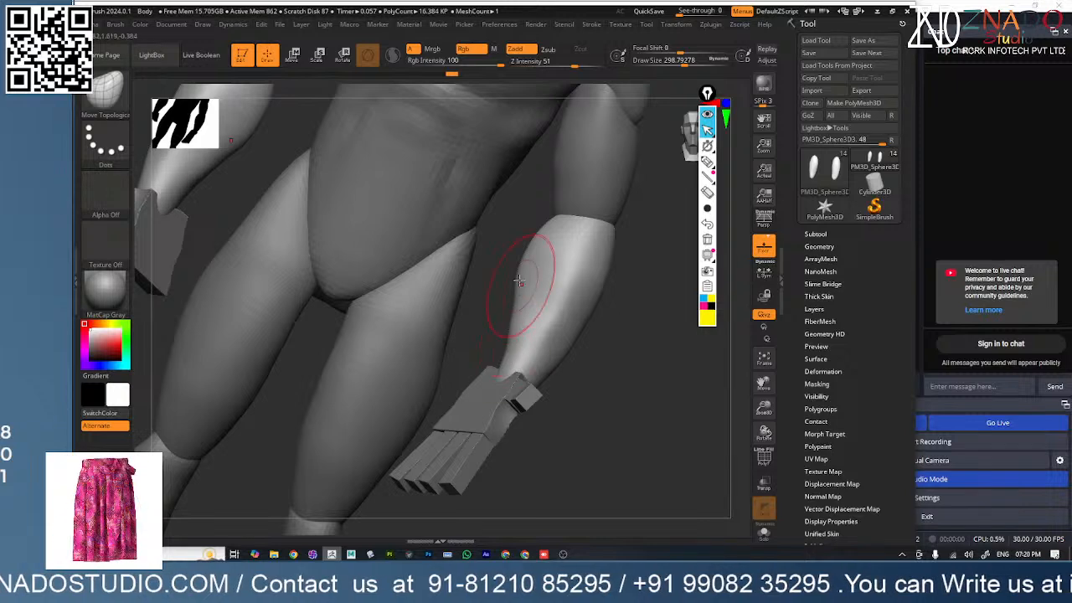
right_drag(553, 339, 519, 330)
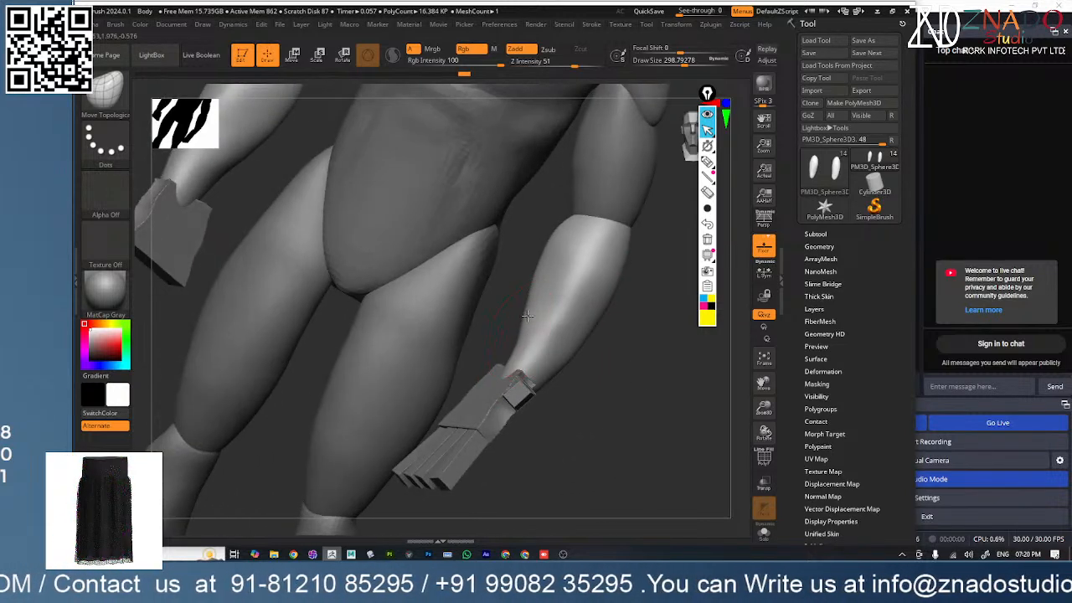
- Adjust the overall curve of the forearms with broader moves at a draw size of about 492
right_drag(541, 273, 578, 327)
key(space)
drag(580, 315, 591, 315)
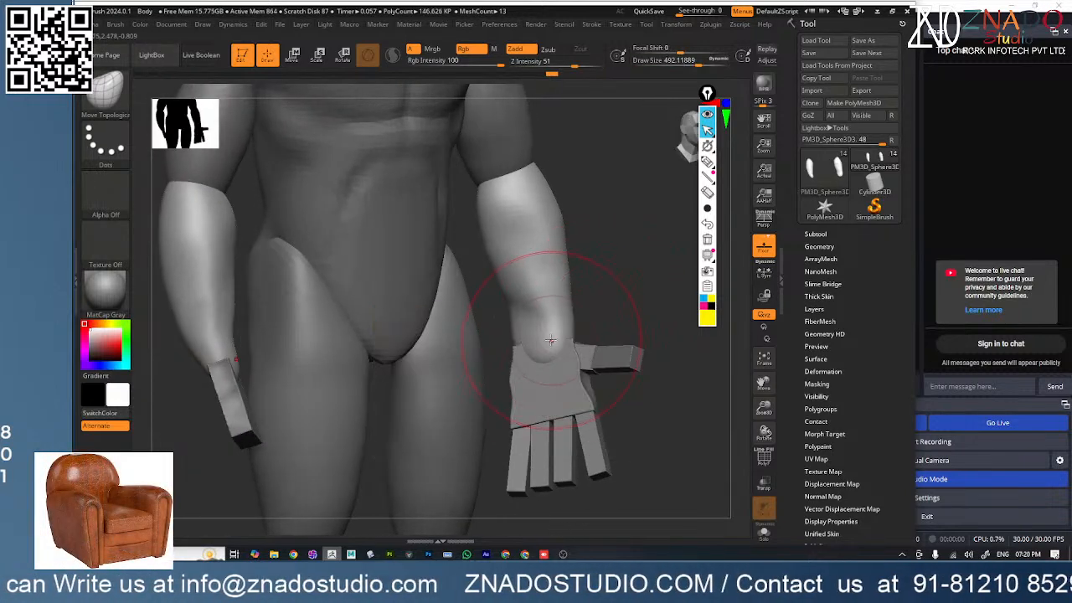
- Shape the wrist ends of the forearms where they meet the palms with Move Topological at a draw size of about 262
key(b)
click(260, 414)
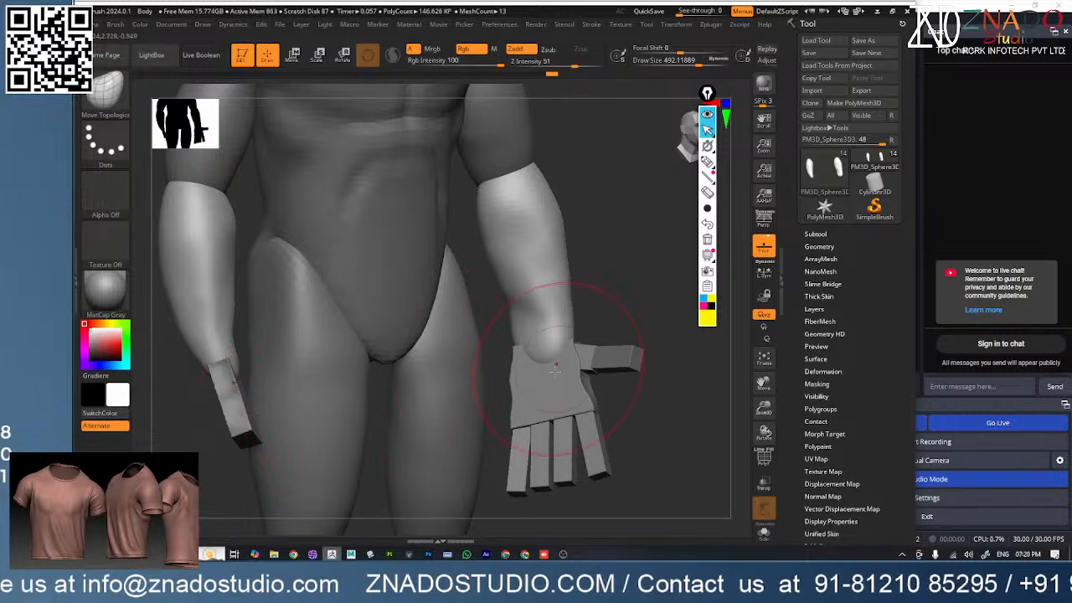
drag(555, 372, 555, 374)
key(space)
drag(595, 311, 582, 311)
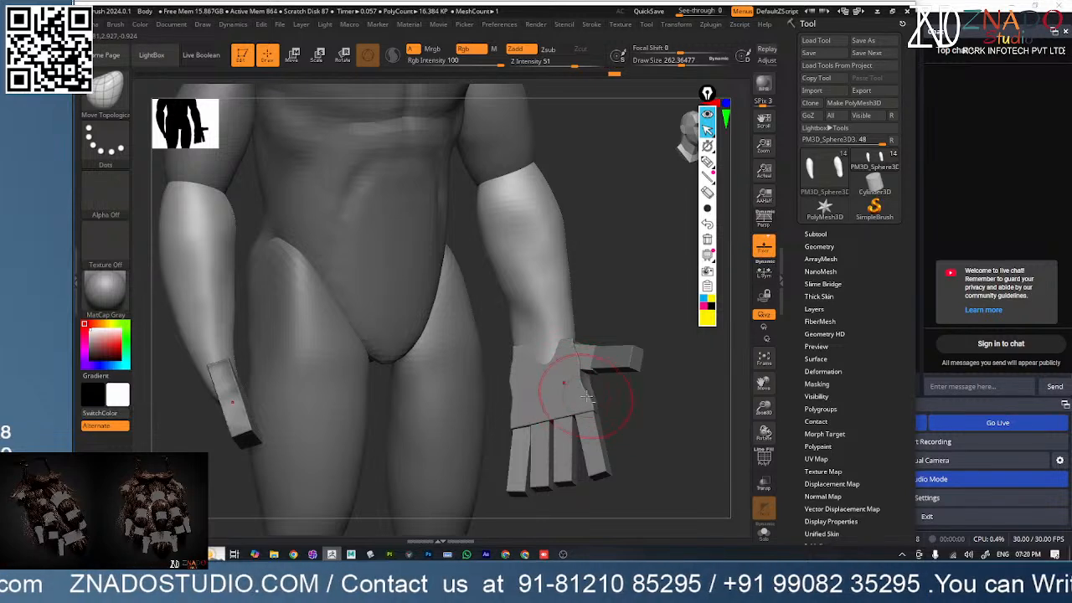
- Select the palm blocks and move them down so they sit lower on the wrist ends of the forearms
click(819, 246)
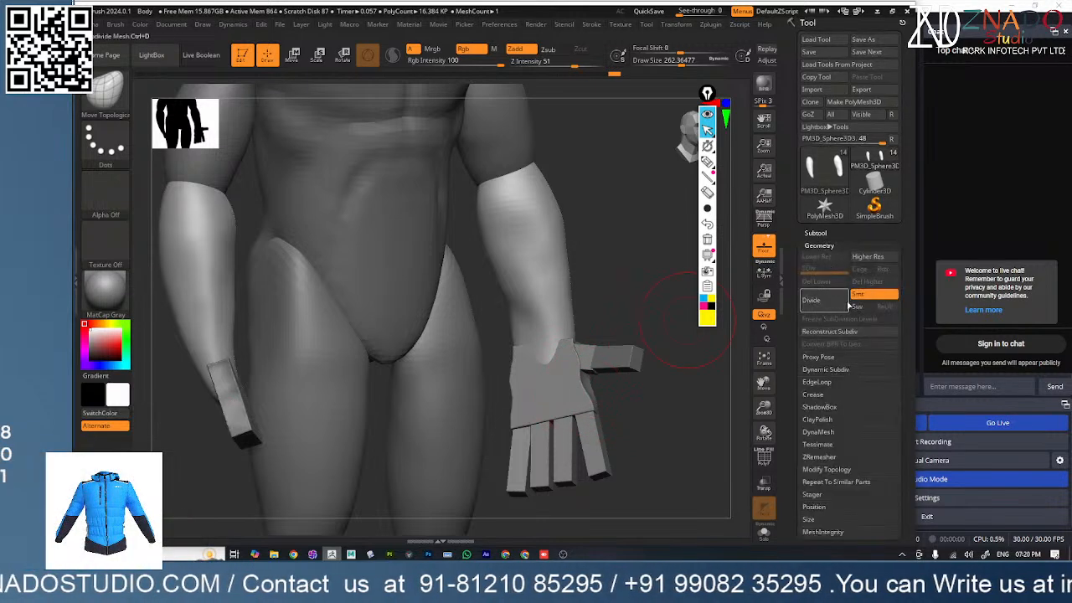
click(821, 233)
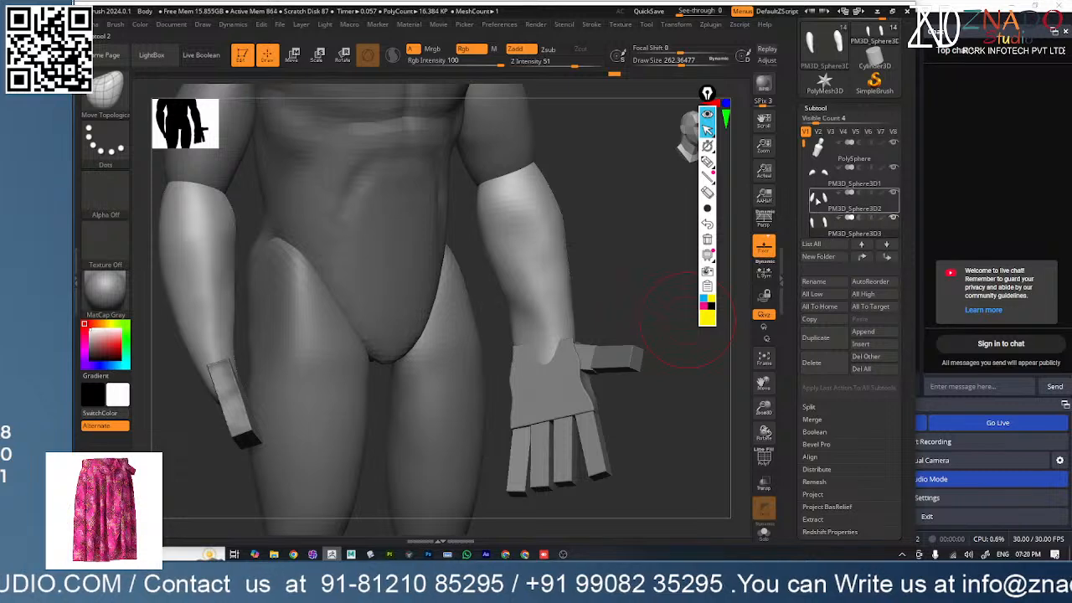
drag(801, 165, 802, 185)
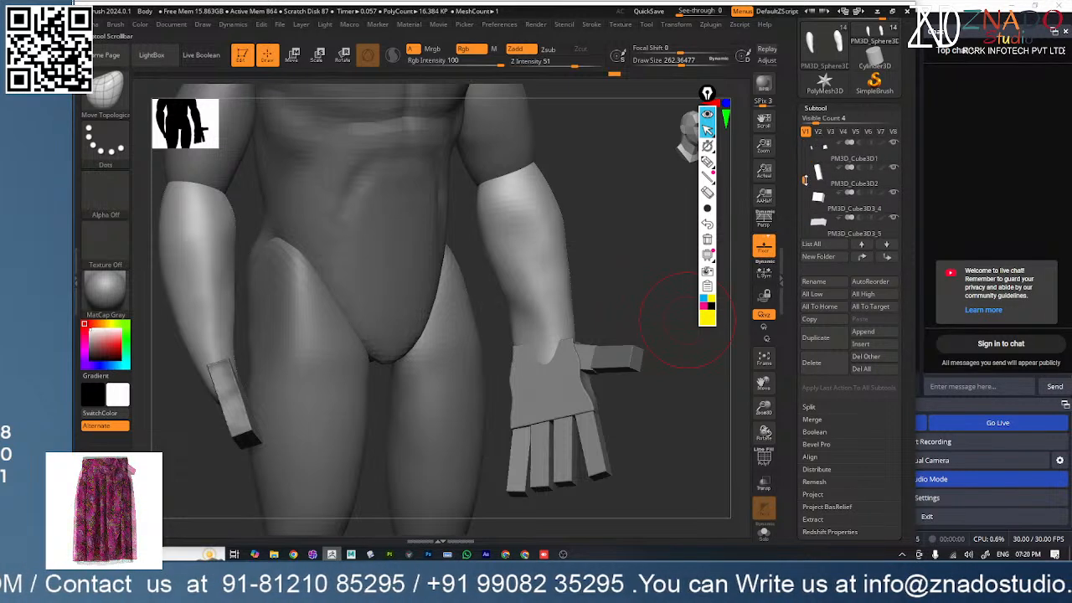
click(826, 179)
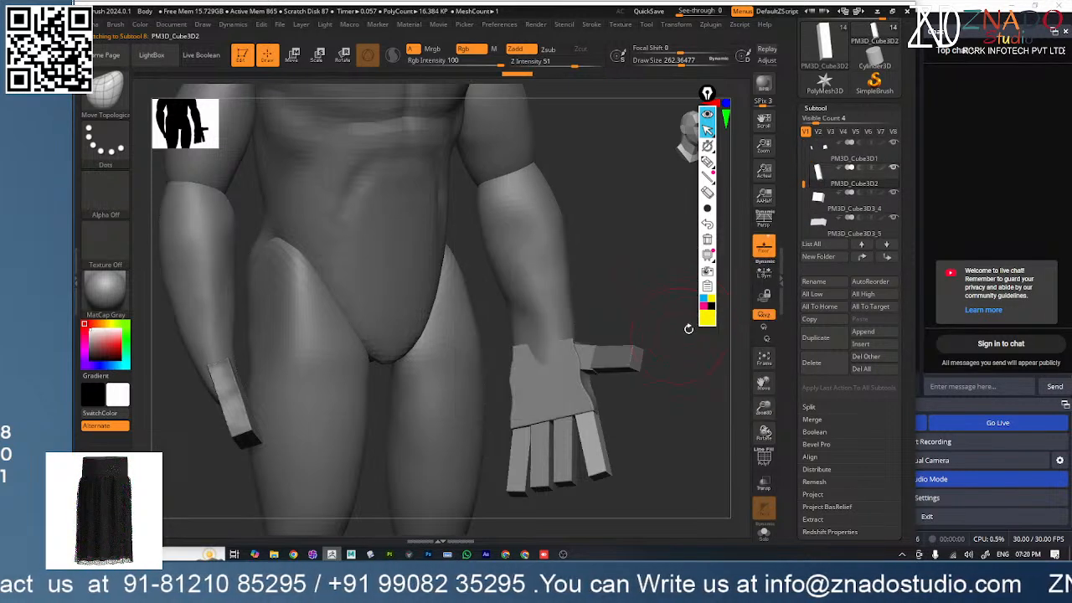
click(820, 157)
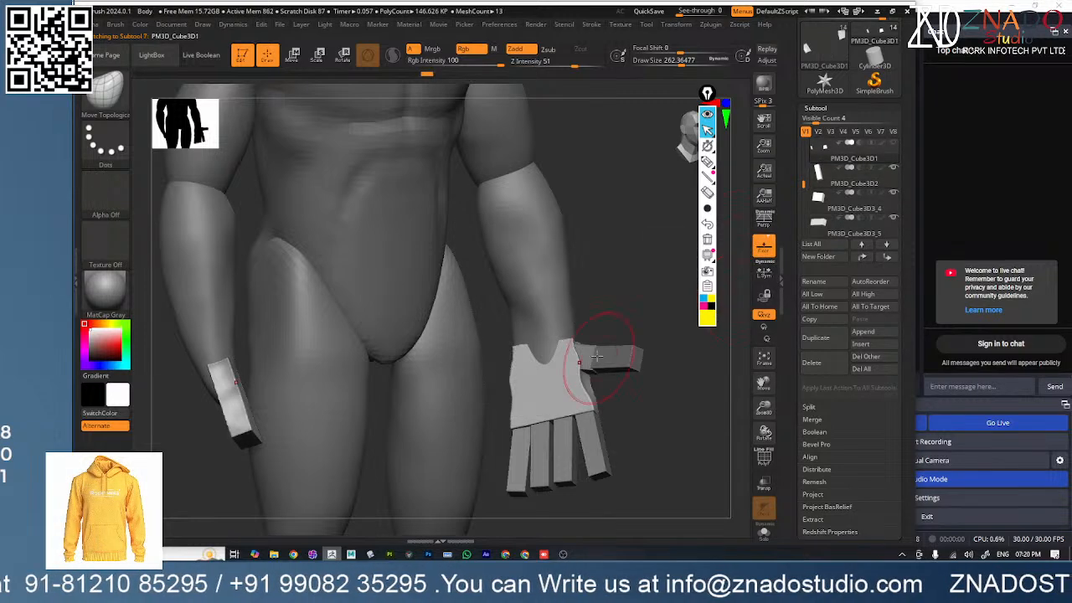
key(w)
mouse_move(546, 318)
mouse_down()
mouse_move(551, 373)
mouse_move(545, 338)
mouse_up()
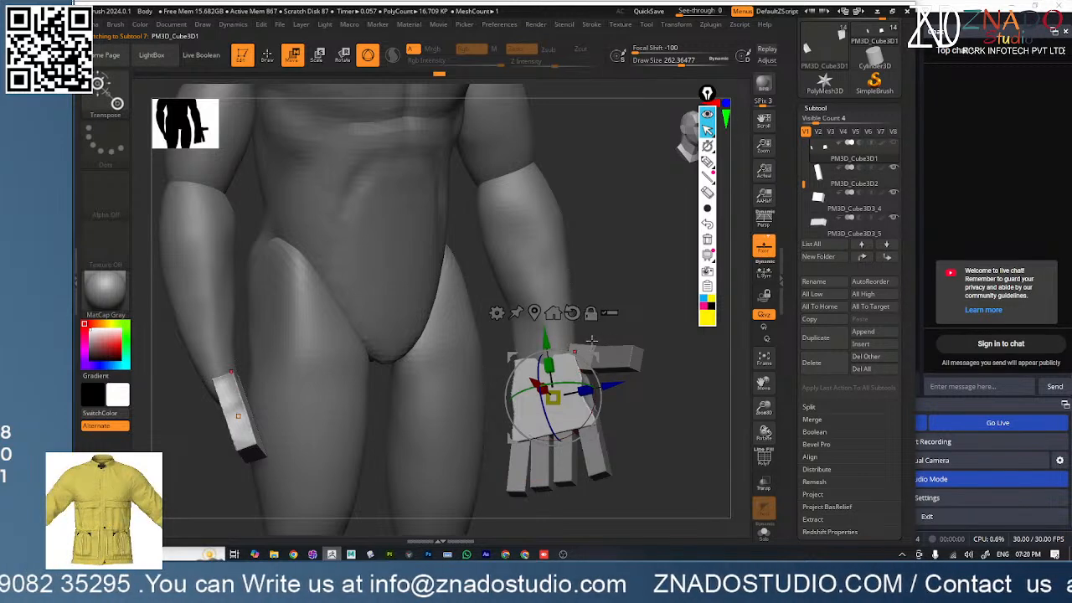
key(q)
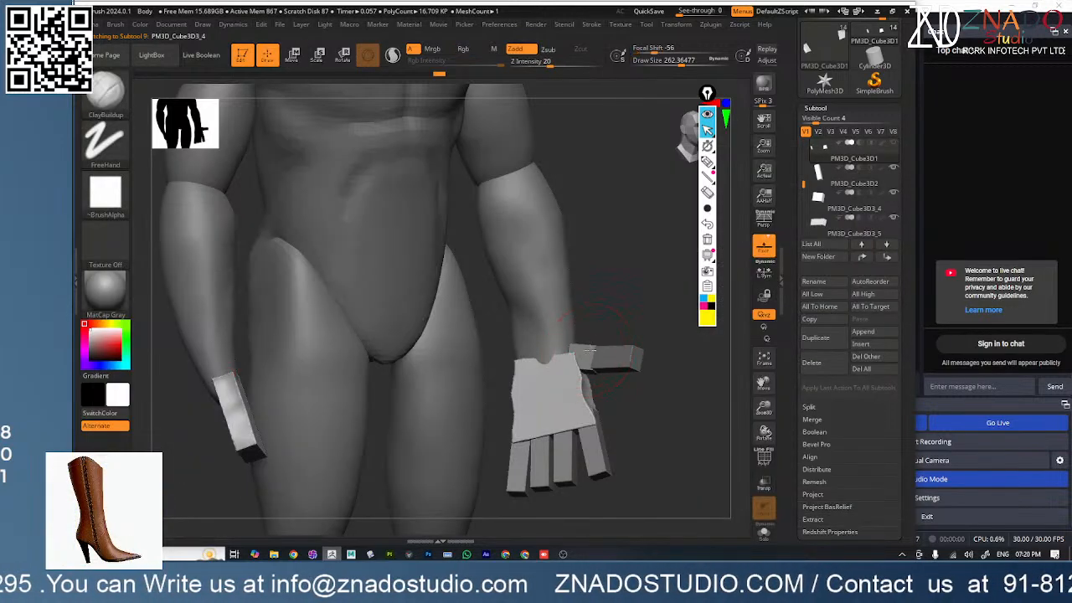
- Set the draw size to about 149 and reposition the thumb's base segment to follow the lowered palm
alt+click(590, 350)
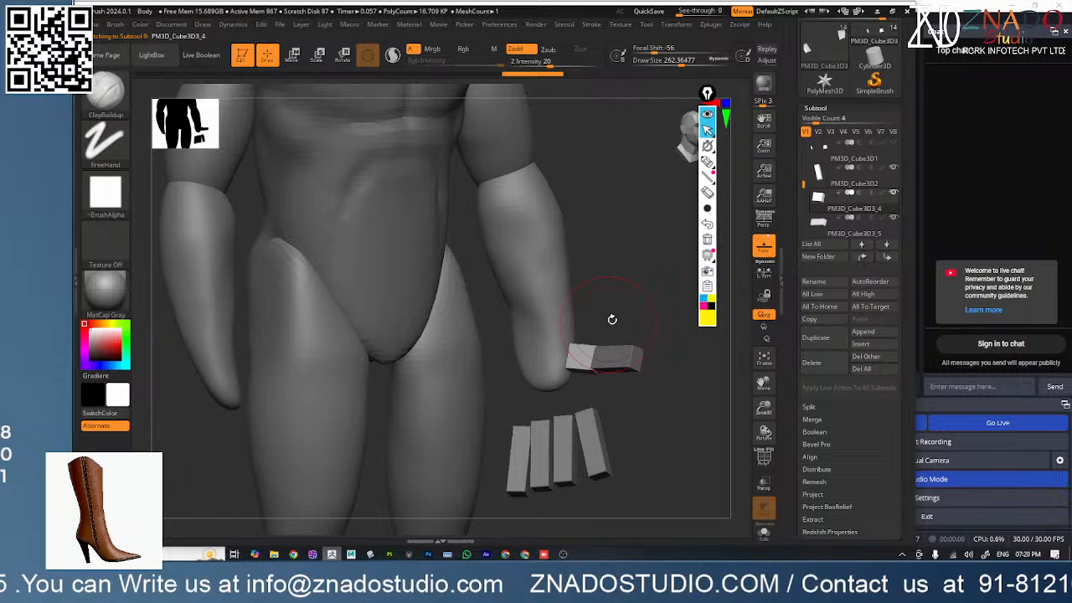
click(893, 144)
key(space)
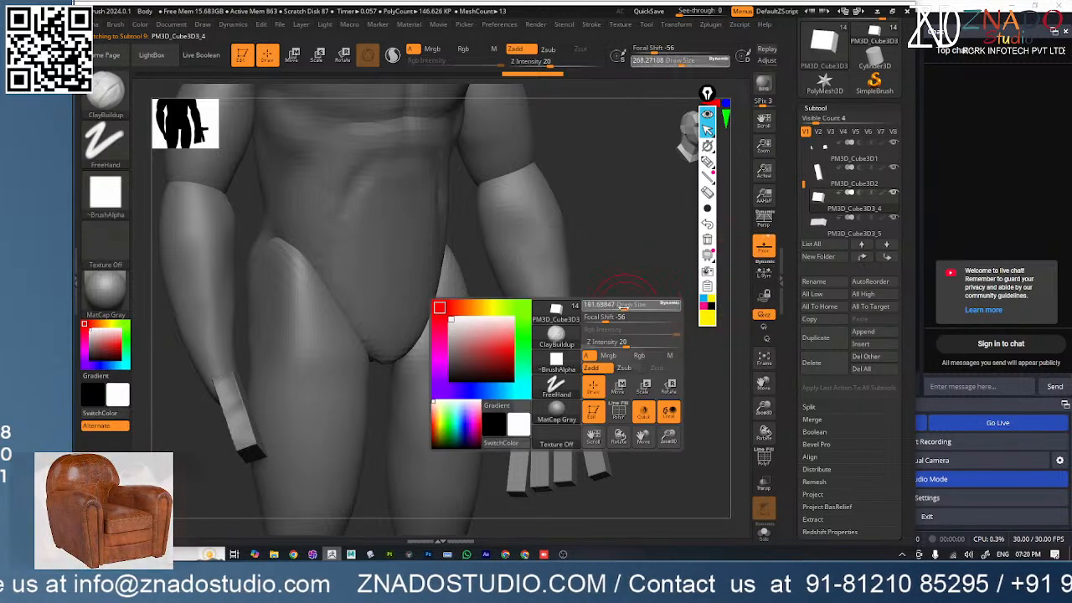
key(w)
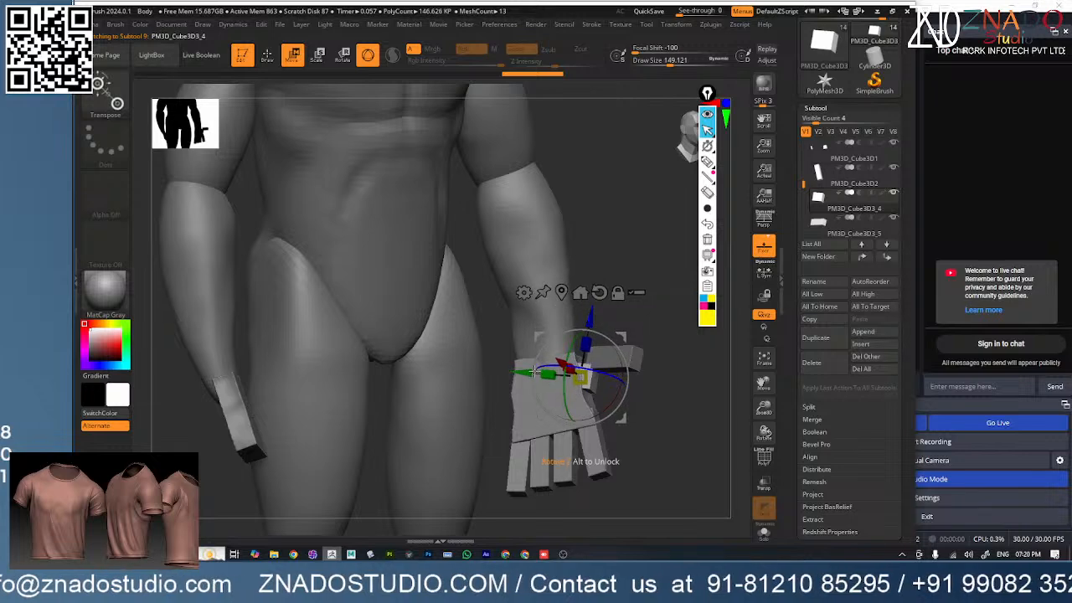
scroll(603, 370, up, 3)
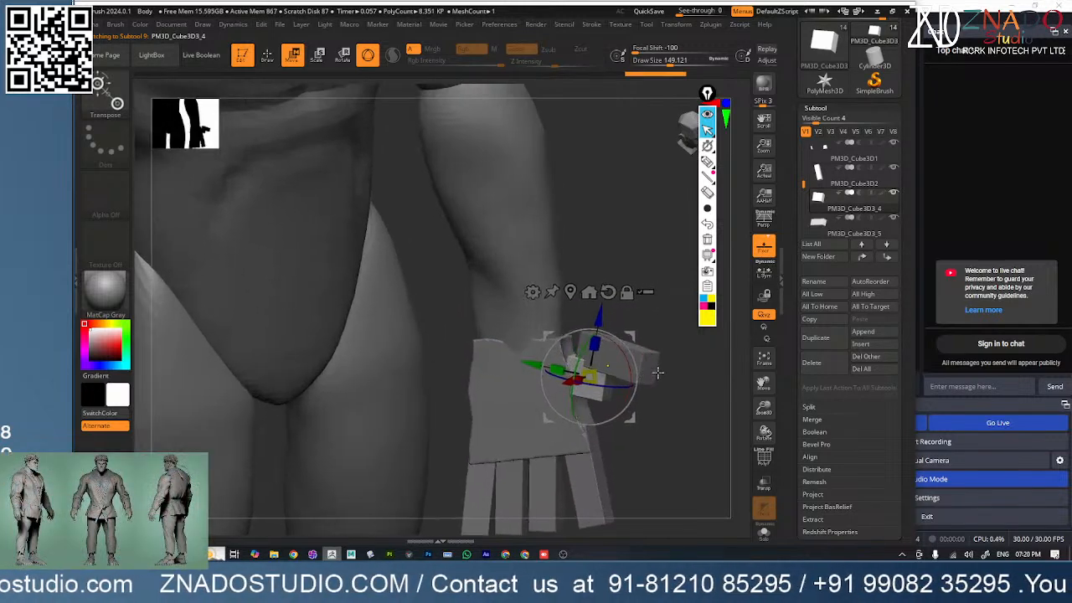
- Move the thumb's tip segment down and inward so it lines up with the thumb's base segment
drag(631, 297, 624, 335)
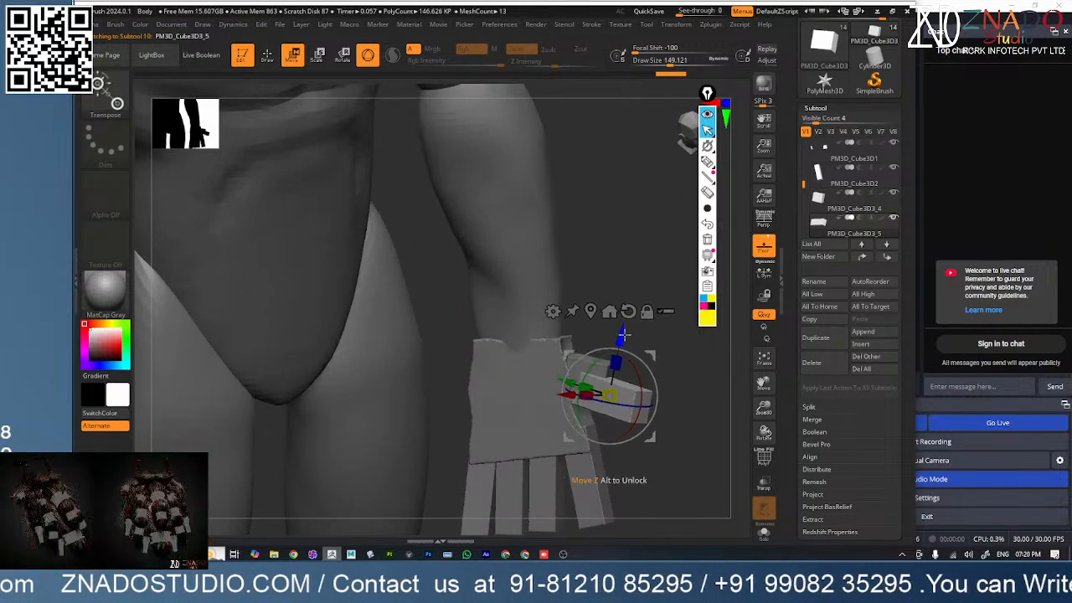
drag(559, 381, 576, 386)
drag(634, 340, 593, 368)
key(f)
key(f)
key(f)
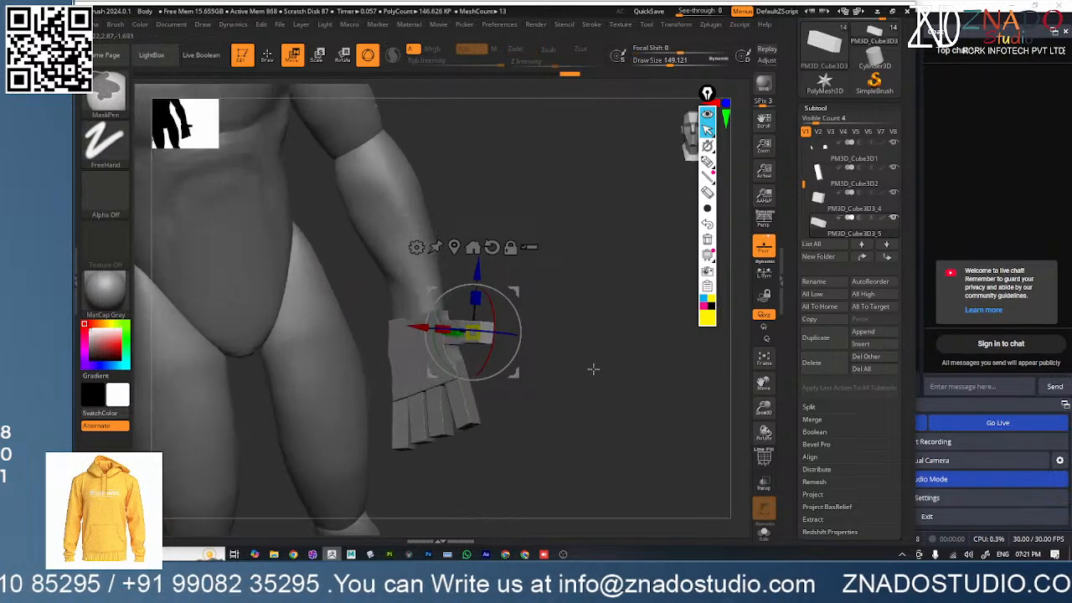
- Move the index finger and the middle finger down to follow the lowered palm
alt+click(471, 416)
drag(442, 328, 446, 341)
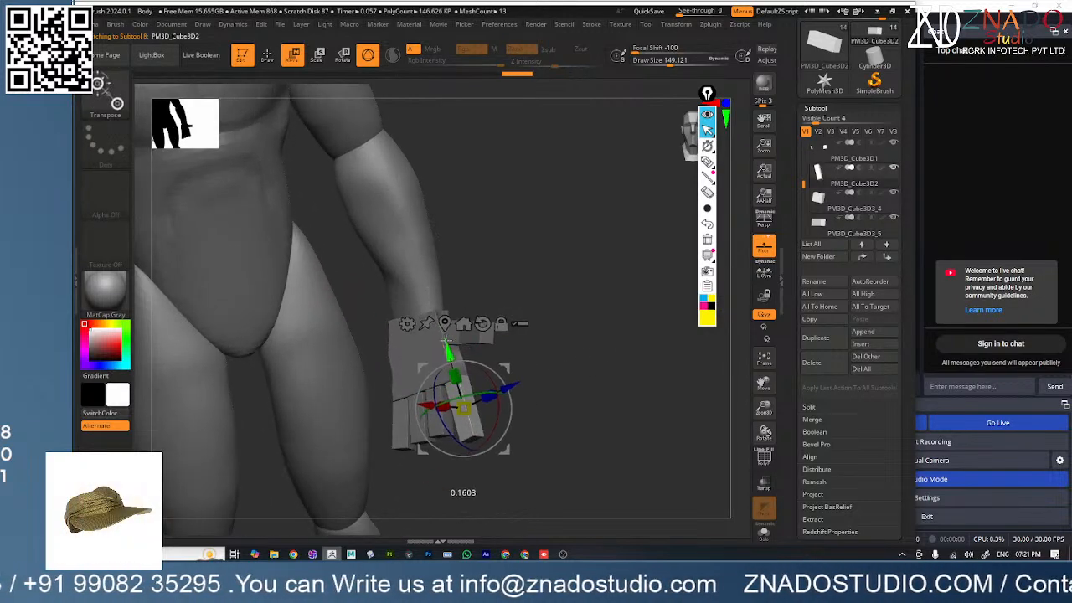
ctrl+right_drag(469, 378, 563, 365)
key(b)
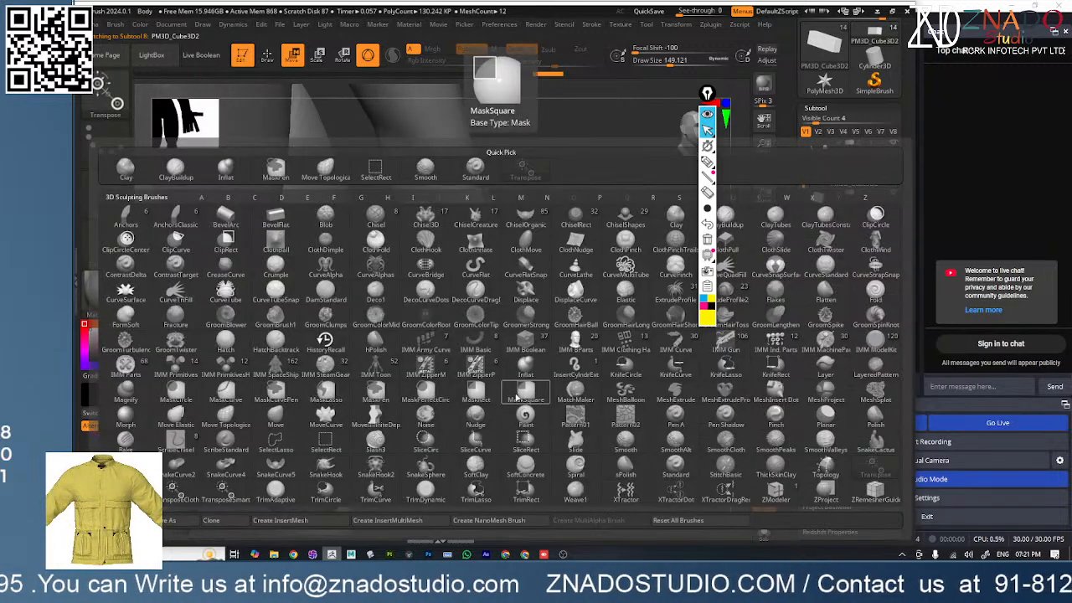
key(c)
key(b)
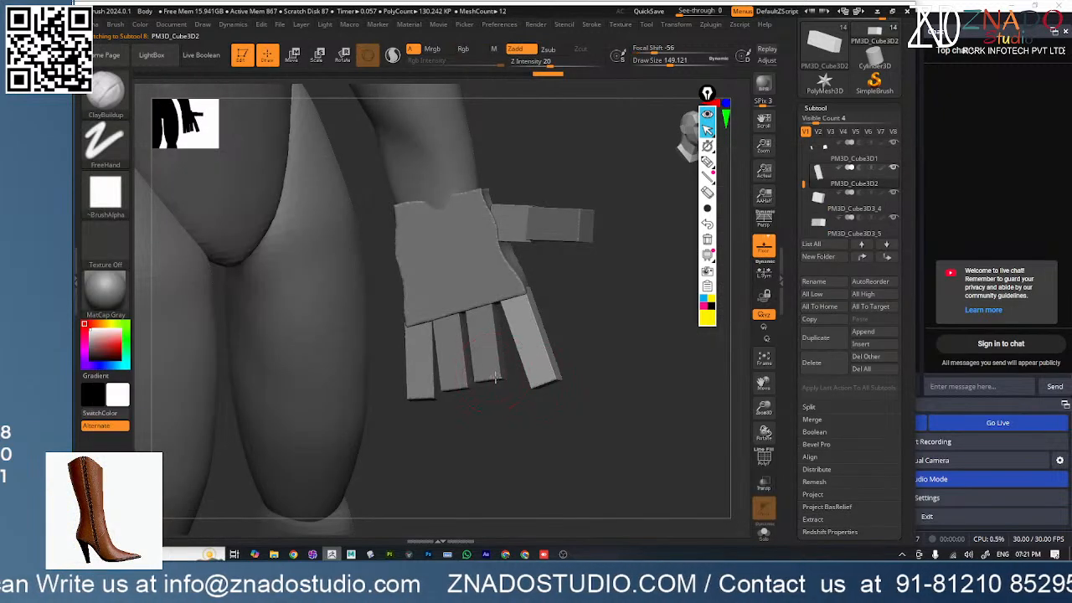
key(w)
mouse_move(474, 258)
mouse_down()
mouse_move(480, 293)
mouse_move(477, 276)
mouse_up()
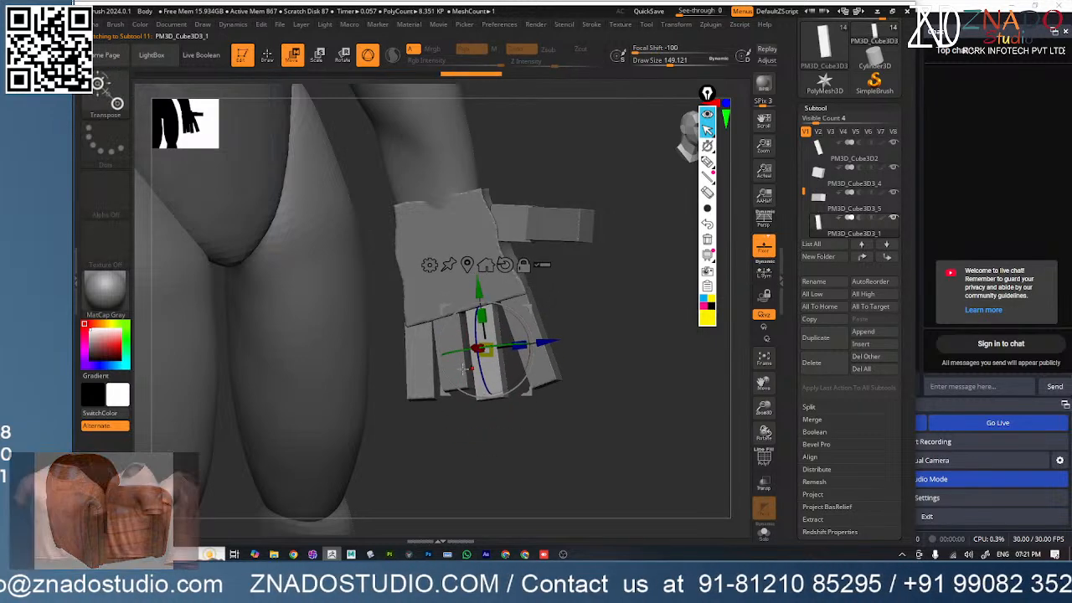
- Move the ring finger down by about 0.166 so its tip extends below the middle finger's
key(b)
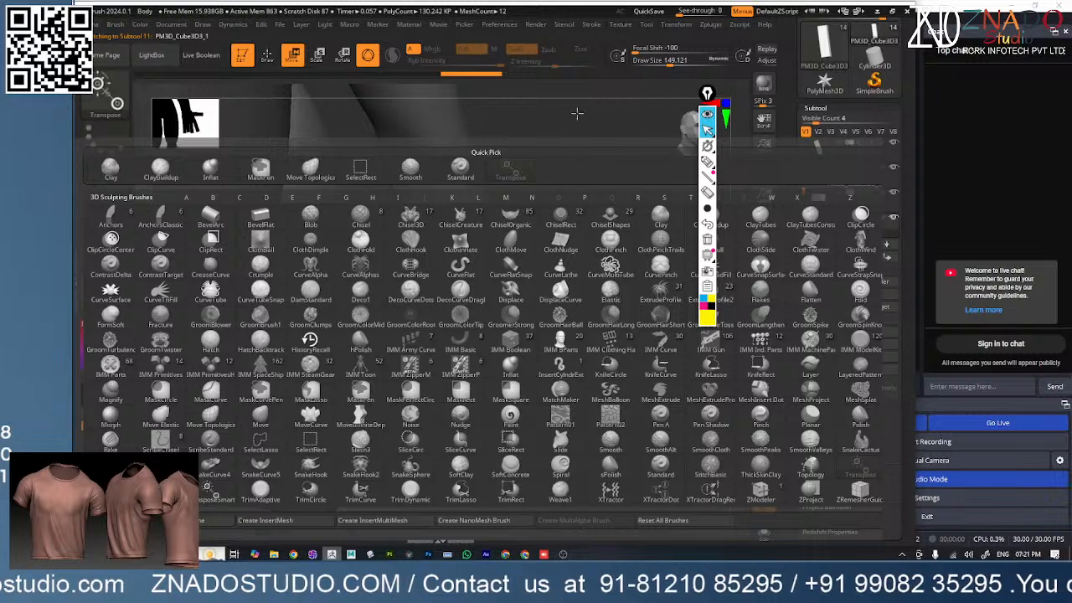
key(b)
key(c)
key(b)
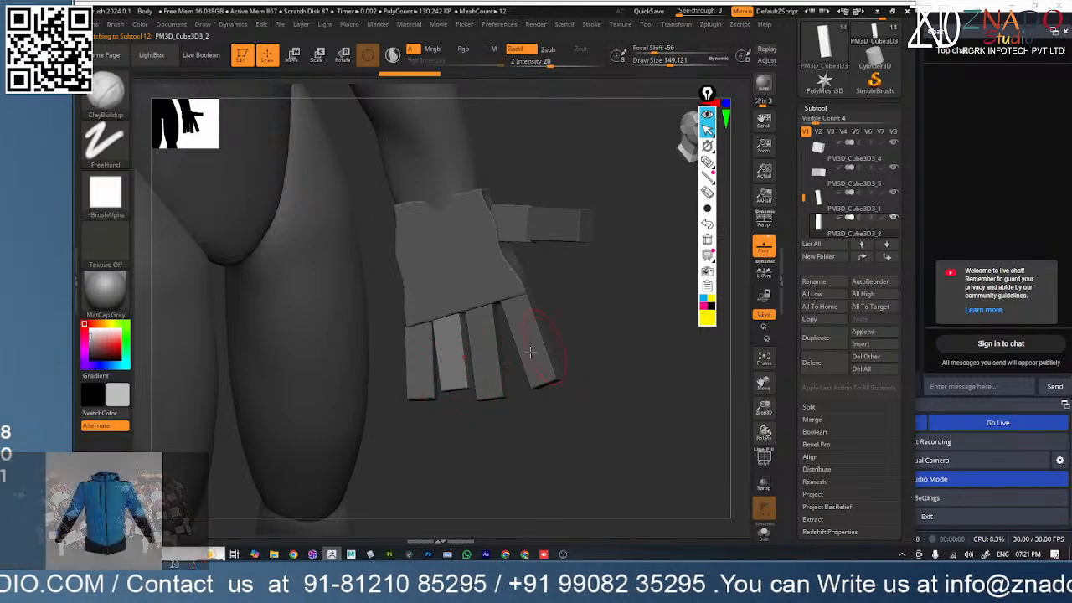
key(w)
mouse_move(445, 267)
mouse_down()
mouse_move(450, 309)
mouse_move(450, 292)
mouse_up()
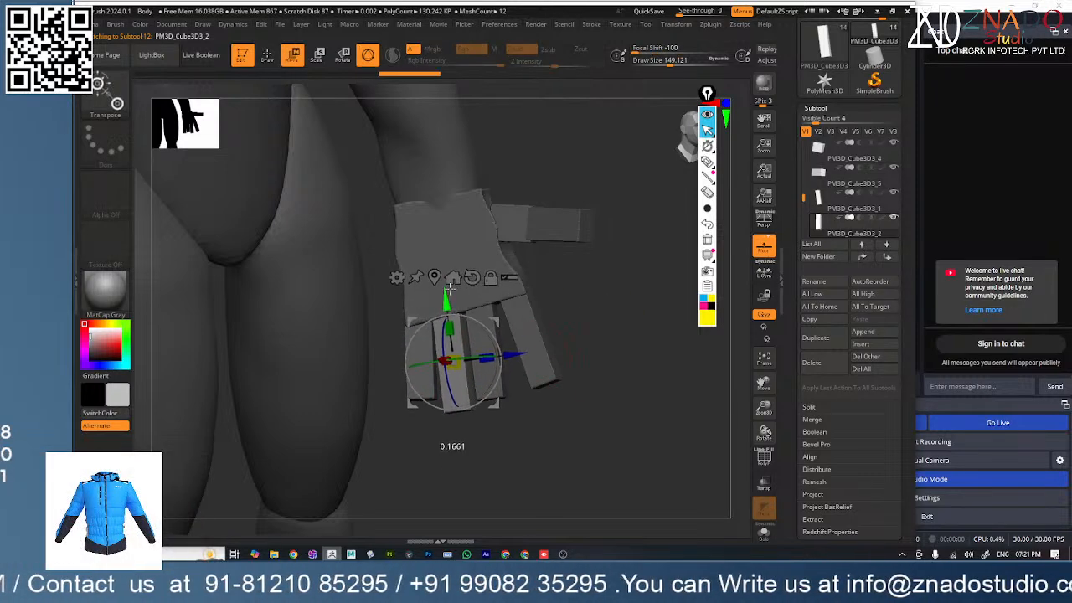
- Select the little finger and move it down below the ring finger's tip
key(b)
key(c)
key(b)
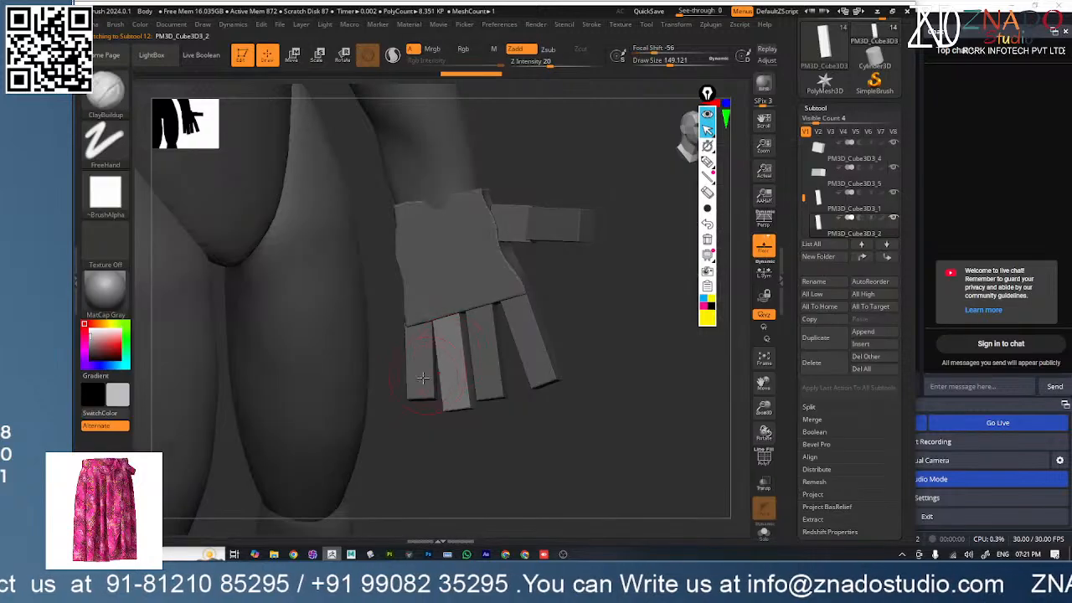
key(w)
mouse_move(418, 307)
mouse_down()
mouse_move(420, 320)
mouse_move(421, 310)
mouse_up()
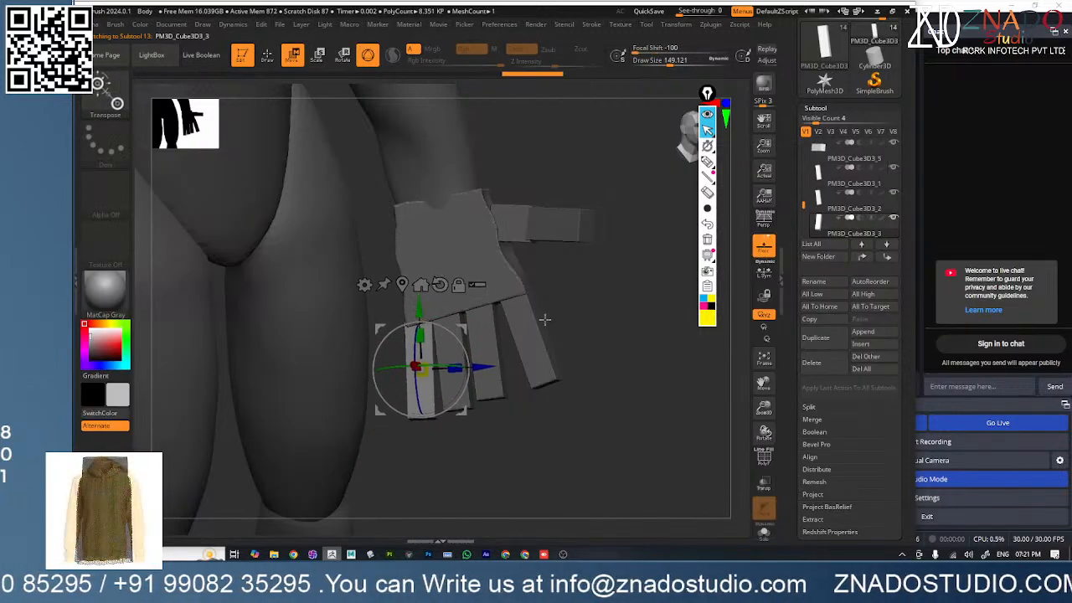
- Rotate the middle and ring fingers slightly so they fan out from the palm
alt+click(489, 343)
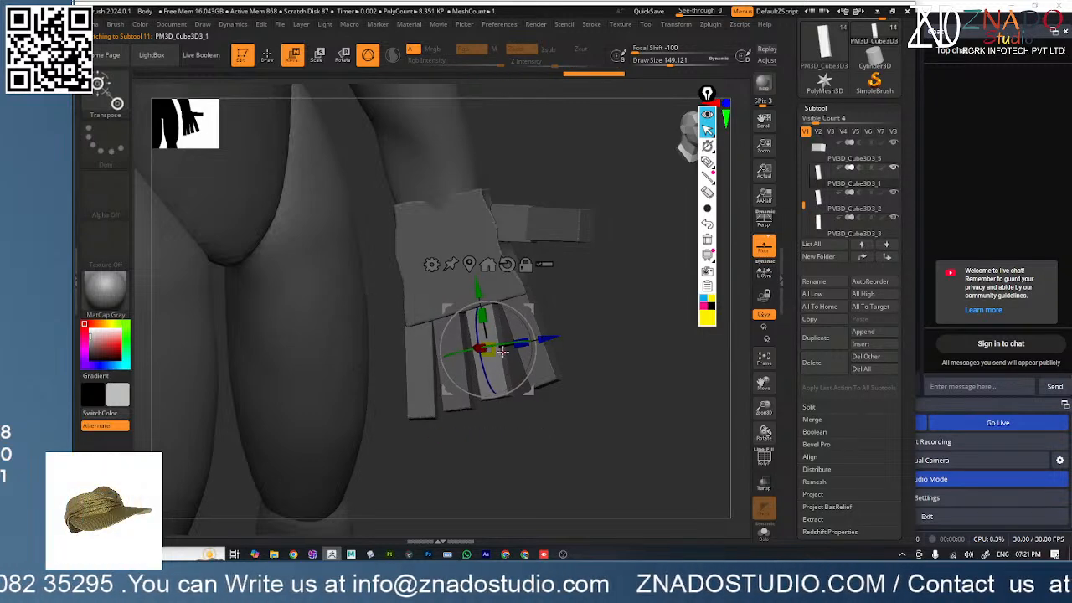
key(b)
key(m)
key(v)
alt+click(456, 376)
key(e)
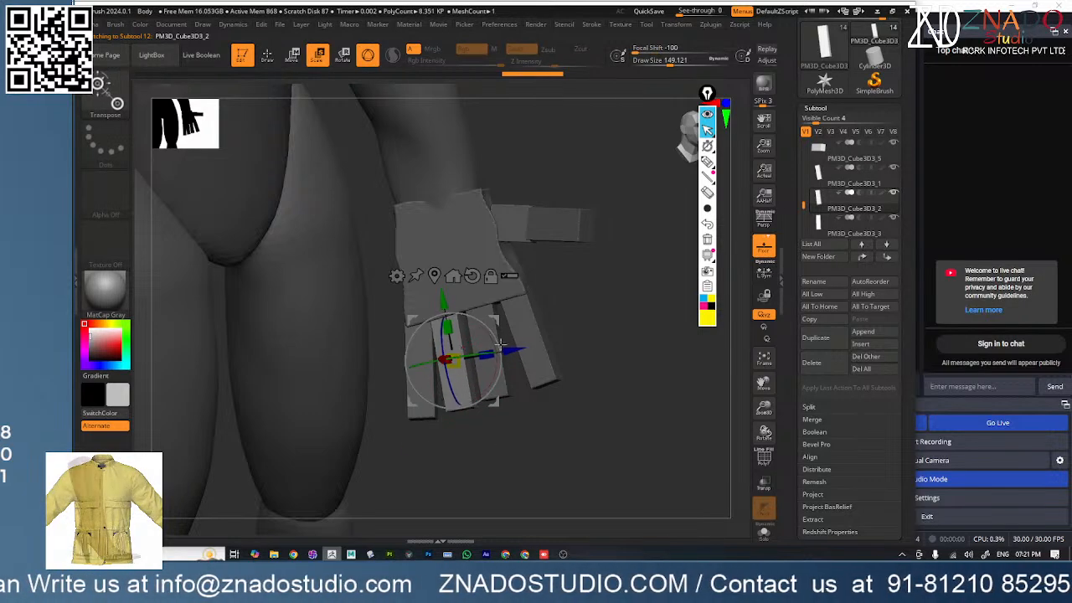
key(w)
key(b)
key(m)
key(v)
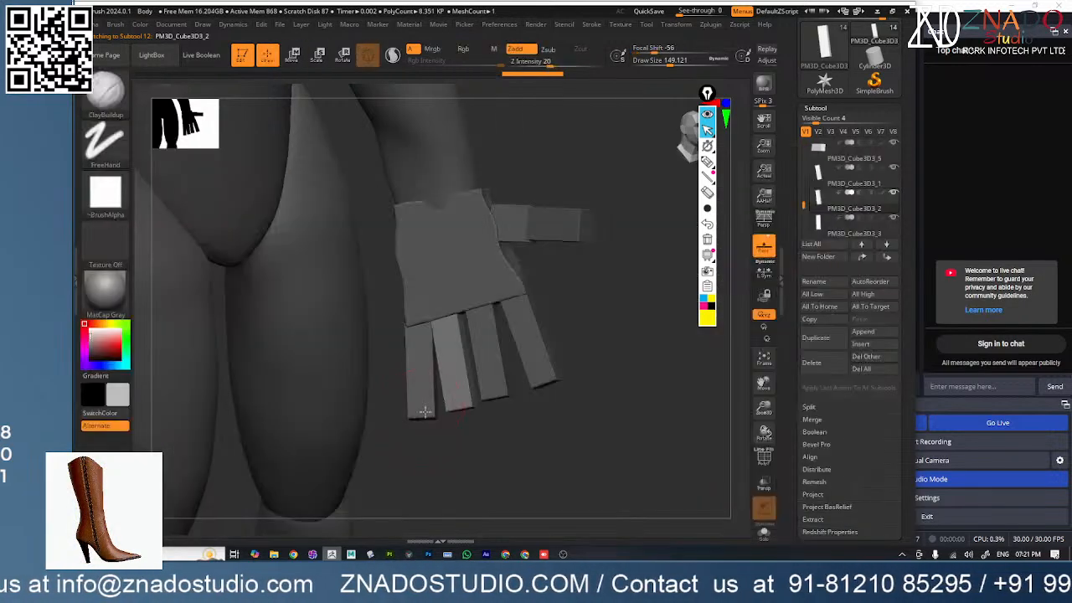
- Move the little finger back up so its tip ends above the ring finger's tip
key(w)
alt+click(419, 416)
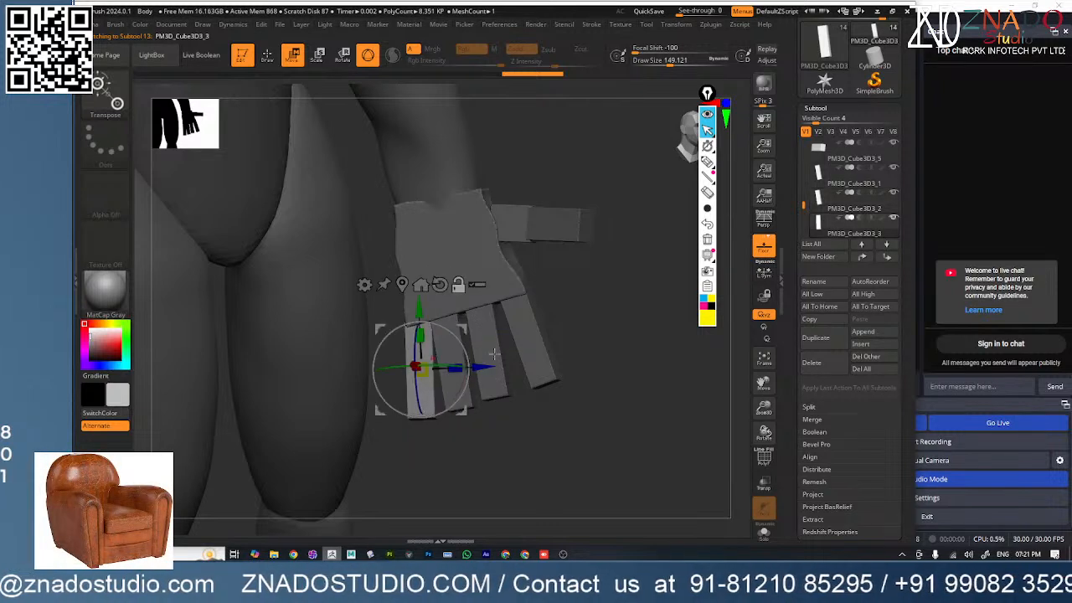
drag(419, 305, 421, 284)
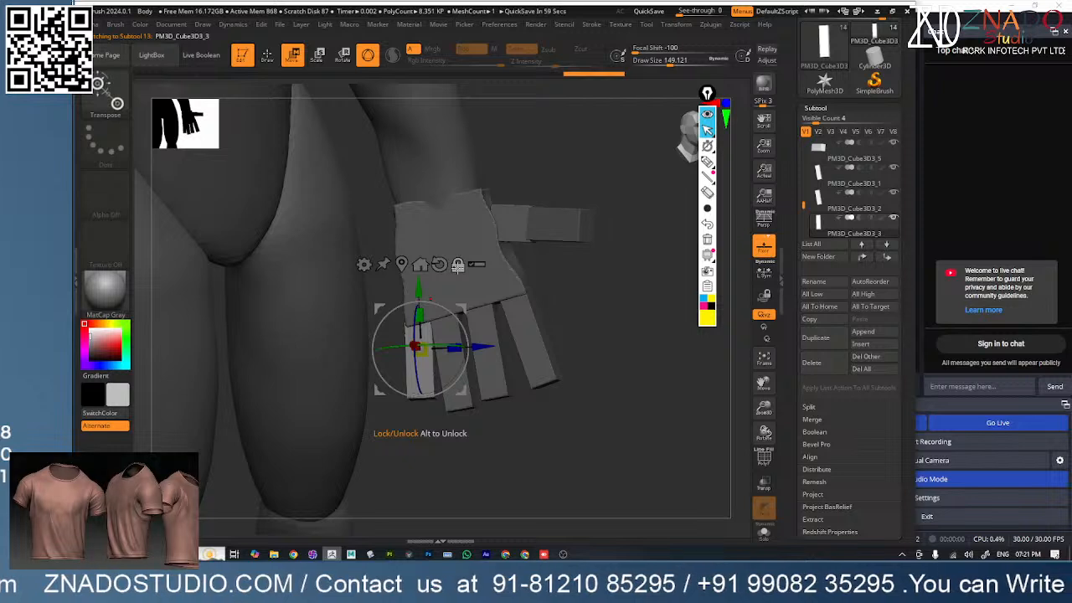
- Move the middle finger down so it extends past all the others, and switch back to the ClayBuildup brush
alt+click(497, 386)
mouse_move(477, 288)
mouse_down()
mouse_move(486, 322)
mouse_move(479, 301)
mouse_up()
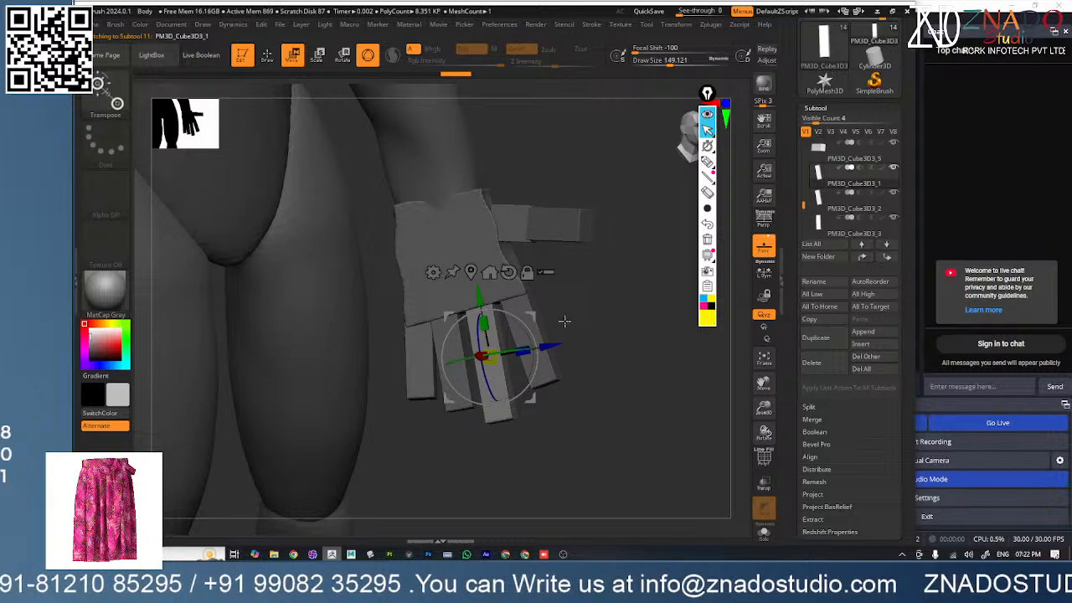
mouse_move(565, 321)
mouse_down()
mouse_move(595, 307)
mouse_move(400, 423)
mouse_move(544, 293)
mouse_up()
mouse_move(608, 290)
ctrl+right_down()
mouse_move(614, 243)
mouse_move(619, 292)
ctrl+right_up()
key(b)
key(c)
key(b)
drag(616, 294, 575, 336)
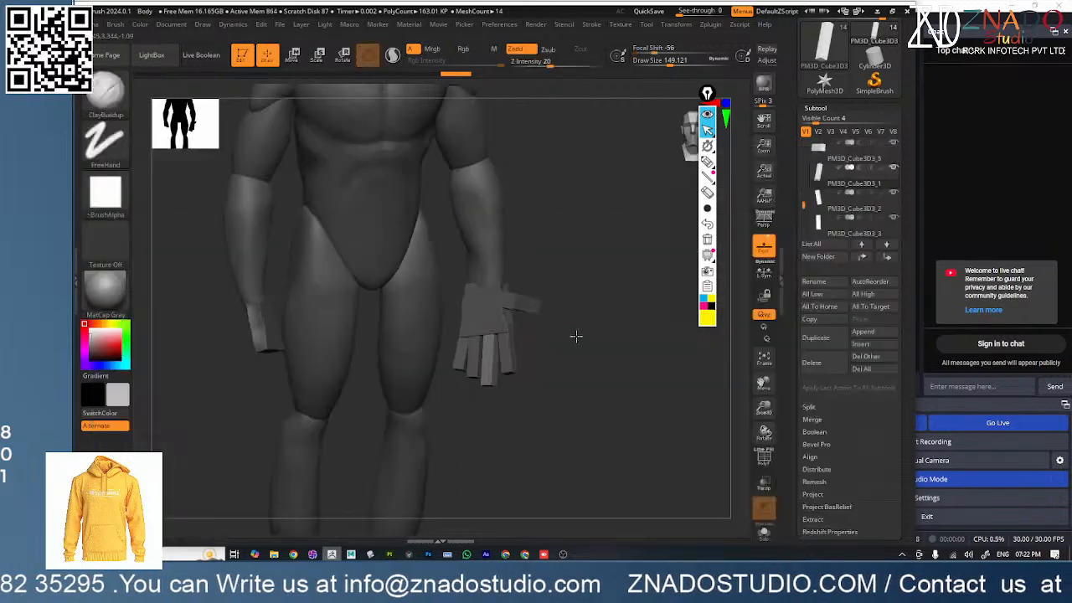
- Select the forearms and reshape them with the Move Topological brush at a draw size of about 274
alt+click(497, 227)
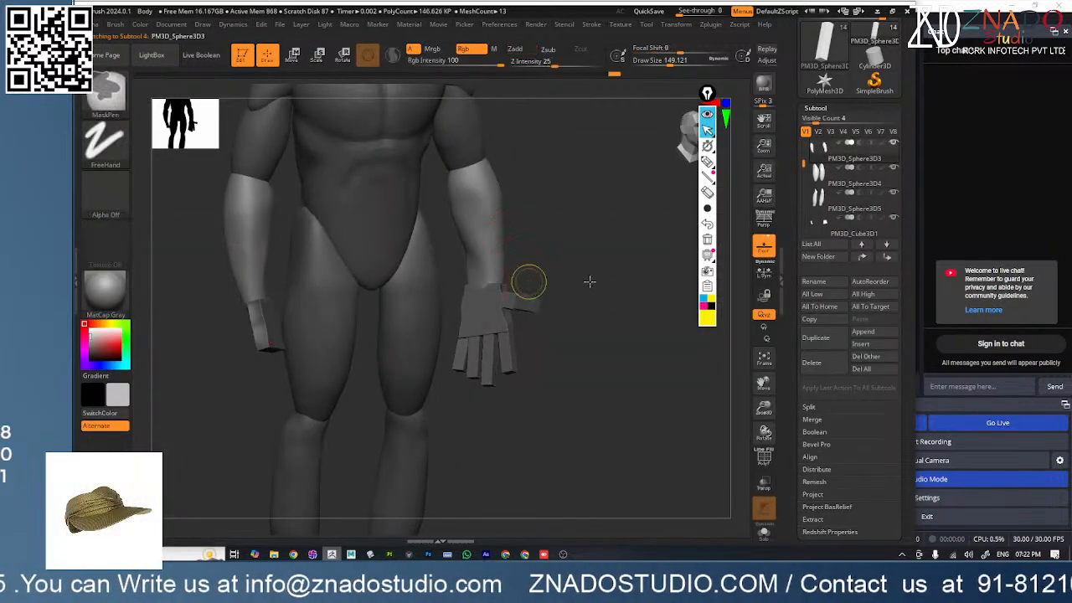
ctrl+right_drag(590, 280, 602, 318)
mouse_move(602, 318)
alt+right_down()
mouse_move(545, 302)
mouse_move(545, 276)
mouse_move(521, 373)
alt+right_up()
right_click(513, 297)
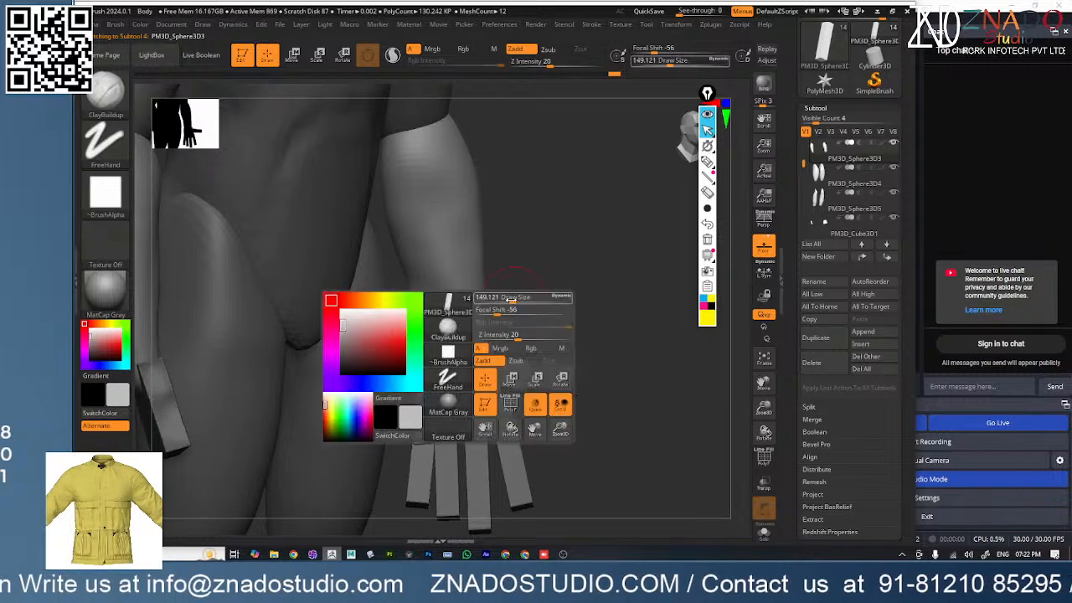
key(b)
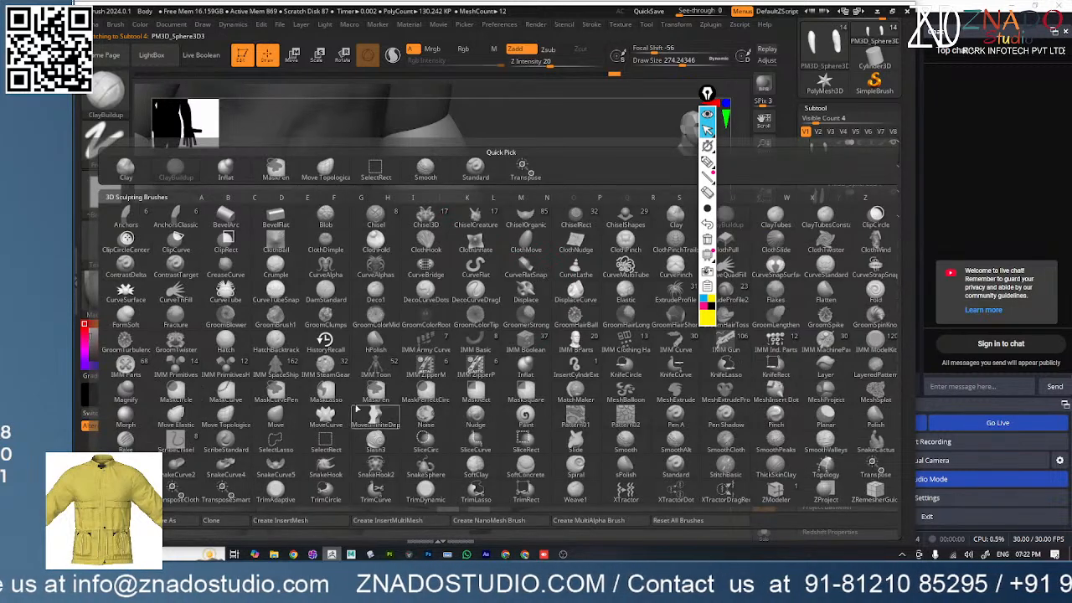
click(237, 414)
right_drag(419, 344, 406, 337)
drag(413, 327, 434, 317)
right_drag(530, 303, 468, 318)
right_click(468, 315)
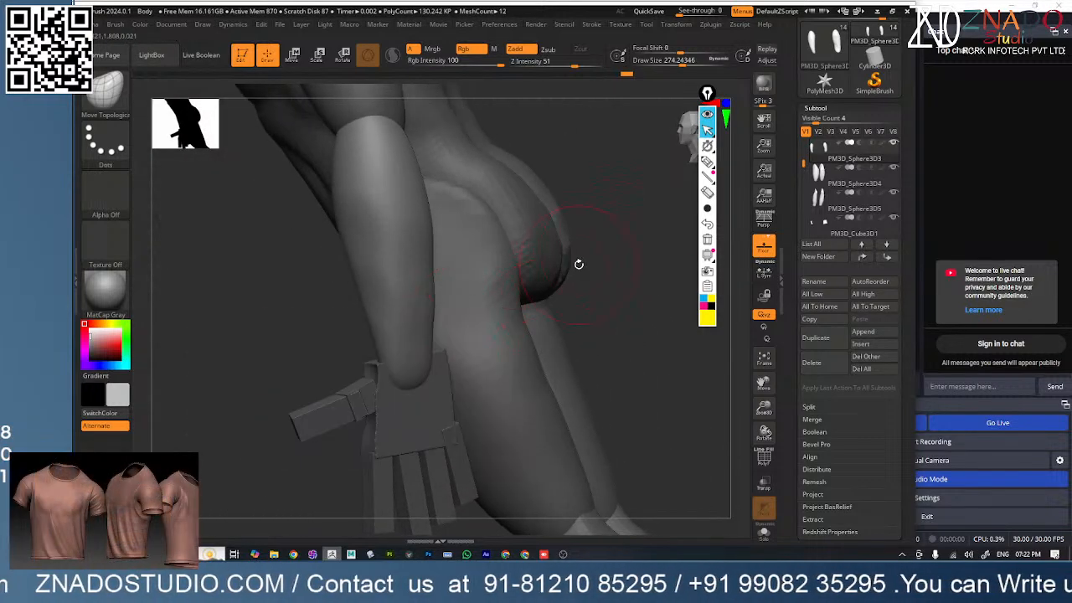
key(b)
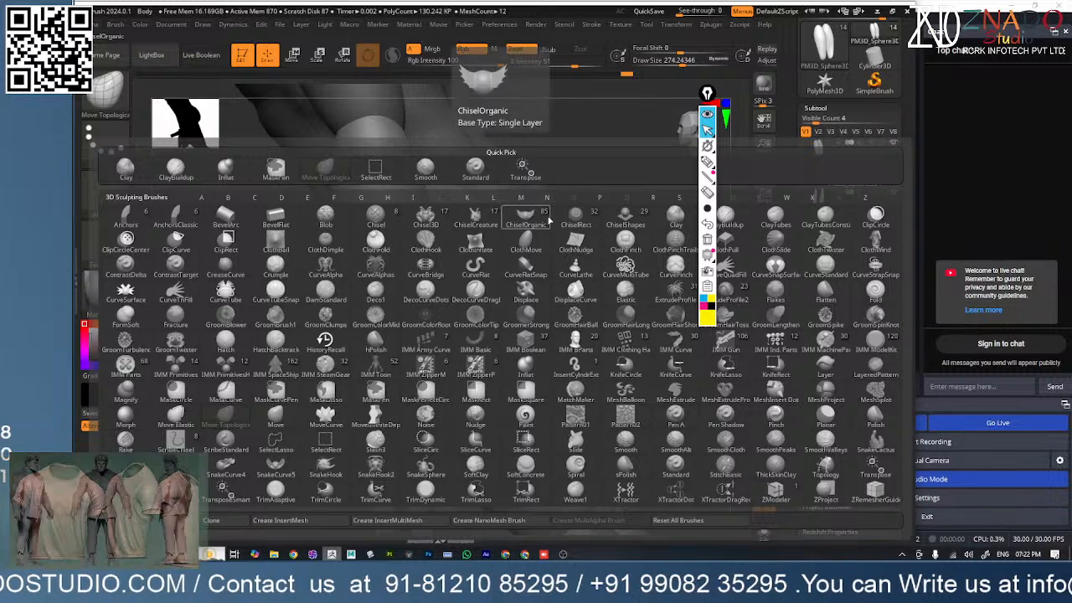
key(m)
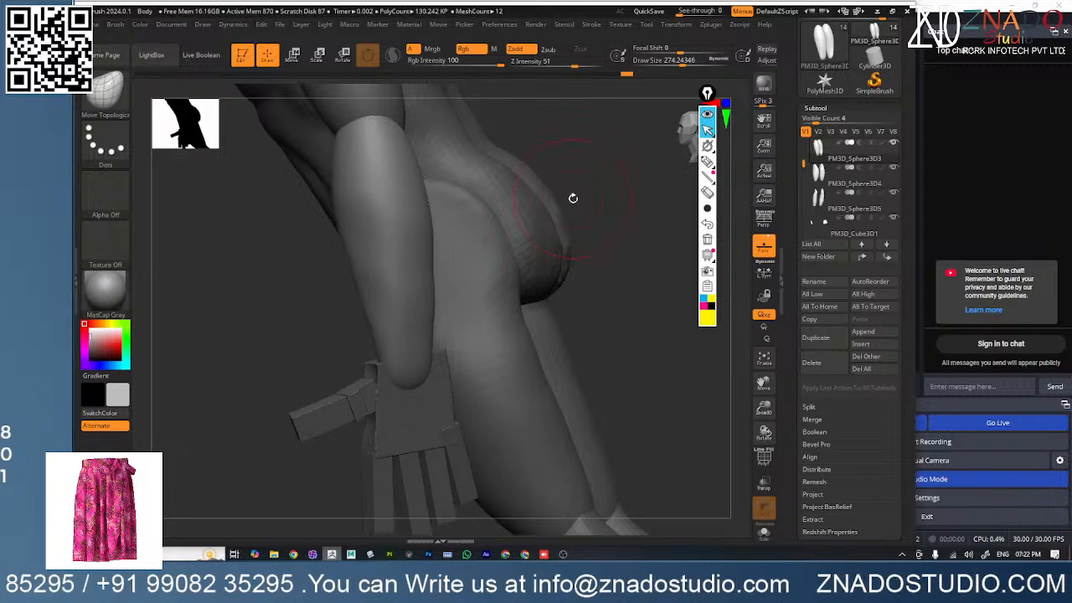
key(b)
key(m)
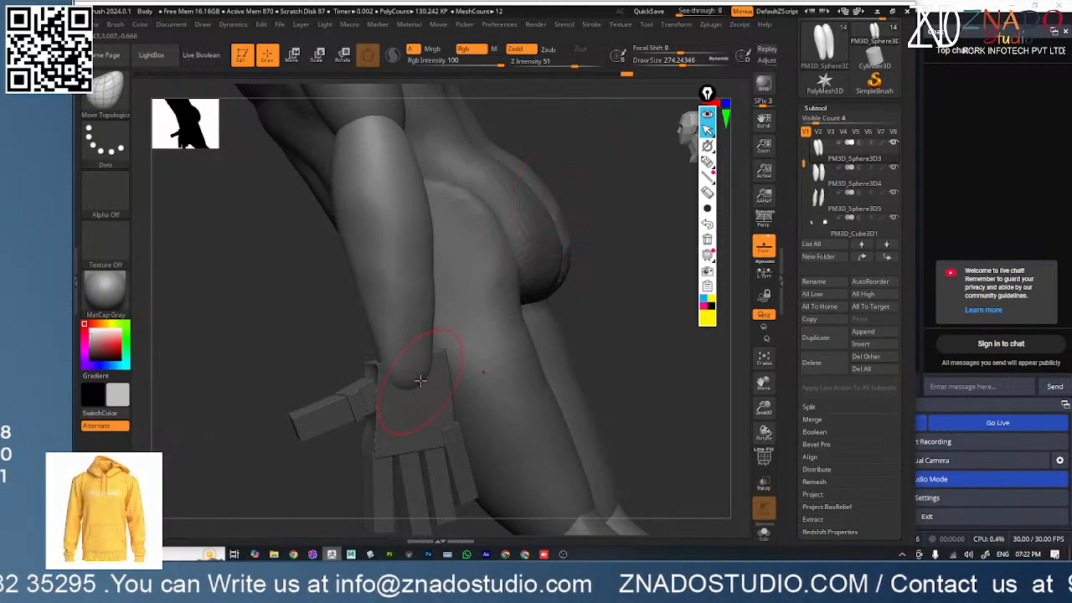
- Refine the forearms' contour from the elbow to the wrist with the Move Topological brush, using draw sizes between about 207 and 430
mouse_move(414, 374)
right_down()
mouse_move(467, 332)
mouse_move(481, 263)
mouse_move(469, 263)
mouse_move(497, 256)
mouse_move(480, 331)
mouse_move(463, 323)
mouse_move(555, 296)
mouse_move(536, 304)
mouse_move(575, 327)
mouse_move(536, 354)
right_up()
key(space)
click(478, 315)
key(space)
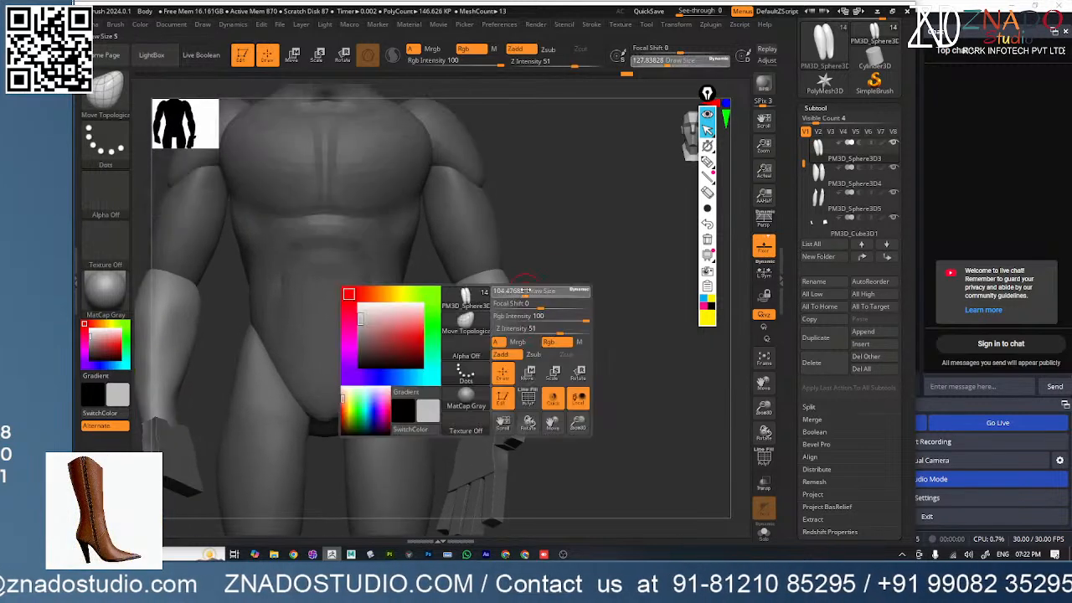
drag(540, 289, 543, 290)
mouse_move(540, 294)
right_down()
mouse_move(512, 322)
mouse_move(423, 361)
mouse_move(581, 294)
mouse_move(569, 299)
right_up()
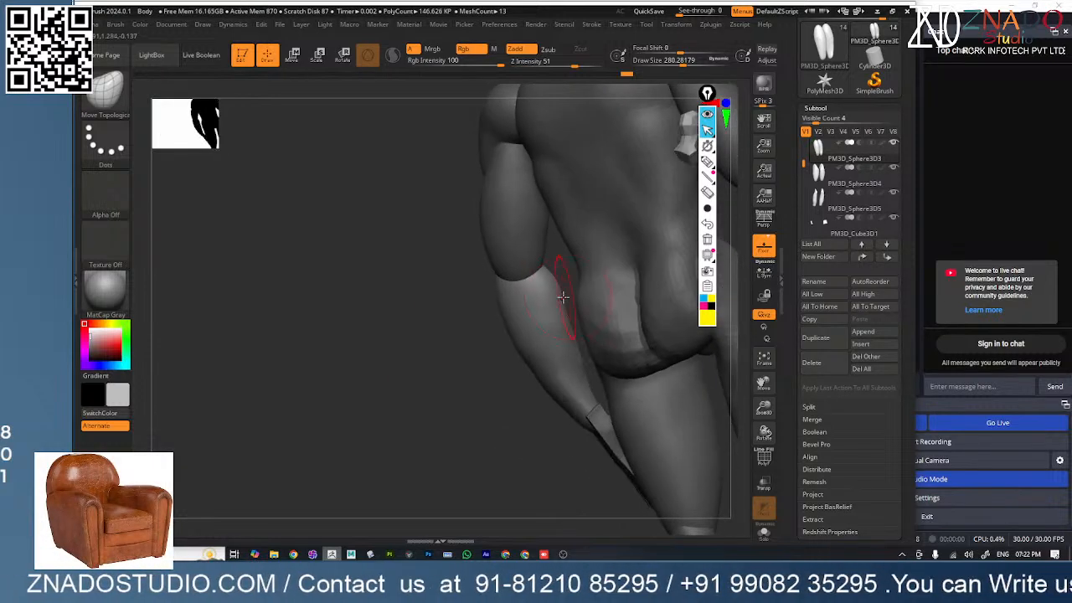
key(b)
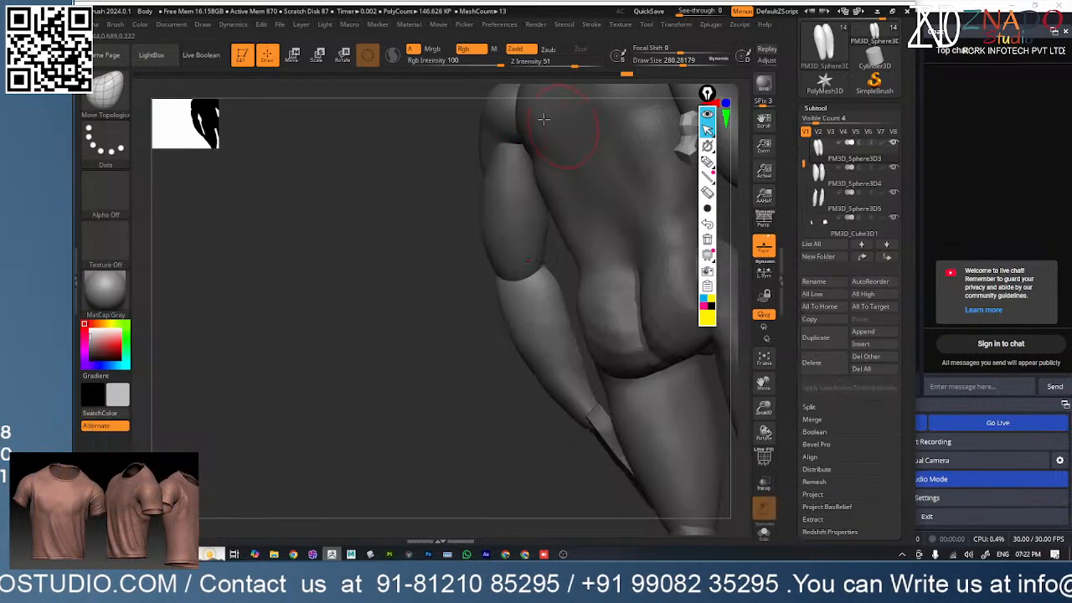
drag(553, 253, 566, 252)
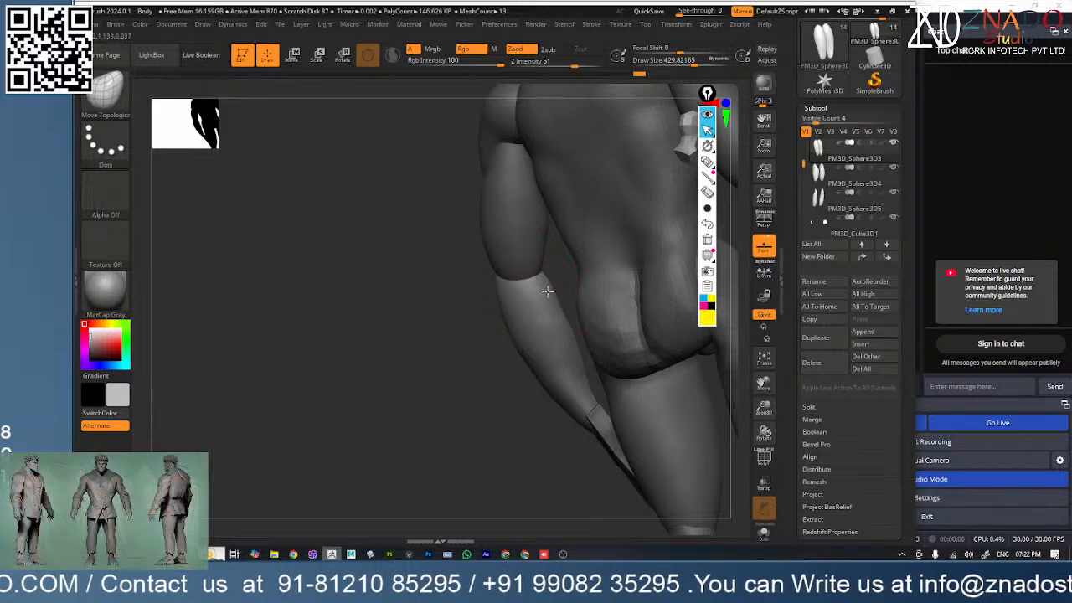
right_drag(490, 350, 624, 293)
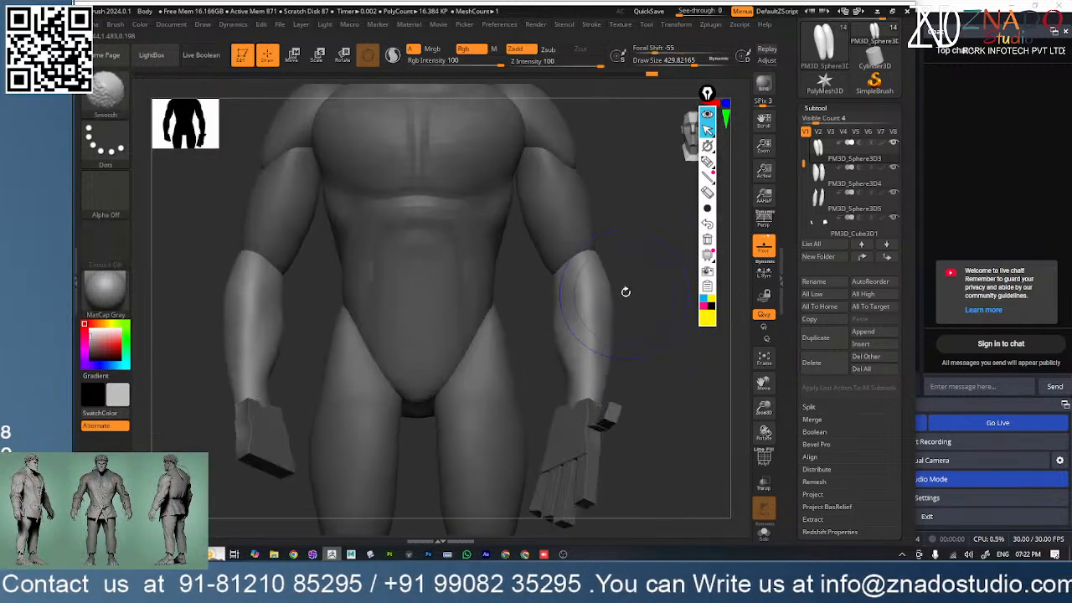
key(space)
drag(633, 277, 614, 278)
right_drag(614, 294, 572, 308)
- Add volume to the forearms with the Inflat brush at a draw size of about 257 and smooth them
key(b)
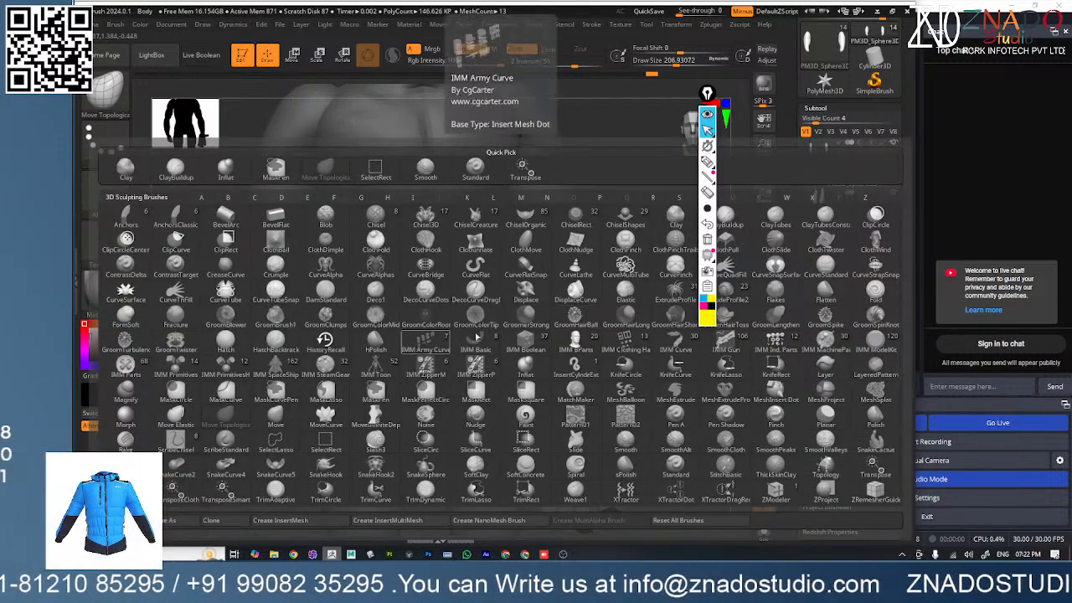
click(540, 336)
key(space)
drag(573, 280, 579, 277)
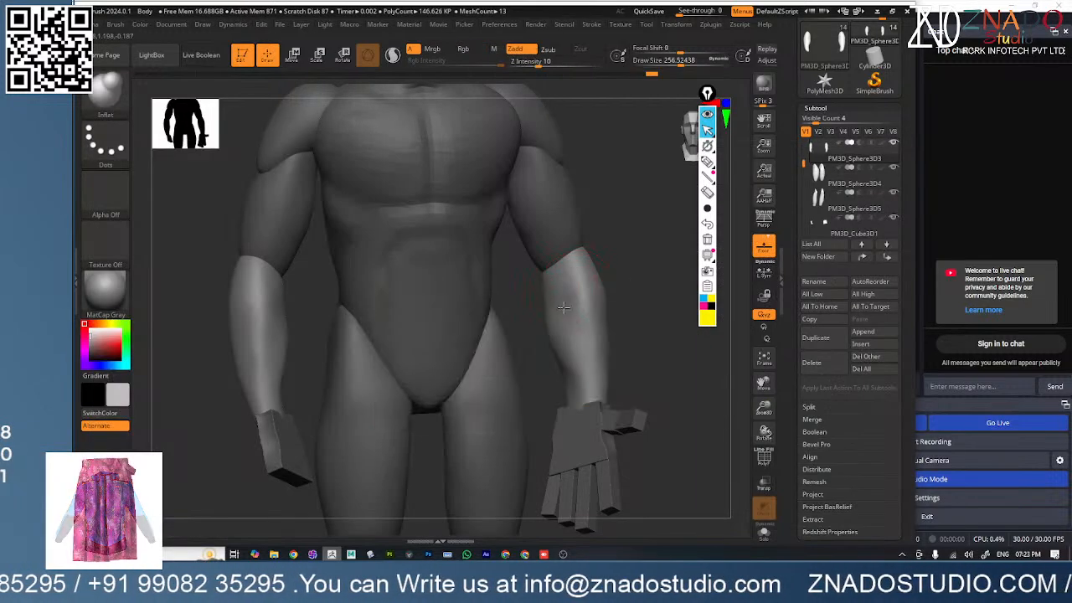
right_drag(578, 327, 558, 359)
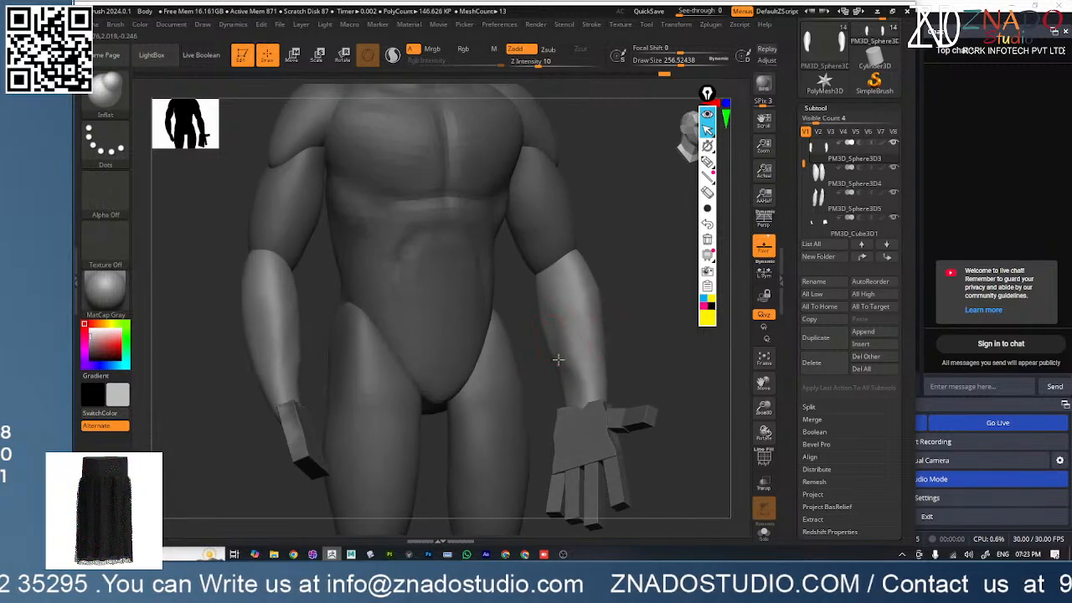
key(shift)
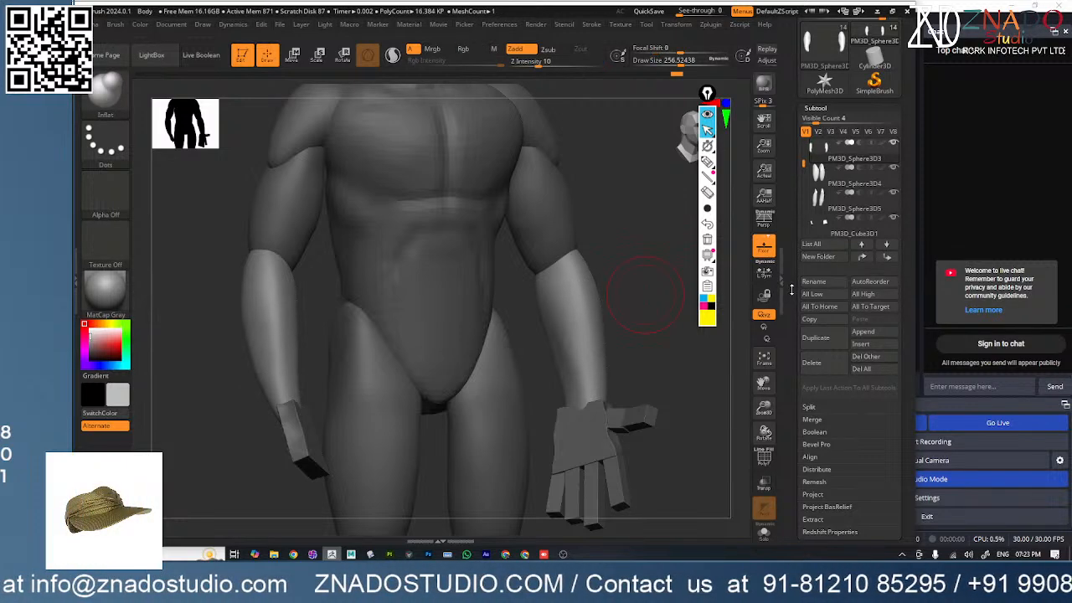
- DynaMesh the forearms at a resolution of 32
scroll(800, 326, down, 3)
click(810, 348)
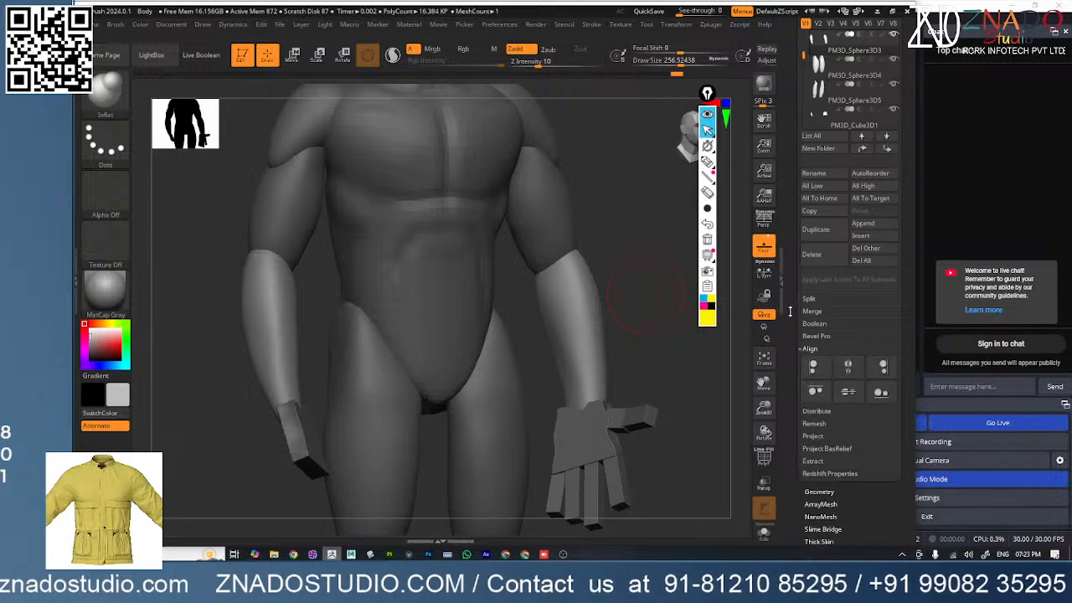
scroll(848, 267, down, 5)
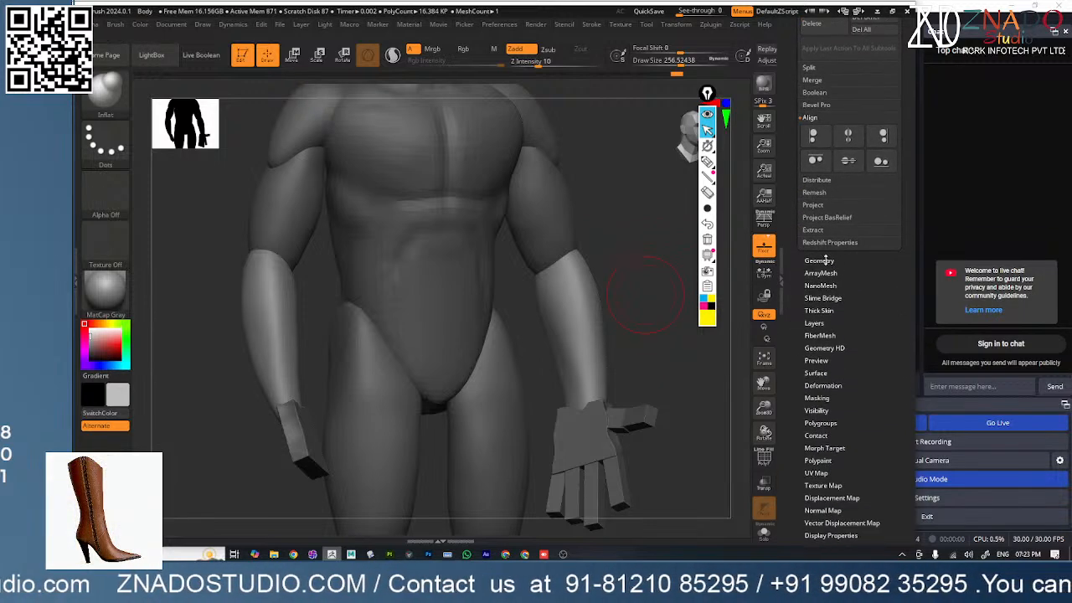
click(847, 263)
click(820, 222)
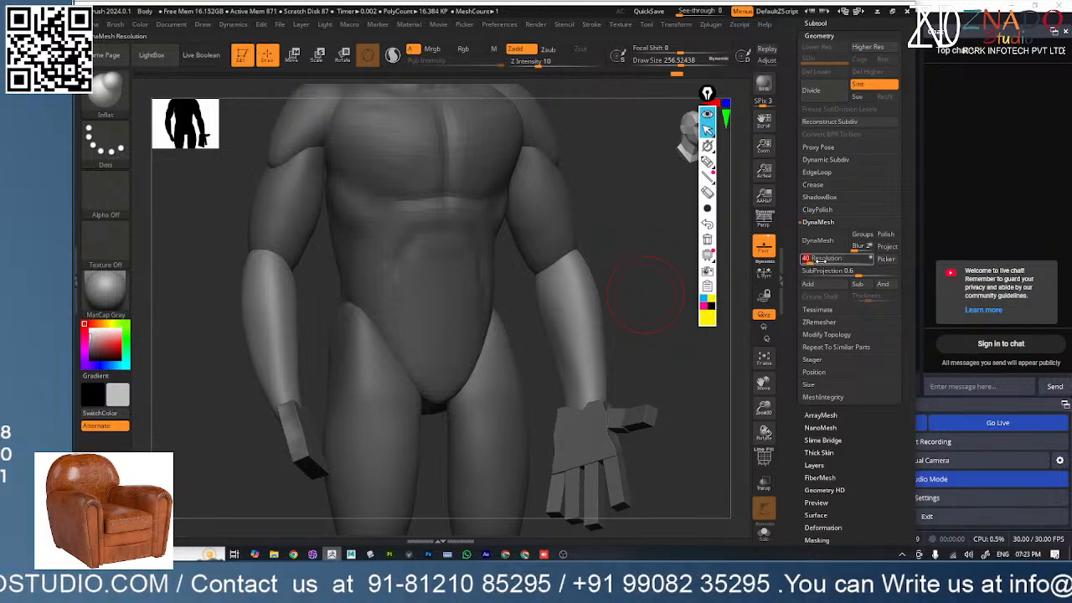
text(32)
key(Return)
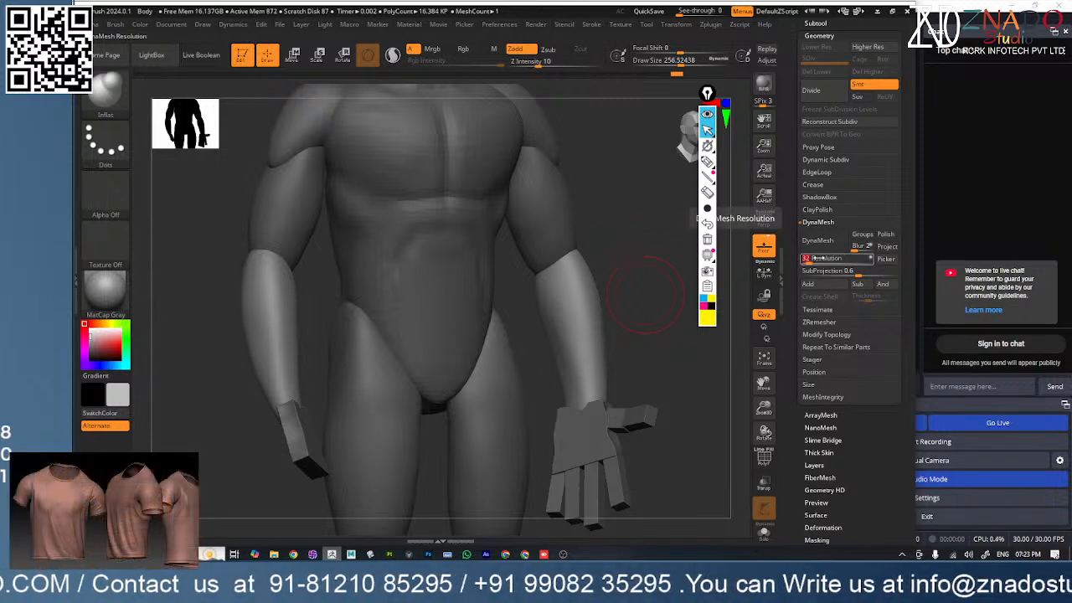
click(818, 242)
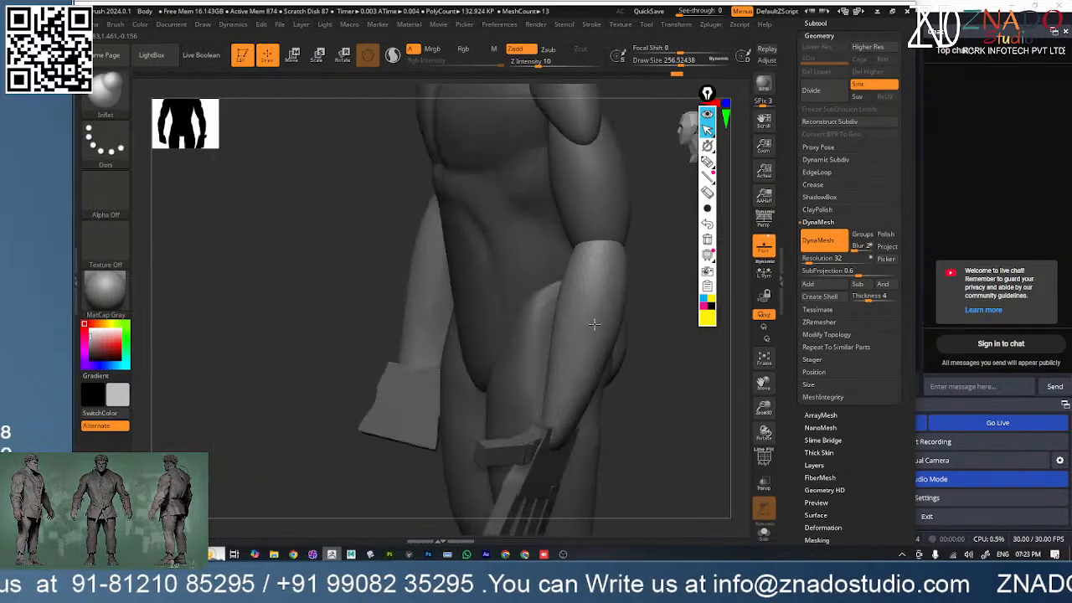
- Select the upper arms and DynaMesh them at a resolution of 32
alt+click(574, 185)
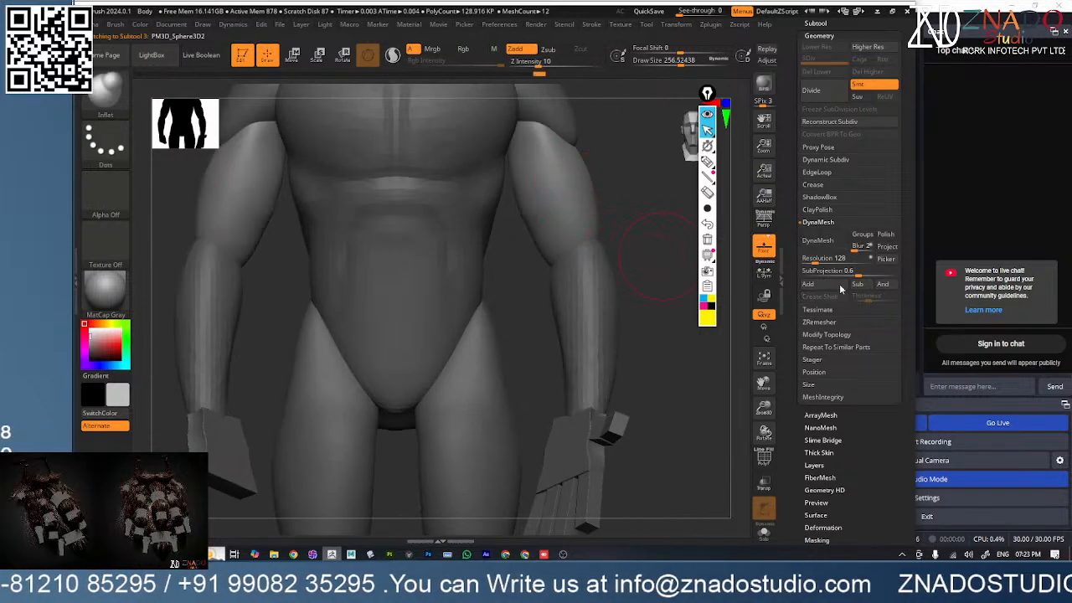
drag(815, 262, 808, 264)
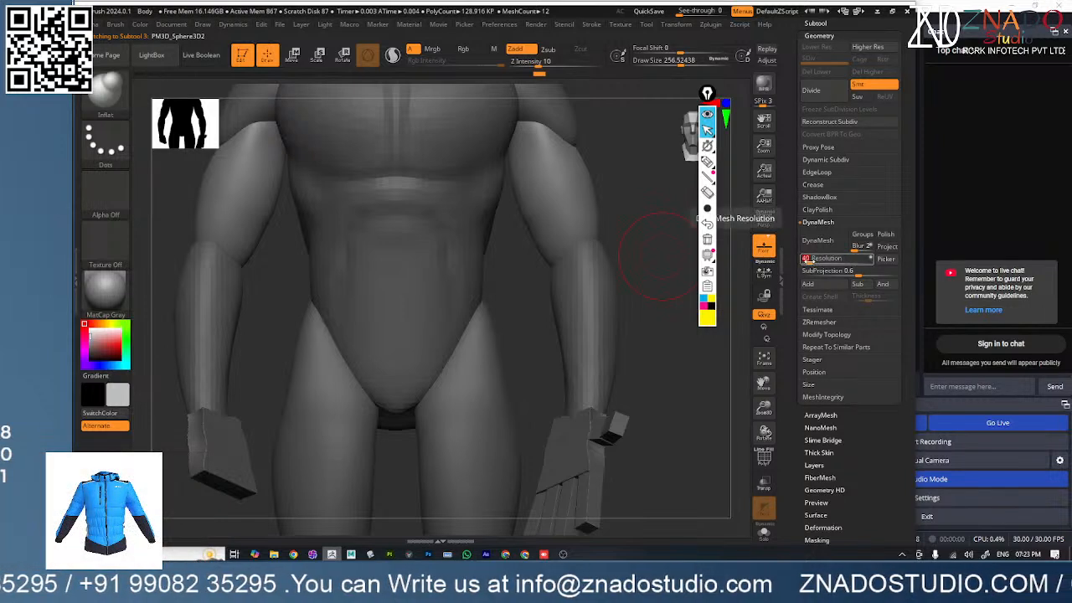
click(810, 262)
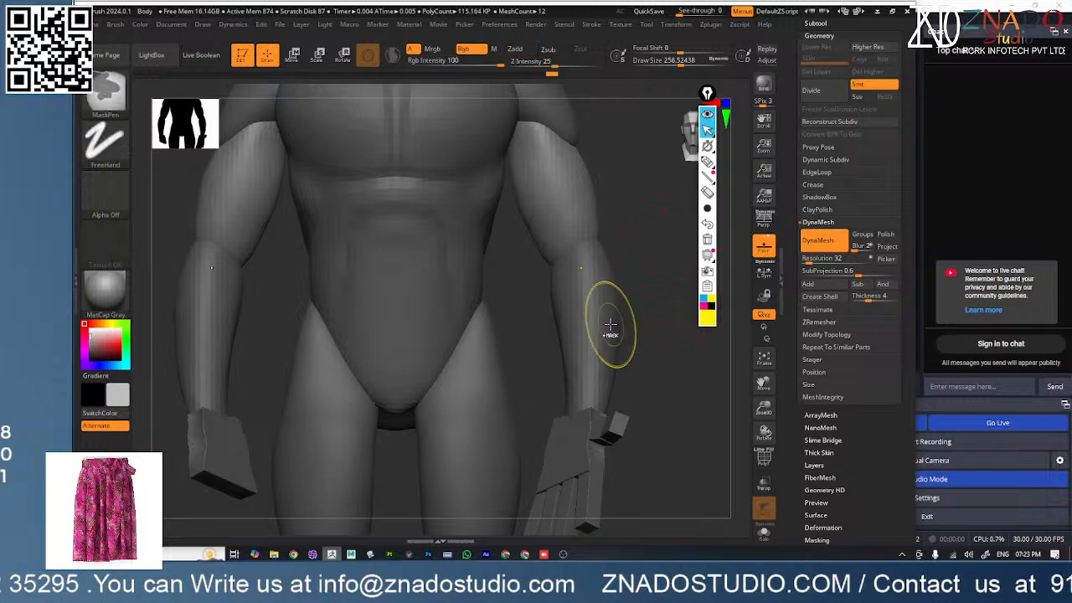
- Reduce the draw size to about 124, then select the shoulders and DynaMesh them at a resolution of 32
ctrl+right_drag(611, 325, 583, 403)
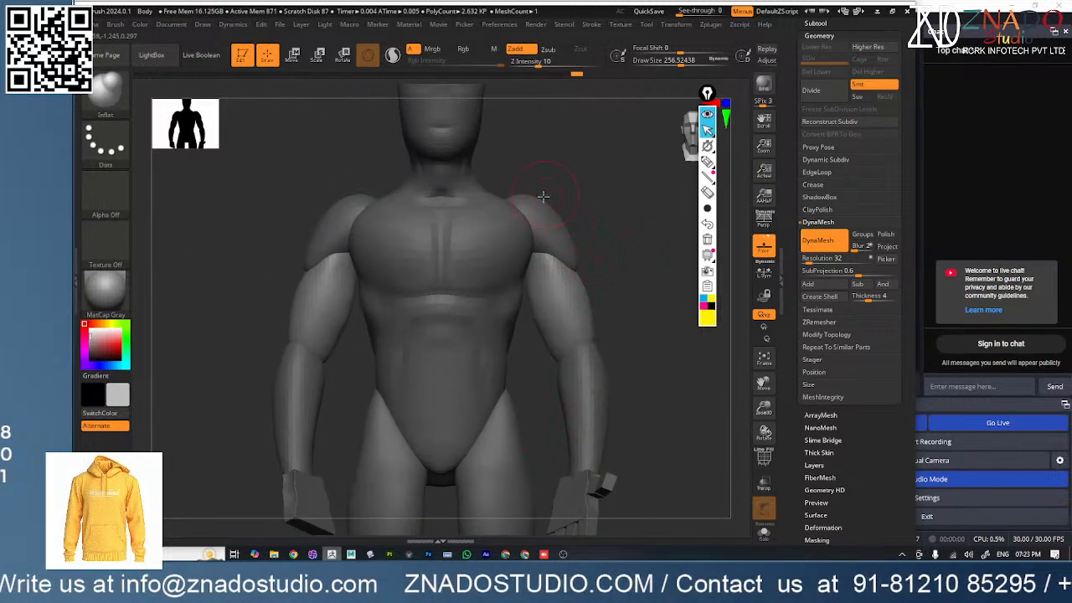
ctrl+right_drag(579, 229, 592, 275)
key(space)
drag(638, 229, 619, 234)
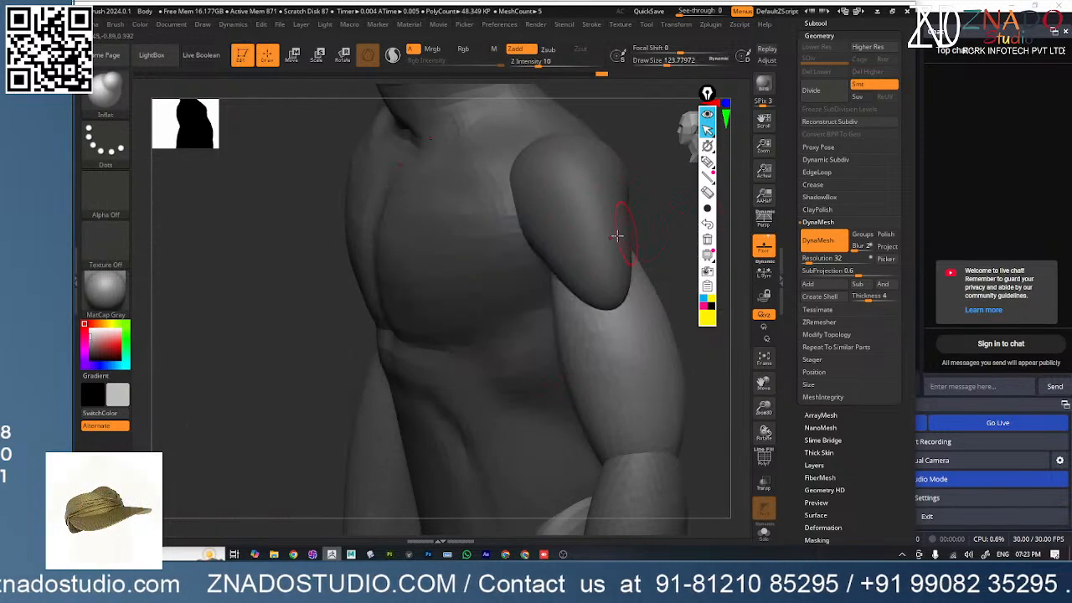
alt+click(595, 246)
right_drag(578, 306, 650, 275)
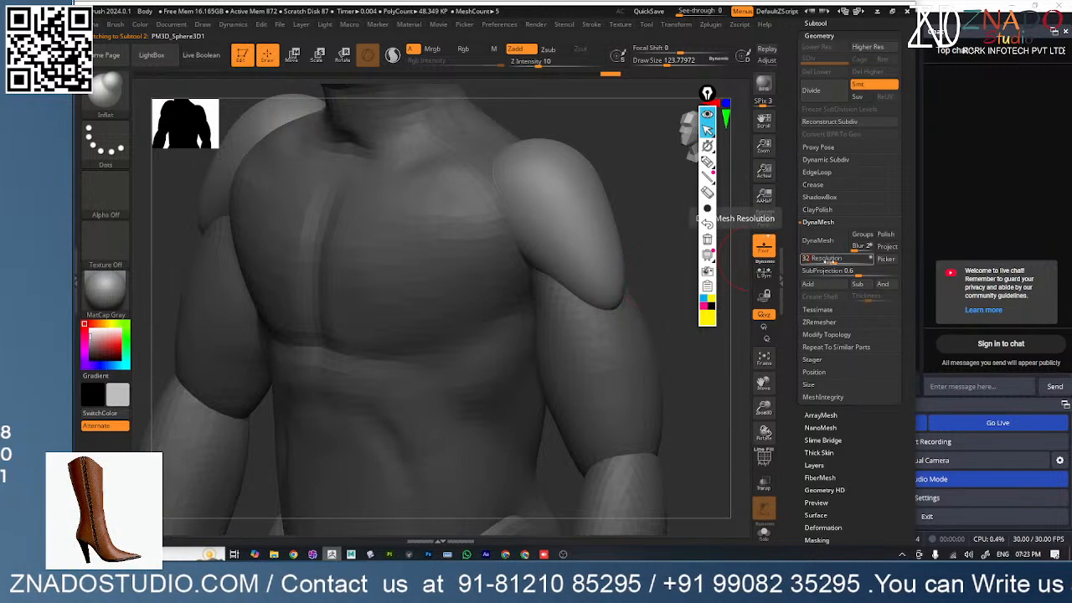
click(818, 240)
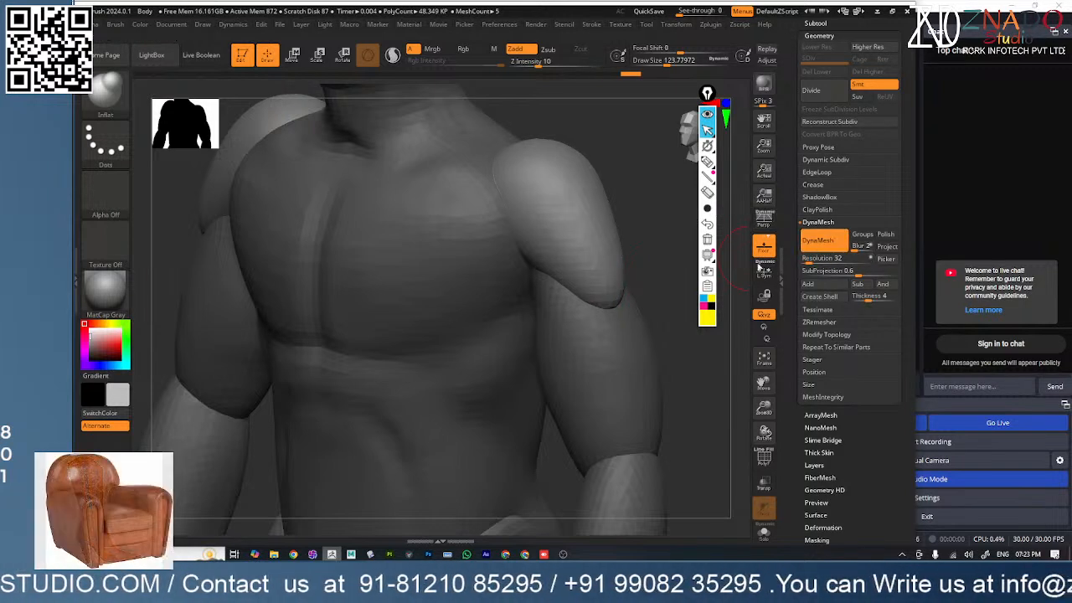
ctrl+right_drag(563, 327, 536, 294)
key(ctrl+z)
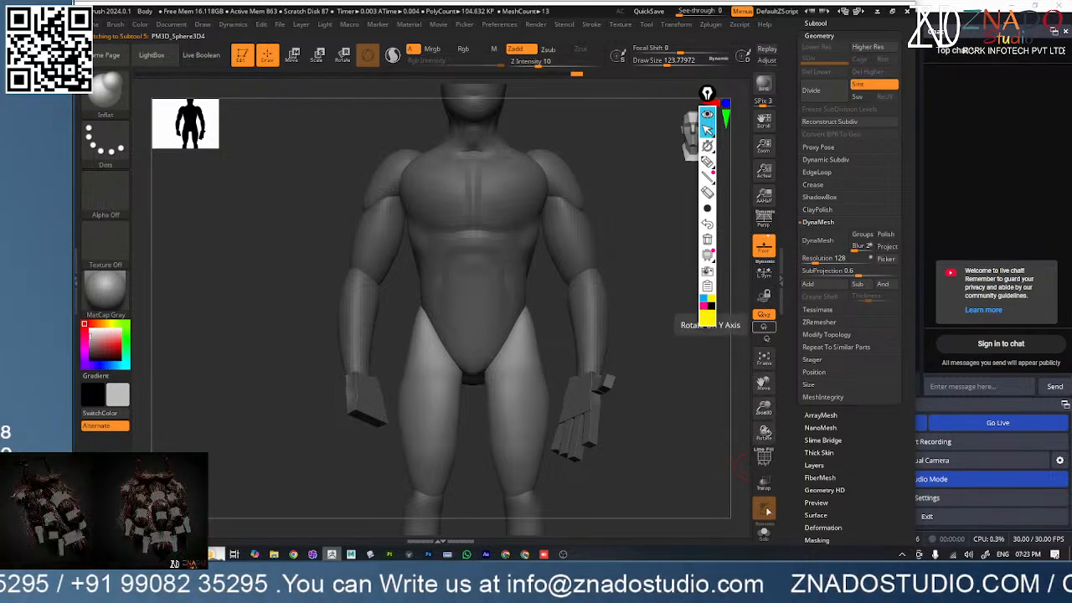
- Check the thighs in isolation and DynaMesh them at a resolution of 32
click(763, 529)
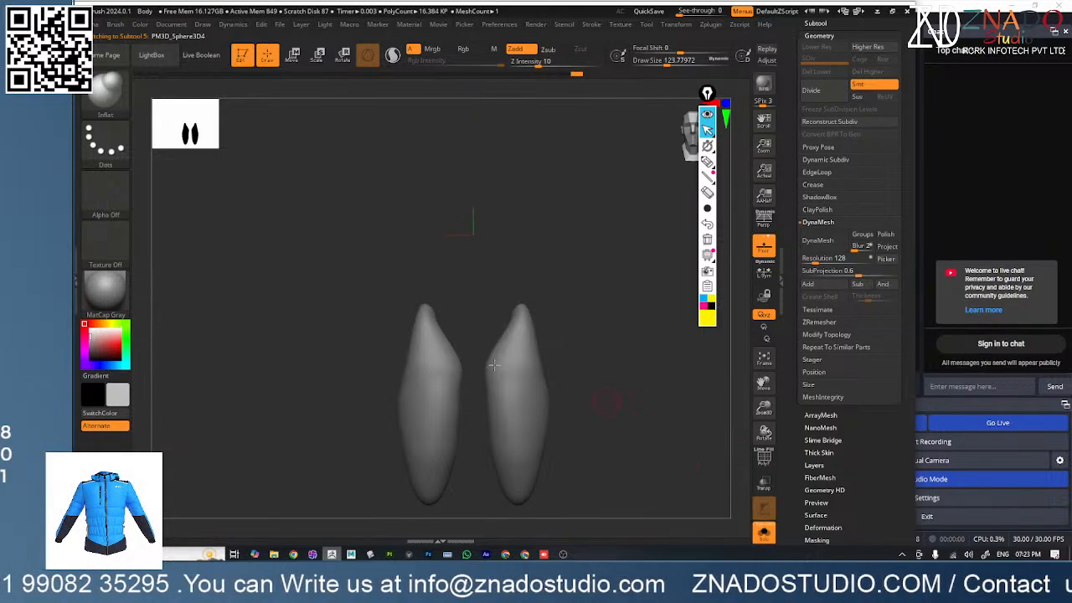
click(763, 531)
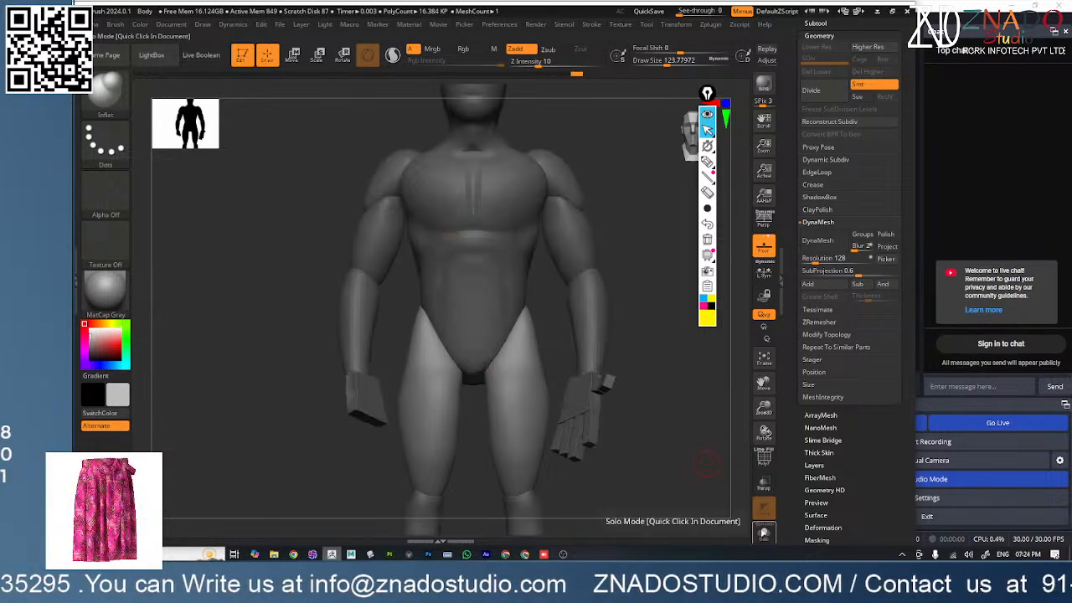
drag(748, 499, 598, 377)
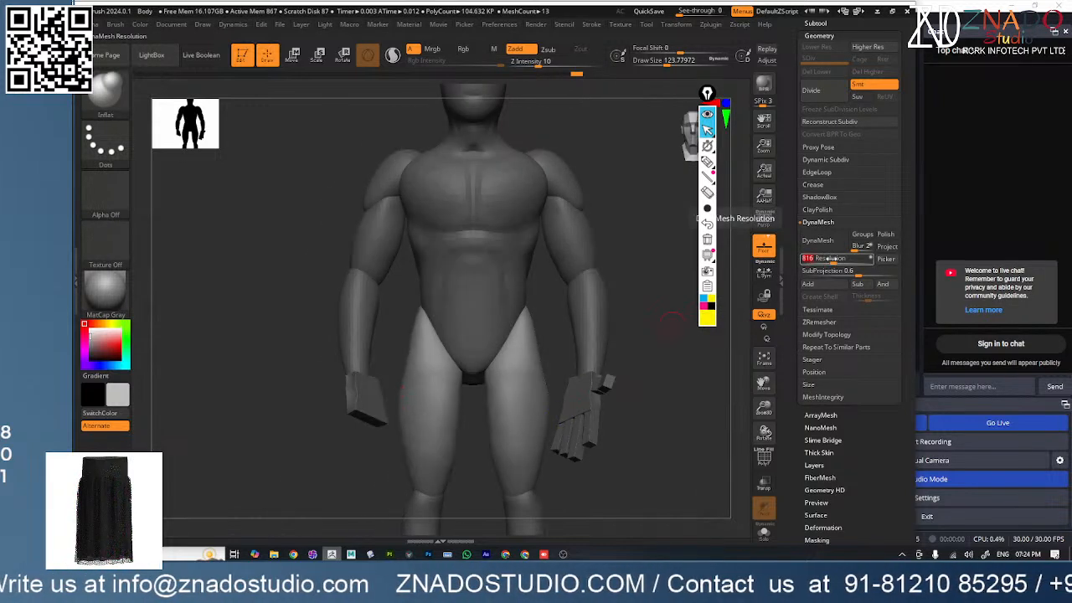
drag(830, 260, 825, 257)
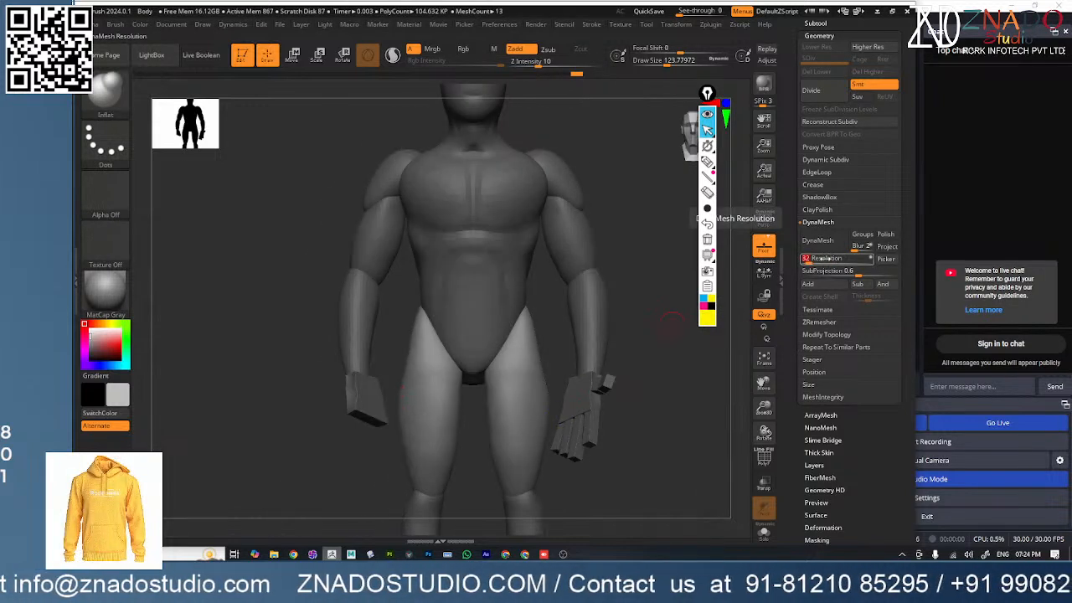
click(817, 242)
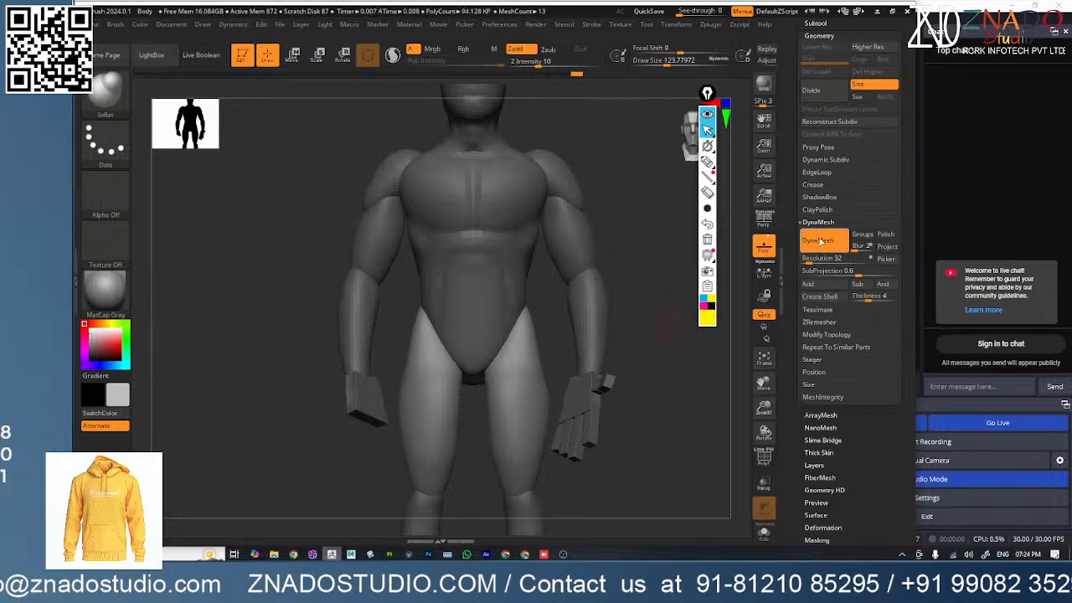
click(763, 534)
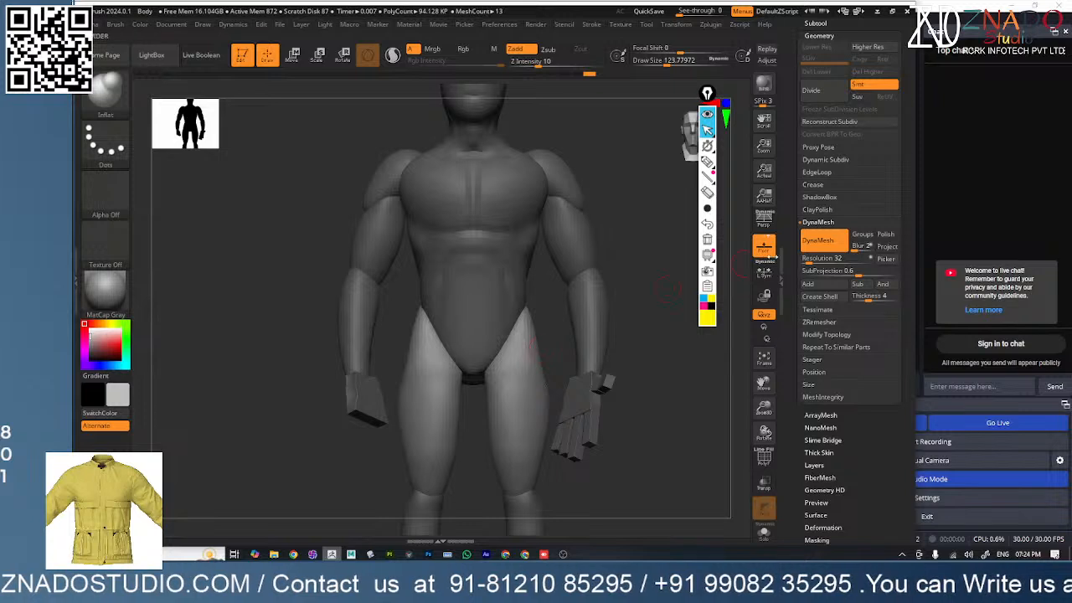
- Select the feet below the lower legs and DynaMesh them at a resolution of 32
alt+right_drag(532, 408, 520, 268)
alt+click(524, 406)
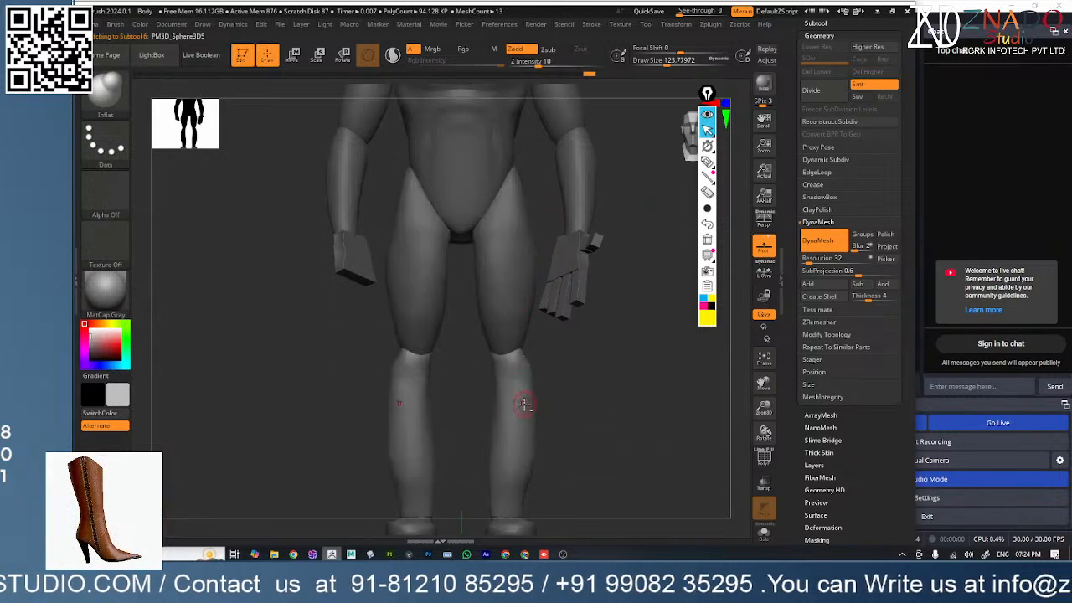
right_drag(526, 408, 552, 323)
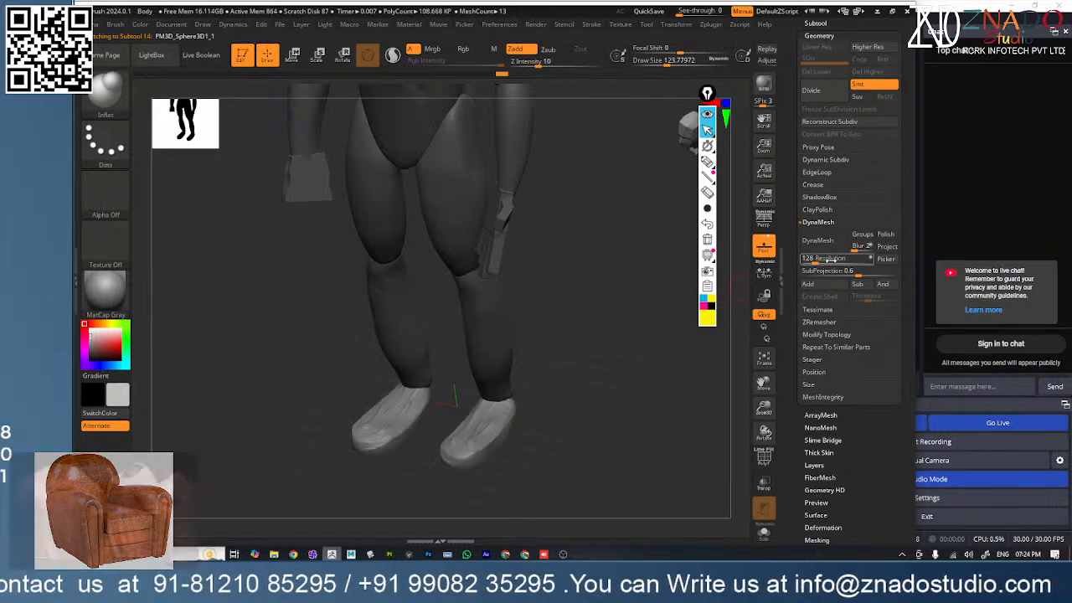
click(826, 258)
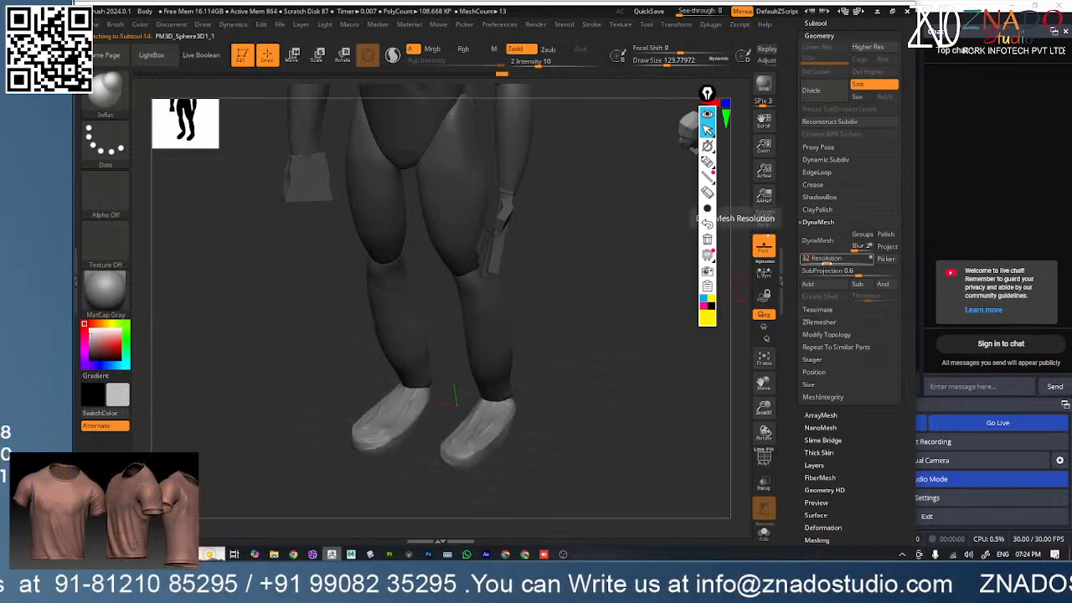
text(32)
key(Return)
click(817, 241)
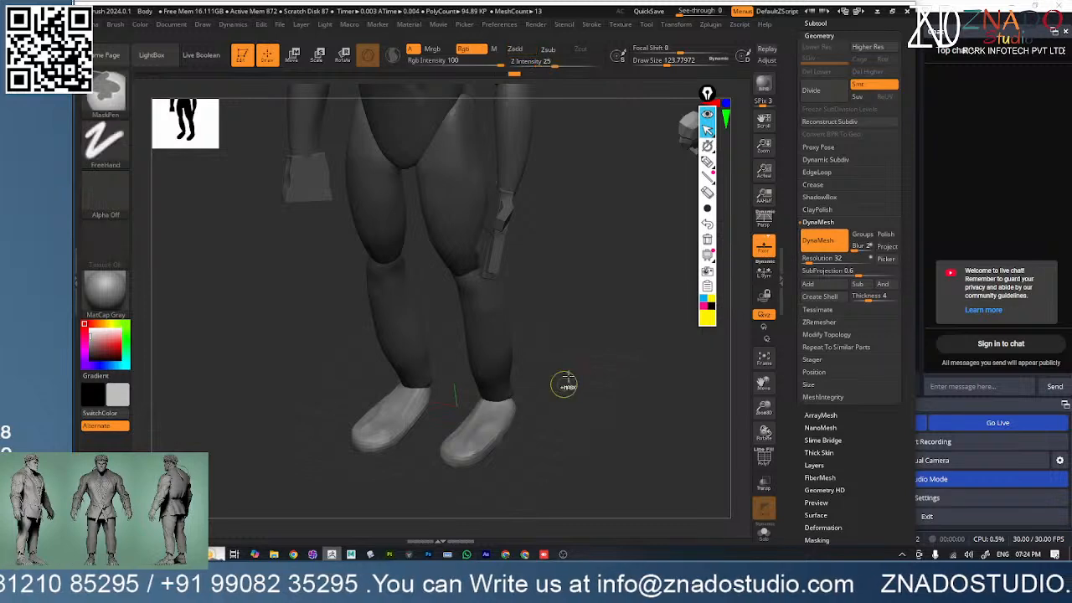
- Select the blocky palms and DynaMesh them at a resolution of 32
mouse_move(530, 432)
right_down()
mouse_move(521, 363)
mouse_move(572, 306)
mouse_move(545, 390)
right_up()
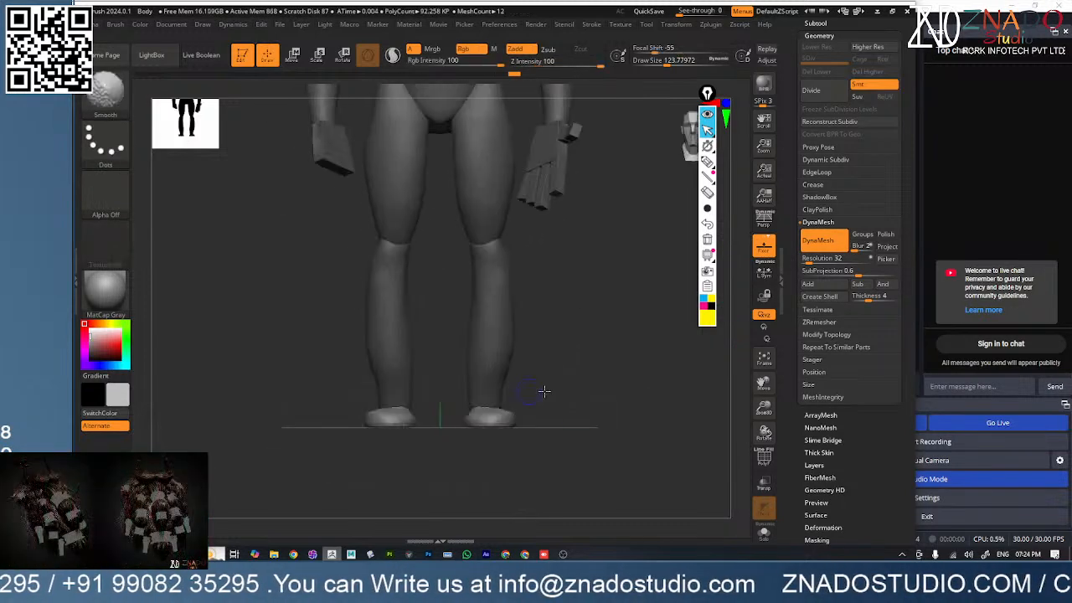
key(ctrl)
ctrl+right_drag(569, 321, 571, 297)
mouse_move(573, 312)
alt+right_down()
mouse_move(574, 343)
mouse_move(553, 377)
alt+right_up()
ctrl+right_drag(554, 339, 564, 388)
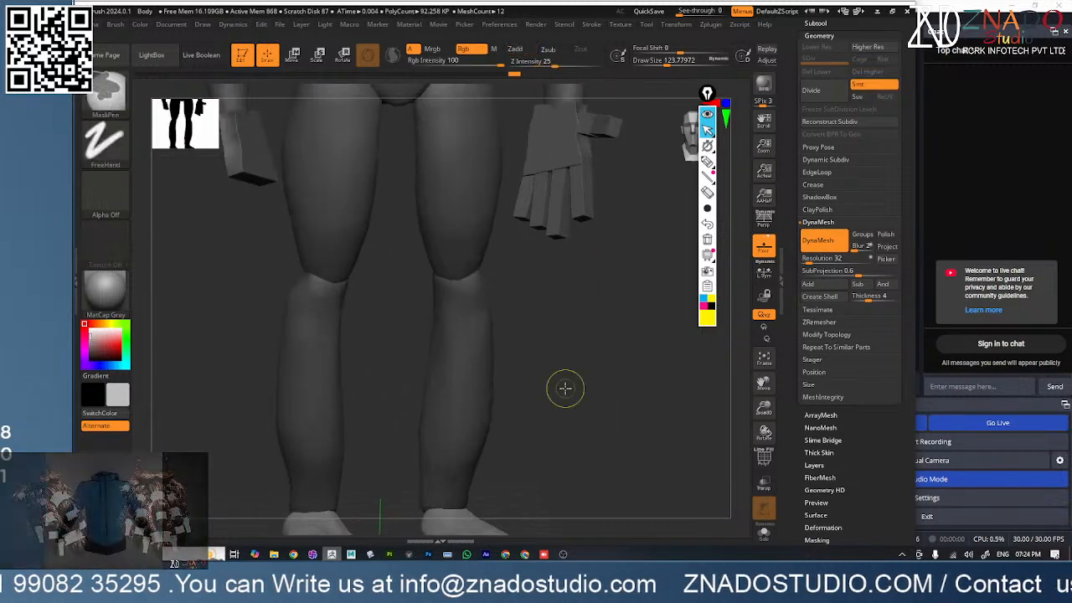
alt+right_drag(573, 314, 572, 385)
alt+click(553, 219)
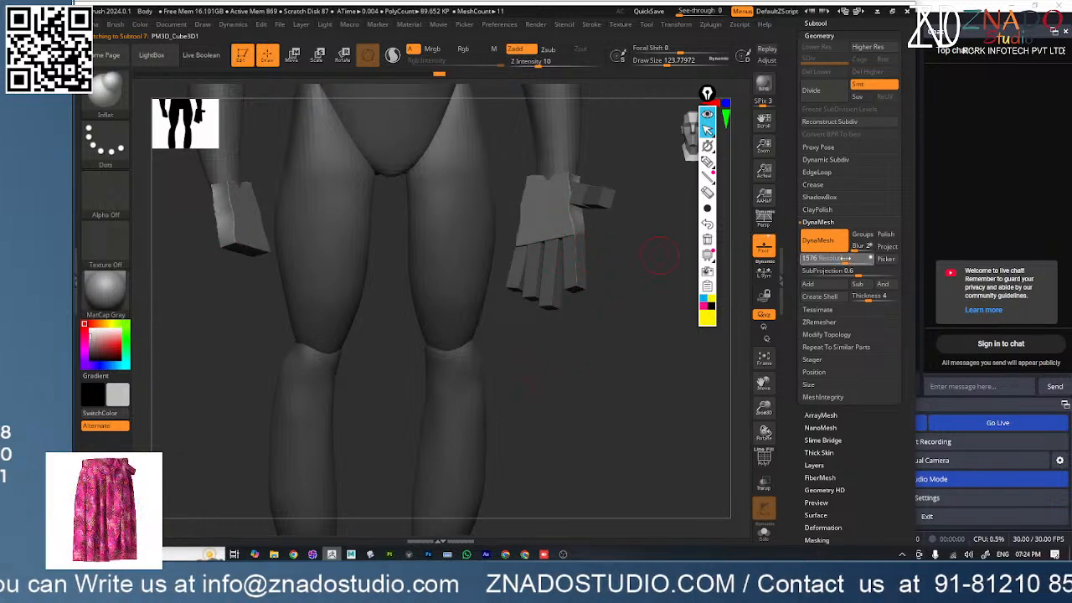
drag(845, 258, 843, 258)
text(3)
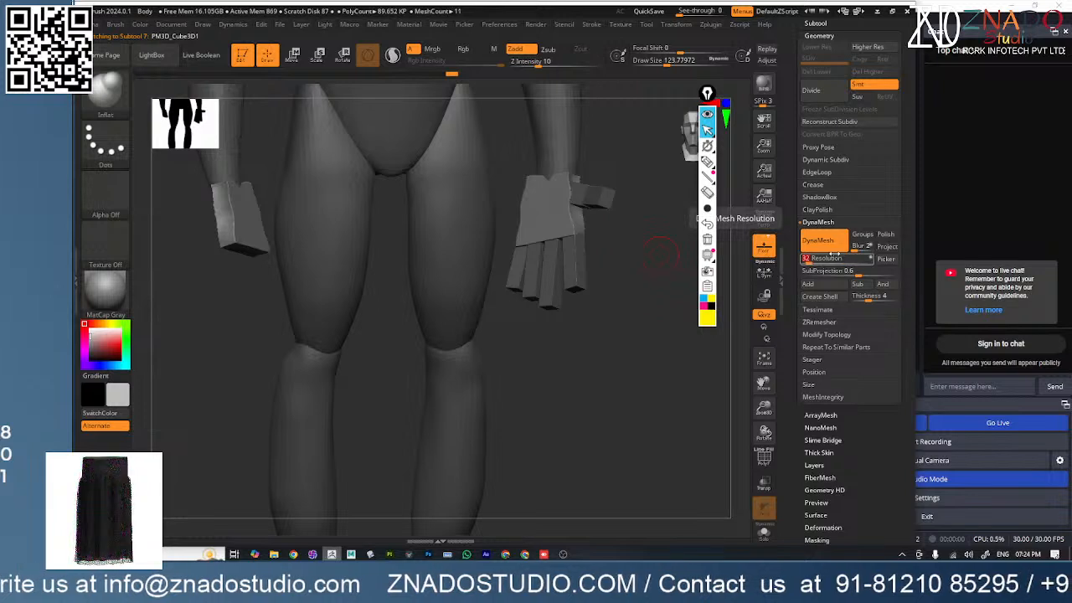
text(2)
key(Return)
click(812, 242)
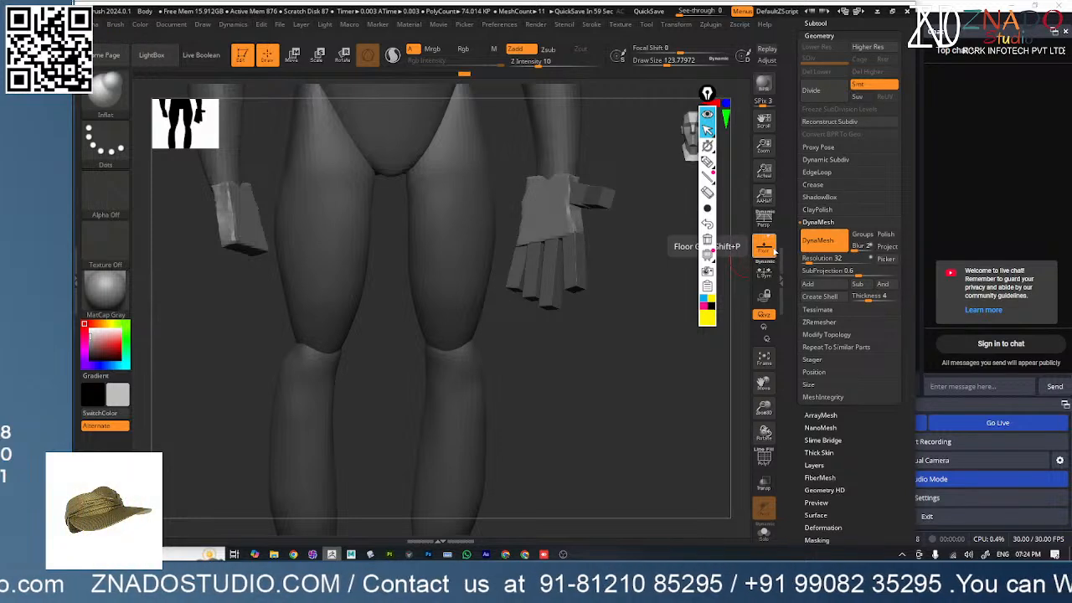
- Check the live stream in OBS Studio and its analytics in YouTube Studio, and return to ZBrush
click(562, 554)
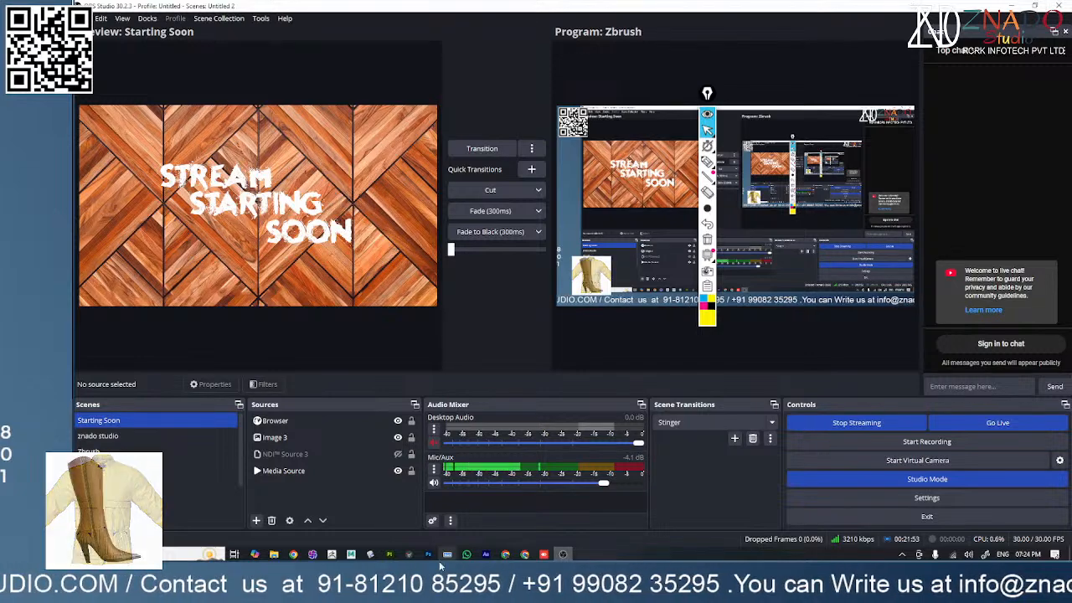
click(525, 555)
click(525, 554)
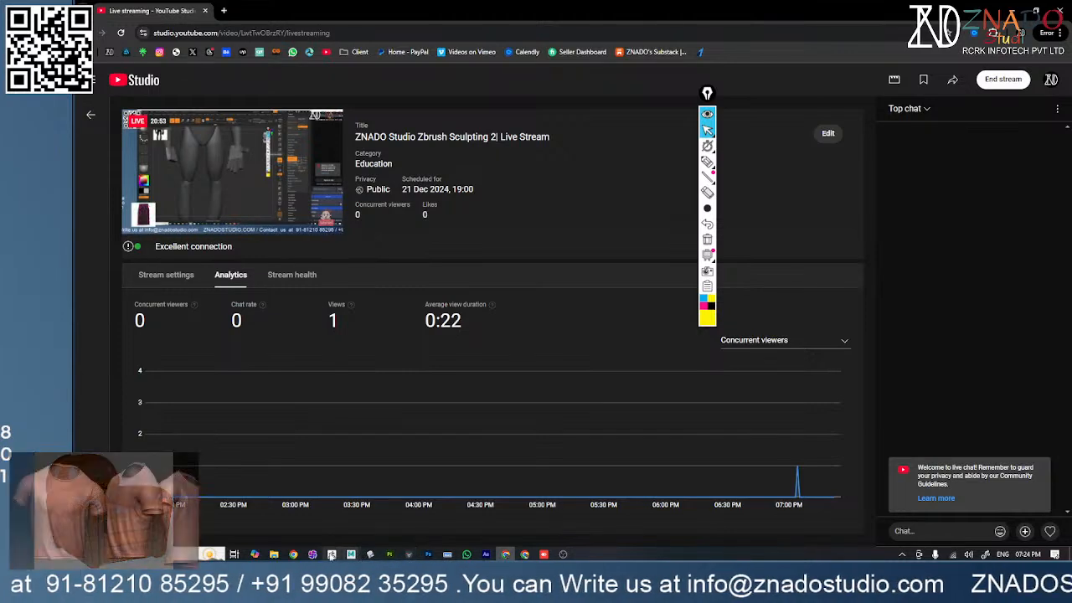
click(332, 555)
- Select the base segment of the thumb and DynaMesh it at a resolution of 32
drag(544, 411, 575, 418)
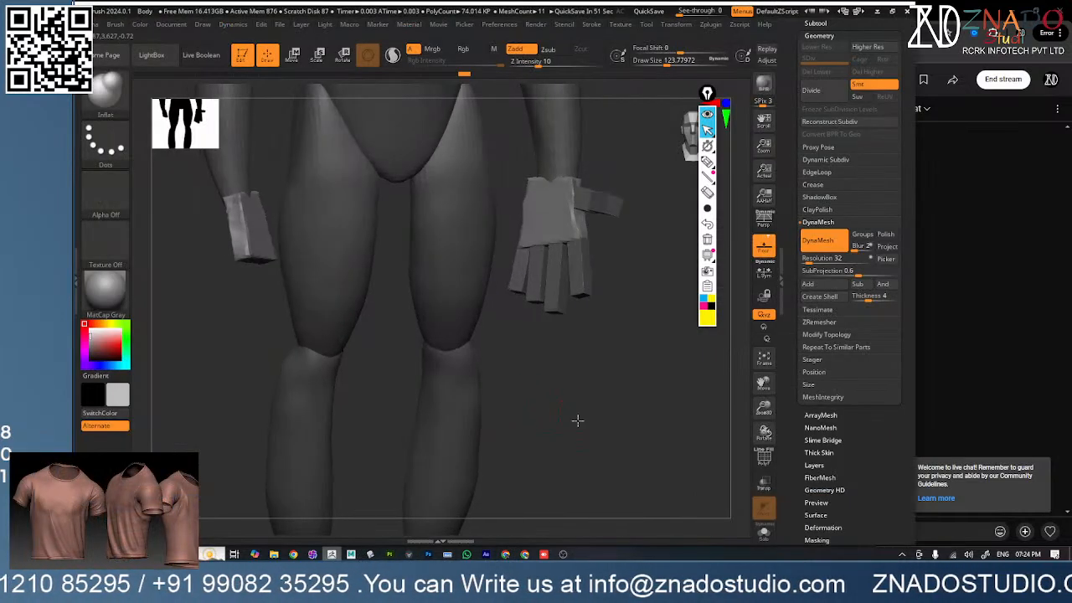
alt+click(603, 205)
mouse_move(593, 203)
ctrl+right_down()
mouse_move(619, 342)
mouse_move(579, 242)
mouse_move(578, 277)
mouse_move(594, 264)
ctrl+right_up()
key(r)
drag(529, 203, 496, 178)
key(w)
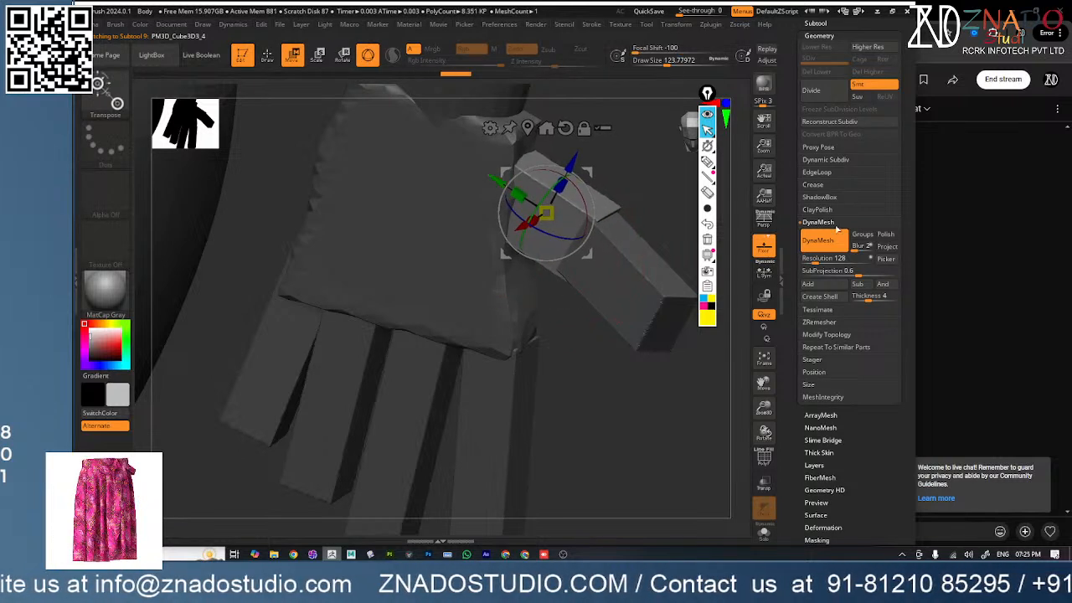
click(821, 257)
key(Return)
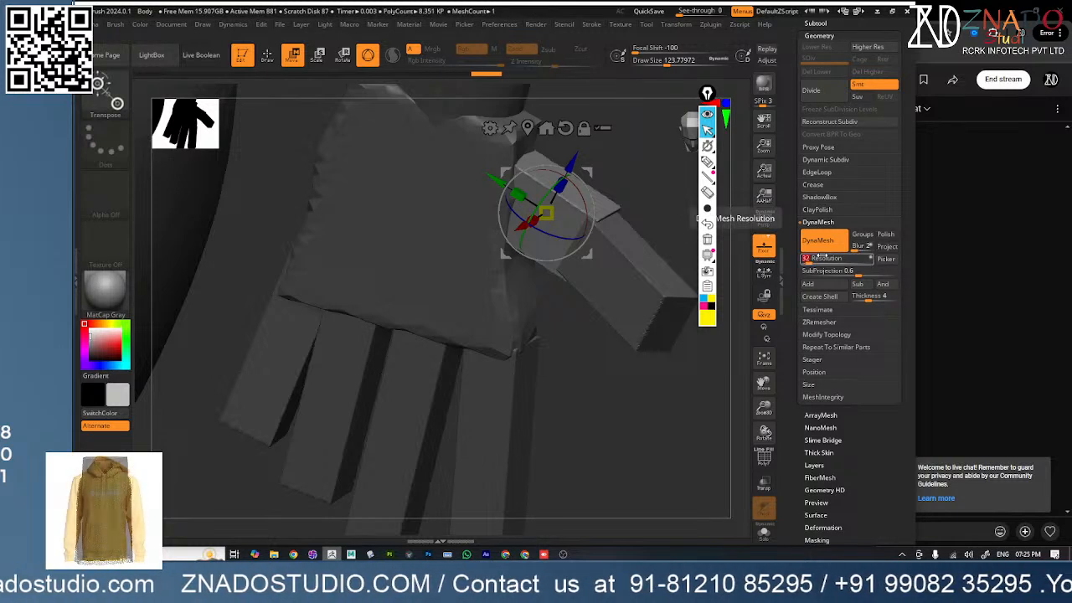
click(809, 241)
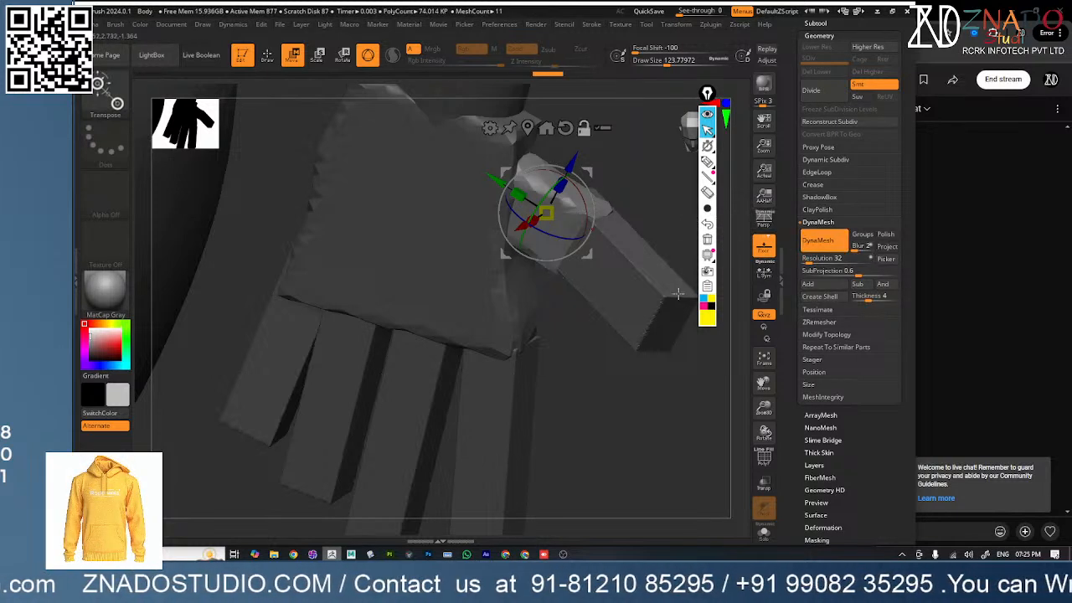
- Select the thumb's tip segment and DynaMesh it at a resolution of 32
click(678, 293)
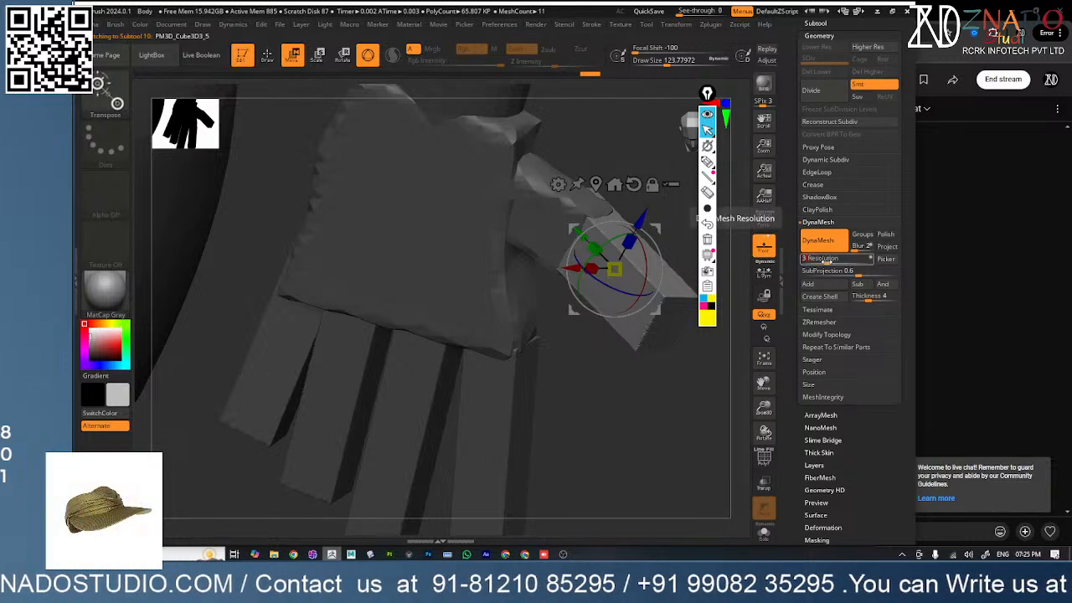
click(821, 241)
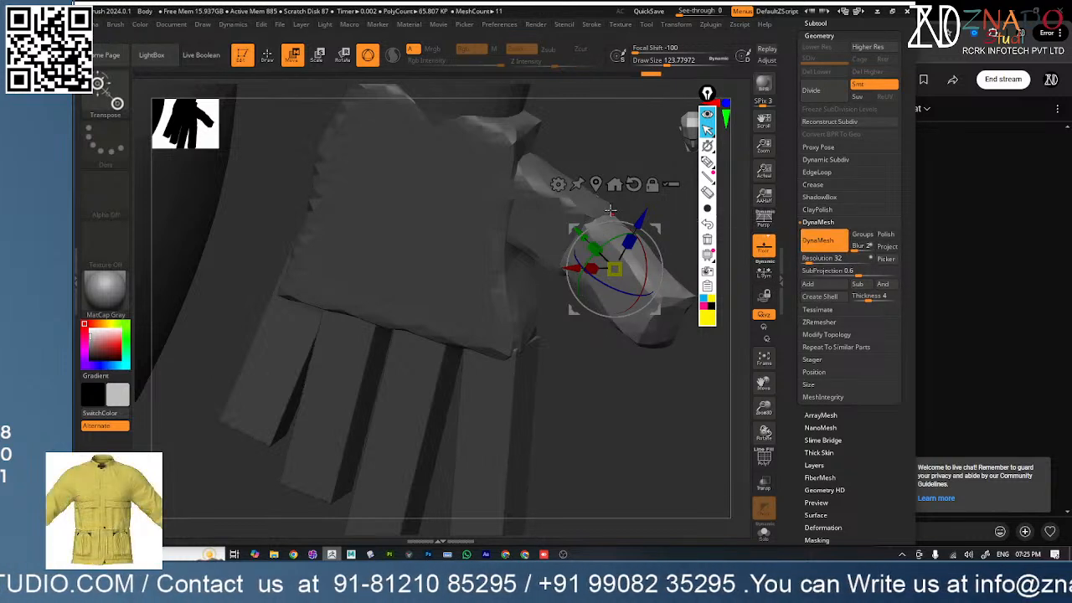
drag(629, 154, 612, 162)
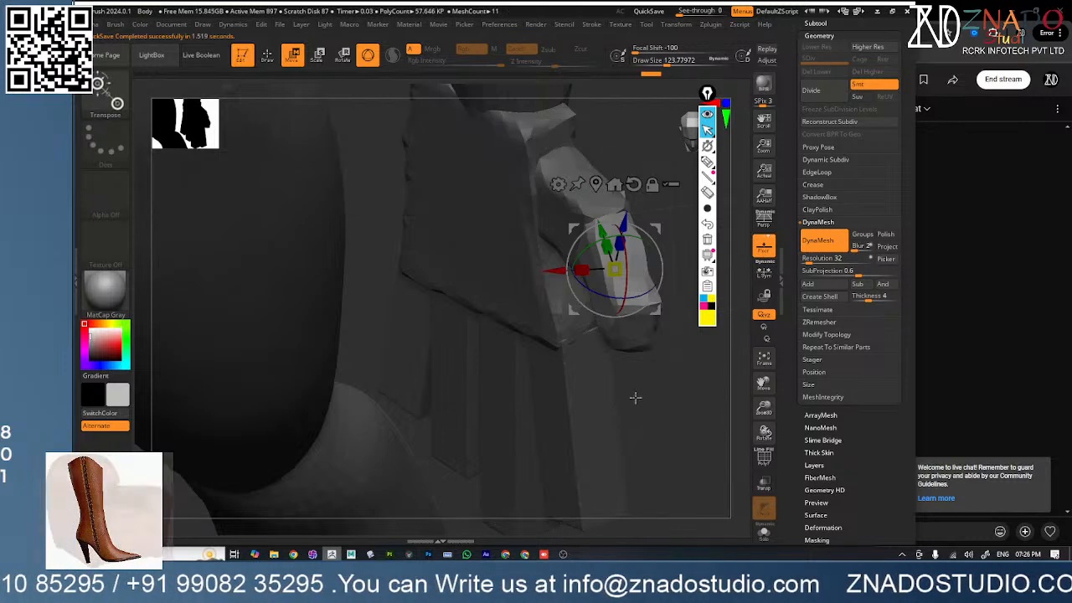
mouse_move(650, 377)
mouse_down()
mouse_move(653, 400)
mouse_move(655, 378)
mouse_up()
- Select the index finger and DynaMesh it at a resolution of 32
alt+click(581, 431)
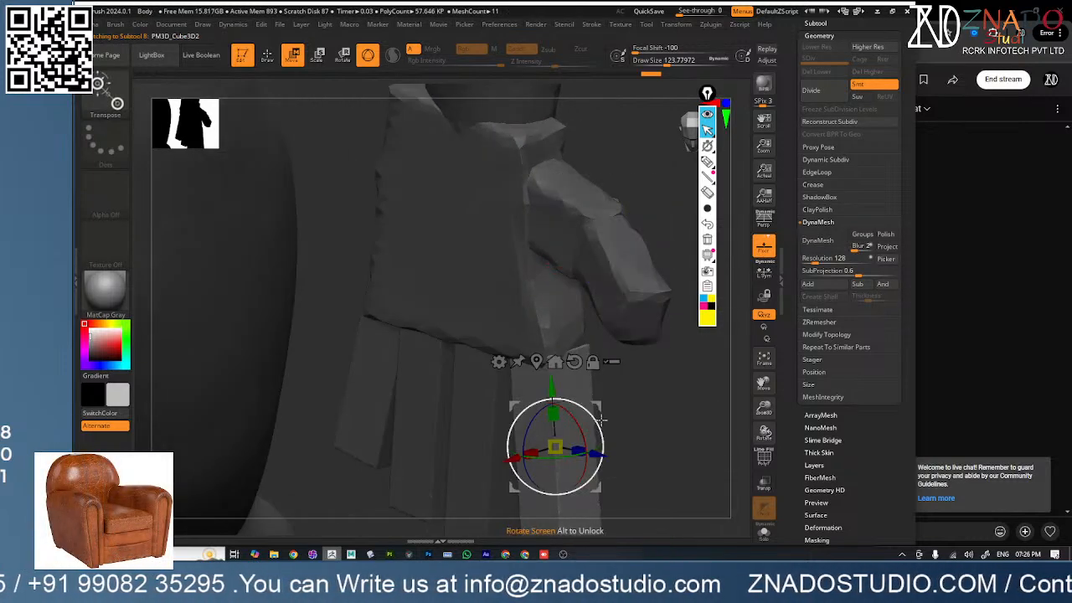
click(824, 258)
text(32)
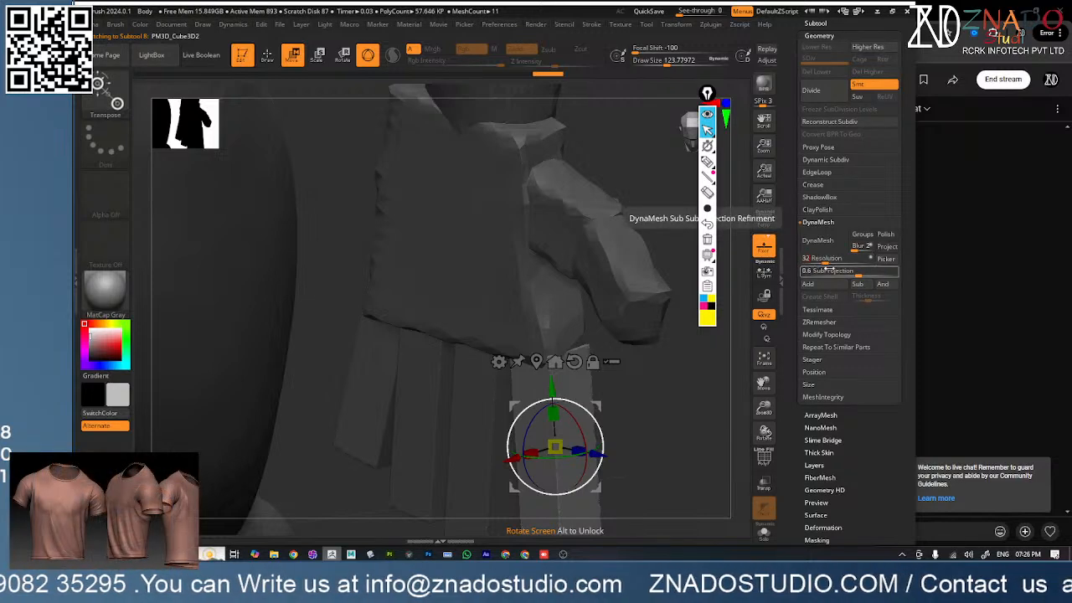
key(Return)
click(827, 244)
click(829, 244)
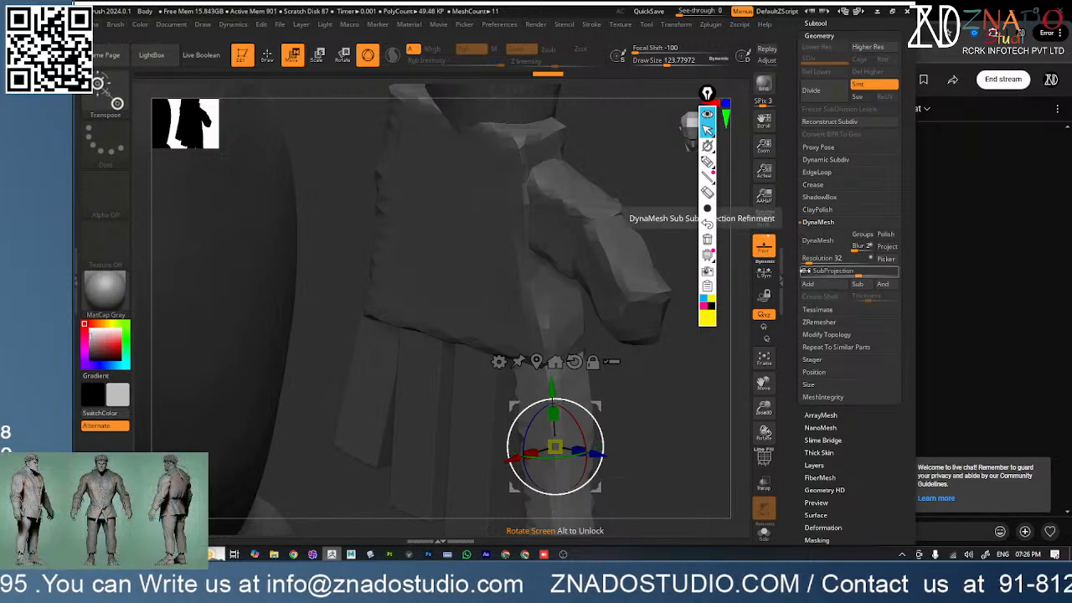
- Select the middle finger and DynaMesh it at a resolution of 32
alt+right_drag(558, 427, 586, 331)
alt+click(546, 416)
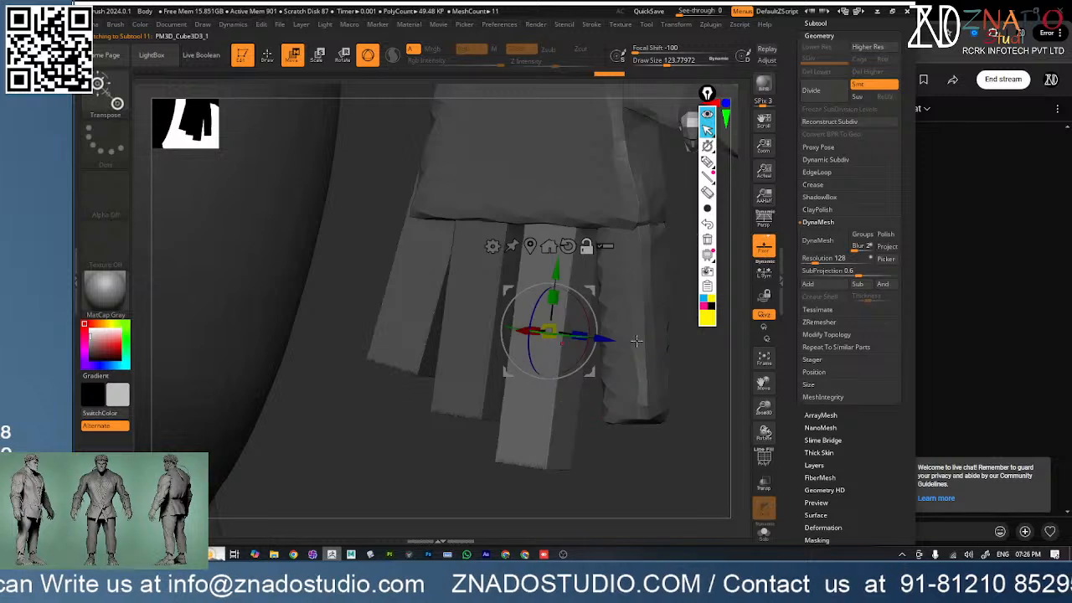
click(815, 259)
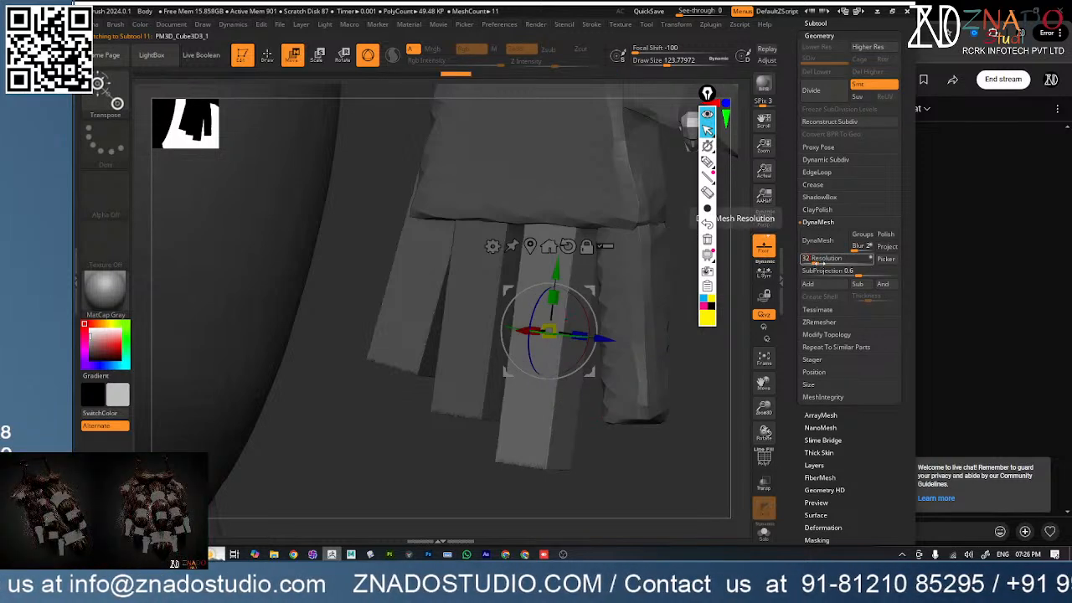
click(817, 241)
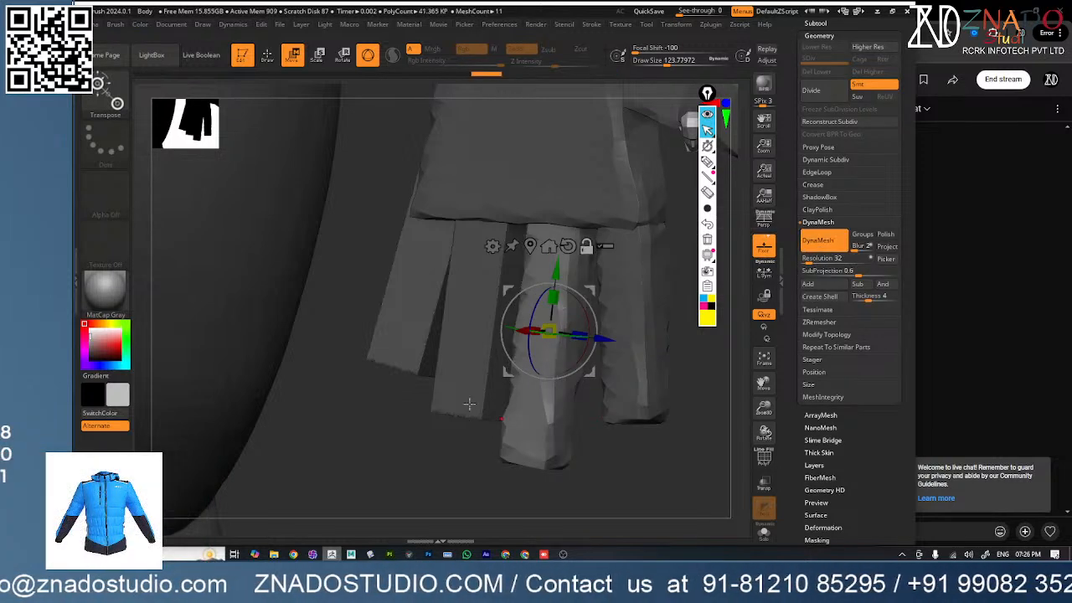
- DynaMesh the ring finger and the little finger one after the other, each at a resolution of 32
alt+click(469, 404)
click(819, 258)
text(32)
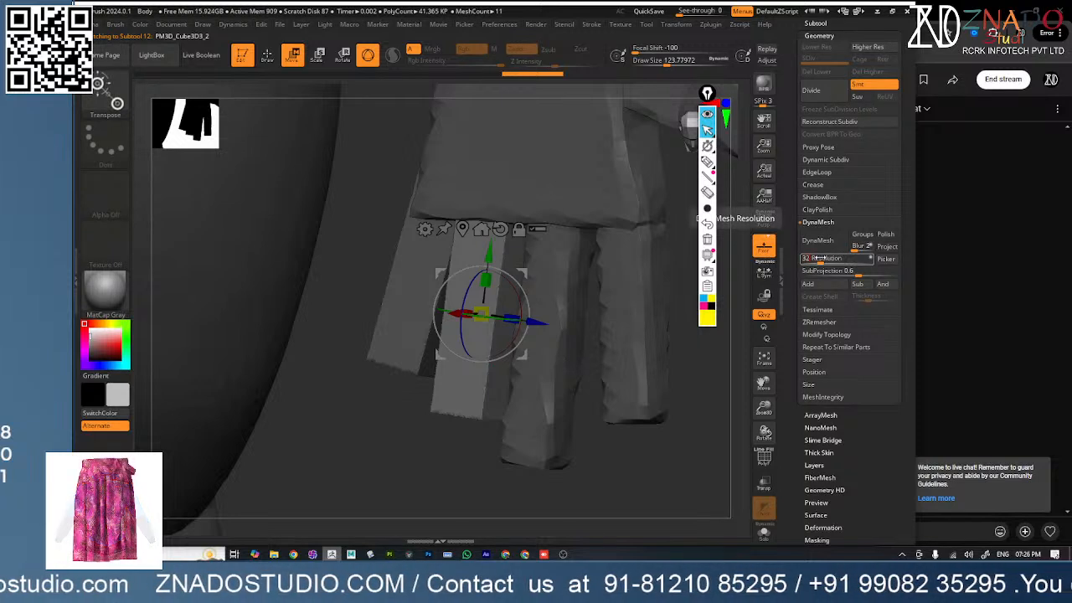
click(817, 242)
alt+click(409, 351)
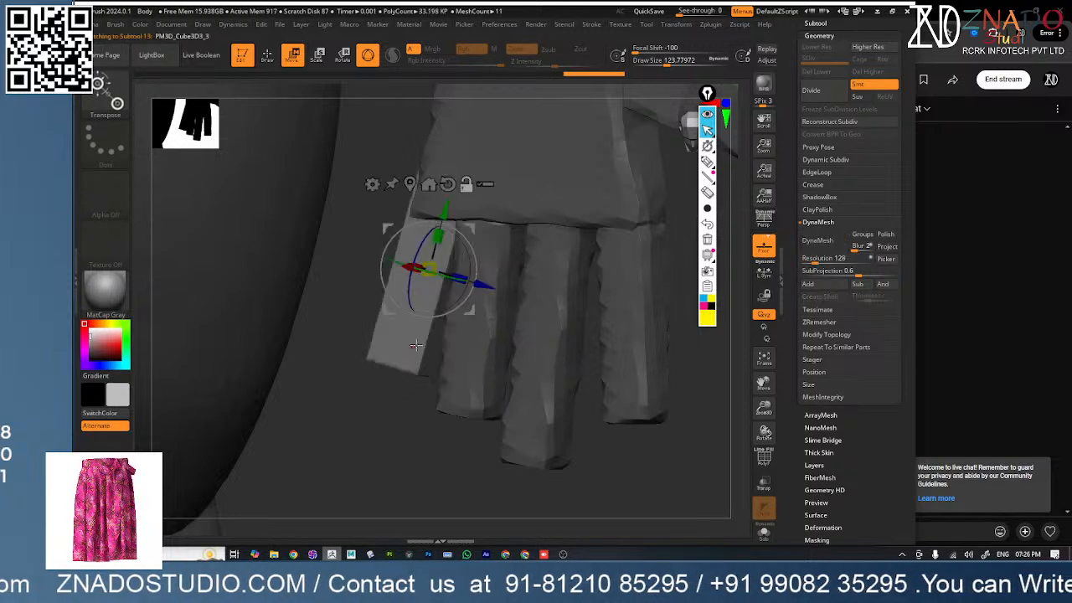
click(814, 259)
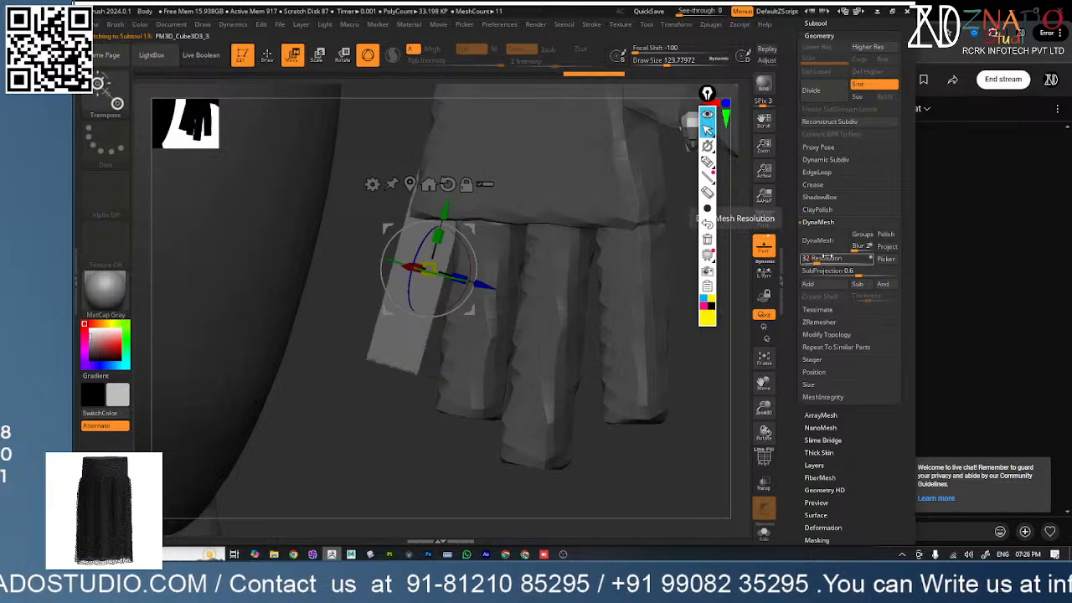
click(817, 241)
- Switch to the ClayBuildup brush, select the head and torso mesh, and set the draw size to about 140
mouse_move(505, 438)
mouse_down()
mouse_move(510, 339)
mouse_move(591, 330)
mouse_move(497, 366)
mouse_move(578, 348)
mouse_up()
key(b)
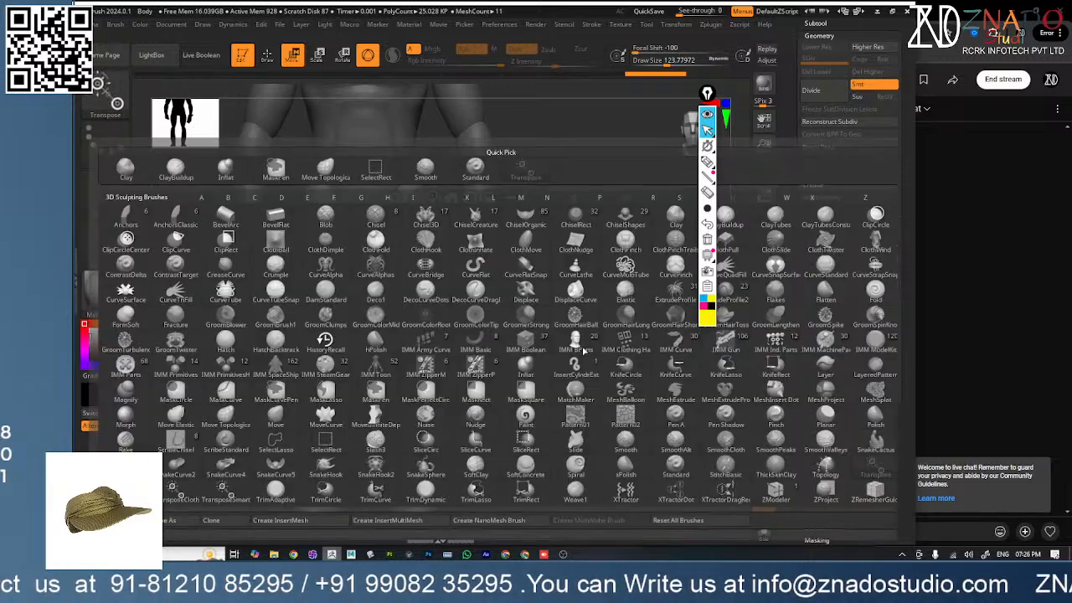
key(c)
key(b)
drag(509, 387, 584, 407)
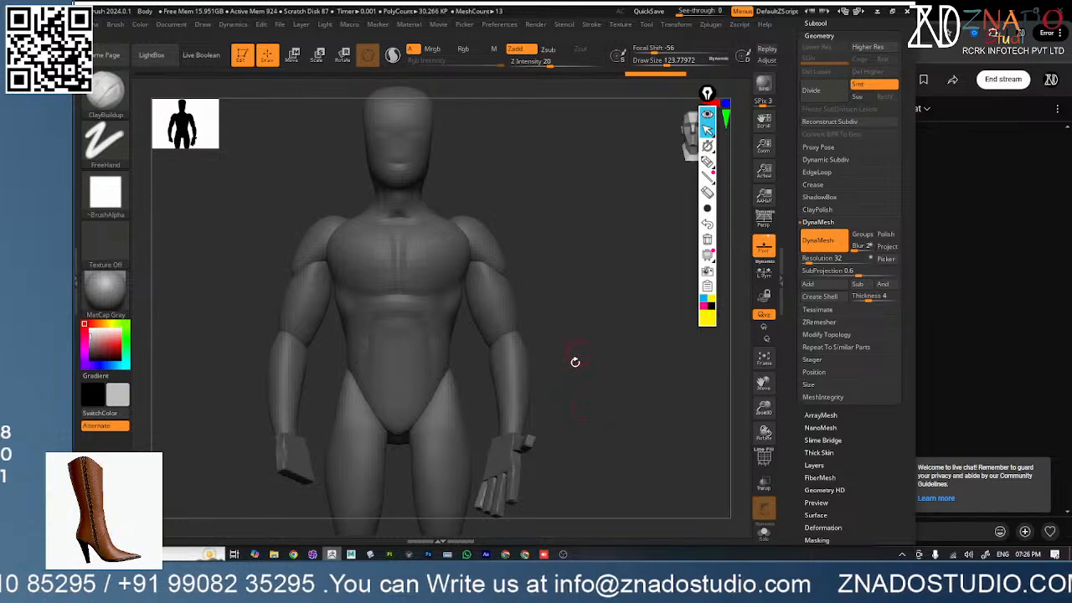
alt+drag(484, 201, 526, 311)
alt+click(482, 288)
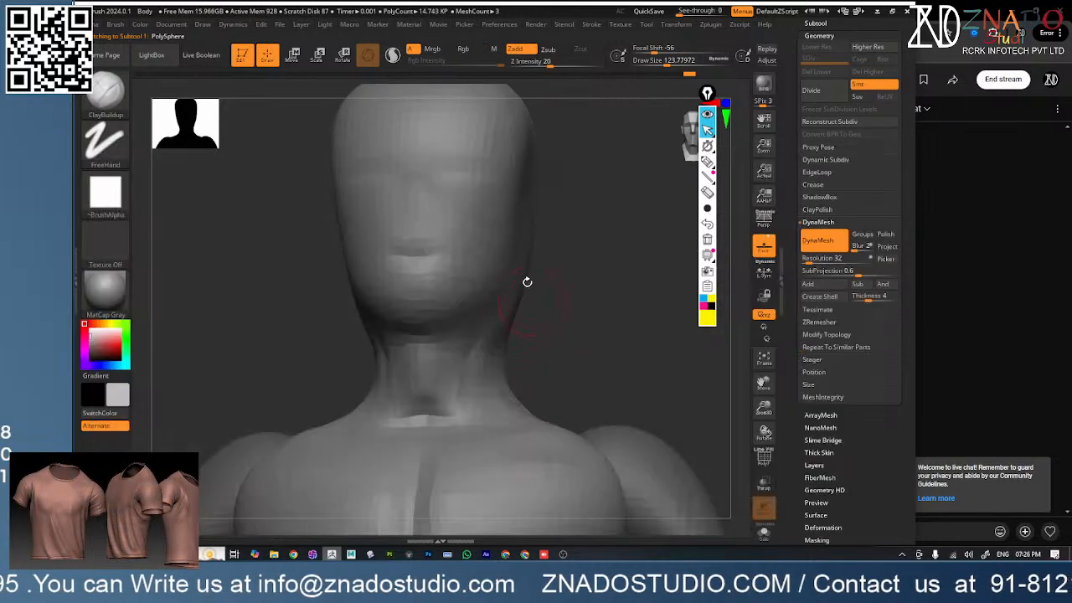
key(space)
drag(521, 241, 517, 242)
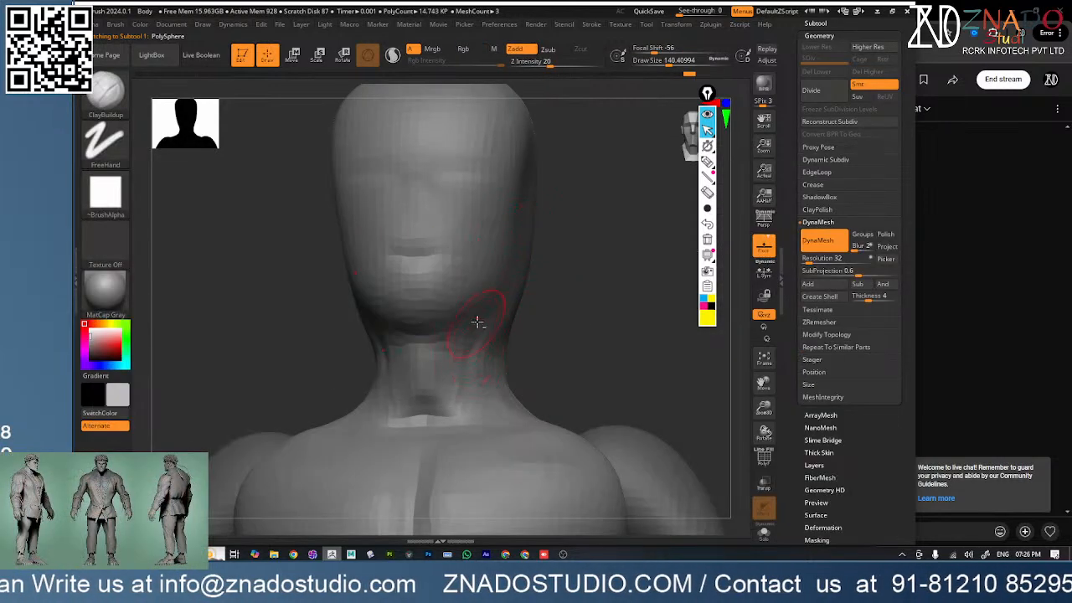
- Sculpt the neck muscles with ClayBuildup strokes running from below the jaw down to the collarbones
drag(411, 349, 452, 343)
mouse_move(494, 341)
right_down()
mouse_move(455, 338)
mouse_move(495, 346)
mouse_move(492, 293)
mouse_move(528, 322)
right_up()
mouse_move(514, 311)
mouse_down()
mouse_move(538, 282)
mouse_move(490, 343)
mouse_move(461, 323)
mouse_move(469, 341)
mouse_up()
mouse_move(482, 346)
right_down()
mouse_move(512, 356)
mouse_move(572, 299)
mouse_move(500, 338)
mouse_move(485, 332)
right_up()
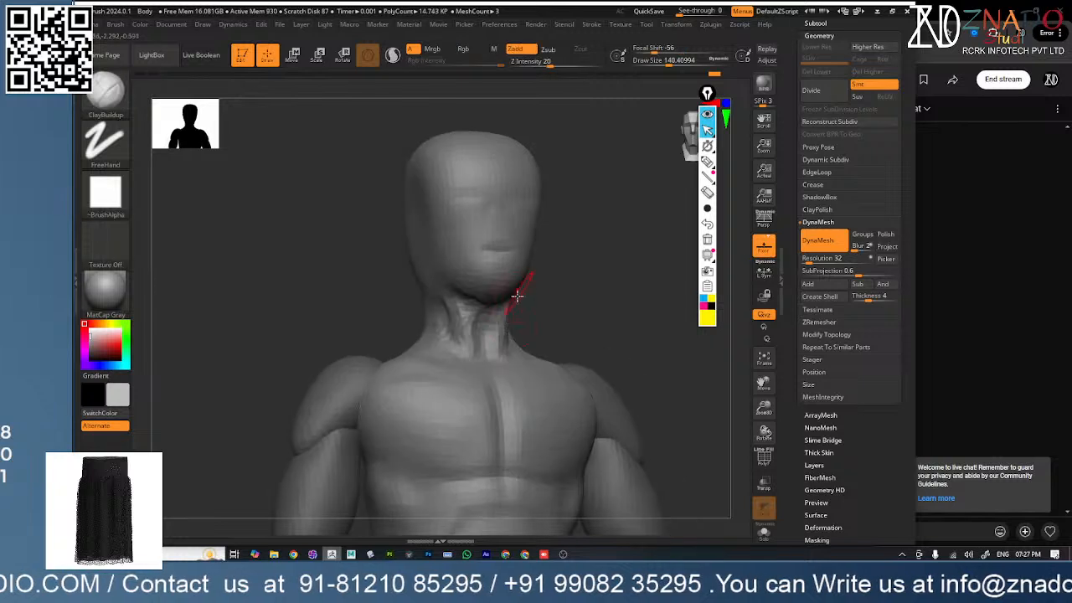
right_drag(514, 296, 492, 316)
drag(500, 316, 496, 360)
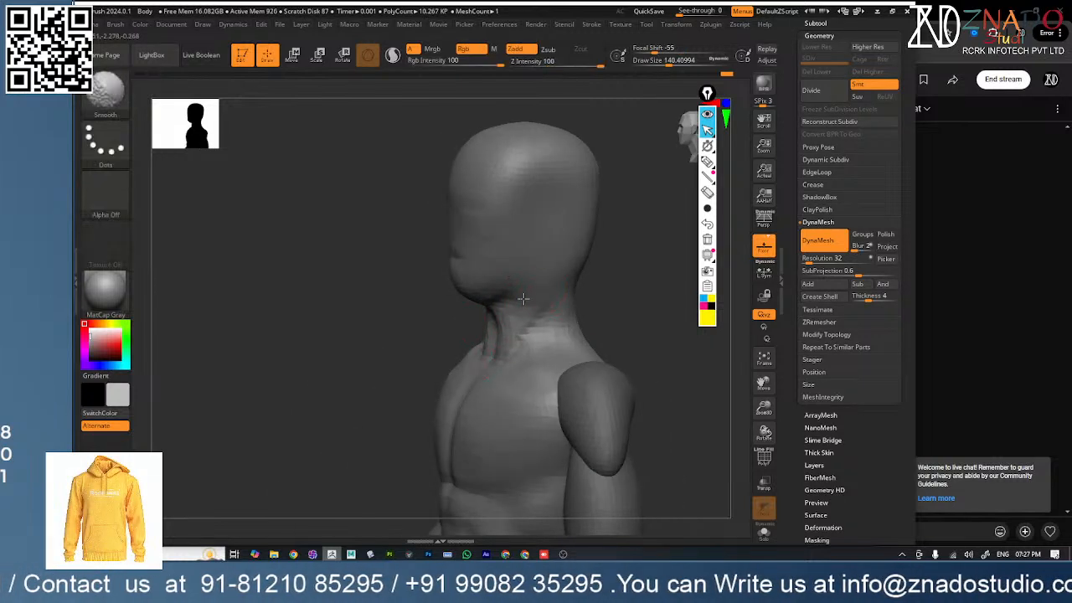
- Smooth the side of the neck and build up the jawline from the chin towards the ear with ClayBuildup strokes
shift+drag(522, 296, 507, 334)
right_drag(508, 333, 526, 318)
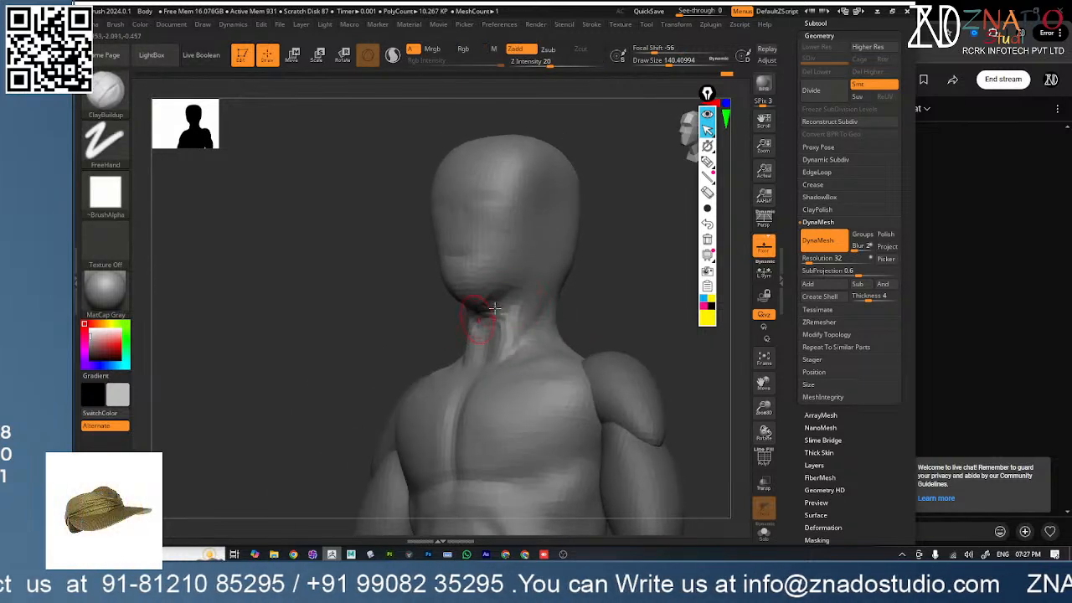
right_drag(553, 280, 536, 255)
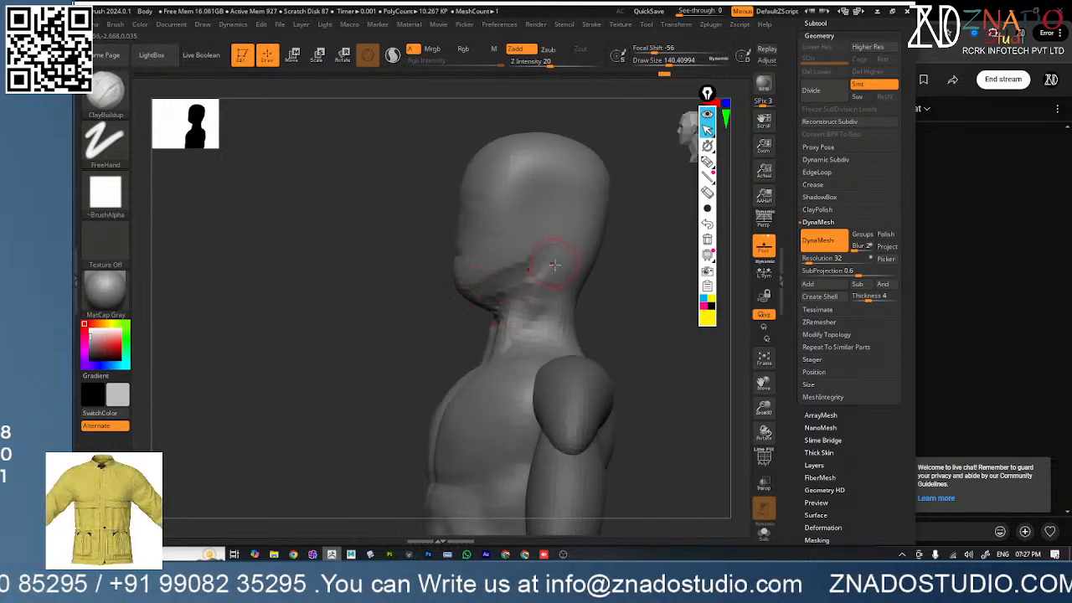
mouse_move(473, 288)
mouse_down()
mouse_move(504, 271)
mouse_move(481, 307)
mouse_up()
right_drag(480, 306, 494, 313)
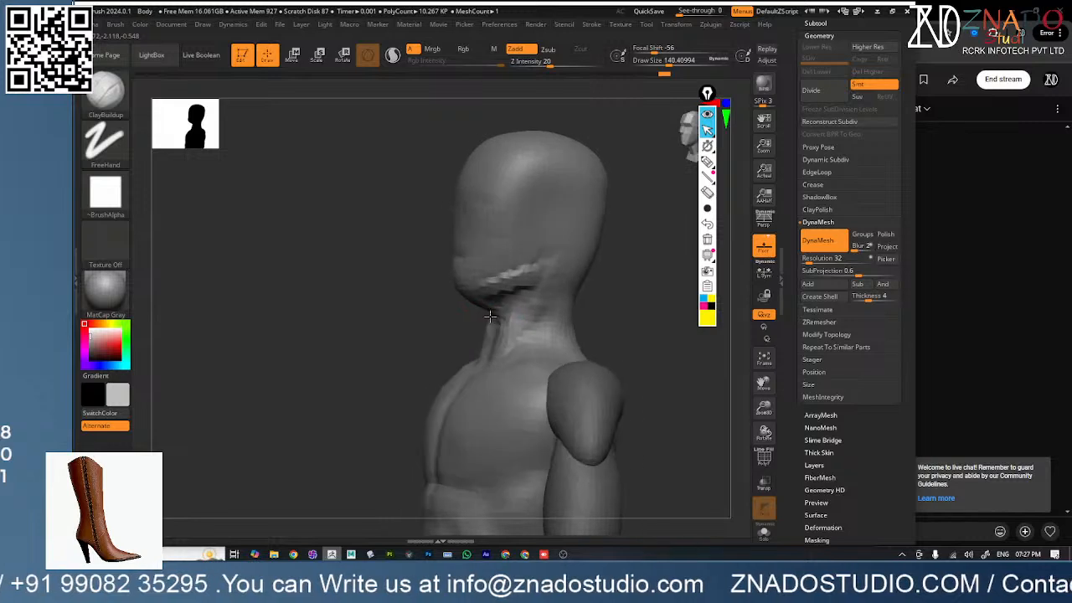
- Switch to the Move Topological brush at a draw size of about 239 and pull the chin forward and down
key(b)
click(548, 294)
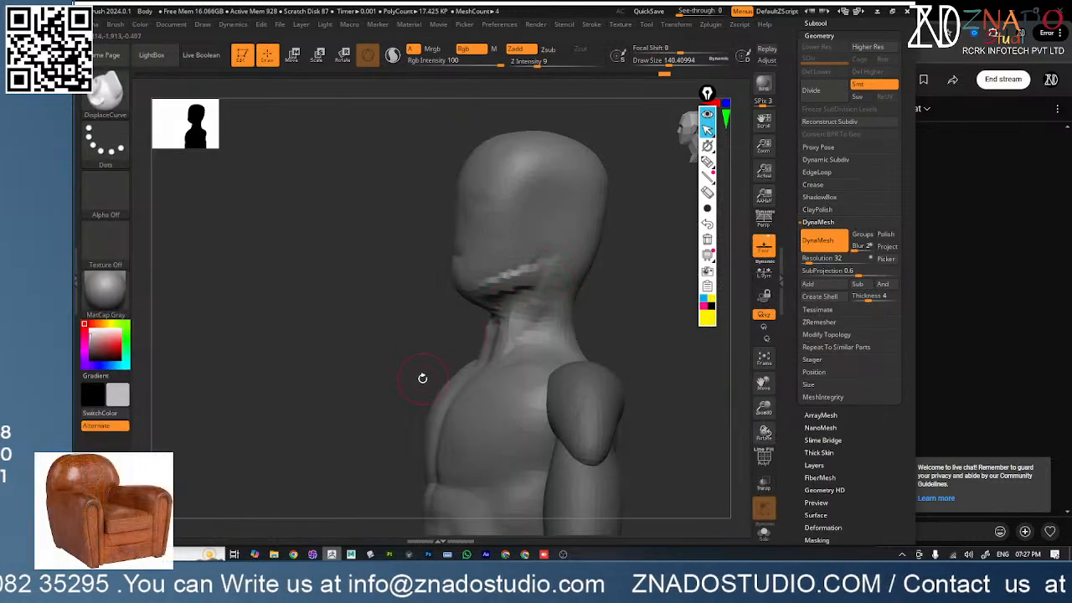
key(b)
click(217, 412)
right_drag(544, 307, 507, 309)
key(space)
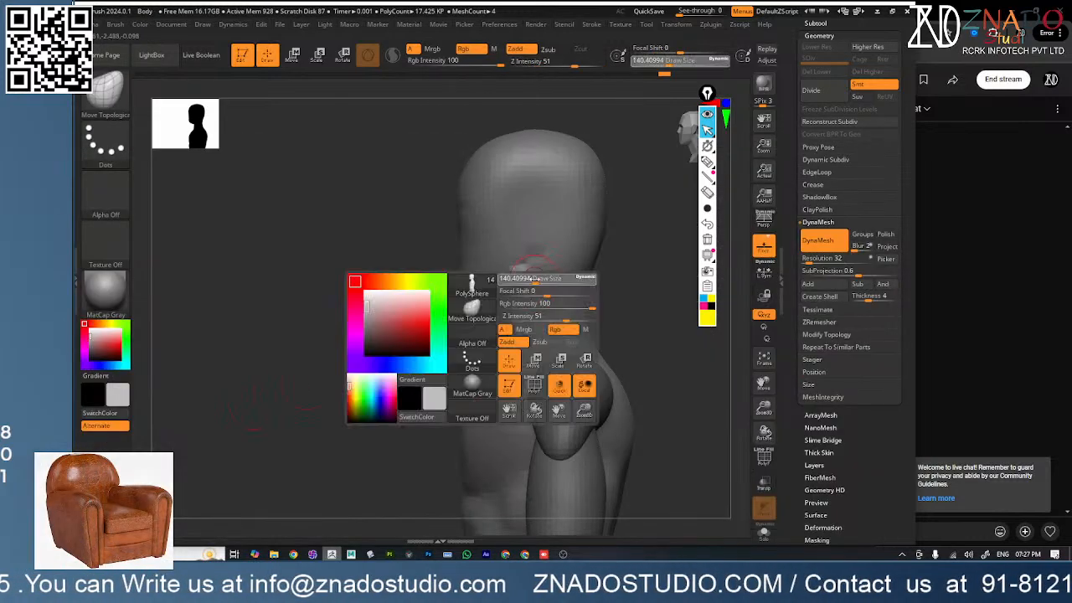
drag(532, 278, 545, 278)
mouse_move(459, 293)
right_down()
mouse_move(449, 299)
mouse_move(461, 297)
right_up()
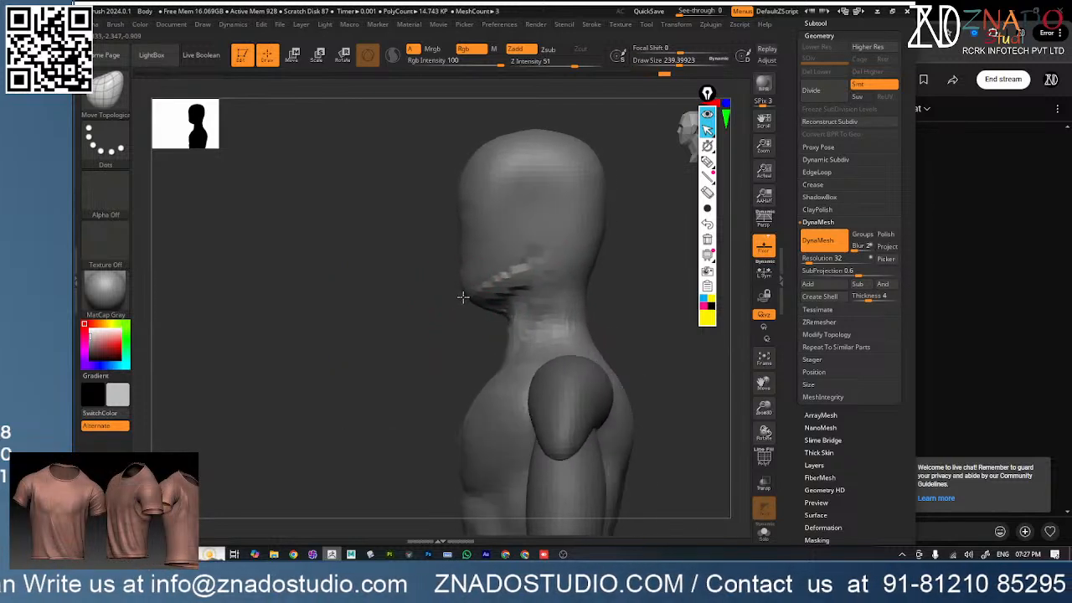
drag(461, 296, 451, 297)
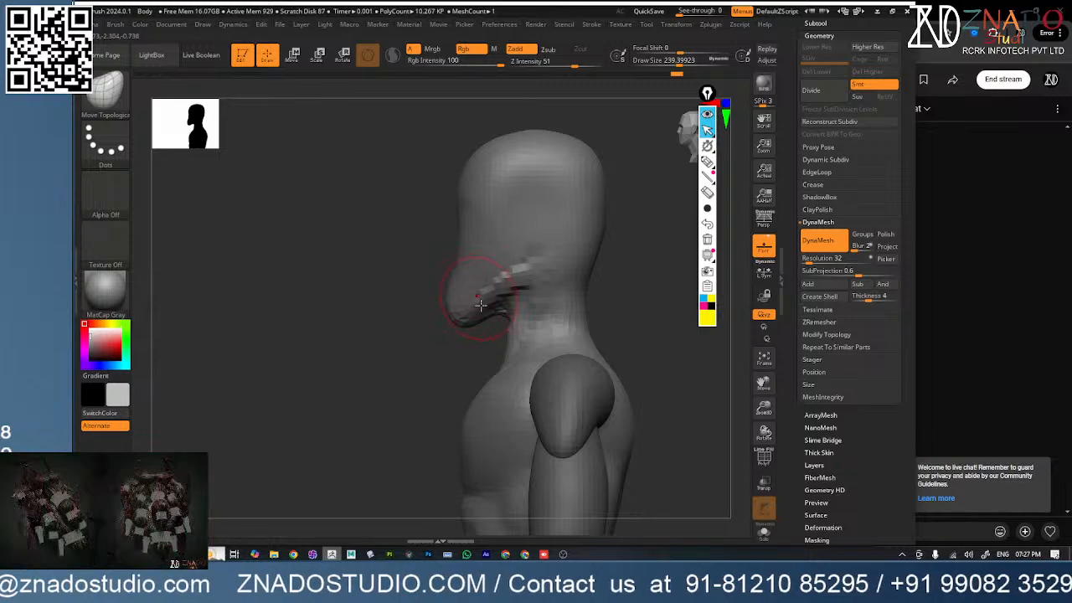
right_drag(462, 289, 500, 358)
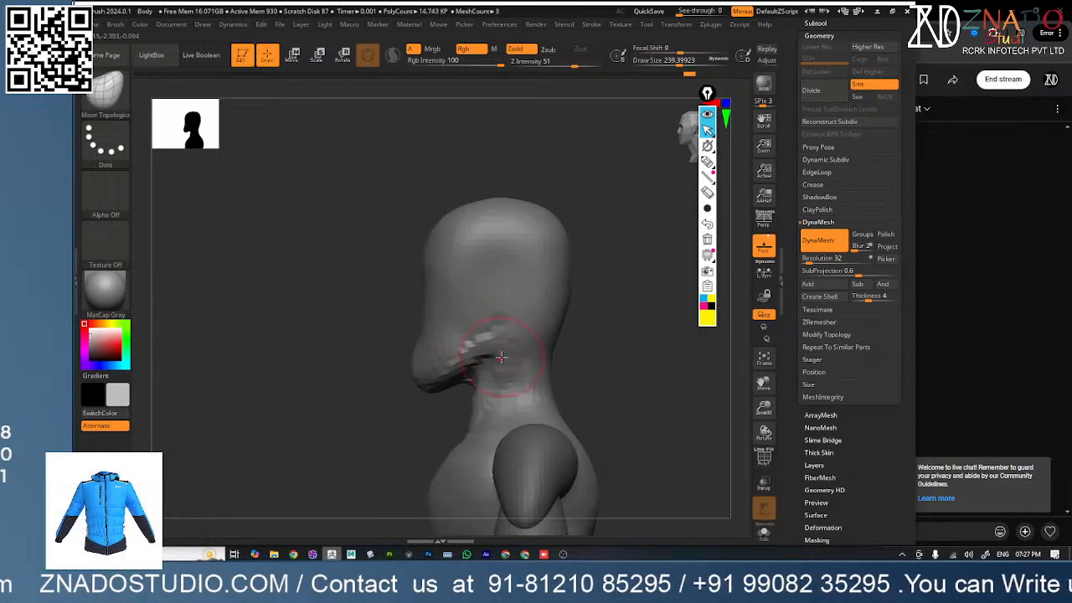
- Set the draw size to about 145, push in the eye sockets and pull the nose out of the face
mouse_move(433, 282)
right_down()
mouse_move(474, 299)
mouse_move(436, 287)
right_up()
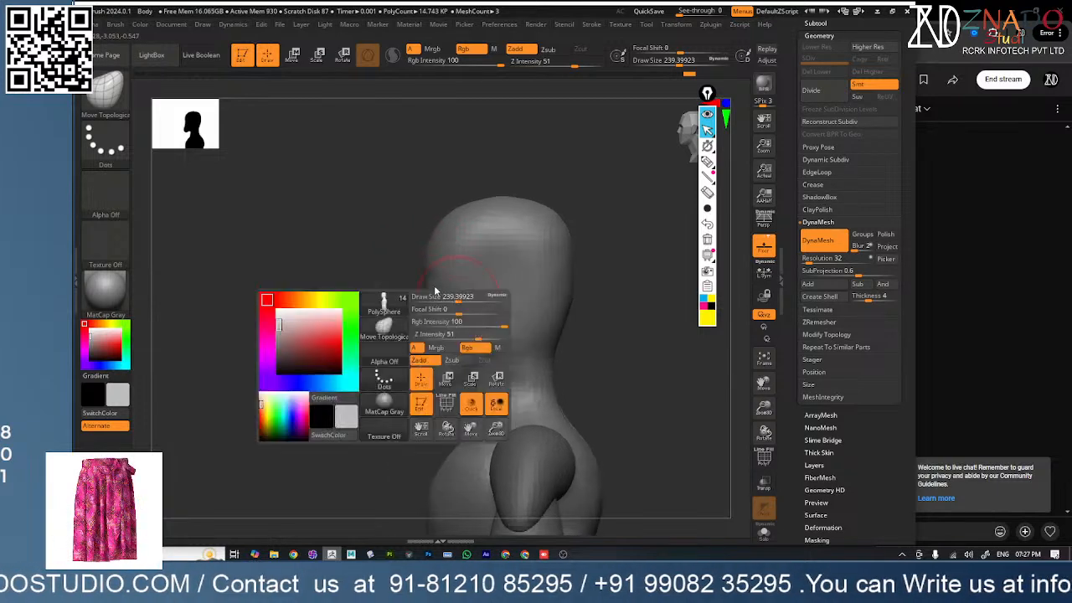
key(space)
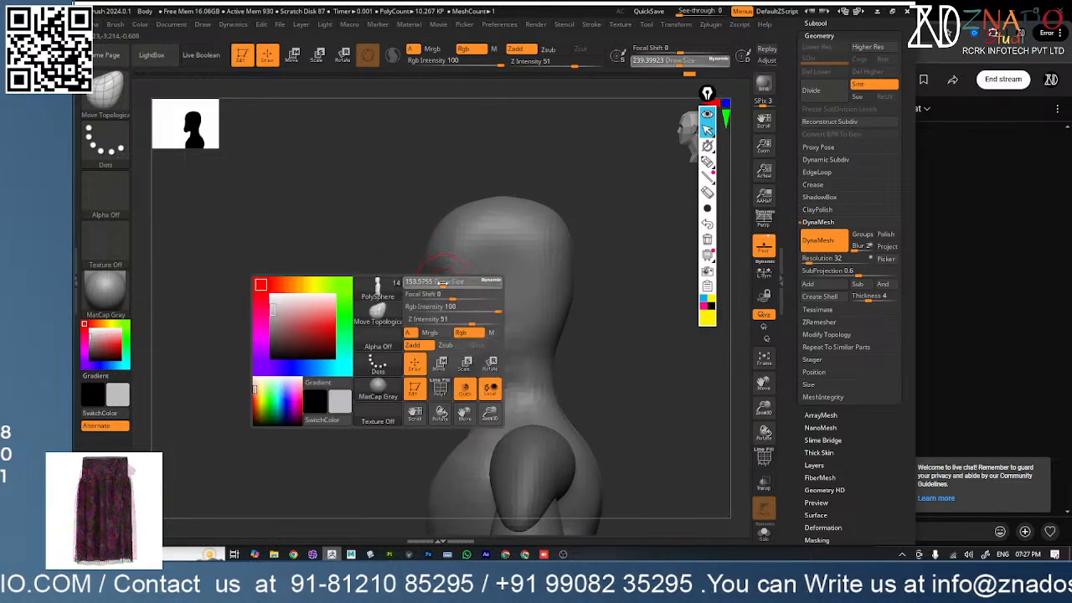
drag(453, 287, 446, 290)
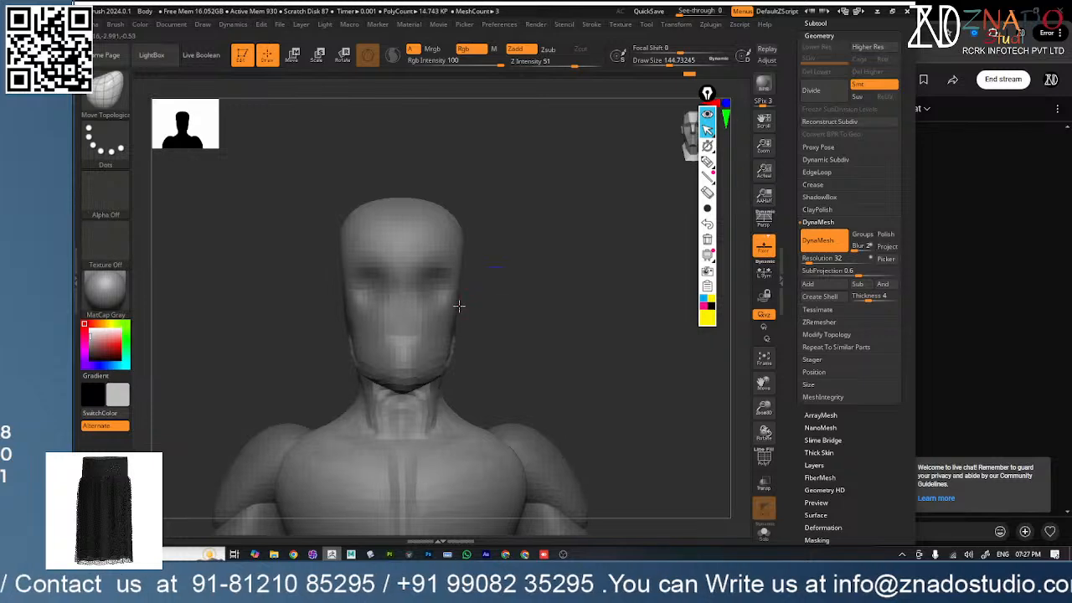
drag(496, 287, 405, 311)
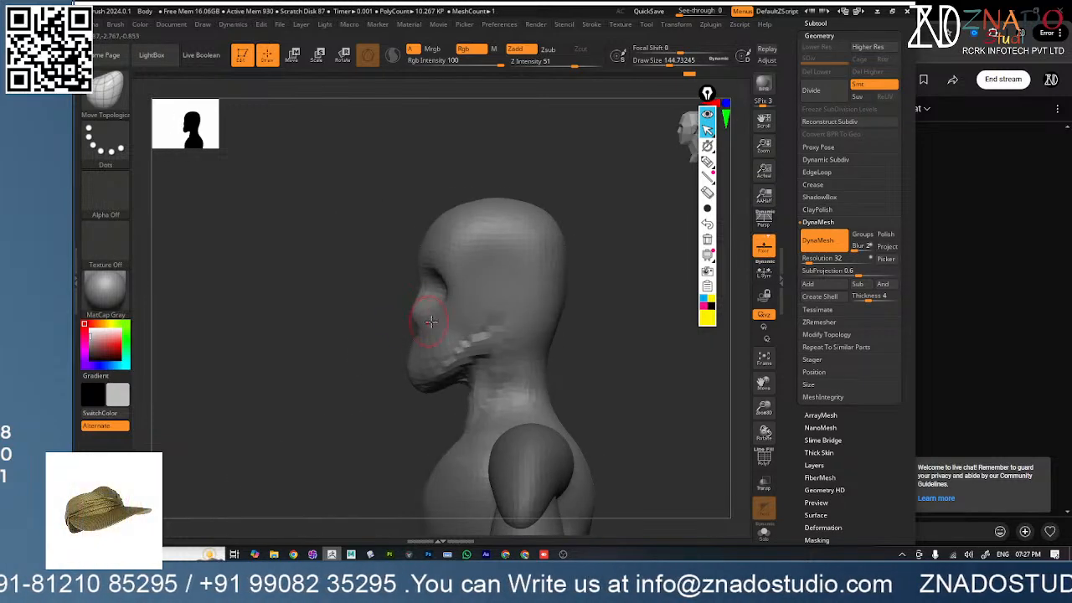
mouse_move(431, 321)
right_down()
mouse_move(465, 329)
mouse_move(455, 331)
right_up()
key(ctrl+z)
drag(392, 307, 377, 314)
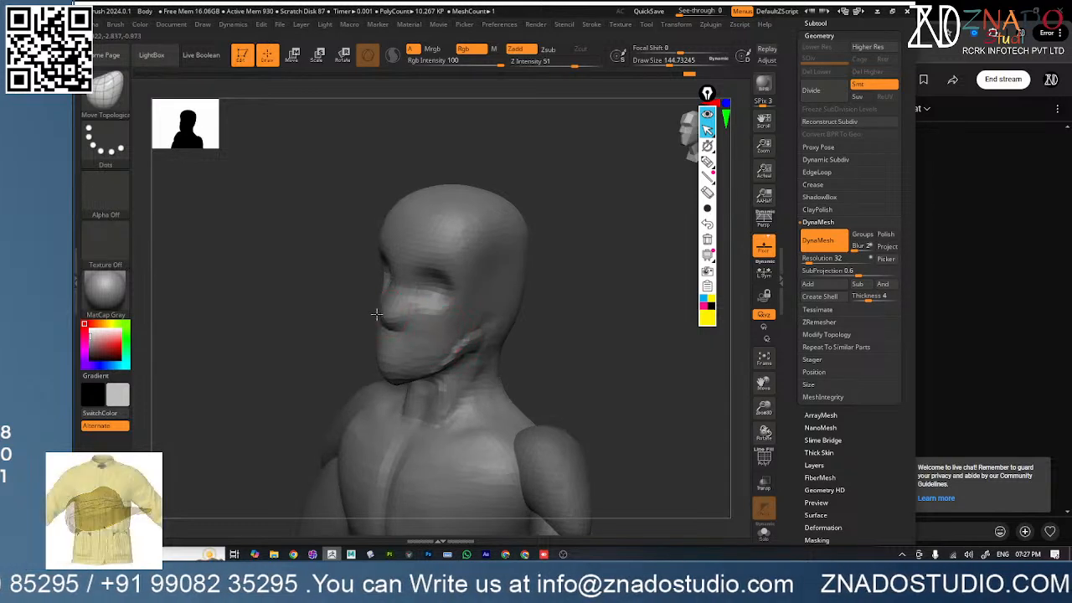
right_drag(376, 313, 393, 307)
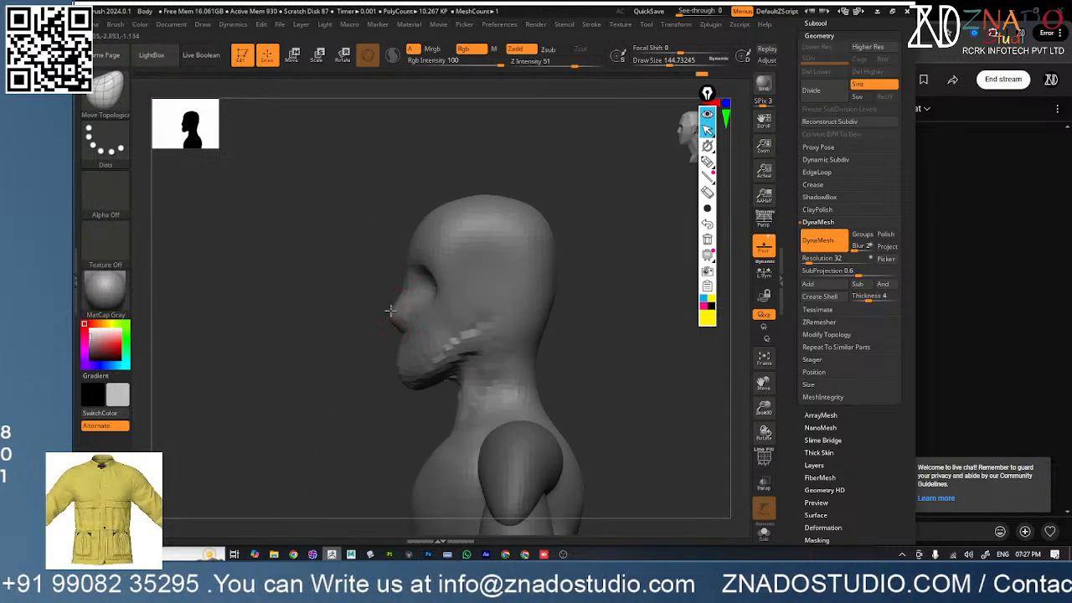
- Refine the nose's bridge and tip with Move Topological strokes, working from the front and side views
right_drag(406, 328, 429, 299)
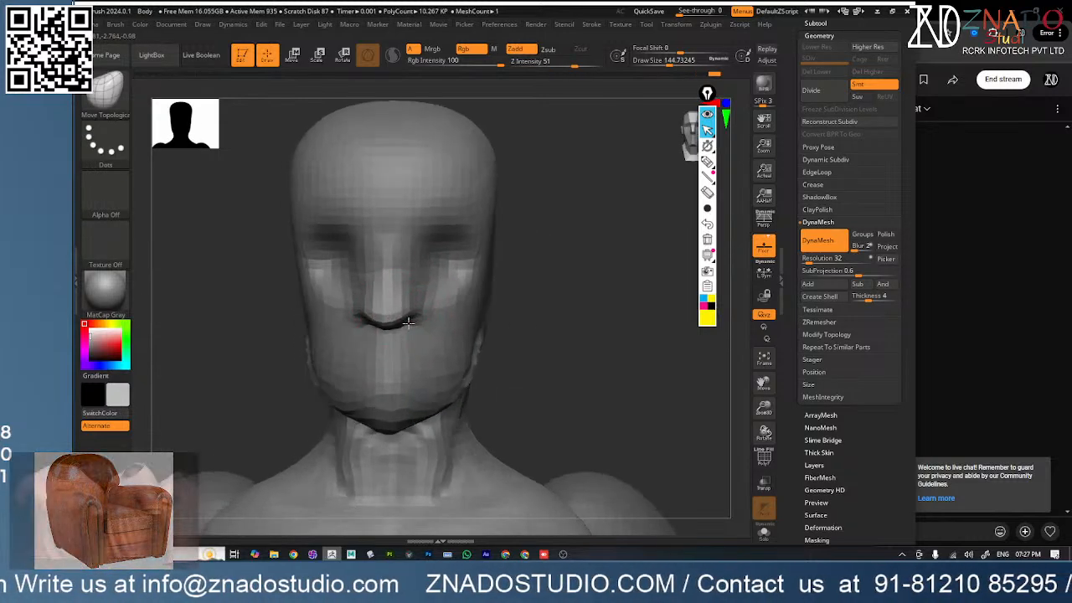
mouse_move(390, 308)
right_down()
mouse_move(391, 318)
mouse_move(389, 293)
right_up()
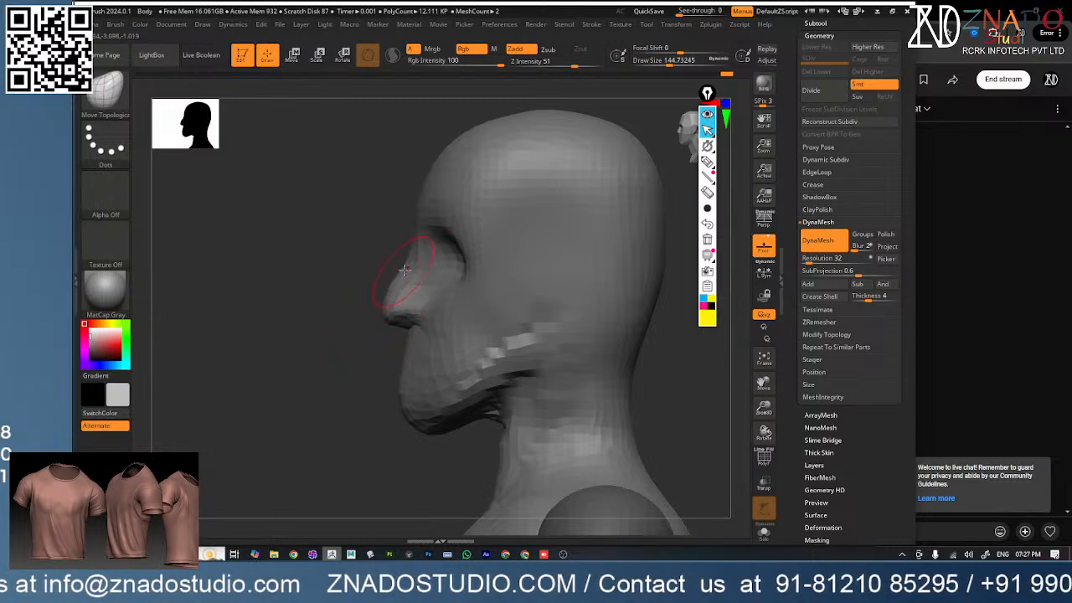
right_drag(452, 301, 454, 350)
mouse_move(452, 276)
alt+right_down()
mouse_move(479, 291)
mouse_move(555, 282)
mouse_move(500, 309)
alt+right_up()
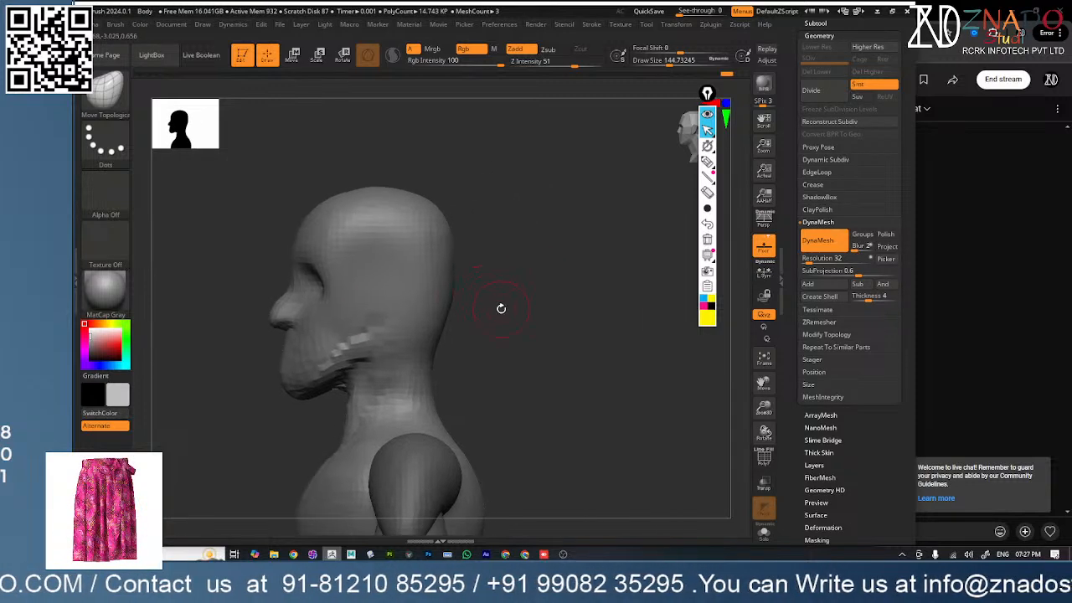
- Inflate the back of the head with the Inflat brush at a draw size of about 525
key(b)
click(525, 365)
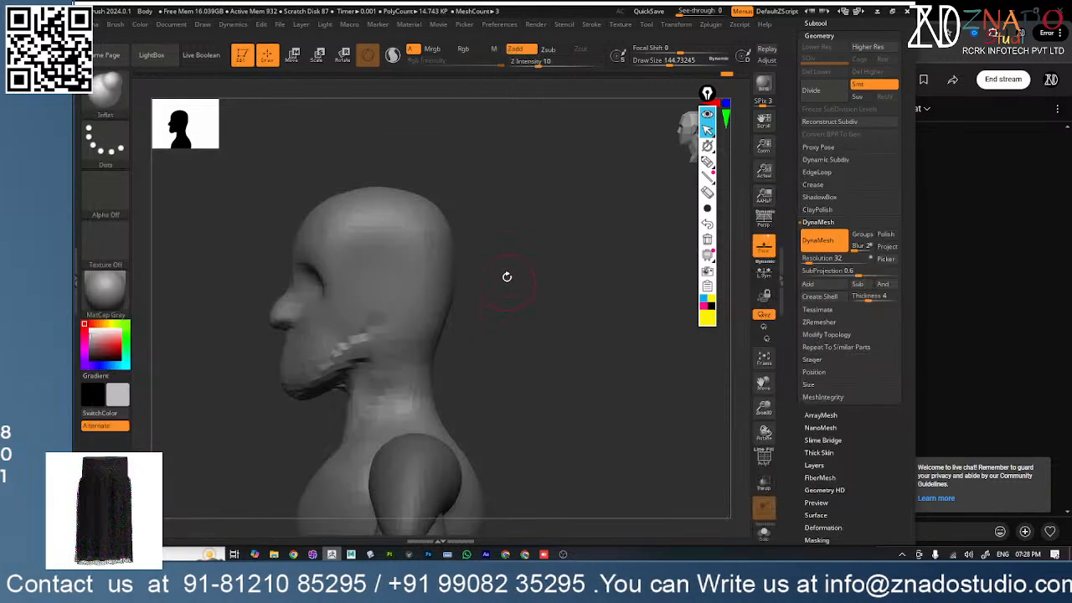
key(space)
drag(534, 271, 537, 271)
mouse_move(453, 236)
mouse_down()
mouse_move(447, 335)
mouse_move(460, 252)
mouse_up()
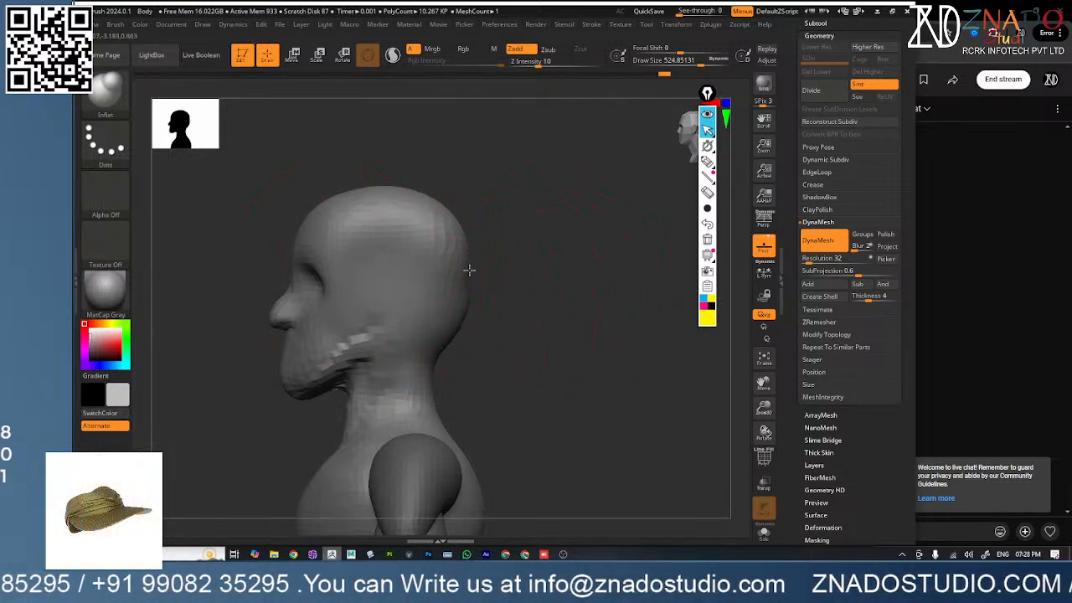
drag(508, 275, 481, 289)
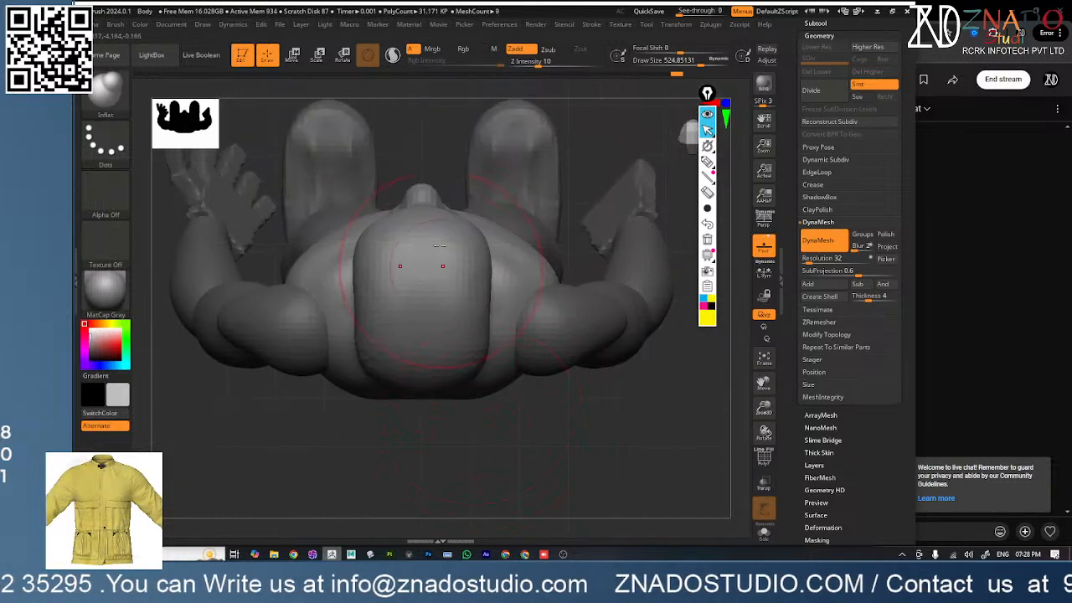
- With Move Topological at a draw size of about 430, narrow the forehead and round the back of the skull from above
key(space)
click(482, 271)
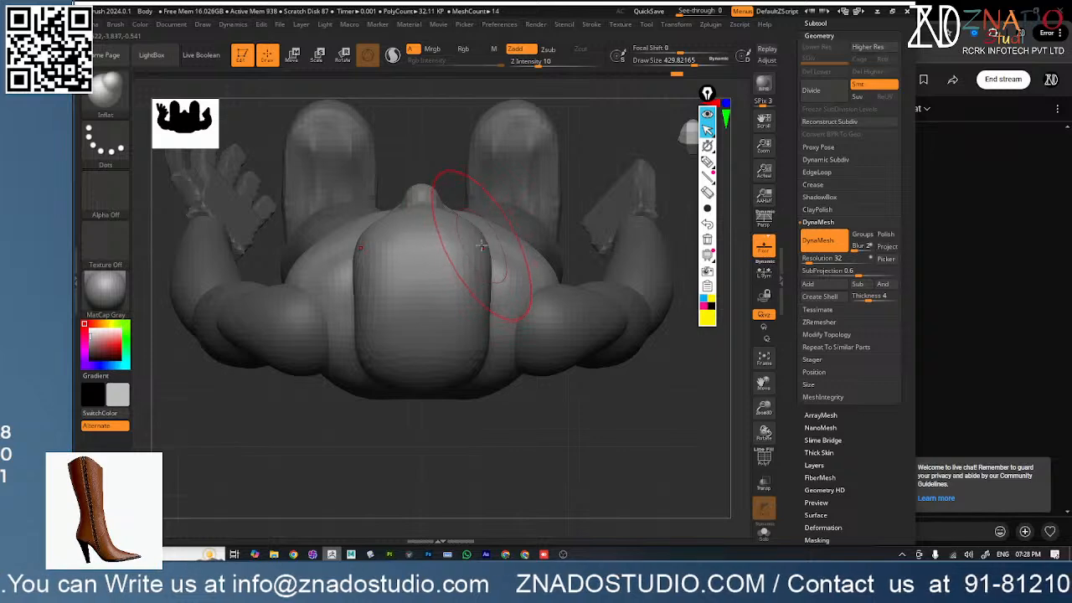
key(b)
key(m)
key(t)
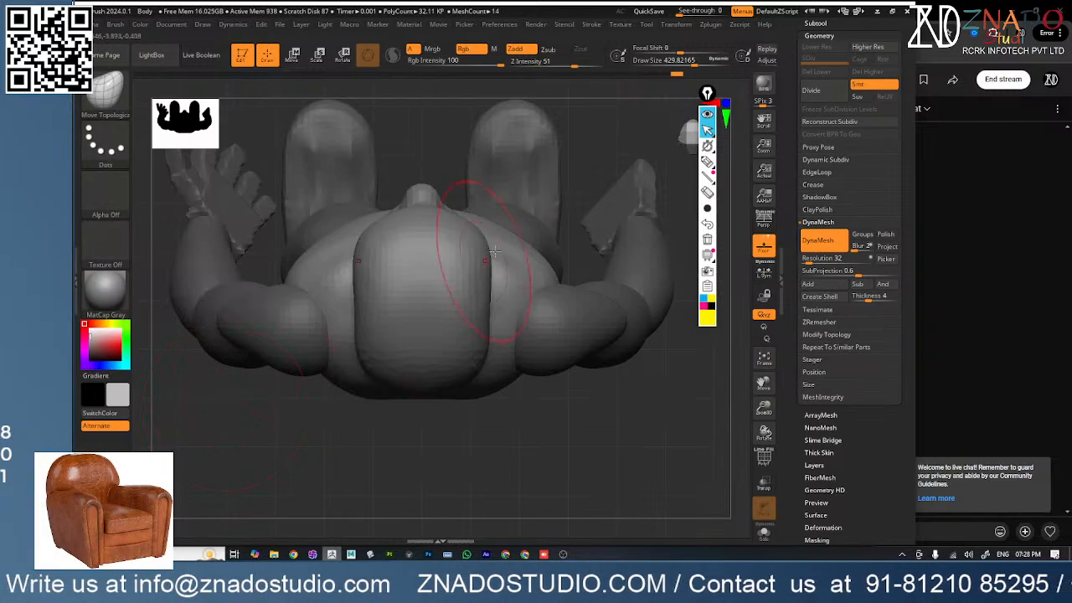
drag(479, 245, 473, 255)
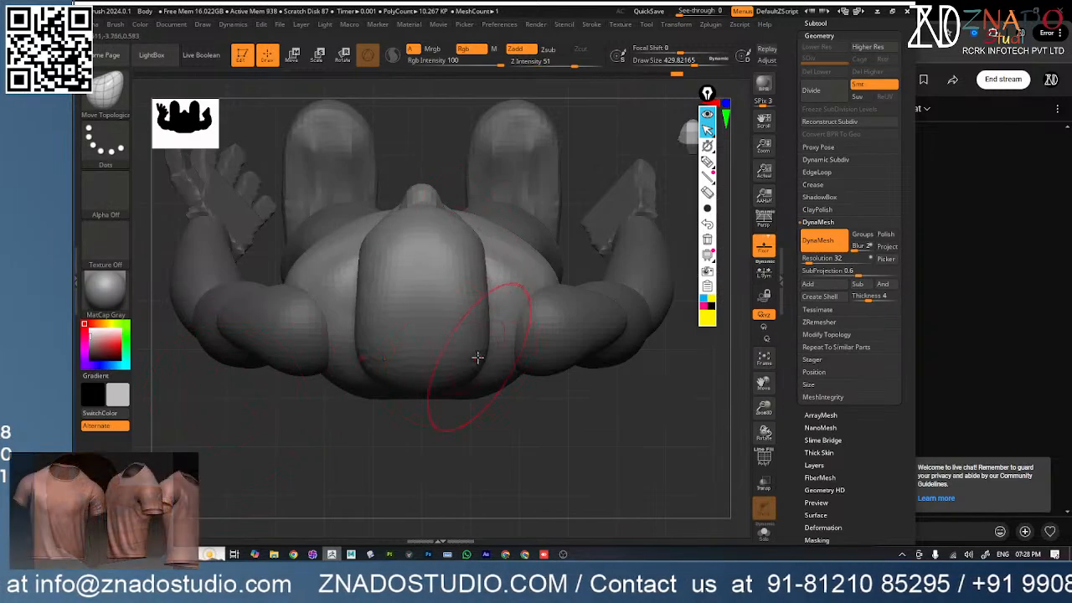
drag(436, 373, 428, 387)
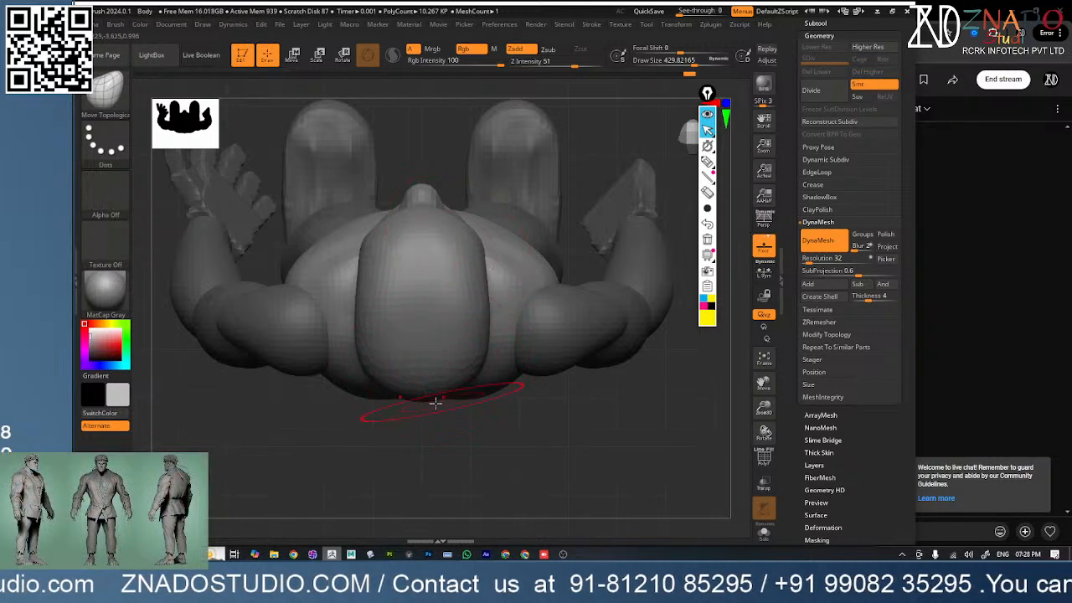
- Refine the sides of the skull from above with Move Topological at draw sizes of about 251 and 331
mouse_move(450, 350)
right_down()
mouse_move(476, 360)
mouse_move(458, 345)
right_up()
key(space)
drag(468, 330, 452, 331)
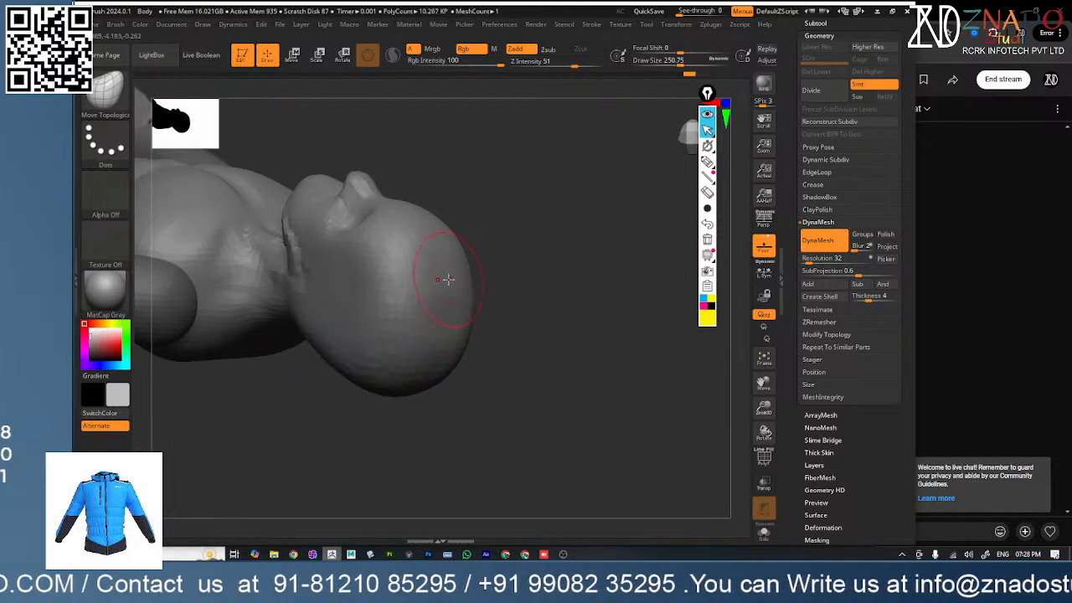
right_drag(448, 279, 503, 339)
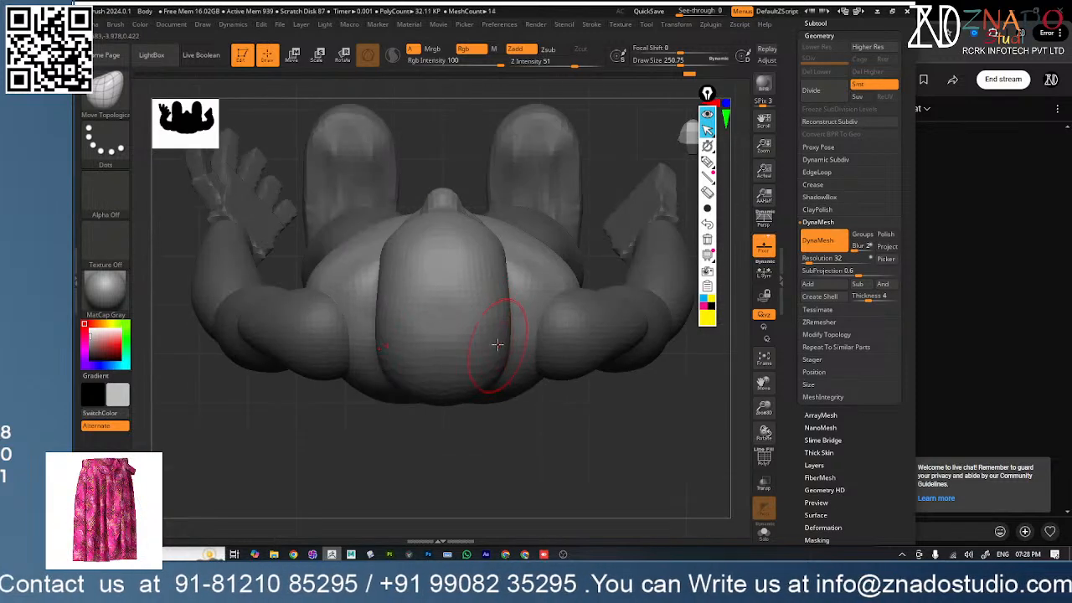
key(b)
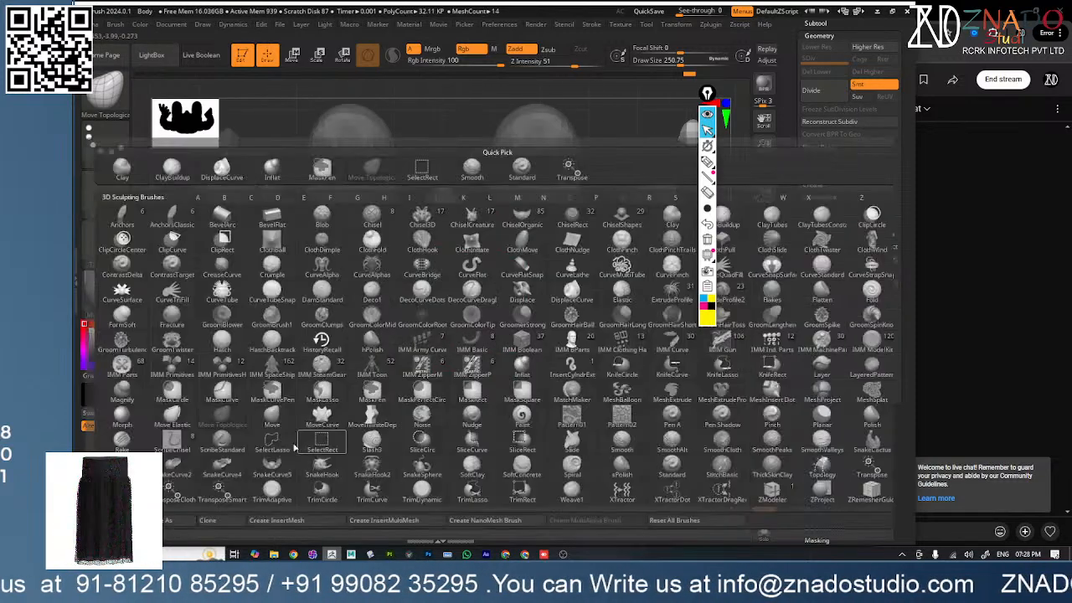
click(226, 424)
key(space)
drag(517, 264, 525, 265)
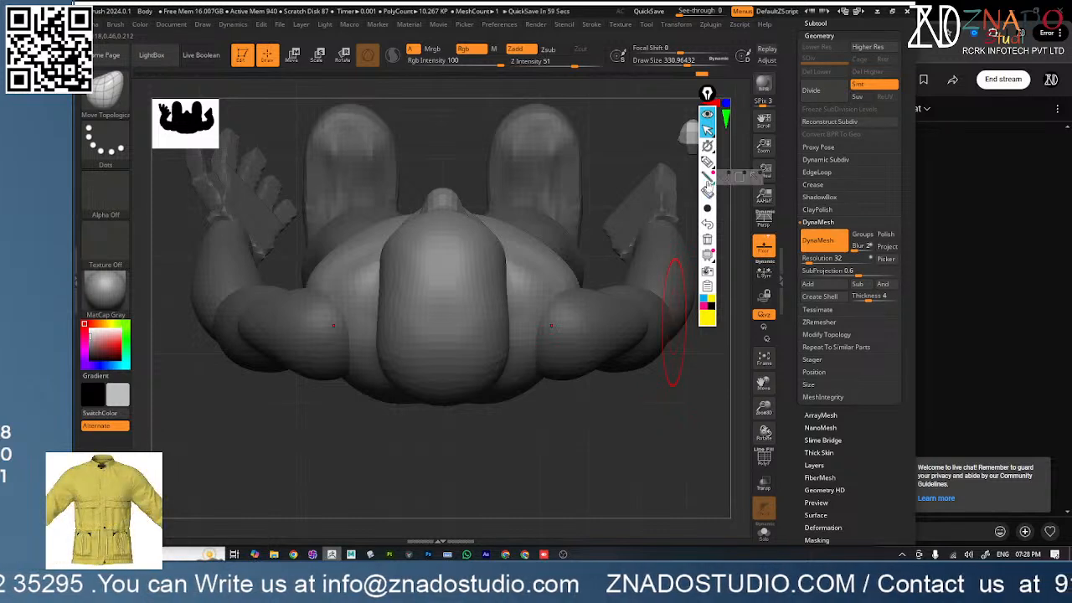
- Outline the head's top-view shape with yellow annotation strokes and undo them
mouse_move(435, 229)
mouse_down()
mouse_move(408, 318)
mouse_move(407, 383)
mouse_up()
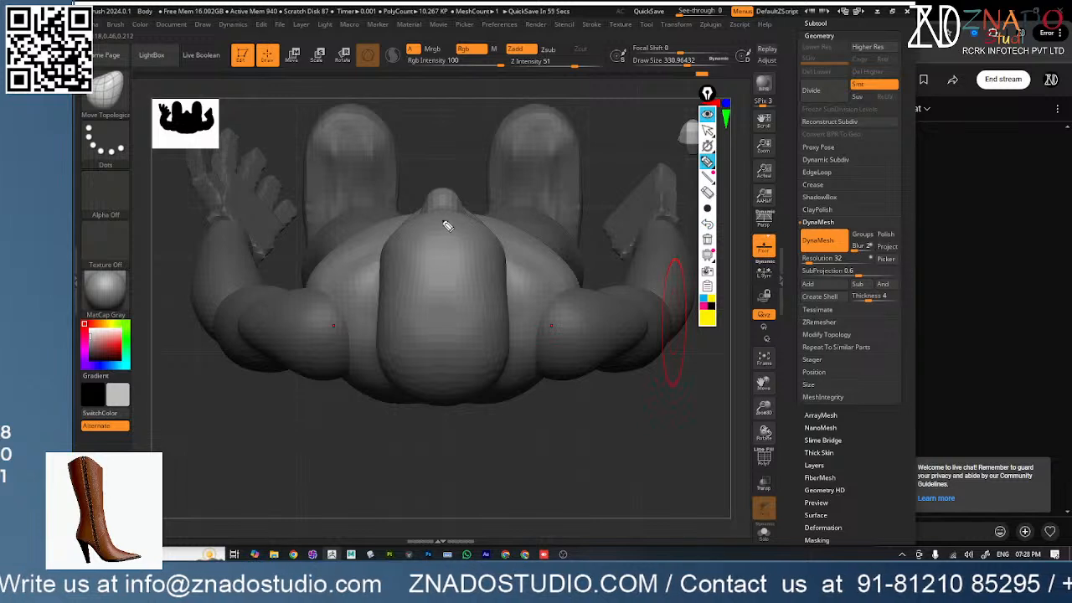
mouse_move(446, 226)
mouse_down()
mouse_move(421, 244)
mouse_move(485, 374)
mouse_up()
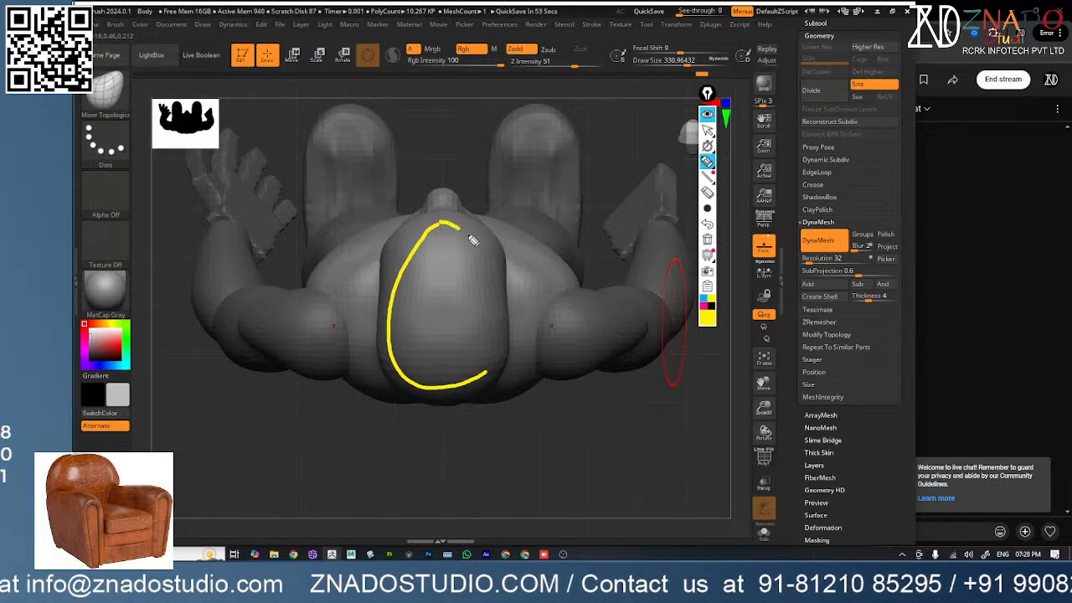
click(708, 224)
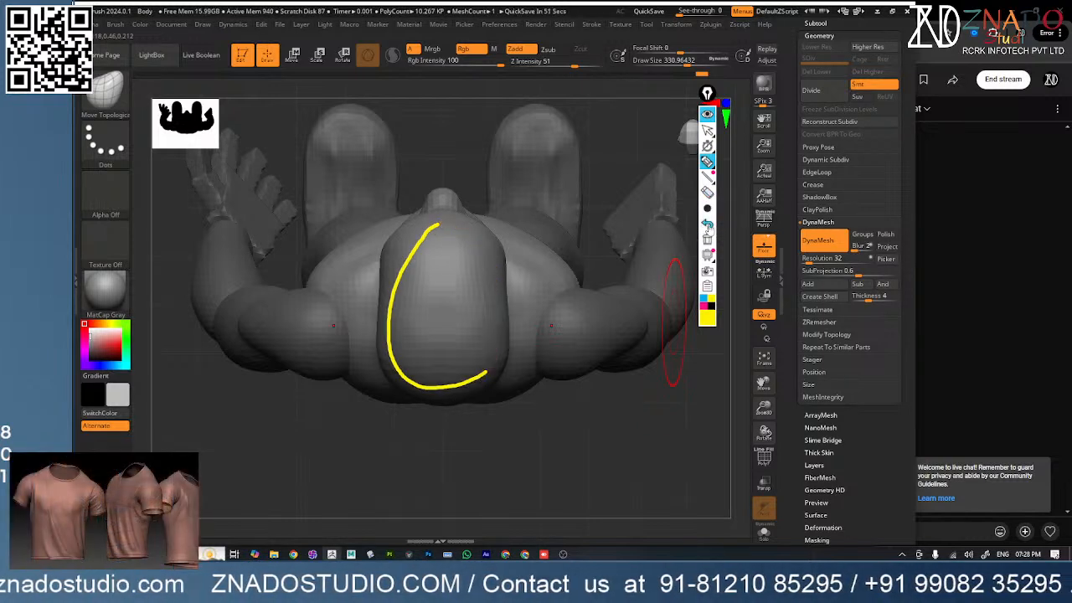
click(708, 224)
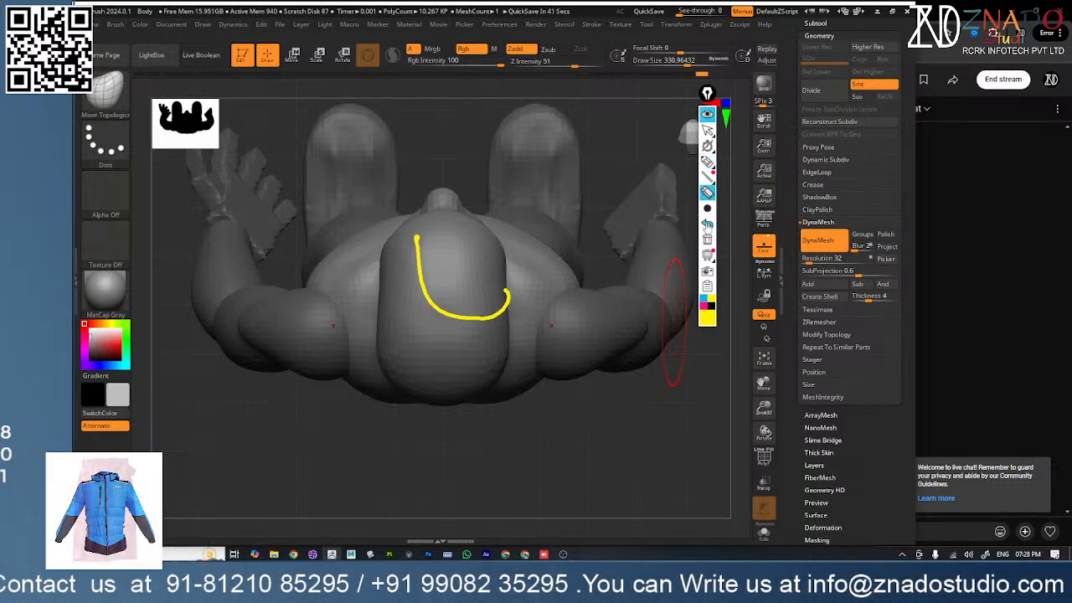
click(707, 193)
click(725, 178)
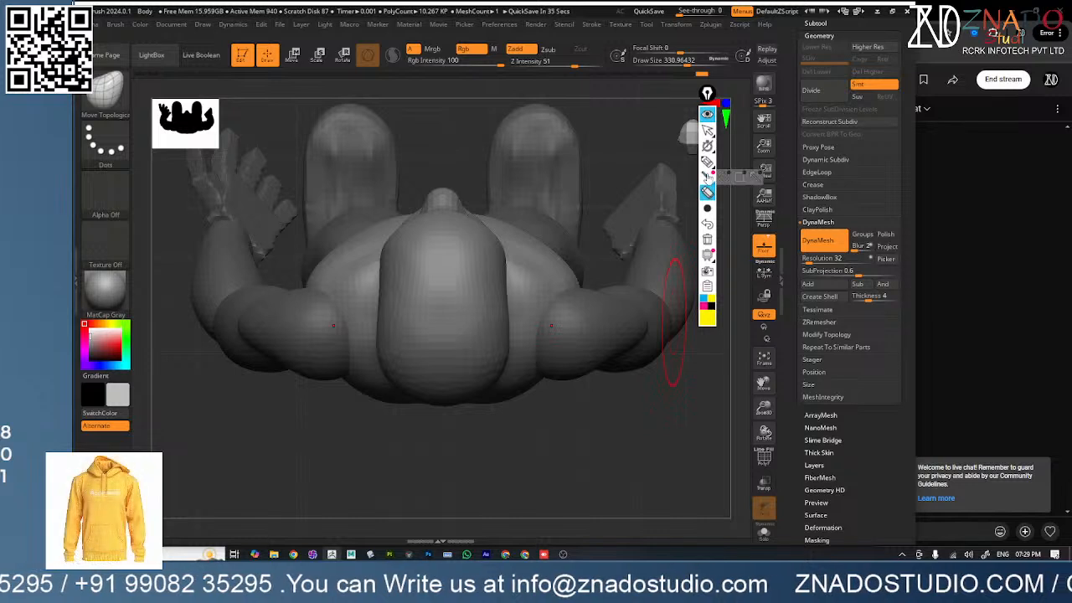
click(711, 181)
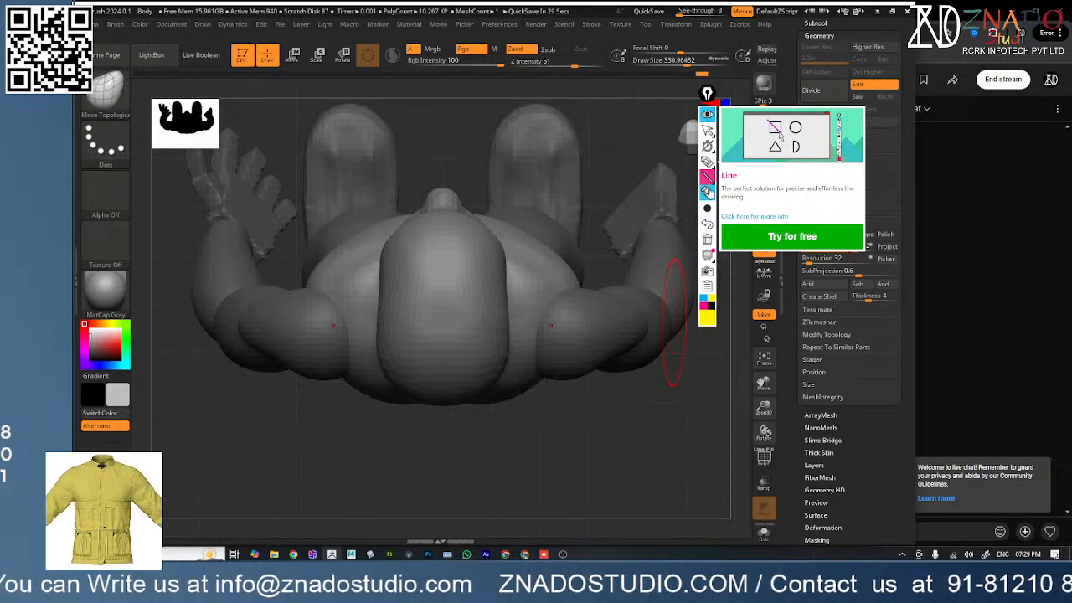
click(709, 163)
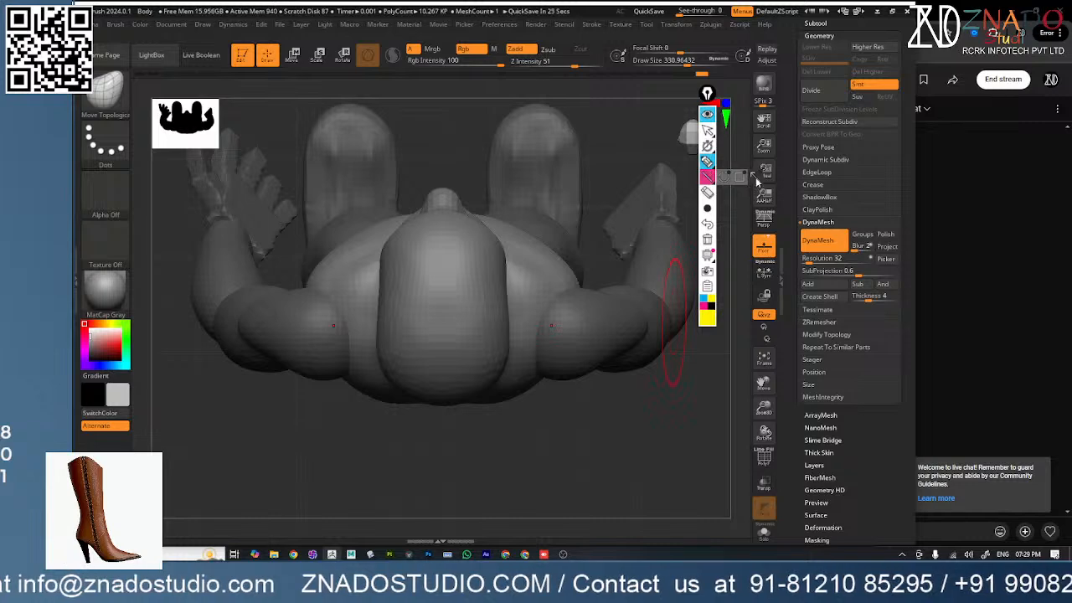
click(751, 179)
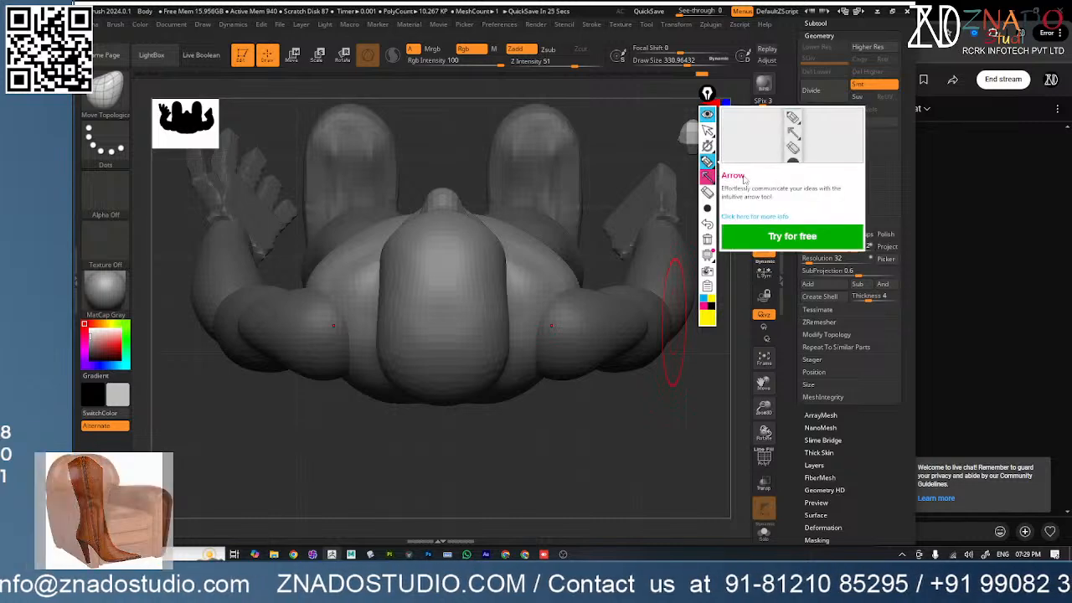
click(785, 236)
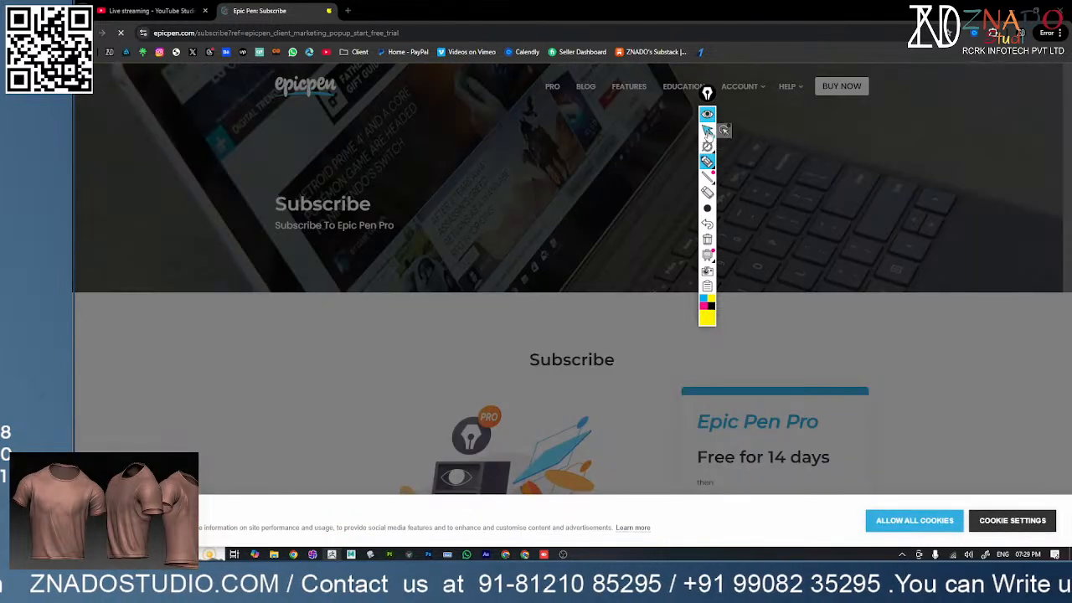
click(707, 131)
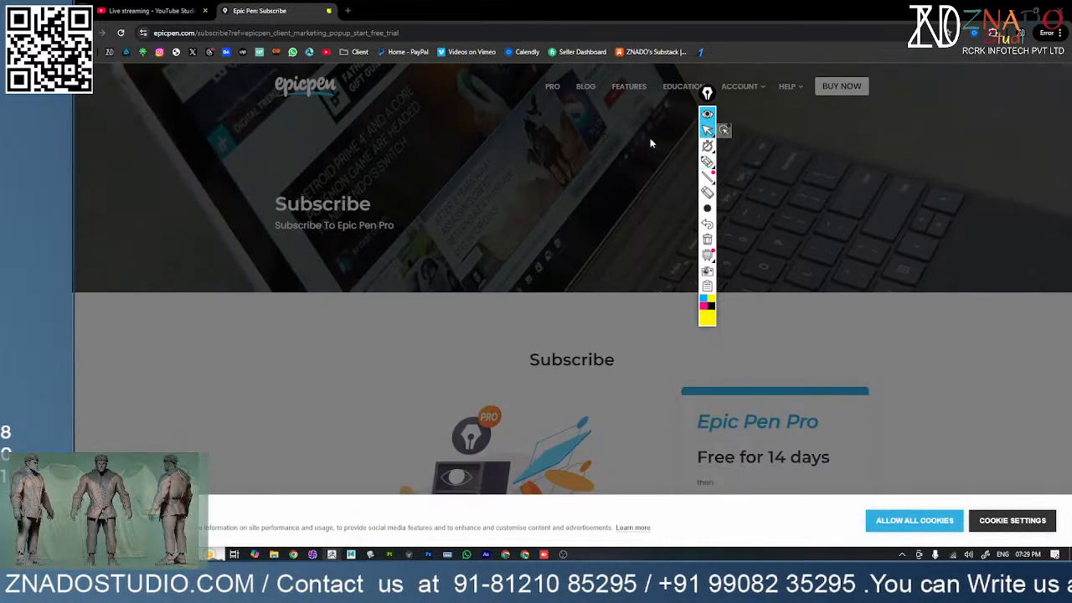
click(329, 11)
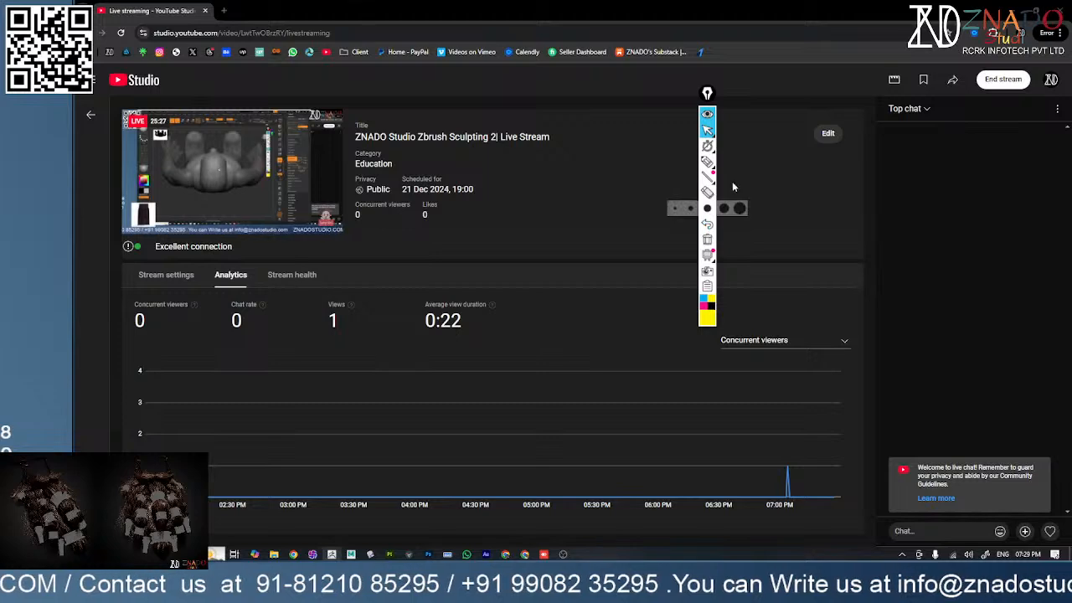
click(1013, 11)
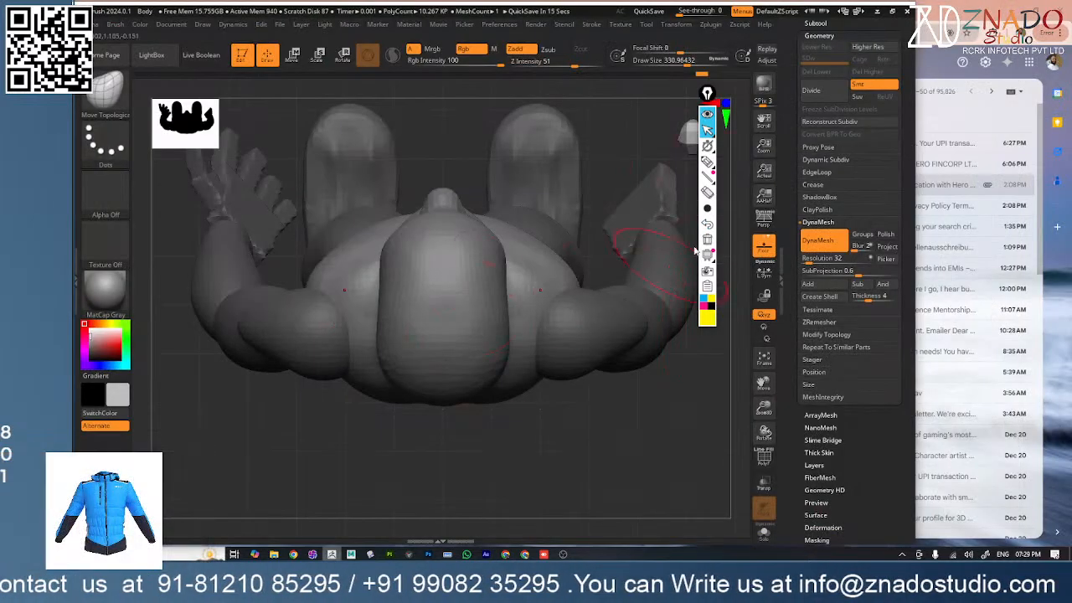
- Sketch egg-shaped yellow annotation strokes around the top view of the head, undo them, and return to the normal cursor
click(708, 161)
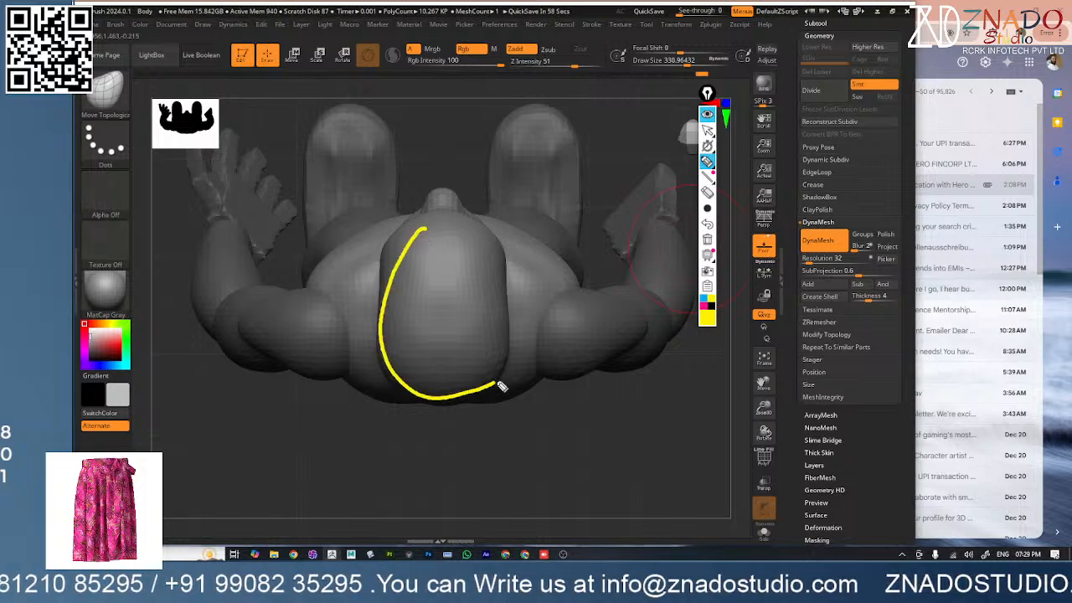
drag(500, 385, 452, 224)
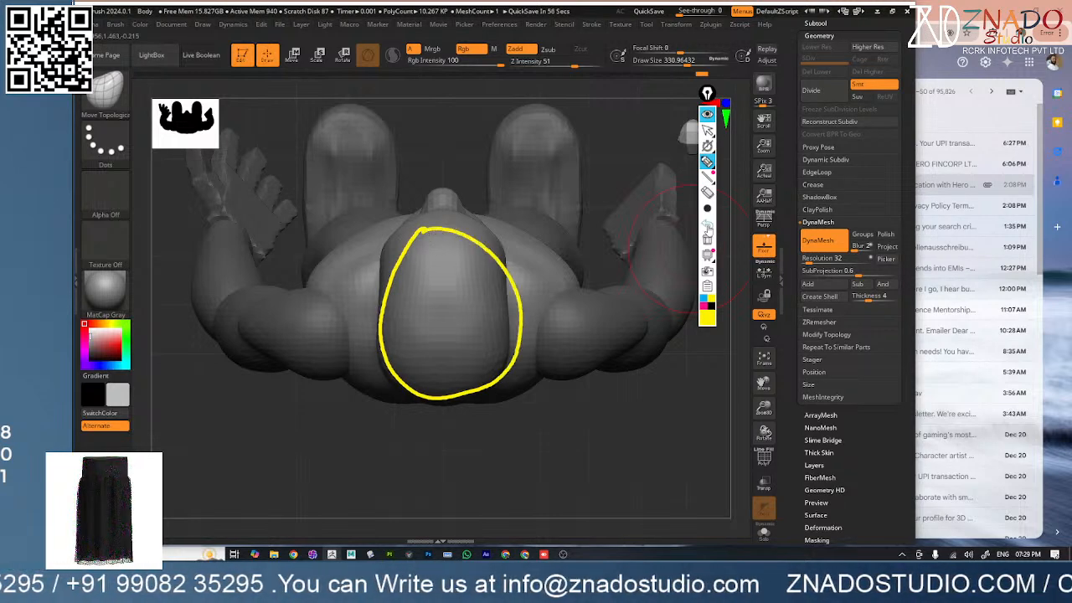
click(708, 225)
drag(441, 236, 402, 346)
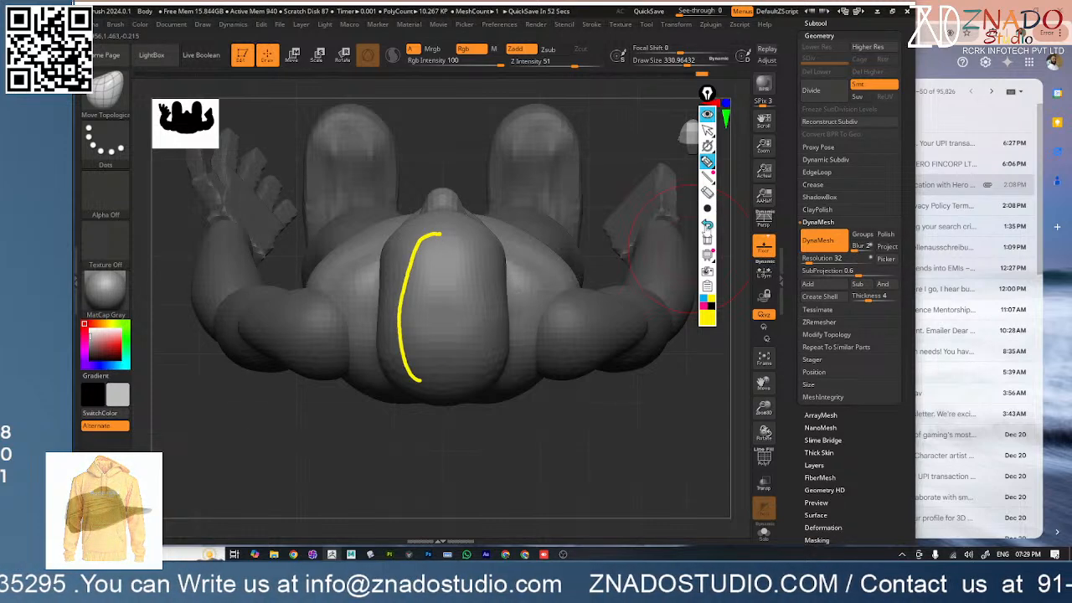
click(707, 224)
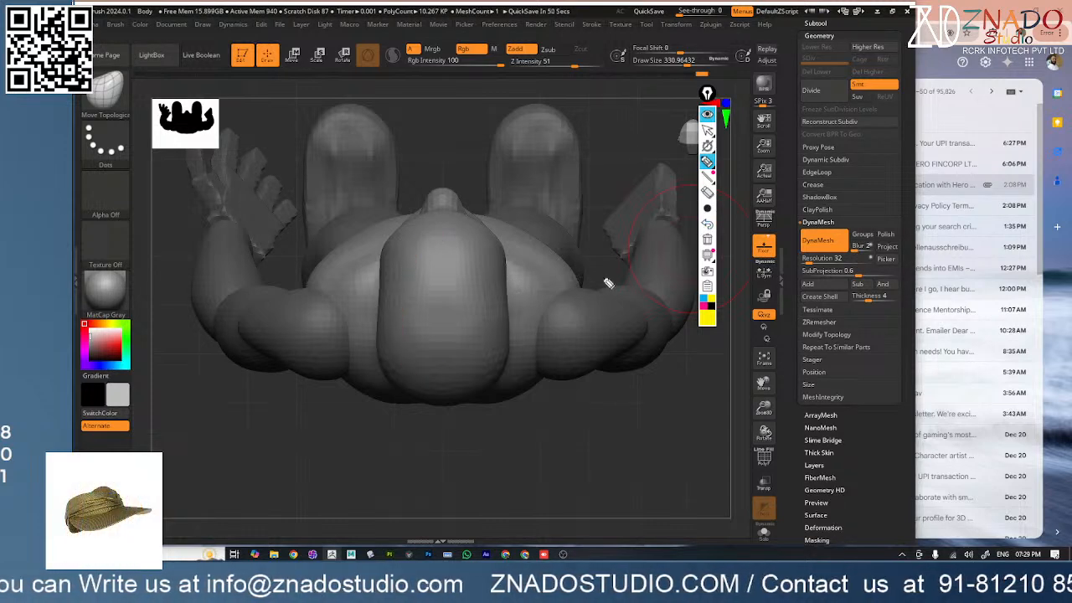
click(707, 131)
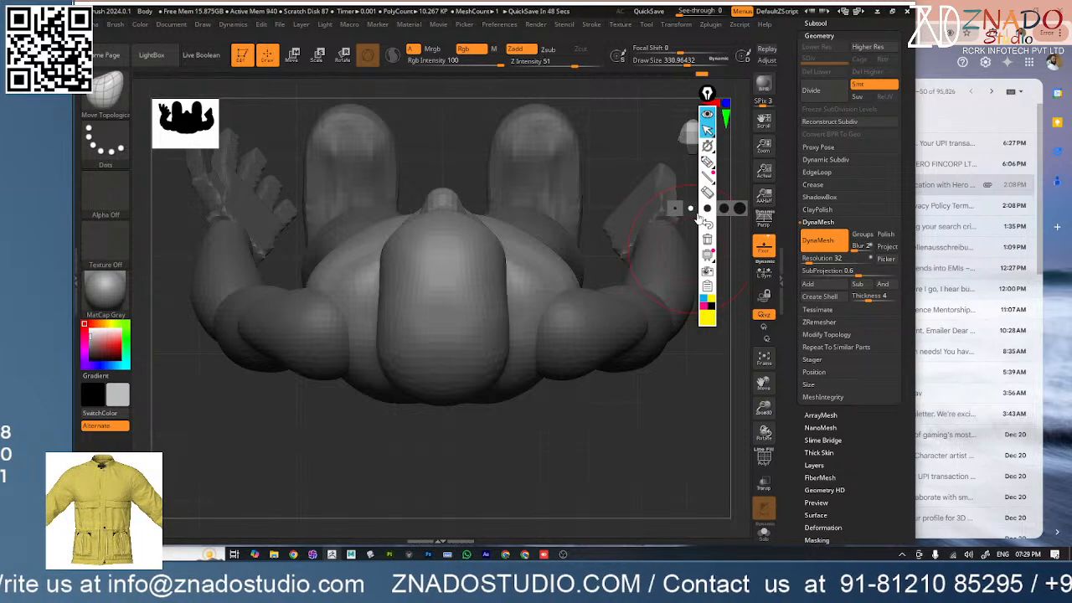
- Capture a region screenshot of the figure's top view
key(Print)
drag(231, 128, 674, 482)
click(634, 493)
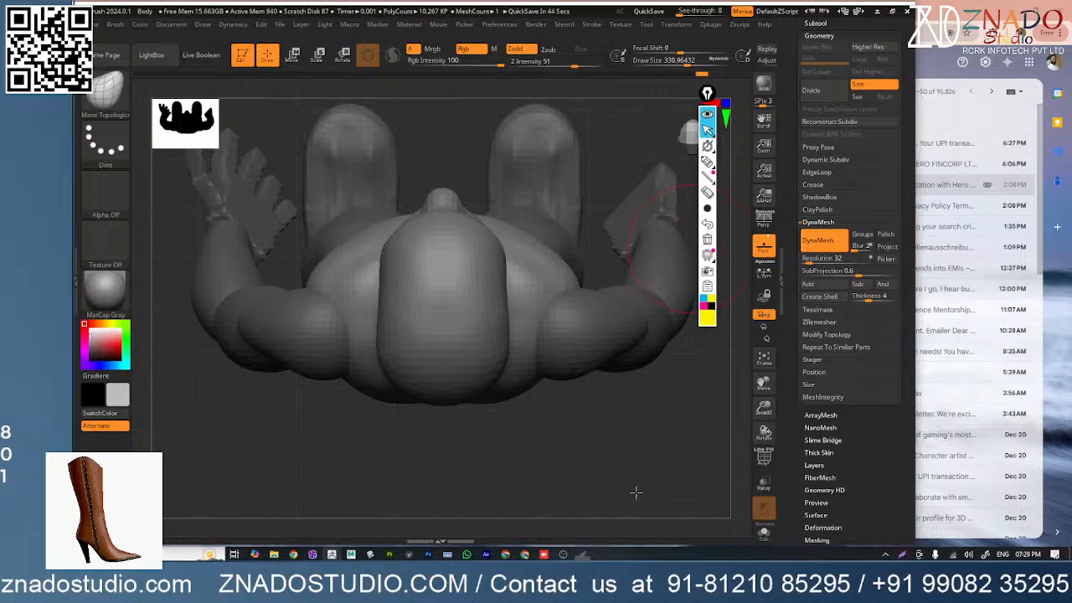
- Switch to Photoshop, create a new 850 x 682 px document with a white background and paste the captured screenshot
click(428, 554)
click(97, 7)
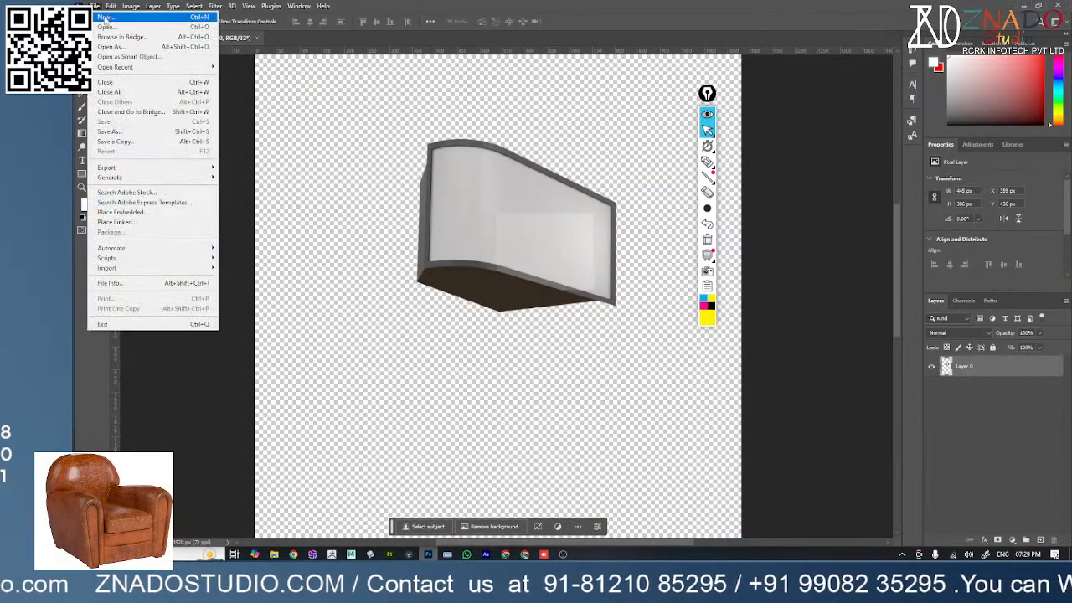
click(109, 23)
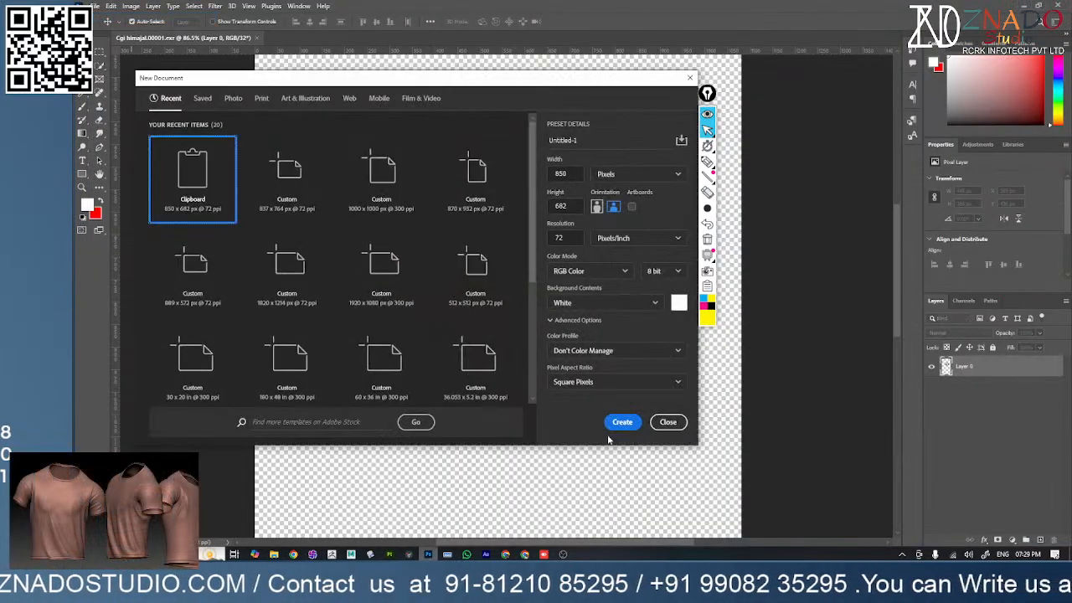
click(620, 421)
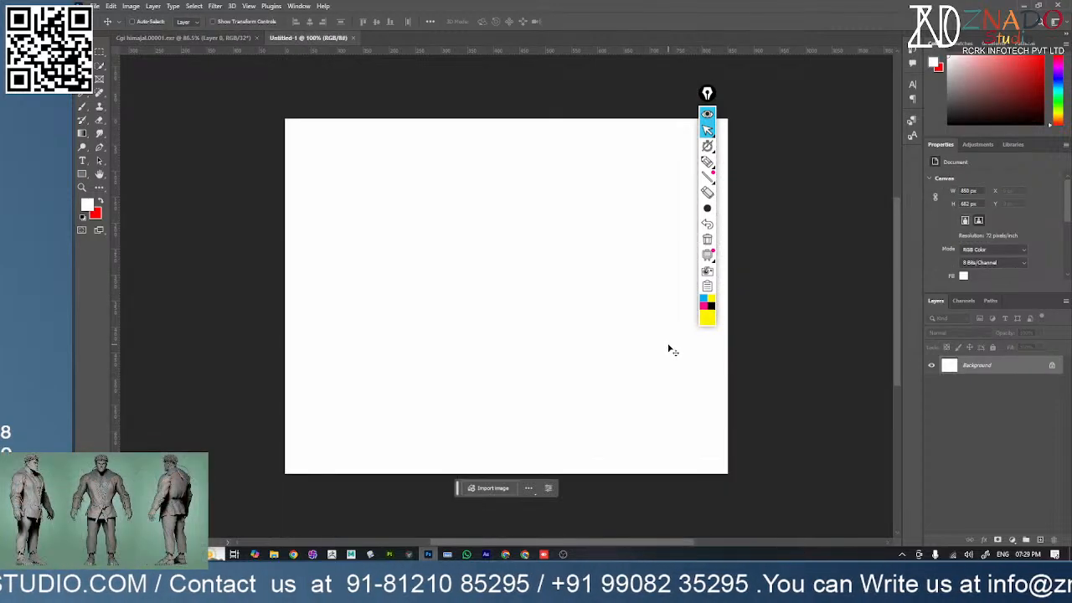
key(ctrl+v)
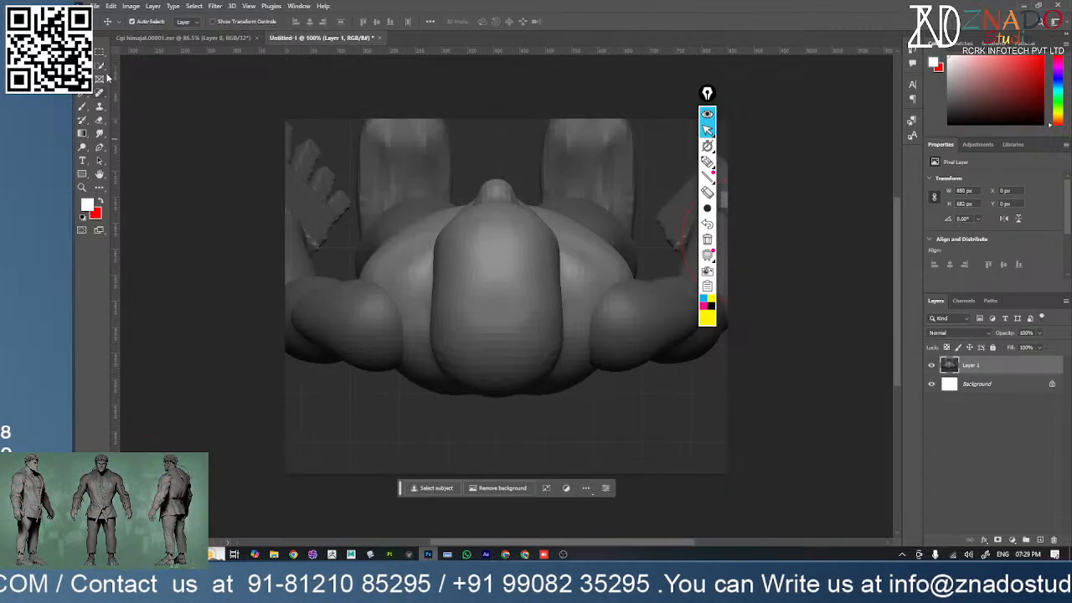
- Draw an ellipse about 273 x 370 px over the head, undoing a narrower first attempt
click(83, 176)
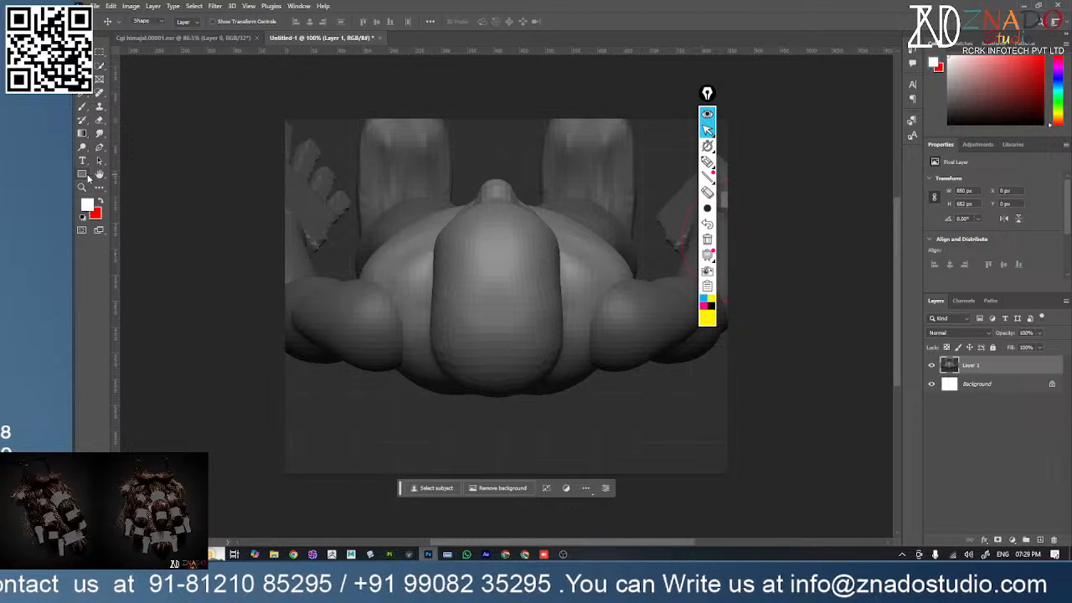
click(172, 201)
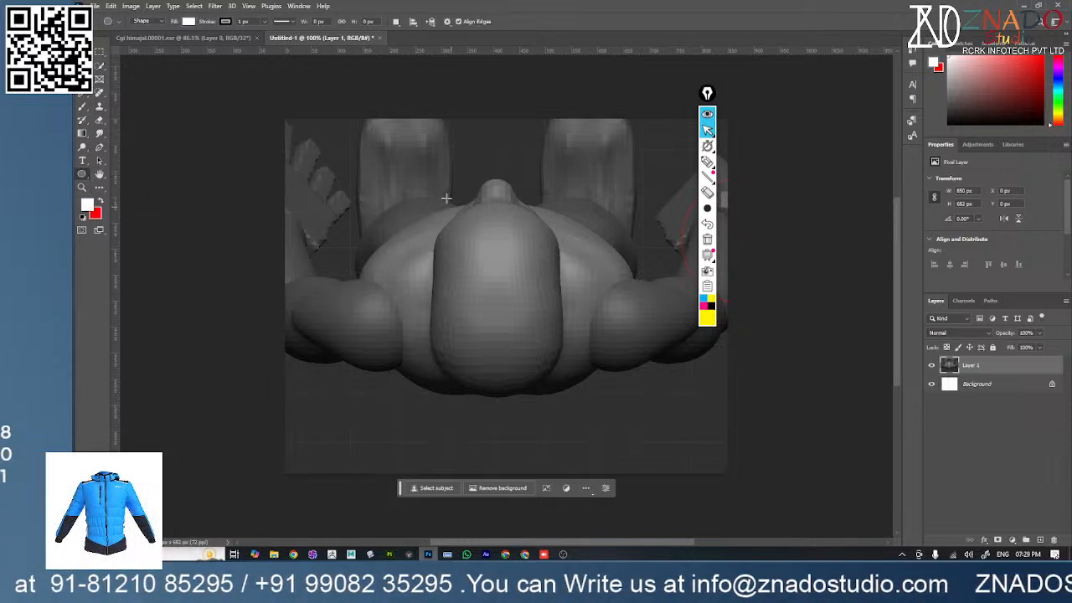
drag(446, 198, 559, 384)
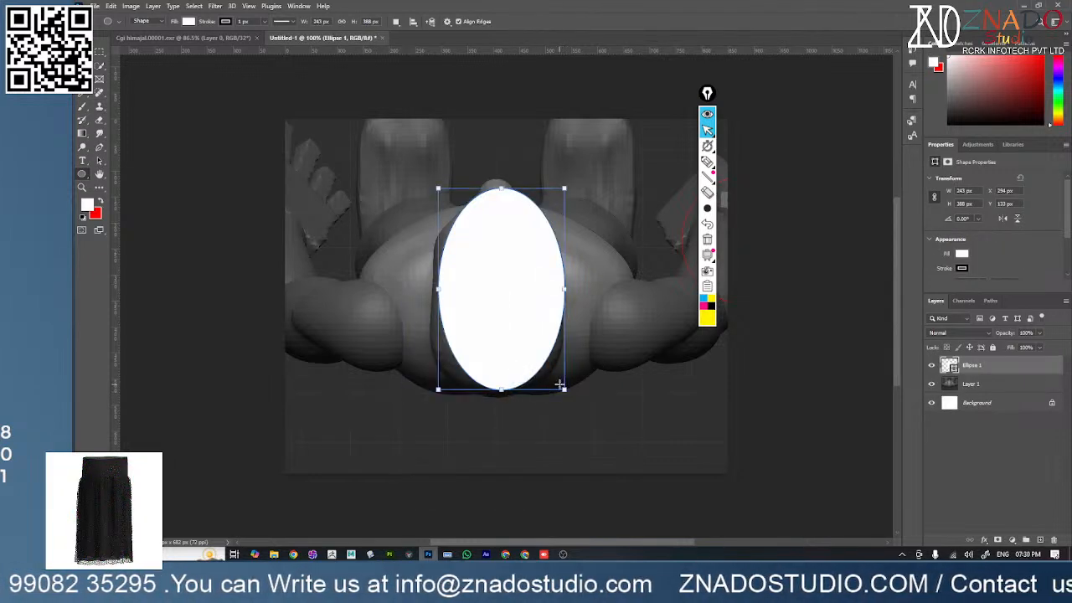
key(ctrl+z)
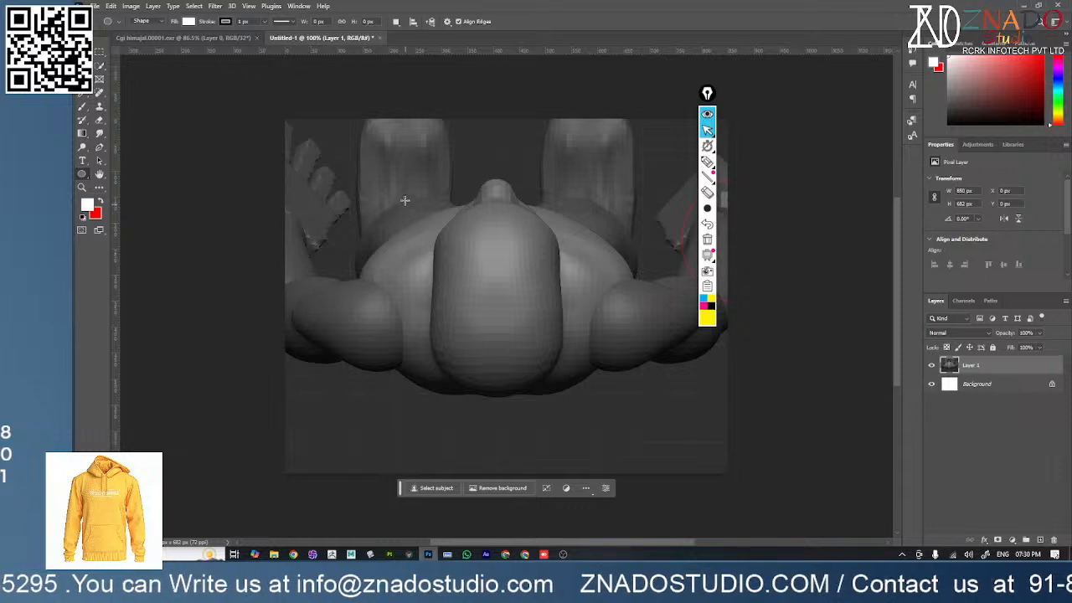
drag(414, 201, 556, 395)
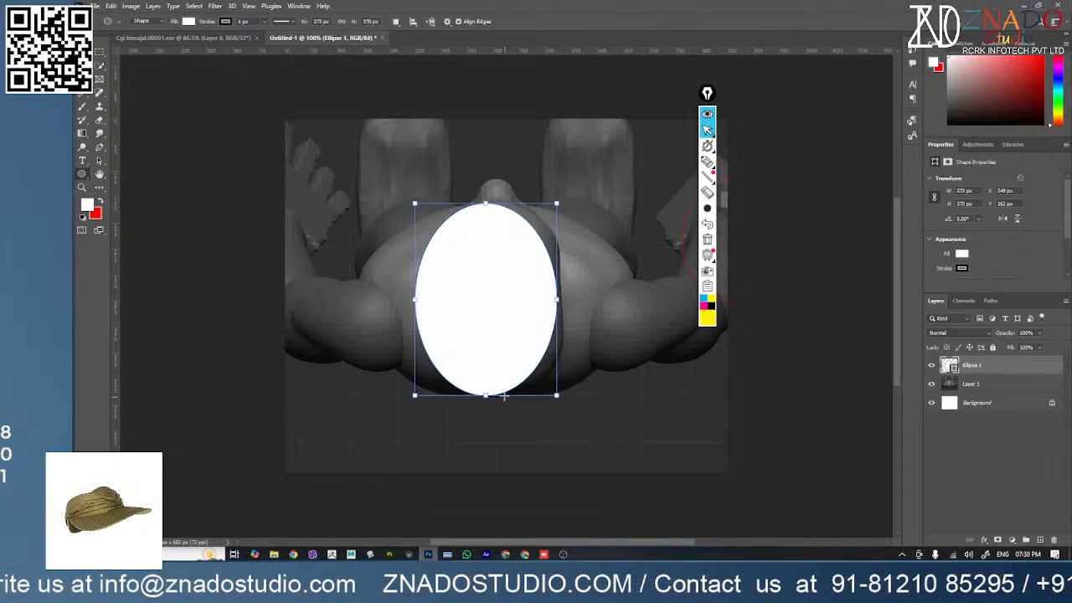
- Give the ellipse no fill and a red stroke about 3.79 px wide, and centre it over the head
click(188, 21)
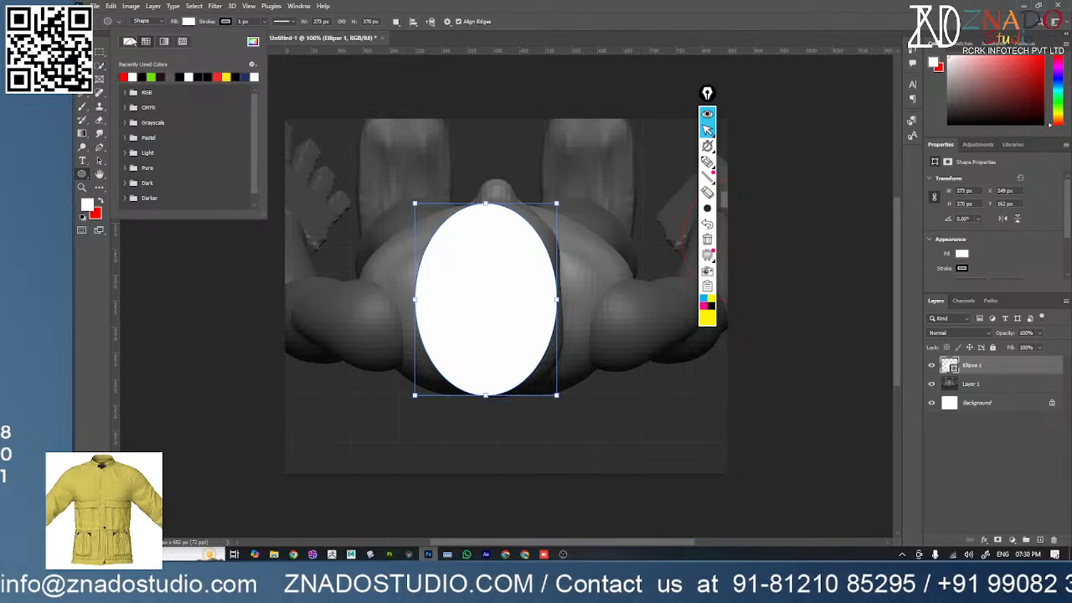
click(129, 41)
click(225, 22)
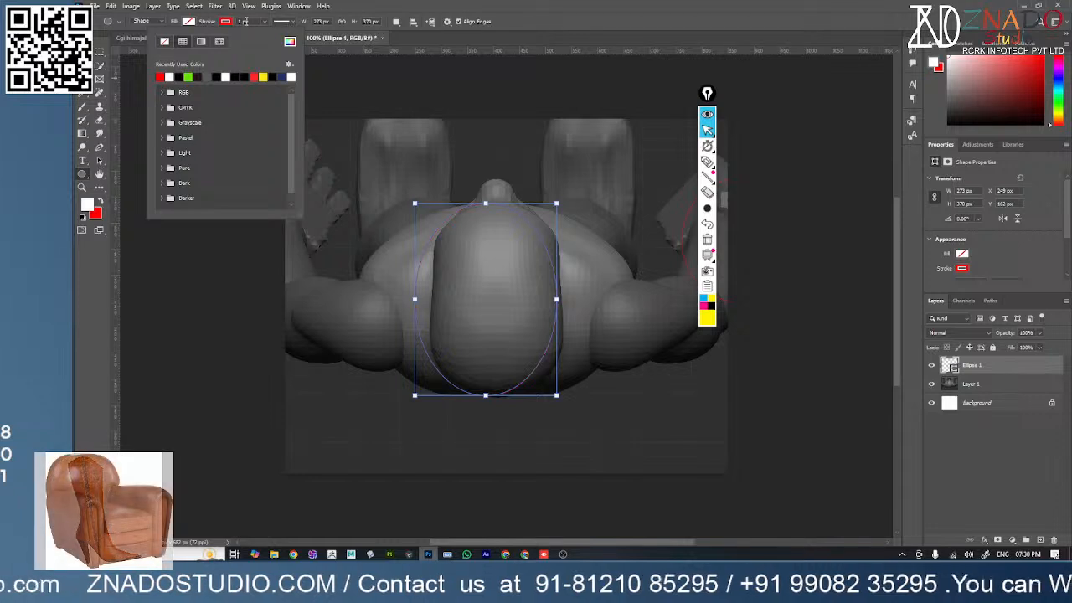
click(254, 22)
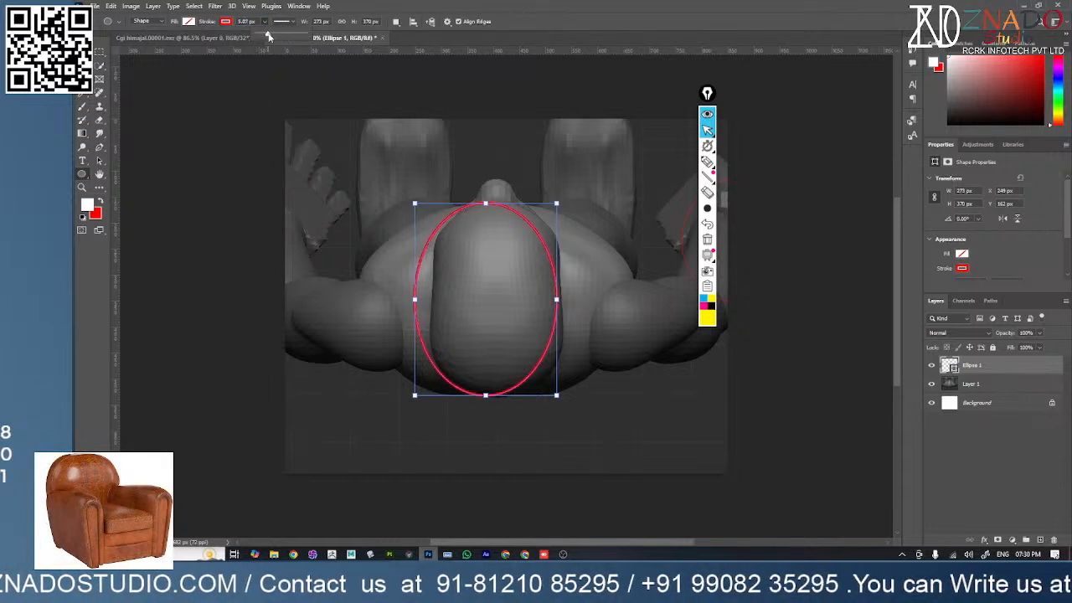
drag(269, 36, 267, 36)
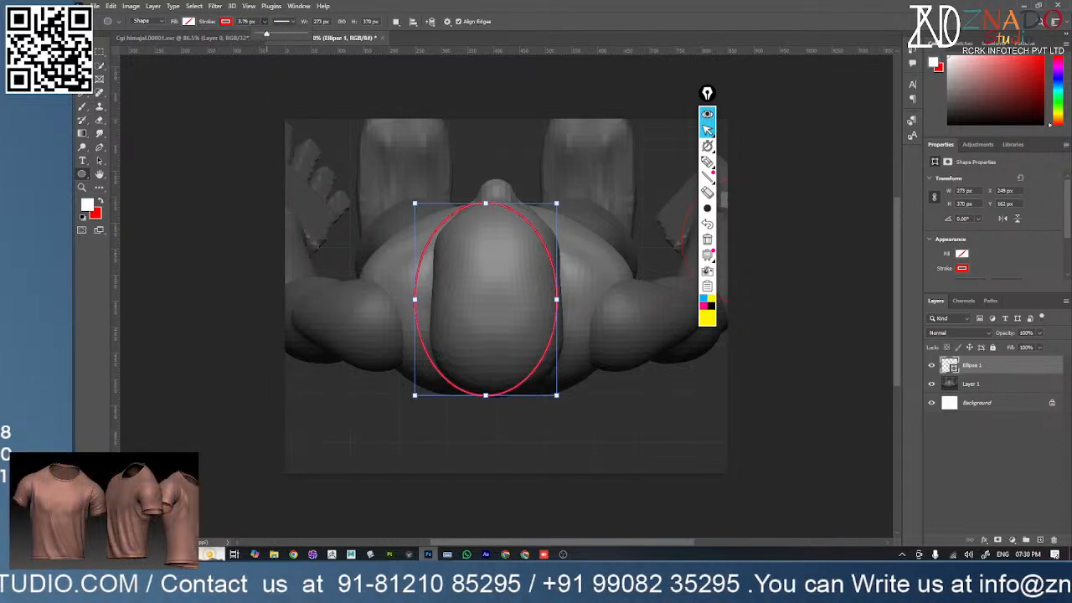
key(v)
drag(558, 306, 567, 312)
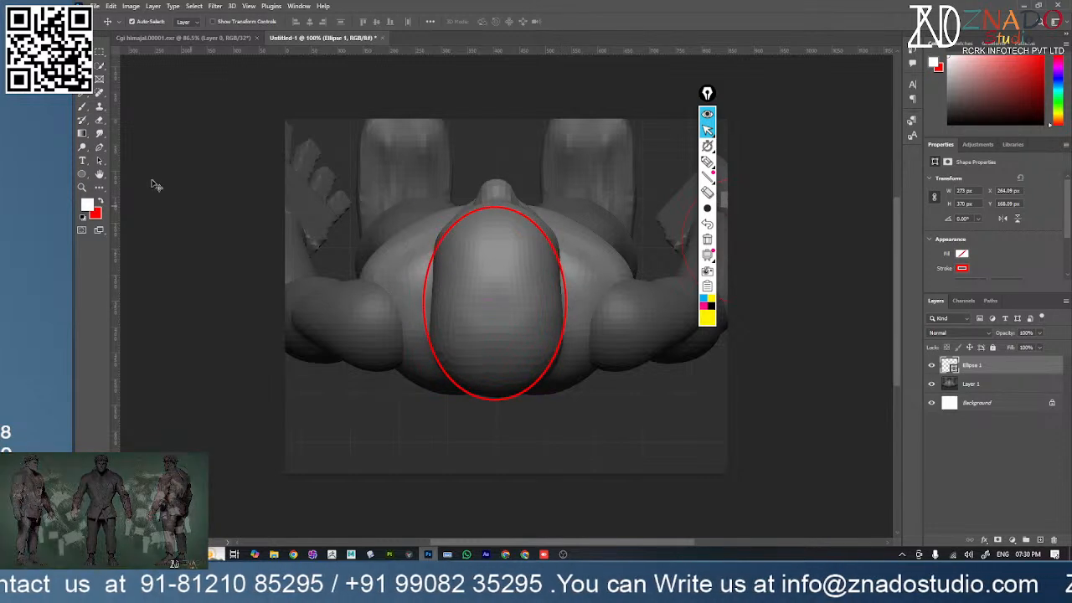
- Reshape the ellipse into an egg outline by lowering its two side anchor points with the Pen tool, converting it to a regular path
click(99, 148)
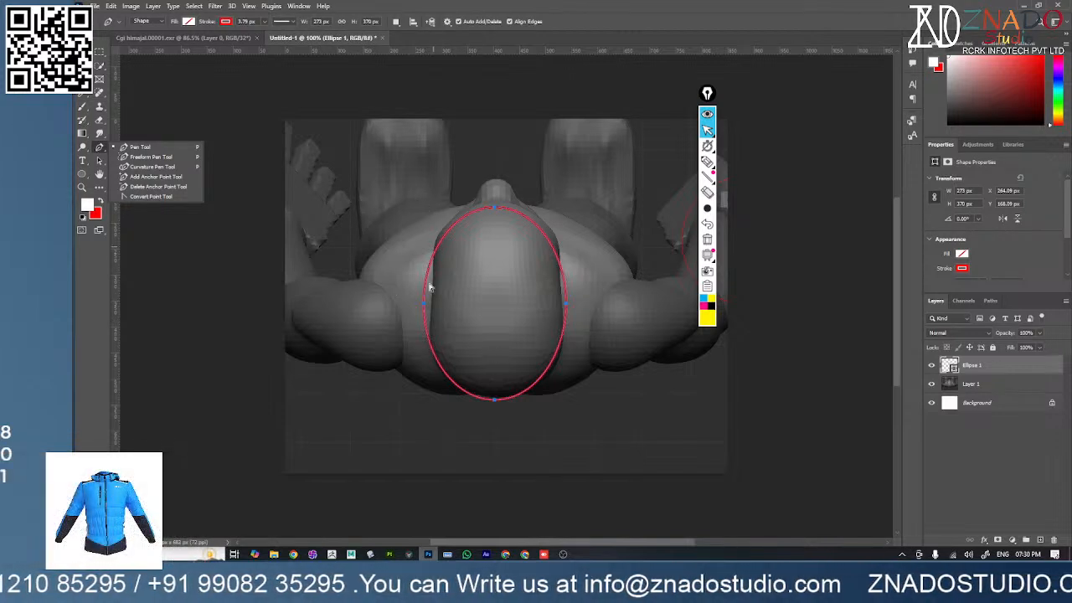
click(493, 319)
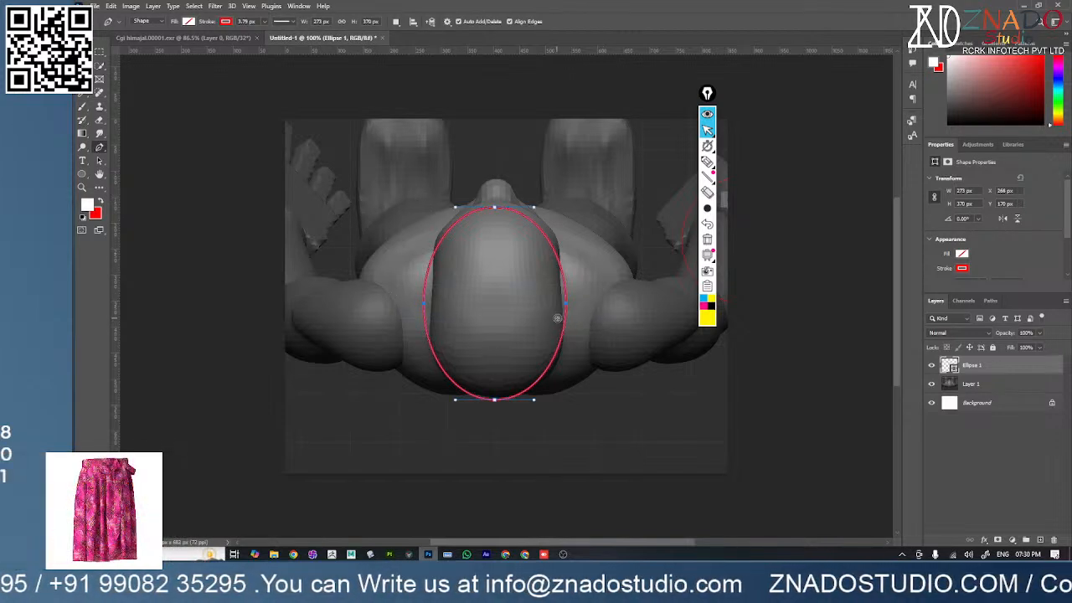
key(w)
click(99, 146)
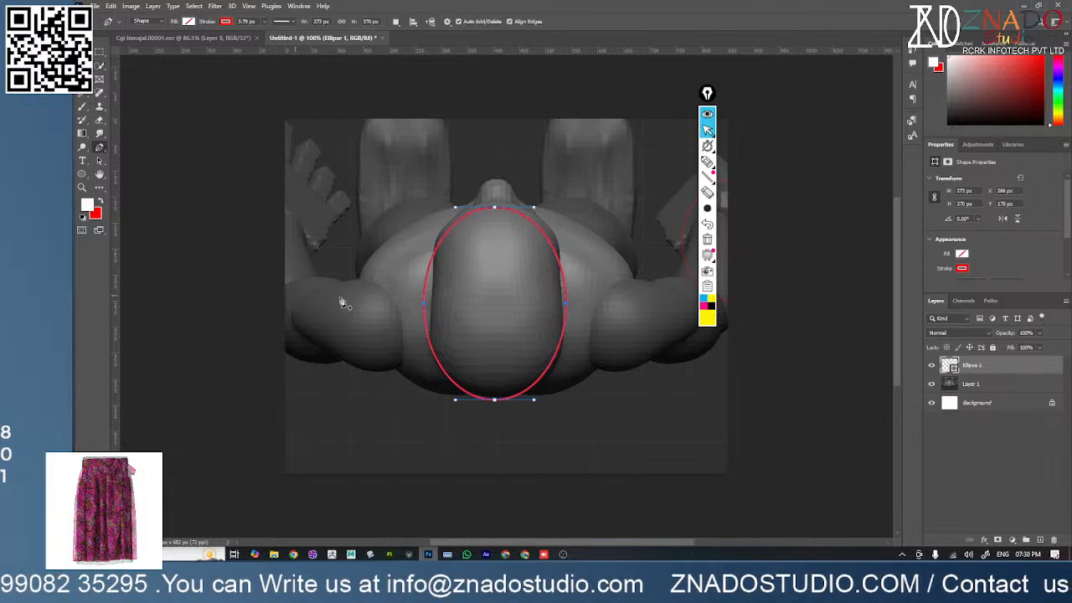
click(387, 268)
click(403, 284)
key(ctrl+z)
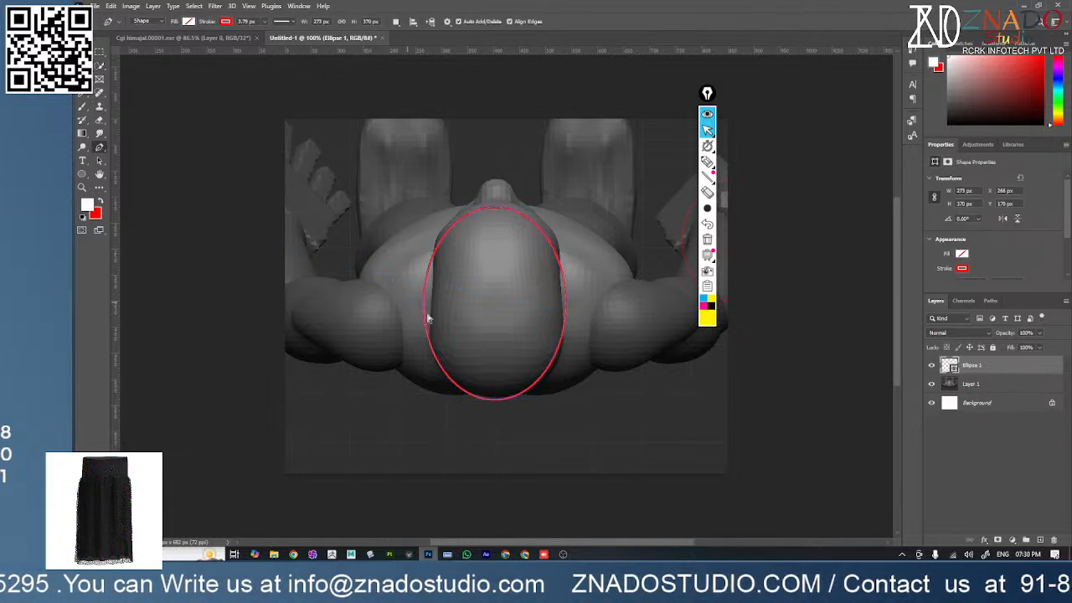
mouse_move(565, 312)
mouse_down()
mouse_move(560, 255)
mouse_move(566, 331)
mouse_up()
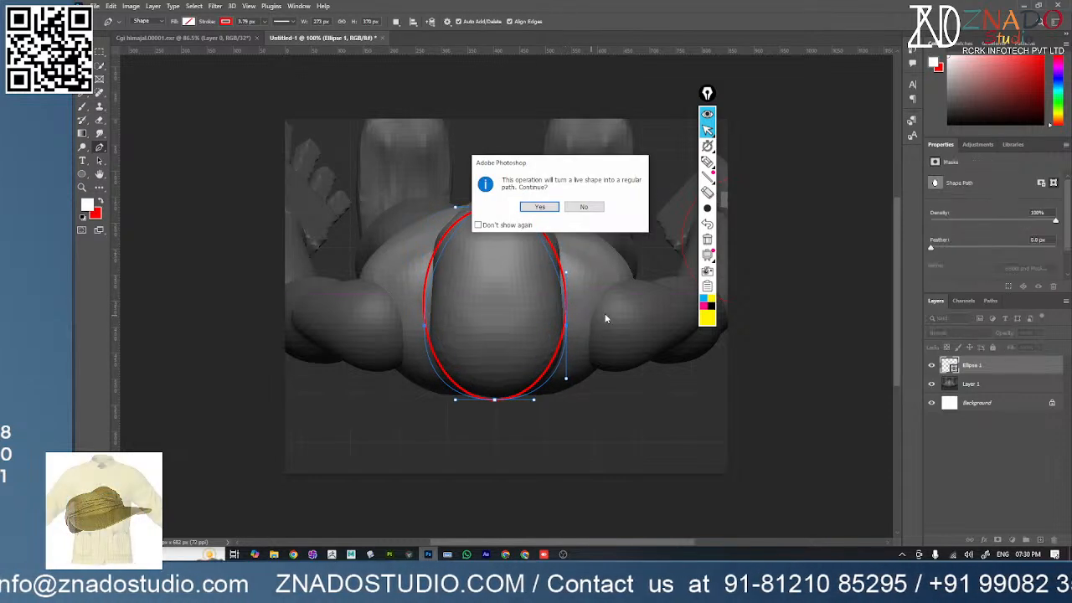
click(544, 209)
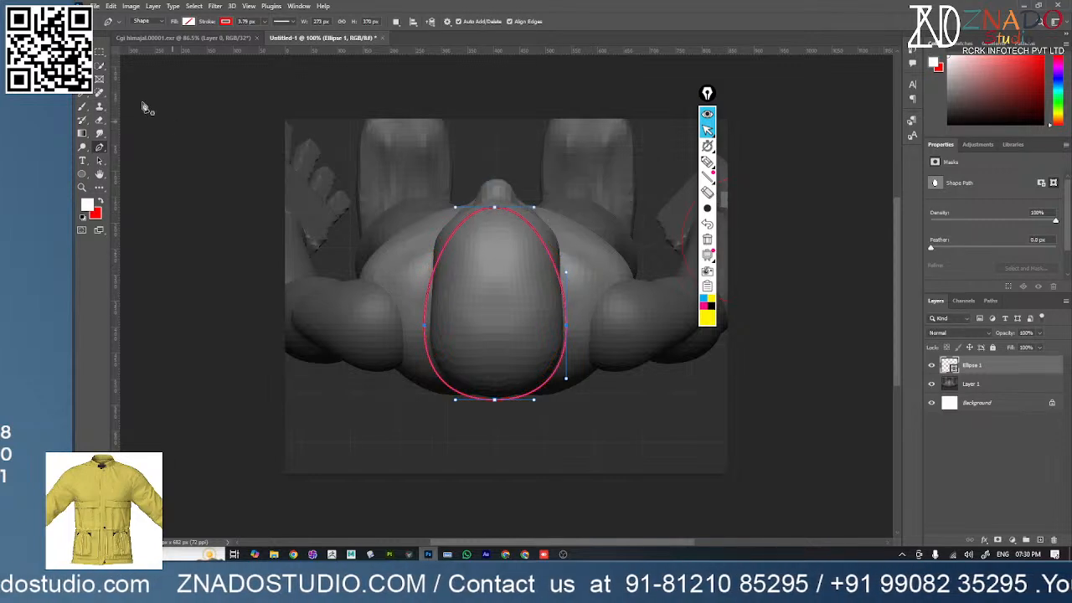
key(v)
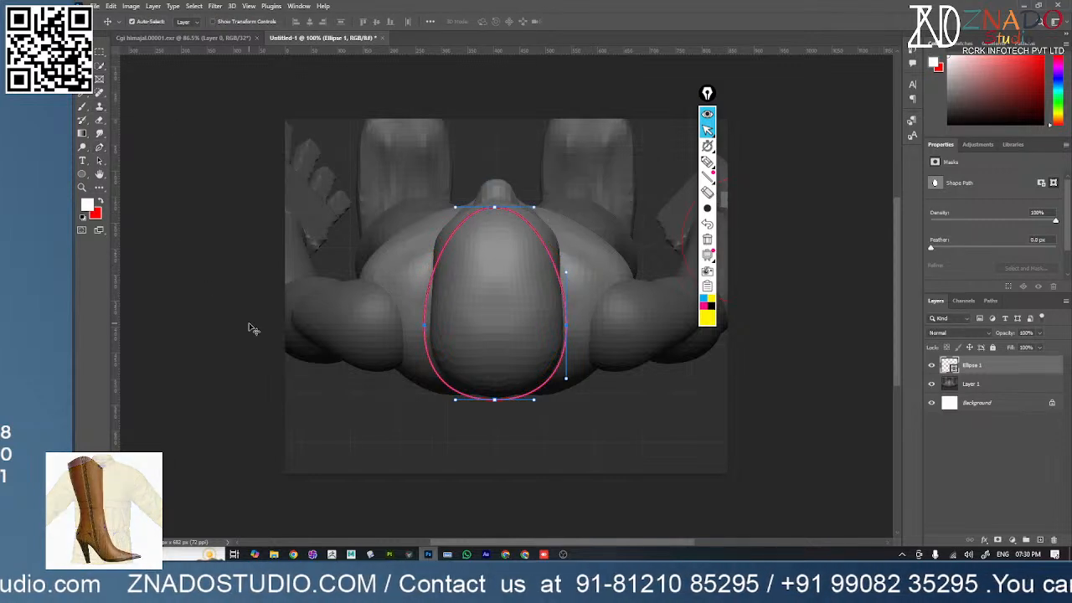
- Nudge the screenshot layer 2 px to the right and back to compare the head's alignment with the red outline
click(955, 384)
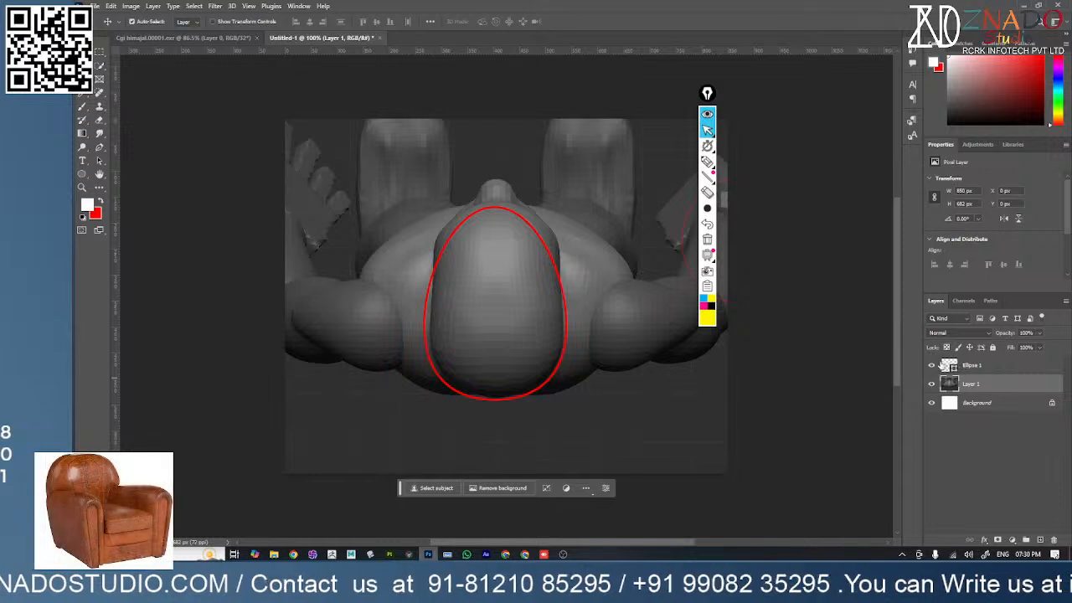
key(Right)
key(Right)
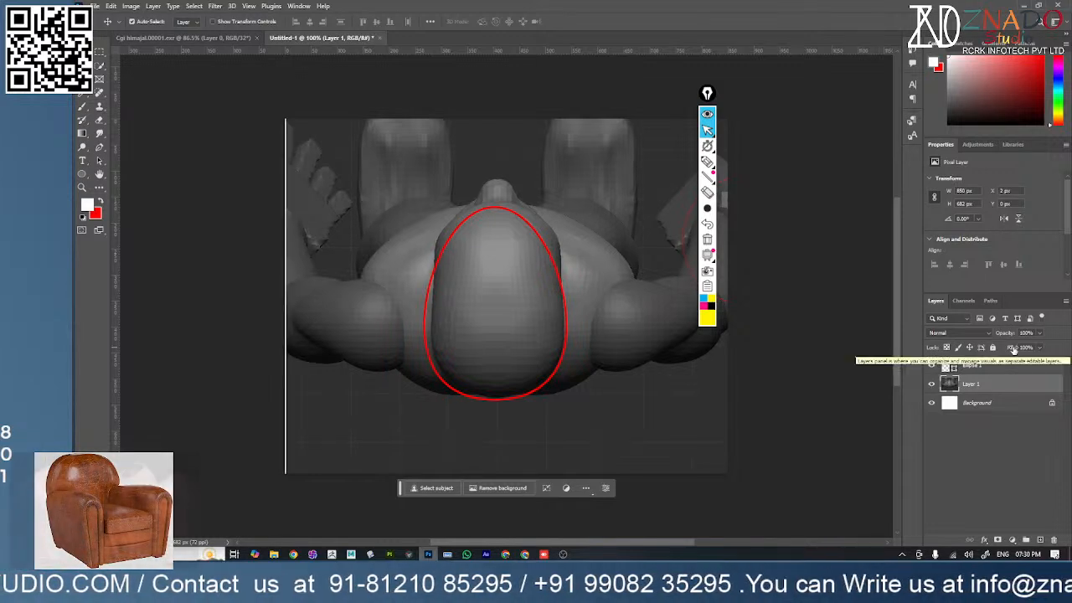
key(Left)
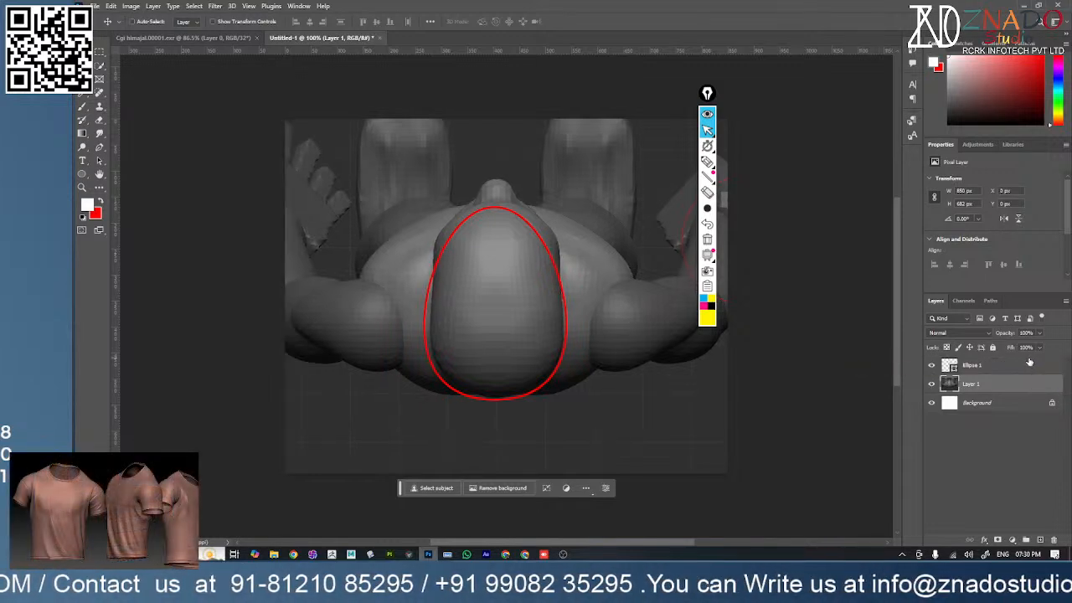
- Reshape the Ellipse 1 outline into an egg by lowering its two side anchor points with the Pen tool, converting it to a regular path
key(Left)
click(1018, 369)
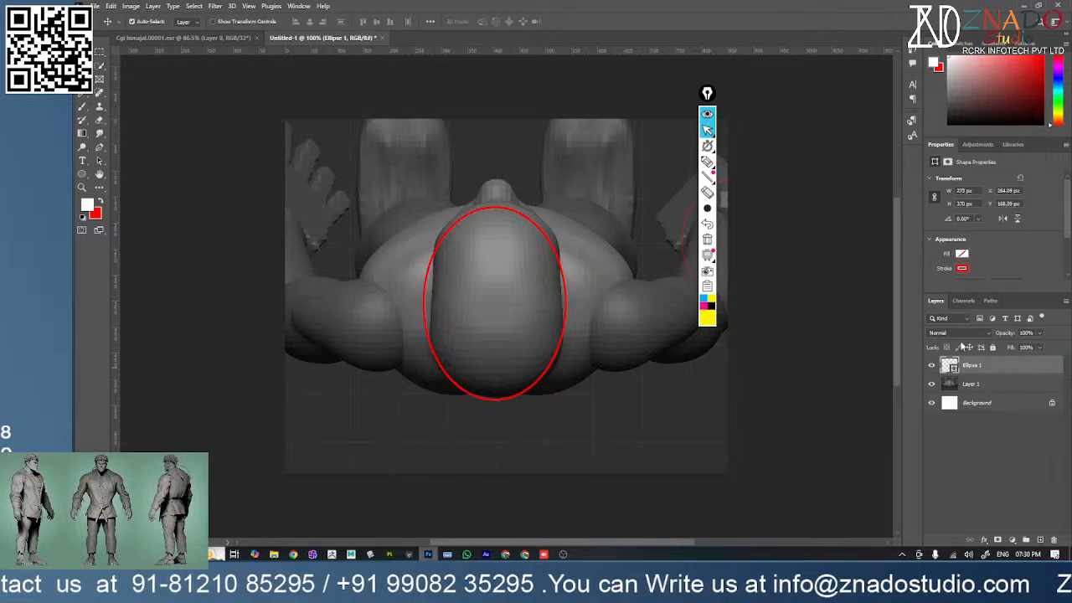
key(u)
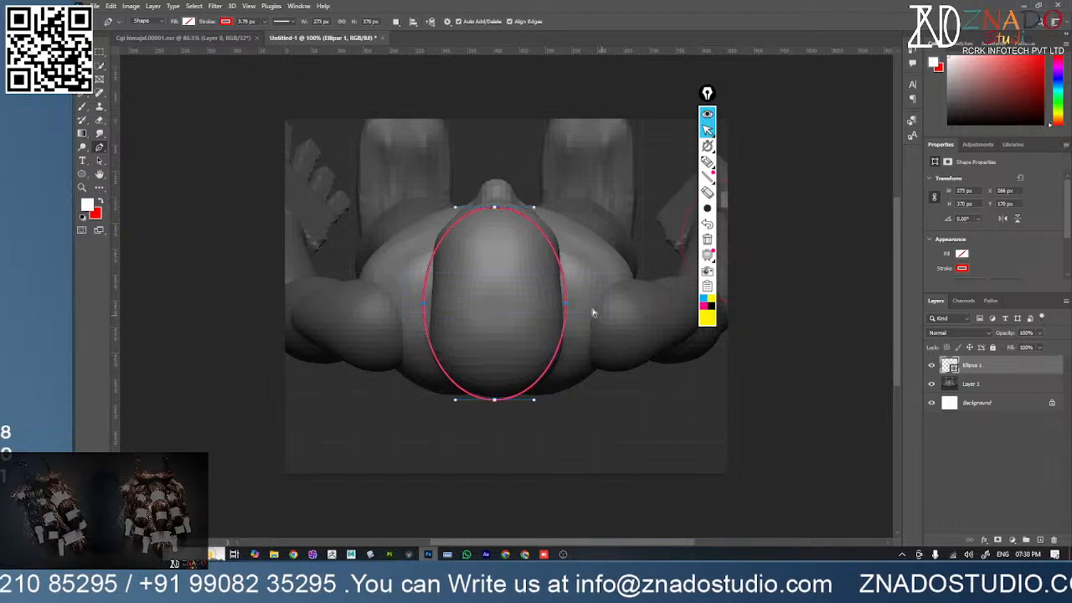
drag(565, 309, 563, 329)
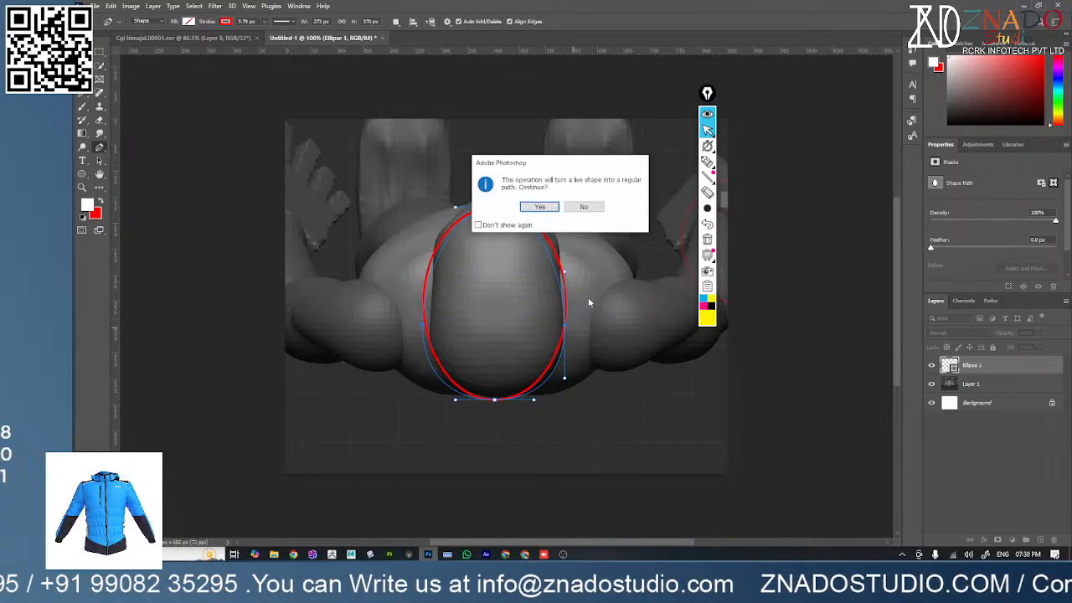
click(539, 206)
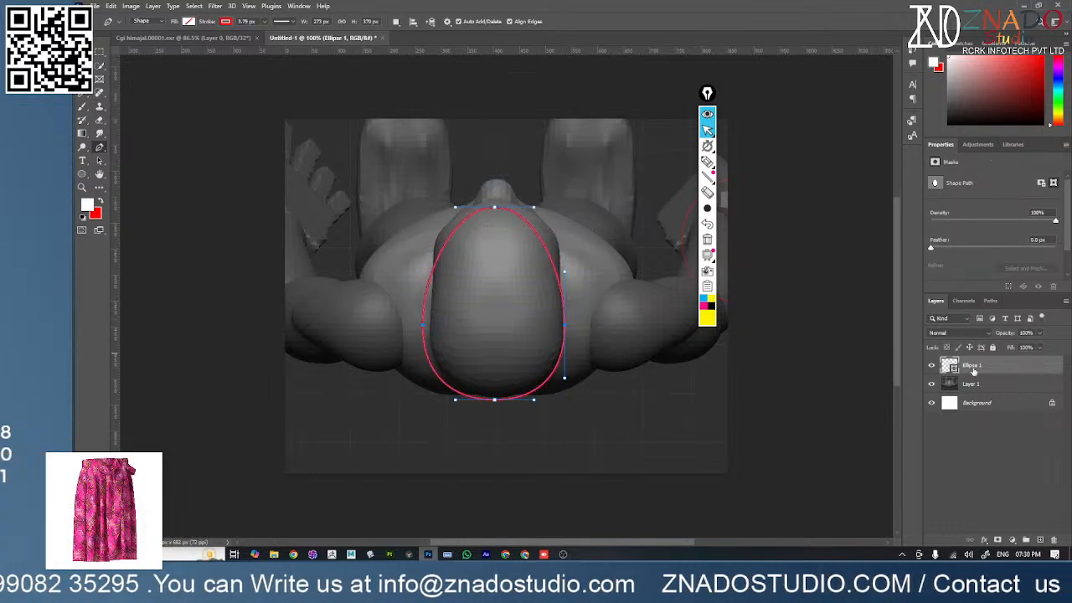
key(v)
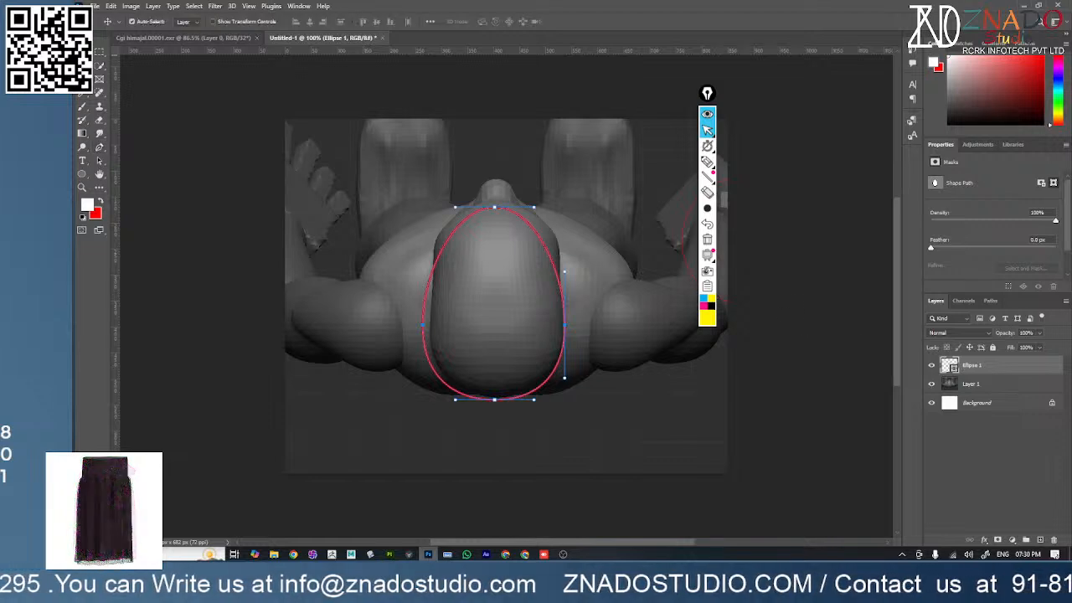
key(Escape)
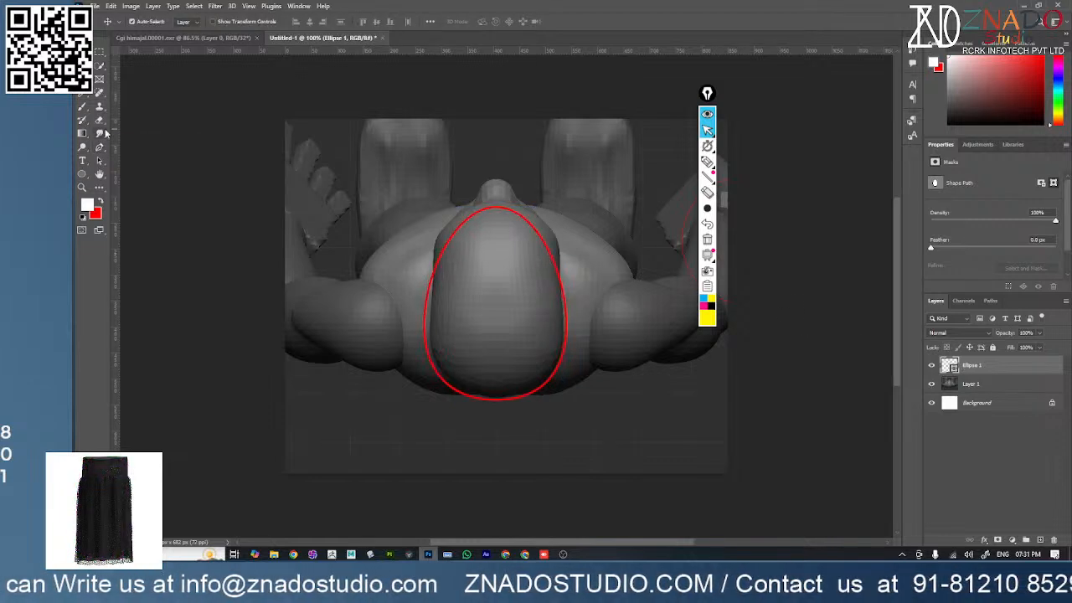
- Nudge the egg outline slightly to the right over the head to align it with the skull
key(Right)
key(Right)
key(Right)
key(Right)
key(Right)
key(Right)
key(Right)
key(Right)
key(Right)
key(Right)
key(Right)
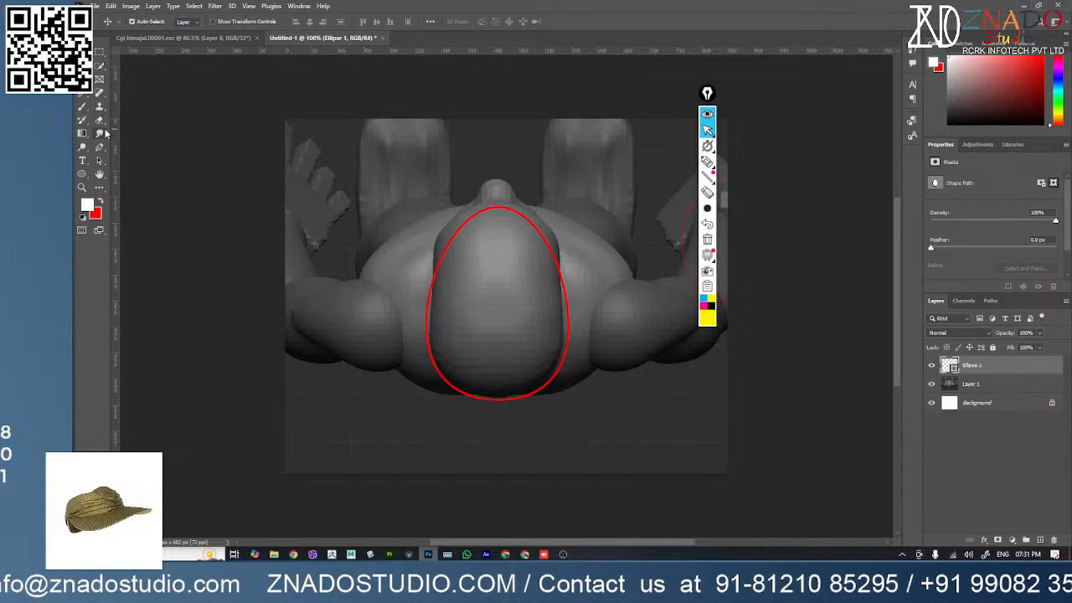
- Switch to ZBrush and adjust the sides of the head with the Move Topological brush, at a draw size of about 251
click(1023, 5)
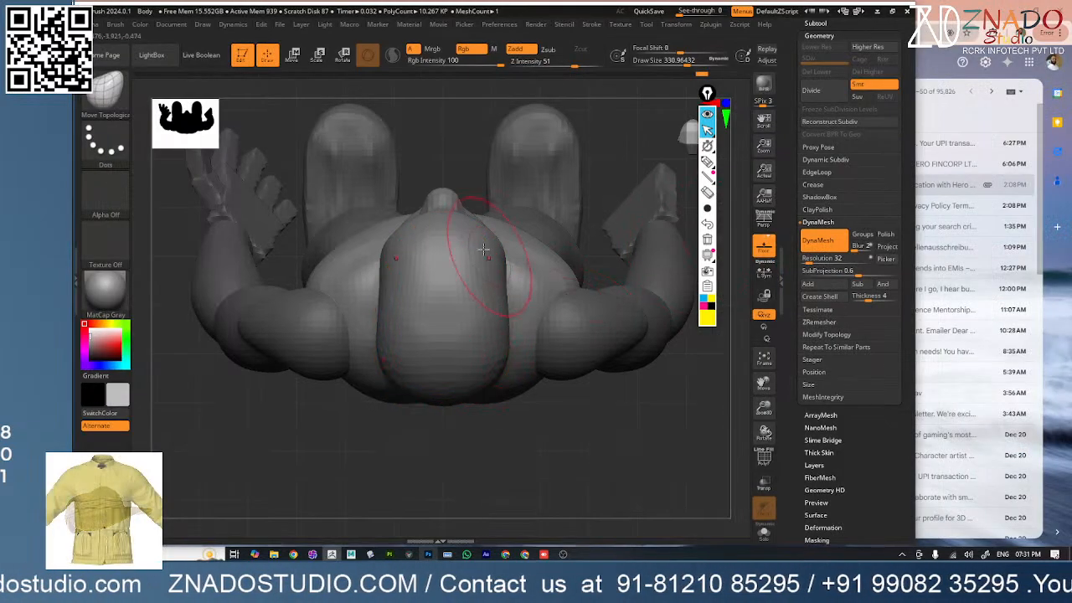
key(space)
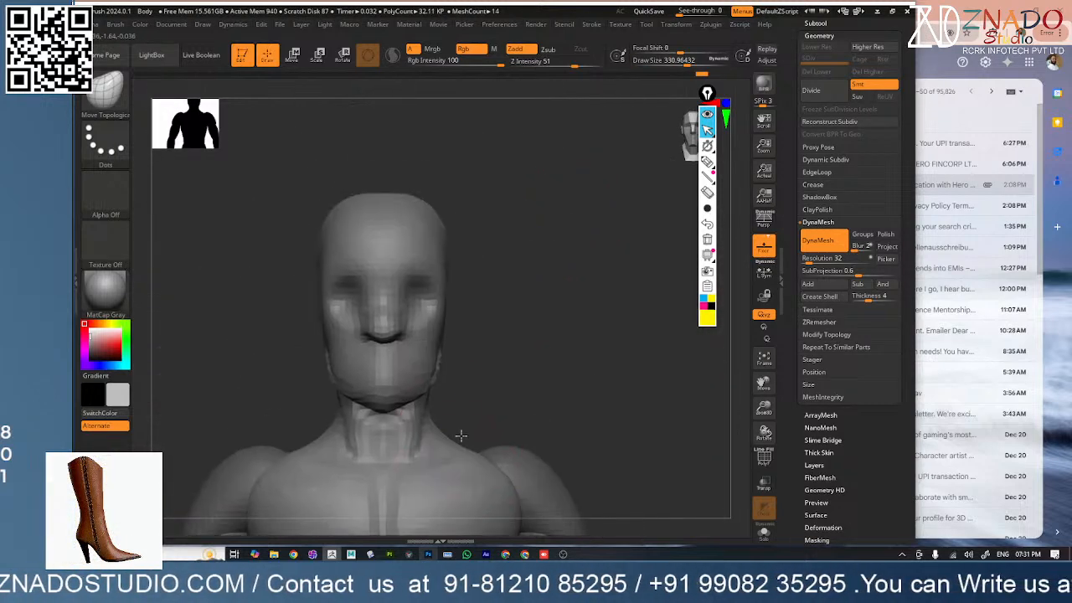
mouse_move(490, 251)
mouse_down()
mouse_move(481, 332)
mouse_move(487, 283)
mouse_up()
key(space)
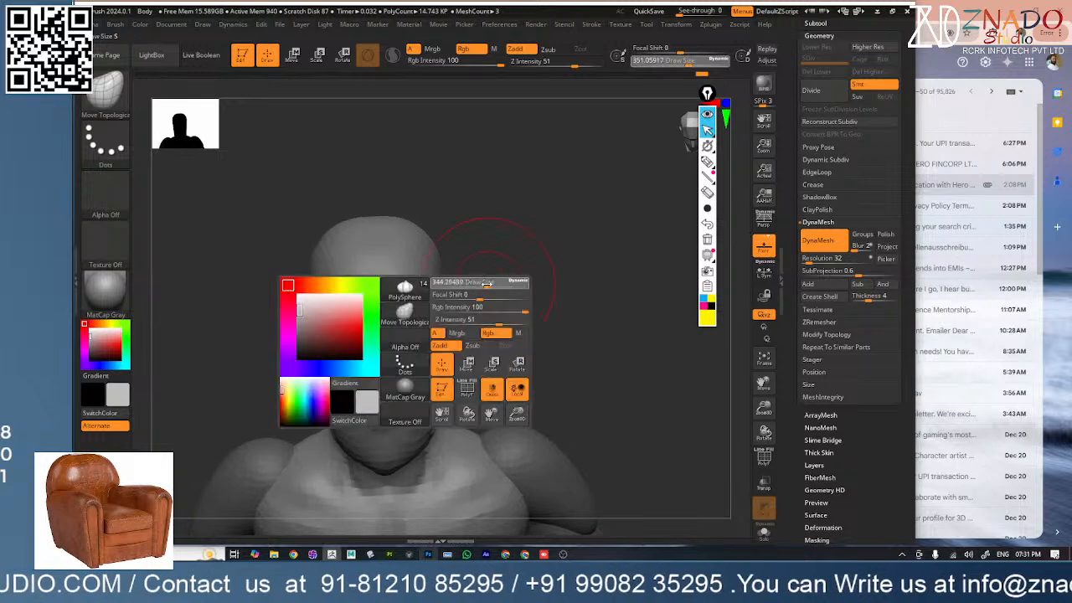
drag(424, 304, 438, 343)
mouse_move(462, 334)
right_down()
mouse_move(427, 338)
mouse_move(489, 317)
mouse_move(480, 339)
right_up()
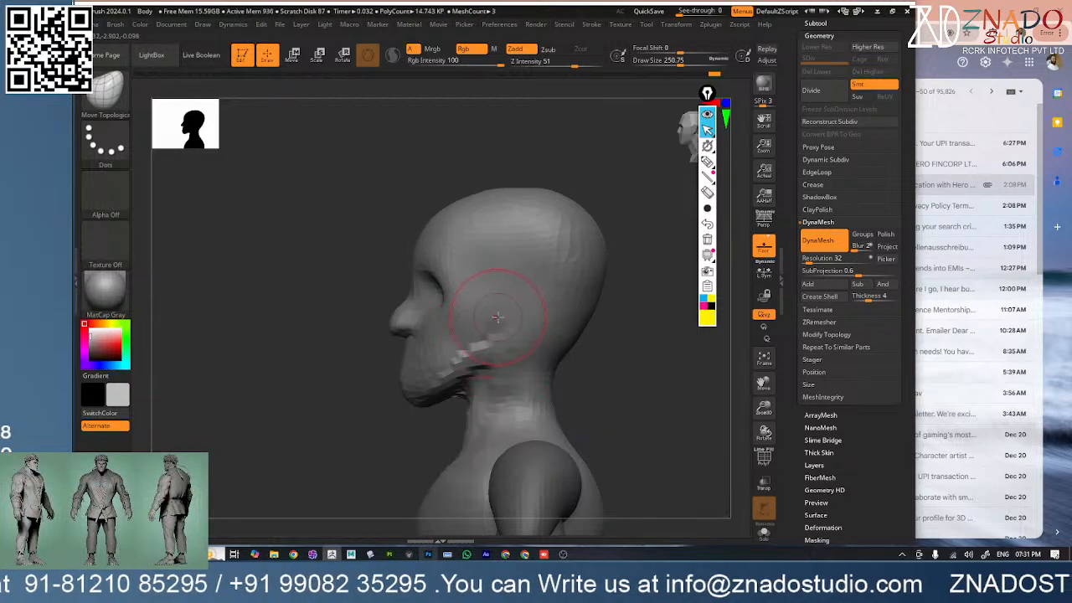
- Build up a cheekbone ridge from below the eye back toward the ear with the ClayTubes brush at a draw size of about 116
key(b)
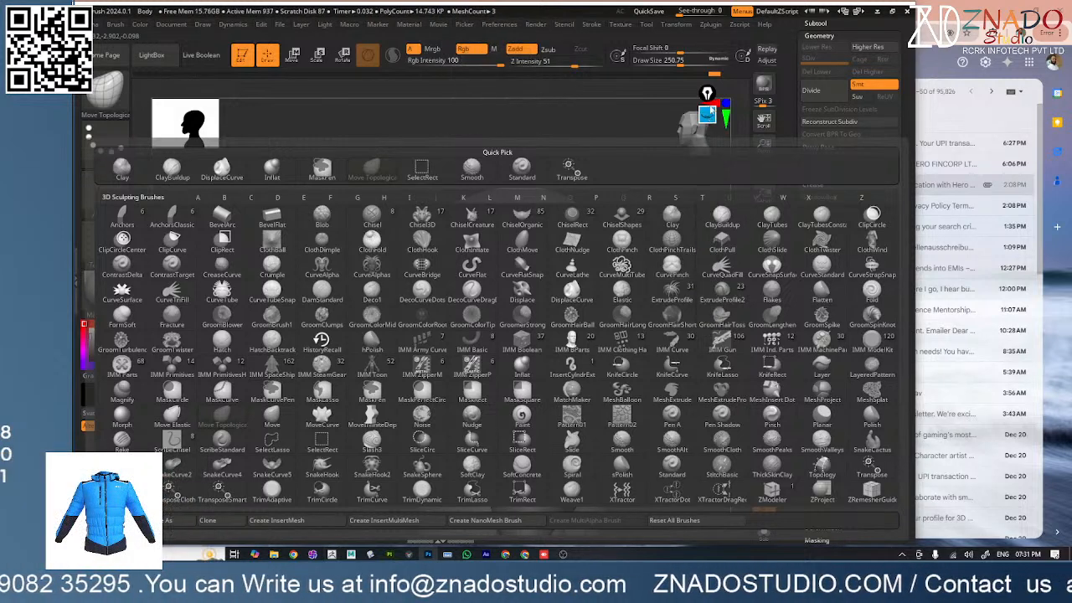
click(768, 217)
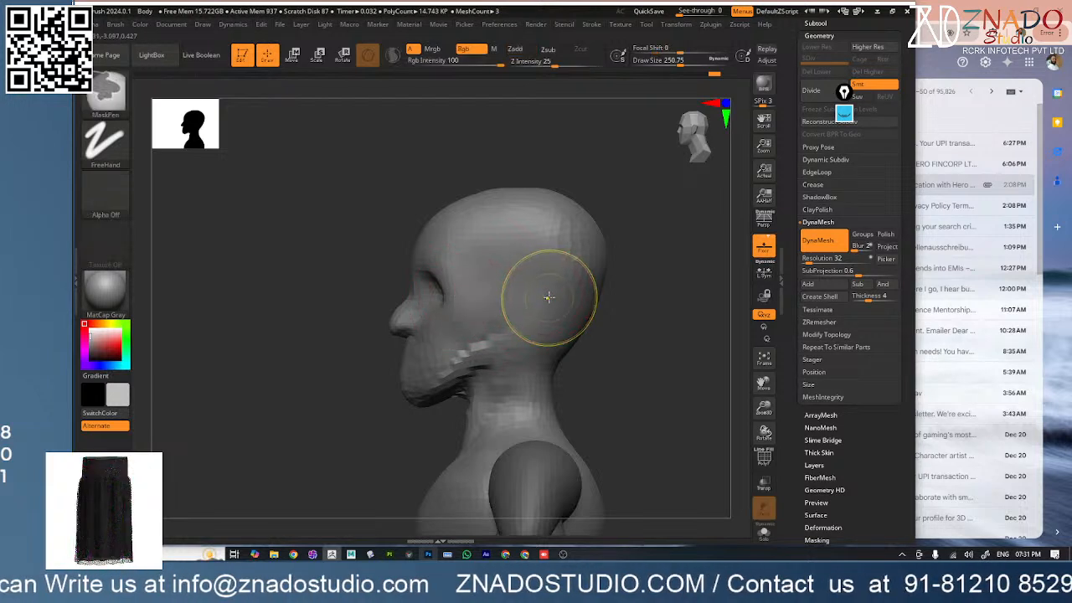
key(space)
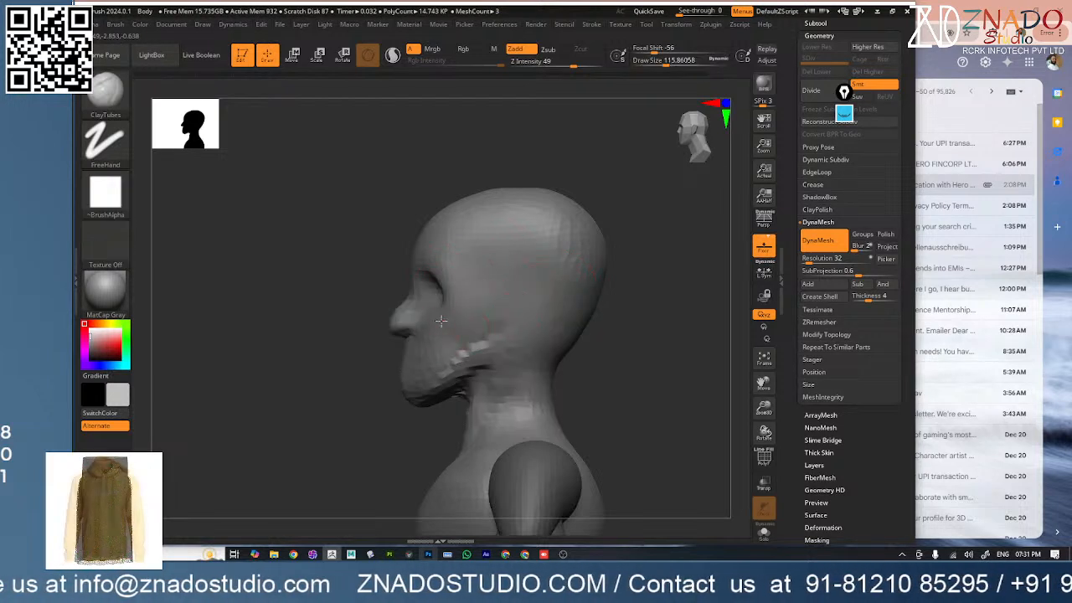
drag(448, 334, 438, 324)
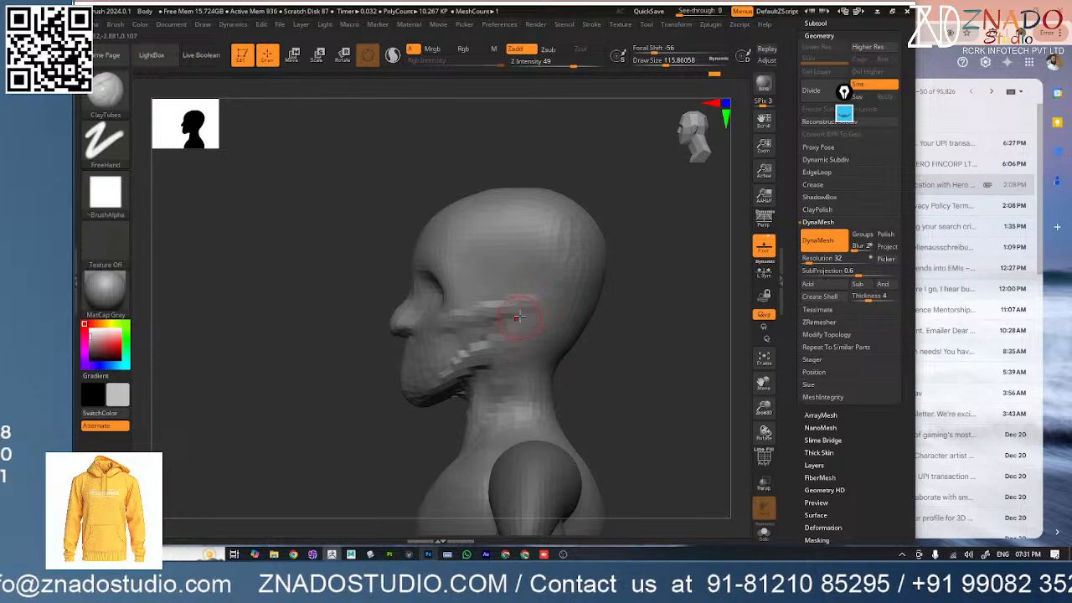
shift+right_drag(508, 308, 513, 346)
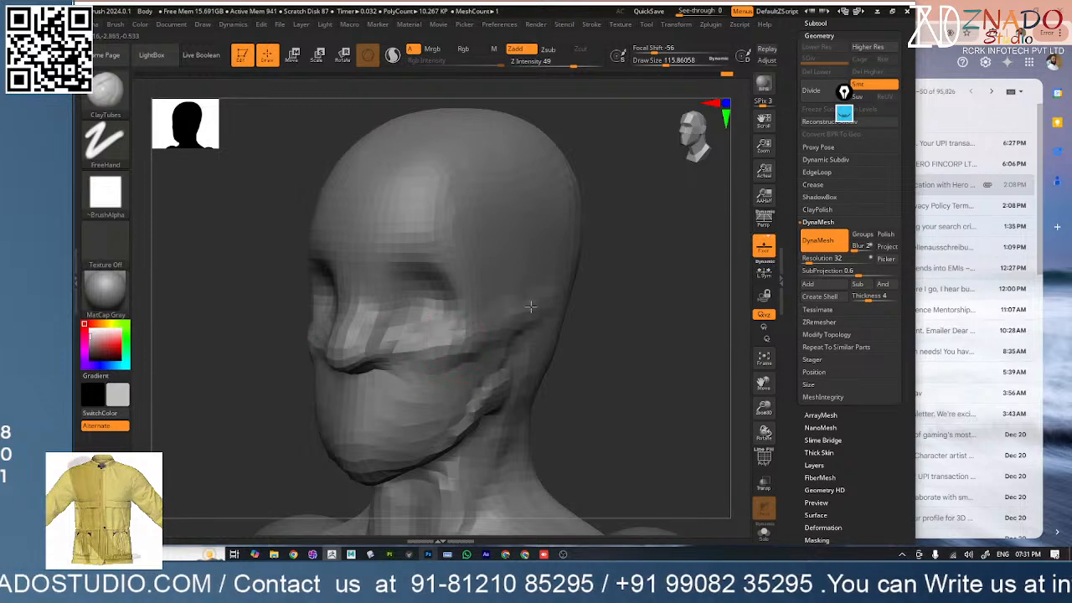
right_drag(550, 304, 516, 321)
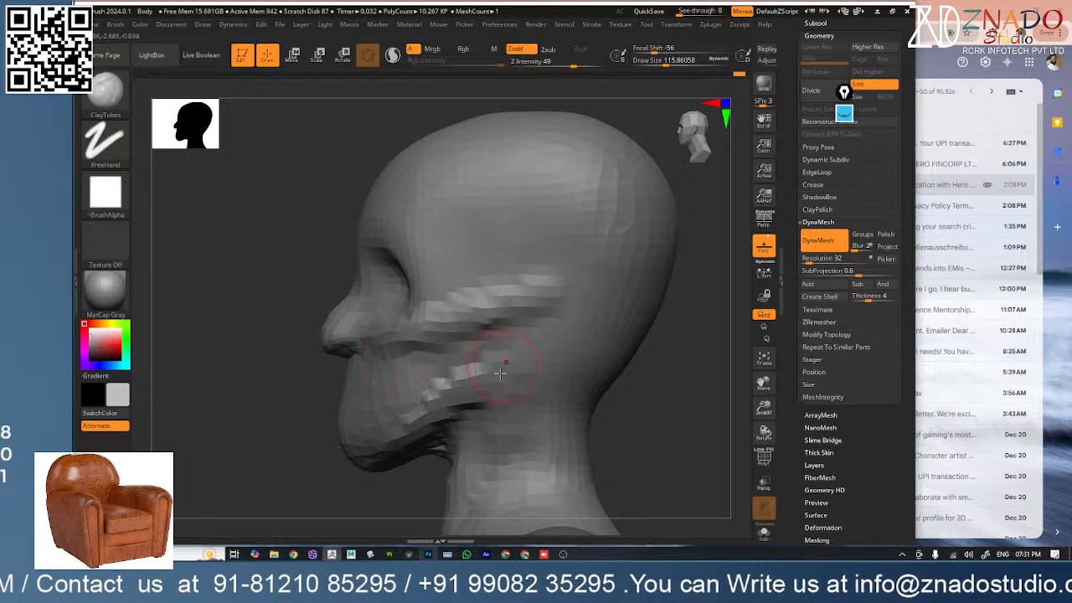
- Adjust the jaw corner and side of the face with the Move Topological brush, using draw sizes of about 207 and 154
key(b)
key(m)
key(t)
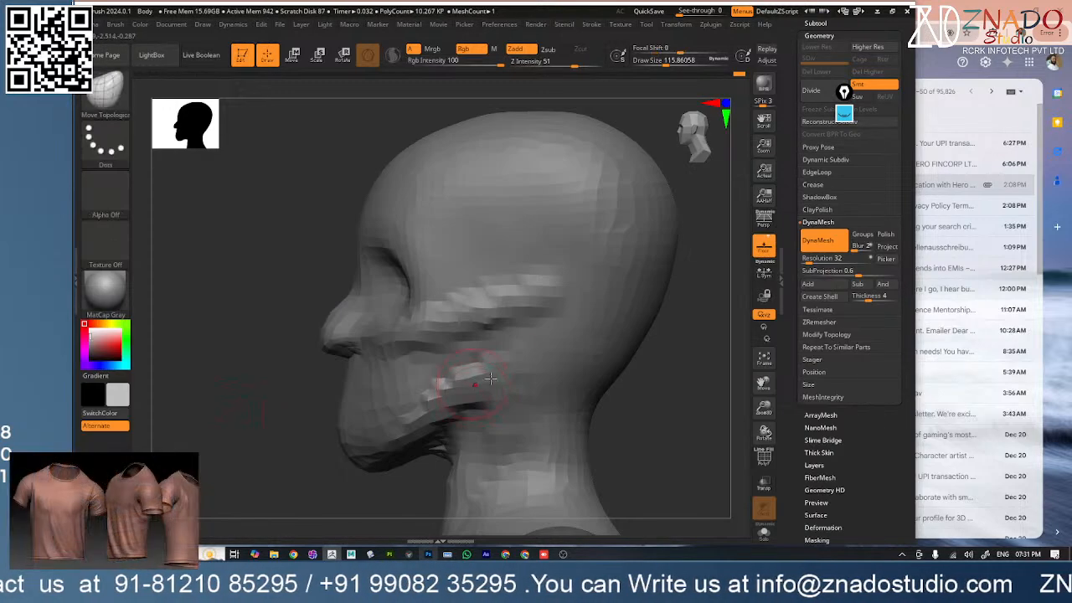
key(space)
drag(512, 345, 511, 345)
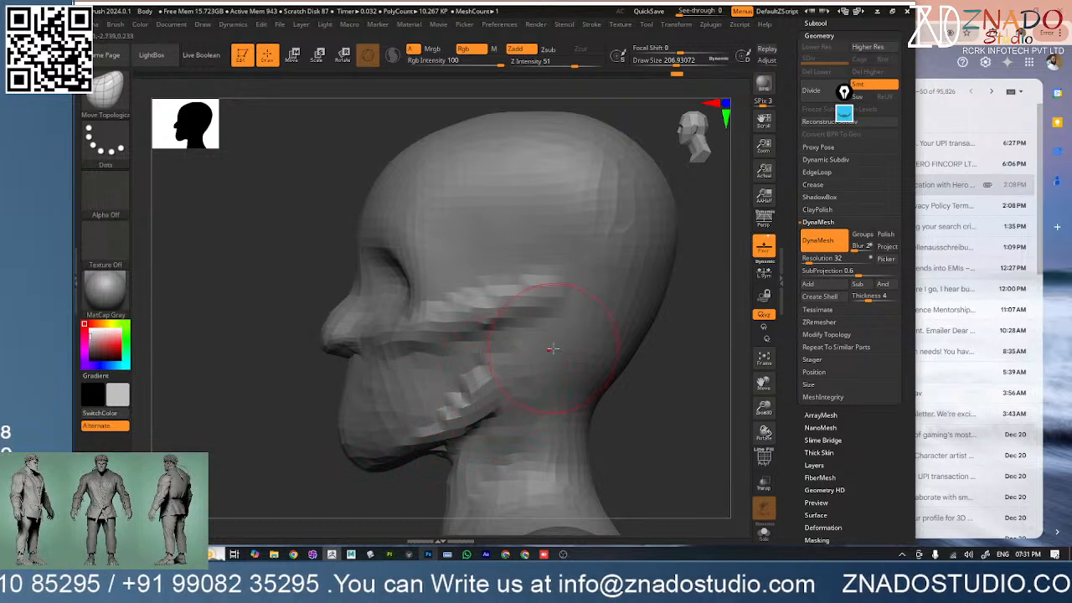
ctrl+right_drag(598, 311, 519, 351)
mouse_move(519, 352)
right_down()
mouse_move(541, 357)
mouse_move(583, 310)
right_up()
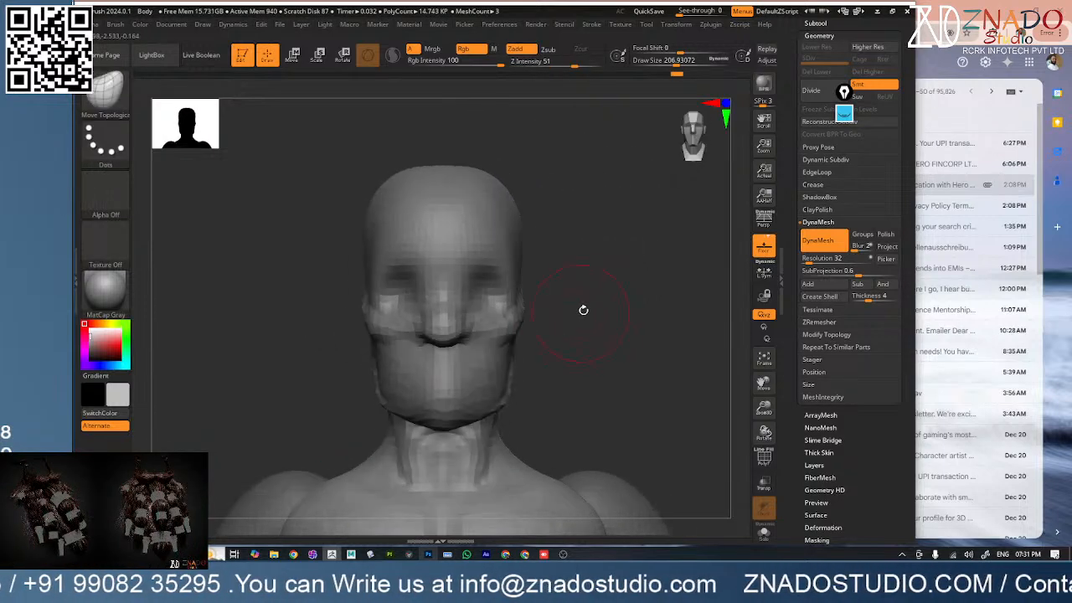
key(space)
mouse_move(584, 309)
mouse_down()
mouse_move(568, 307)
mouse_move(581, 308)
mouse_up()
right_drag(551, 321, 468, 318)
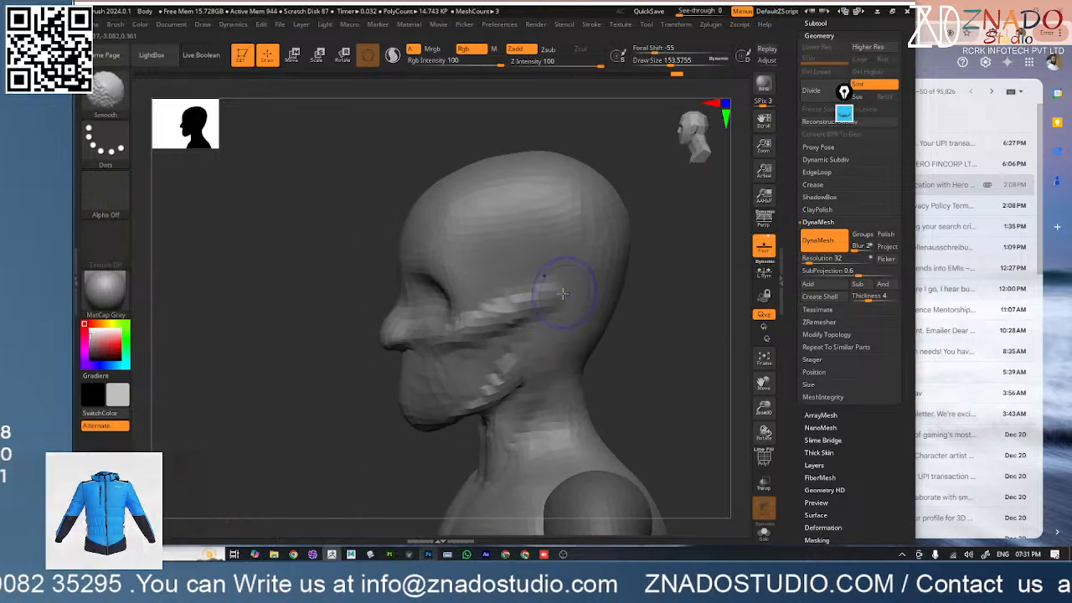
- Smooth the cheekbone and jaw ridges, undoing a stroke and lowering the Smooth brush intensity to 15
shift+drag(527, 308, 471, 342)
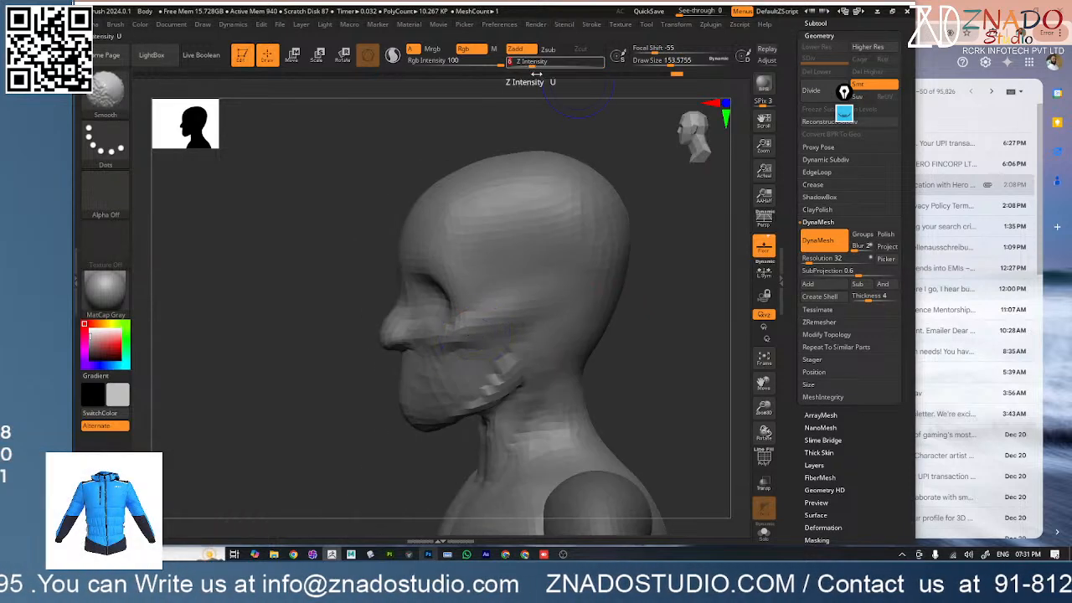
key(shift)
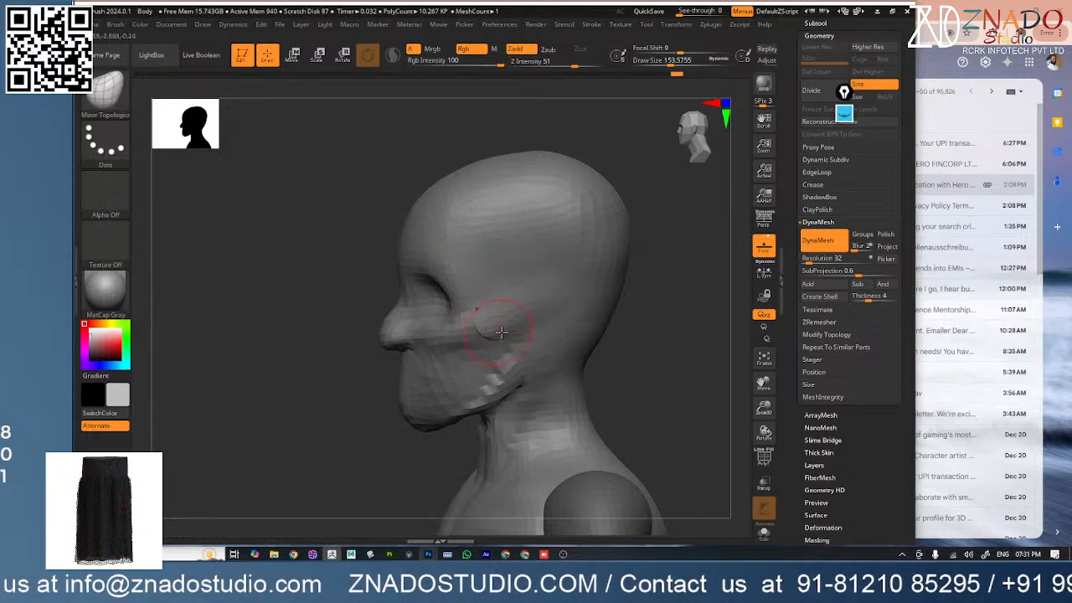
key(ctrl+z)
key(shift)
shift+drag(452, 404, 501, 302)
mouse_move(548, 277)
right_down()
mouse_move(562, 297)
mouse_move(575, 292)
mouse_move(542, 311)
right_up()
- Flatten the temple and side of the head with the hPolish brush at a draw size of about 154
key(b)
key(h)
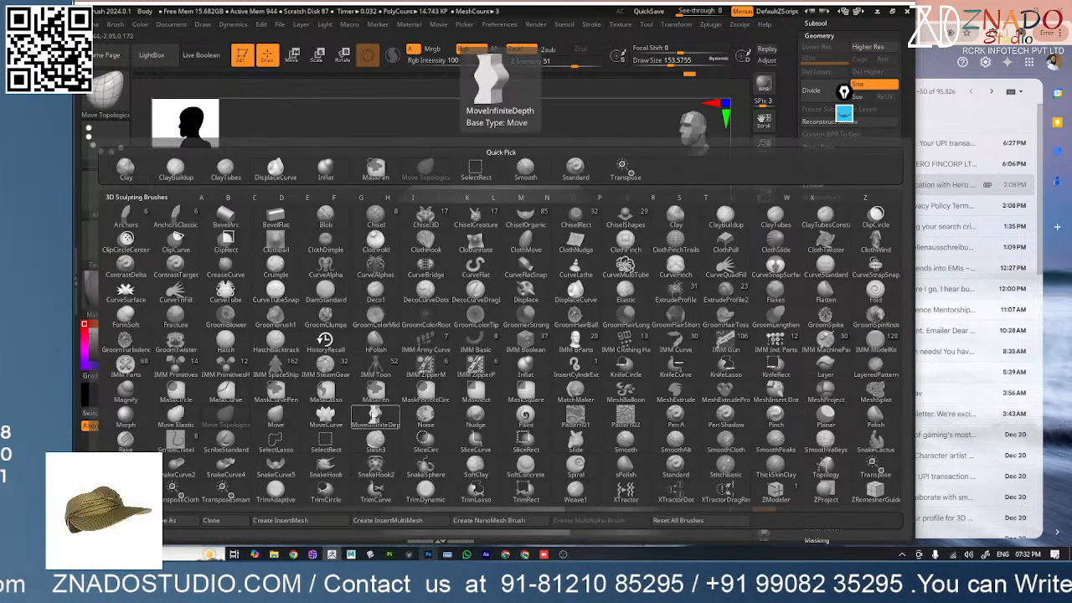
key(p)
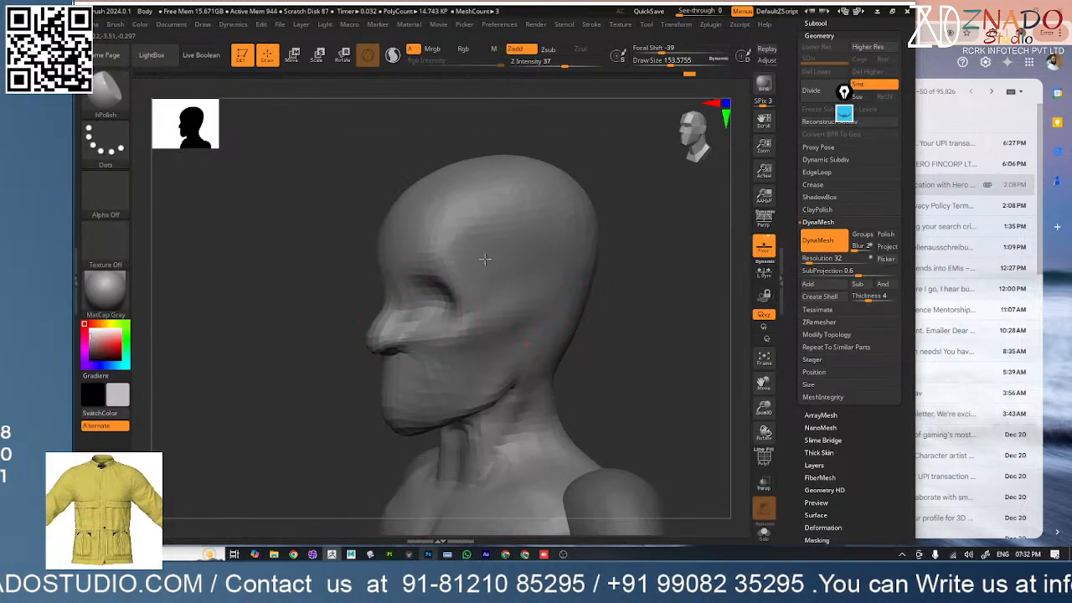
mouse_move(484, 259)
right_down()
mouse_move(502, 303)
mouse_move(538, 307)
mouse_move(484, 327)
right_up()
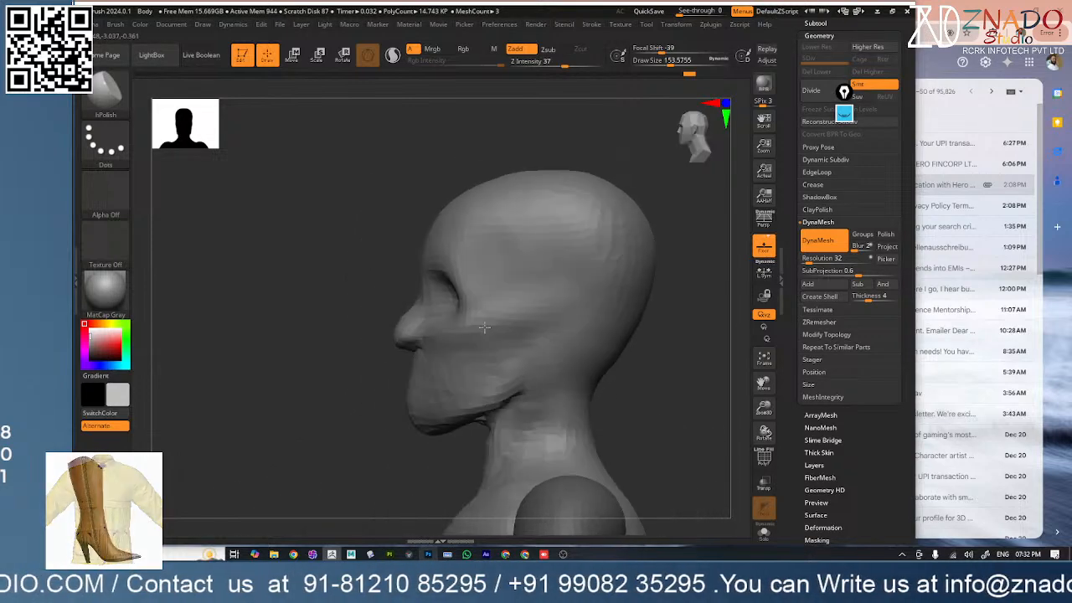
- Add volume to the back of the skull with the Inflat brush at a draw size of about 372, smoothing the result
key(b)
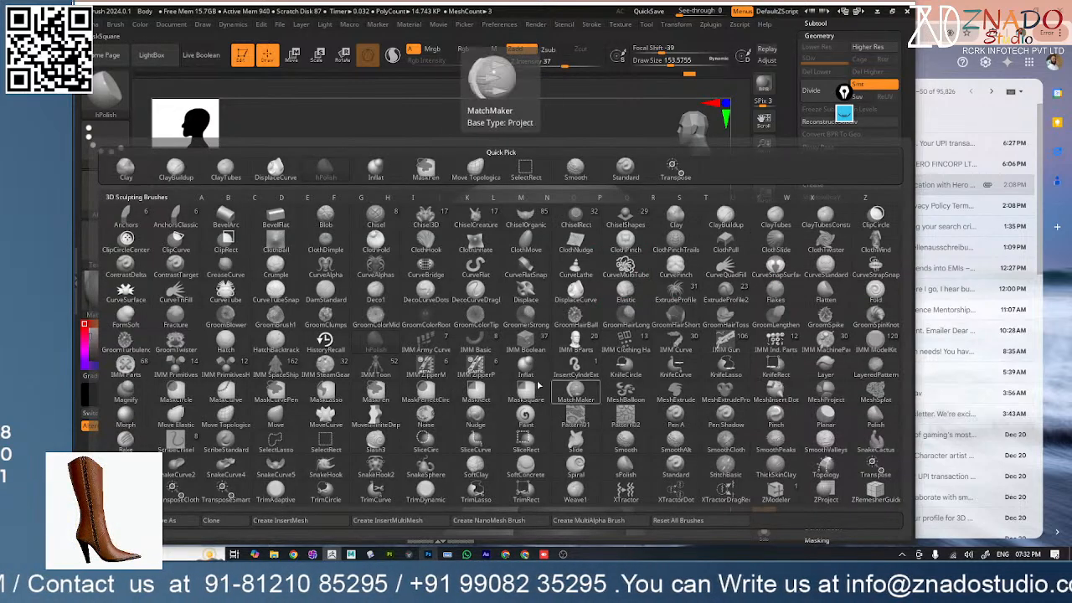
click(525, 368)
key(space)
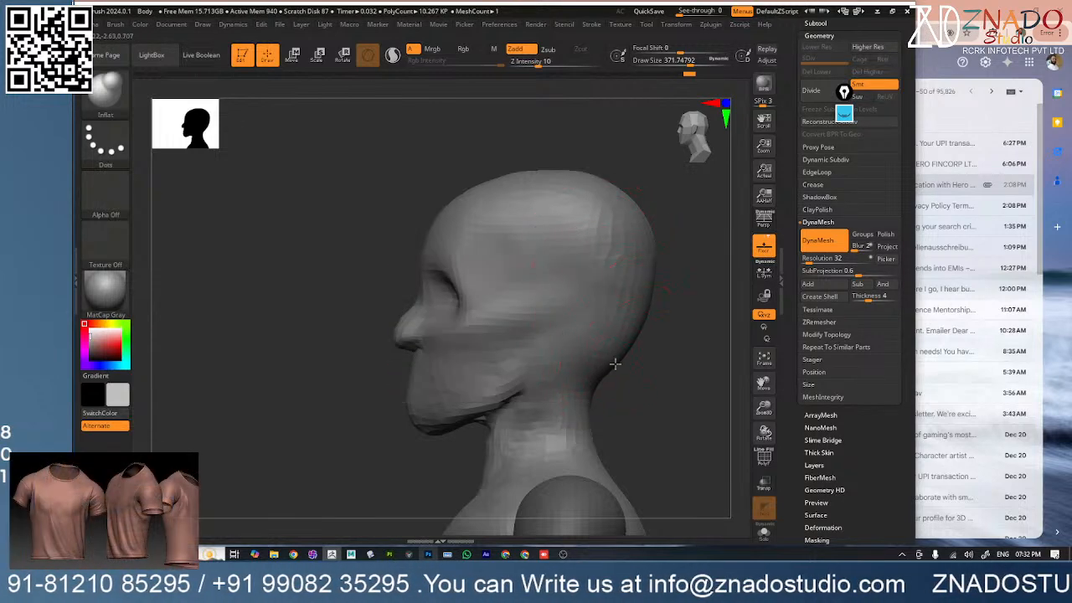
mouse_move(708, 288)
mouse_down()
mouse_move(674, 279)
mouse_move(669, 312)
mouse_up()
mouse_move(606, 293)
right_down()
mouse_move(658, 277)
mouse_move(627, 296)
right_up()
mouse_move(620, 295)
mouse_down()
mouse_move(589, 376)
mouse_move(605, 369)
mouse_up()
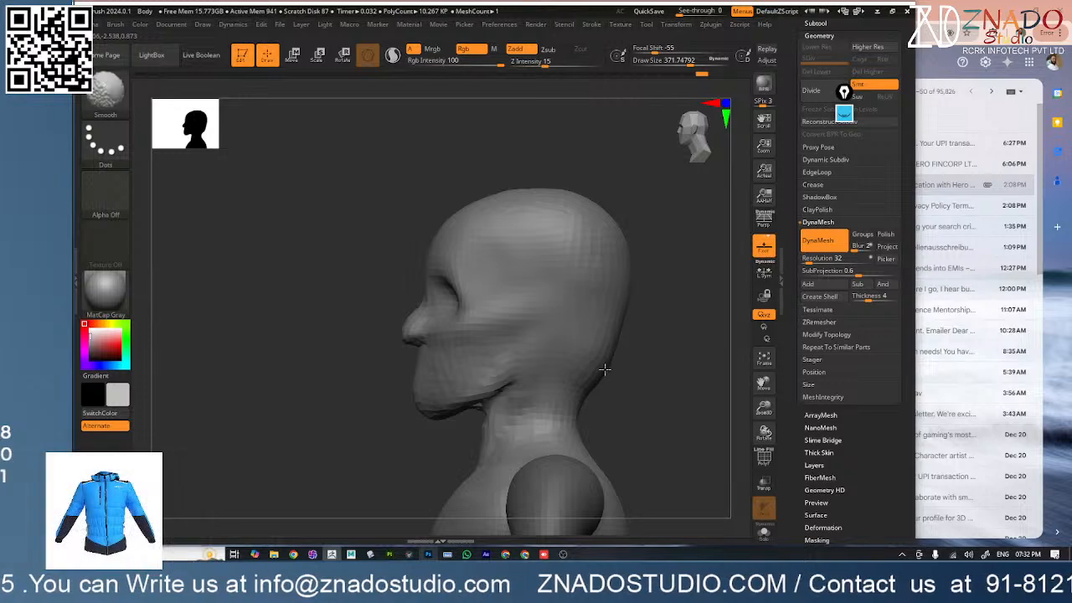
- Refine the jaw corner with the Move Topological brush at a draw size of about 286
mouse_move(638, 312)
right_down()
mouse_move(611, 333)
mouse_move(627, 318)
mouse_move(607, 254)
mouse_move(578, 292)
mouse_move(511, 331)
mouse_move(601, 304)
mouse_move(591, 282)
right_up()
key(space)
key(b)
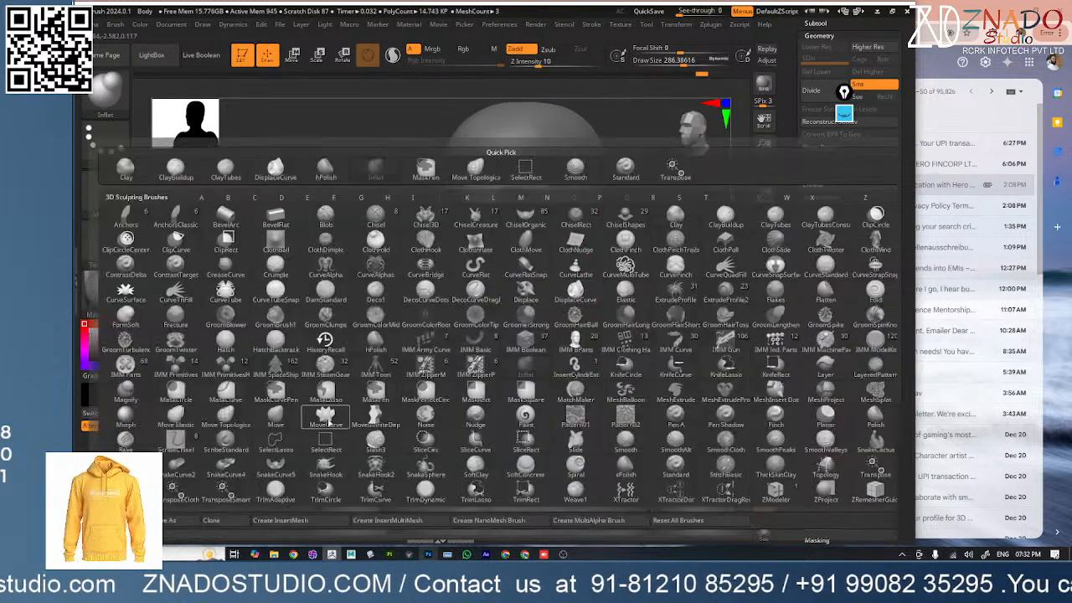
click(224, 419)
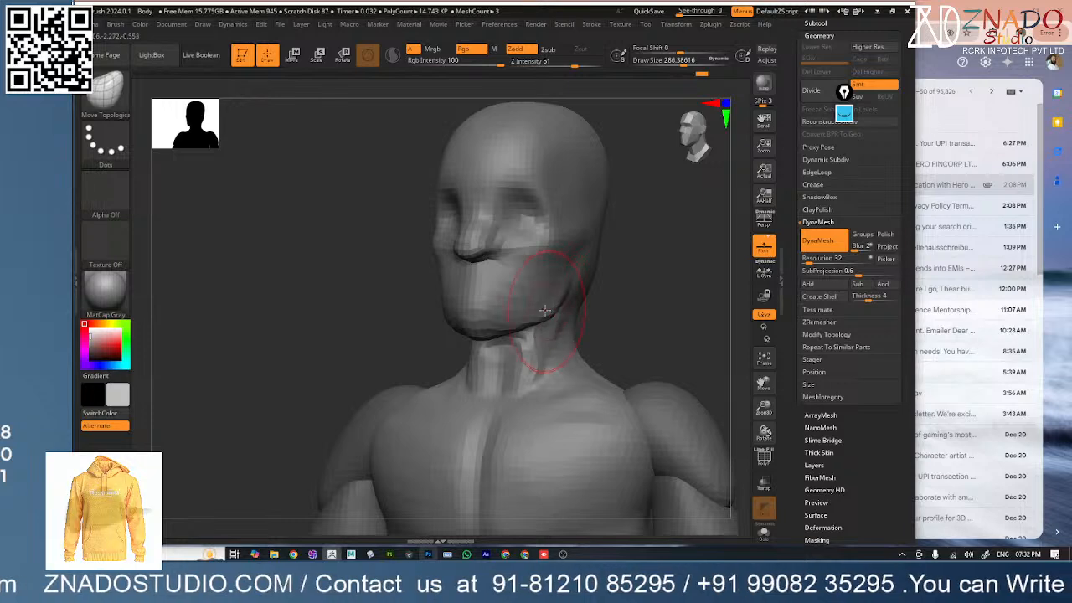
right_drag(556, 309, 567, 288)
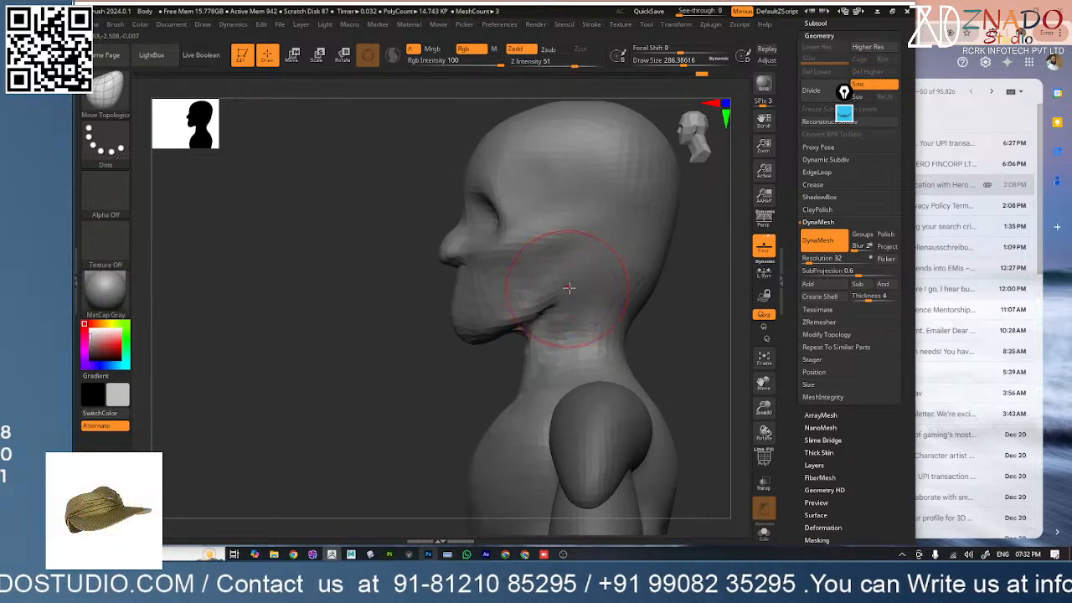
- Carve the crease under the jawline with the DamStandard brush at a draw size of about 132 and smooth it
key(b)
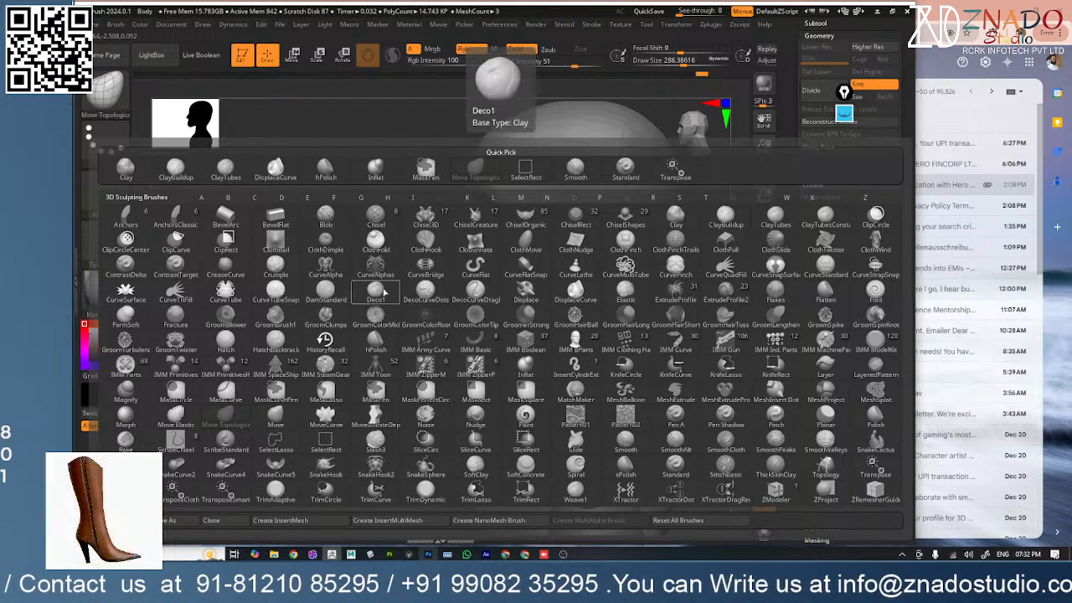
click(326, 288)
key(space)
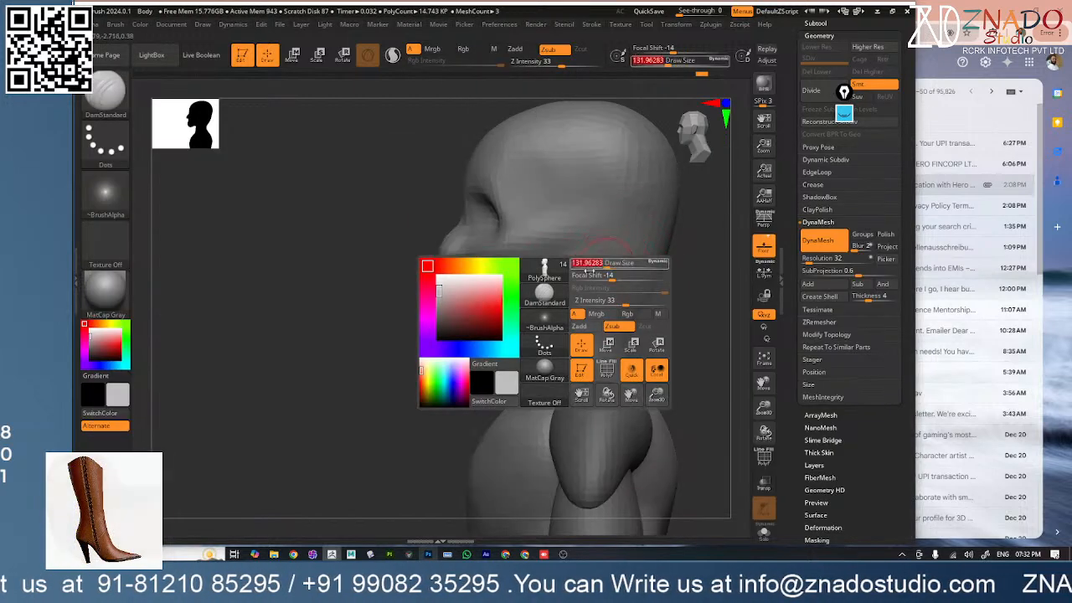
mouse_move(514, 366)
mouse_down()
mouse_move(593, 286)
mouse_move(517, 359)
mouse_move(586, 268)
mouse_move(627, 241)
mouse_up()
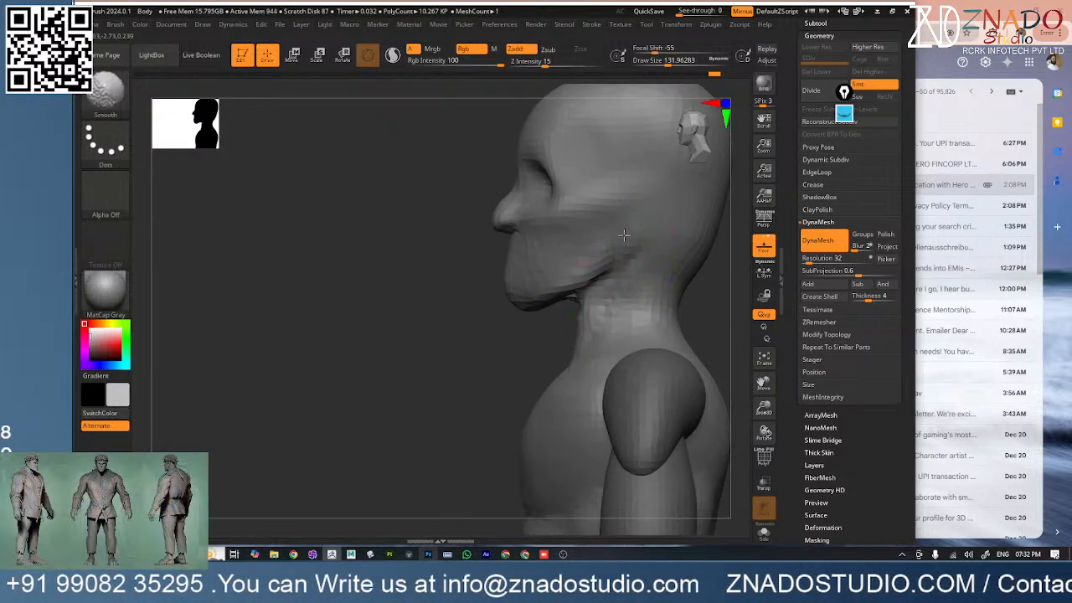
- Build up the jaw corner with the Clay brush at a draw size of about 207 and smooth the jawline
key(b)
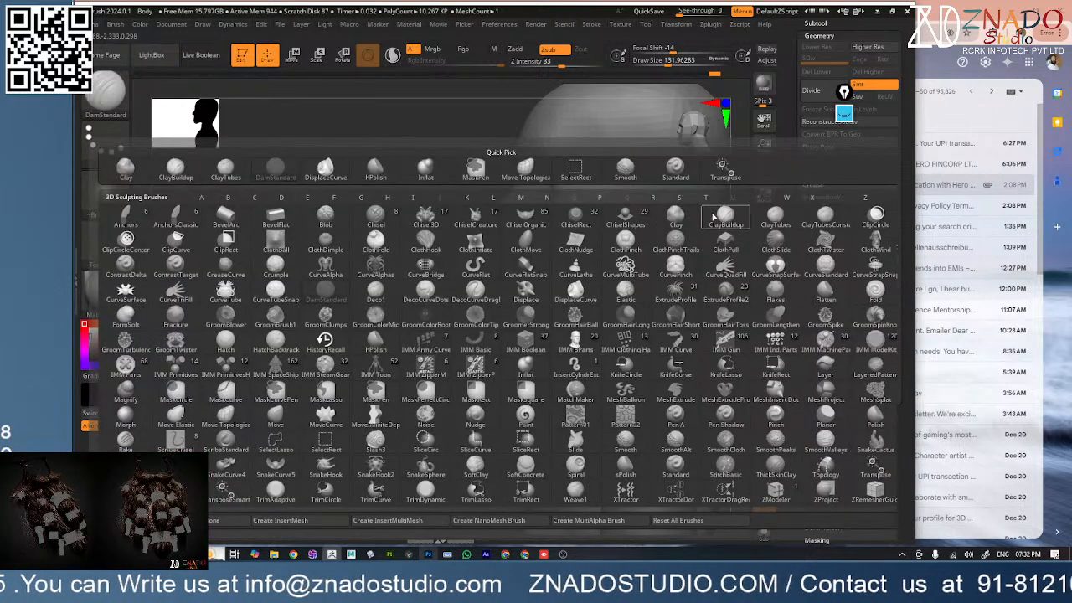
click(675, 219)
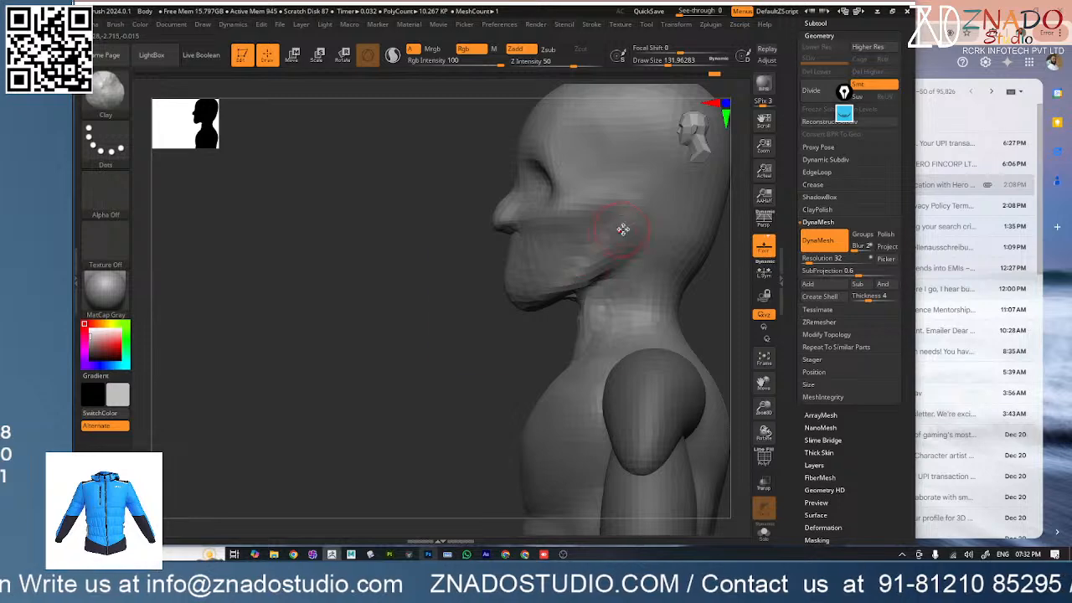
key(space)
key(shift)
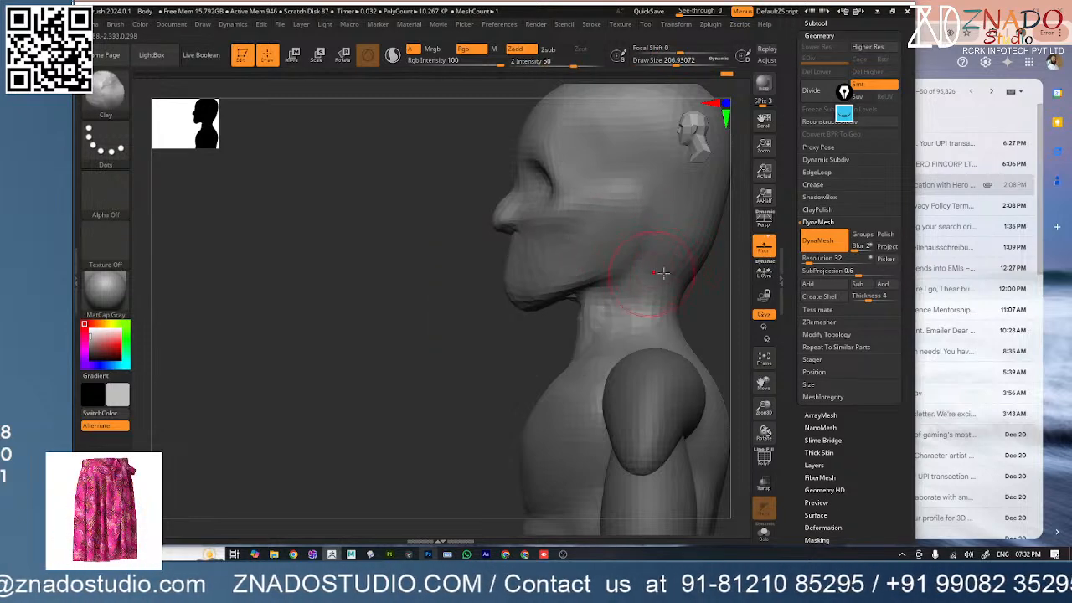
ctrl+right_drag(663, 273, 606, 324)
key(f)
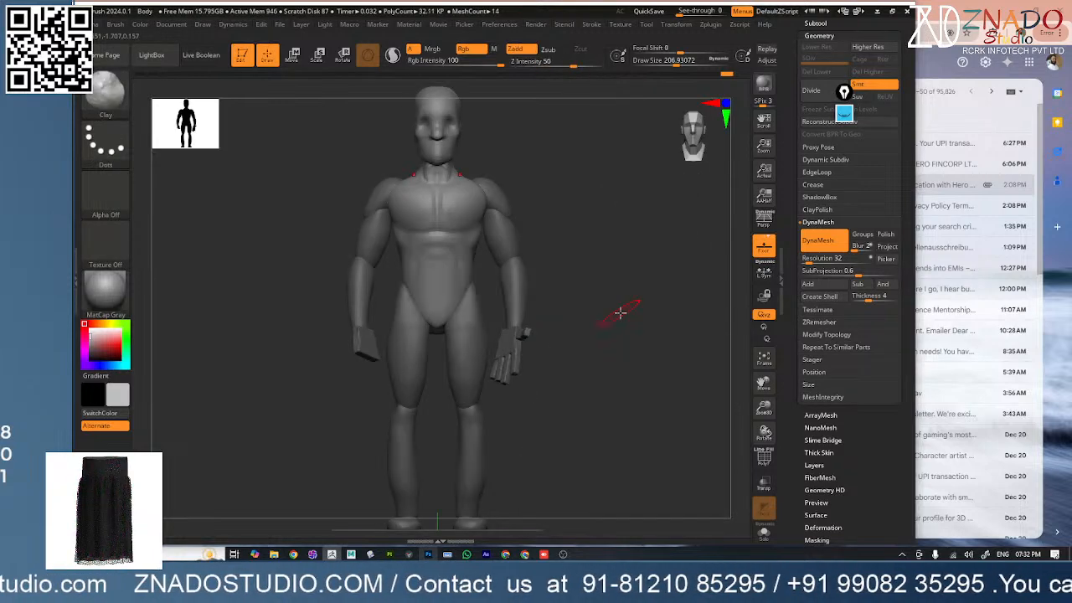
mouse_move(543, 371)
alt+mouse_down()
mouse_move(548, 383)
mouse_move(548, 358)
mouse_move(555, 381)
mouse_move(502, 354)
mouse_move(558, 301)
mouse_move(565, 352)
mouse_move(612, 355)
mouse_move(590, 313)
alt+mouse_up()
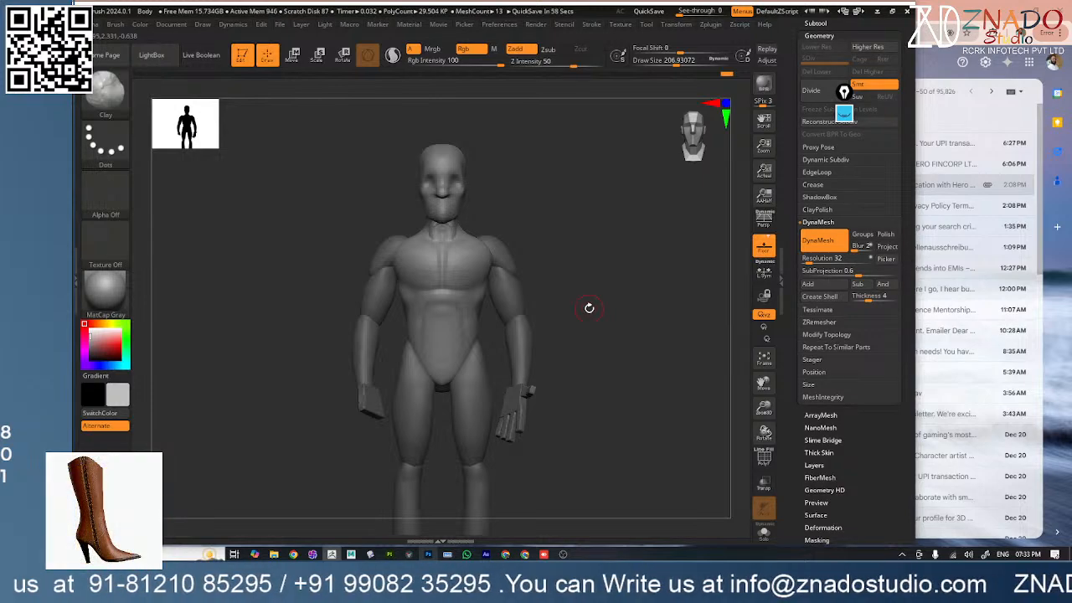
mouse_move(684, 11)
mouse_down()
mouse_move(705, 10)
mouse_move(678, 11)
mouse_up()
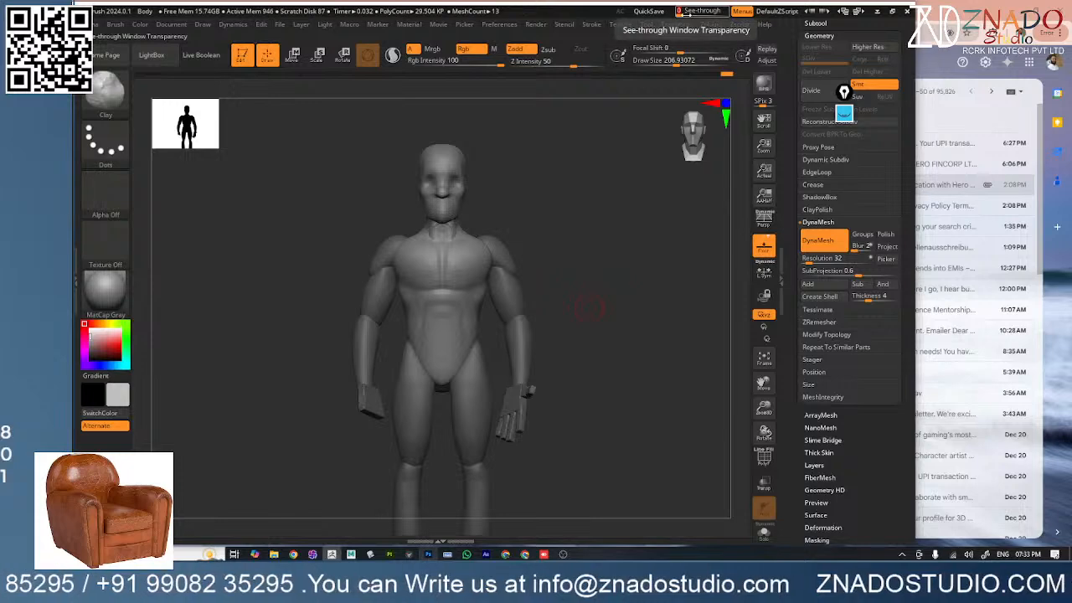
click(525, 555)
click(402, 10)
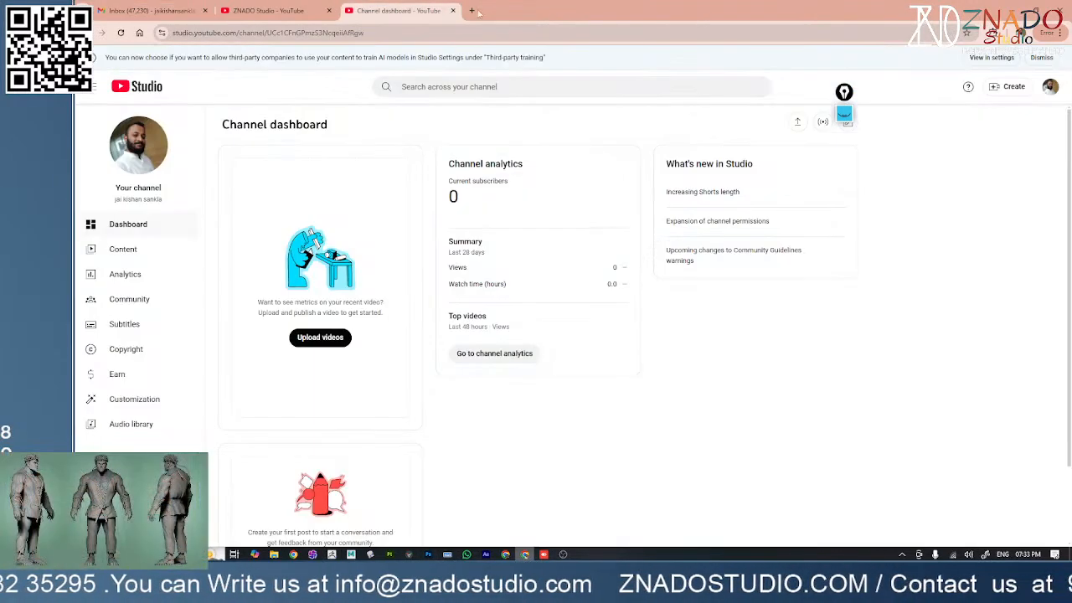
click(471, 10)
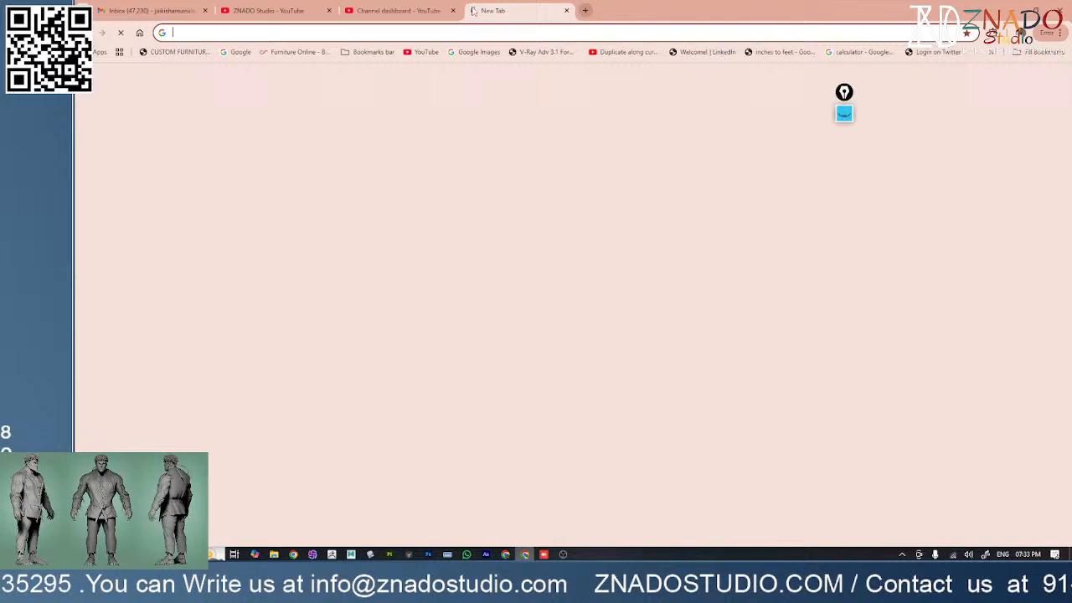
click(312, 32)
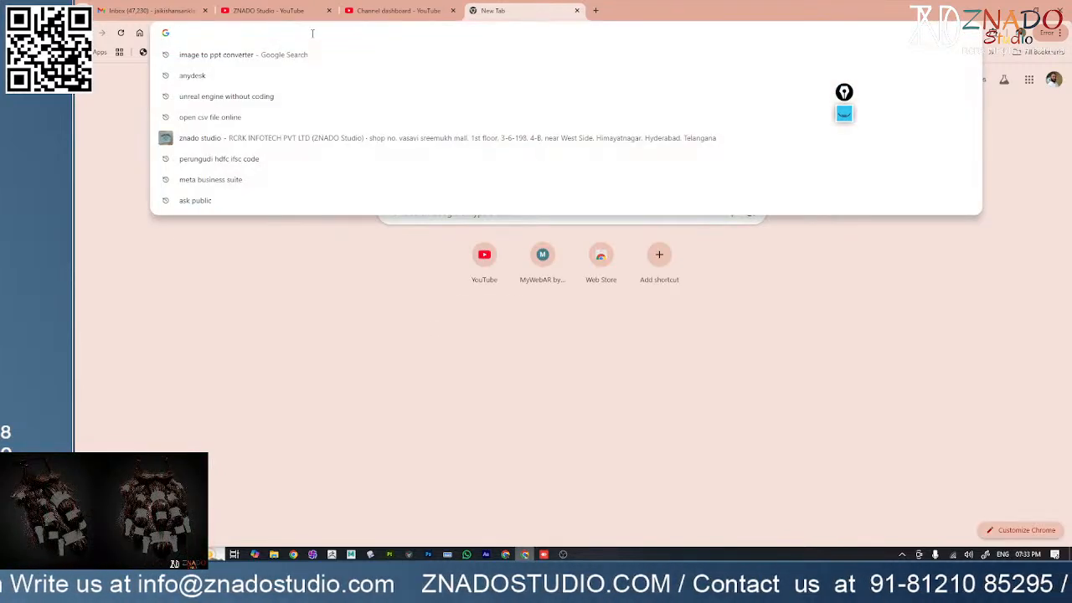
text(hea)
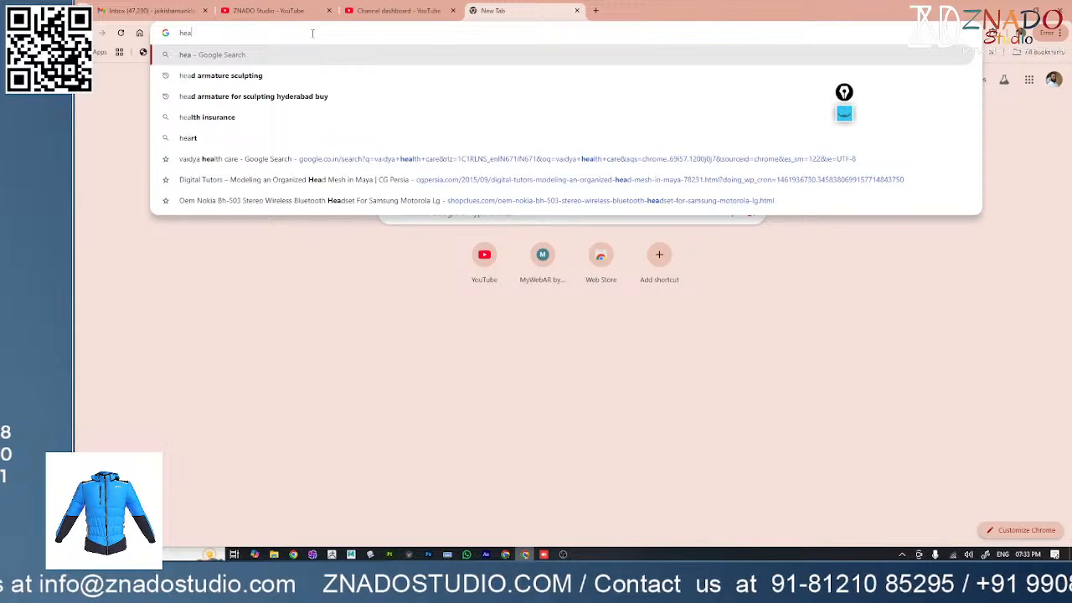
key(BackSpace)
key(BackSpace)
key(BackSpace)
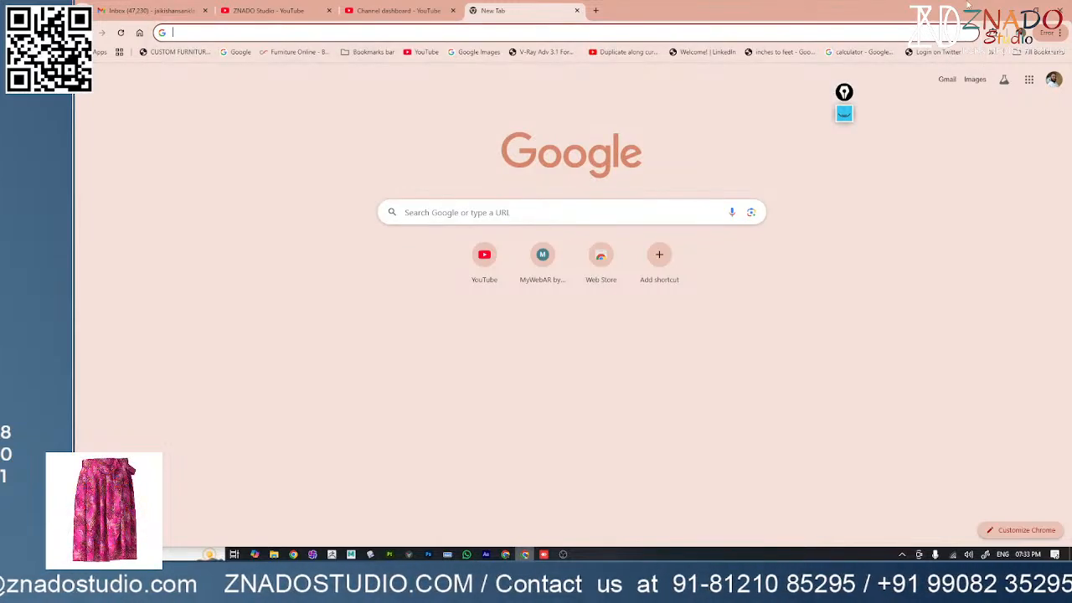
- Switch to File Explorer and look through the Projects folder on the D: drive for a suitable project
click(274, 554)
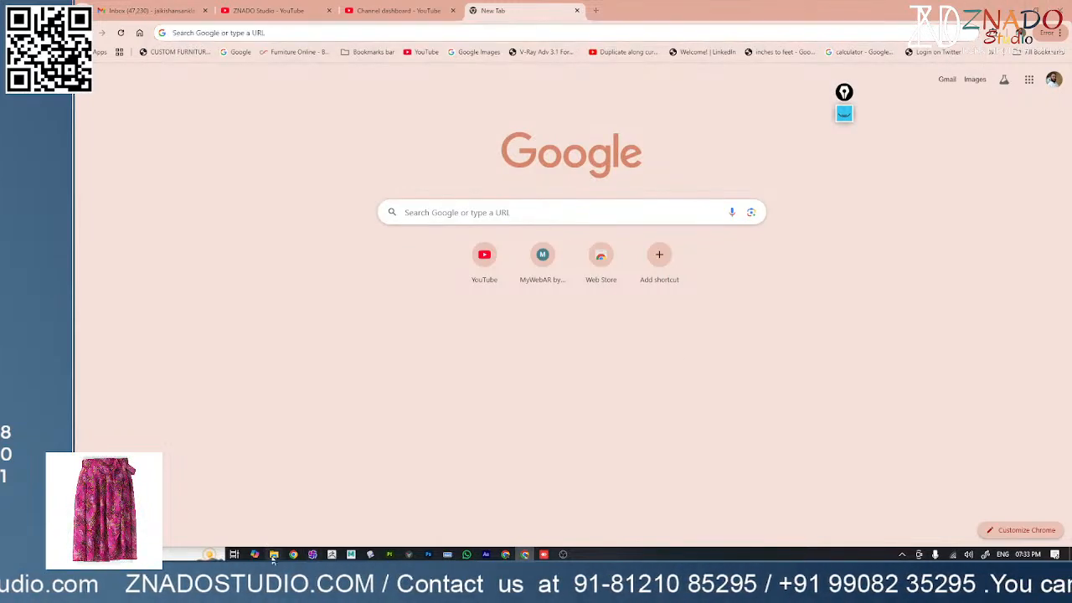
click(253, 513)
click(107, 219)
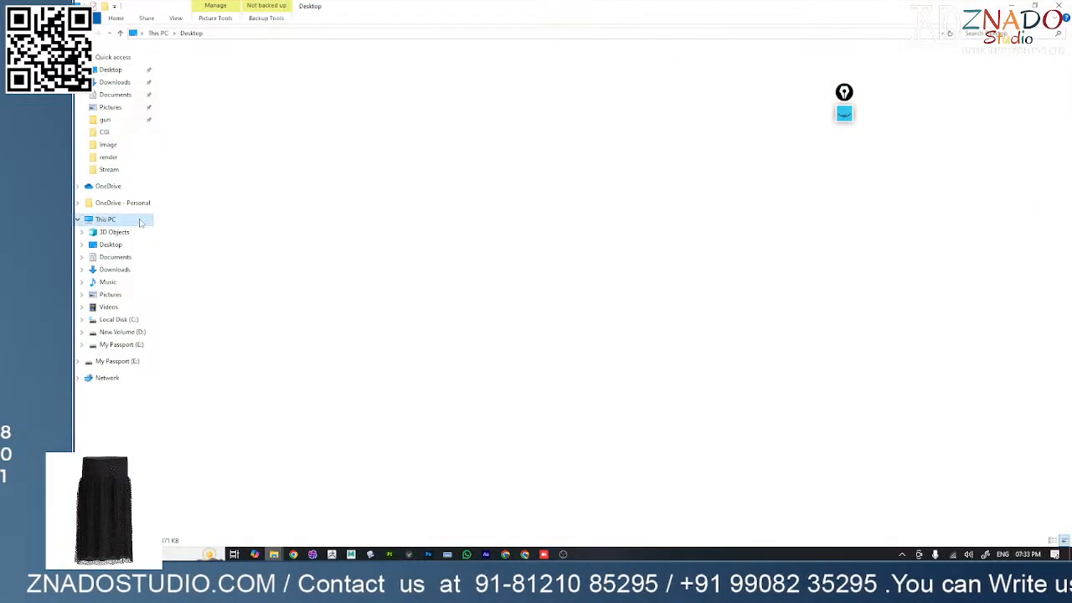
double_click(417, 147)
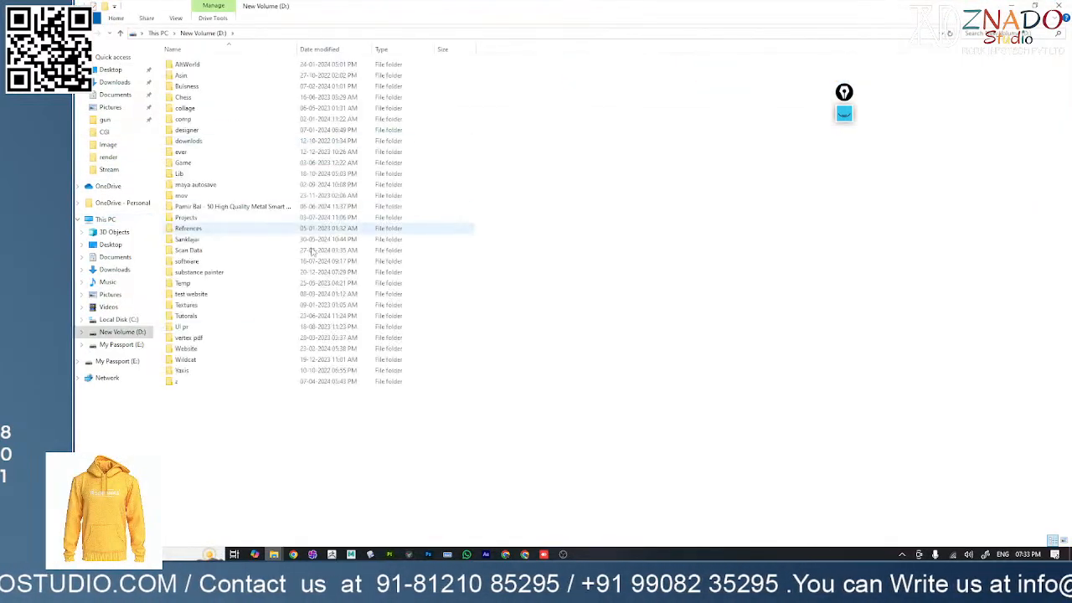
click(193, 219)
double_click(194, 220)
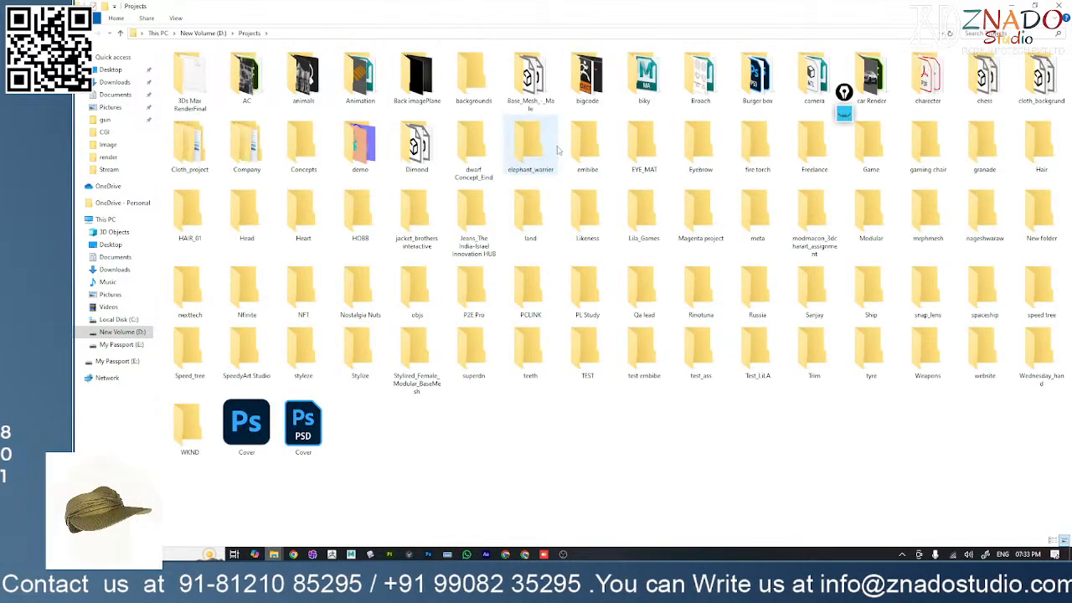
key(f)
key(f)
key(f)
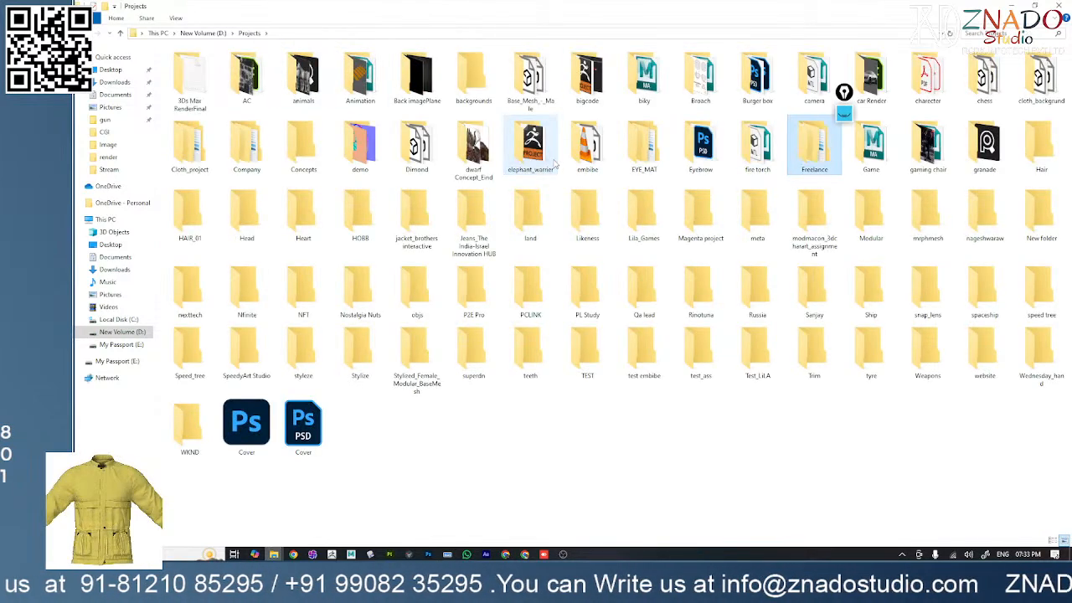
key(f)
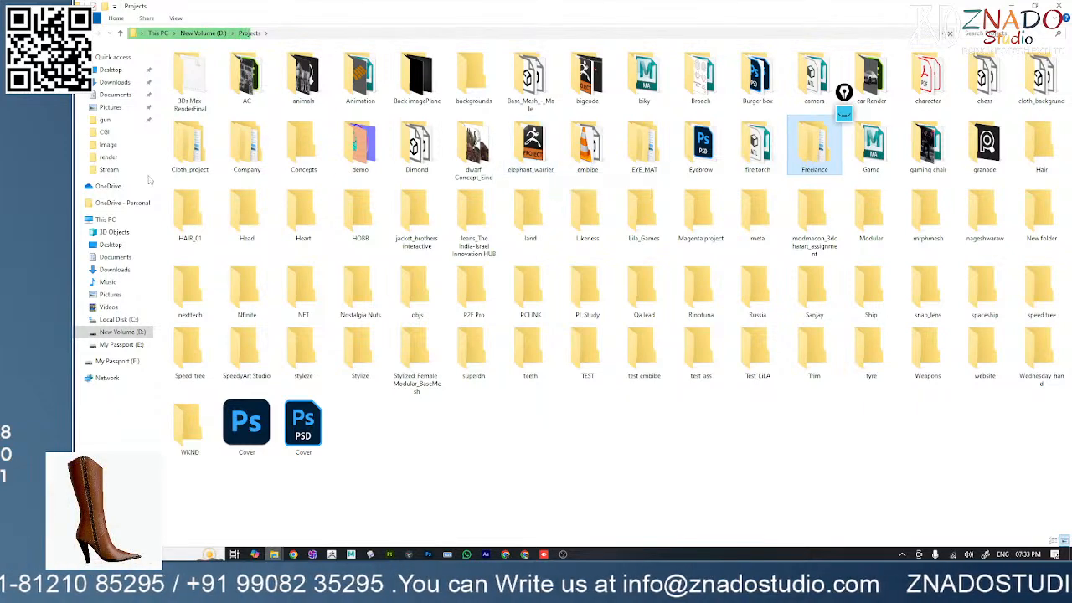
- Look in the Femail folder on the My Passport (E:) drive for a head project
click(105, 219)
double_click(452, 147)
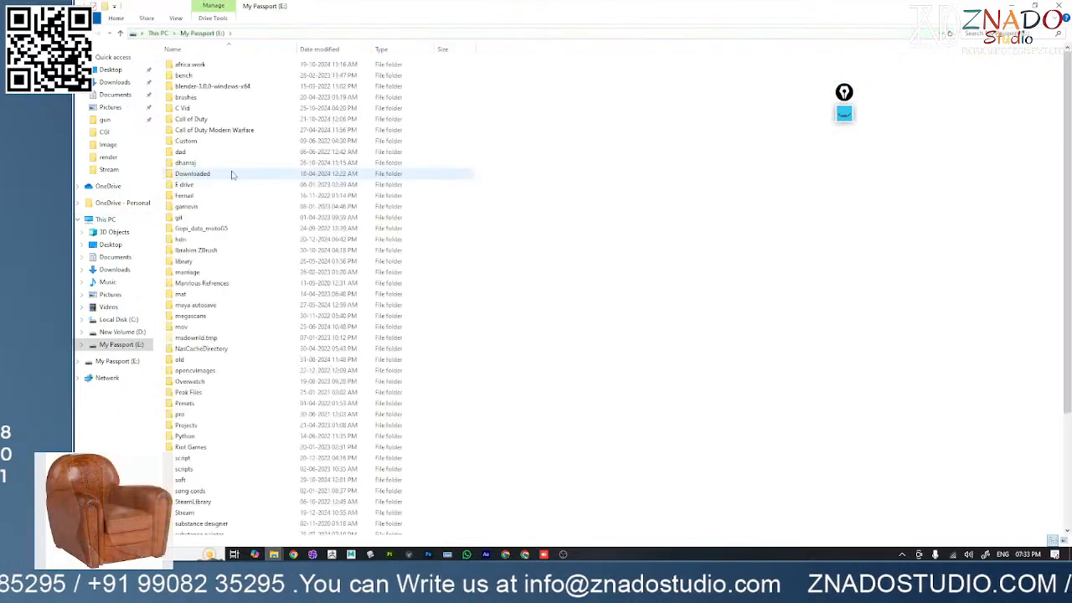
double_click(228, 197)
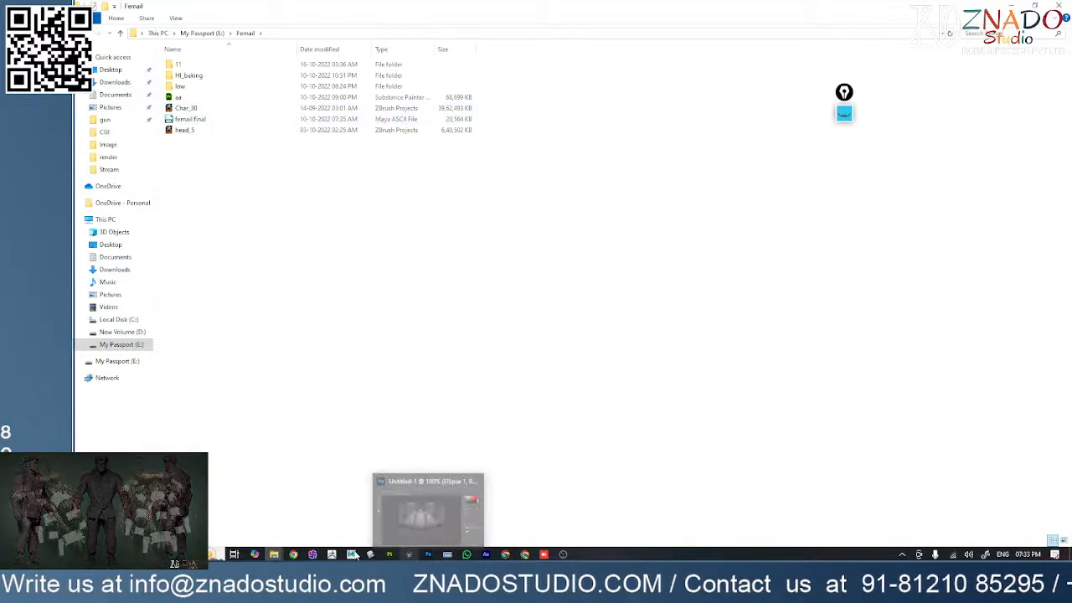
- Switch back to ZBrush and save the project under the new name Body1 in the Zbrush folder
click(333, 554)
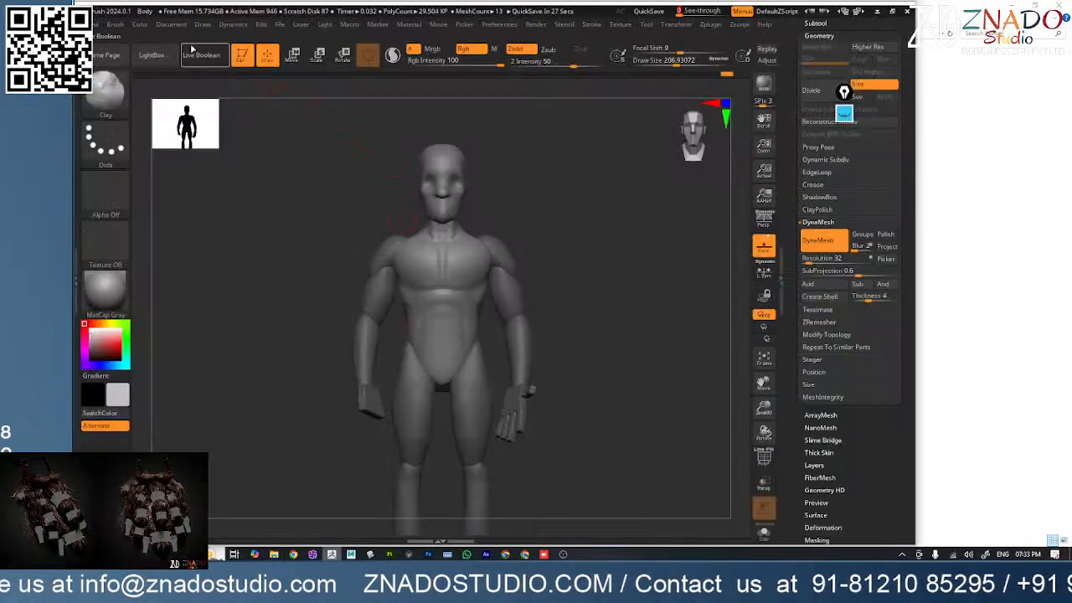
click(281, 25)
click(359, 44)
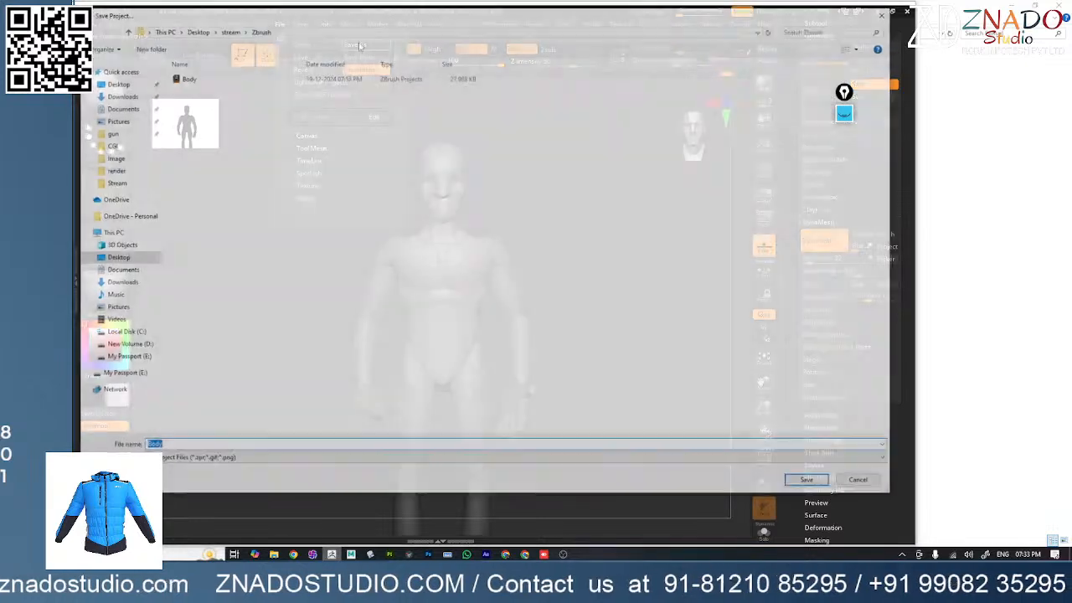
click(201, 78)
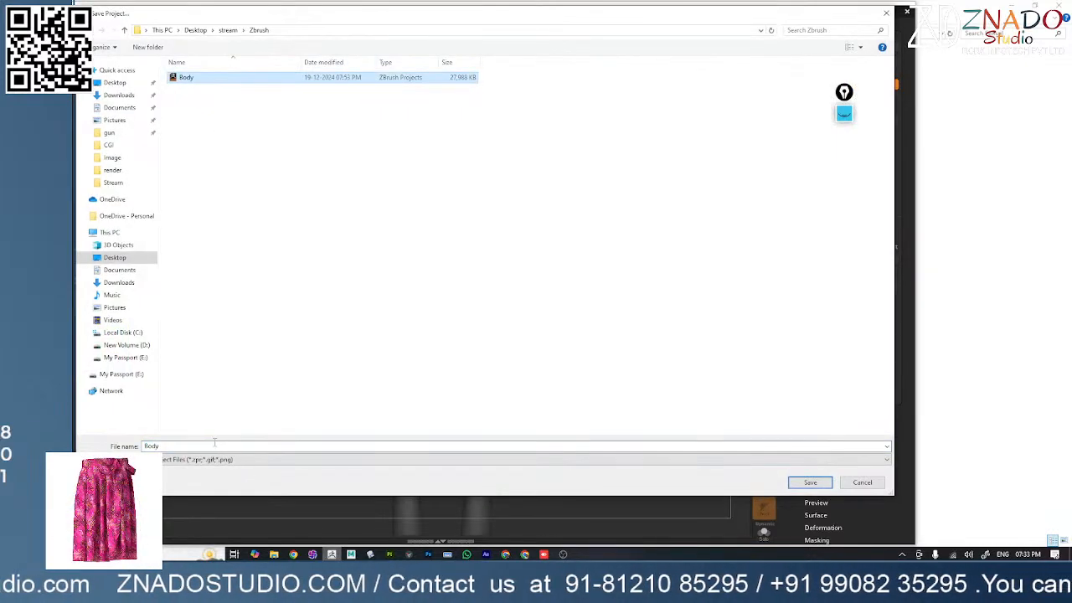
click(216, 446)
text(1)
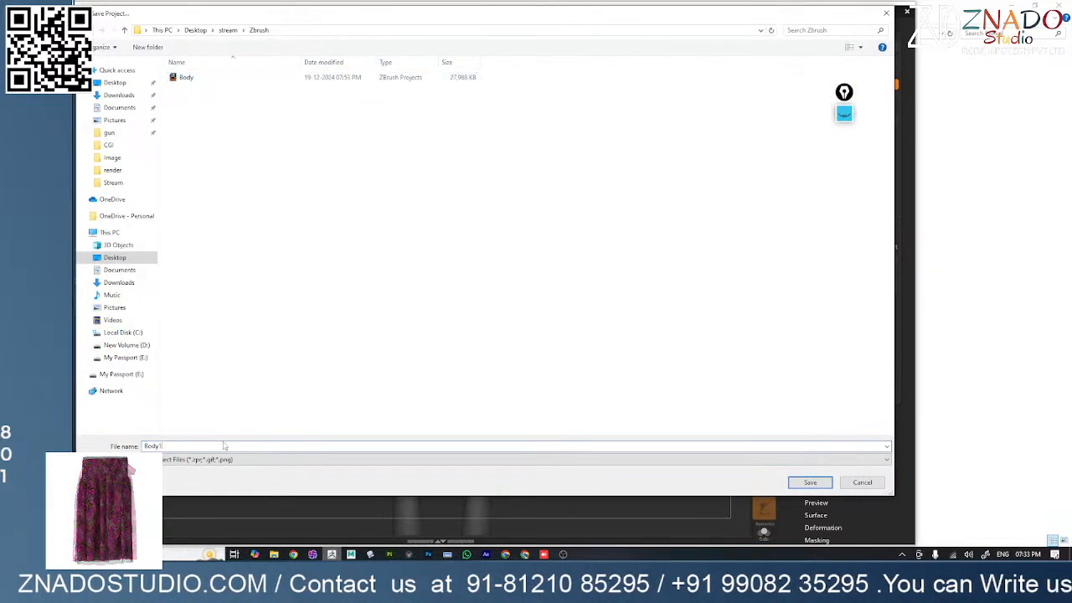
click(809, 484)
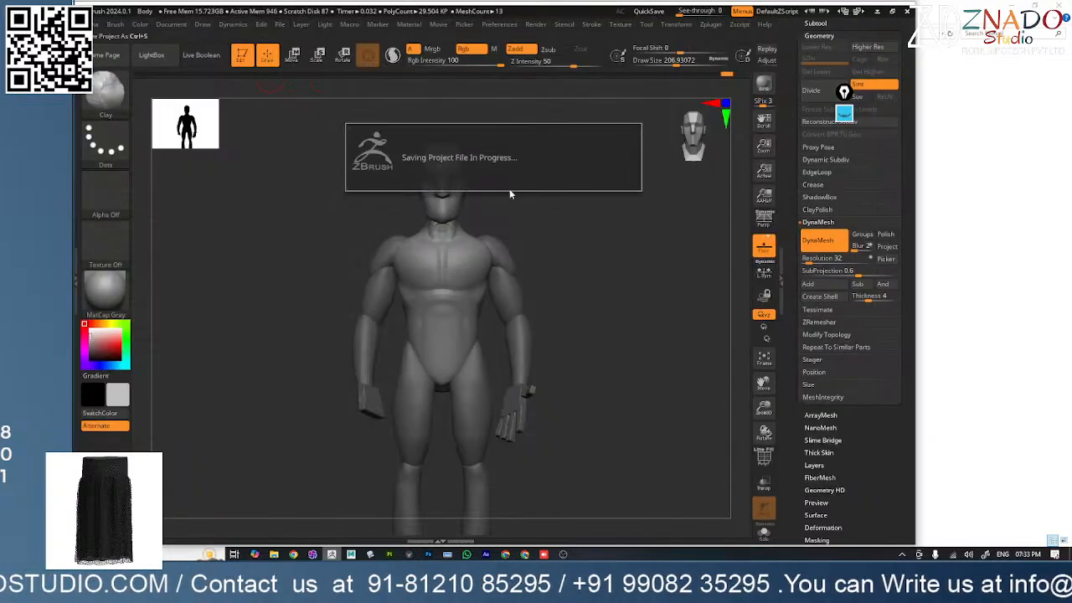
- Start opening another project without saving changes and go to the Projects folder on the My Passport (E:) drive
click(285, 25)
click(301, 45)
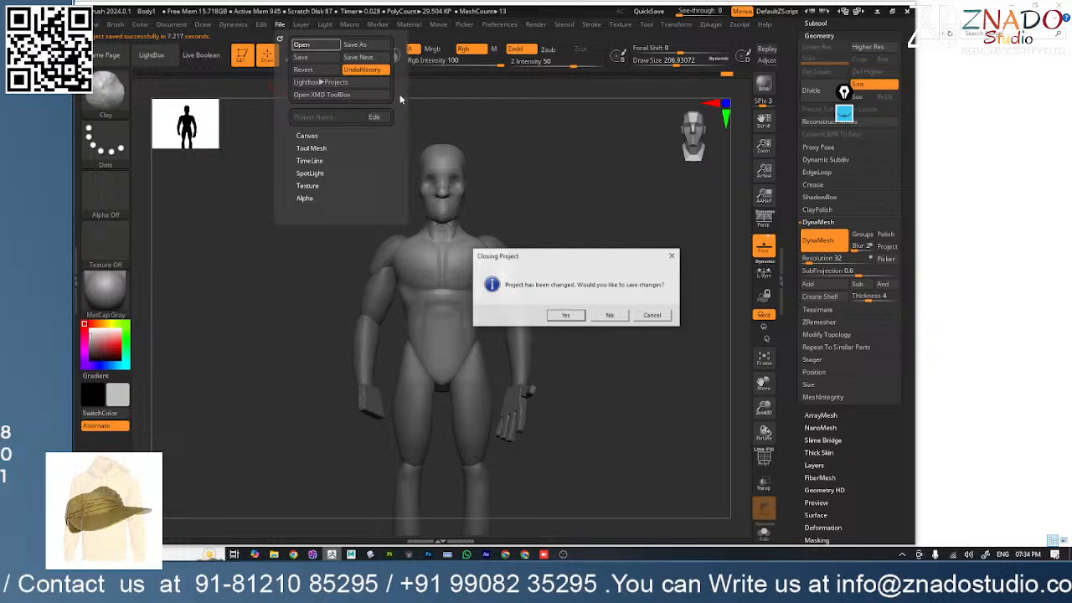
click(610, 316)
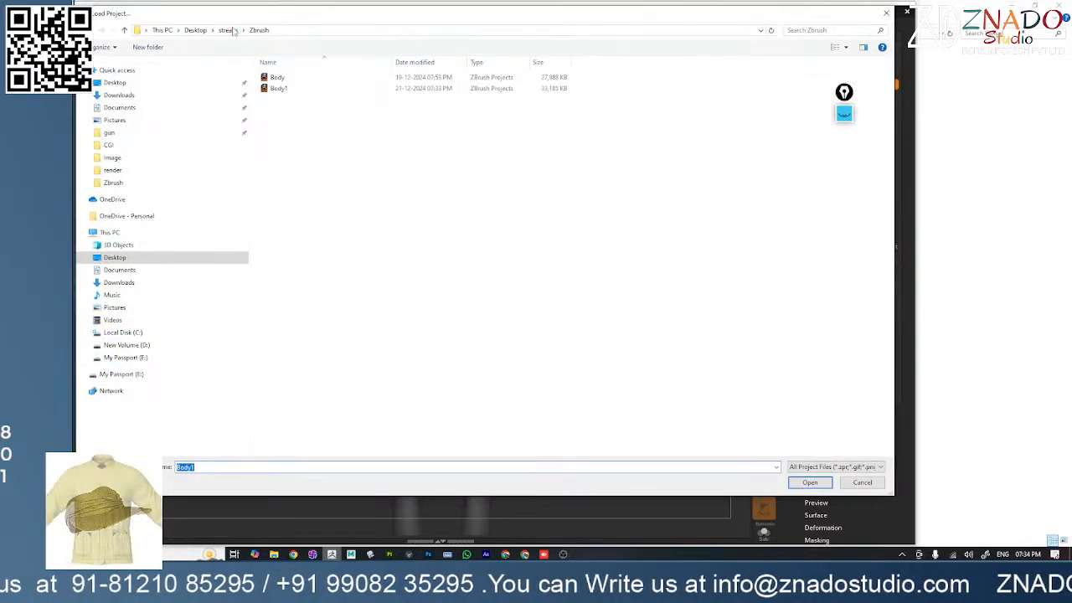
click(196, 30)
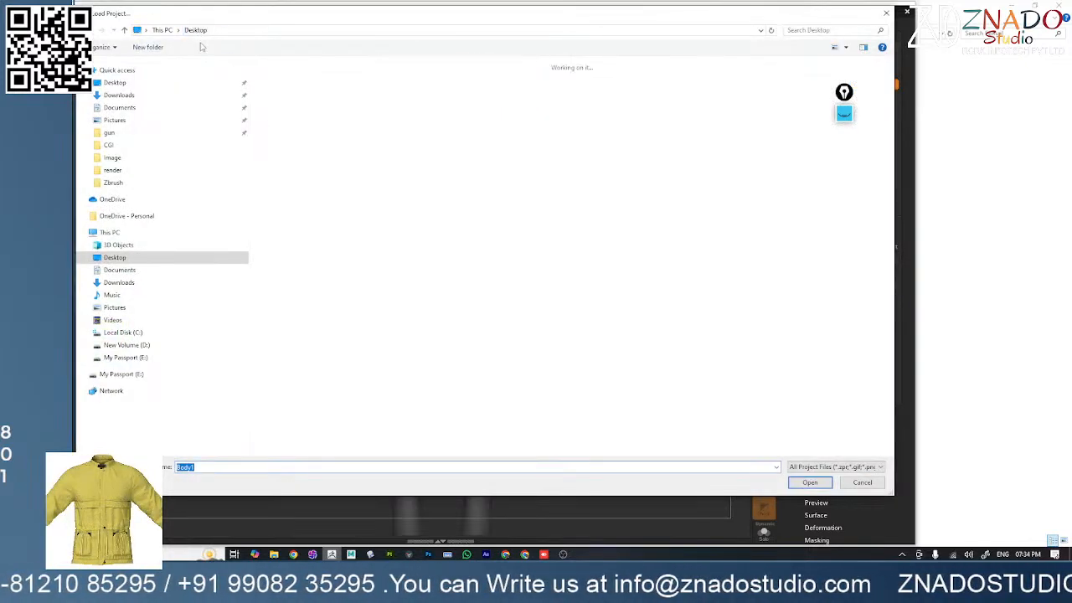
click(143, 235)
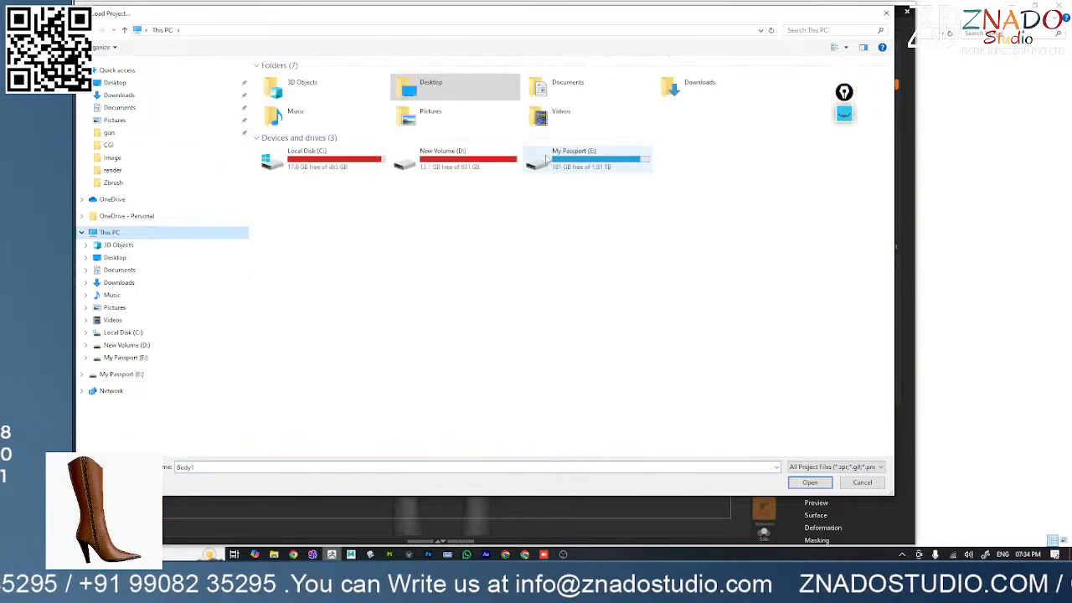
double_click(552, 155)
scroll(325, 371, down, 5)
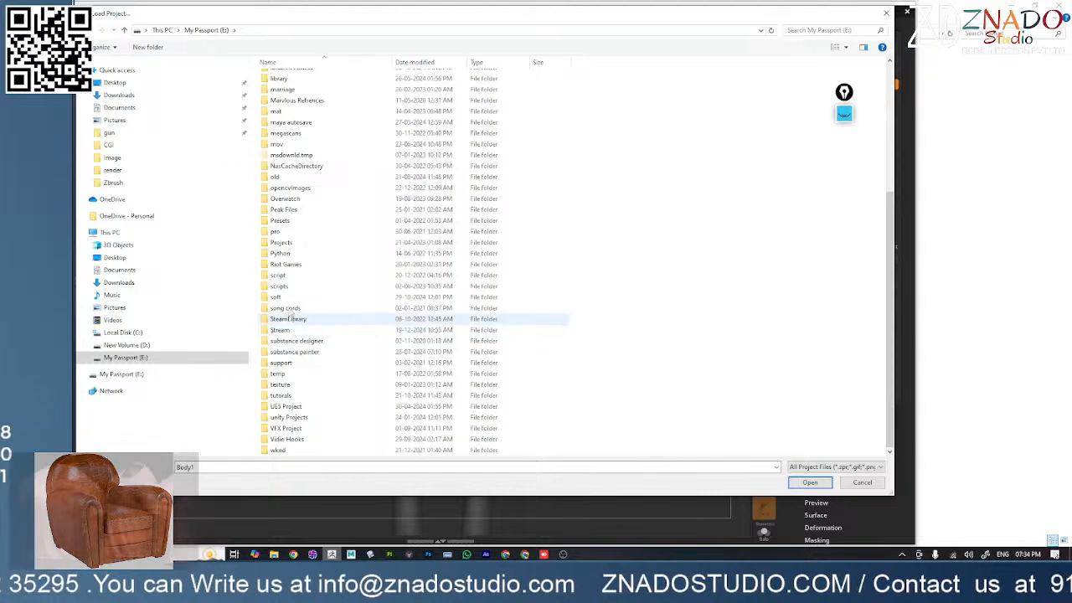
click(295, 243)
double_click(295, 243)
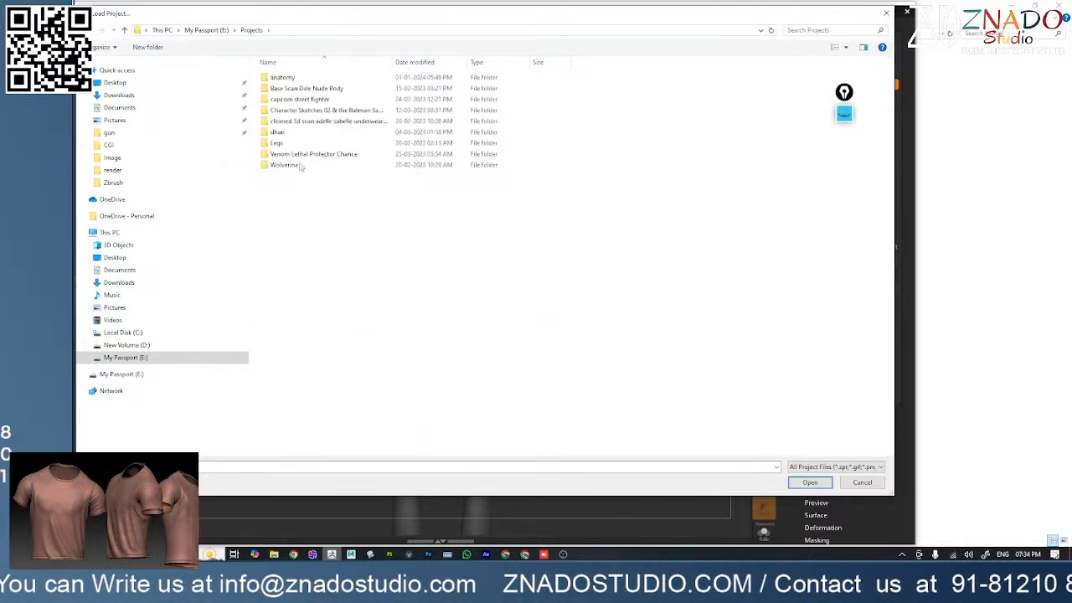
- Look through the anatomy, base scan and capcom street fighter folders for a project to open
double_click(305, 79)
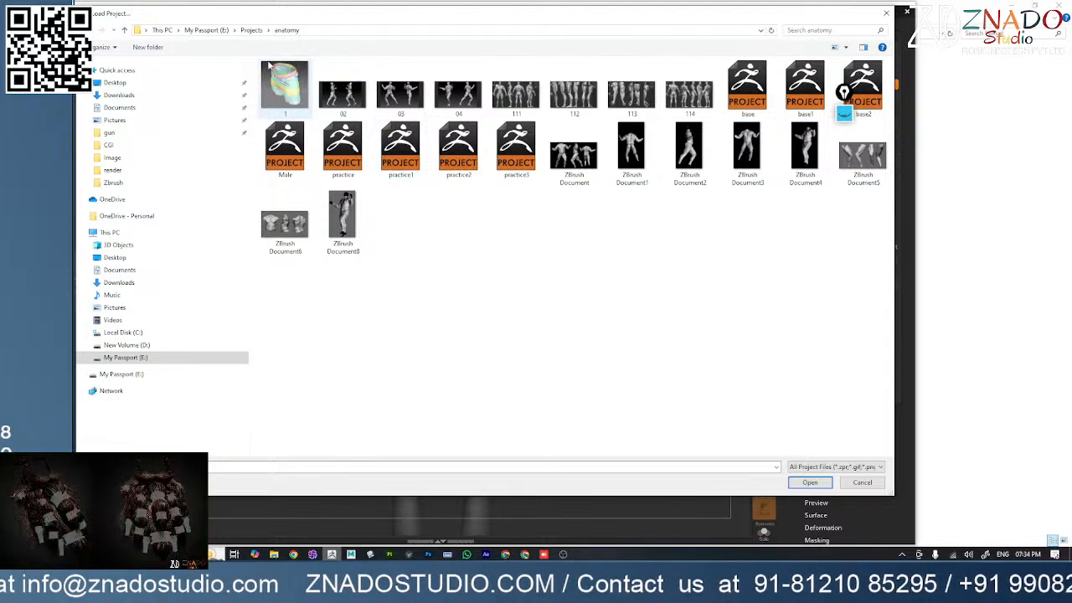
click(250, 31)
double_click(280, 88)
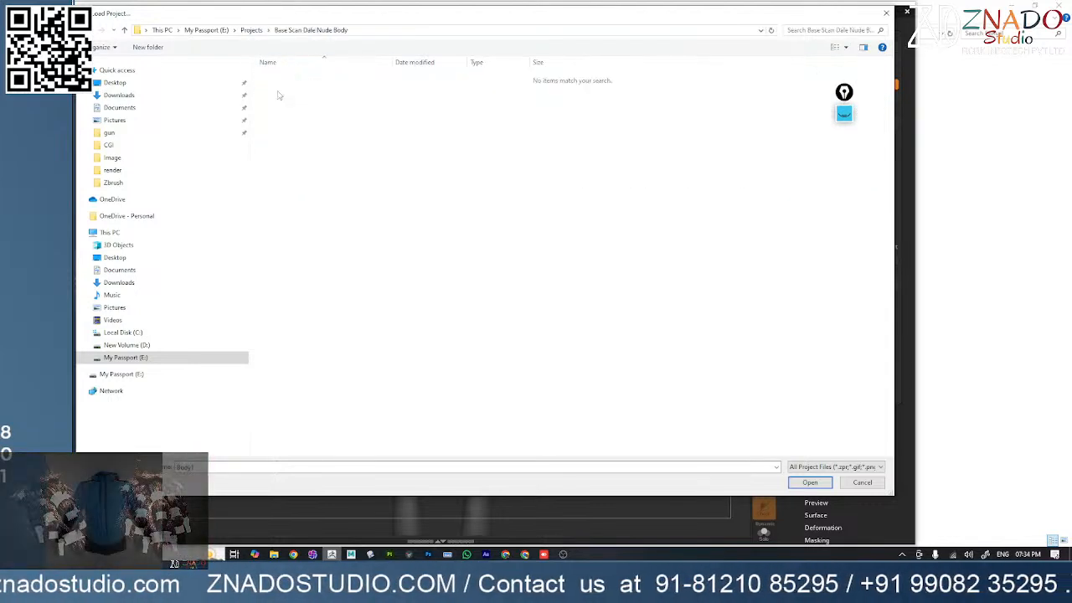
click(251, 30)
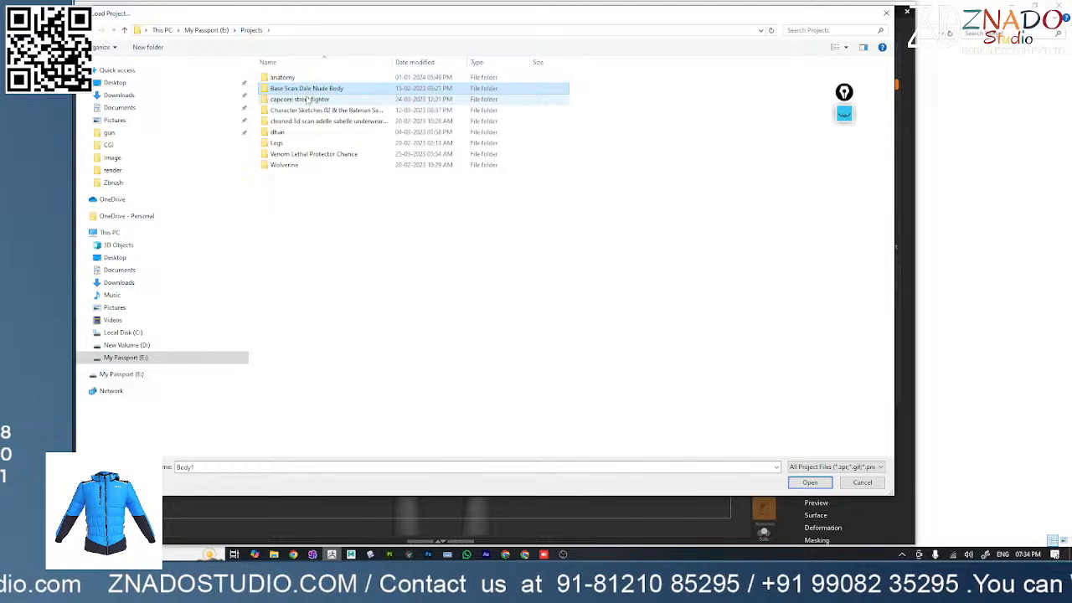
double_click(316, 102)
click(251, 30)
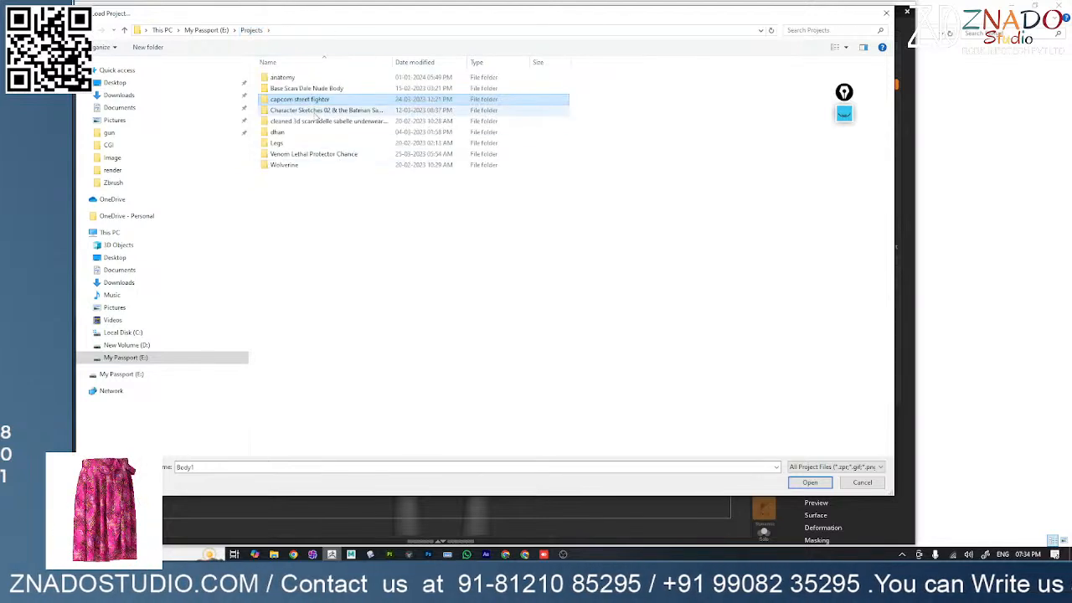
- Browse the Projects and Femail folders on My Passport (E:) for a project file to load
double_click(316, 114)
click(251, 30)
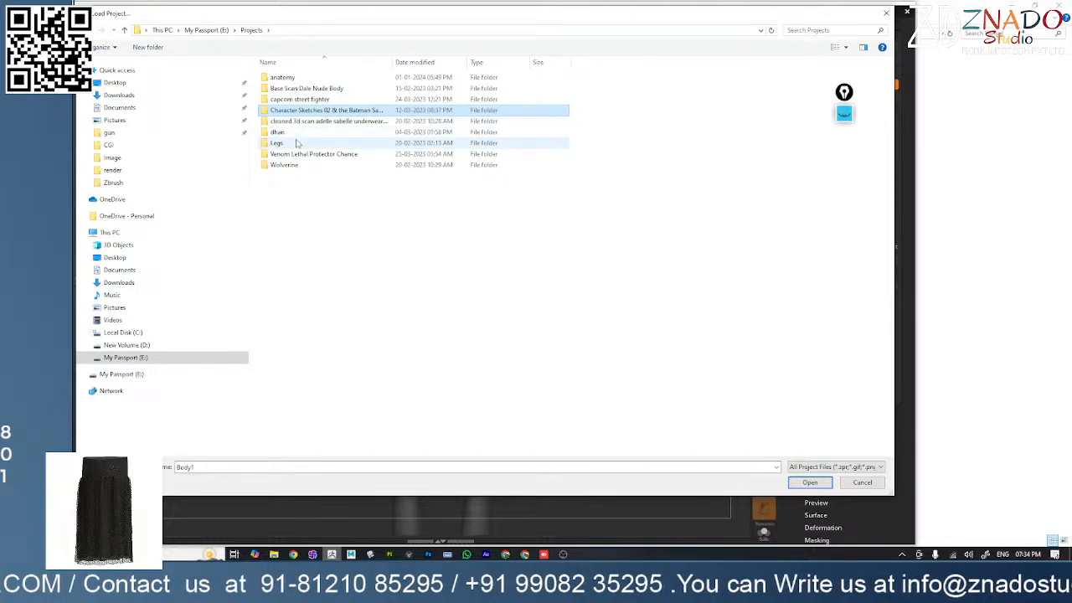
double_click(295, 132)
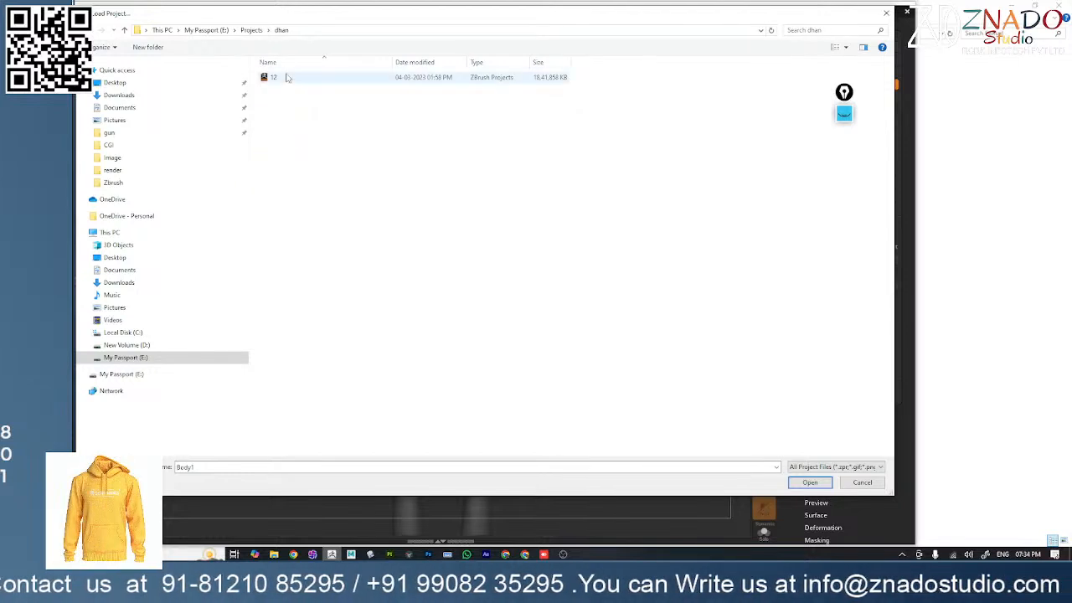
click(253, 31)
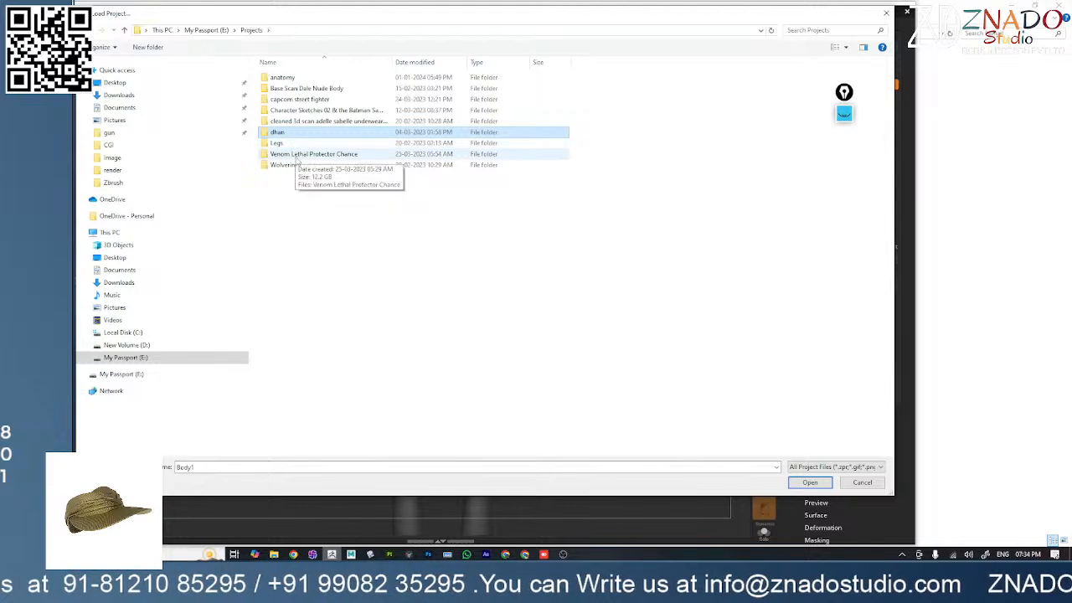
click(211, 31)
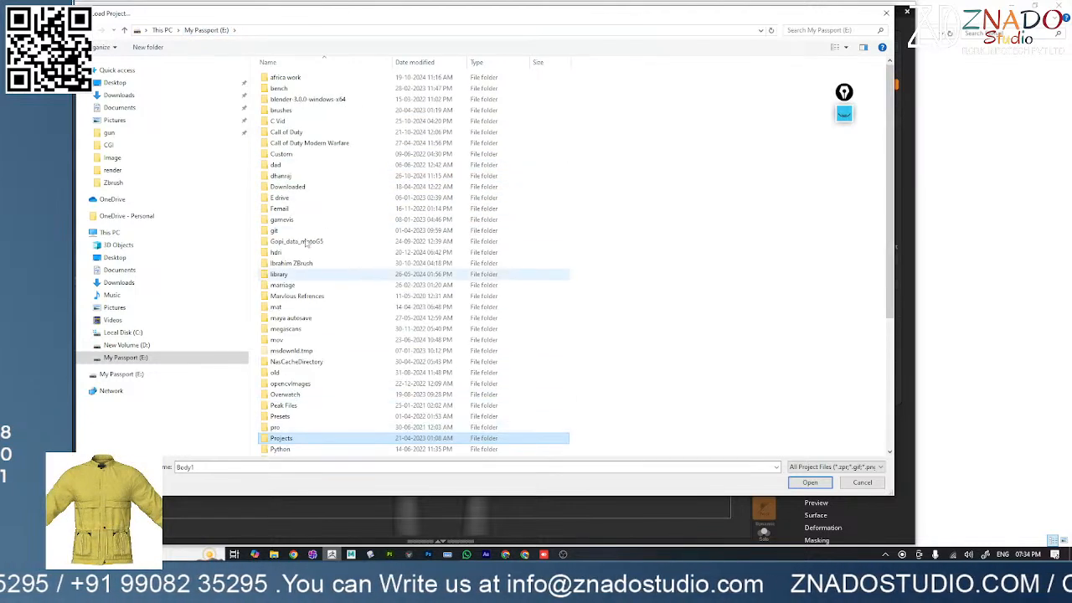
double_click(288, 209)
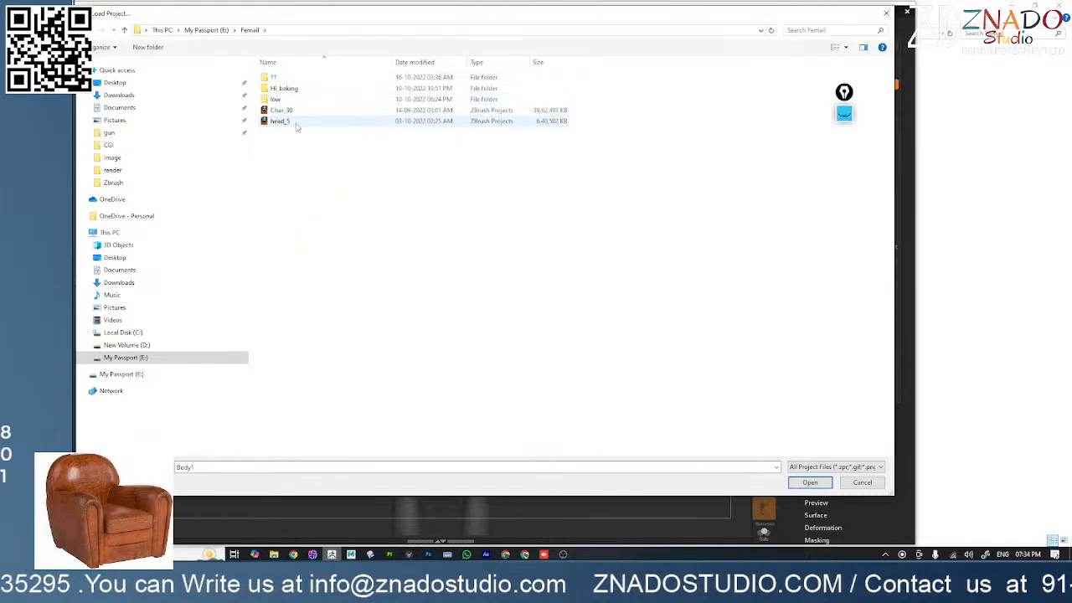
click(226, 32)
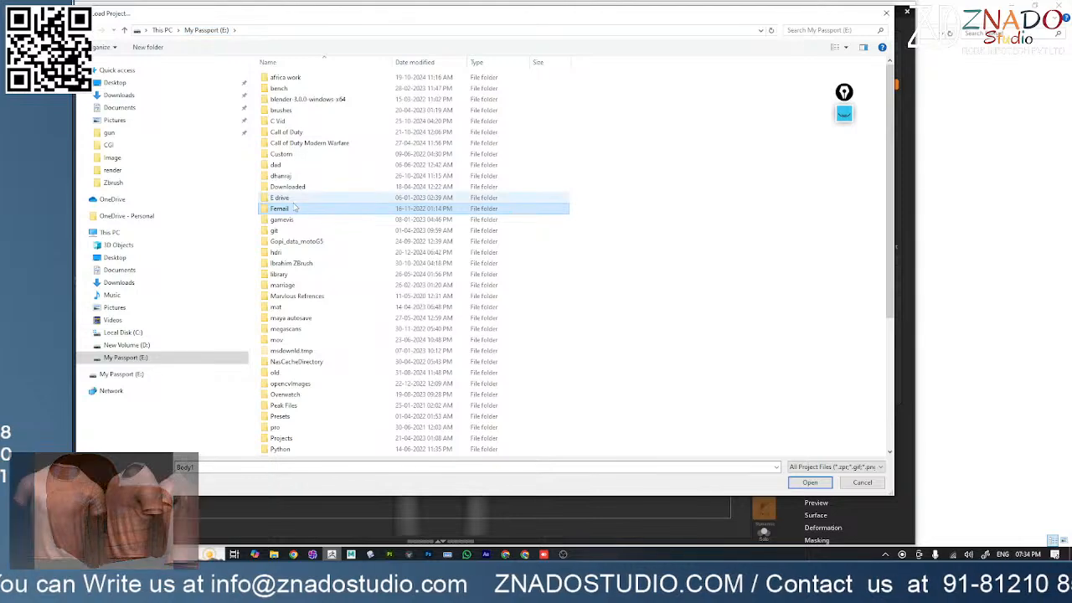
scroll(306, 211, up, 4)
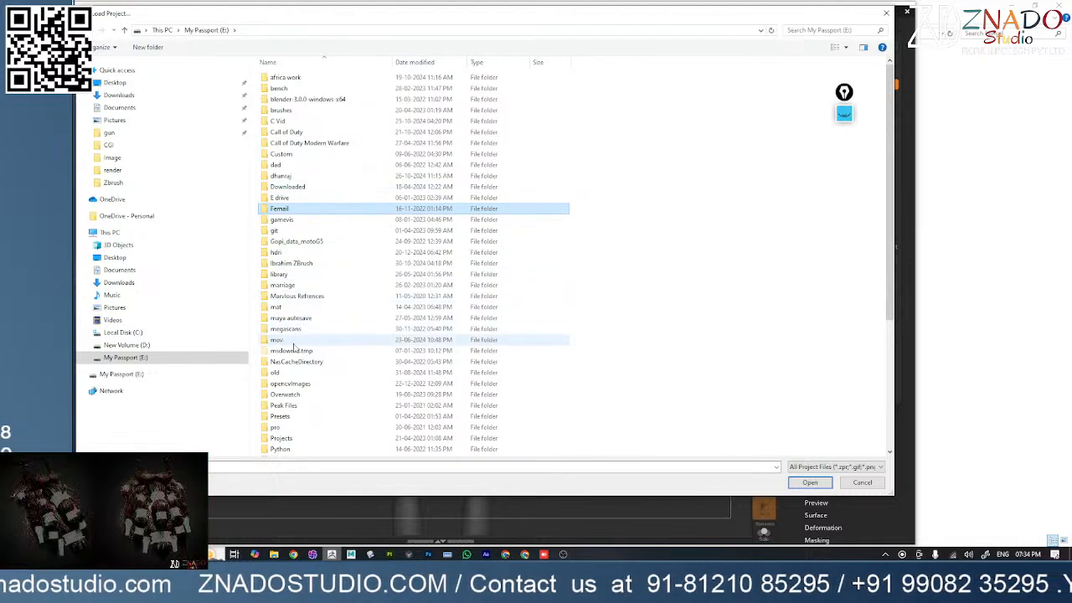
scroll(284, 411, down, 1)
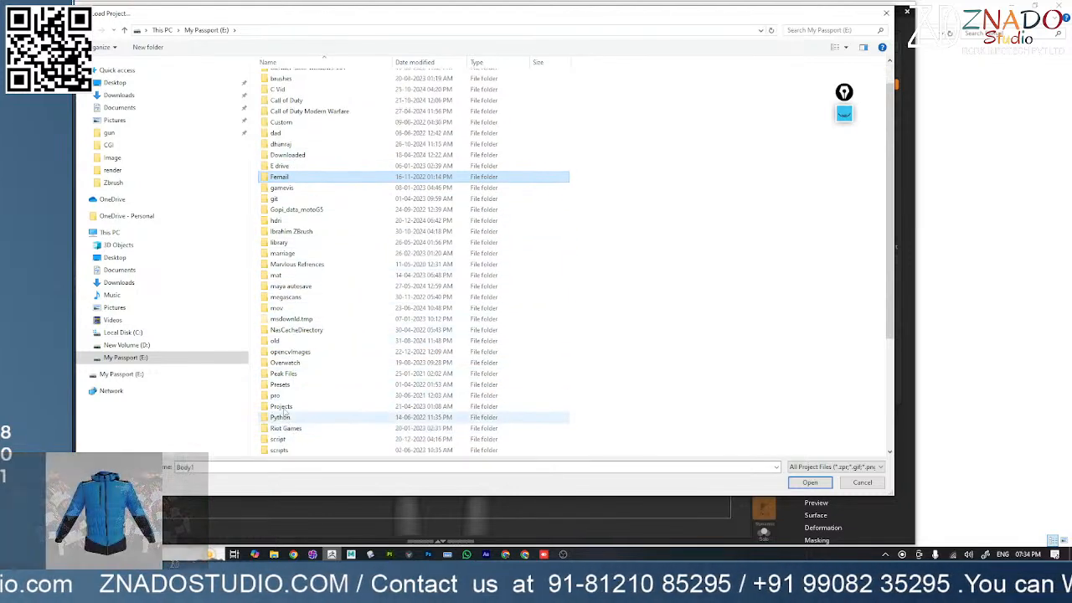
double_click(282, 407)
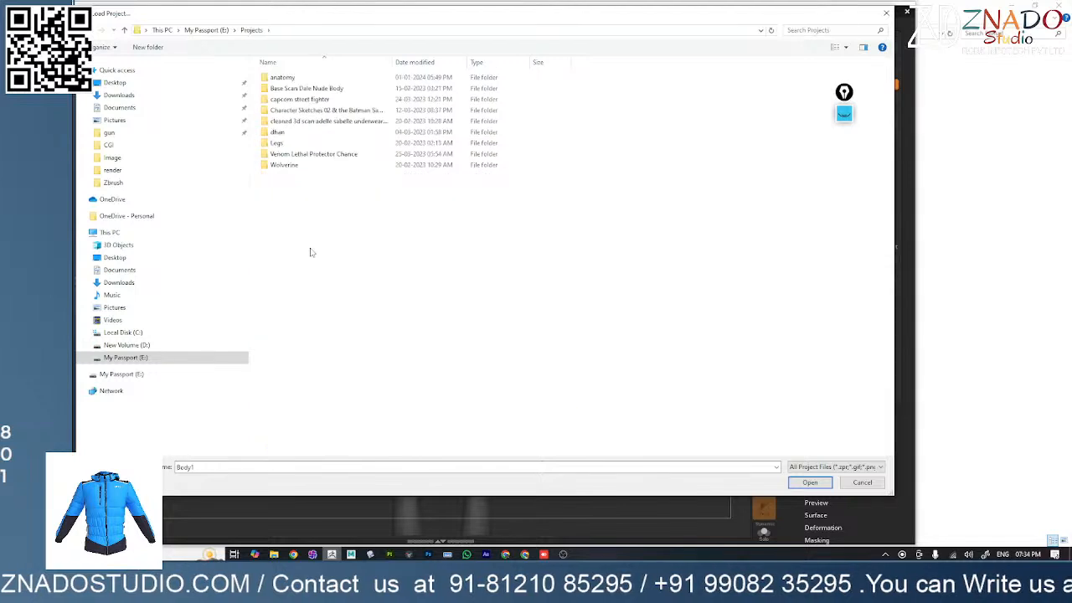
- Load the Character_Head3 project from New Volume (D:), in Projects, charecter, Maham_studio
click(117, 232)
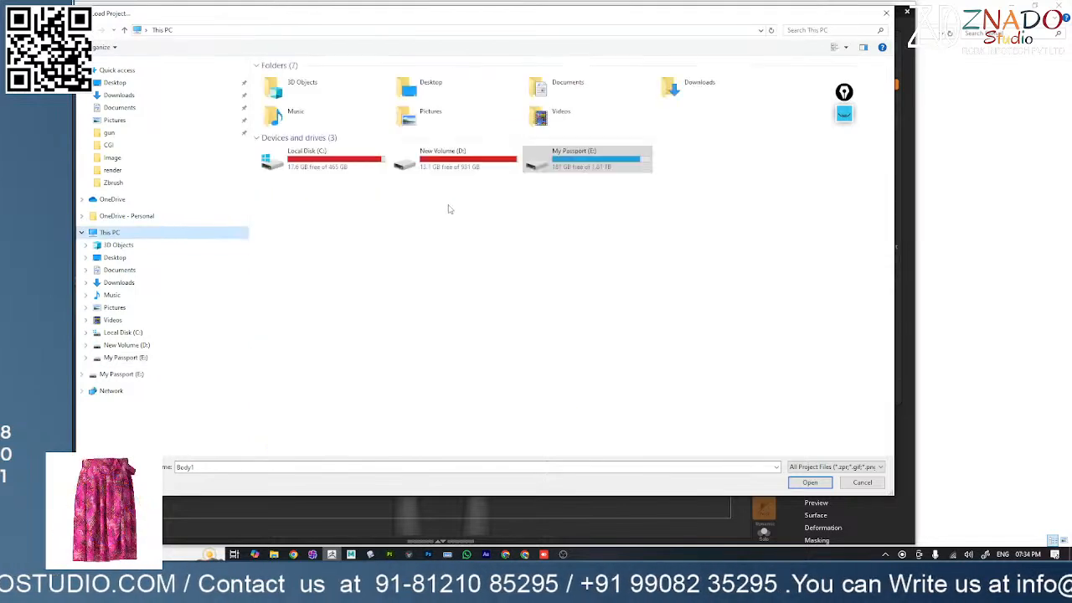
double_click(420, 161)
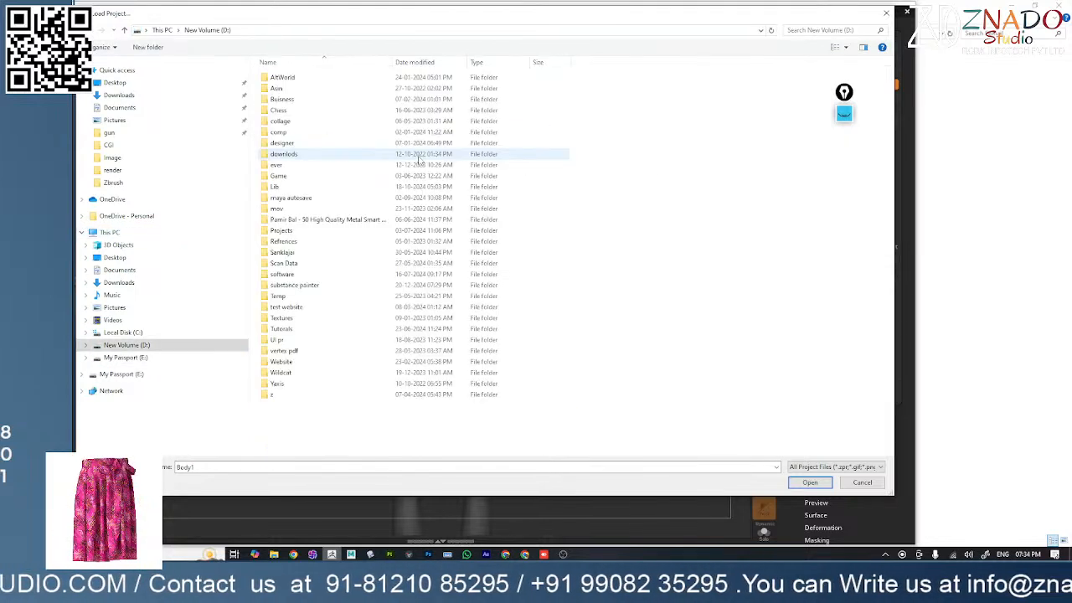
double_click(303, 230)
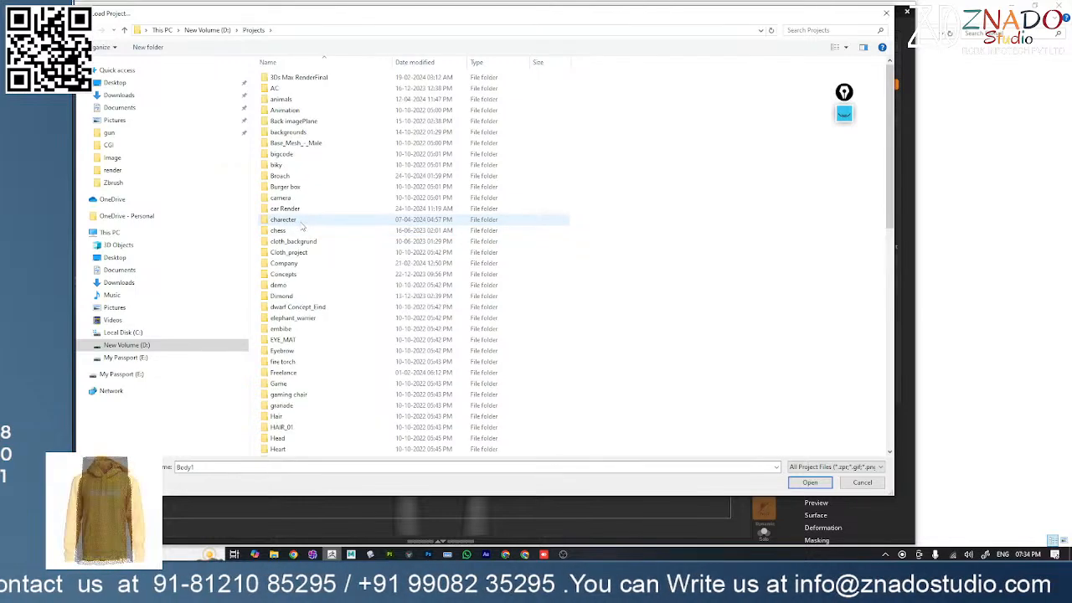
double_click(303, 221)
scroll(308, 283, down, 5)
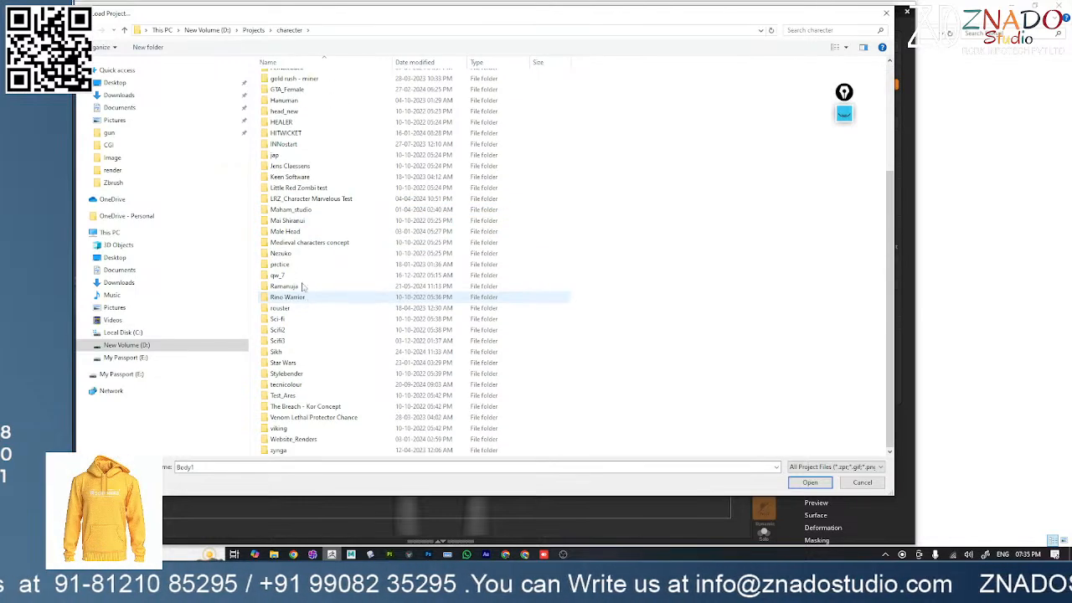
double_click(293, 209)
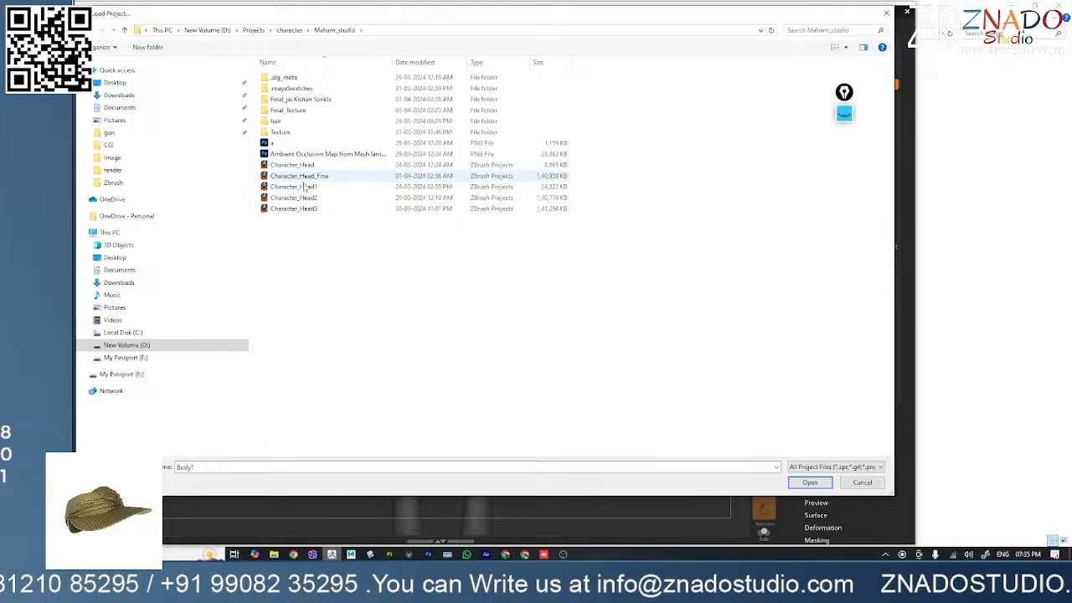
double_click(297, 208)
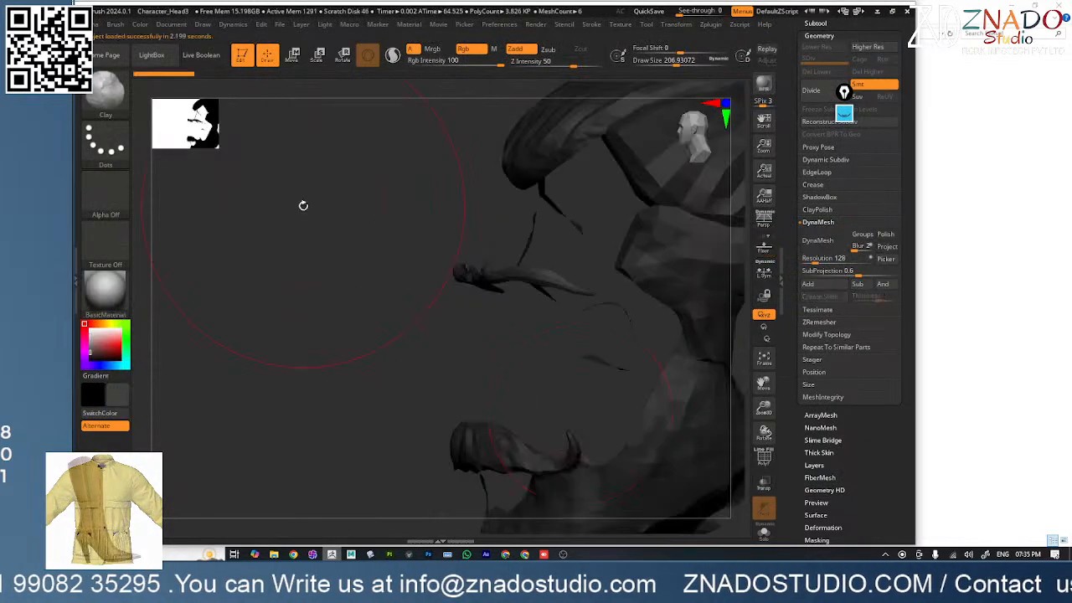
- Turn on visibility of the Head_high subtool, select it, and isolate it with Solo
drag(339, 251, 791, 440)
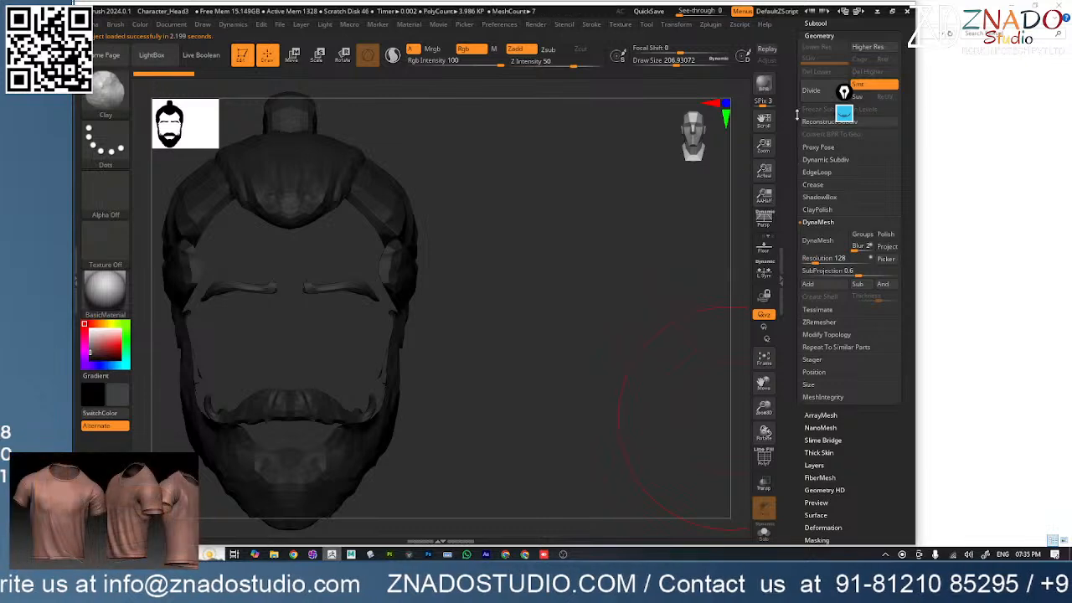
scroll(843, 91, up, 3)
scroll(812, 136, down, 2)
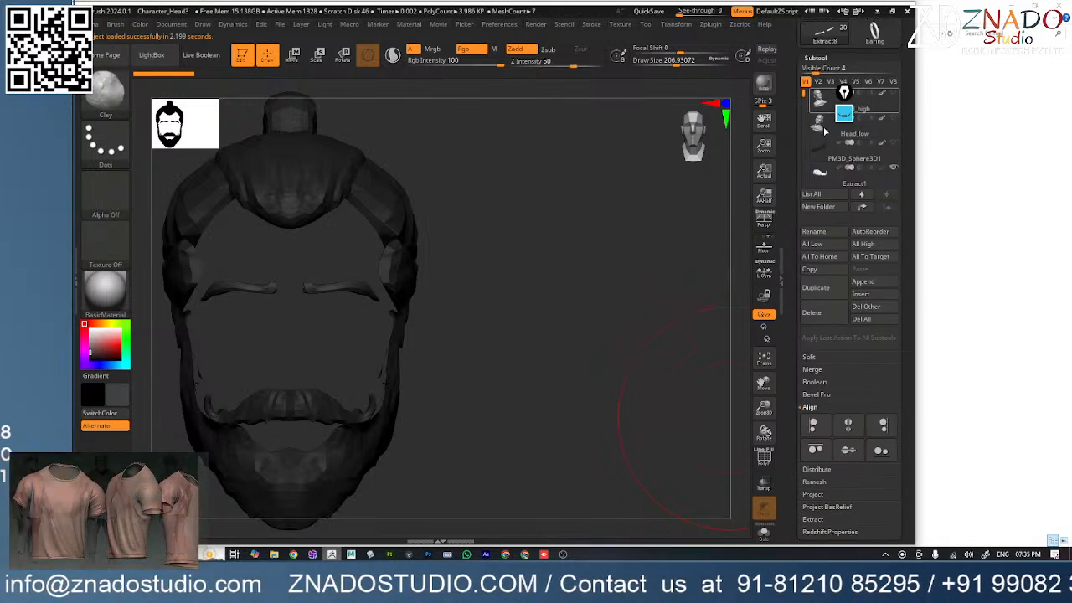
click(892, 119)
key(f)
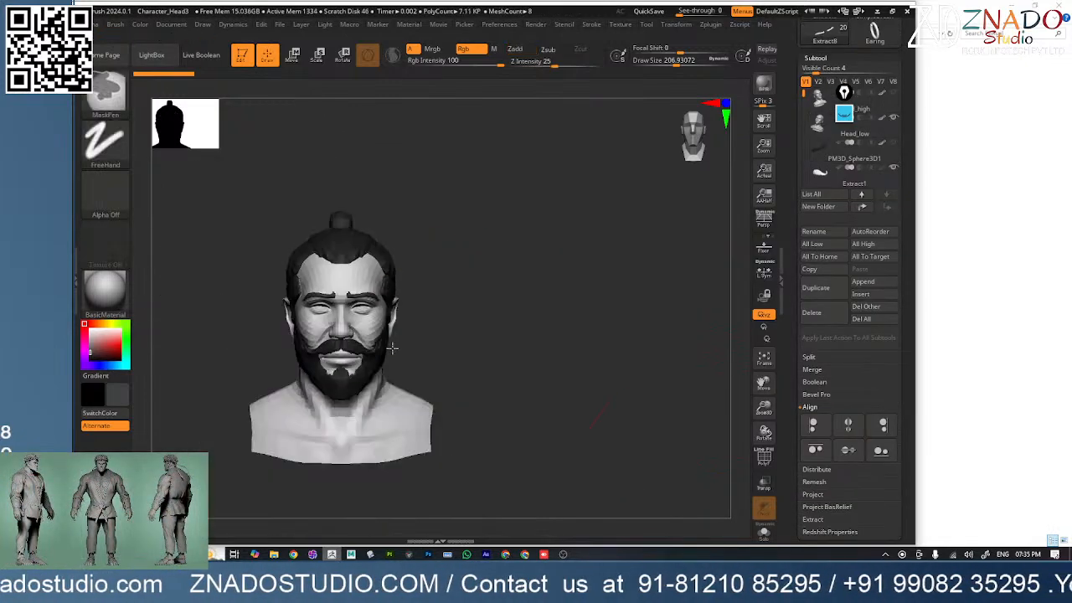
click(869, 115)
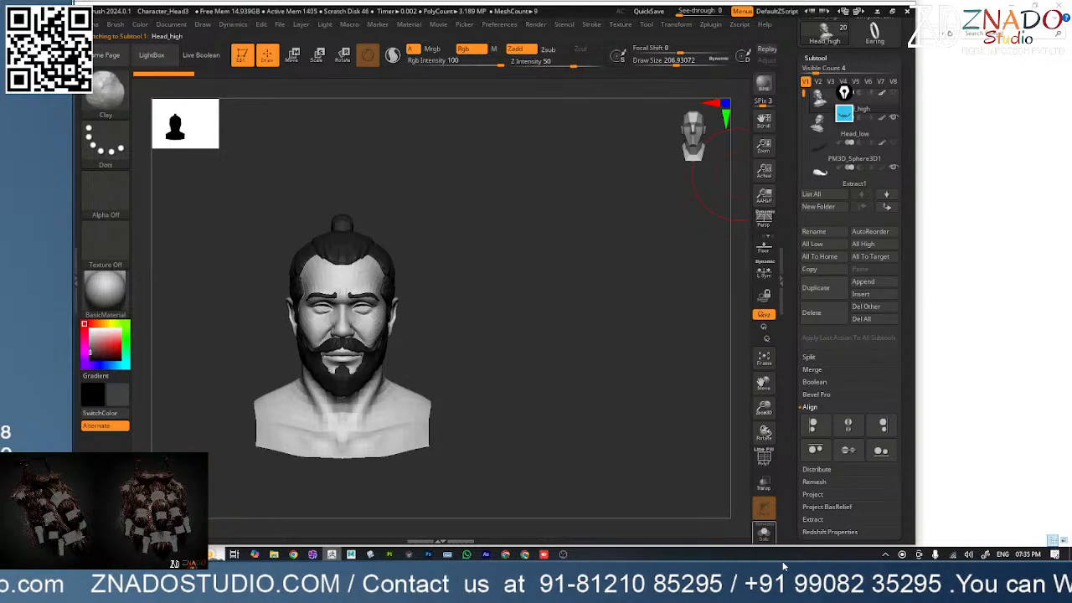
click(760, 535)
- Set the draw size to about 35 and examine the head's wrinkles and skin detail from side and front, switching subdivision levels
right_drag(495, 352, 438, 301)
key(s)
drag(438, 301, 414, 294)
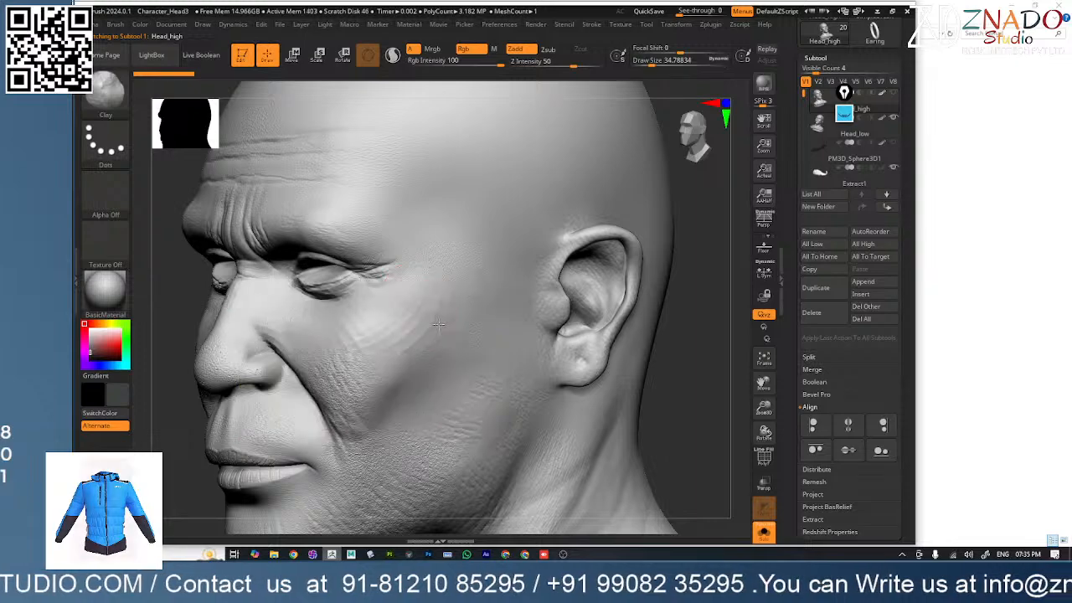
right_drag(335, 368, 444, 356)
mouse_move(484, 319)
ctrl+right_down()
mouse_move(478, 340)
mouse_move(507, 397)
ctrl+right_up()
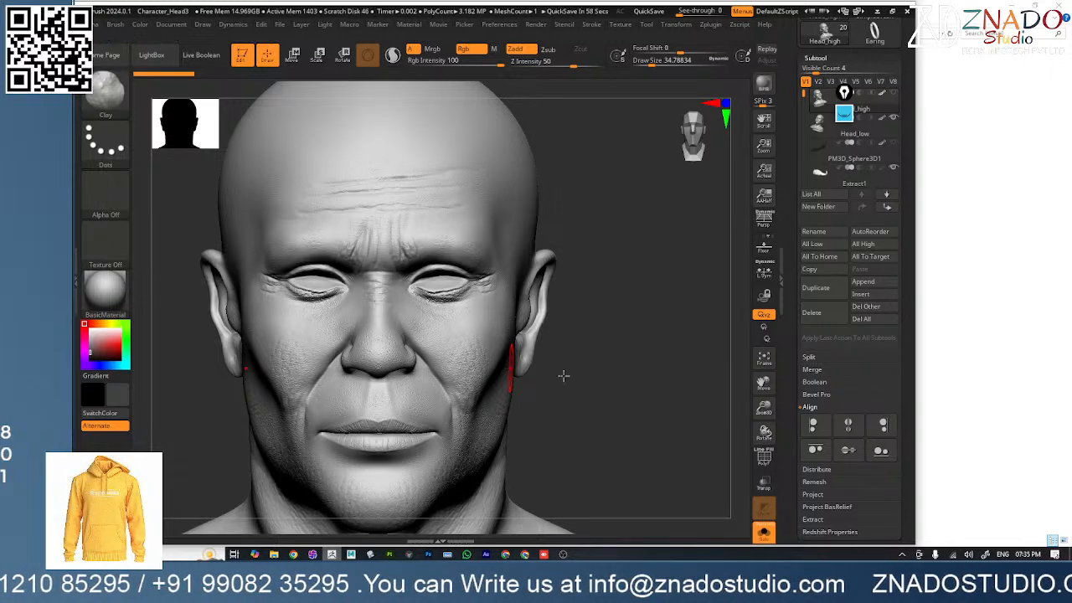
mouse_move(614, 402)
ctrl+right_down()
mouse_move(545, 390)
mouse_move(484, 408)
mouse_move(419, 360)
mouse_move(471, 438)
ctrl+right_up()
mouse_move(465, 494)
alt+right_down()
mouse_move(449, 348)
mouse_move(502, 363)
mouse_move(600, 347)
mouse_move(627, 435)
mouse_move(605, 383)
mouse_move(462, 375)
mouse_move(501, 380)
alt+right_up()
key(d)
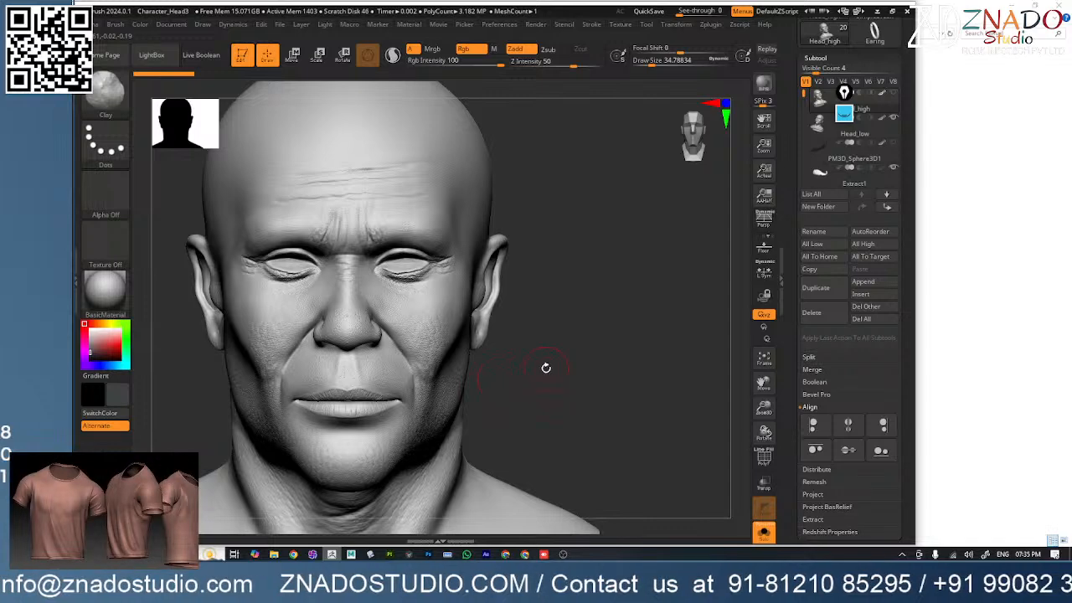
key(shift+d)
mouse_move(560, 360)
right_down()
mouse_move(581, 366)
mouse_move(535, 366)
mouse_move(576, 354)
mouse_move(545, 350)
right_up()
key(d)
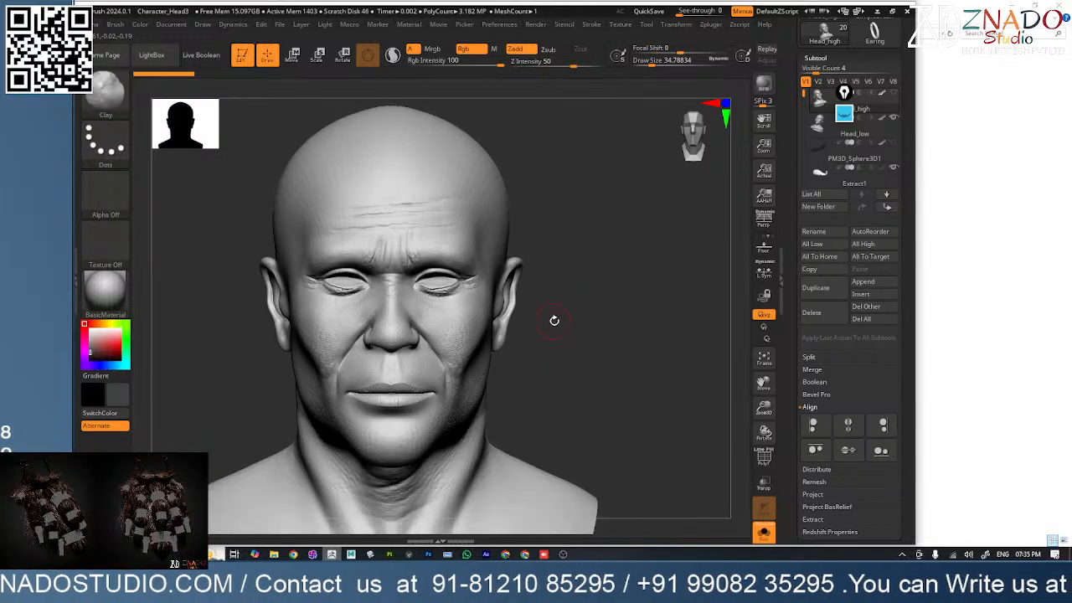
- Switch to Chrome with an empty new tab
click(525, 554)
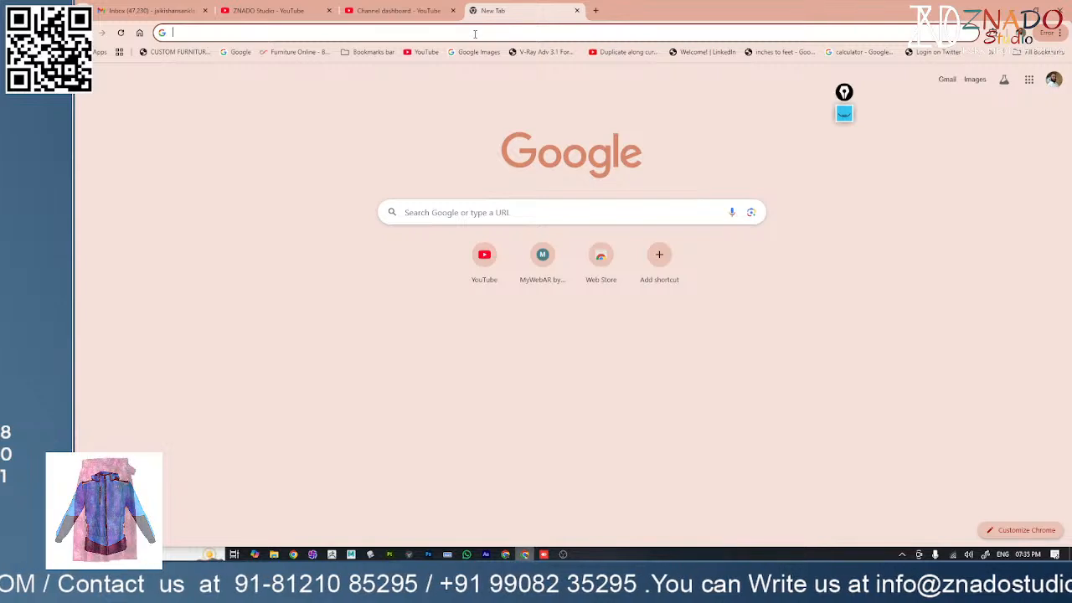
text(head )
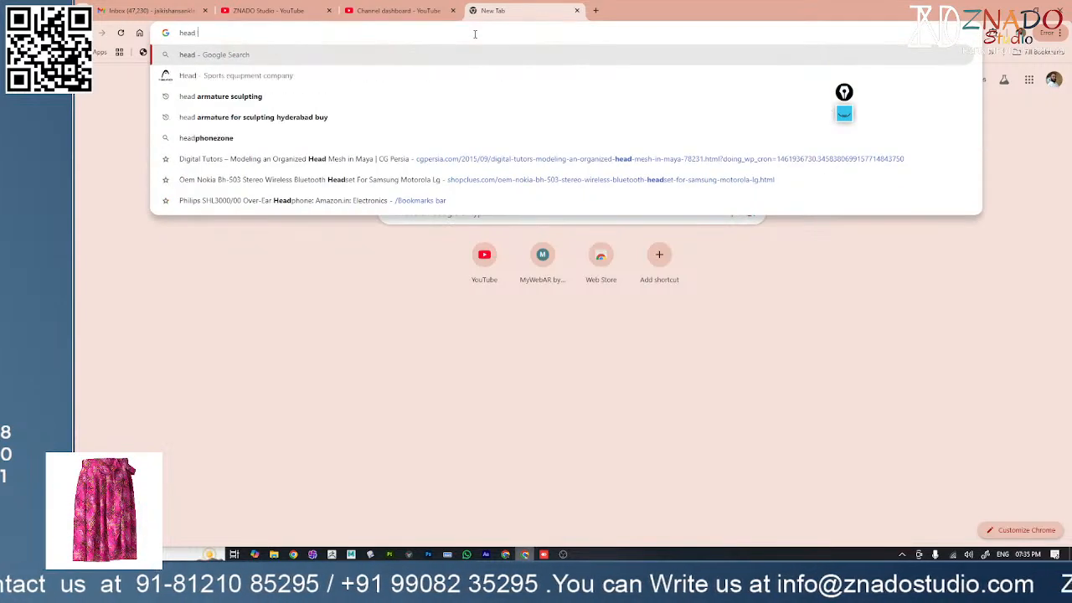
text(ref)
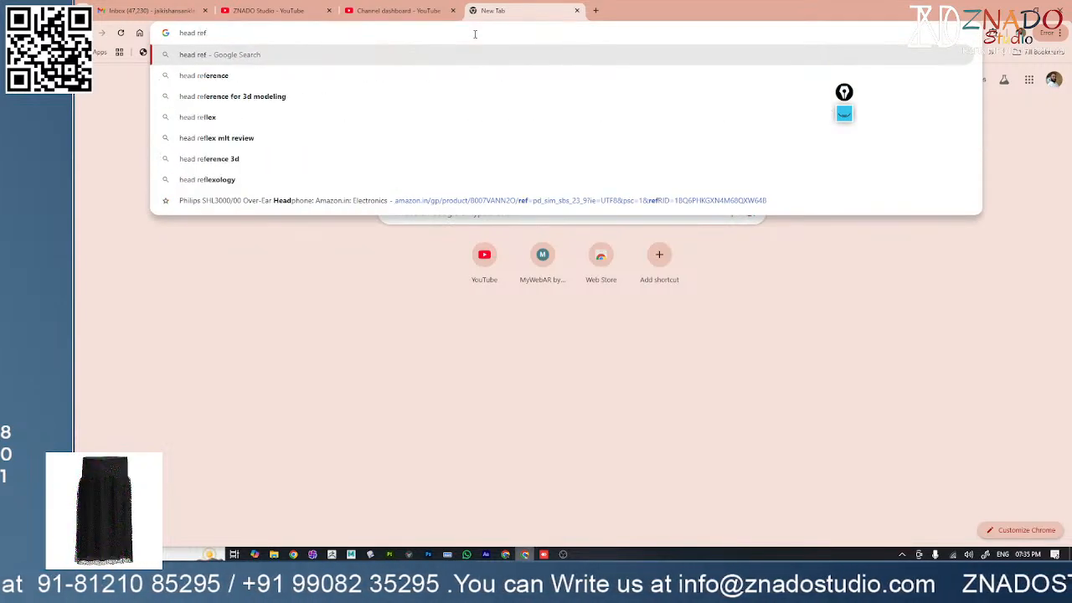
key(Down)
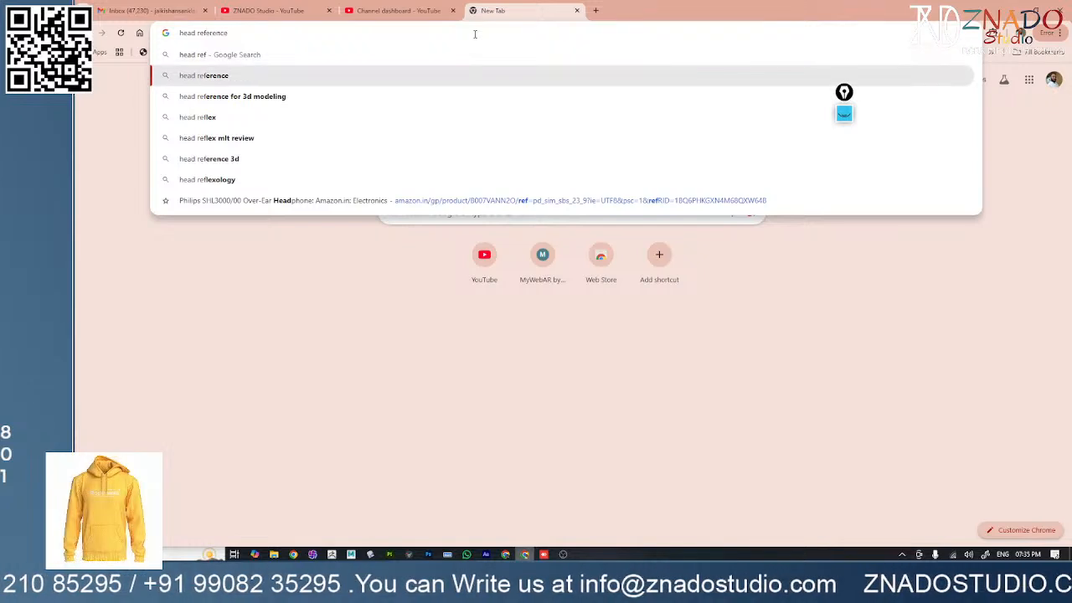
key(ctrl+a)
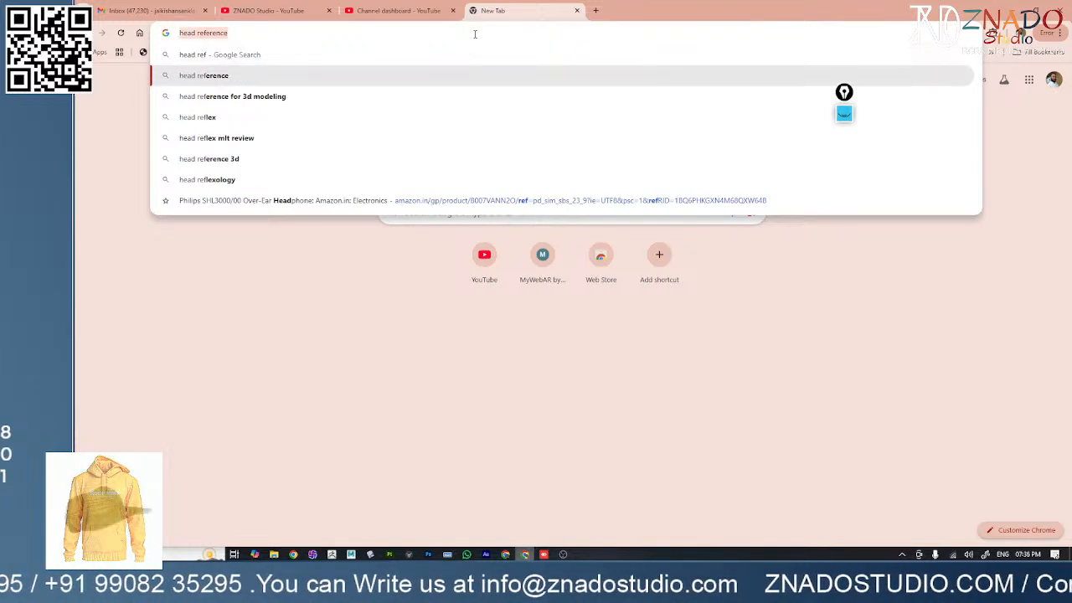
key(BackSpace)
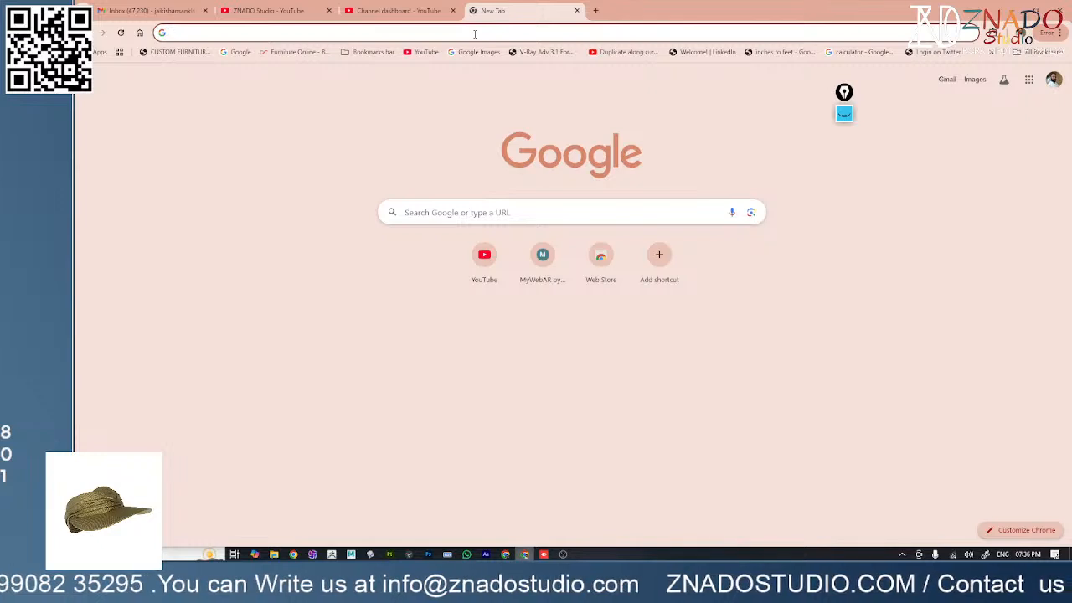
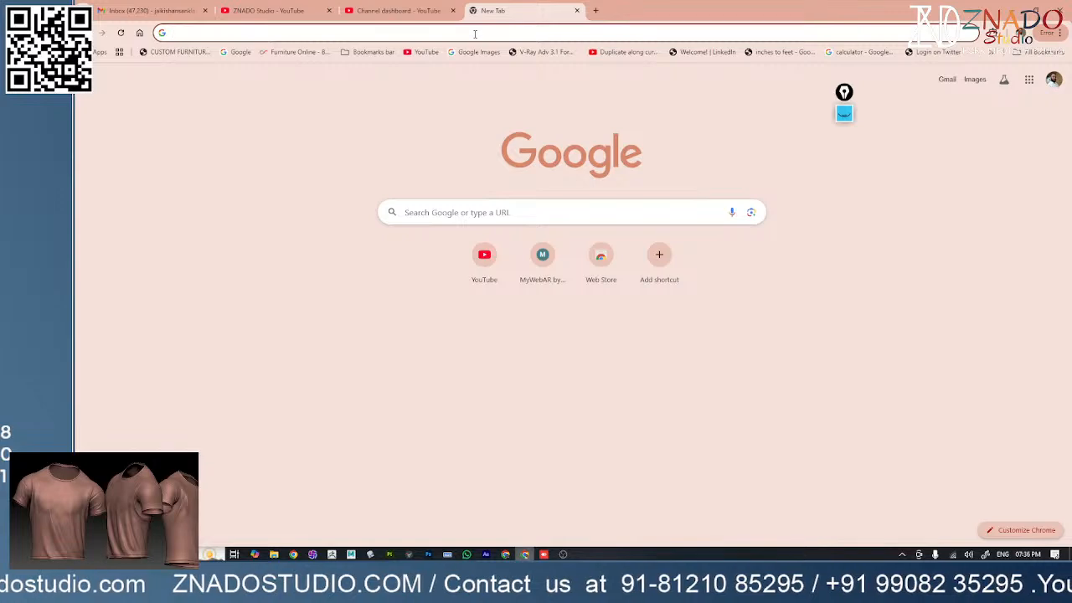
- Search Google Images for "messi", open the FC Barcelona player page from the front-facing portrait, and accept its cookies
text(messi)
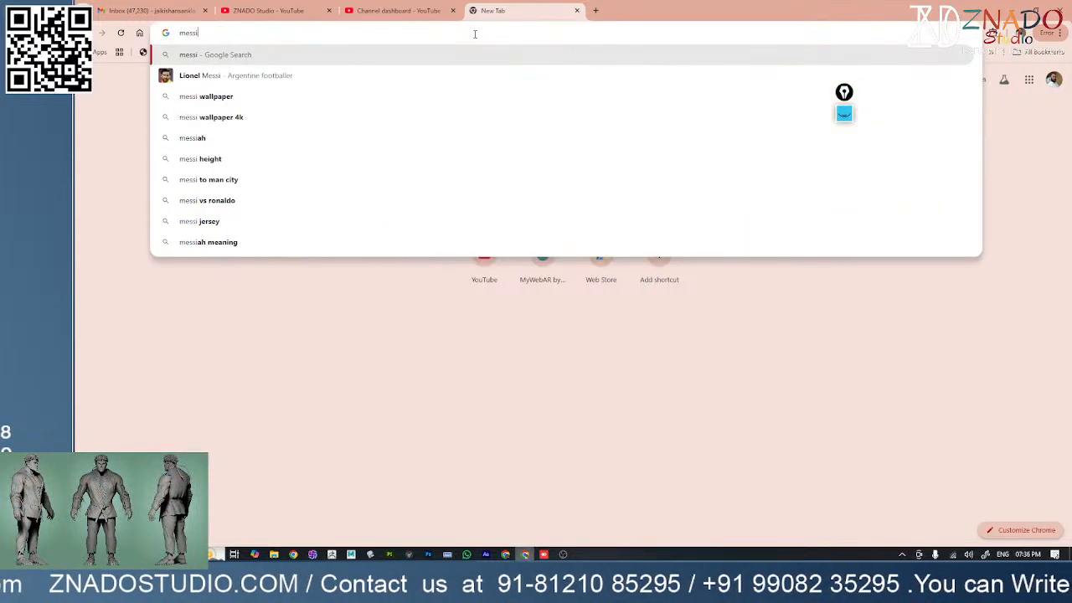
key(Return)
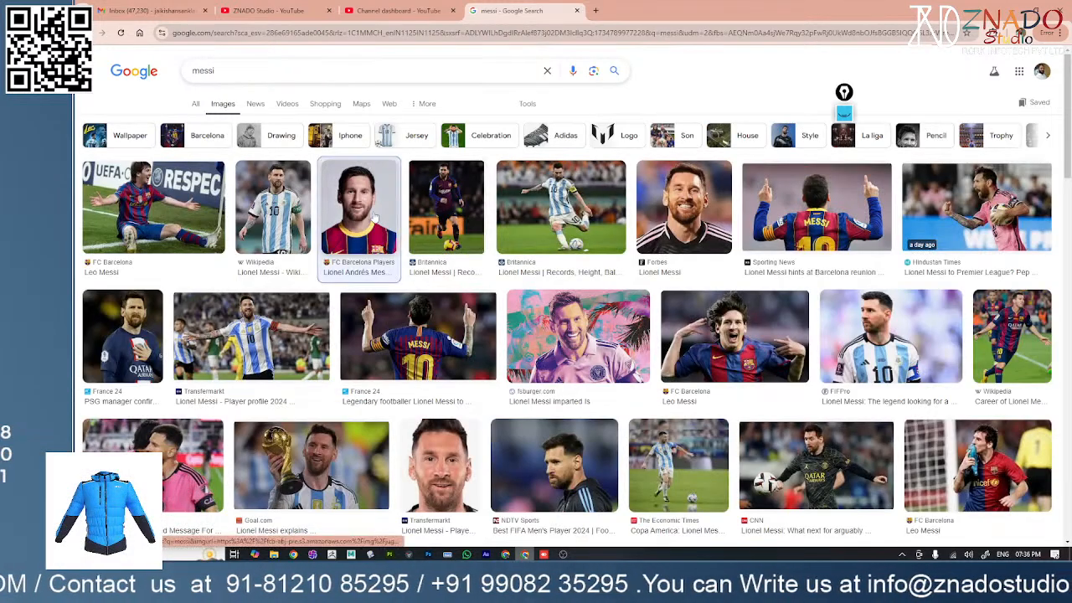
click(374, 218)
click(896, 355)
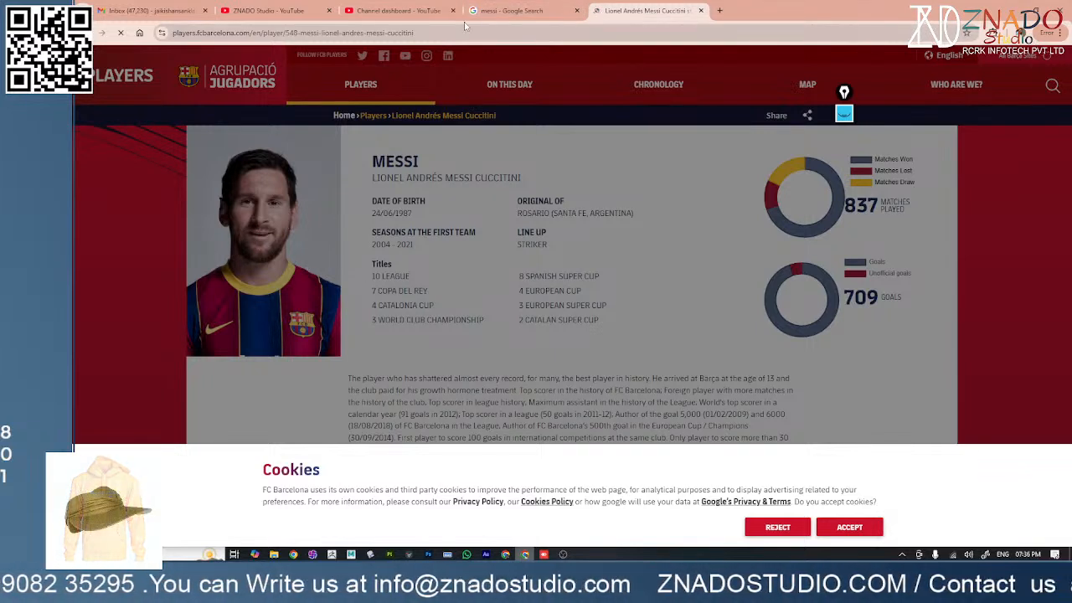
click(848, 527)
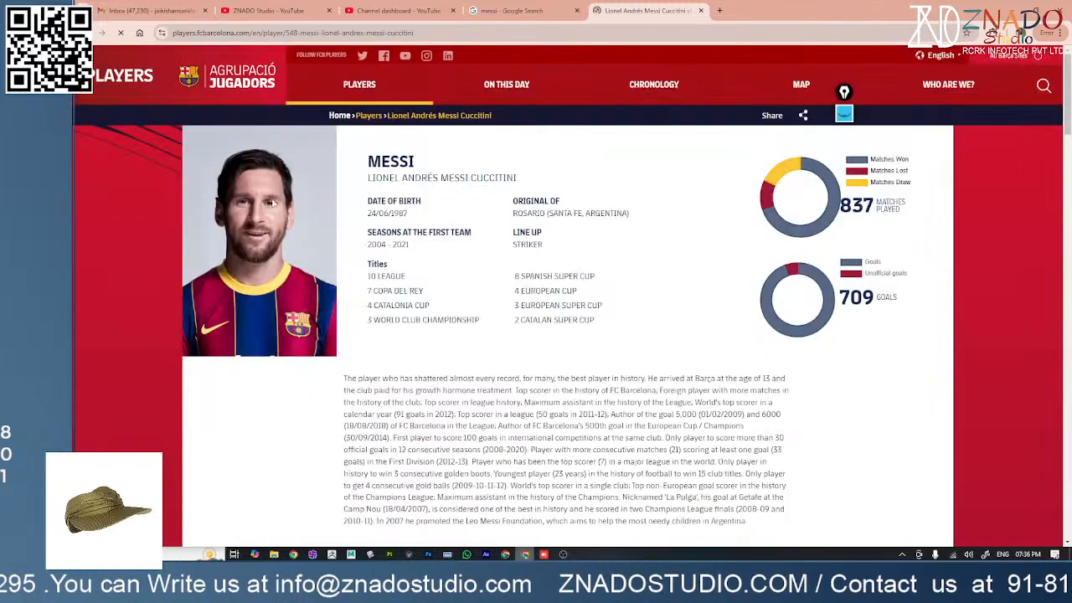
- Save the Messi portrait from the player page as MESSI in the Downloads folder
right_click(259, 196)
click(289, 204)
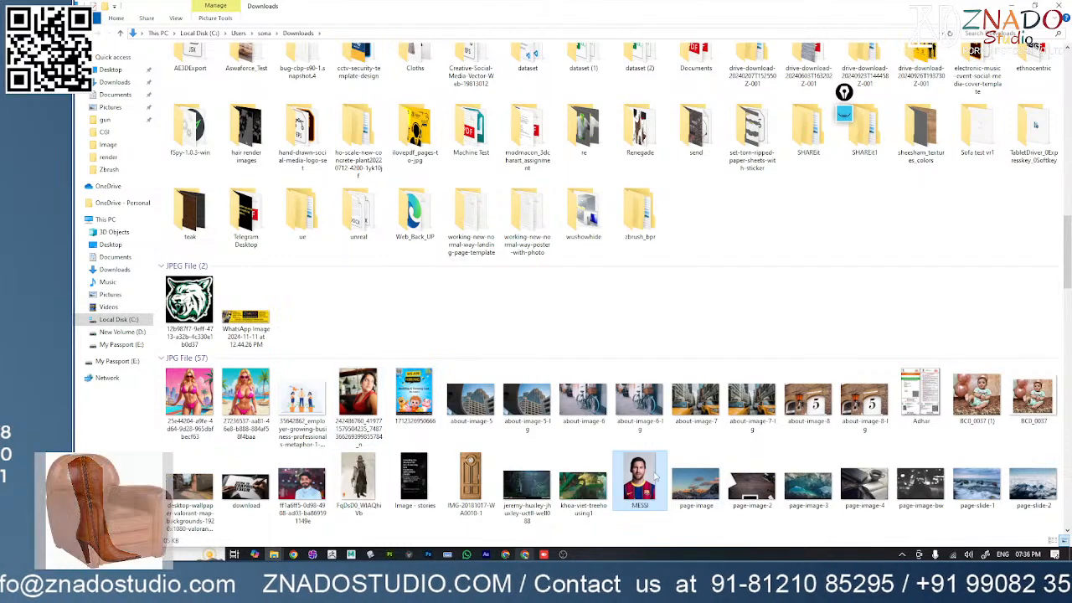
- Open the MESSI portrait from the Downloads folder and maximize the image viewer
double_click(641, 479)
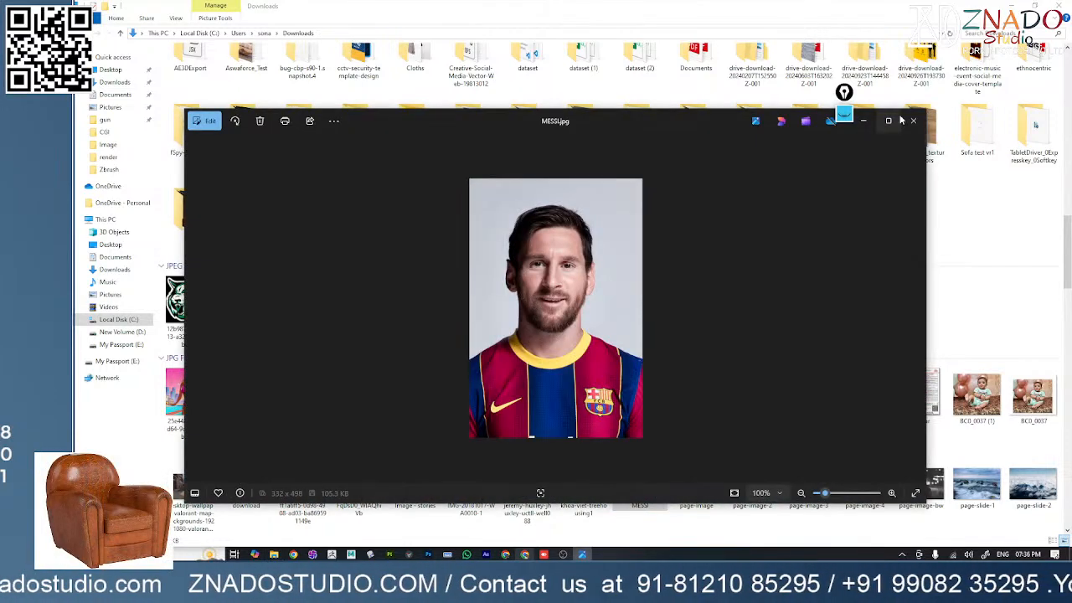
click(890, 120)
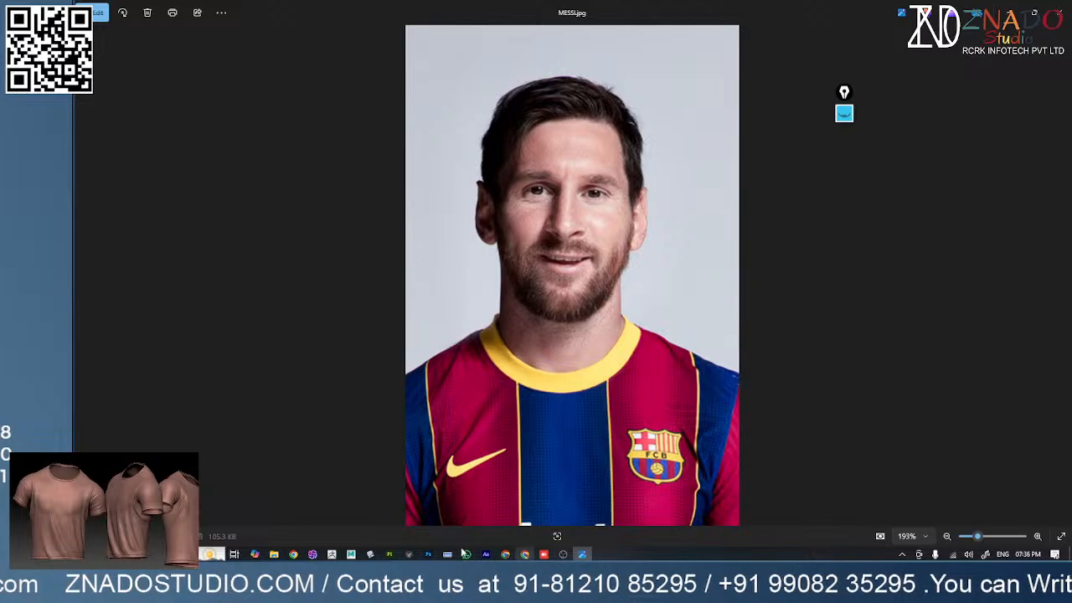
- Switch to ZBrush, fit the head over the Messi portrait with See-through at about 61, and return See-through to 0
click(332, 555)
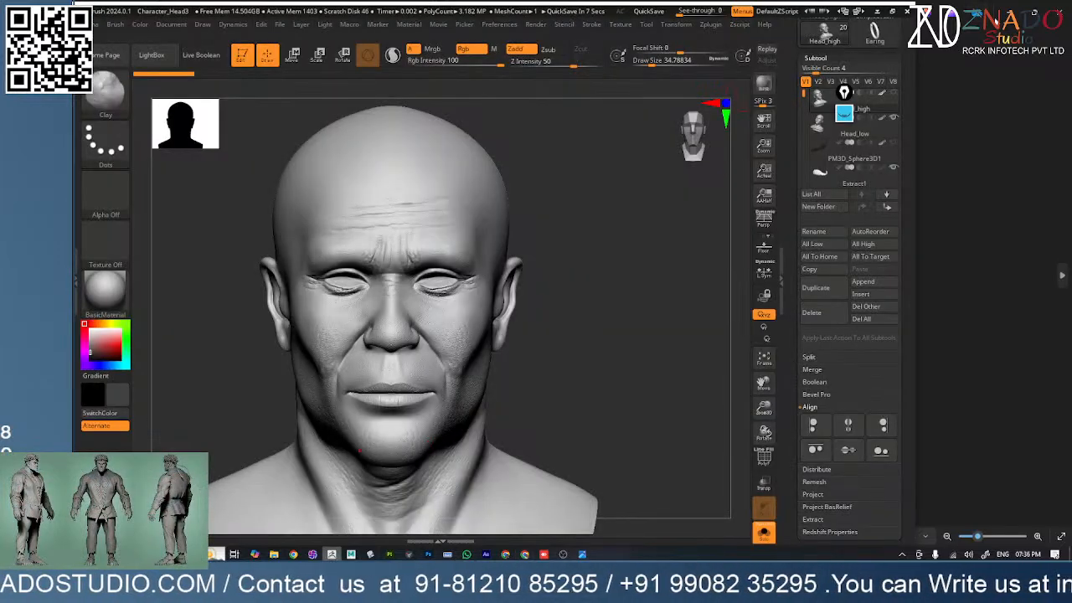
drag(691, 12, 707, 14)
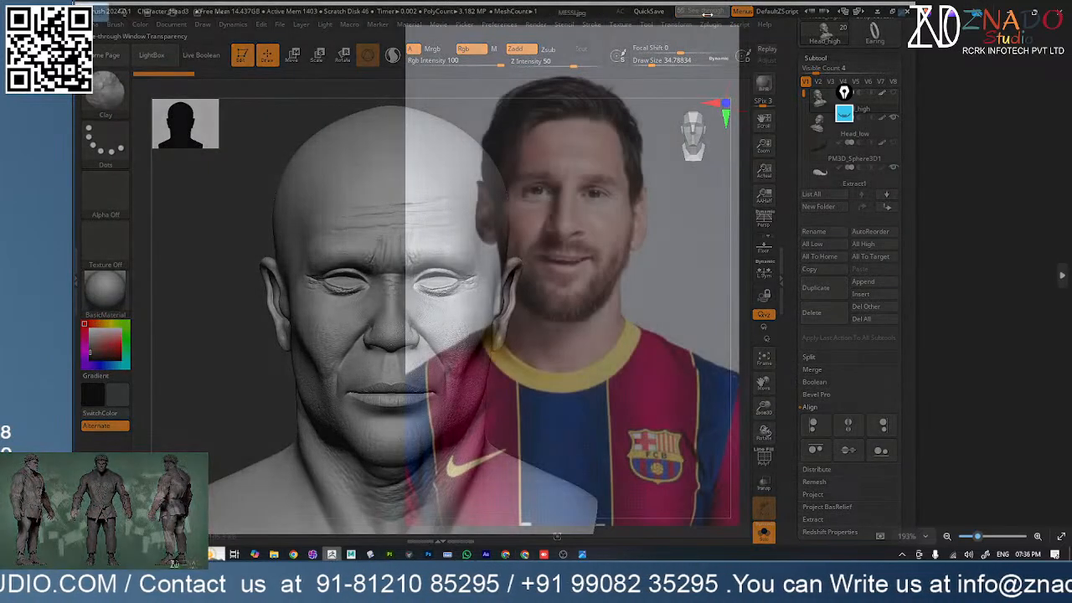
mouse_move(555, 296)
ctrl+right_down()
mouse_move(551, 337)
mouse_move(643, 226)
mouse_move(677, 206)
mouse_move(683, 240)
mouse_move(680, 231)
ctrl+right_up()
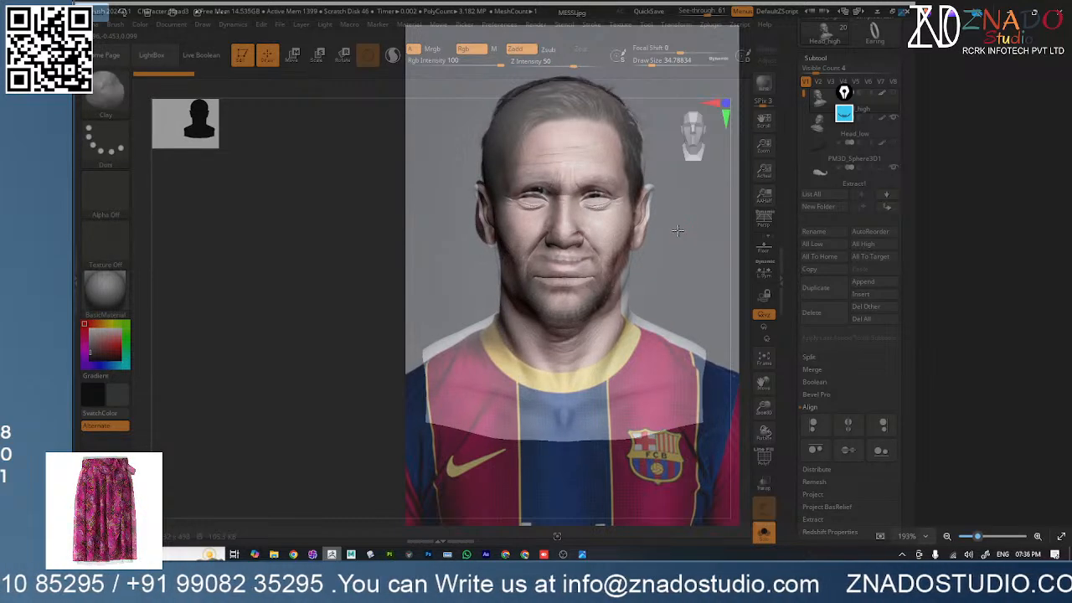
drag(708, 12, 673, 11)
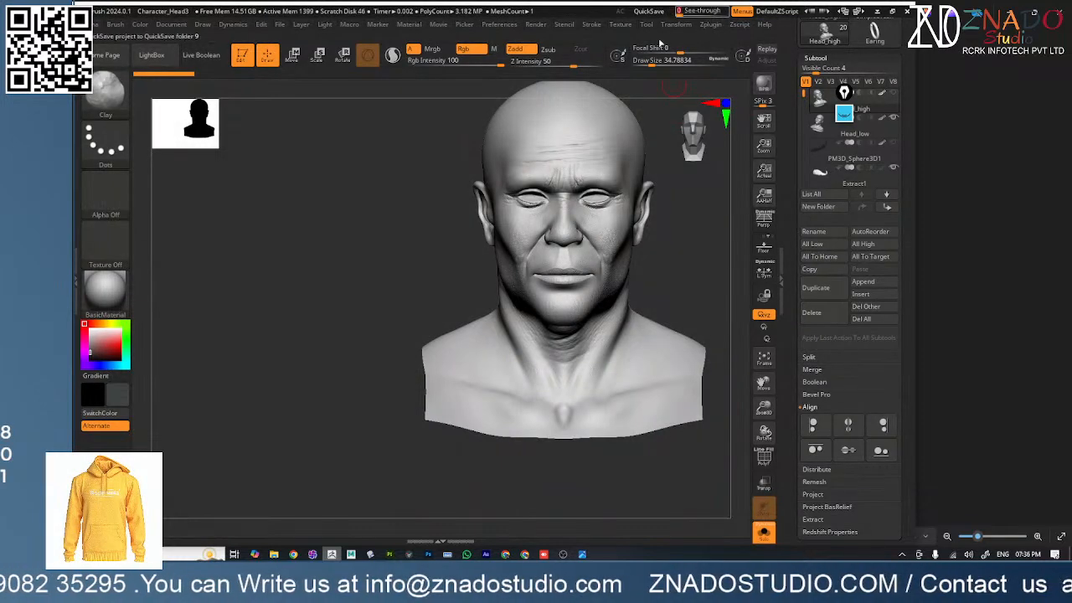
- Frame the head and show its hair, eyebrow, moustache and beard subtools from the front and at an angle
key(f)
right_drag(617, 237, 536, 306)
ctrl+right_drag(597, 331, 435, 314)
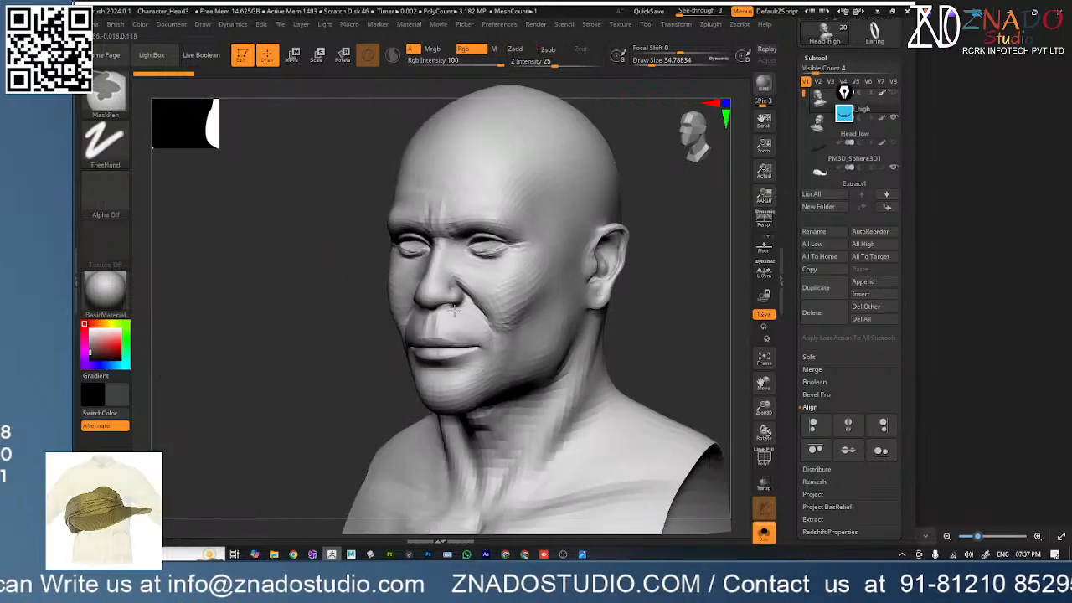
right_drag(351, 331, 479, 342)
shift+right_drag(527, 279, 521, 275)
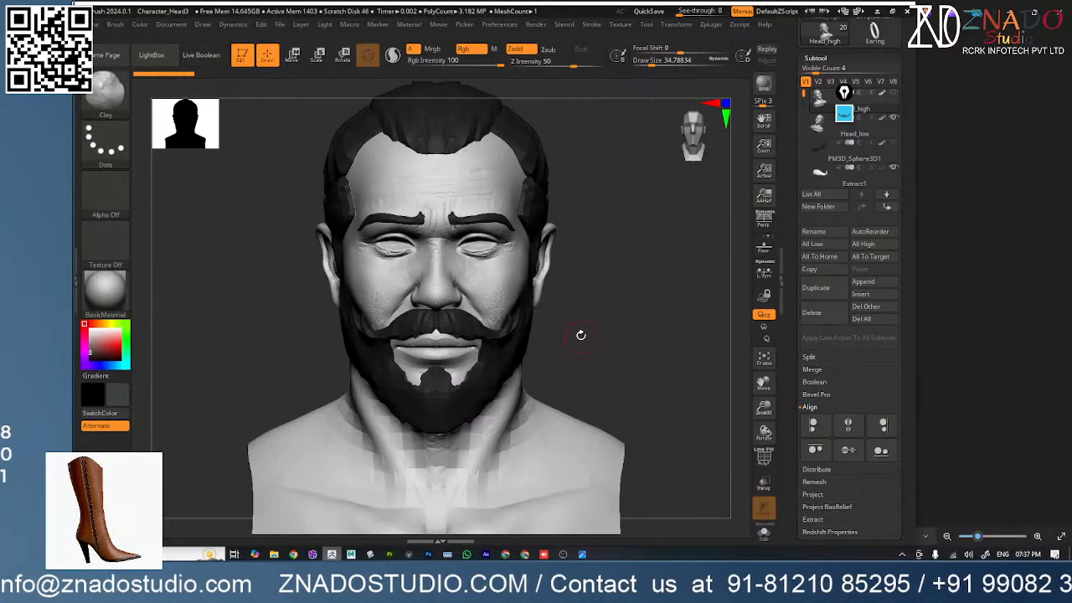
right_drag(579, 330, 553, 332)
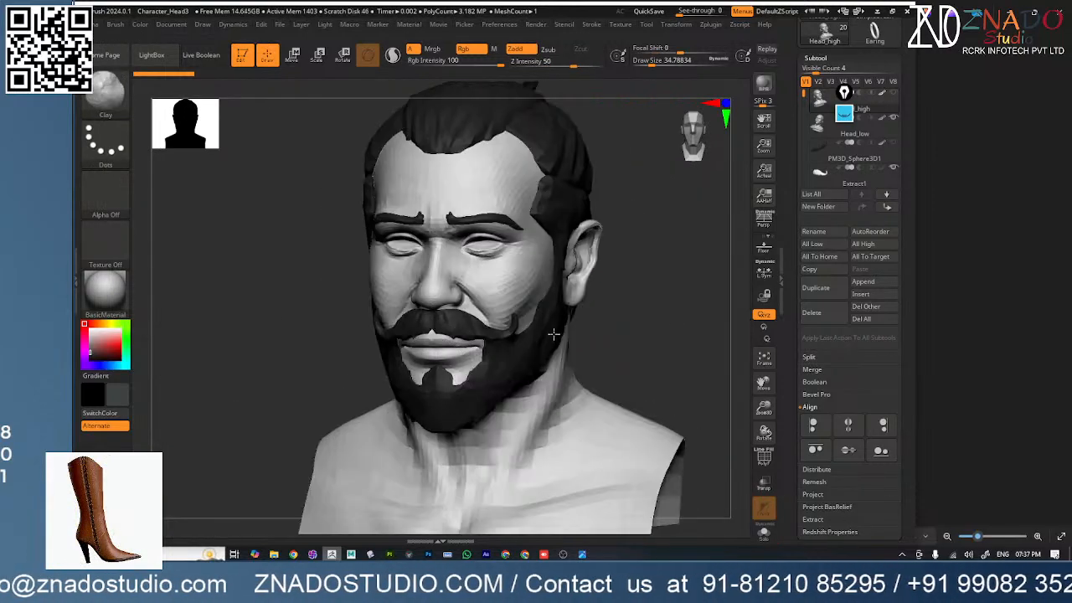
- Hide the Head_low and Extract1 moustache subtools and show the detailed PM3D_Sphere3D1 moustache on the face
mouse_move(807, 99)
mouse_down()
mouse_move(804, 149)
mouse_move(802, 102)
mouse_up()
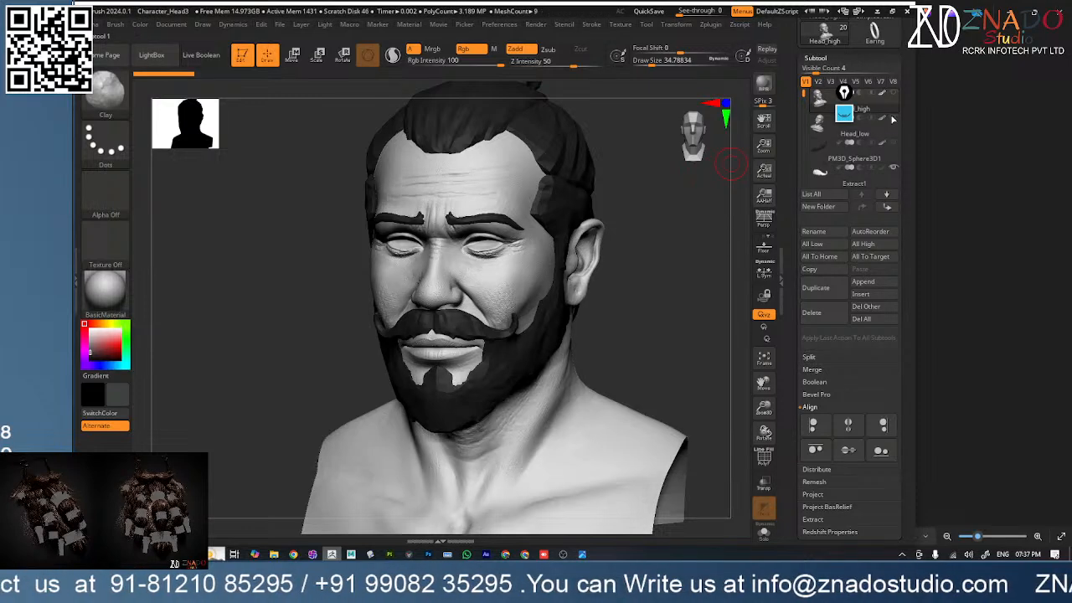
mouse_move(894, 97)
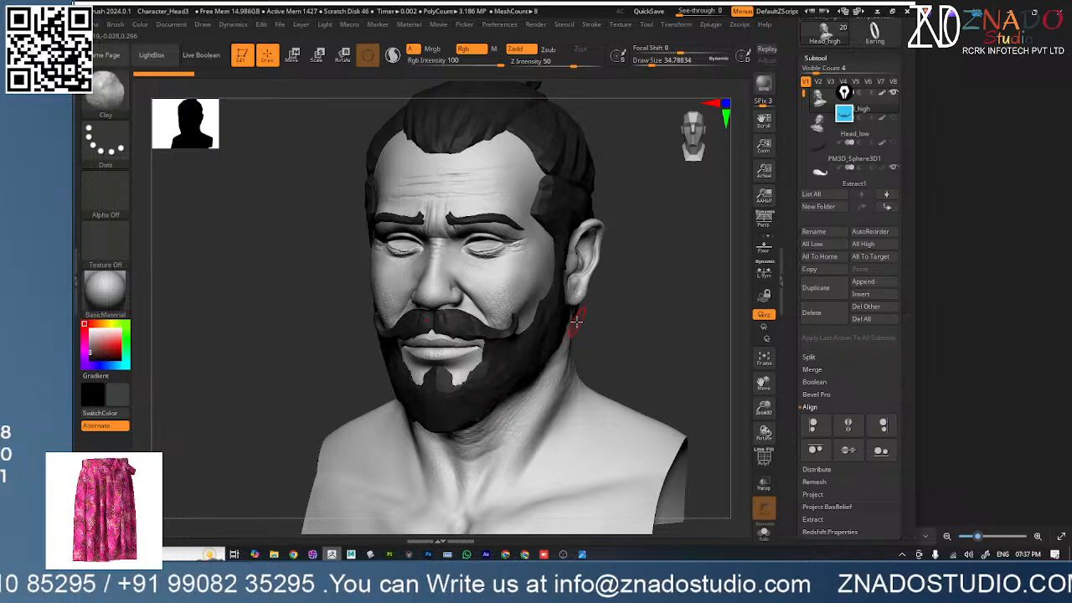
mouse_move(641, 297)
shift+mouse_down()
mouse_move(679, 297)
mouse_move(631, 298)
shift+mouse_up()
mouse_move(633, 299)
ctrl+right_down()
mouse_move(611, 304)
mouse_move(557, 366)
ctrl+right_up()
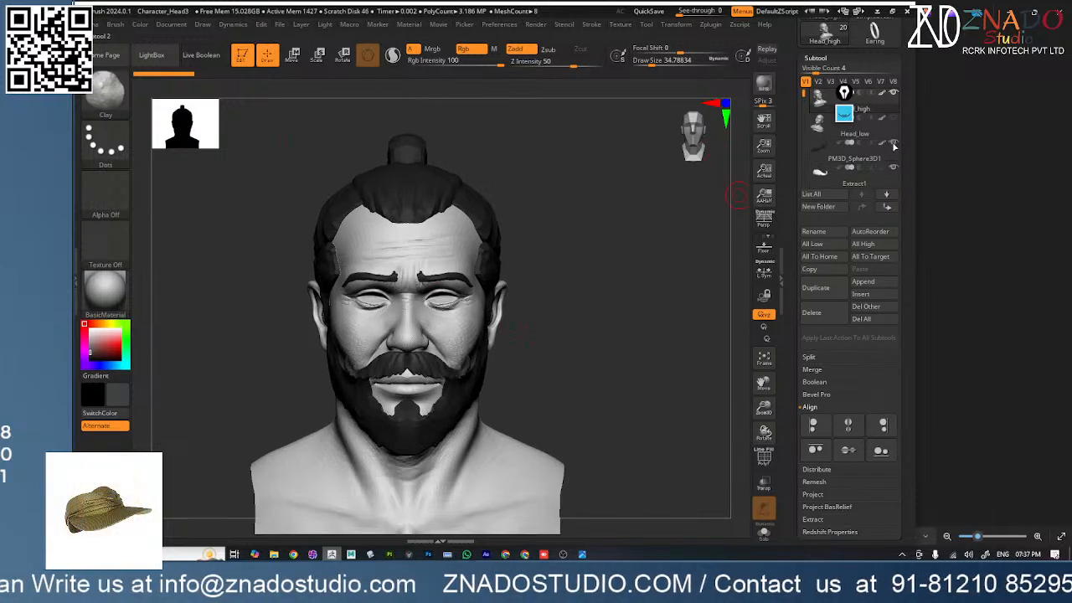
mouse_move(894, 155)
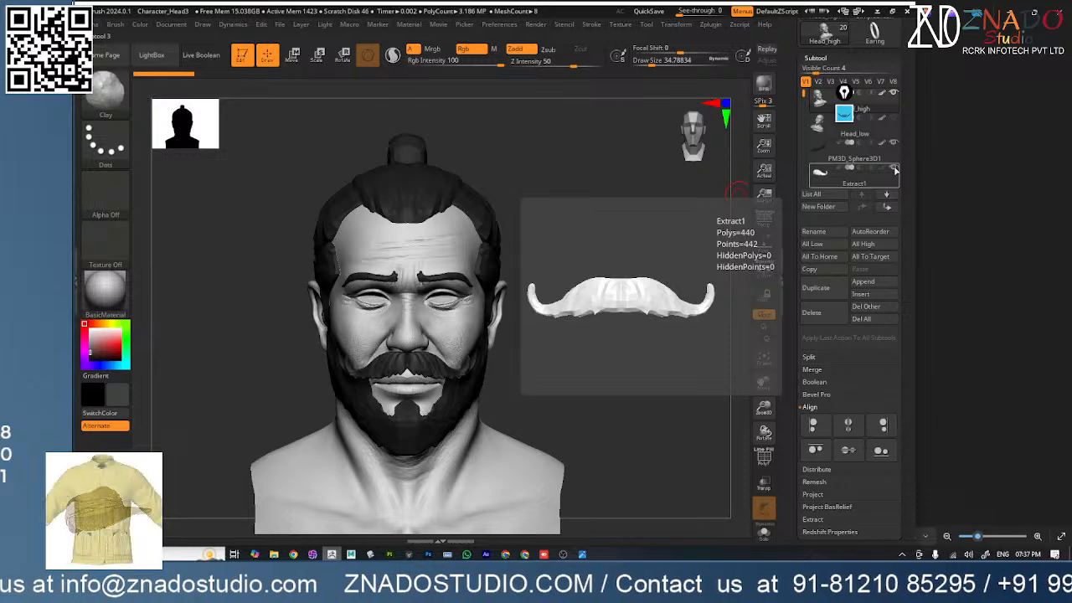
ctrl+right_drag(480, 318, 644, 277)
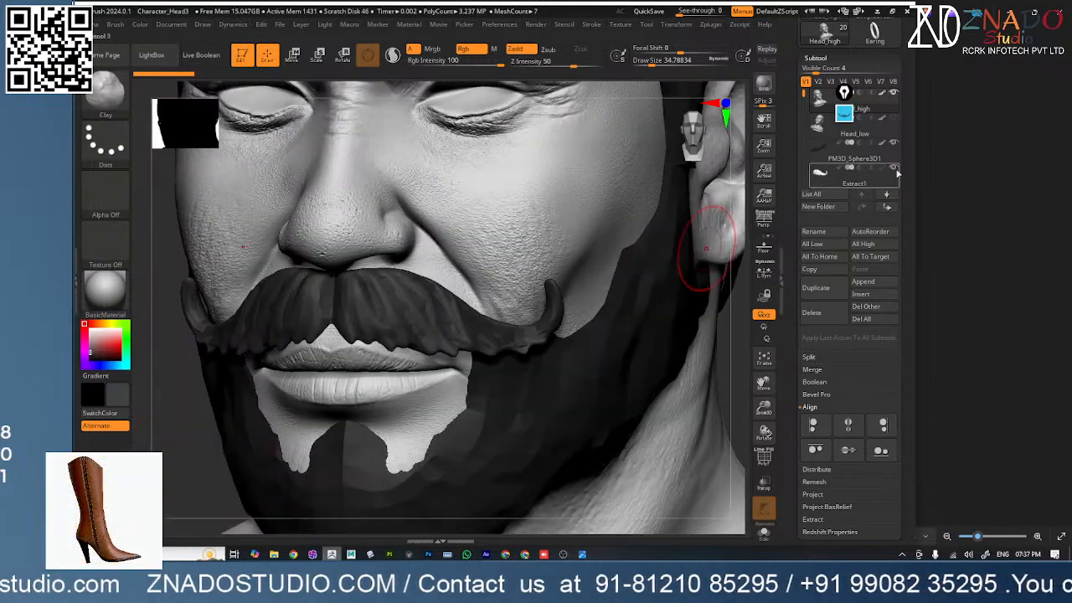
- Hide the low-poly Extract2 beard and show the detailed PM3D_Sphere3D1_1 beard in its place
scroll(896, 171, down, 1)
click(896, 171)
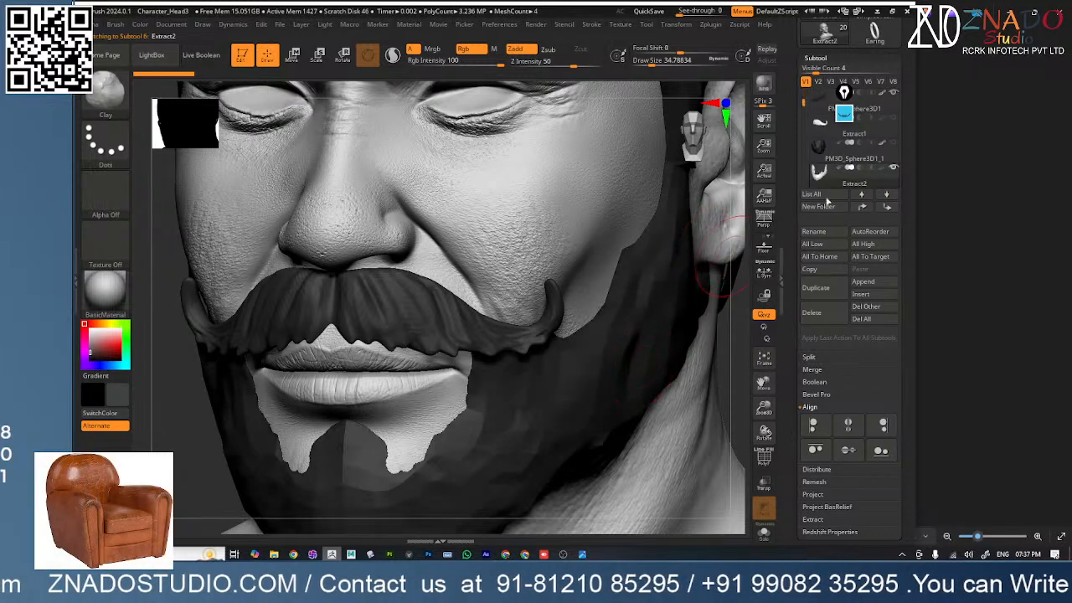
ctrl+right_drag(546, 297, 675, 227)
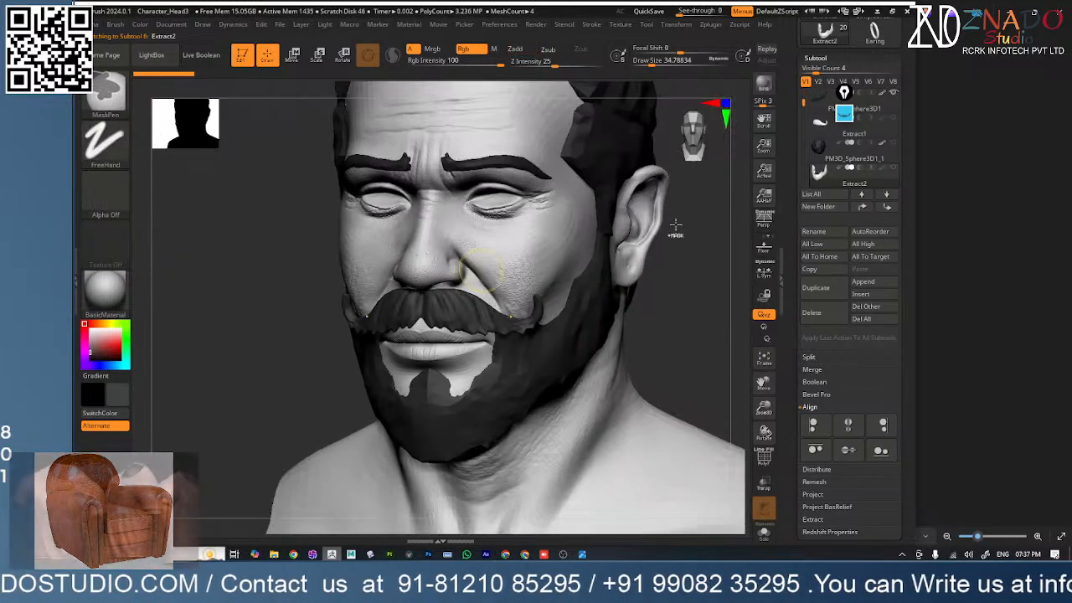
click(856, 159)
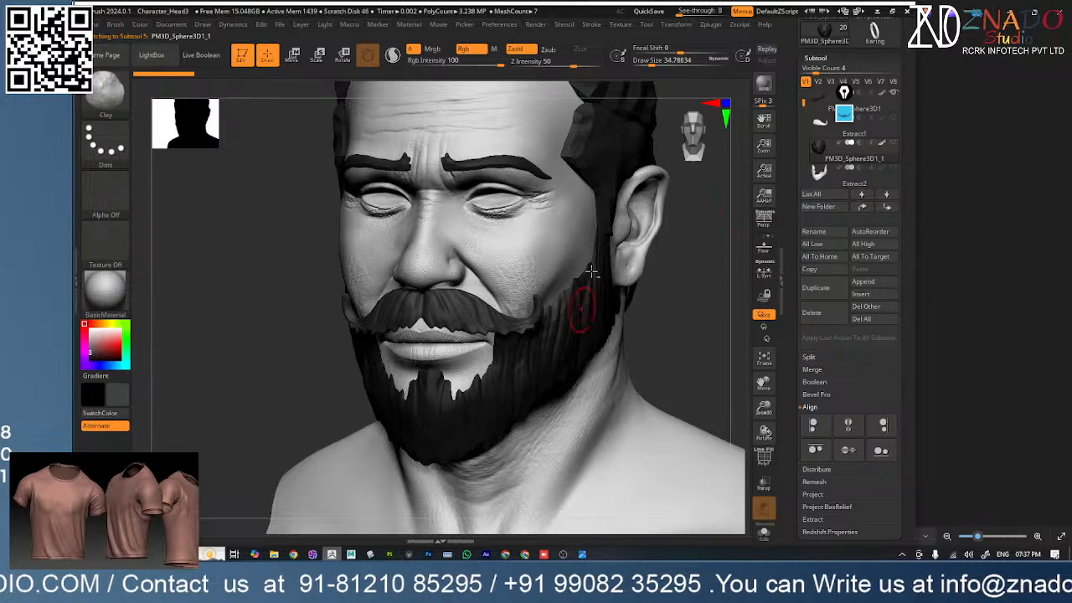
- Hide the low-poly Extract4 side hair and show the detailed PM3D_Sphere3D1_3 side hair
alt+right_drag(591, 270, 496, 523)
alt+click(513, 301)
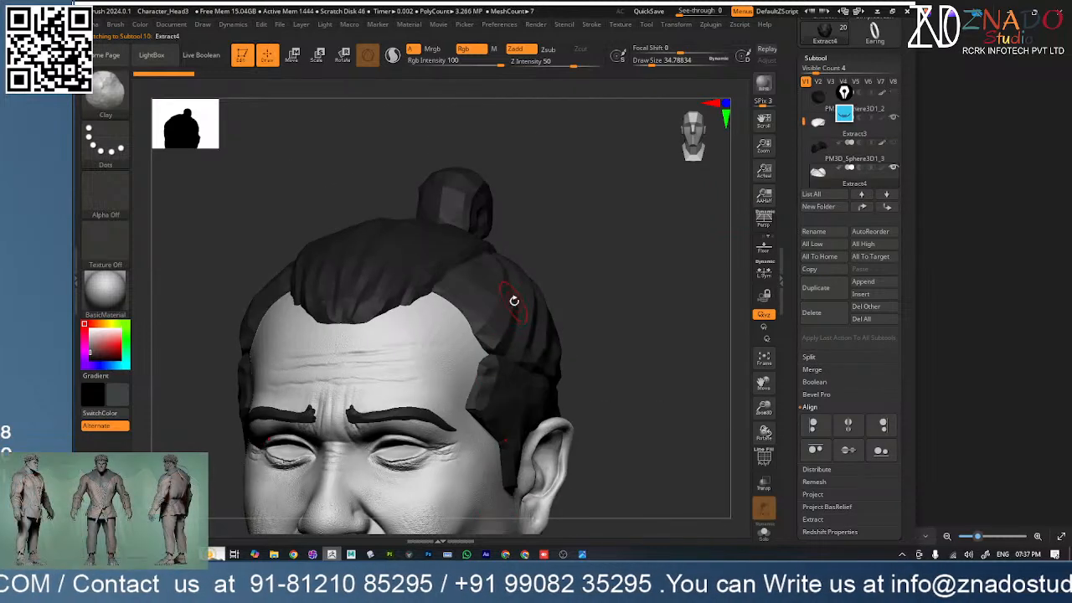
click(893, 169)
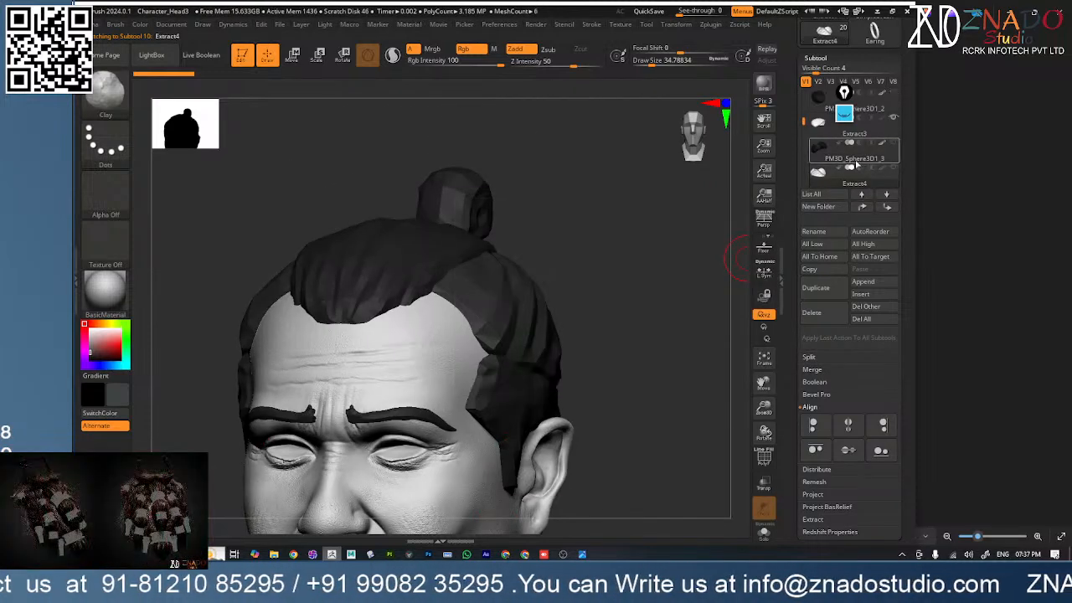
click(854, 161)
alt+right_drag(583, 298, 544, 238)
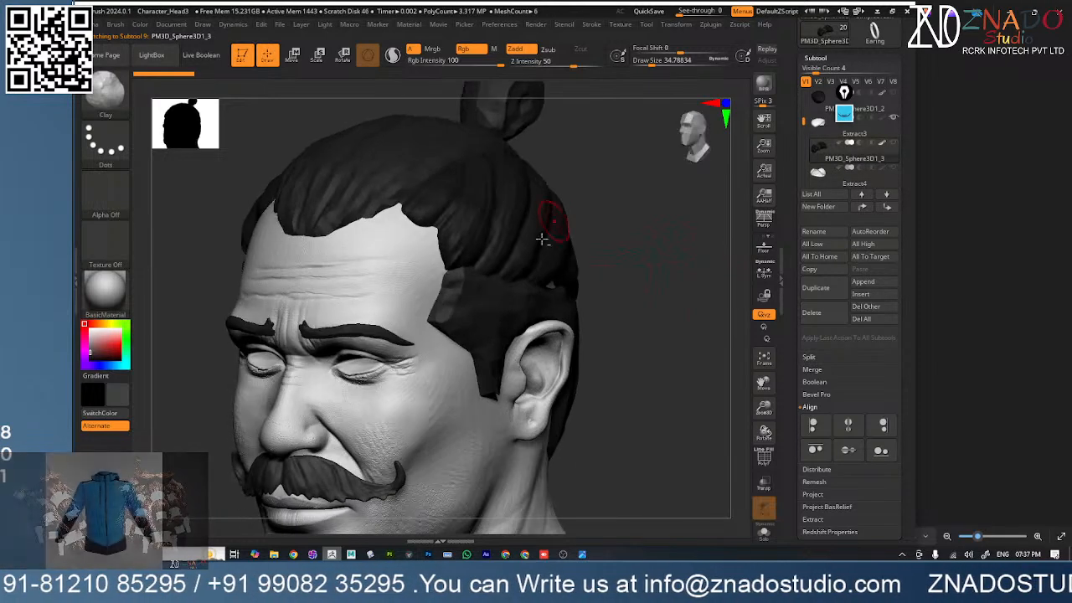
- Replace the low-poly Extract5 sideburns with the detailed PM3D_Sphere3D1_4 and keep the PM3D_Sphere3D1_3 side hair shown
alt+click(509, 301)
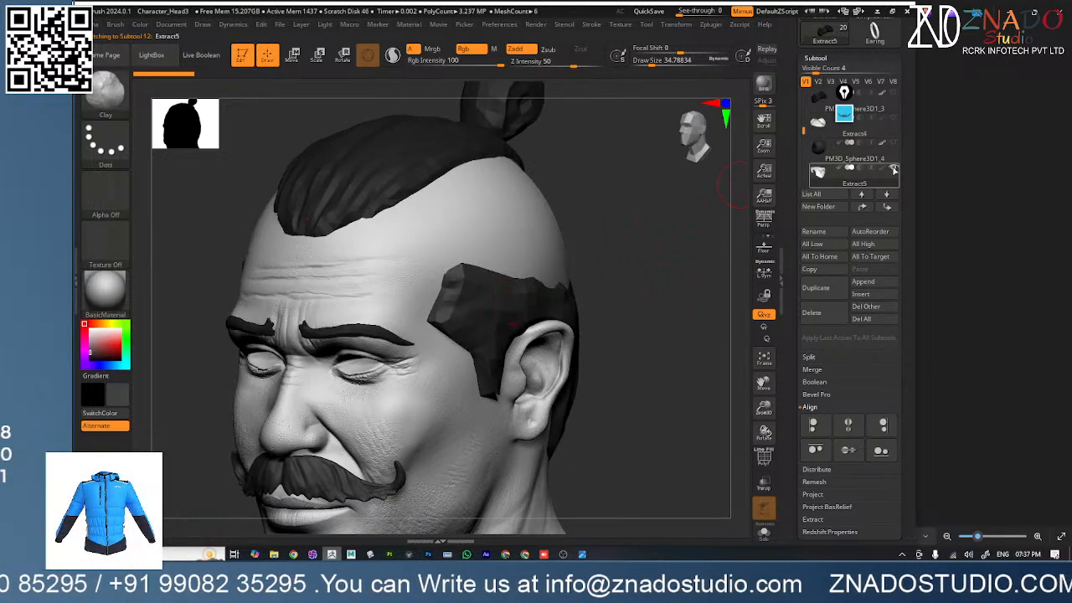
click(893, 170)
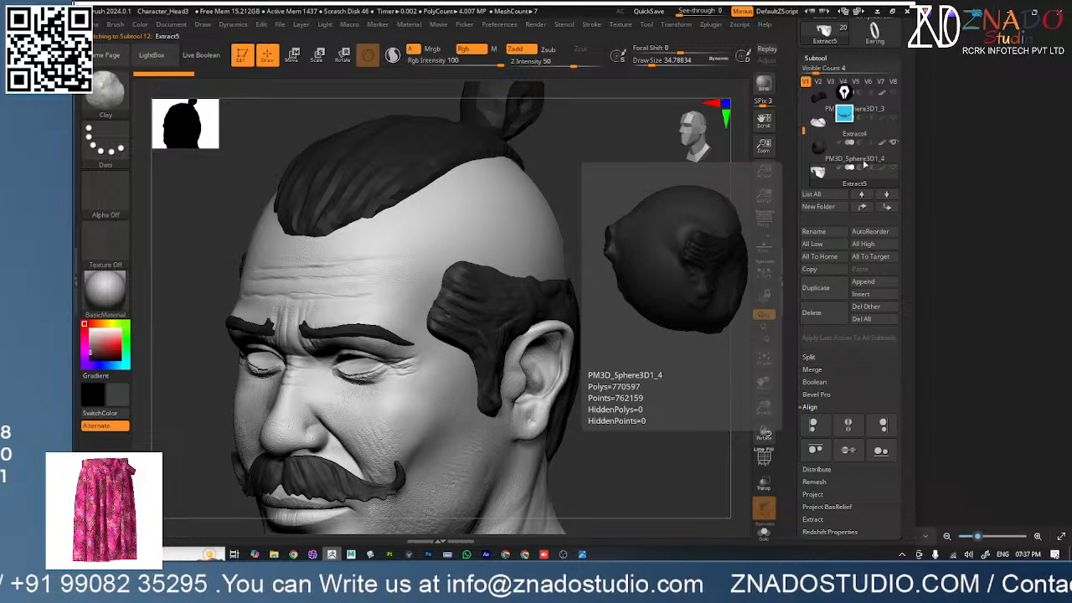
click(879, 114)
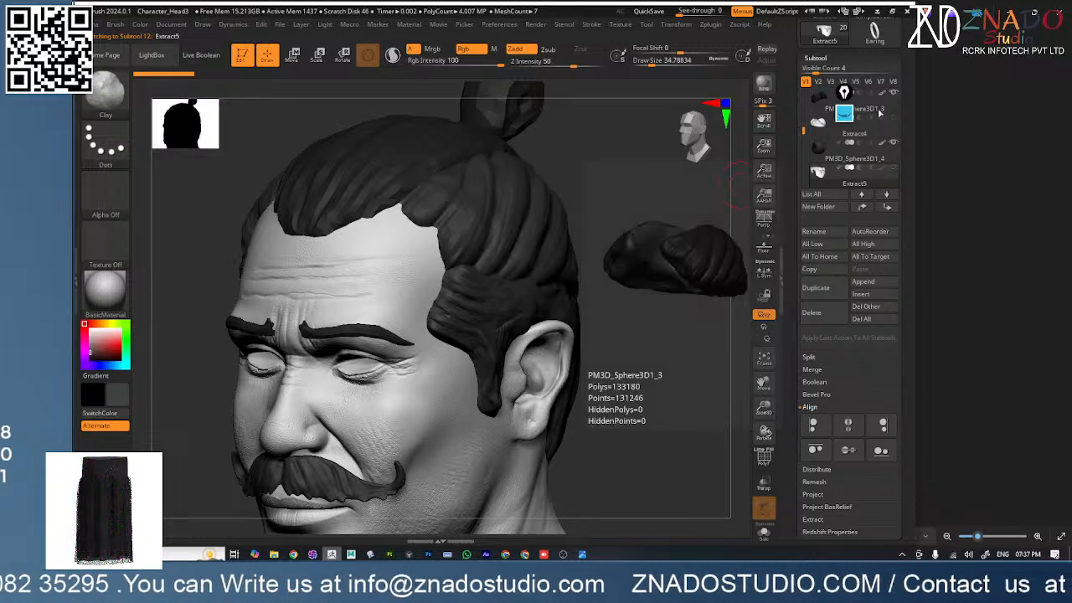
- Hide the low-poly Extract3 top hair and show the detailed PM3D_Sphere3D1_2 top hair
drag(642, 268, 390, 249)
alt+click(390, 249)
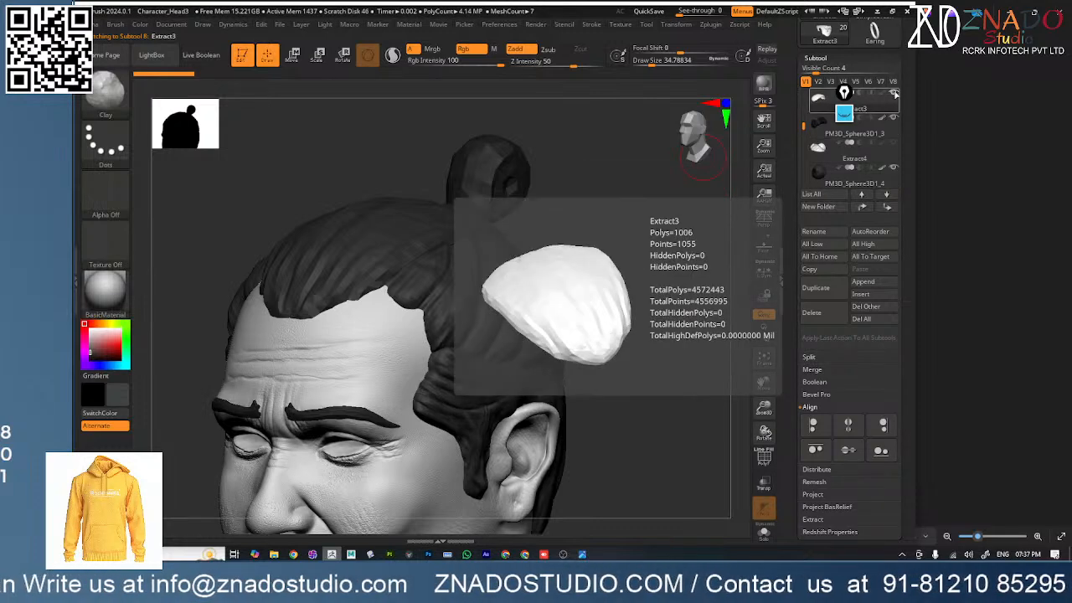
click(862, 137)
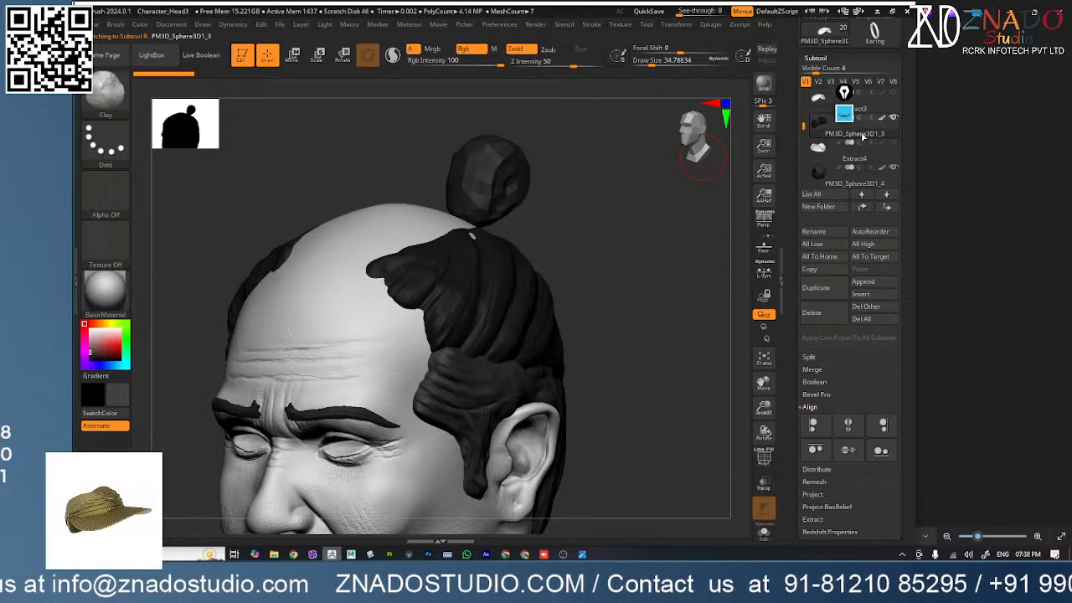
drag(804, 133, 805, 112)
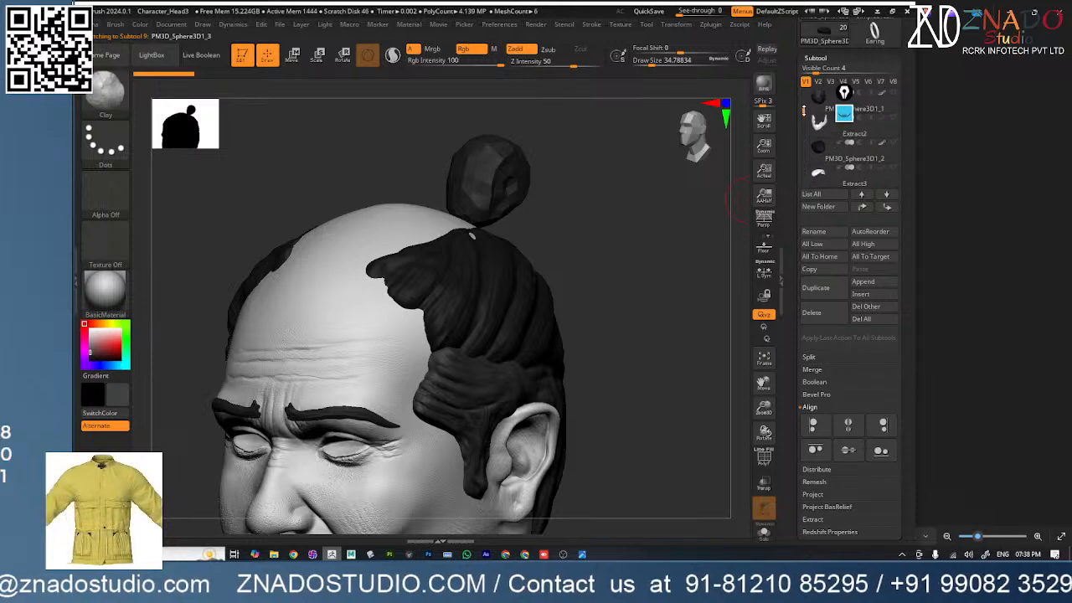
click(892, 143)
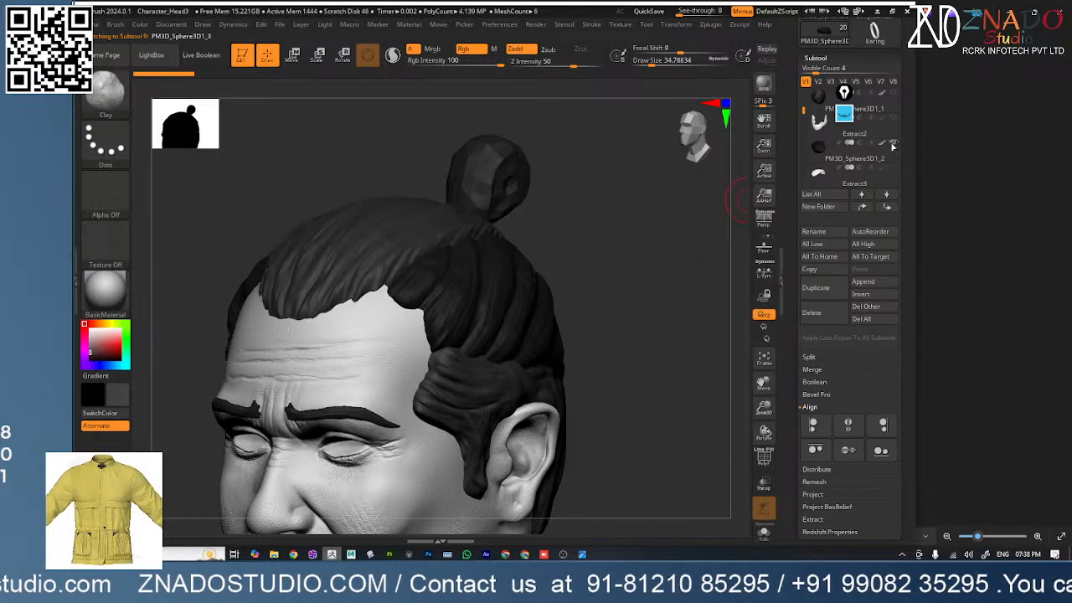
drag(564, 245, 487, 245)
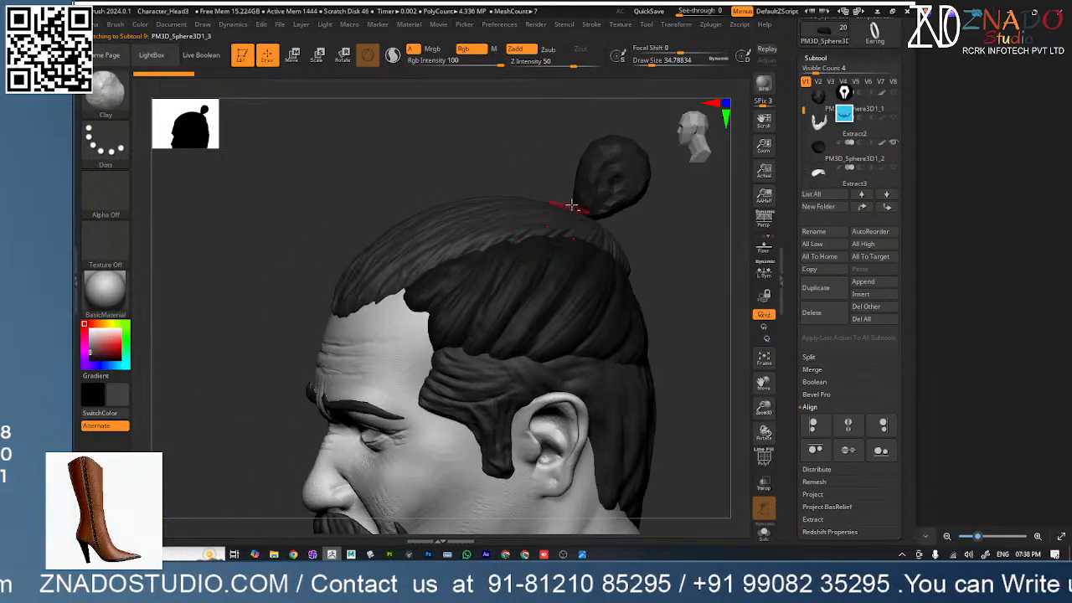
- Hide the low-poly Extract6 hair bun and show the detailed PM3D_Sphere3D1_5 bun on the head
alt+click(595, 184)
alt+right_drag(620, 209, 510, 264)
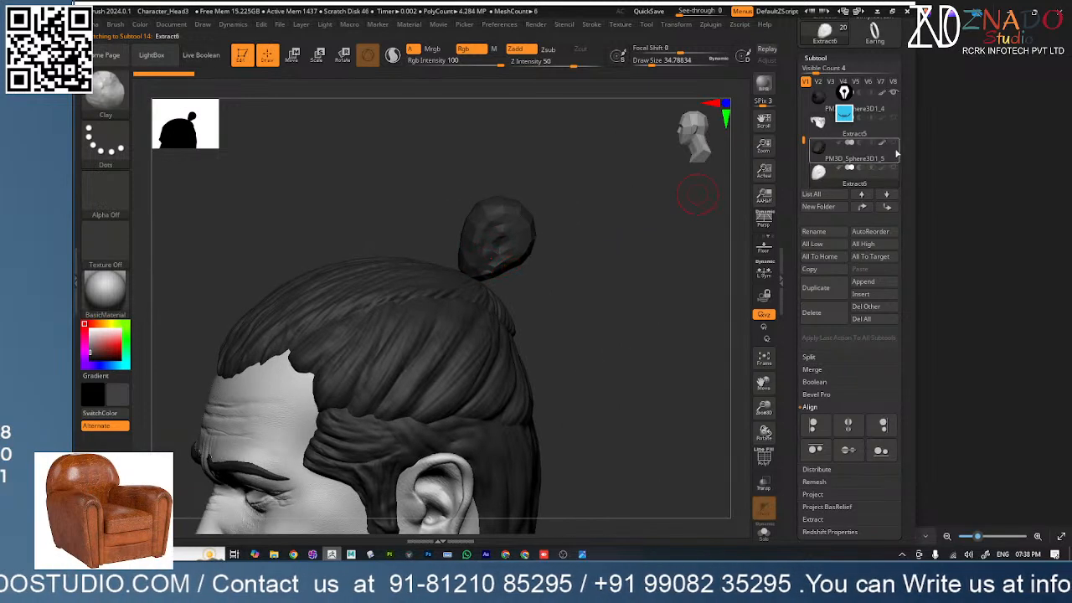
click(871, 159)
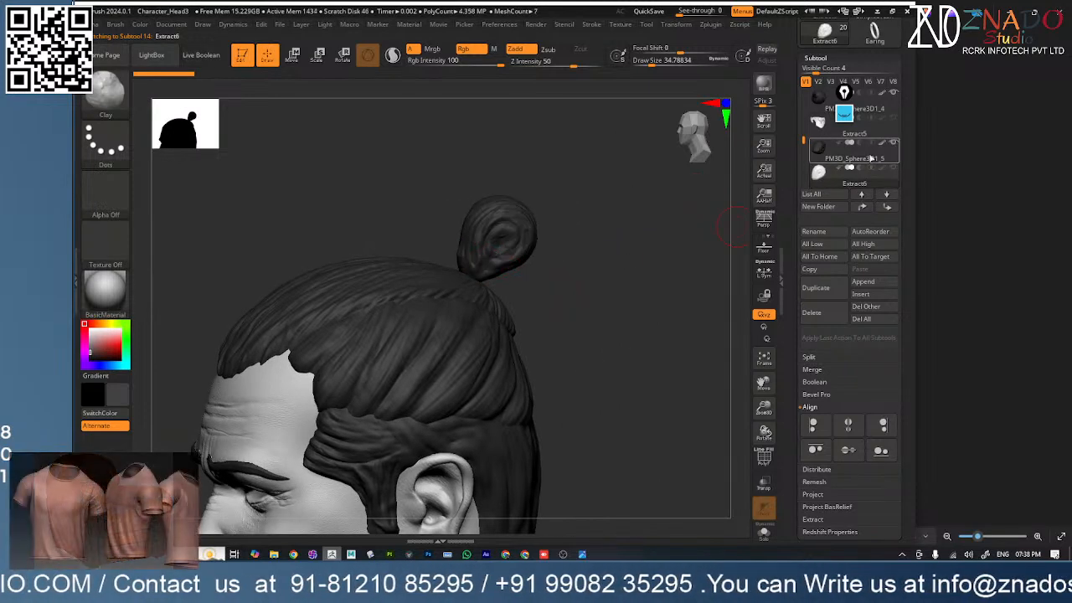
alt+drag(554, 307, 531, 225)
ctrl+right_drag(531, 225, 536, 310)
drag(536, 310, 577, 317)
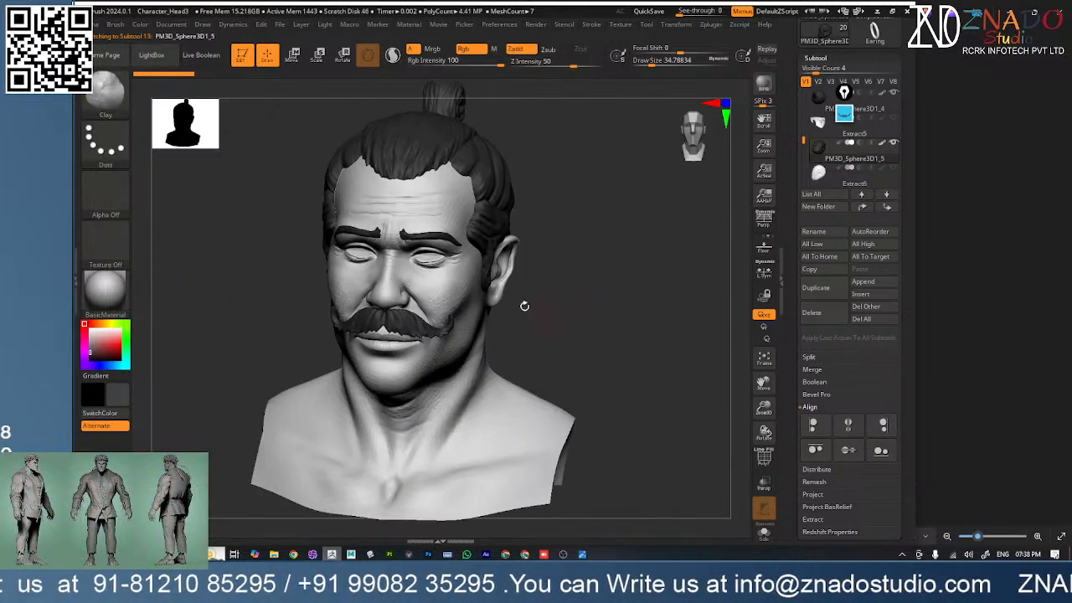
- Hide the low-poly Extract8 eyebrows and show the detailed PM3D_Sphere3D1_8 eyebrows
mouse_move(524, 307)
ctrl+right_down()
mouse_move(507, 180)
mouse_move(494, 167)
ctrl+right_up()
alt+click(432, 414)
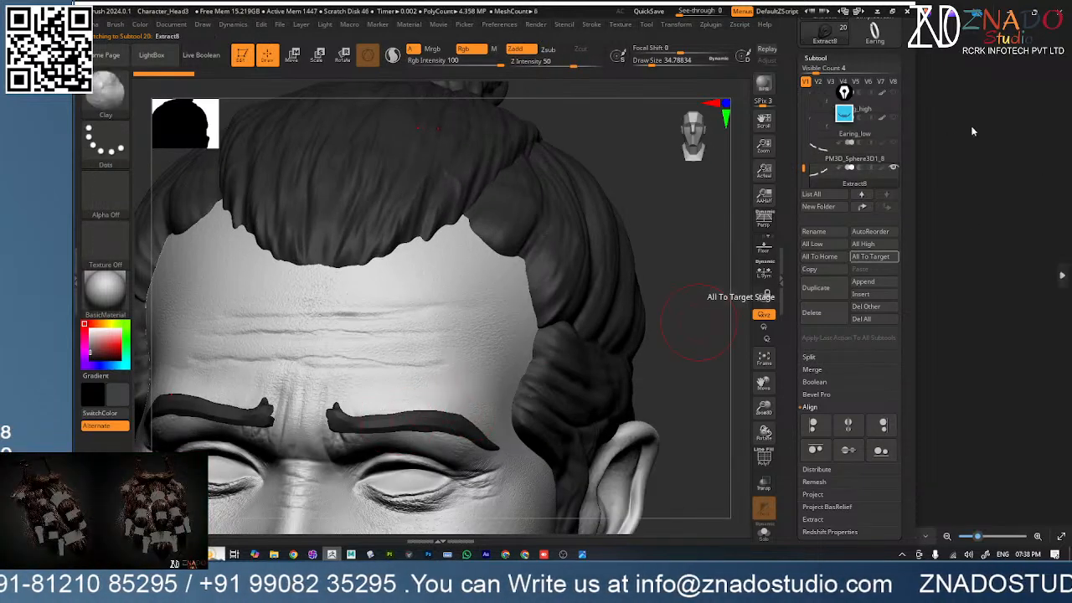
click(894, 144)
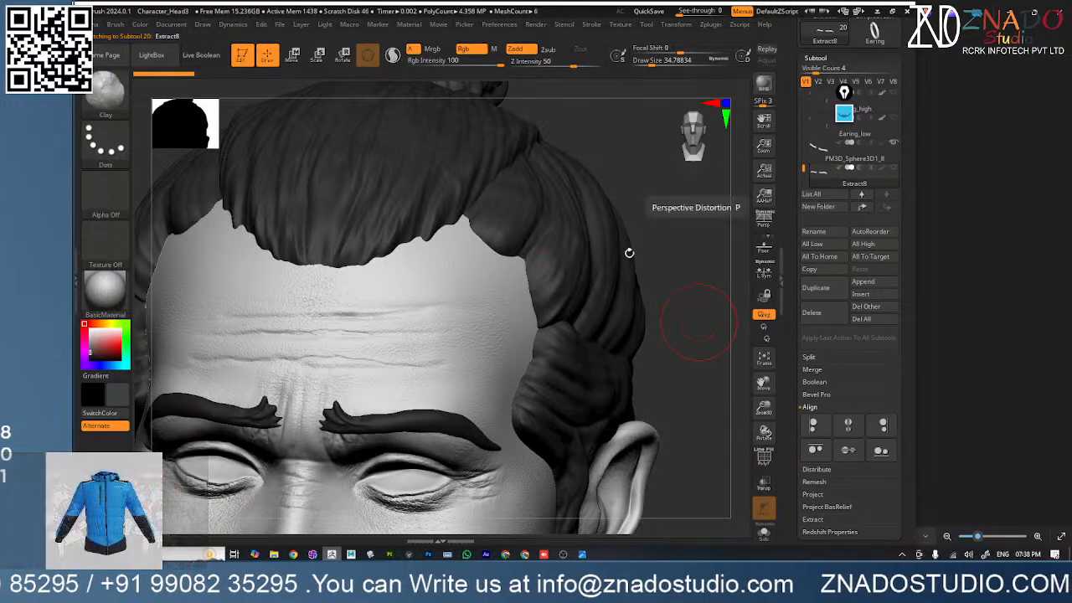
alt+right_drag(440, 337, 485, 173)
click(854, 156)
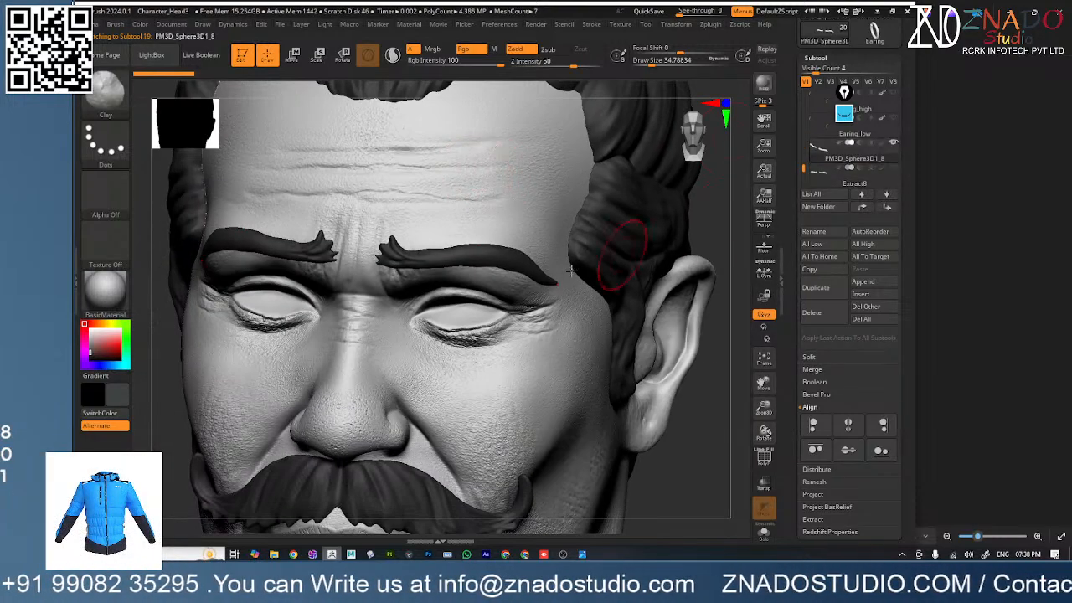
mouse_move(555, 225)
ctrl+right_down()
mouse_move(494, 355)
mouse_move(514, 273)
mouse_move(570, 243)
ctrl+right_up()
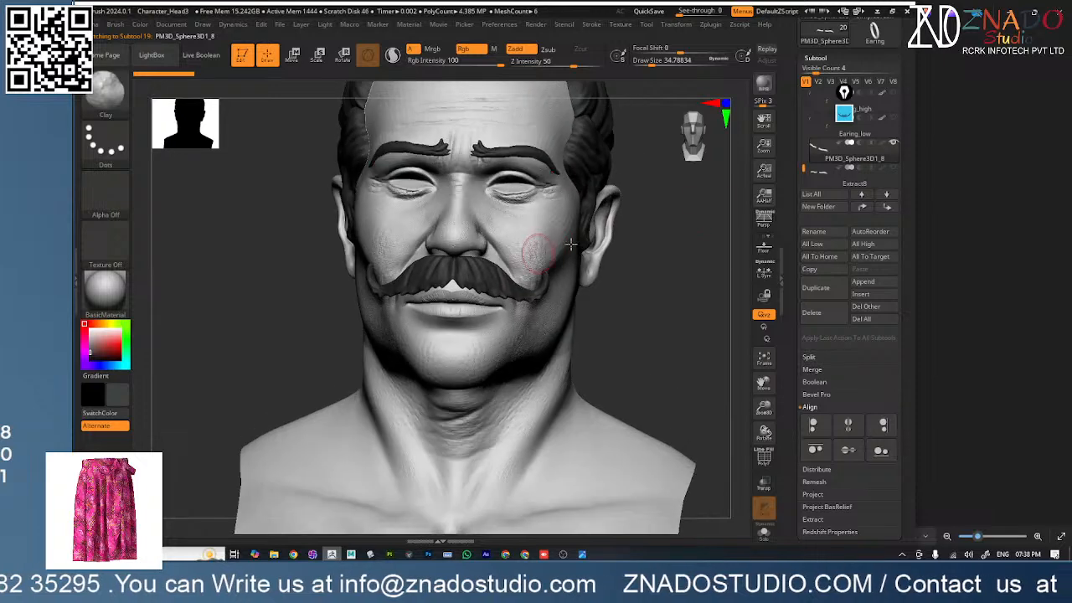
- Select the low-poly Extract2 beard, and show and select the detailed PM3D_Sphere3D1_1 beard
drag(804, 168, 805, 179)
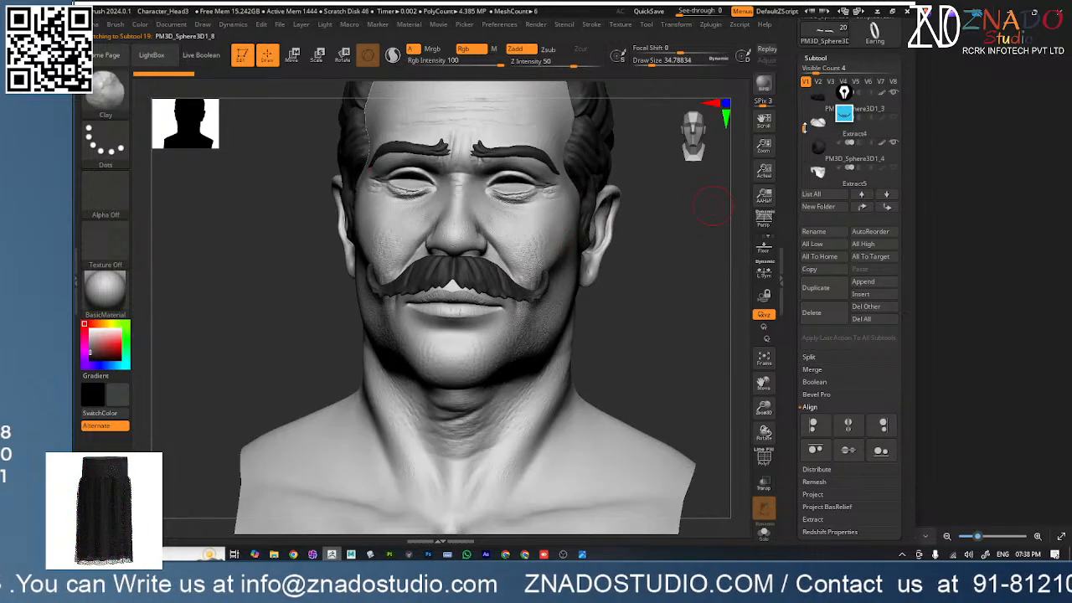
drag(804, 125, 804, 134)
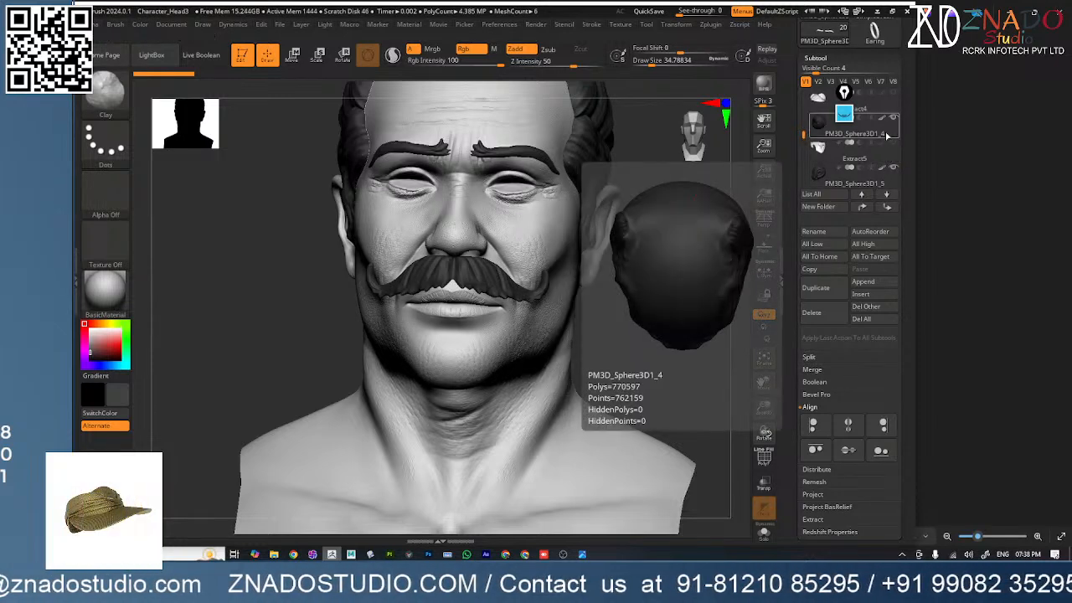
click(887, 136)
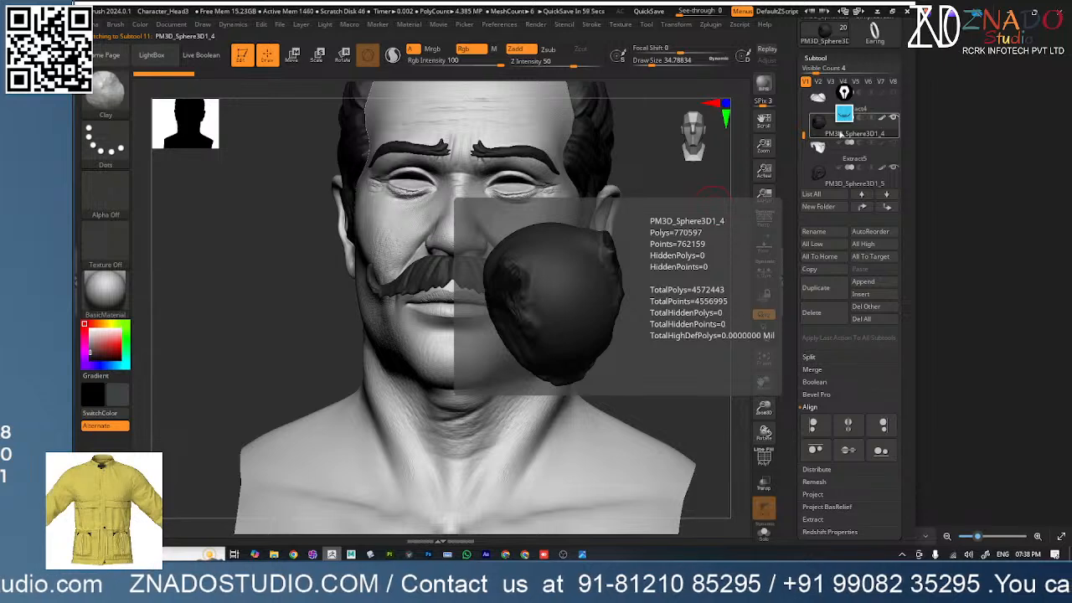
drag(803, 134, 801, 116)
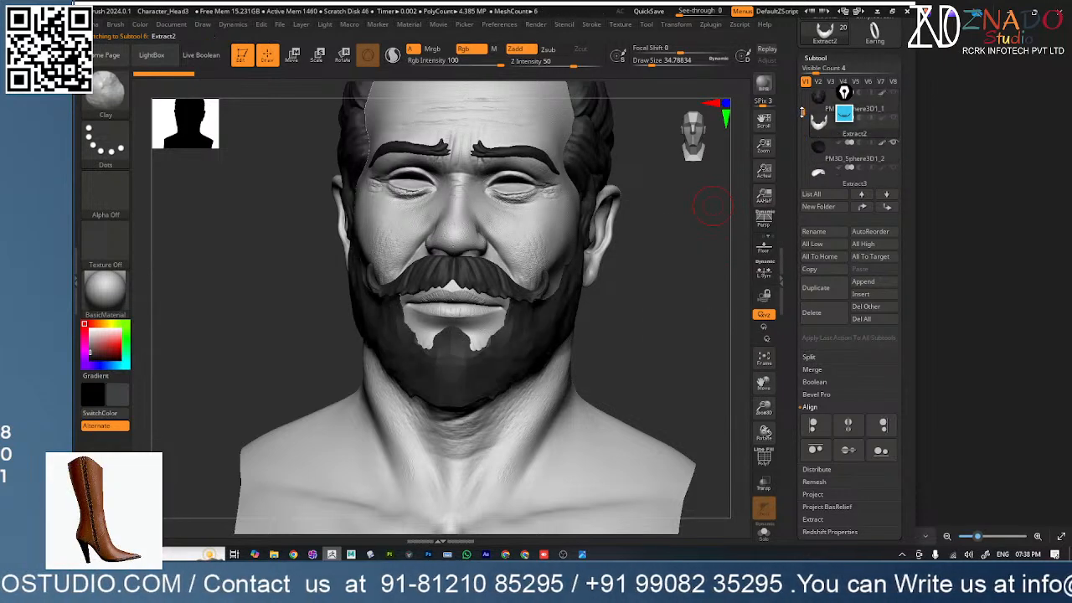
mouse_move(894, 94)
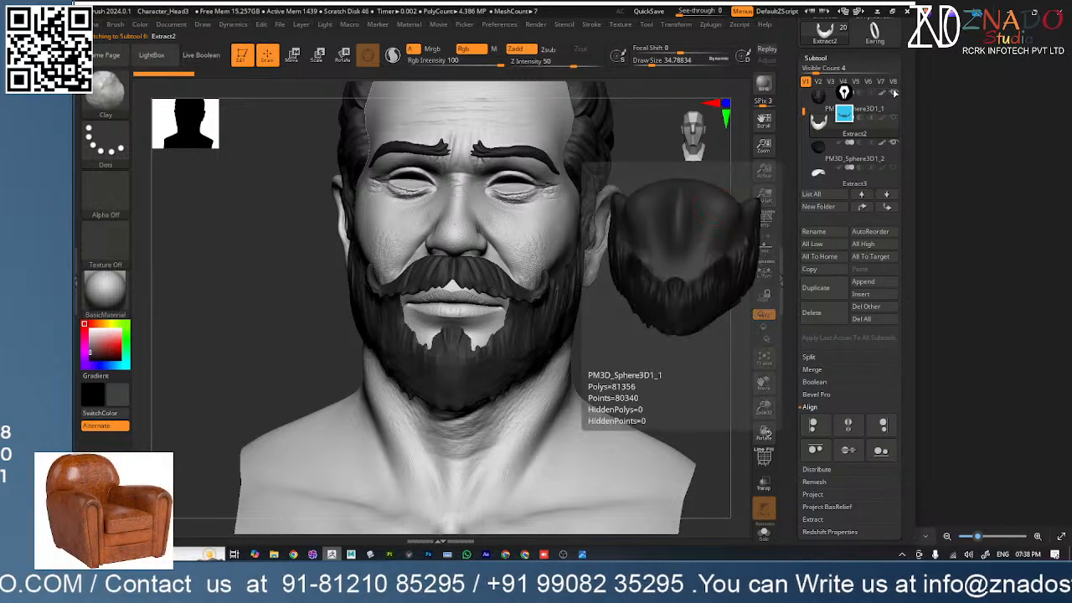
click(888, 108)
- Examine the fully detailed head, hair and beard from both three-quarter sides and the front
drag(712, 214, 475, 368)
ctrl+right_drag(474, 368, 653, 310)
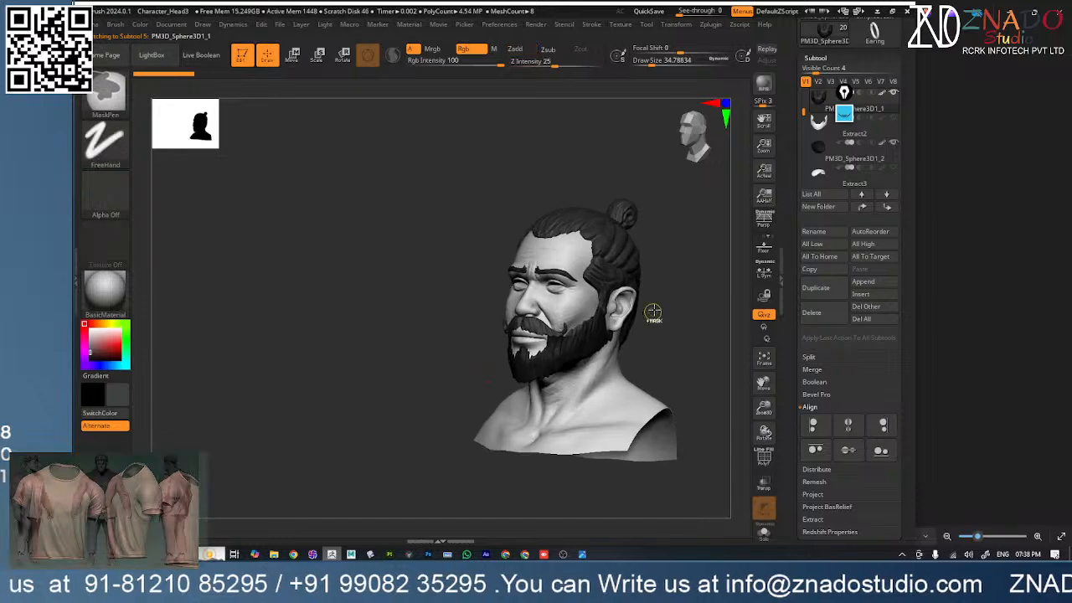
ctrl+drag(653, 310, 677, 361)
mouse_move(677, 361)
right_down()
mouse_move(691, 362)
mouse_move(637, 358)
mouse_move(637, 383)
mouse_move(581, 340)
mouse_move(601, 344)
right_up()
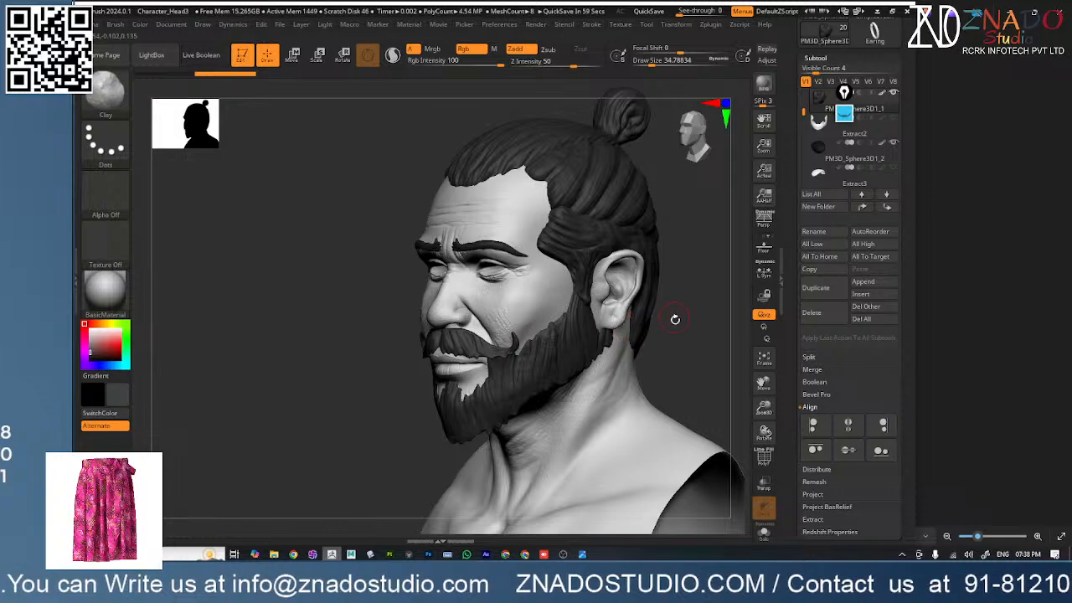
mouse_move(675, 319)
right_down()
mouse_move(661, 352)
mouse_move(695, 368)
mouse_move(683, 383)
right_up()
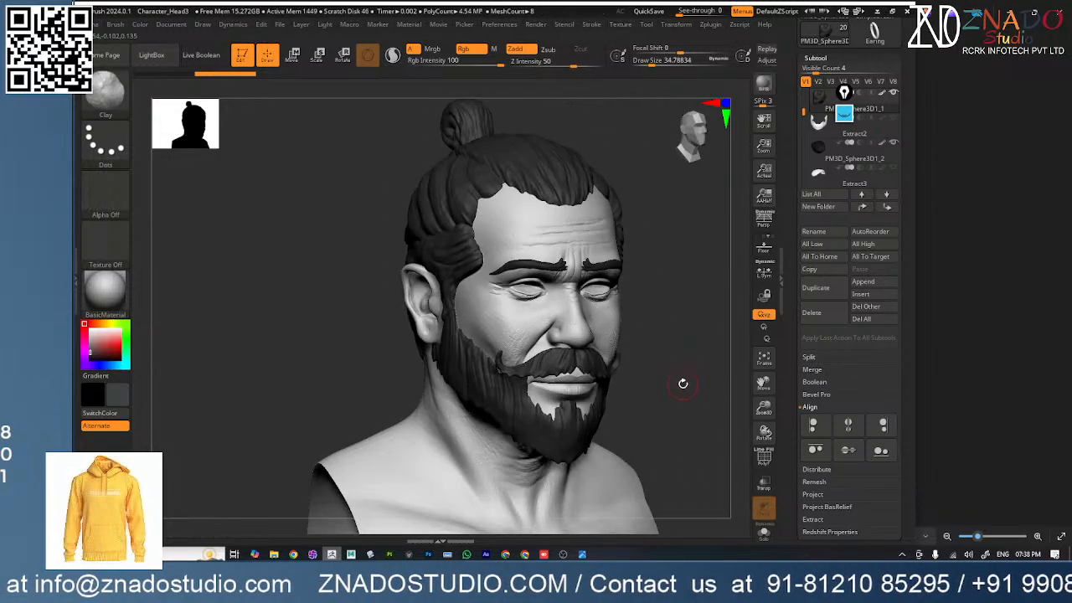
right_drag(675, 348, 633, 349)
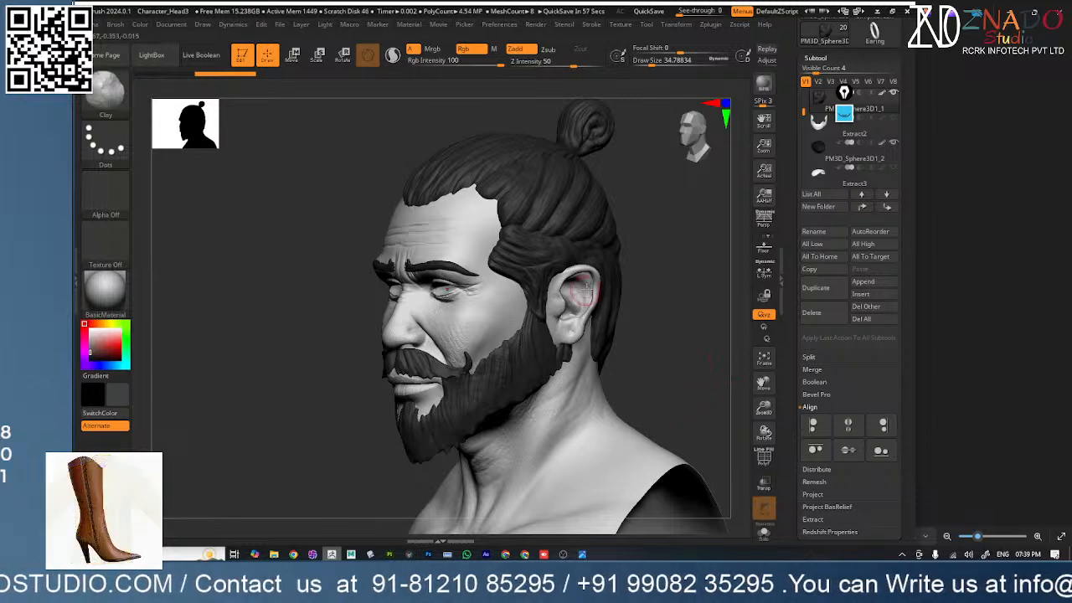
mouse_move(646, 324)
mouse_down()
mouse_move(691, 336)
mouse_move(609, 340)
mouse_move(625, 348)
mouse_move(593, 365)
mouse_move(646, 354)
mouse_move(679, 268)
mouse_up()
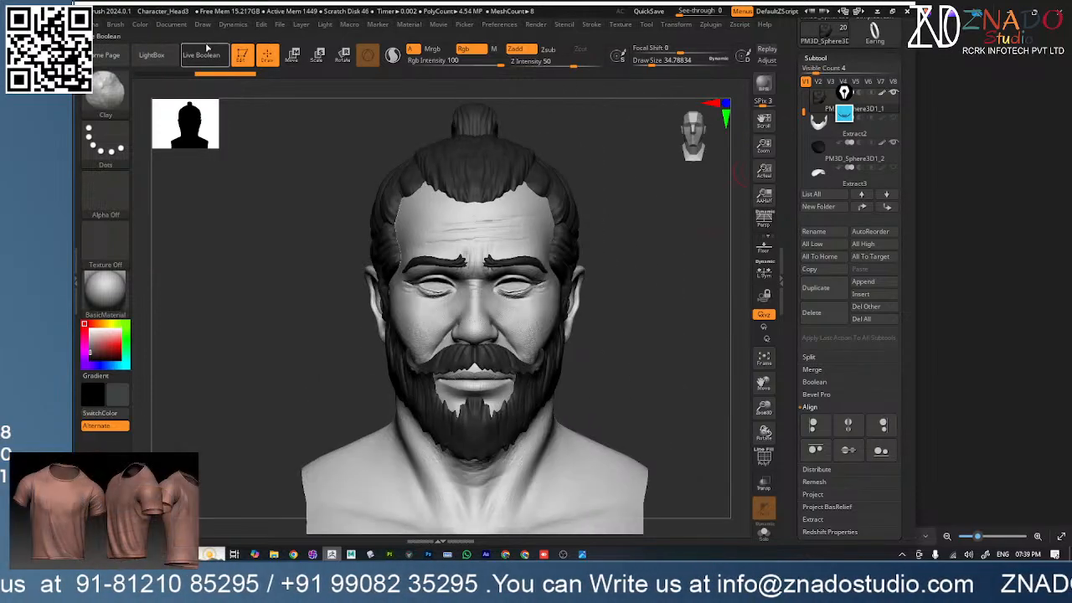
- Start opening another project, look inside the Femail folder and return to the charecter folder
click(281, 24)
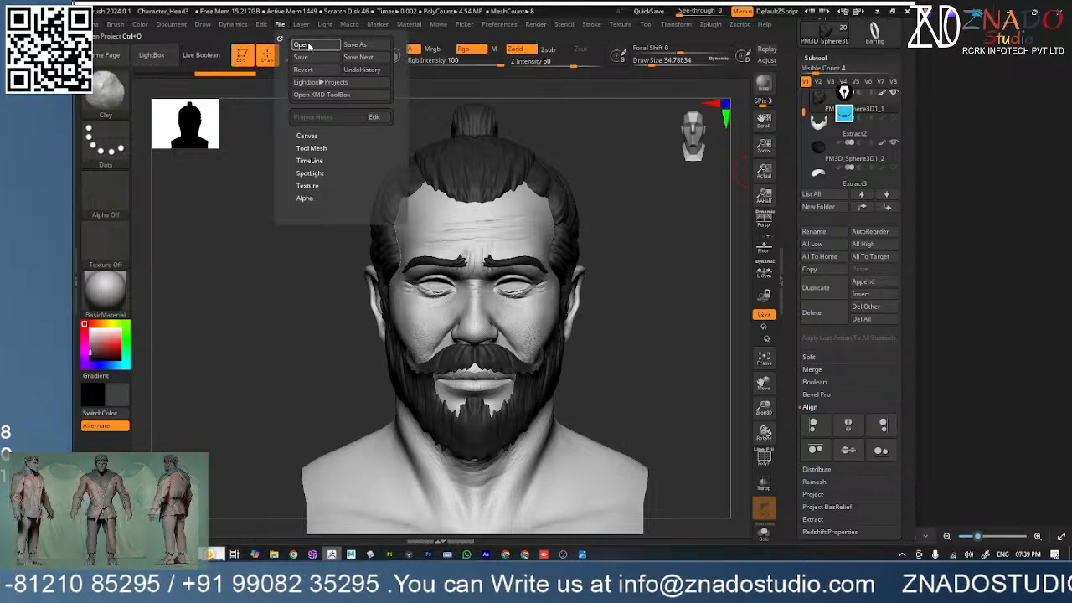
click(302, 44)
click(605, 317)
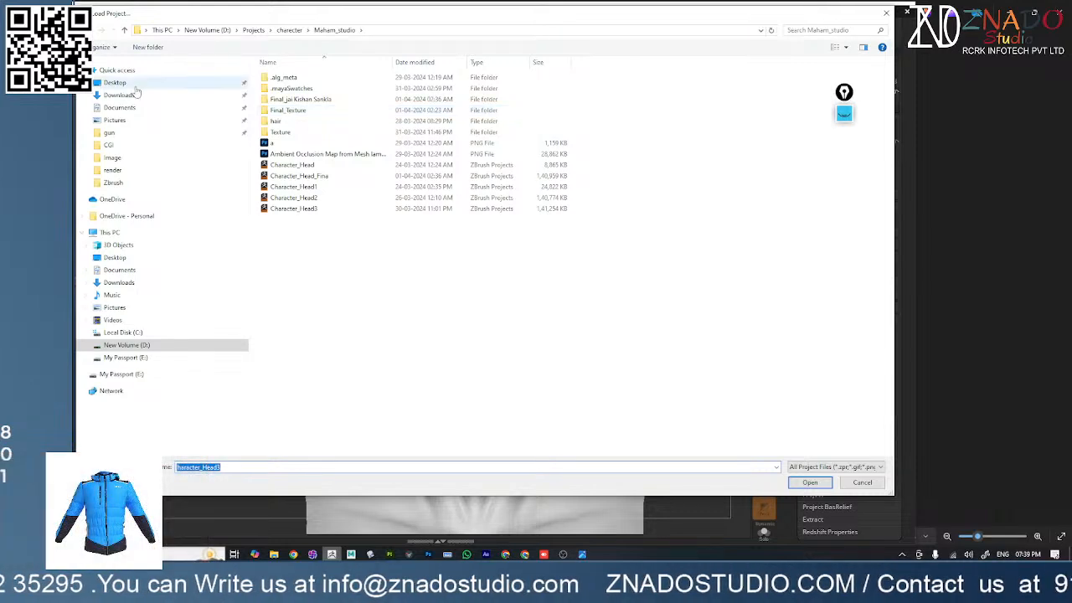
click(289, 30)
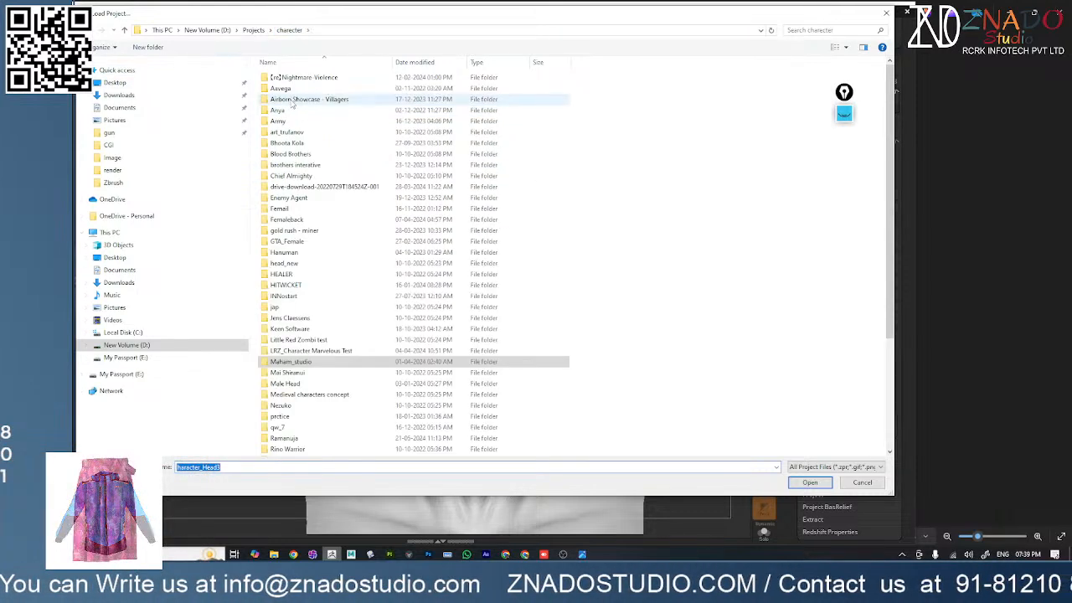
double_click(294, 214)
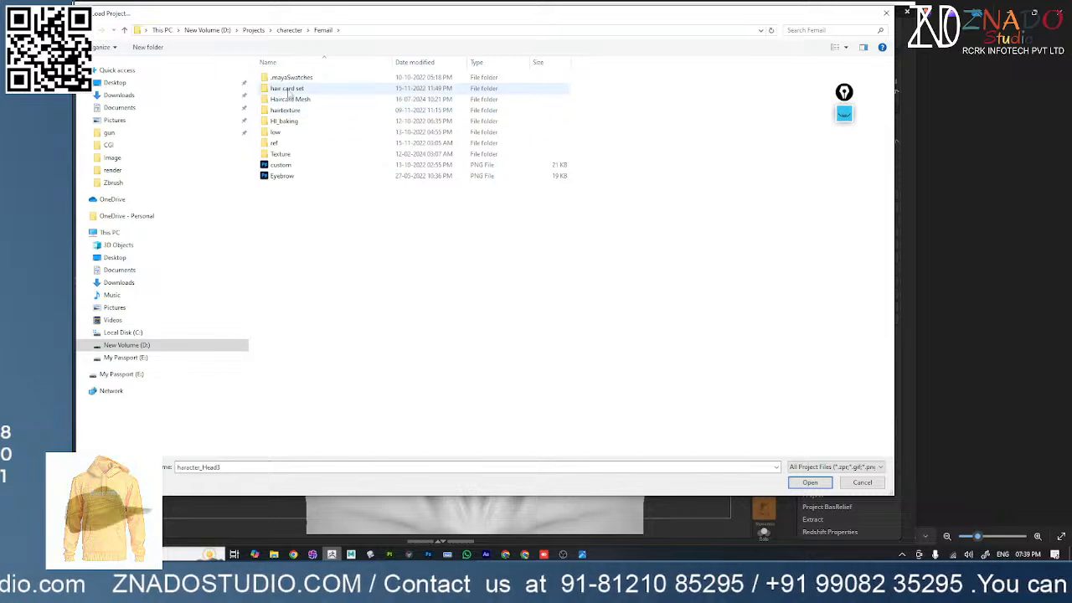
click(286, 30)
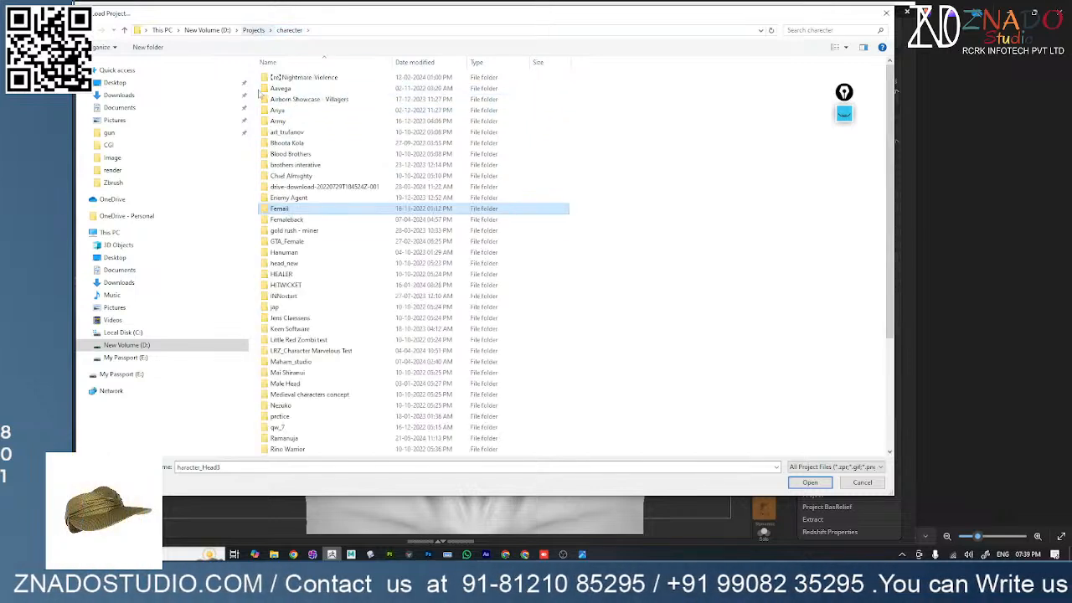
- Open the Scifi3 project from the Scifi3 character folder and show its female figure from the front
scroll(294, 330, down, 4)
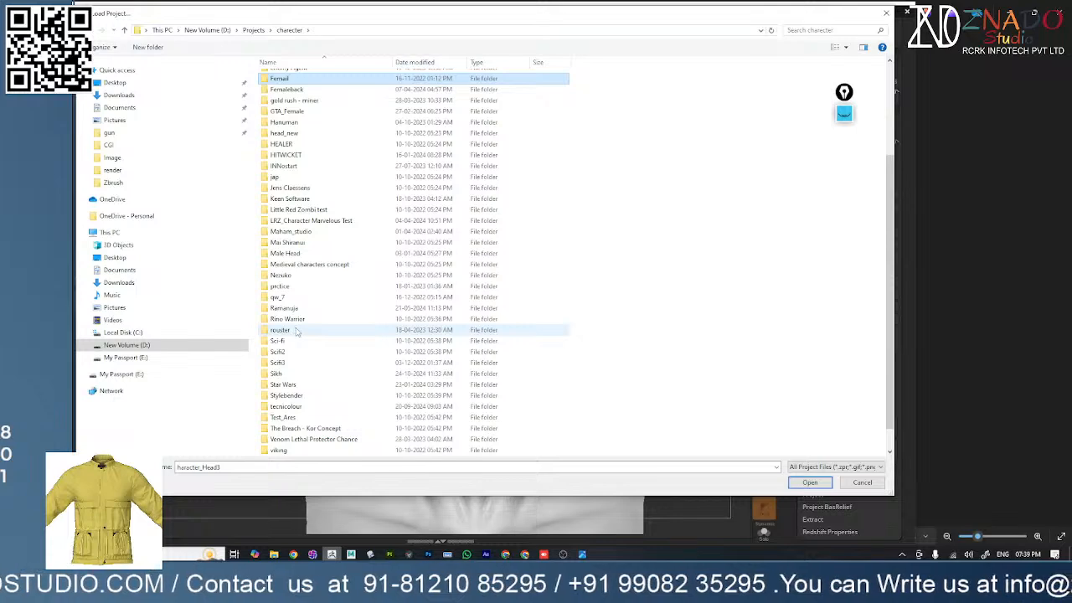
scroll(295, 330, down, 1)
double_click(293, 341)
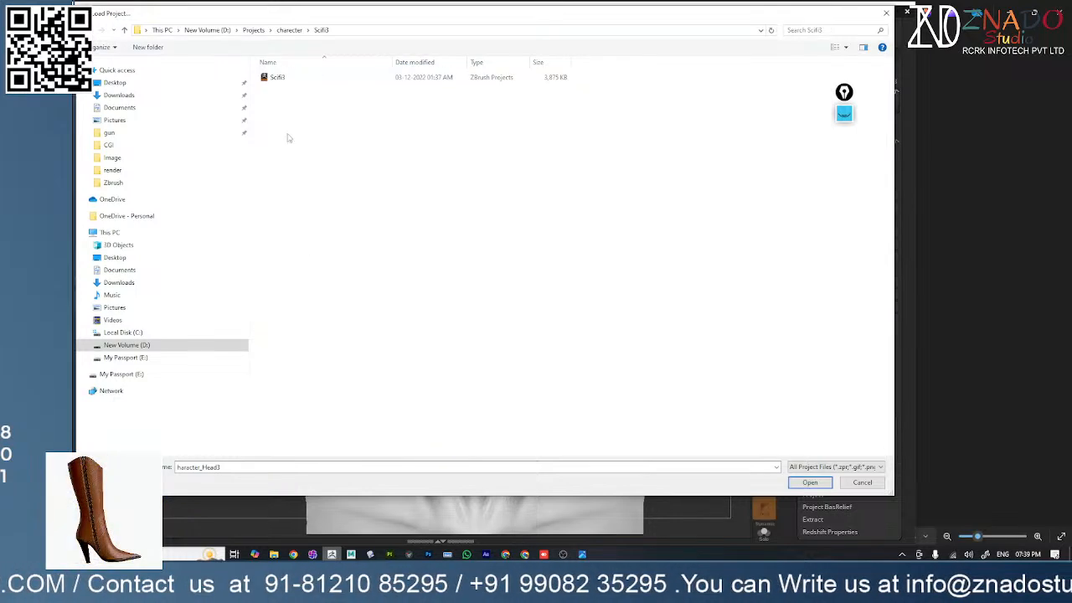
double_click(277, 77)
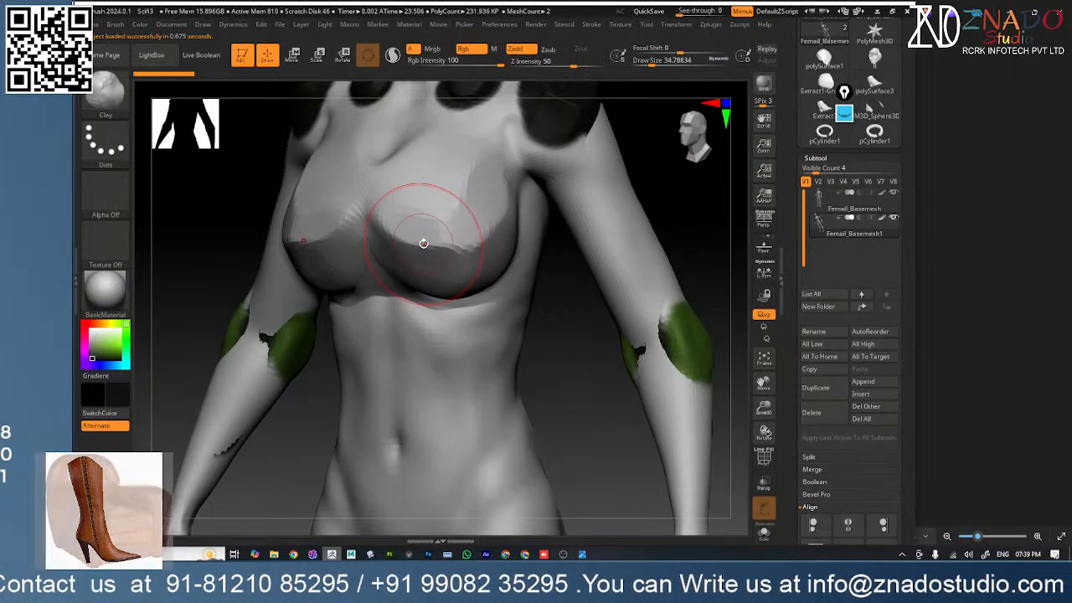
shift+right_drag(524, 323, 370, 346)
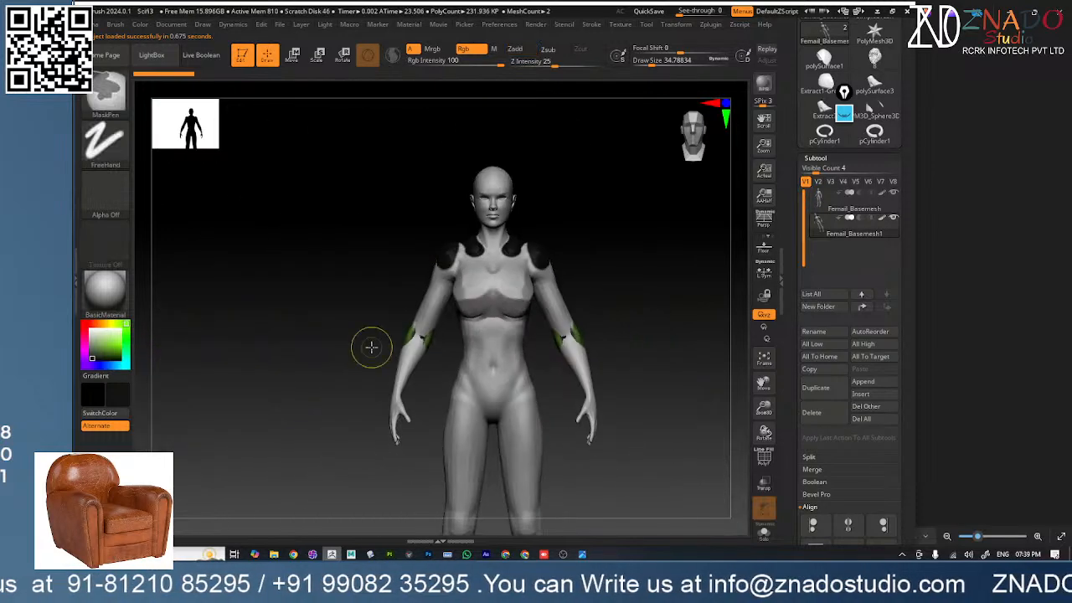
- Open the old guy_sci-fi_18 project from the Sci-fi folder inside the charecter folder
click(279, 23)
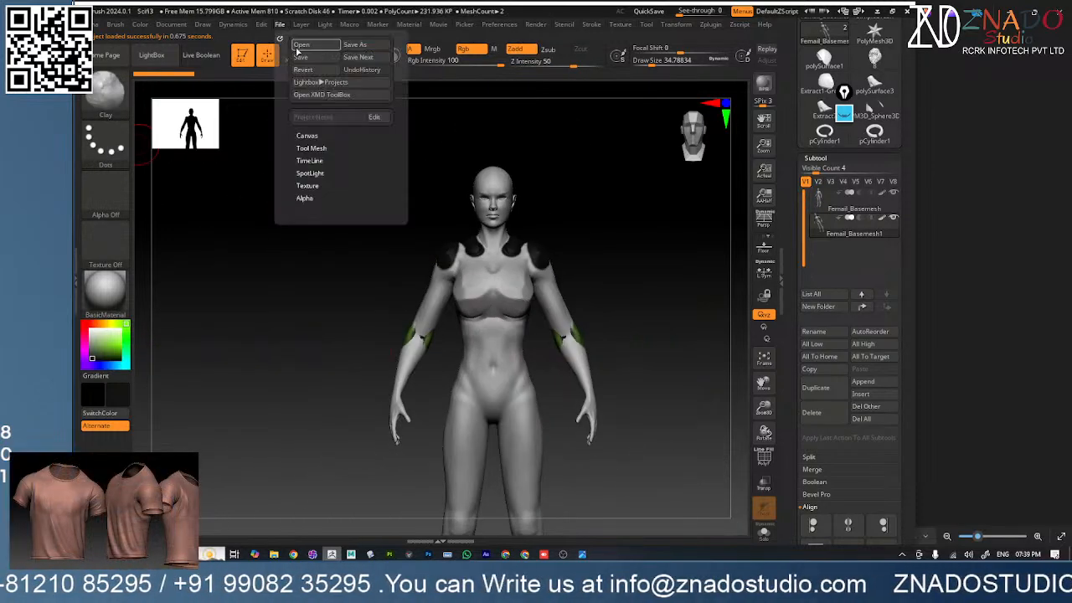
click(301, 45)
click(605, 317)
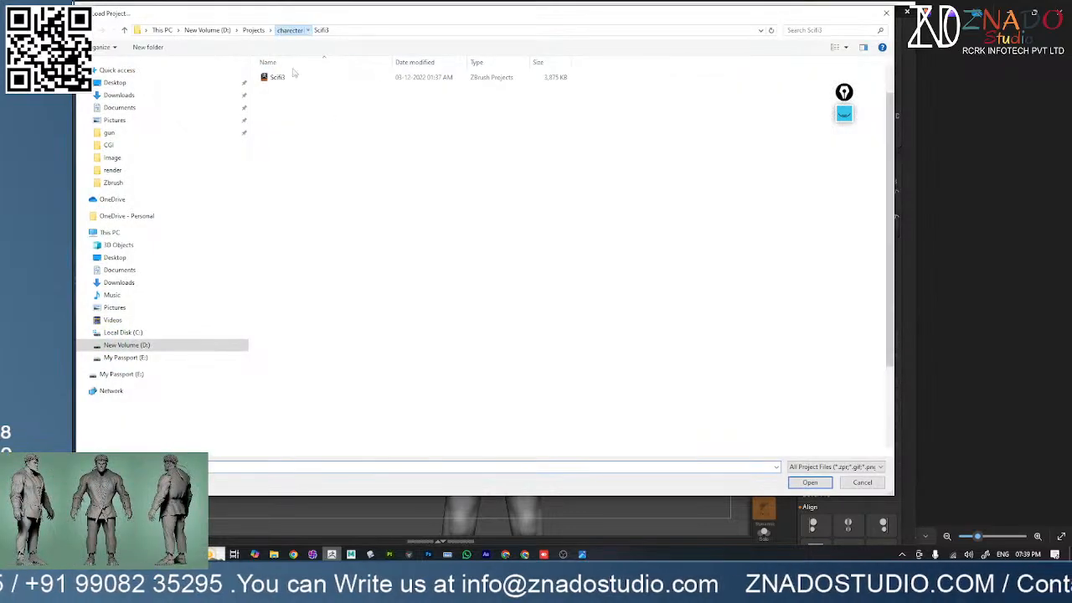
click(290, 30)
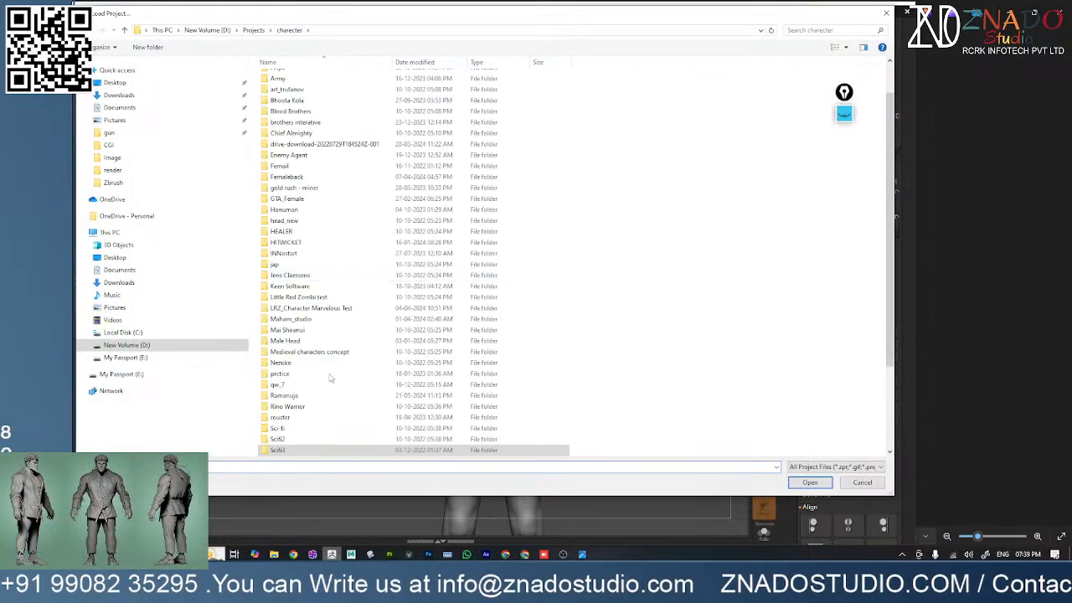
double_click(302, 428)
click(295, 209)
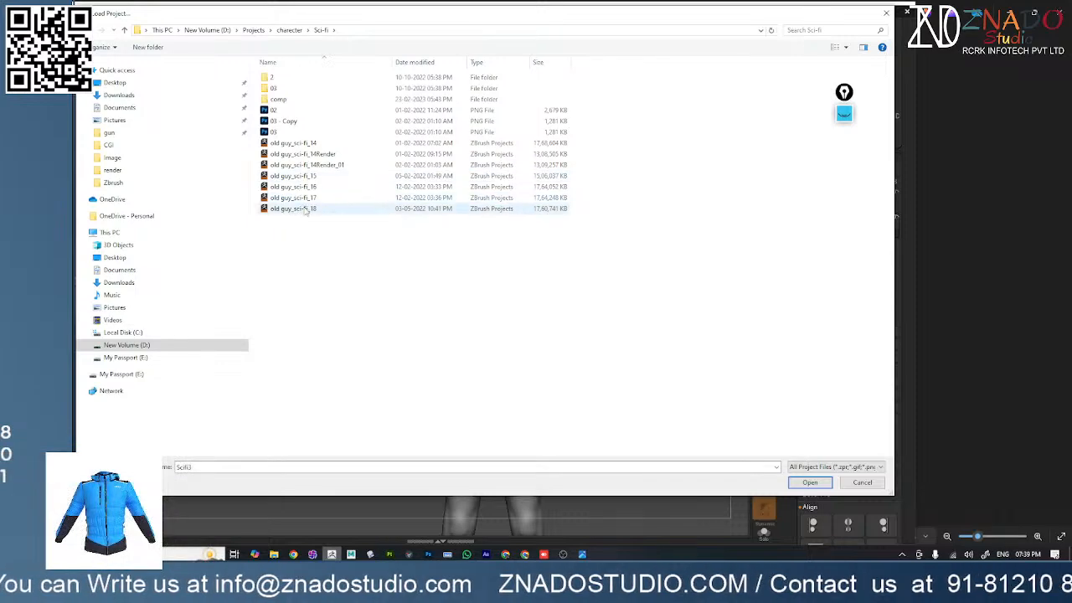
double_click(304, 209)
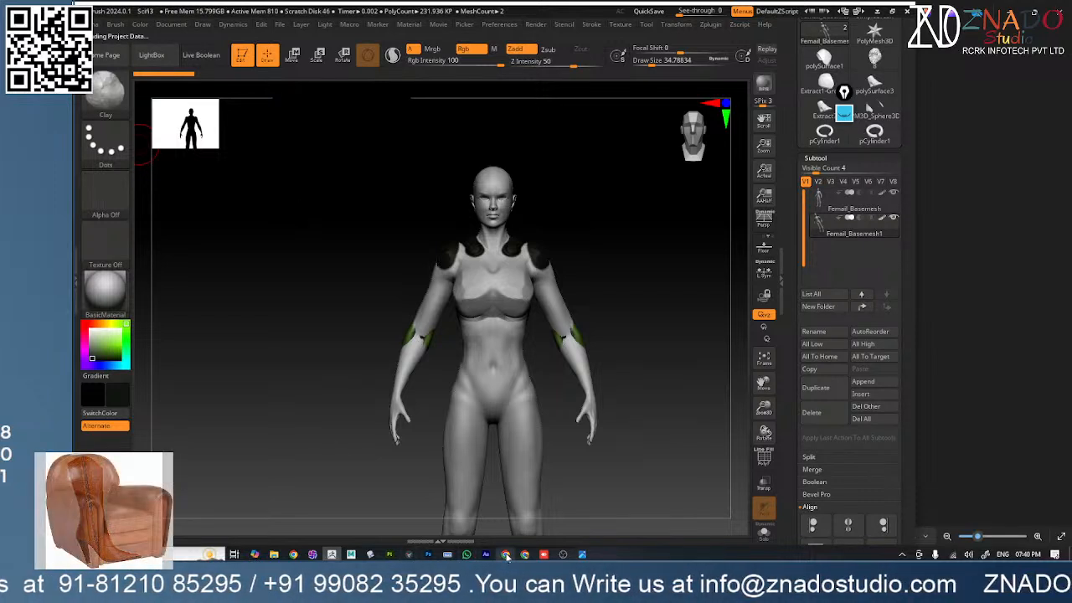
- Check the stream in OBS Studio, switch back to ZBrush, and render and examine the armoured sci-fi bust from both sides
click(563, 554)
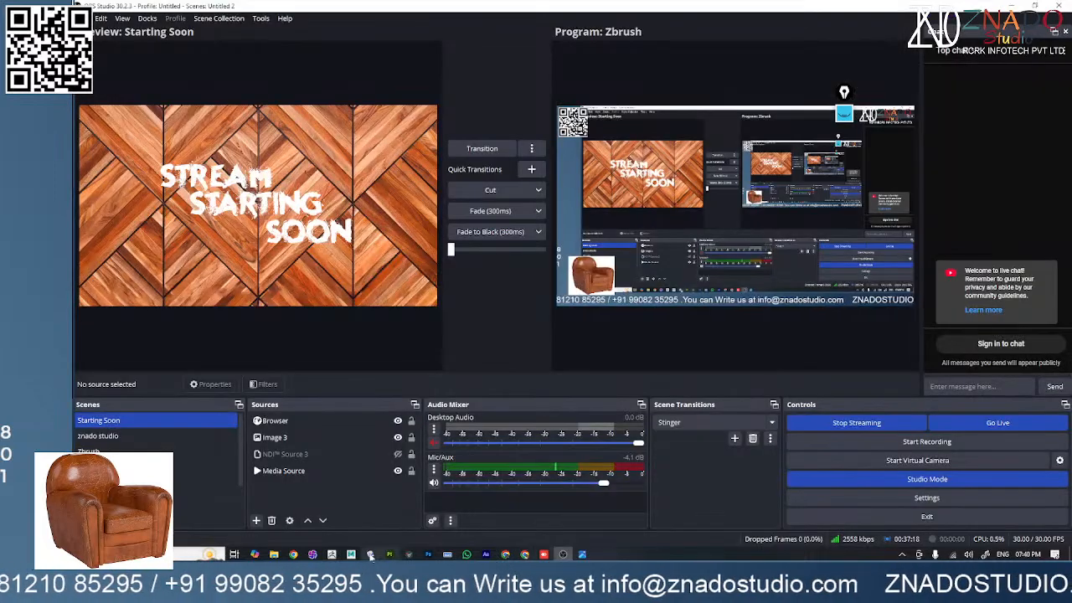
click(332, 554)
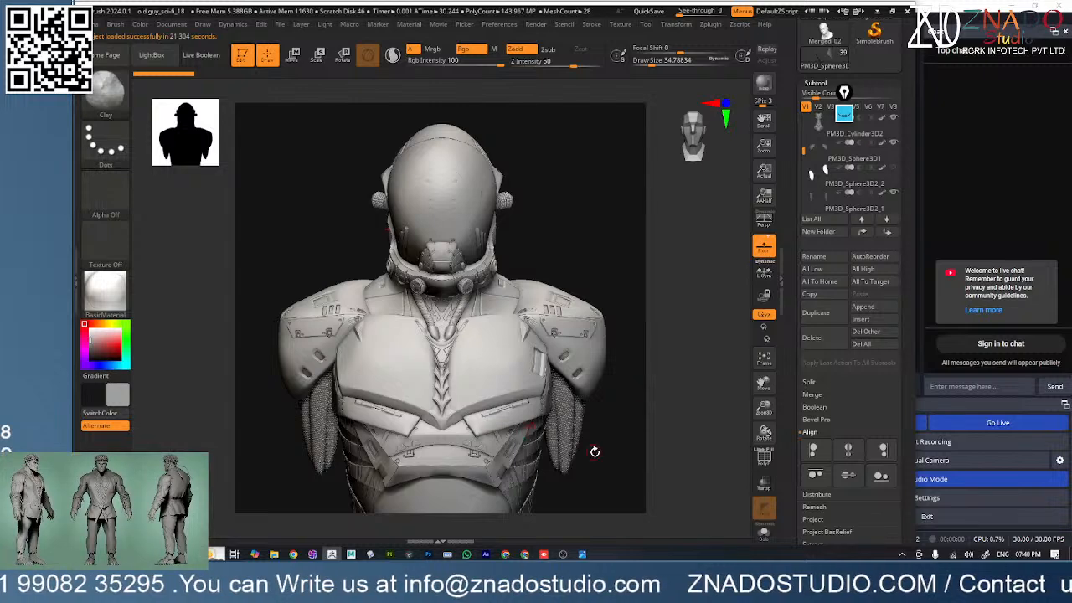
mouse_move(614, 456)
mouse_down()
mouse_move(649, 457)
mouse_move(624, 446)
mouse_up()
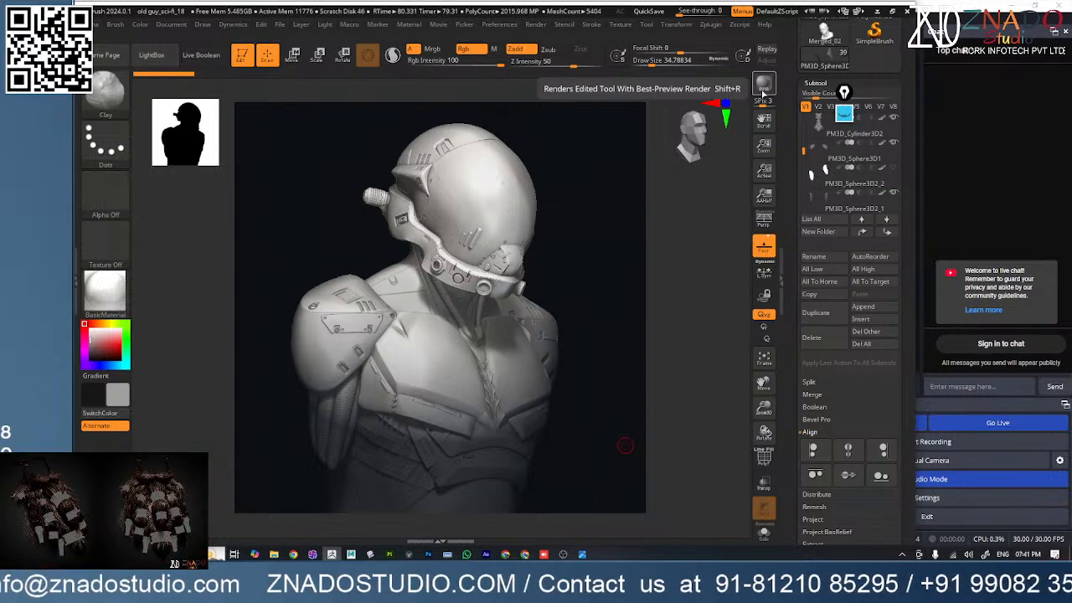
mouse_move(596, 400)
mouse_down()
mouse_move(608, 390)
mouse_move(599, 387)
mouse_up()
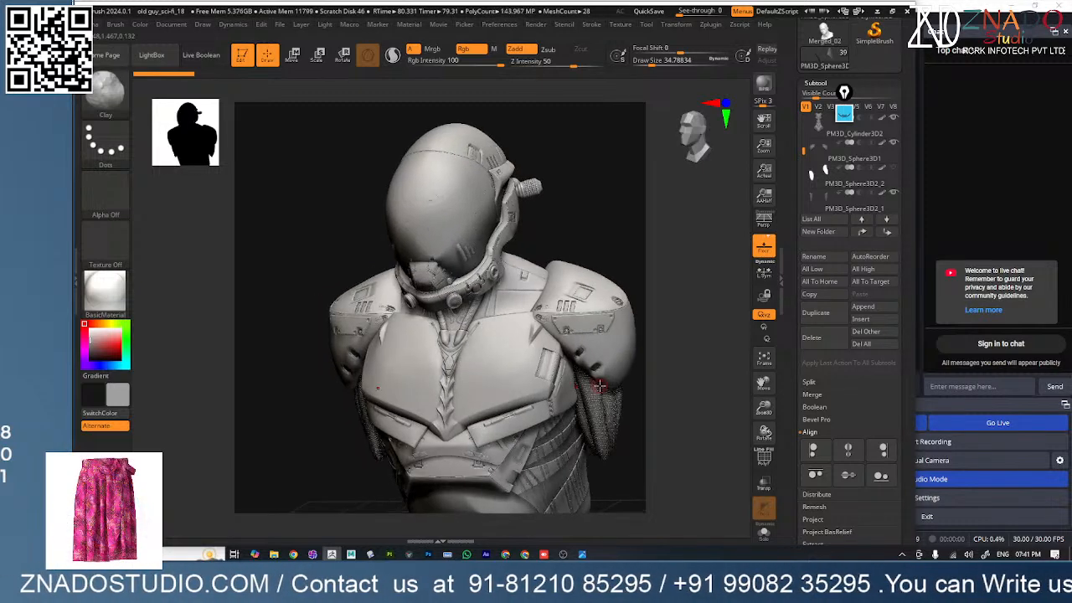
- Start opening another project and locate the stream folder on the Desktop
click(281, 25)
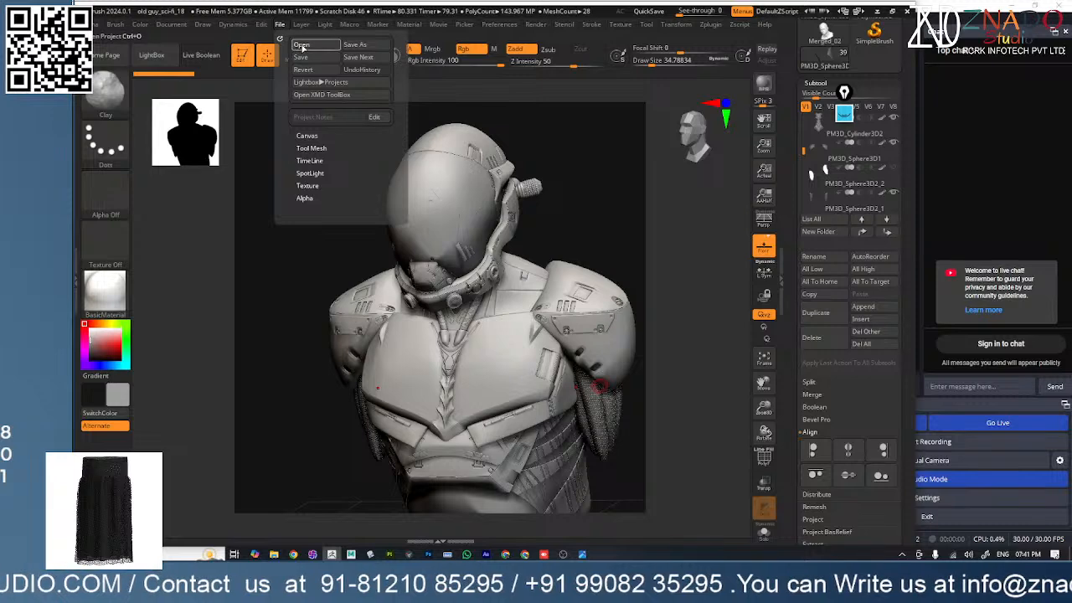
click(302, 46)
click(610, 317)
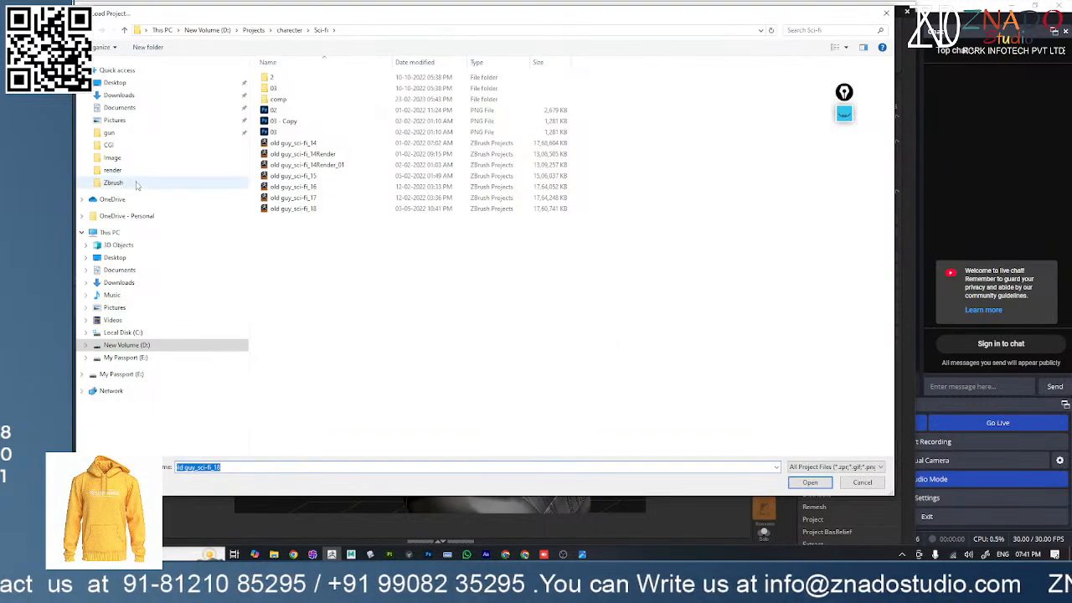
click(115, 82)
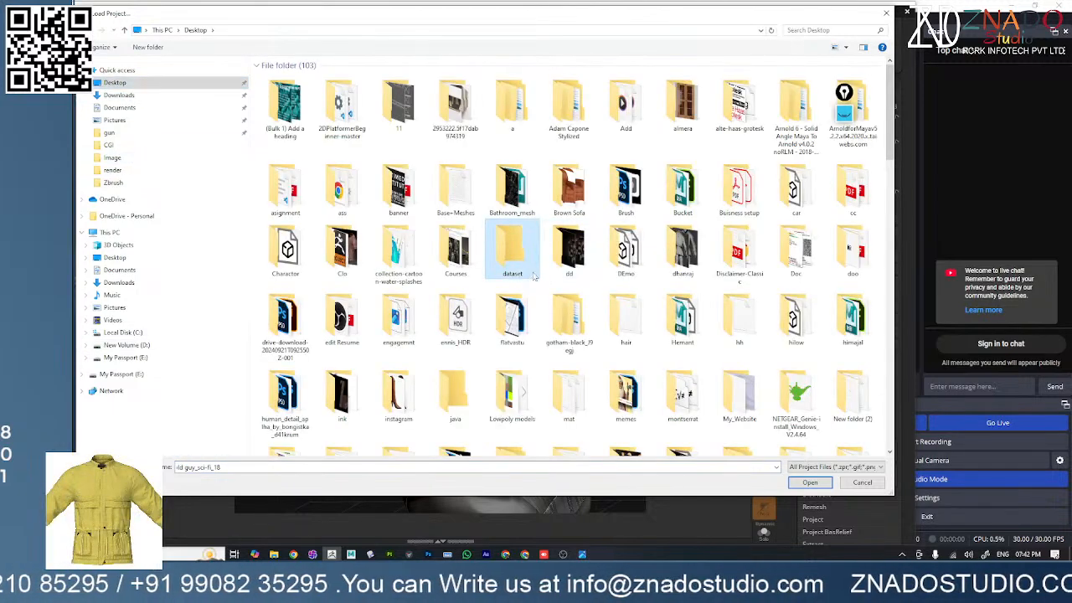
scroll(536, 276, down, 5)
key(s)
key(s)
key(s)
key(s)
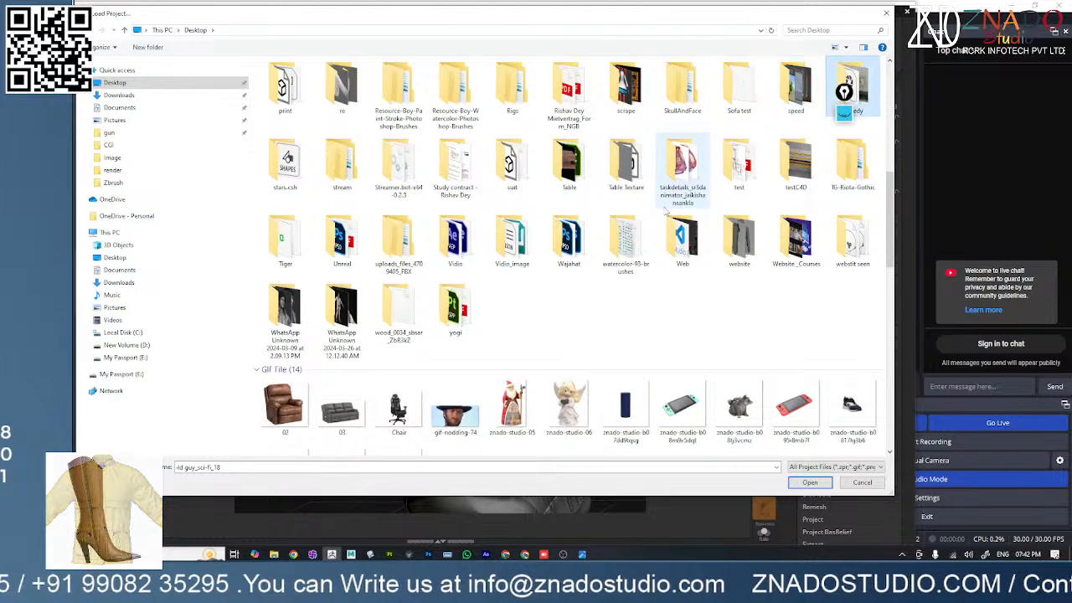
key(s)
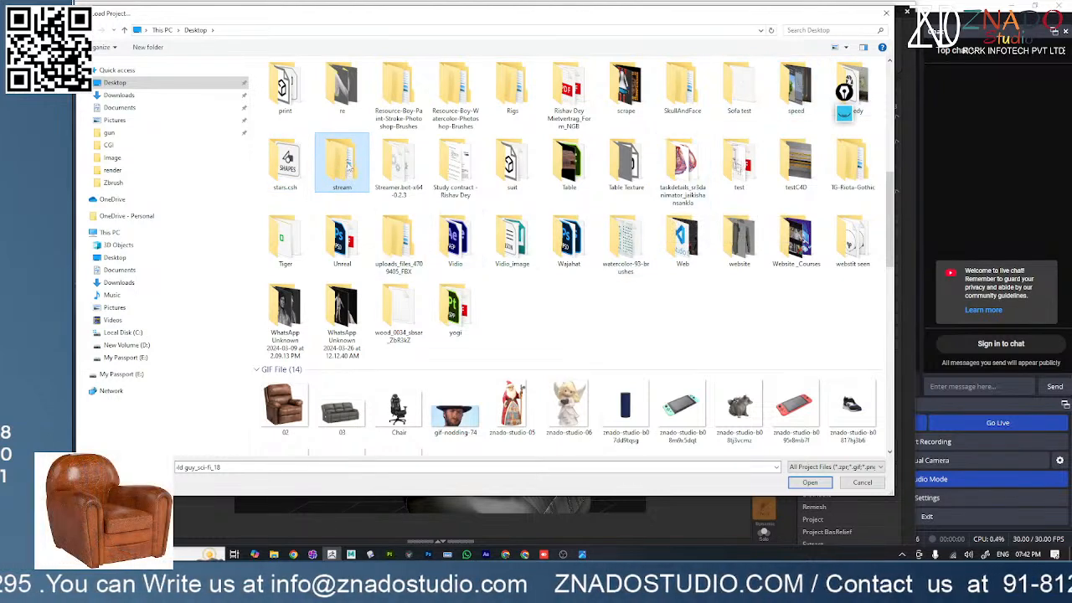
- Open the project dated 21-12-2024 from the Zbrush folder inside the stream folder
double_click(346, 179)
double_click(300, 89)
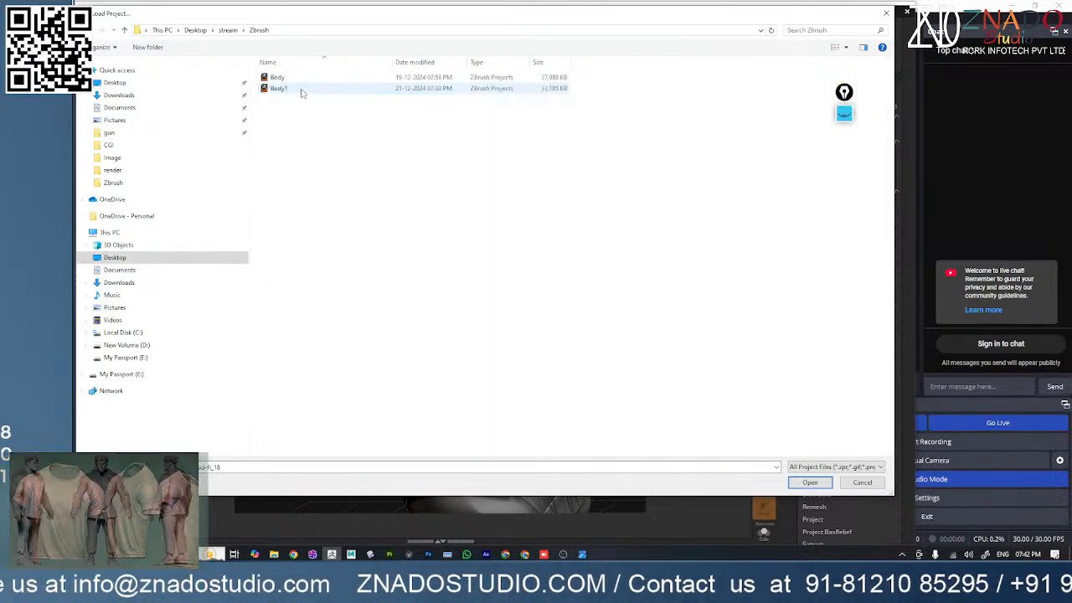
double_click(300, 89)
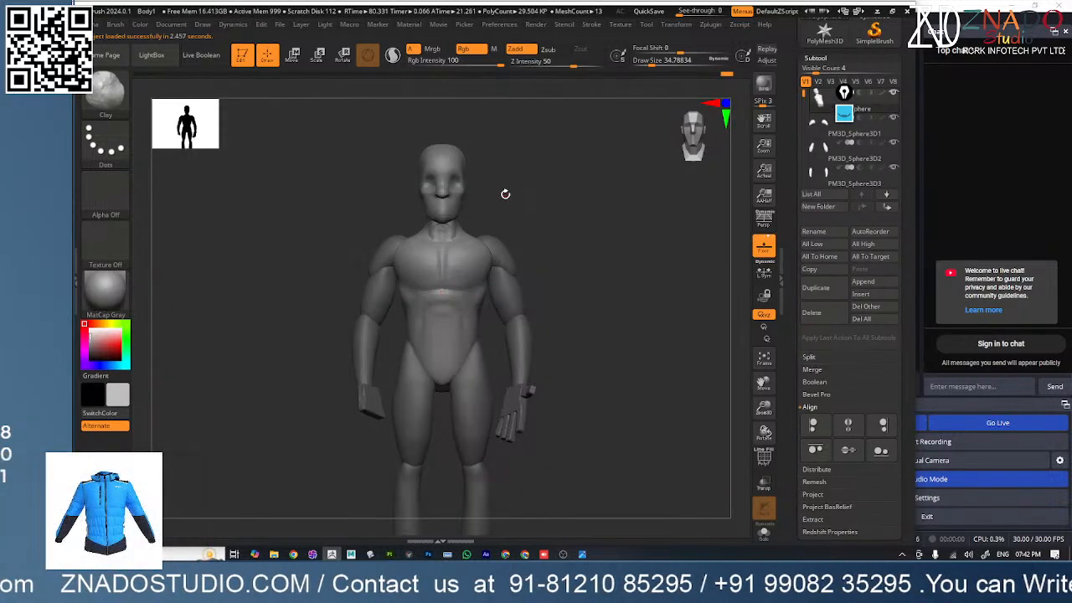
- Make the palm subtool PM3D_Cube3D1 active and choose the Move Topological brush with a draw size of about 132
right_drag(568, 288, 527, 342)
alt+click(509, 299)
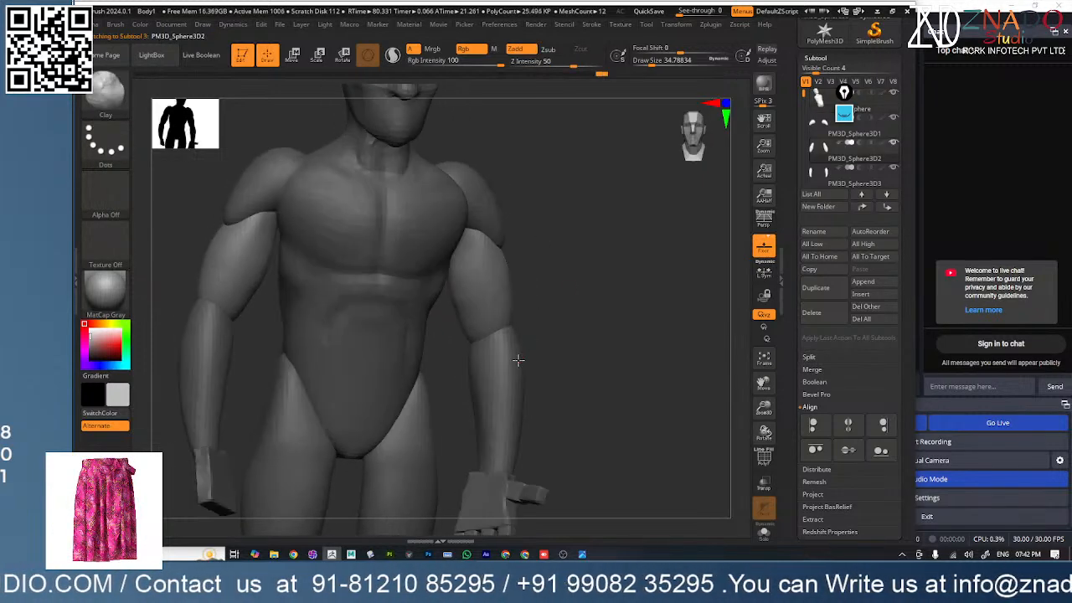
alt+click(516, 361)
alt+right_drag(505, 413, 519, 323)
alt+click(521, 400)
mouse_move(521, 401)
ctrl+right_down()
mouse_move(533, 431)
mouse_move(494, 320)
mouse_move(474, 314)
mouse_move(465, 328)
ctrl+right_up()
ctrl+right_drag(465, 328, 435, 362)
key(space)
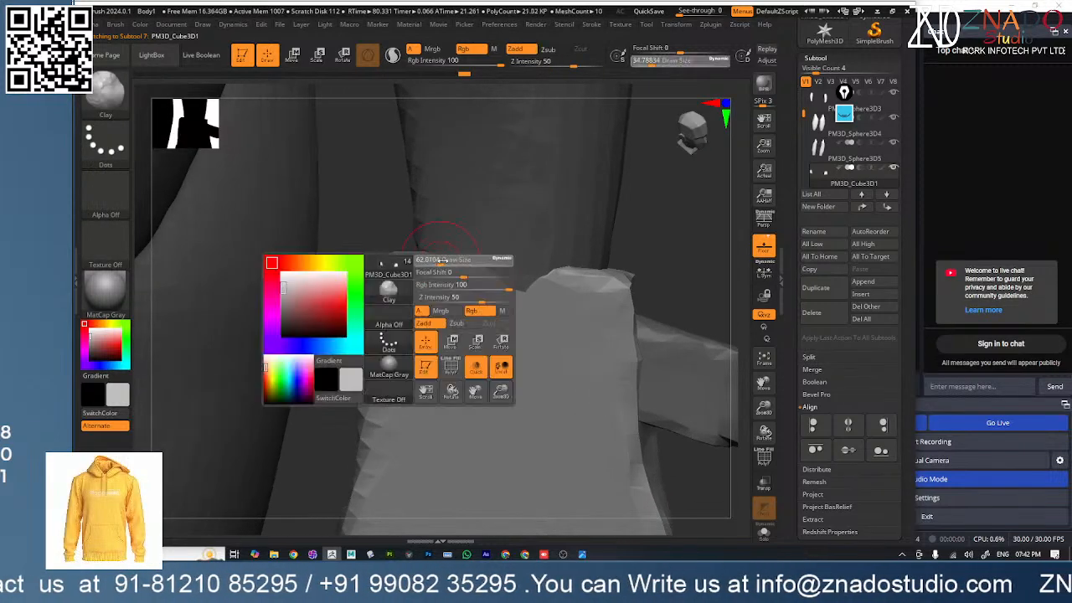
drag(439, 258, 453, 258)
key(b)
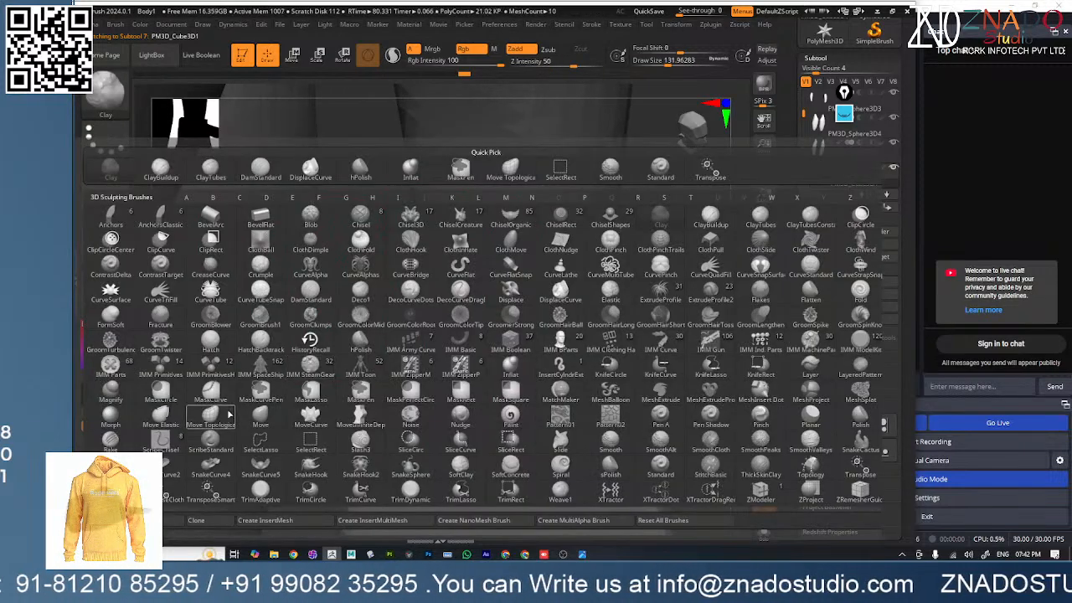
key(m)
key(t)
- Reshape the palm's upper edge around the wrist with the Move Topological brush, working on both the front and back
drag(413, 277, 462, 280)
right_drag(462, 281, 409, 291)
drag(504, 274, 419, 283)
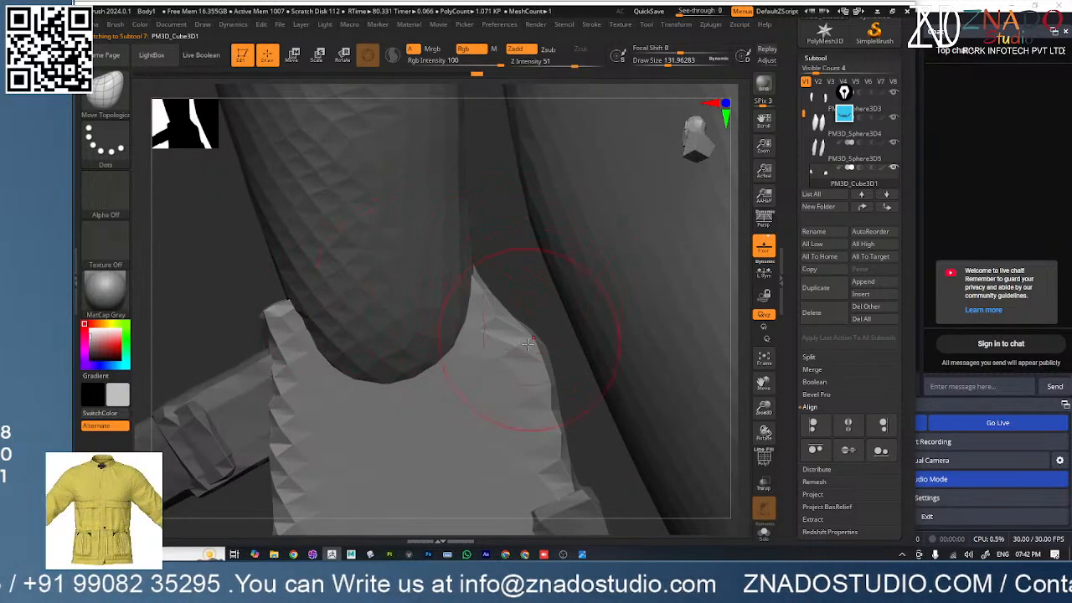
mouse_move(527, 344)
mouse_down()
mouse_move(515, 356)
mouse_move(521, 365)
mouse_up()
mouse_move(518, 366)
right_down()
mouse_move(410, 399)
mouse_move(426, 387)
right_up()
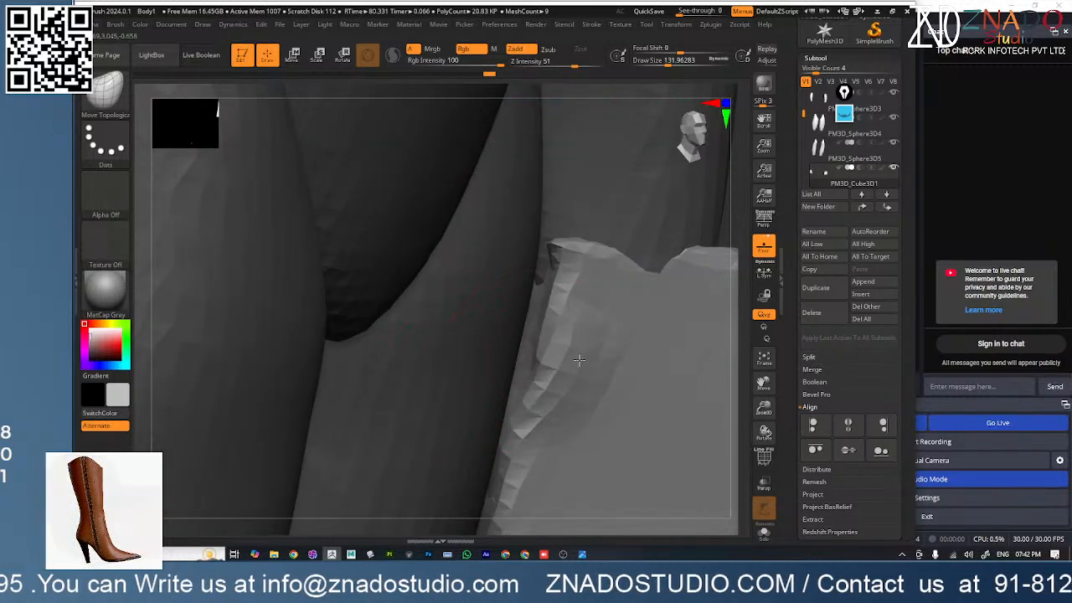
- Smooth the palm's jagged edges at the wrist and around the base of the thumb
right_drag(579, 359, 614, 228)
mouse_move(615, 229)
shift+mouse_down()
mouse_move(583, 243)
mouse_move(591, 282)
shift+mouse_up()
mouse_move(591, 281)
right_down()
mouse_move(478, 274)
mouse_move(593, 284)
right_up()
shift+drag(625, 282, 626, 246)
right_drag(627, 246, 603, 257)
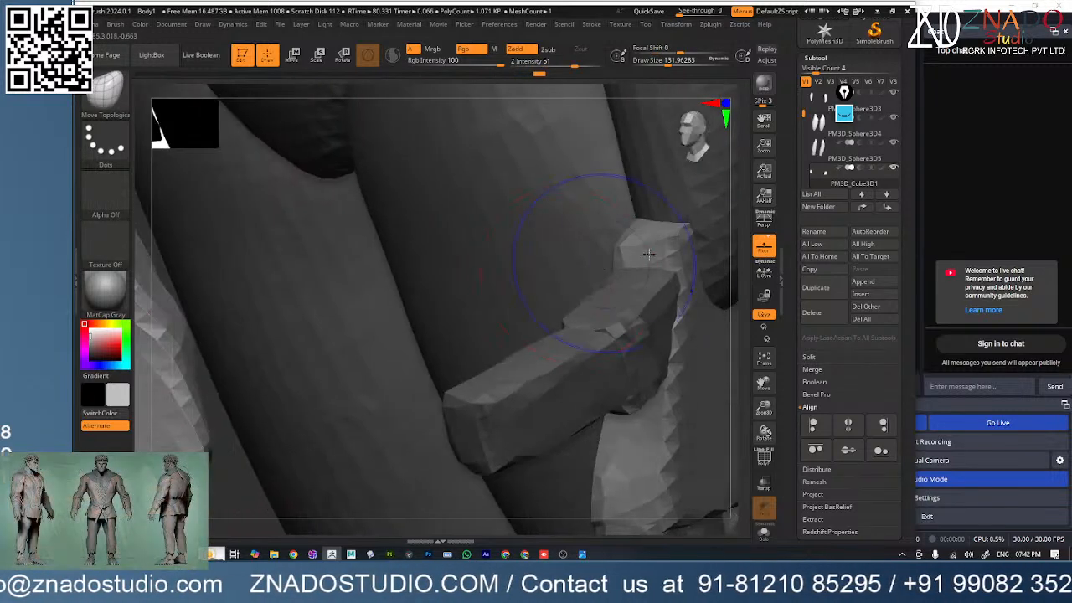
mouse_move(603, 256)
shift+mouse_down()
mouse_move(642, 268)
mouse_move(633, 300)
shift+mouse_up()
mouse_move(633, 300)
right_down()
mouse_move(702, 310)
mouse_move(592, 355)
mouse_move(533, 173)
mouse_move(559, 177)
right_up()
- Reselect the palm subtool, smooth its knuckle edge beside the fingers, and bring the whole figure into view
alt+click(669, 314)
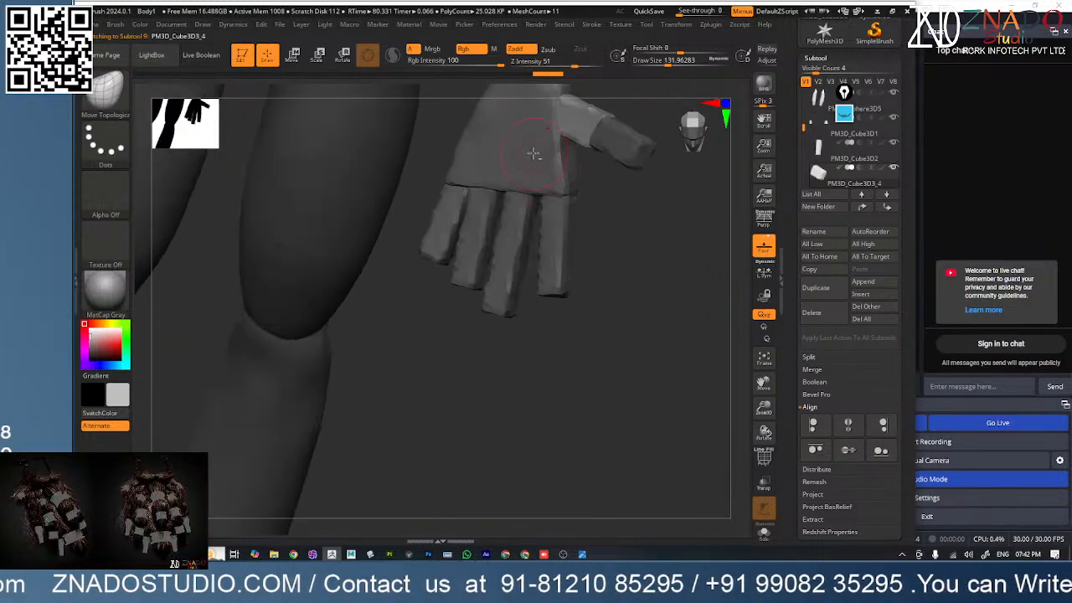
alt+click(544, 174)
mouse_move(536, 191)
shift+mouse_down()
mouse_move(576, 191)
mouse_move(567, 180)
shift+mouse_up()
mouse_move(454, 173)
right_down()
mouse_move(450, 184)
mouse_move(479, 214)
right_up()
shift+drag(485, 226, 475, 228)
right_drag(470, 238, 459, 245)
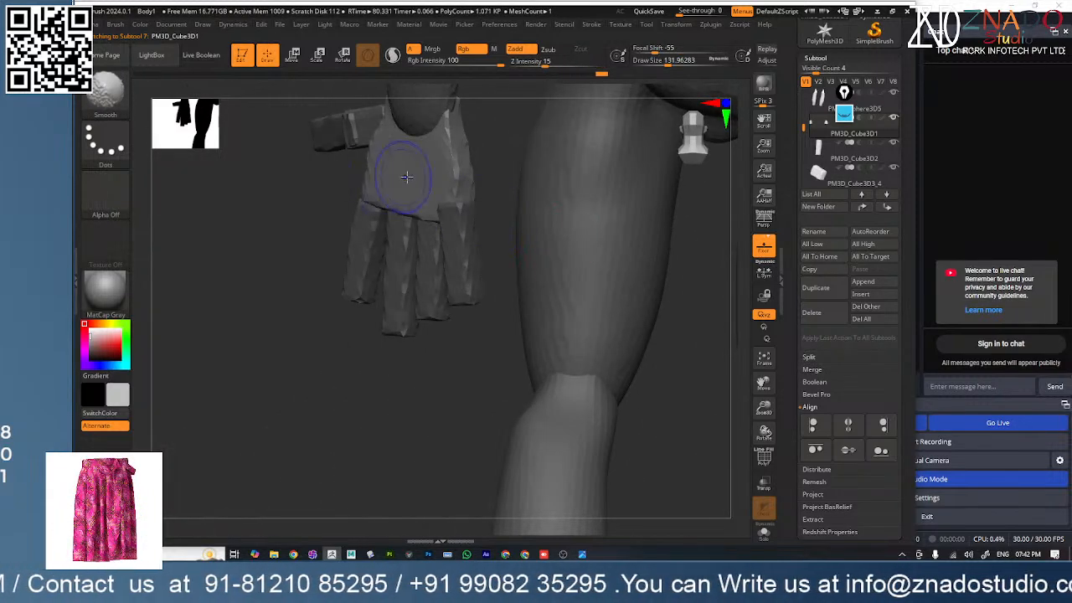
mouse_move(334, 219)
ctrl+right_down()
mouse_move(309, 198)
mouse_move(428, 198)
mouse_move(478, 211)
mouse_move(503, 195)
ctrl+right_up()
ctrl+right_drag(552, 222, 273, 368)
alt+right_drag(436, 238, 520, 187)
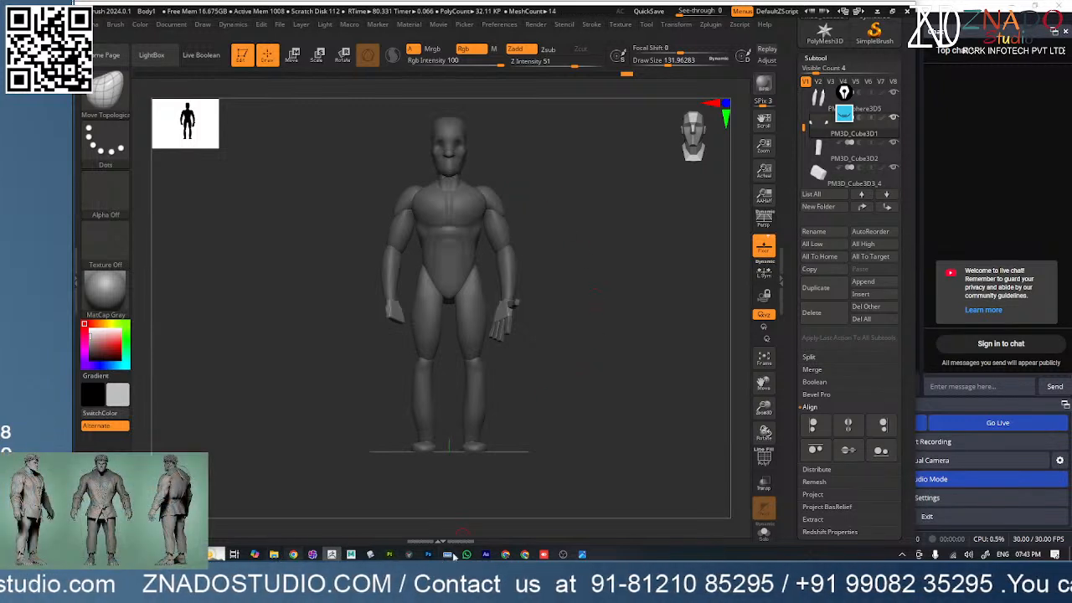
- Switch to Chrome, search Google Images for "pixar", and preview the Vulture image of the Pixar characters
click(525, 554)
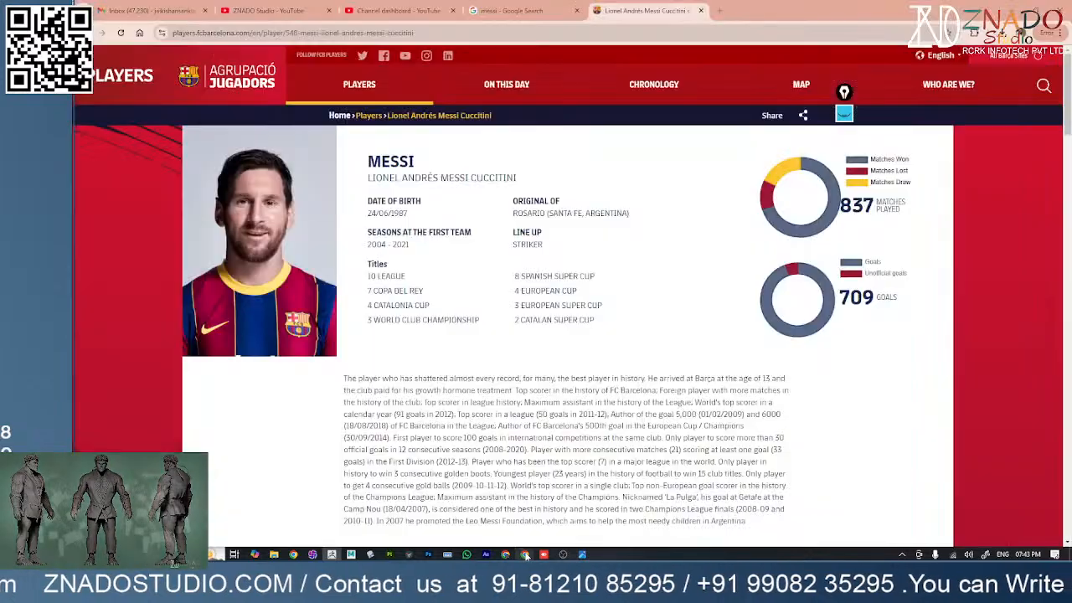
click(541, 11)
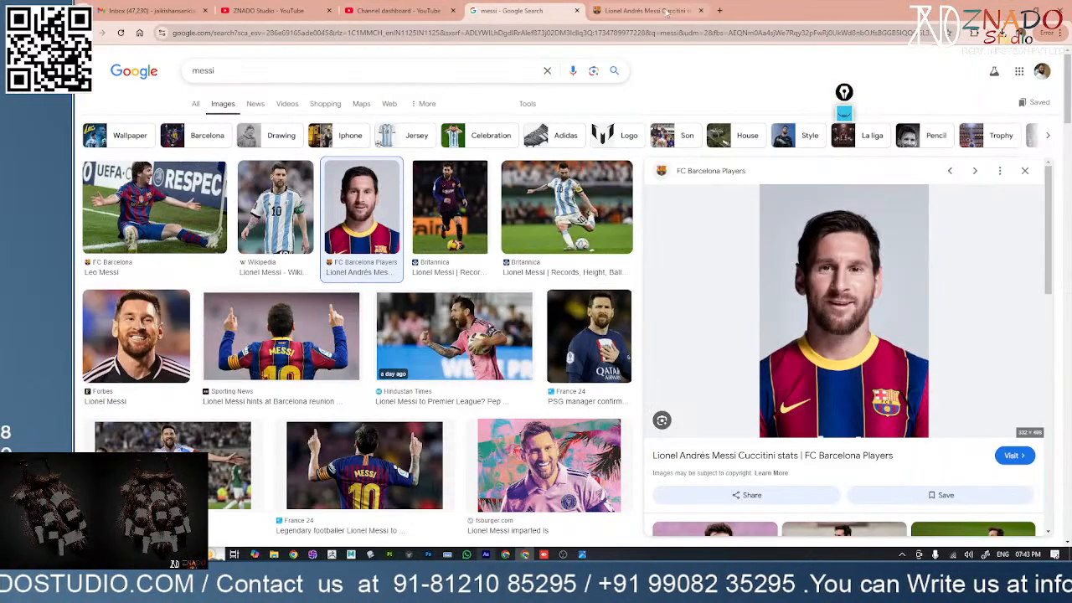
click(481, 68)
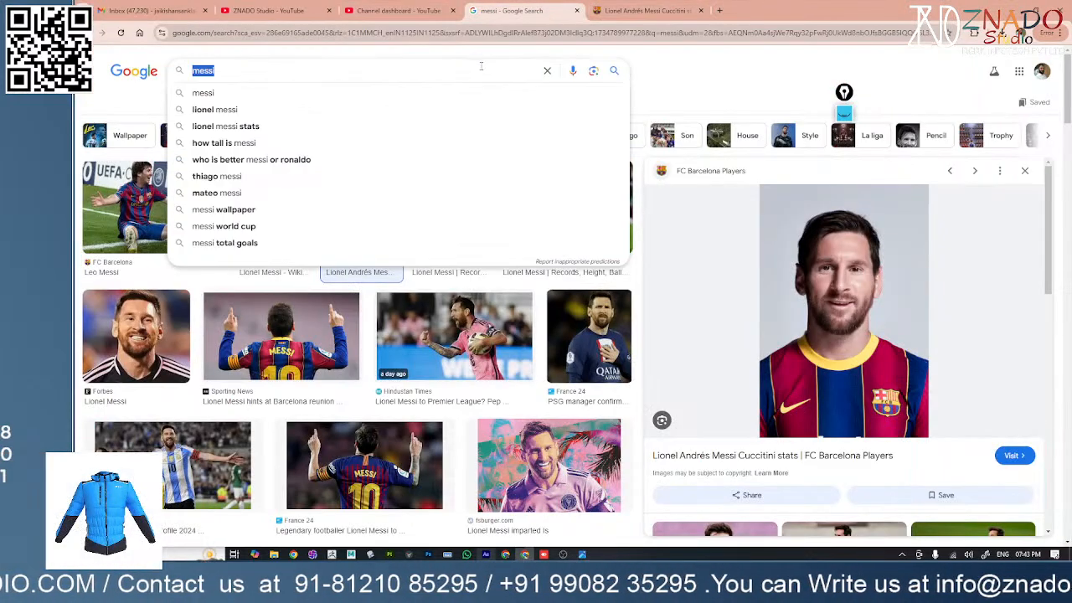
text(pia)
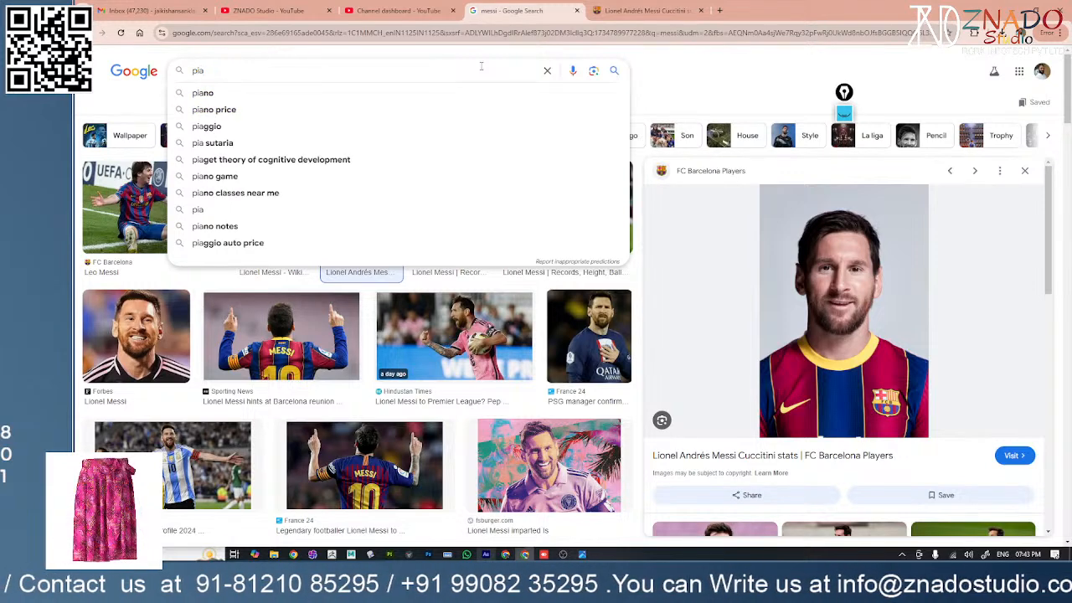
key(BackSpace)
text(xar)
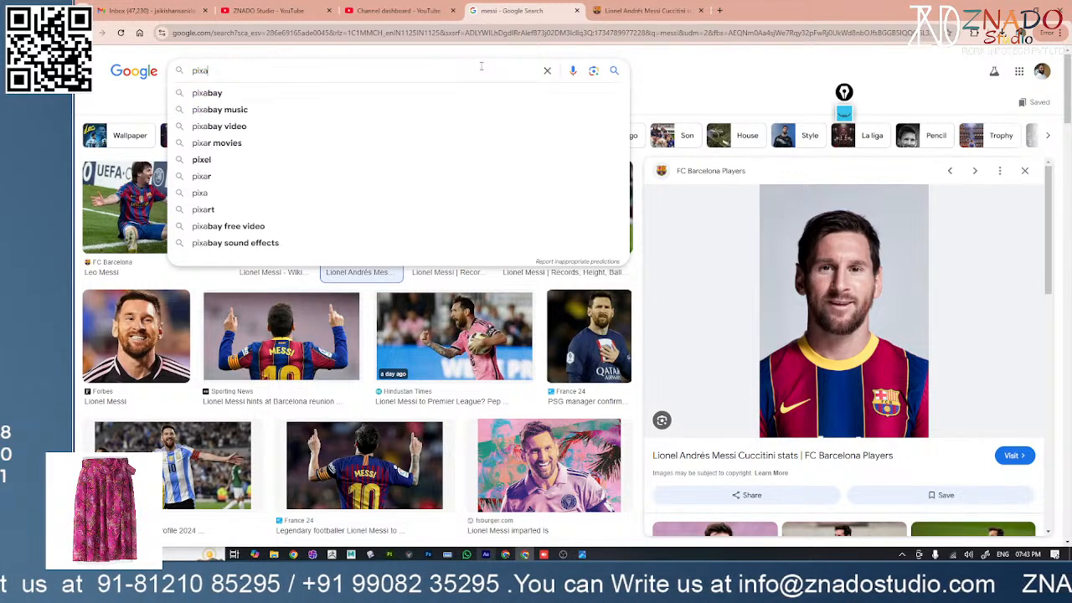
key(Return)
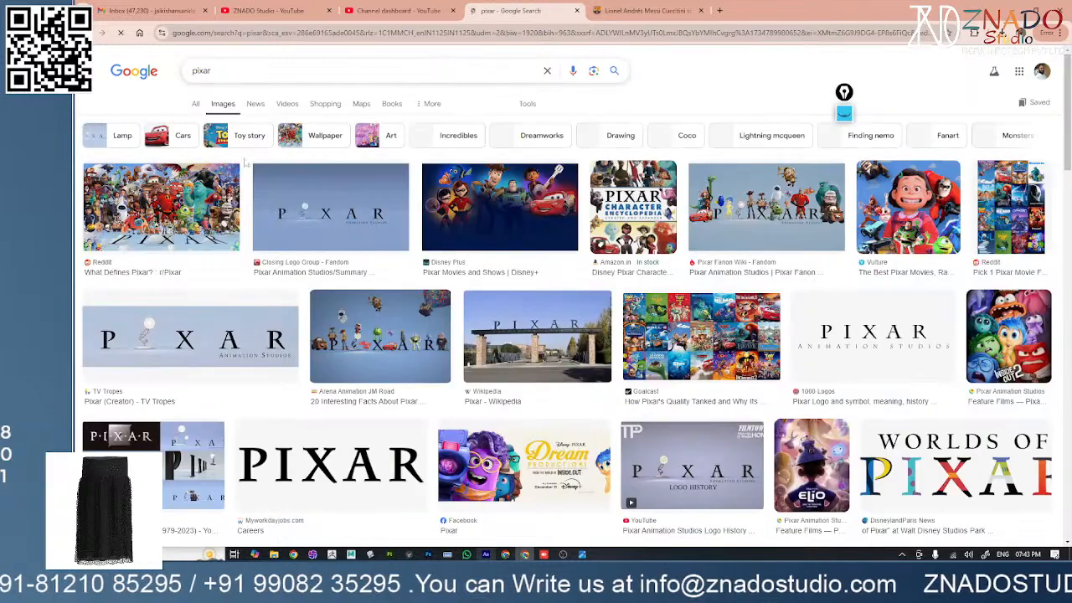
click(893, 216)
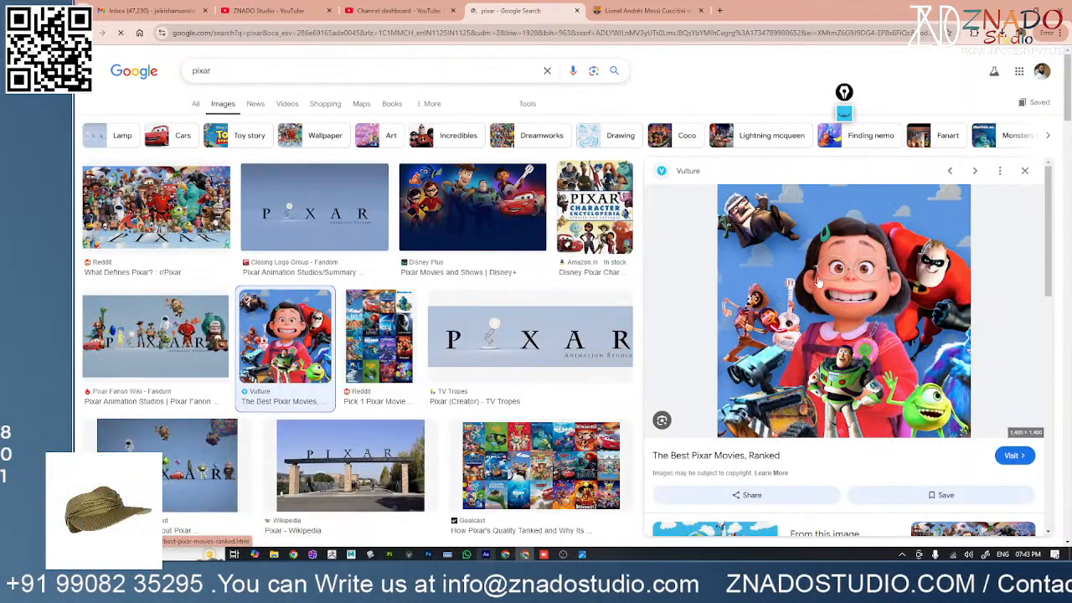
- Search Google Images for "last of us"
click(260, 78)
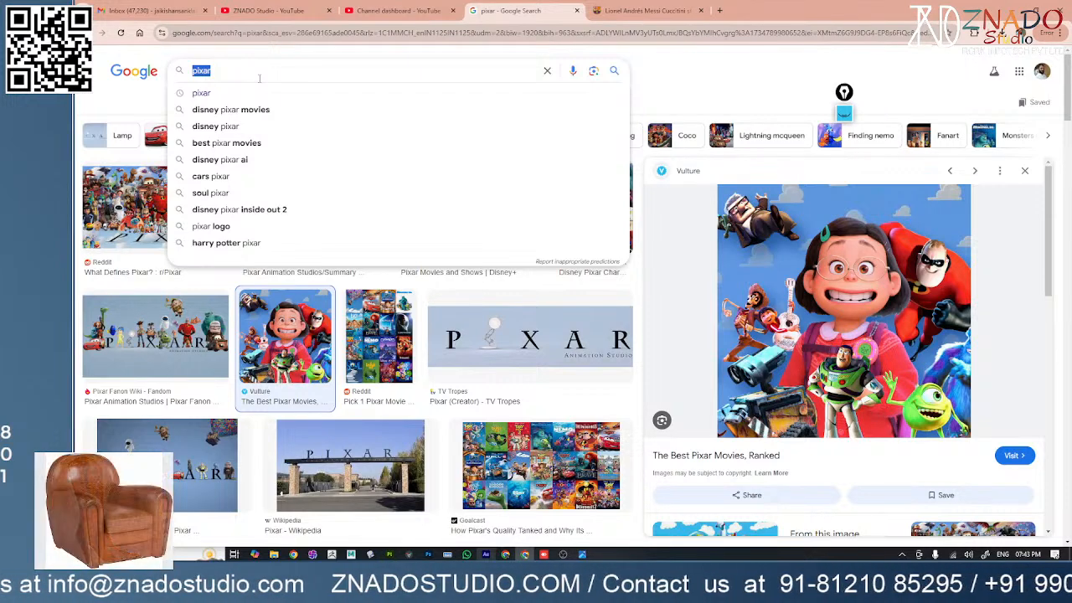
text(l)
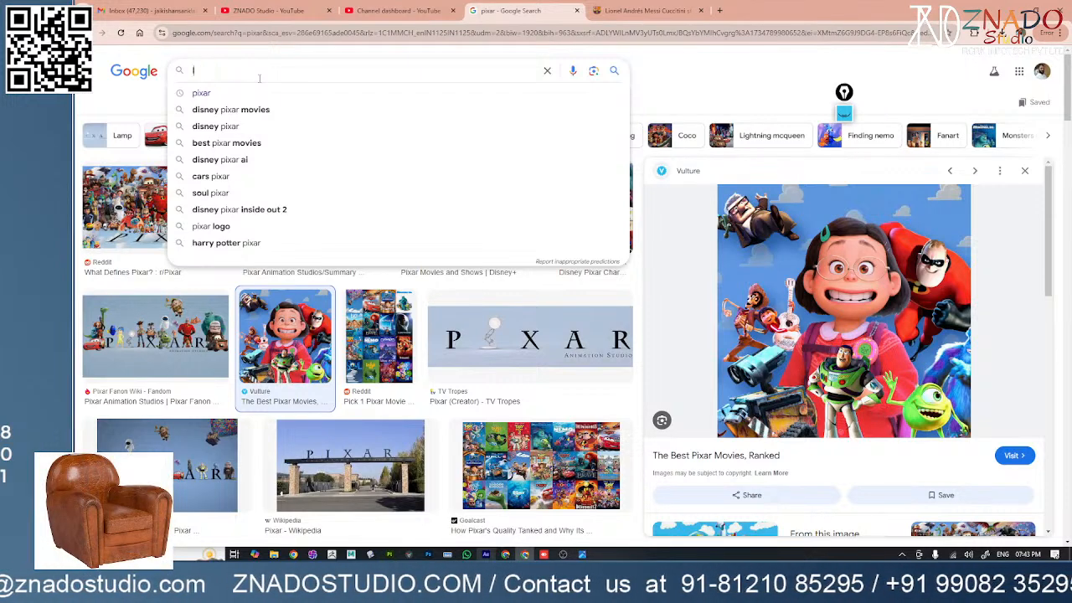
text(ast)
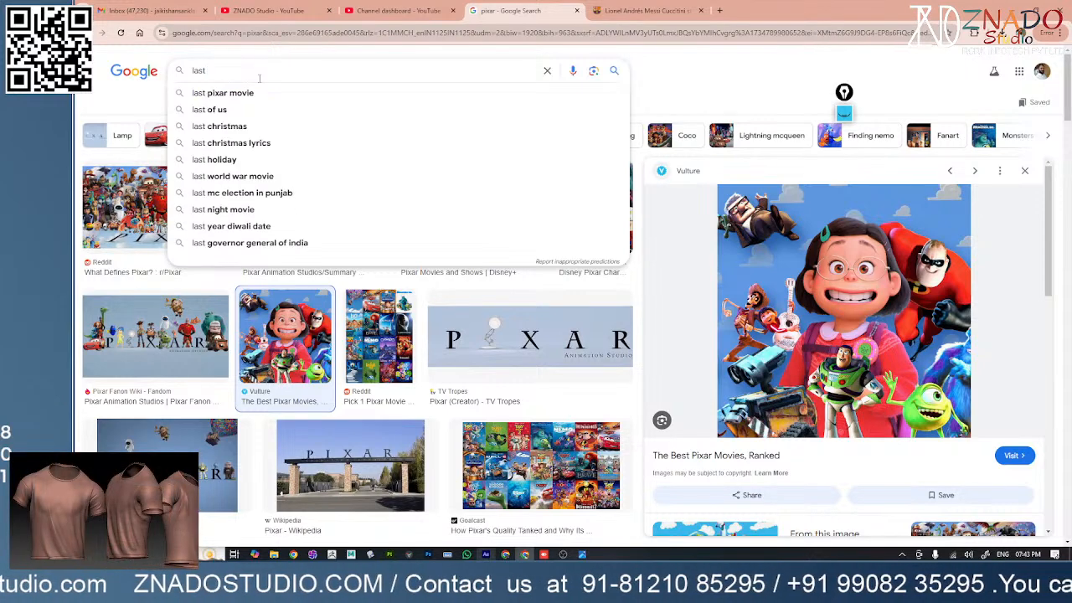
text( of us)
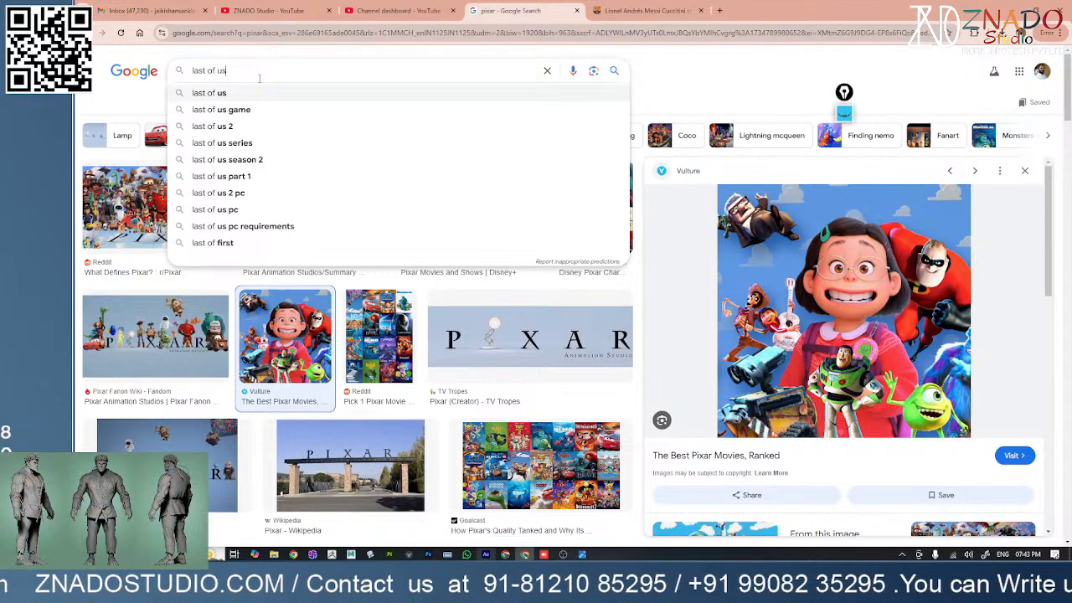
key(Return)
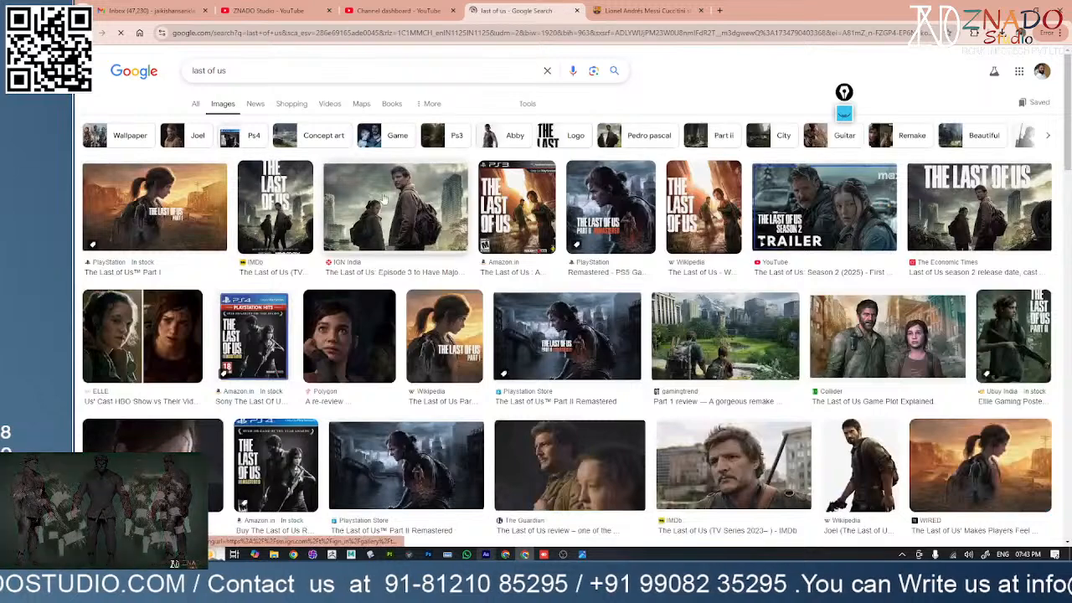
- Preview two full-figure images of Joel and the Polygon close-up of the girl from The Last of Us
click(853, 459)
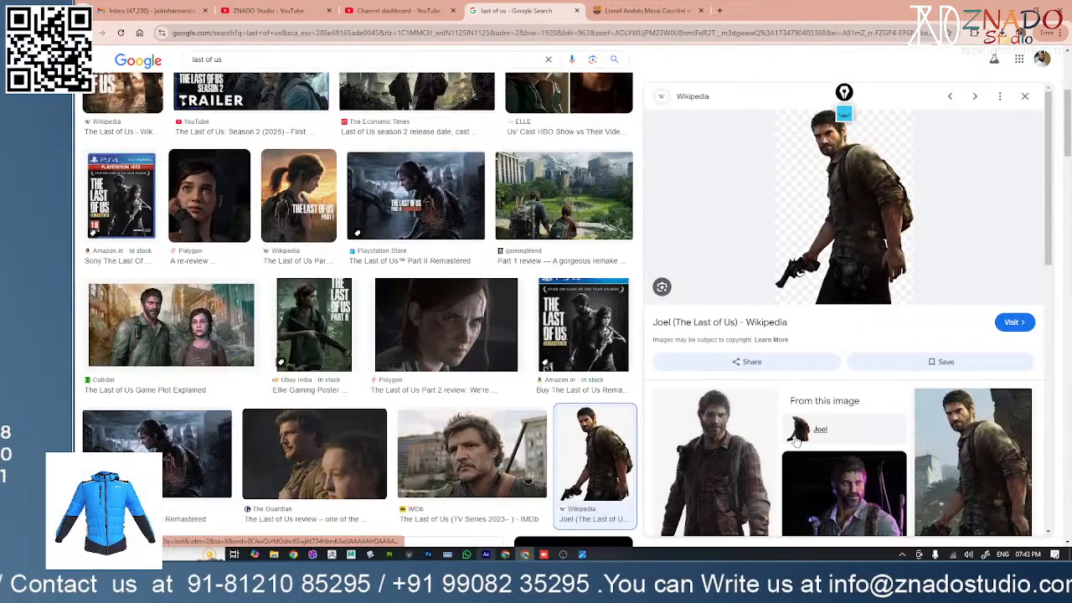
click(712, 465)
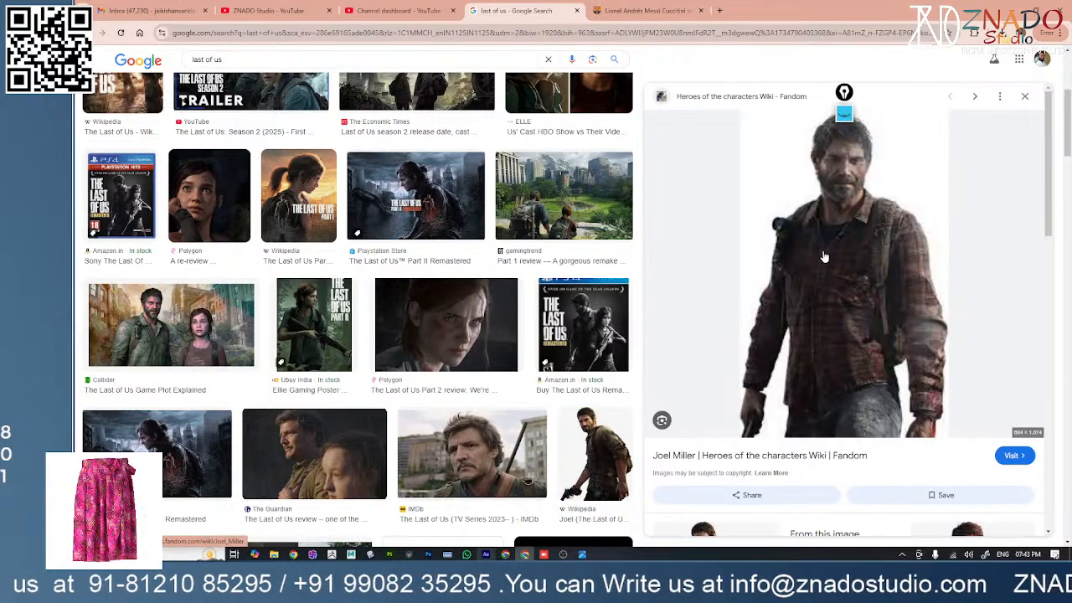
scroll(213, 268, up, 2)
click(214, 269)
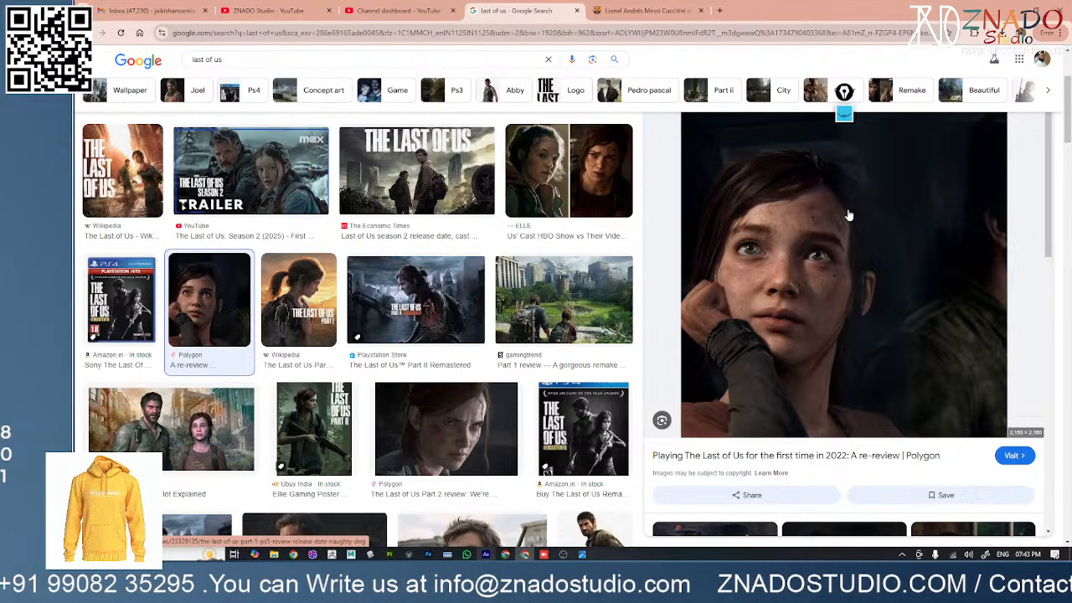
- Browse further through the Last of Us image results to examine more of the game's realistic characters
click(638, 10)
click(519, 10)
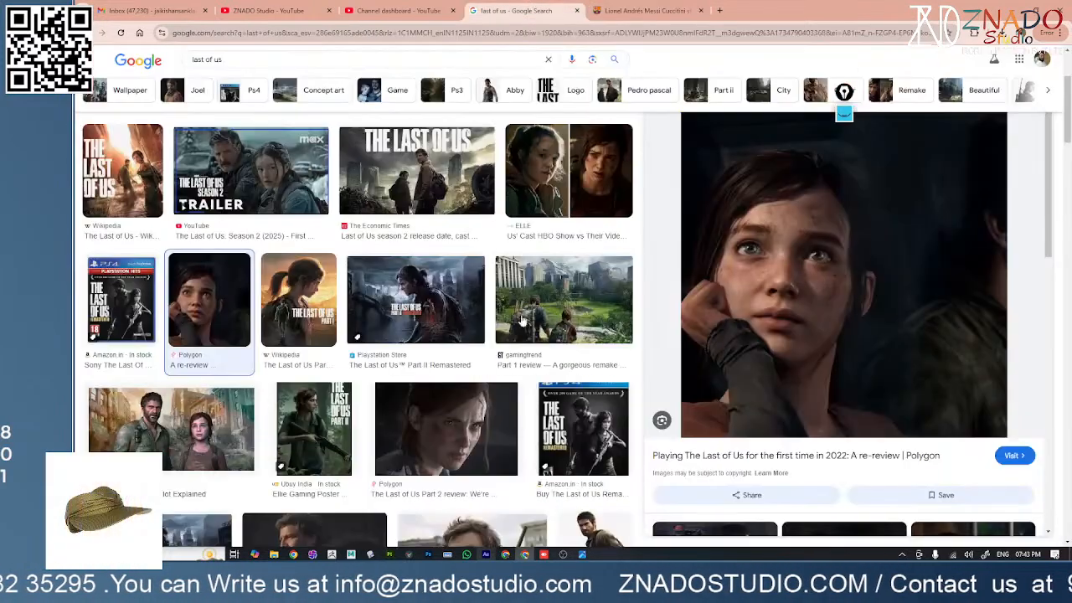
scroll(511, 352, down, 1)
scroll(511, 352, down, 4)
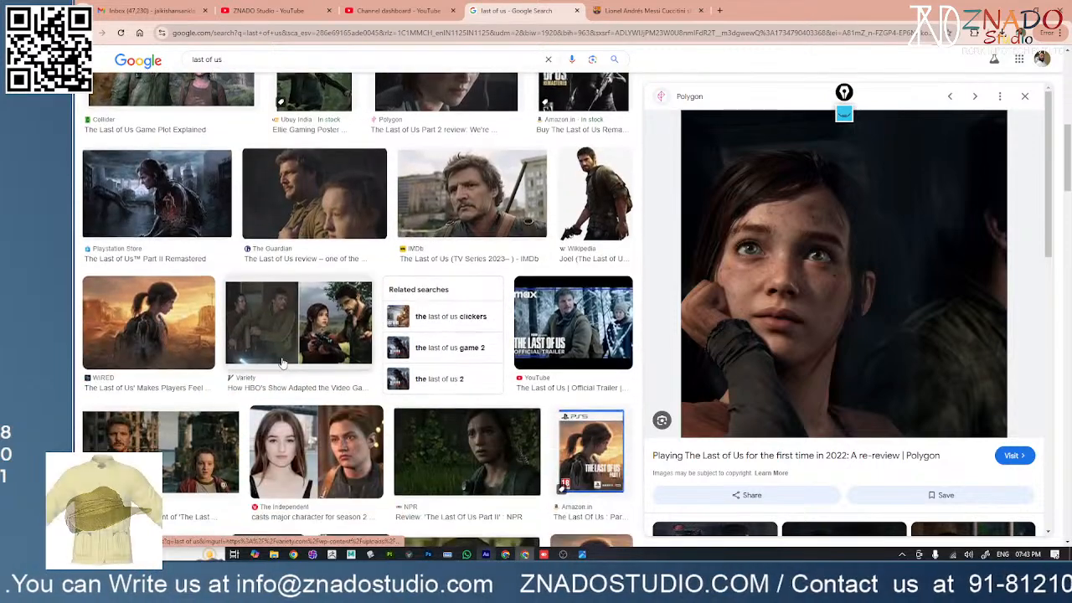
scroll(541, 478, down, 6)
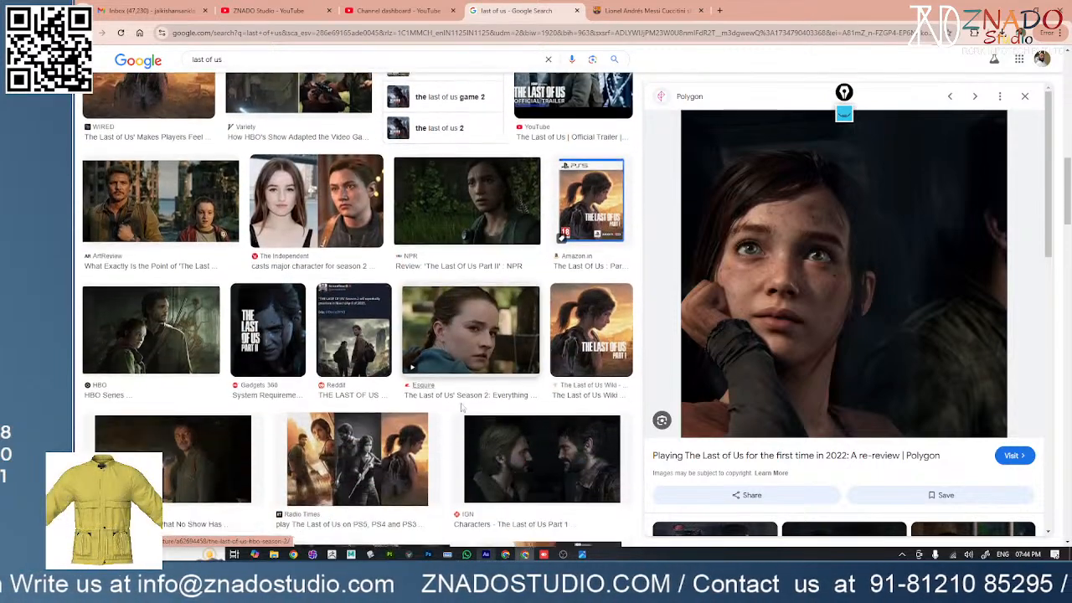
scroll(463, 406, down, 1)
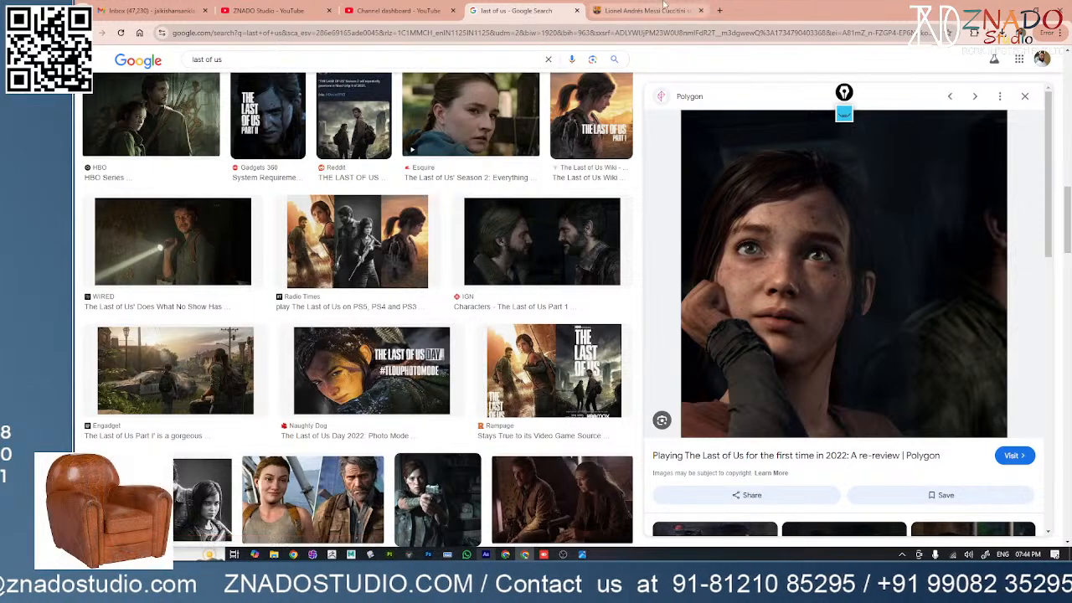
scroll(335, 464, down, 2)
scroll(336, 464, down, 1)
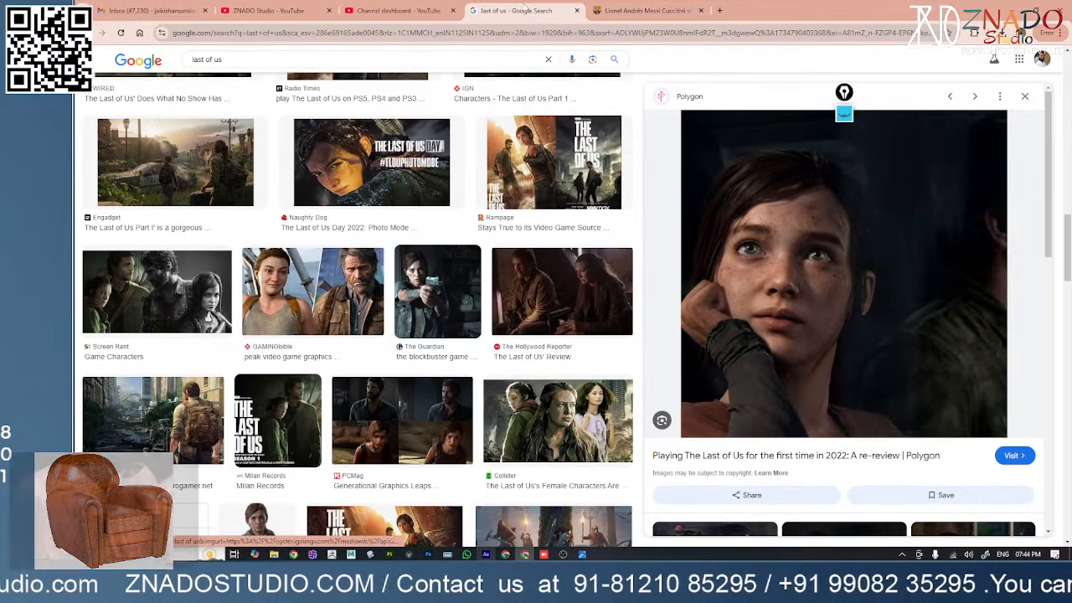
- Return to ZBrush and examine the blocked-out body from the front
click(1005, 8)
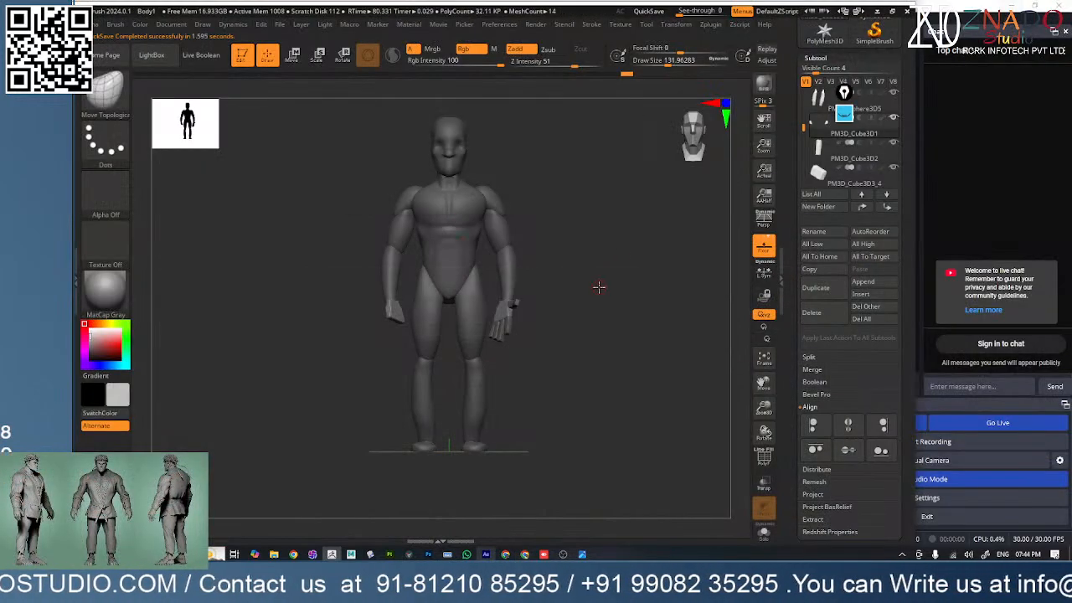
drag(599, 287, 517, 173)
mouse_move(512, 186)
shift+mouse_down()
mouse_move(563, 189)
mouse_move(529, 290)
mouse_move(549, 268)
shift+mouse_up()
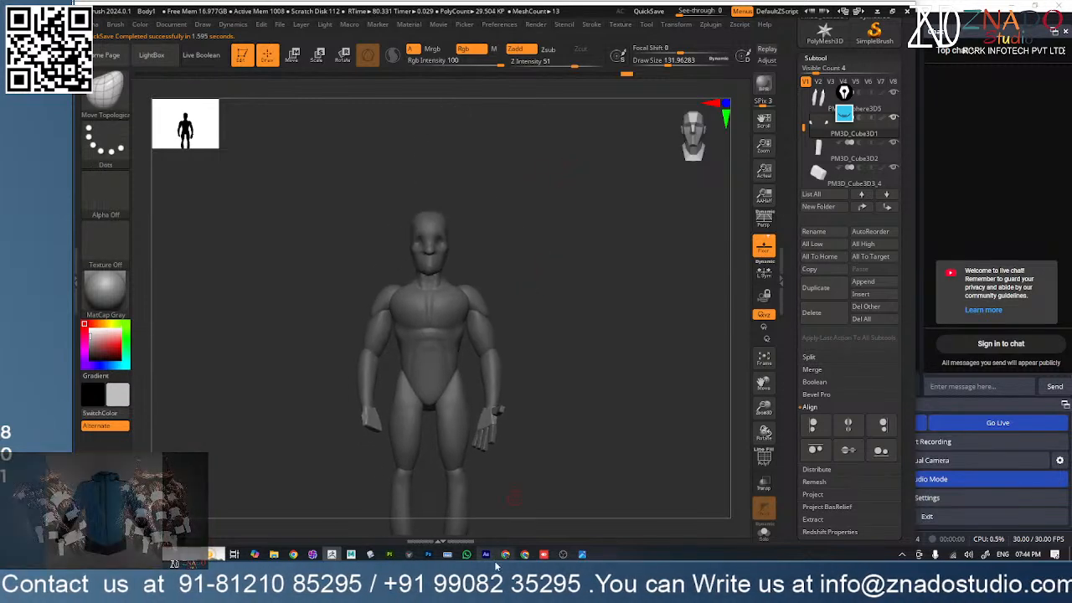
- Check OBS Studio and the Last of Us image results in Chrome, and switch back to ZBrush
click(524, 555)
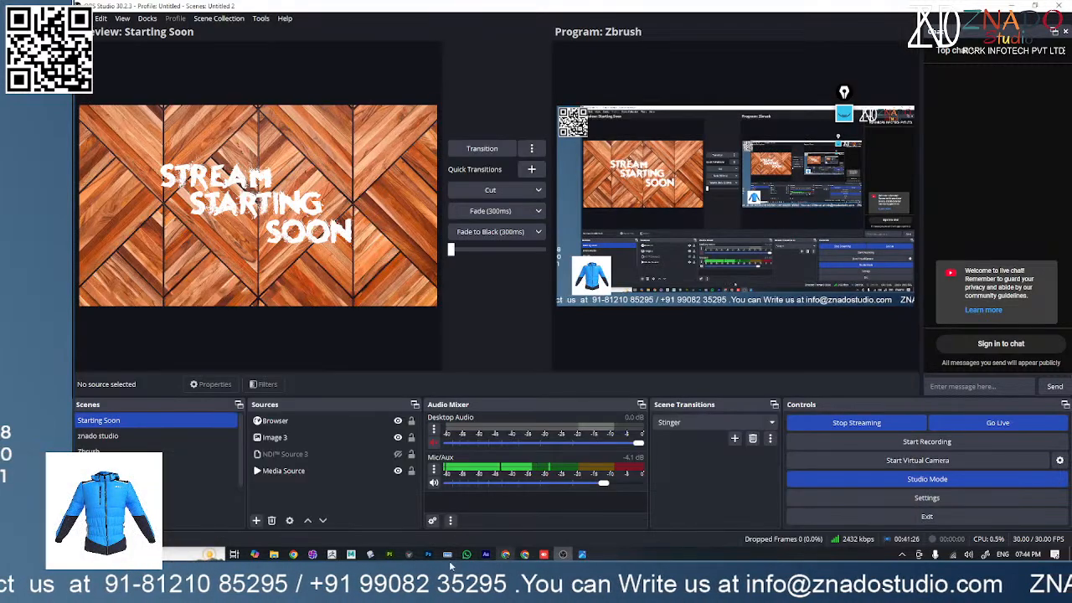
click(505, 554)
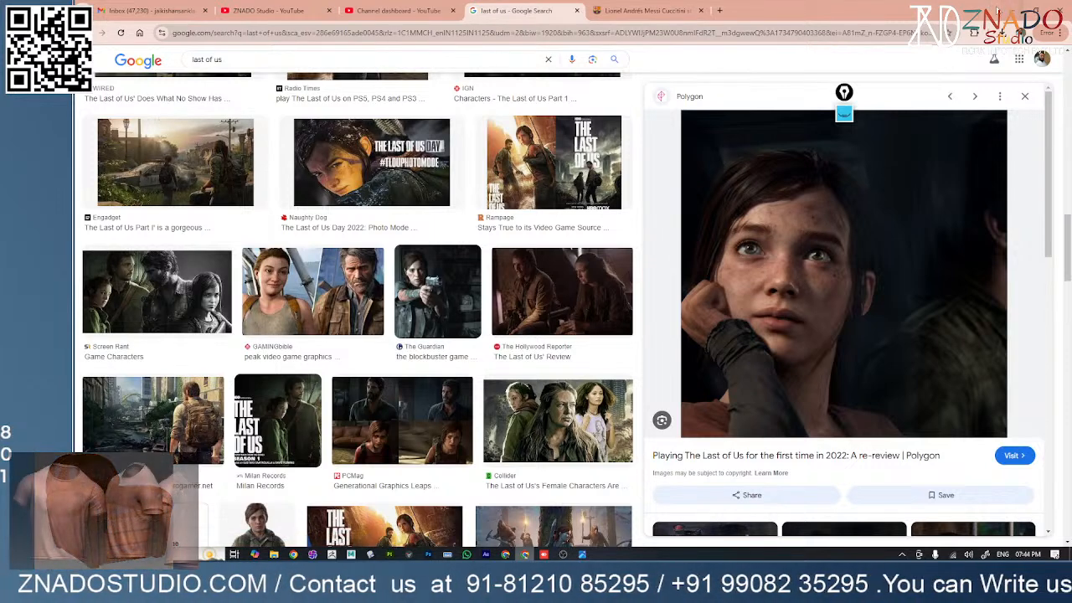
click(1015, 10)
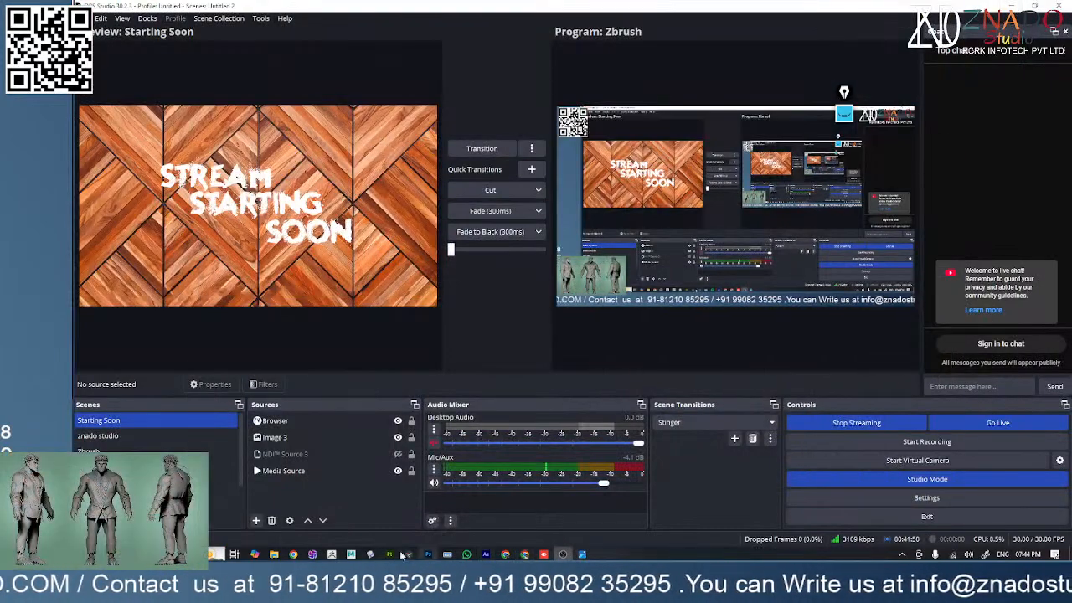
click(333, 554)
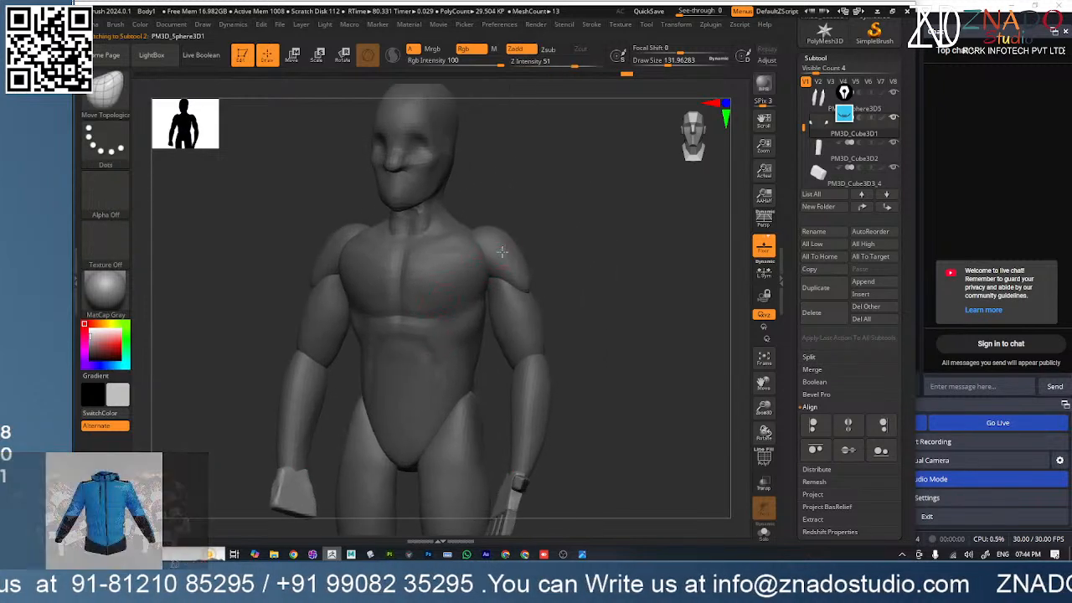
- Reshape the shoulder muscle form with the Move Topological brush at a draw size of about 223
mouse_move(470, 257)
right_down()
mouse_move(451, 251)
mouse_move(491, 260)
right_up()
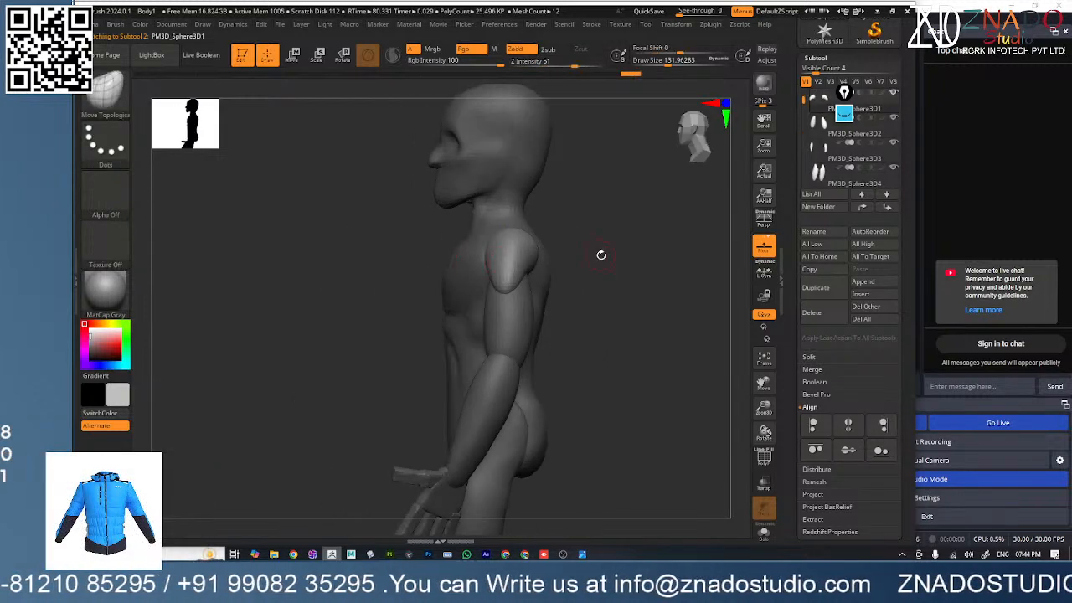
mouse_move(602, 255)
alt+right_down()
mouse_move(474, 244)
mouse_move(486, 271)
mouse_move(443, 294)
alt+right_up()
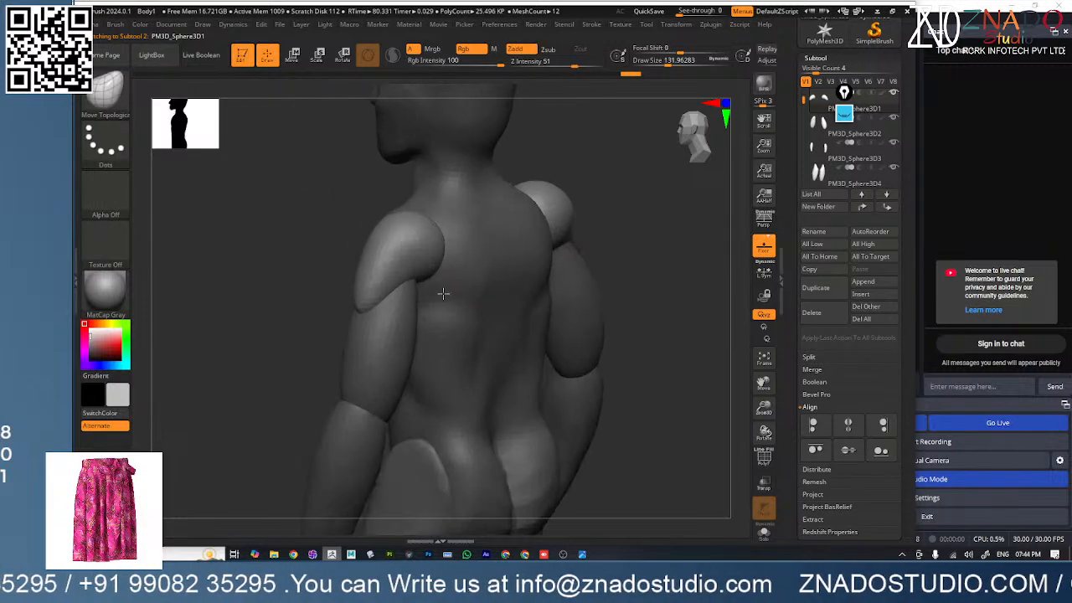
right_drag(599, 289, 456, 300)
key(space)
drag(463, 238, 472, 238)
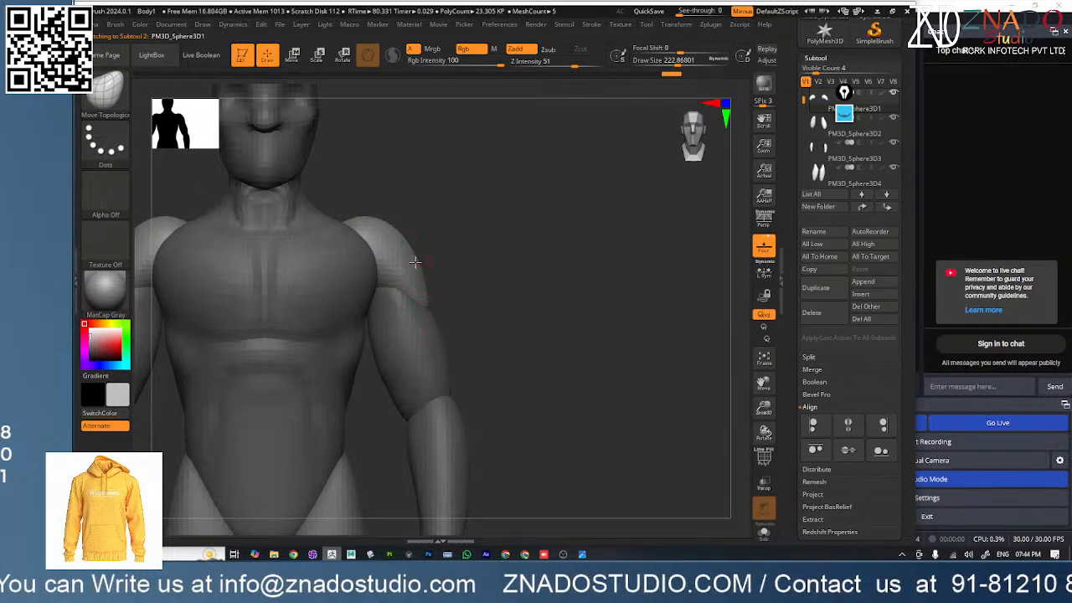
right_drag(414, 262, 449, 301)
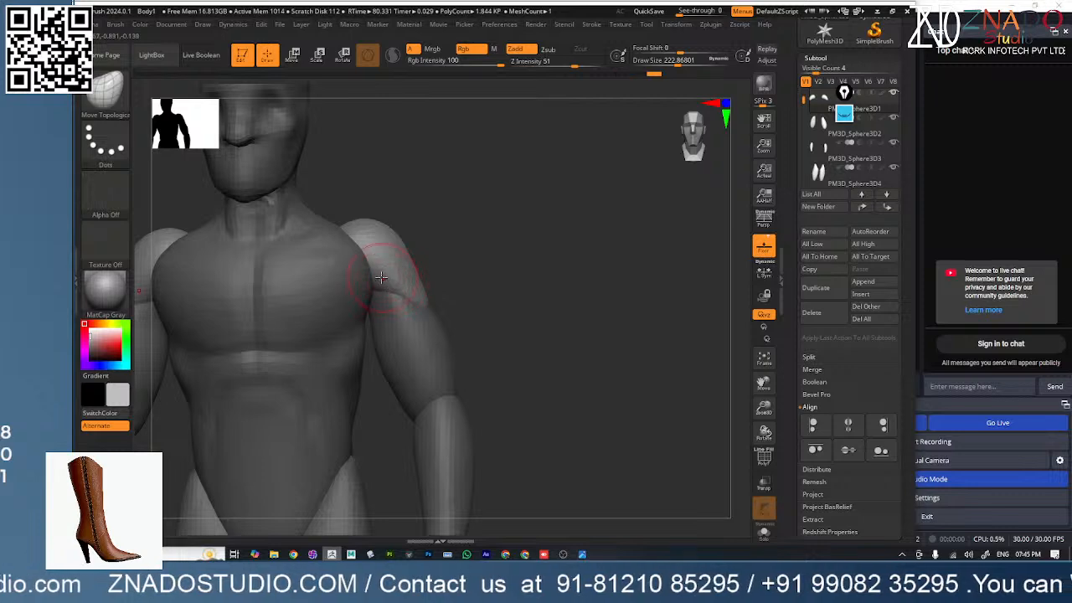
drag(406, 296, 399, 292)
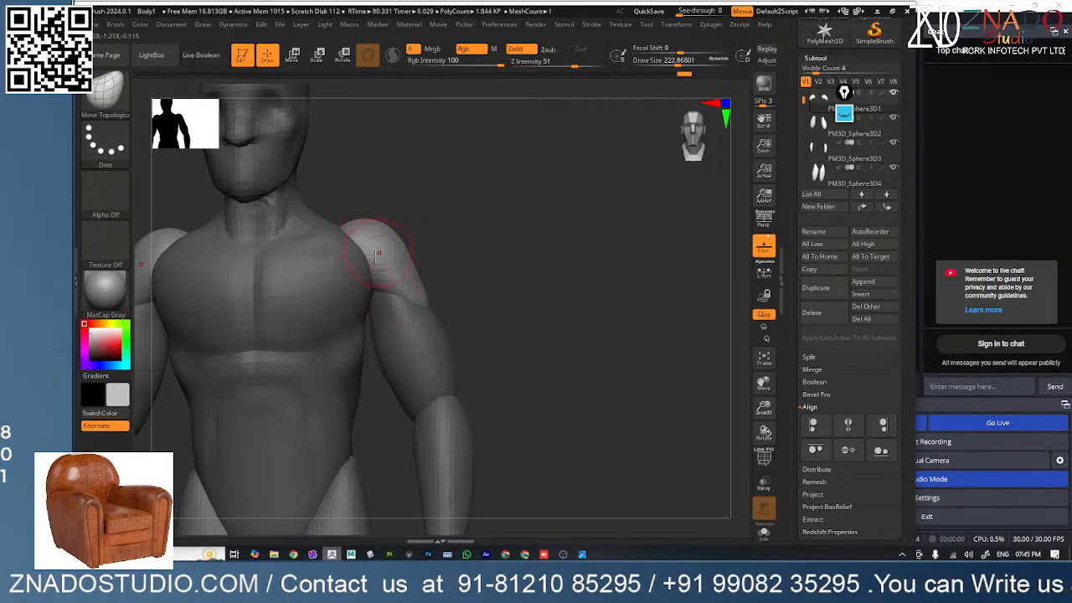
right_drag(378, 253, 401, 222)
drag(401, 221, 410, 203)
- Reshape the upper arm from the front with the Move Topological brush at a draw size of about 251
key(space)
mouse_move(410, 202)
right_down()
mouse_move(407, 238)
mouse_move(490, 175)
mouse_move(523, 249)
mouse_move(407, 215)
mouse_move(474, 211)
mouse_move(624, 137)
mouse_move(548, 201)
mouse_move(361, 290)
mouse_move(443, 346)
mouse_move(351, 351)
mouse_move(460, 408)
mouse_move(464, 366)
right_up()
key(b)
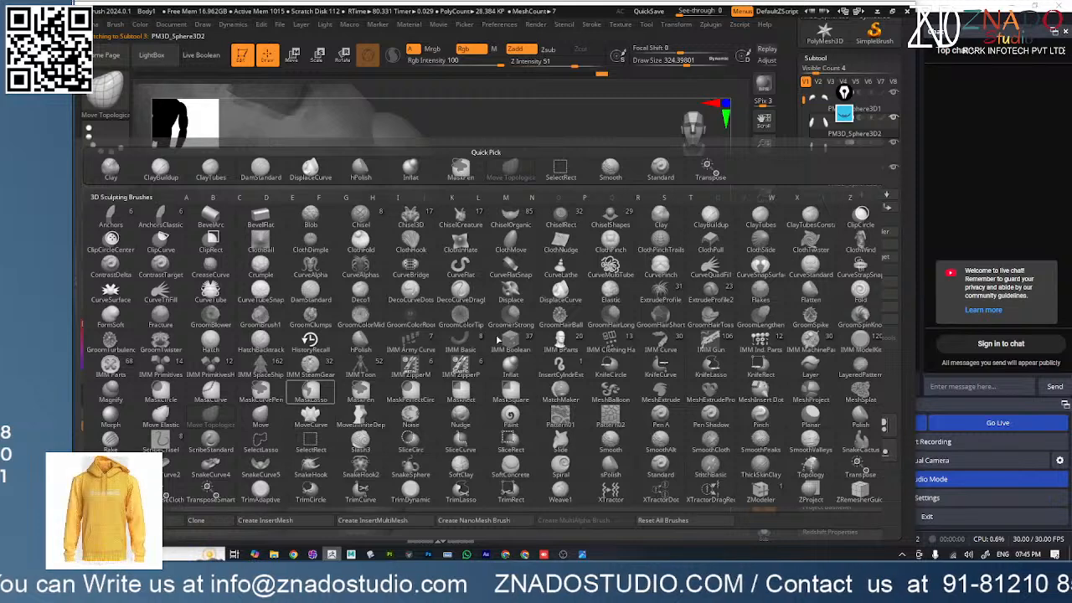
key(space)
drag(466, 340, 450, 370)
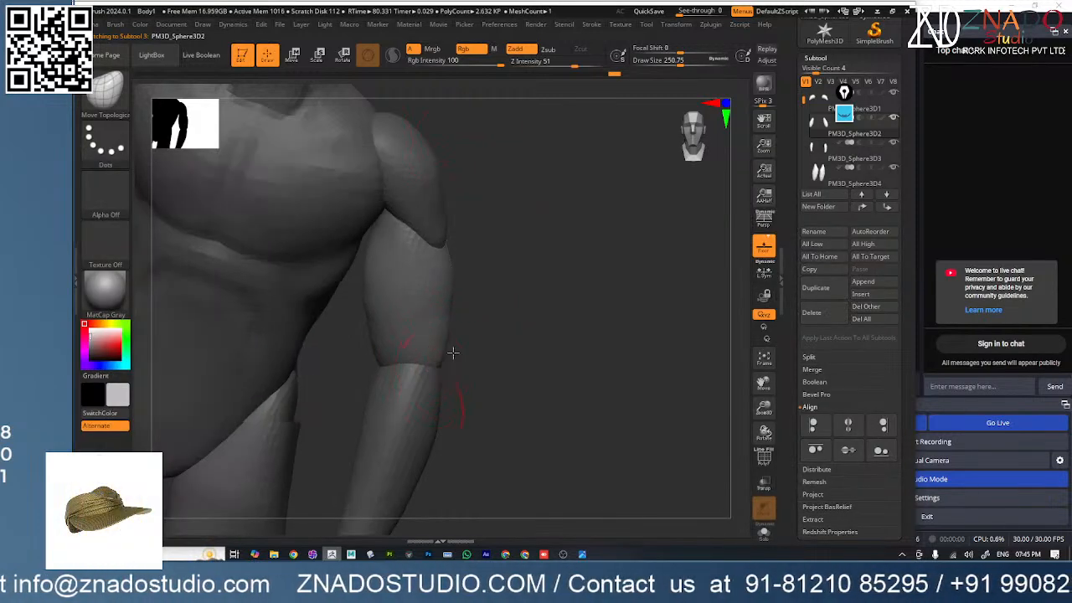
right_drag(452, 352, 447, 338)
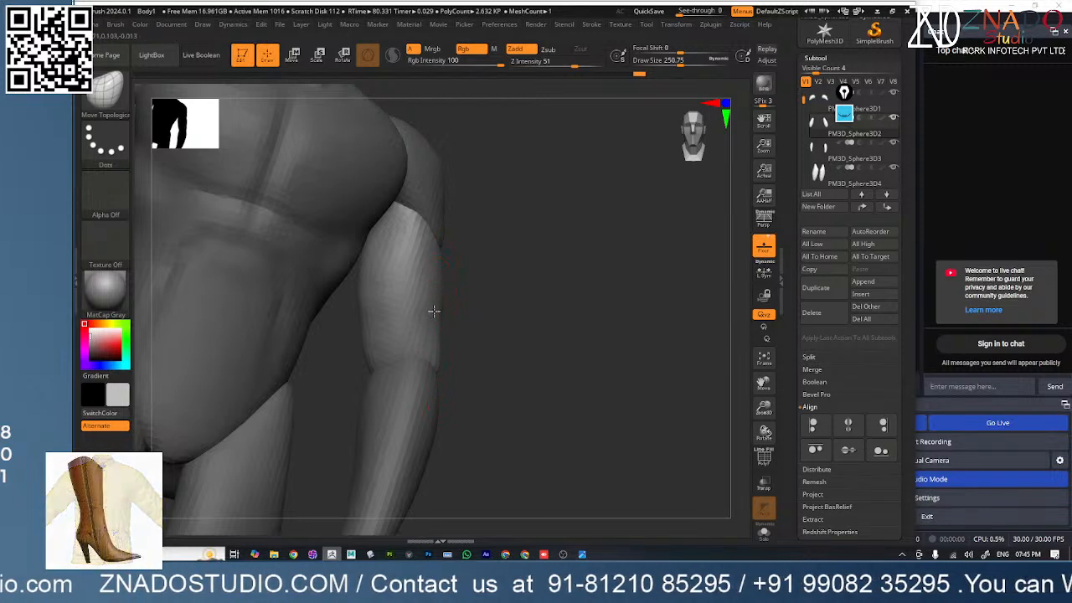
mouse_move(434, 302)
right_down()
mouse_move(402, 305)
mouse_move(361, 289)
mouse_move(425, 315)
right_up()
- Refine the back and outer contour of the upper arm with the Move Topological brush at a draw size of about 358
mouse_move(431, 352)
right_down()
mouse_move(444, 378)
mouse_move(411, 351)
mouse_move(444, 392)
mouse_move(425, 335)
mouse_move(377, 338)
mouse_move(436, 253)
right_up()
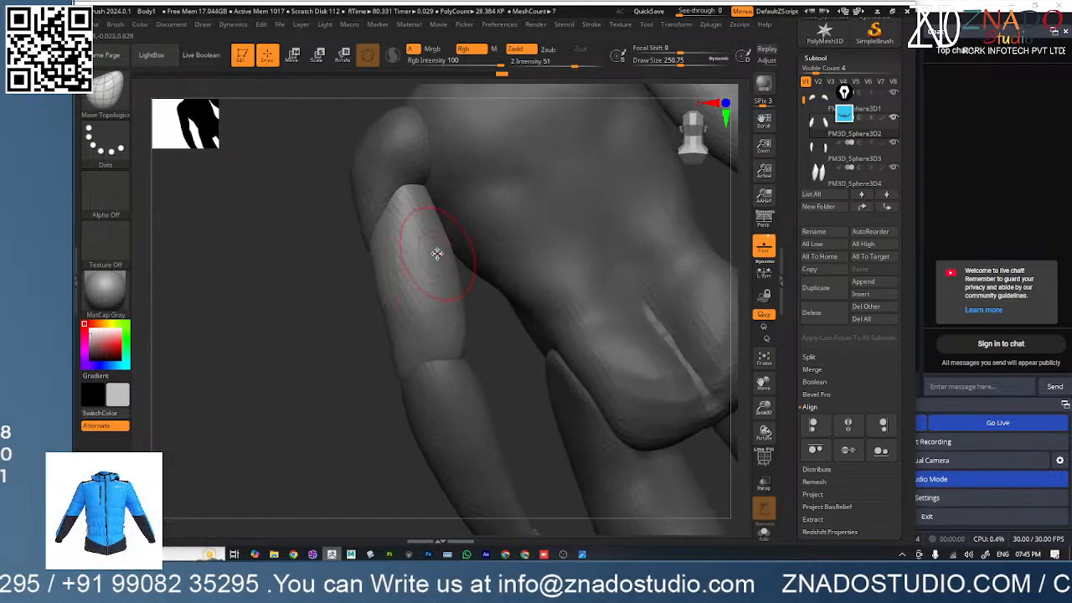
key(space)
drag(436, 253, 446, 254)
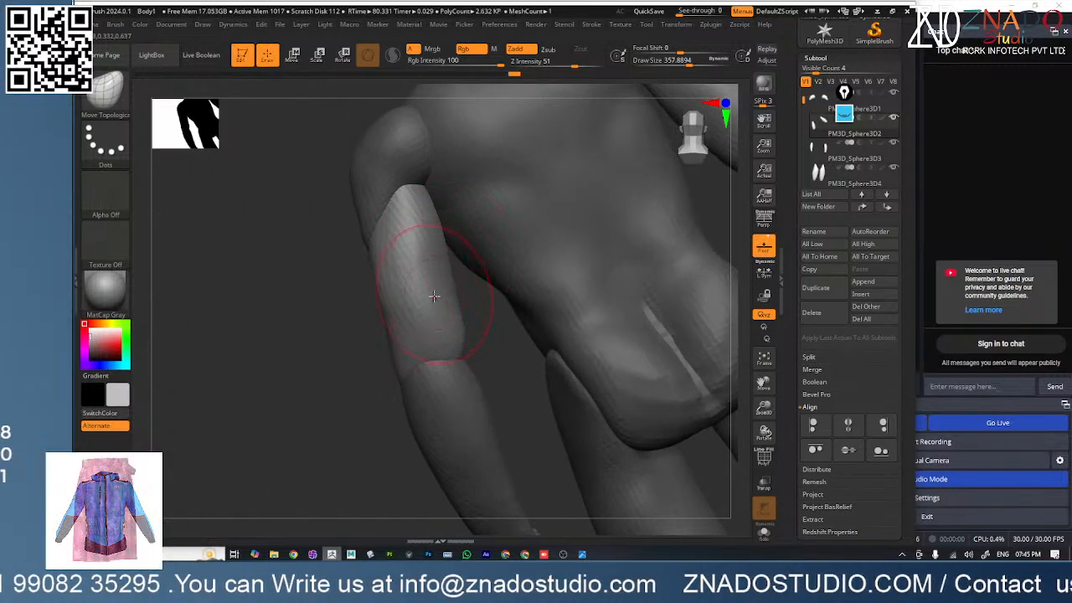
right_drag(446, 283, 407, 210)
right_drag(444, 337, 450, 281)
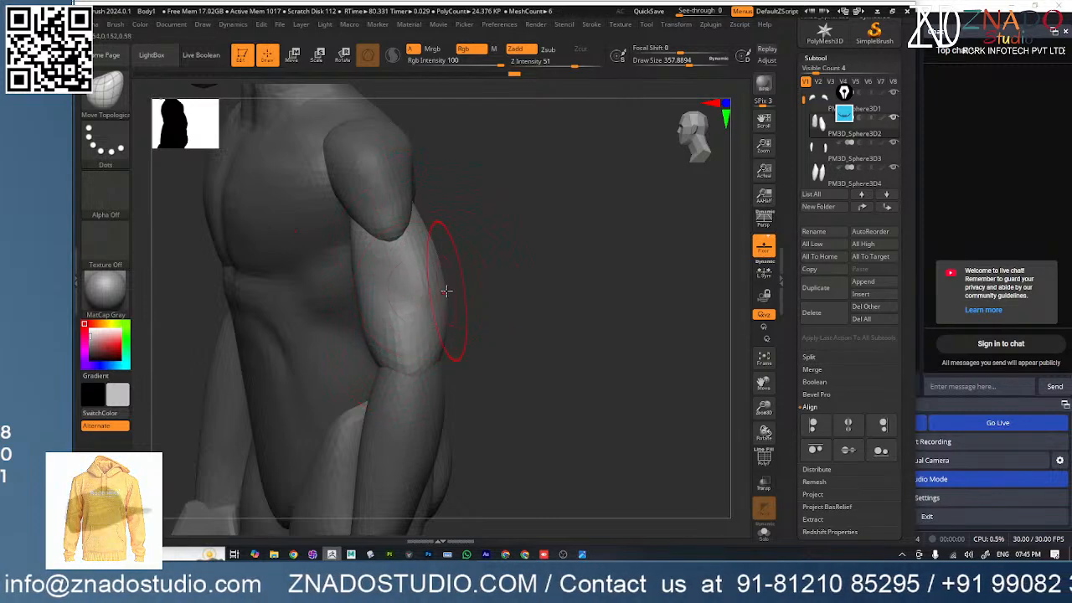
- Carve muscle separation grooves along the outer upper arm with the DamStandard brush at a draw size of about 149
key(b)
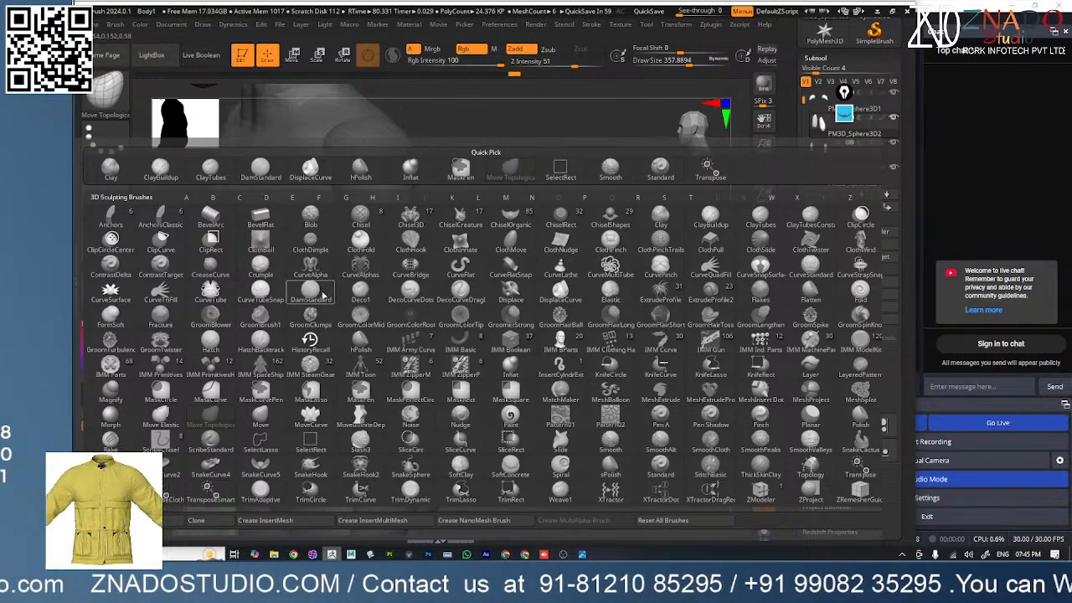
click(323, 295)
key(space)
drag(514, 246, 507, 244)
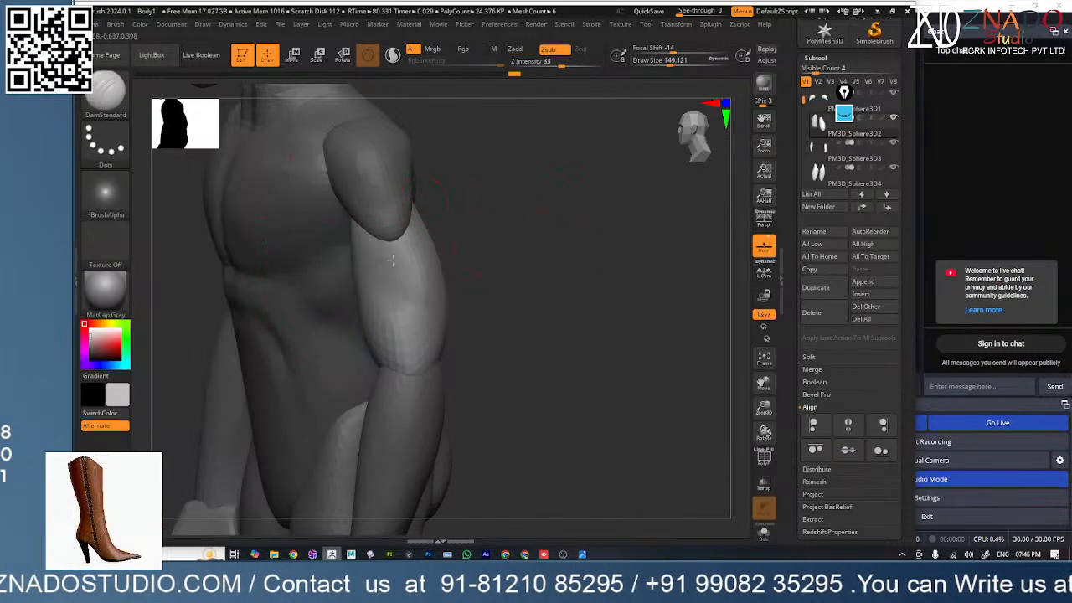
drag(395, 302, 421, 306)
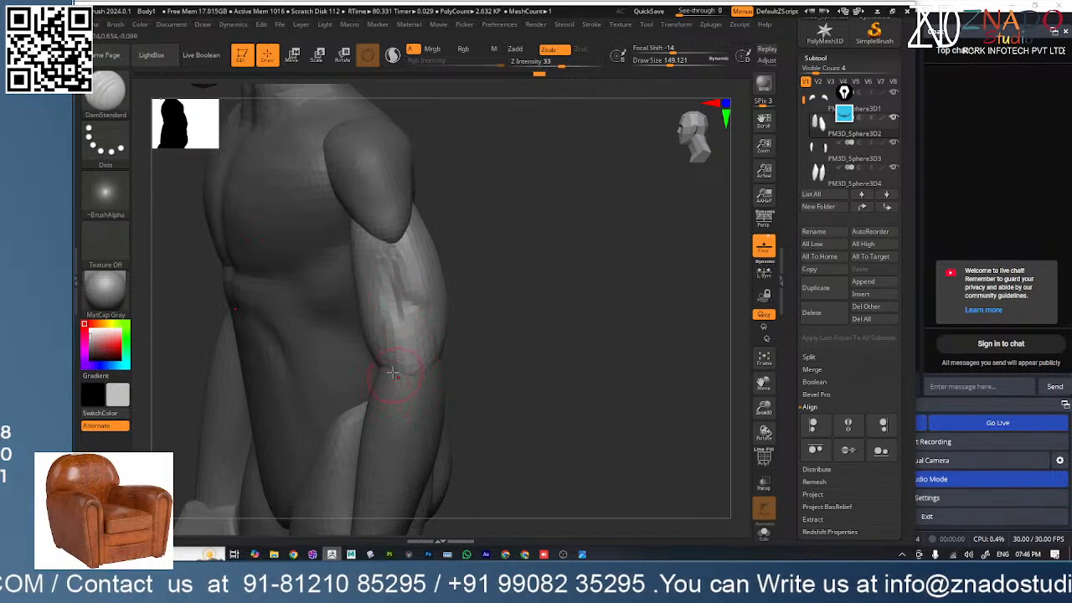
right_drag(393, 373, 433, 347)
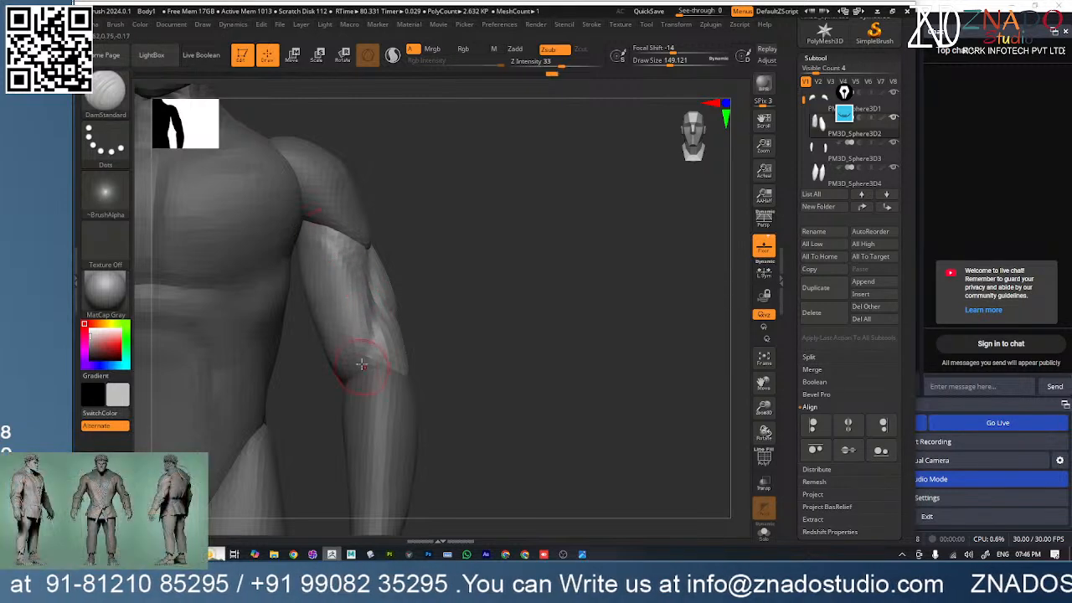
- Continue carving muscle definition on the back of the upper arm down towards the elbow with DamStandard
mouse_move(376, 350)
right_down()
mouse_move(404, 313)
mouse_move(394, 240)
mouse_move(411, 210)
mouse_move(466, 299)
mouse_move(447, 366)
mouse_move(447, 291)
right_up()
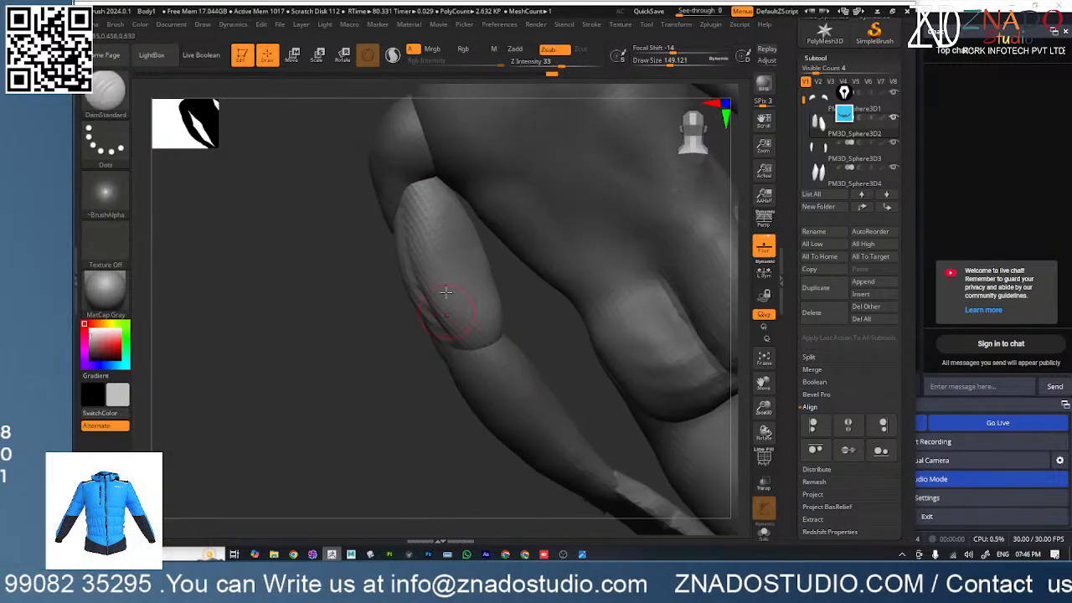
right_drag(488, 344, 469, 286)
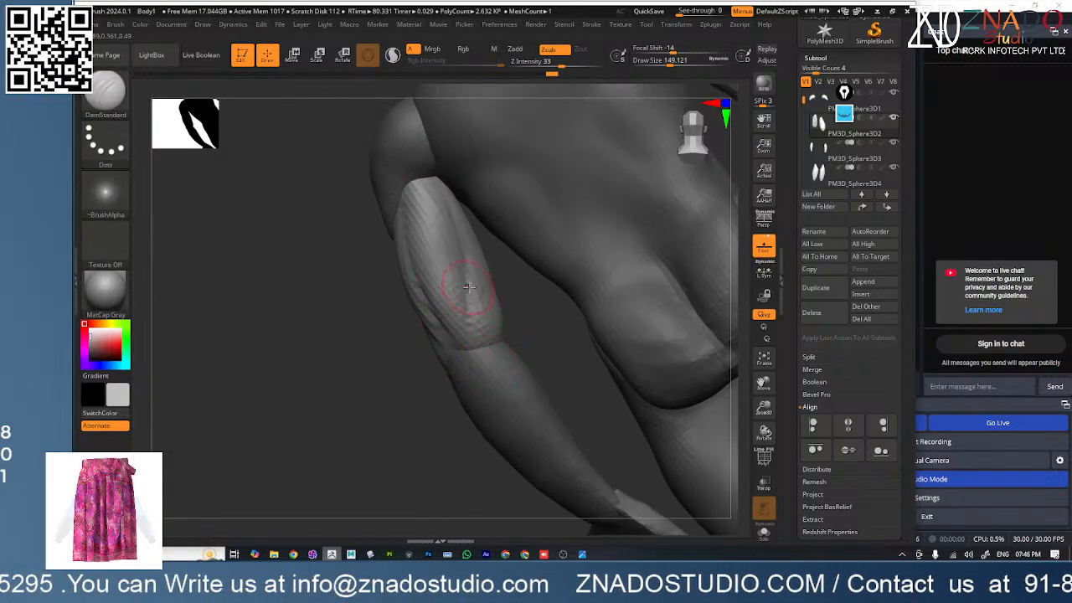
mouse_move(470, 355)
right_down()
mouse_move(570, 299)
mouse_move(615, 296)
mouse_move(596, 247)
right_up()
mouse_move(484, 377)
right_down()
mouse_move(514, 363)
mouse_move(528, 314)
right_up()
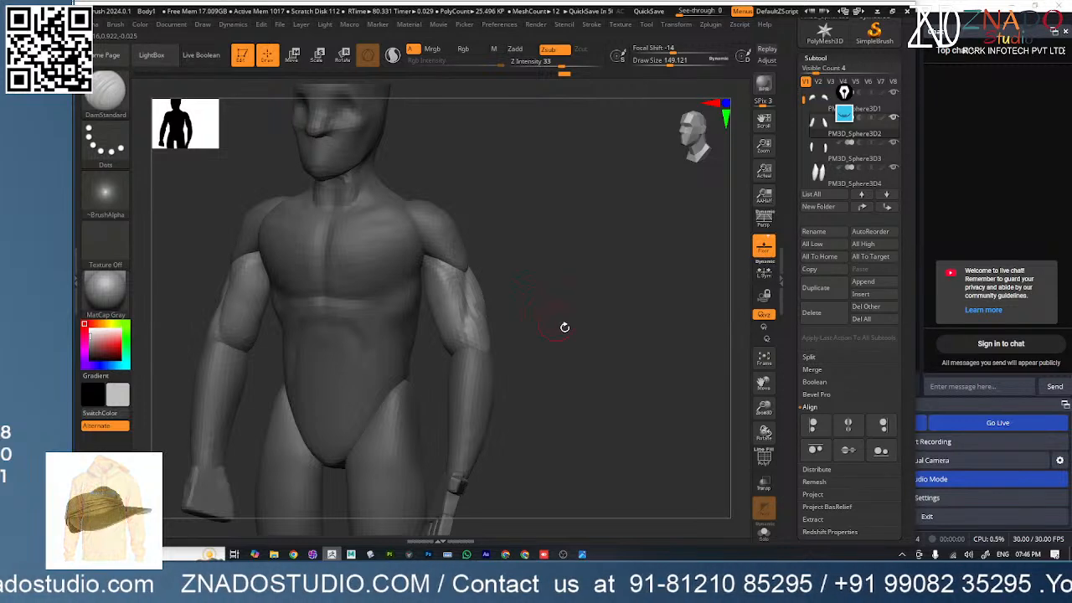
- Select the forearm and pull its upper outer edge up at the elbow with Move Topological at a draw size of about 234
mouse_move(562, 326)
right_down()
mouse_move(564, 347)
mouse_move(591, 227)
mouse_move(588, 256)
mouse_move(545, 289)
right_up()
right_click(544, 283)
alt+click(544, 247)
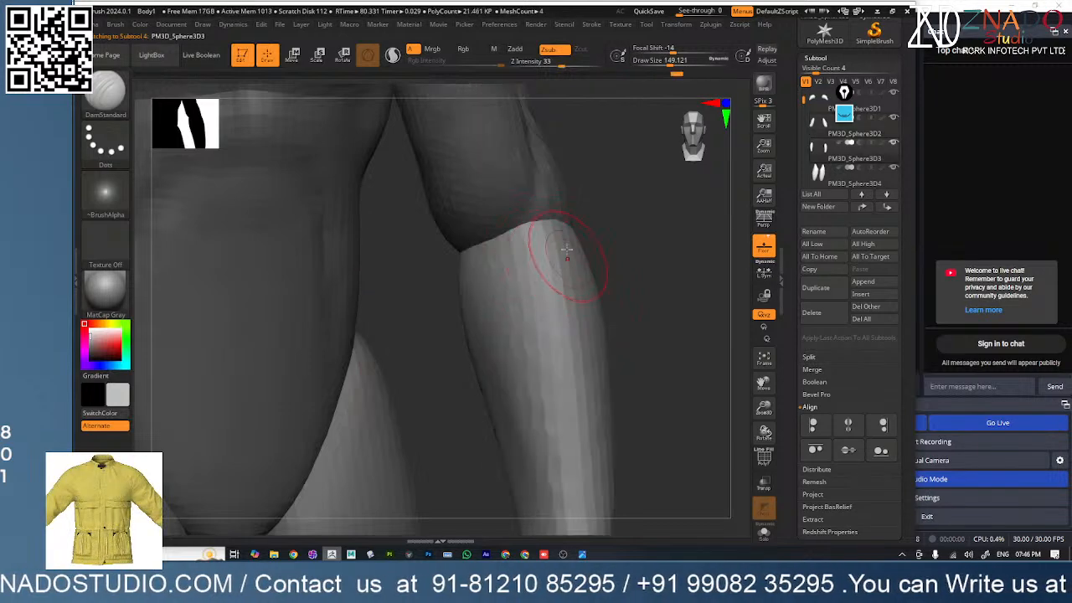
right_click(567, 252)
drag(567, 252, 576, 250)
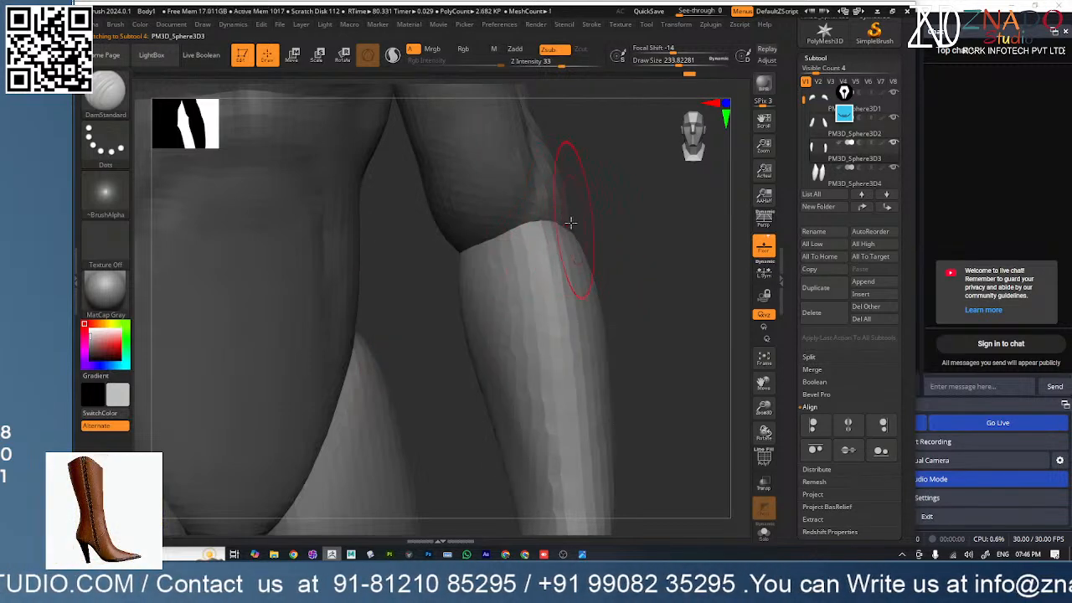
key(b)
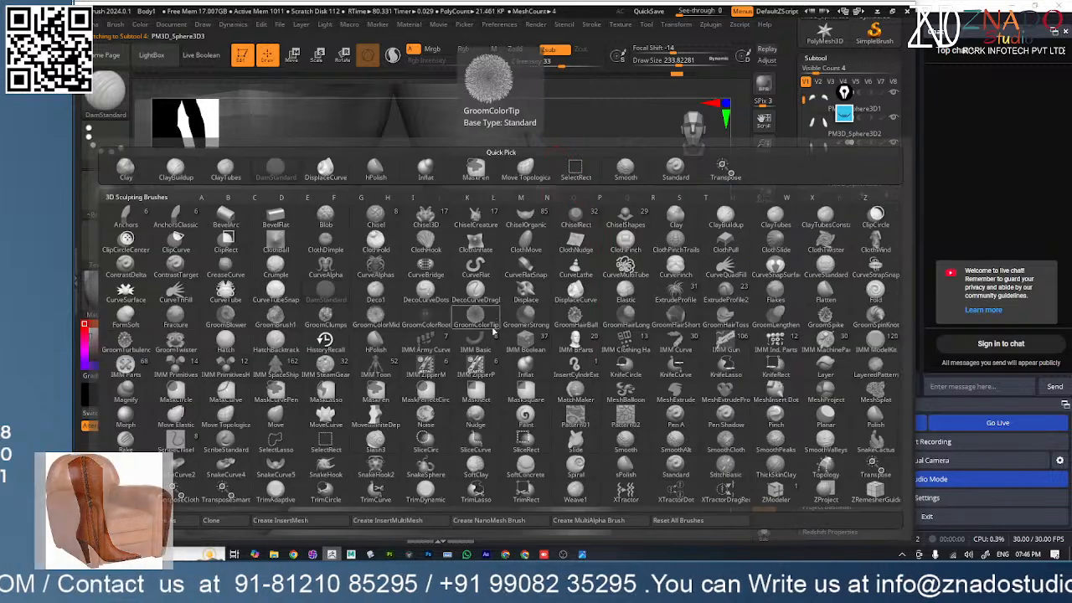
click(279, 410)
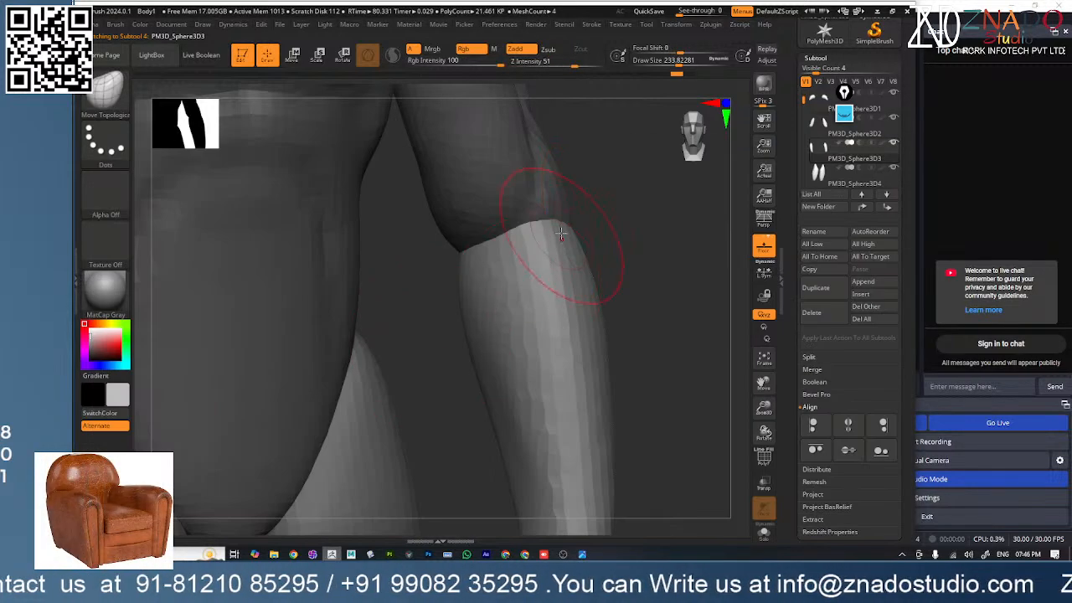
drag(561, 234, 580, 206)
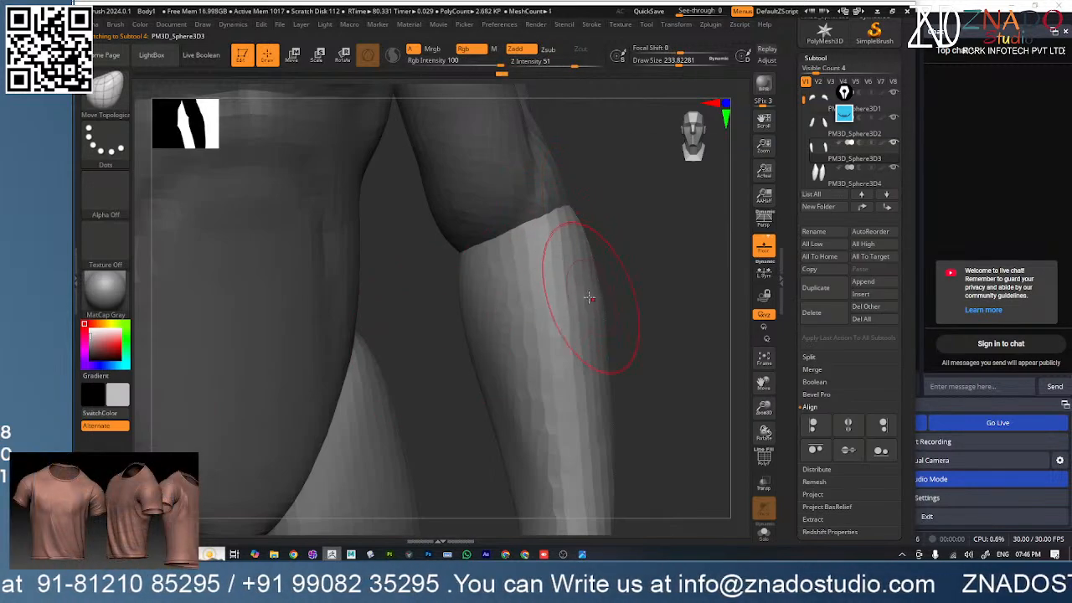
- Reshape the inner side of the forearm below the elbow with Move Topological at a draw size of about 286
right_drag(569, 303, 605, 299)
key(space)
drag(605, 299, 612, 299)
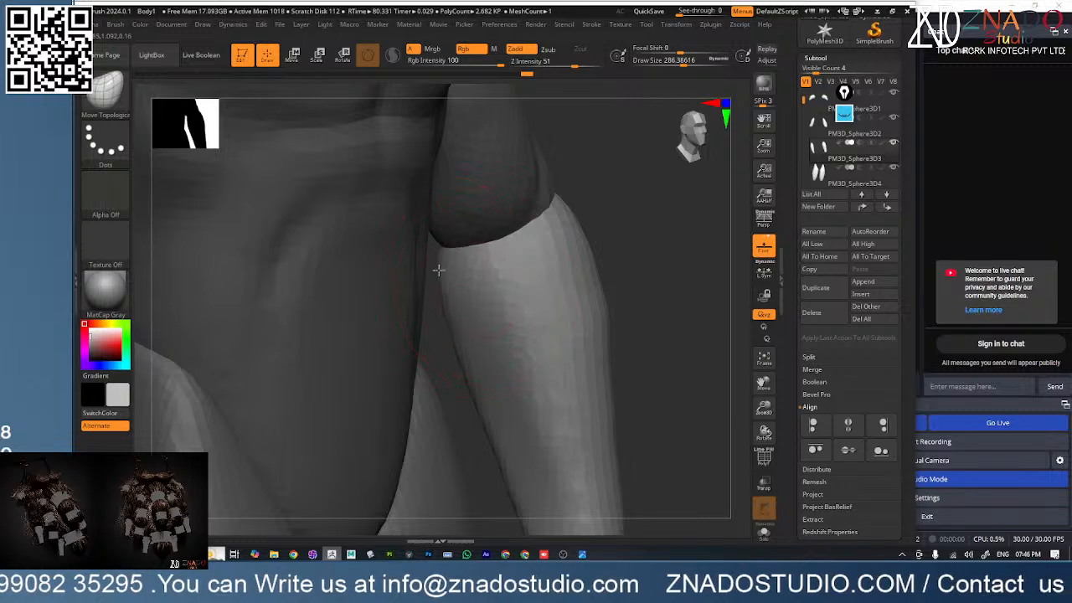
drag(438, 269, 432, 267)
mouse_move(458, 308)
right_down()
mouse_move(469, 289)
mouse_move(548, 284)
mouse_move(591, 309)
mouse_move(467, 289)
mouse_move(596, 300)
mouse_move(425, 262)
right_up()
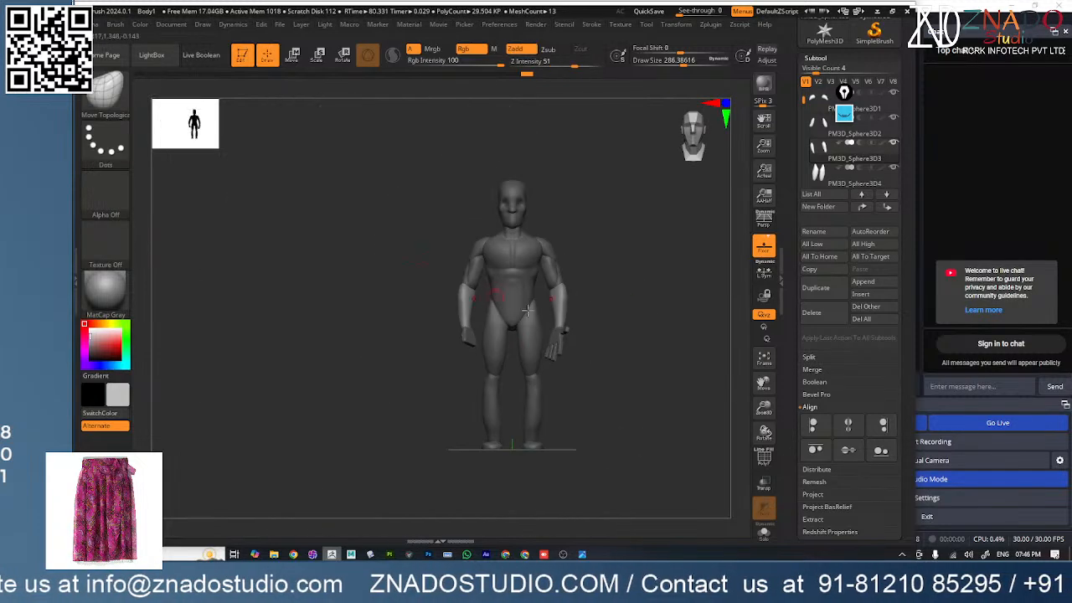
- Select the torso and carve the centre line of the chest with the DamStandard brush
right_drag(526, 311, 495, 326)
ctrl+right_drag(498, 269, 626, 347)
mouse_move(450, 254)
right_down()
mouse_move(442, 290)
mouse_move(435, 245)
mouse_move(459, 267)
right_up()
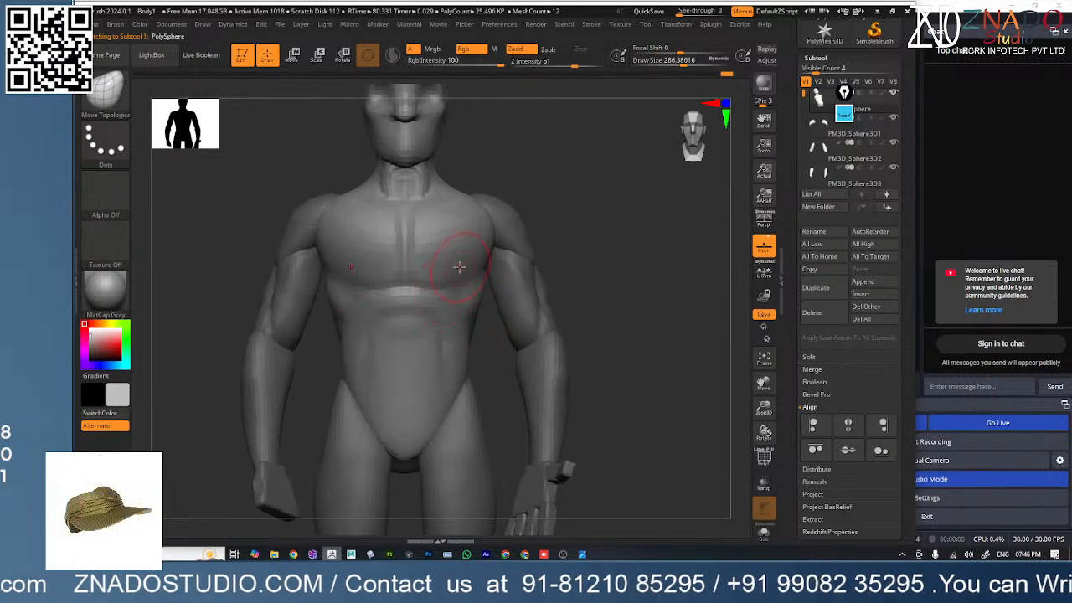
key(b)
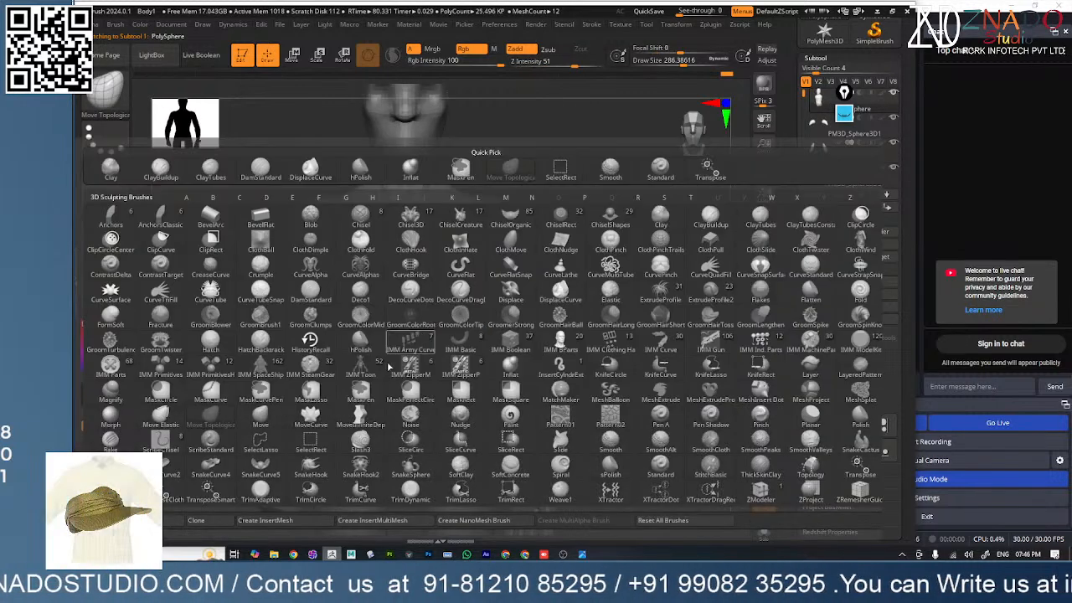
key(d)
key(s)
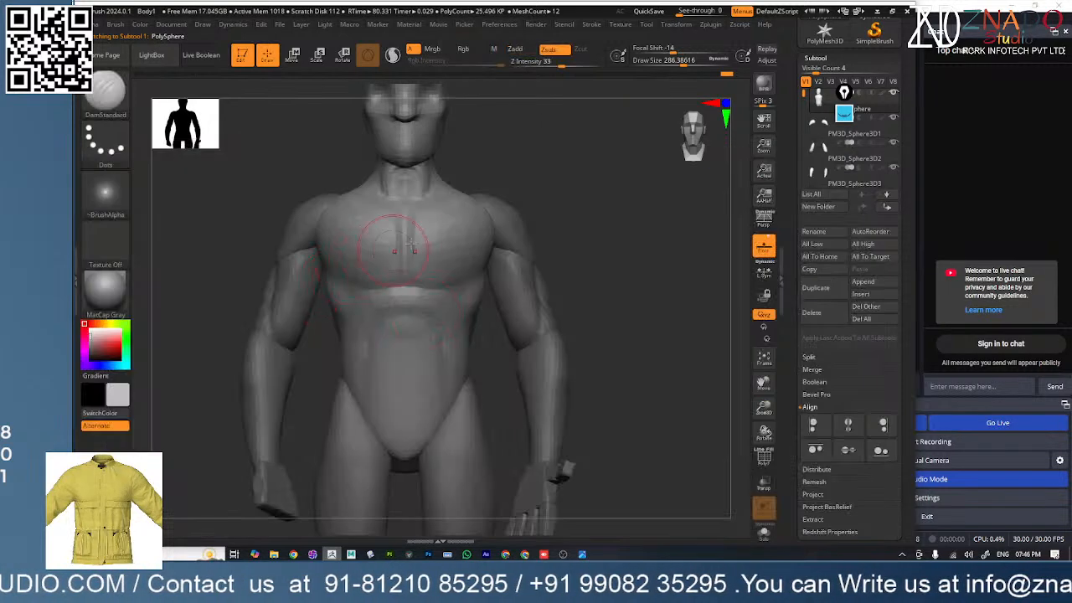
drag(408, 214, 407, 308)
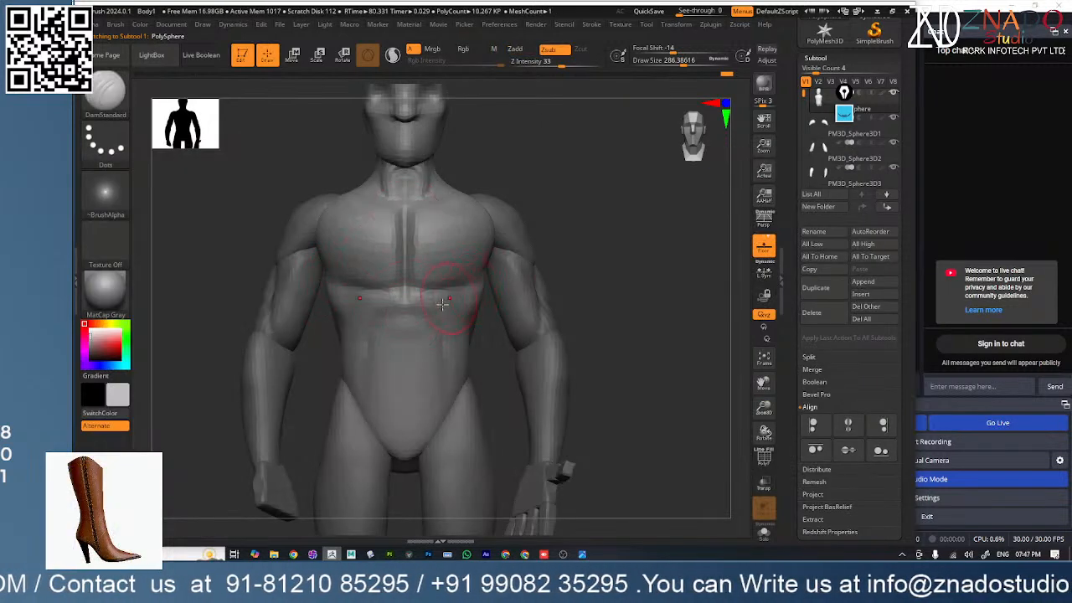
right_drag(484, 281, 492, 251)
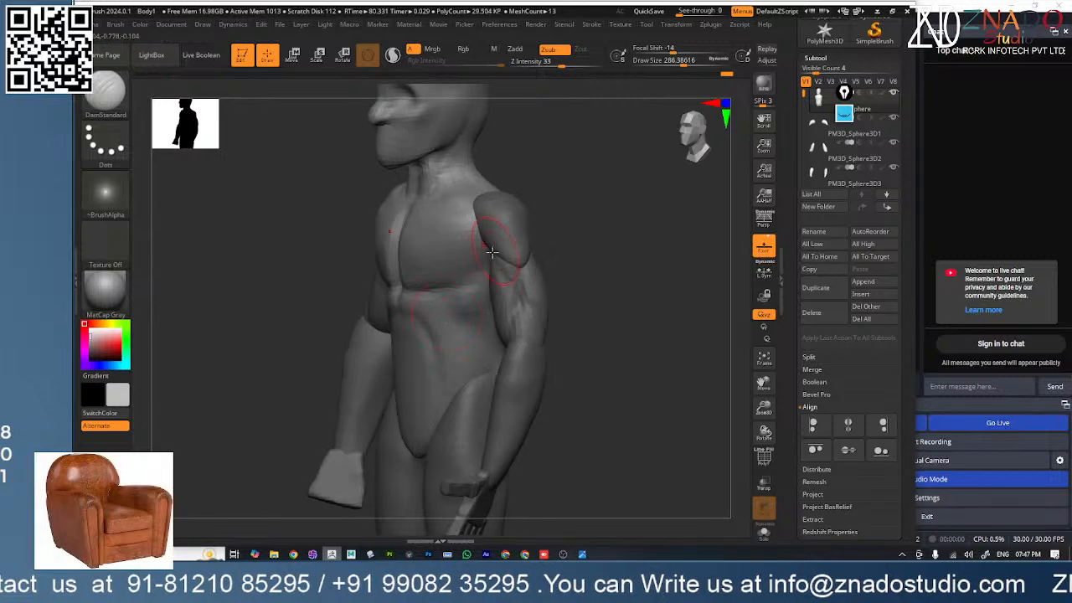
right_drag(437, 327, 466, 251)
- Build up the chest muscles with the Inflat brush at a draw size of about 437, and smooth their surface
key(b)
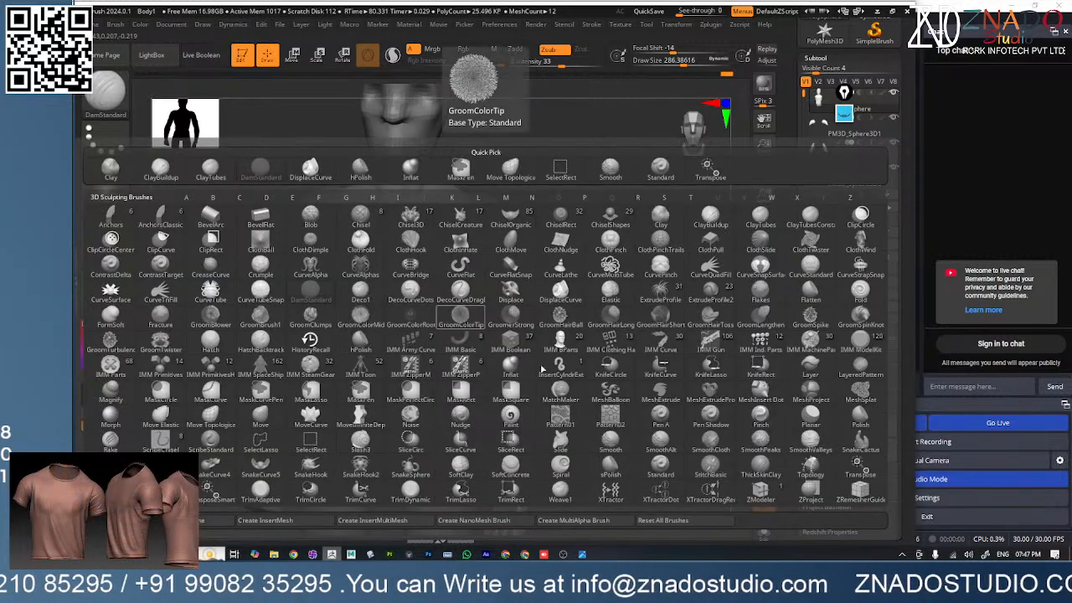
click(410, 167)
key(space)
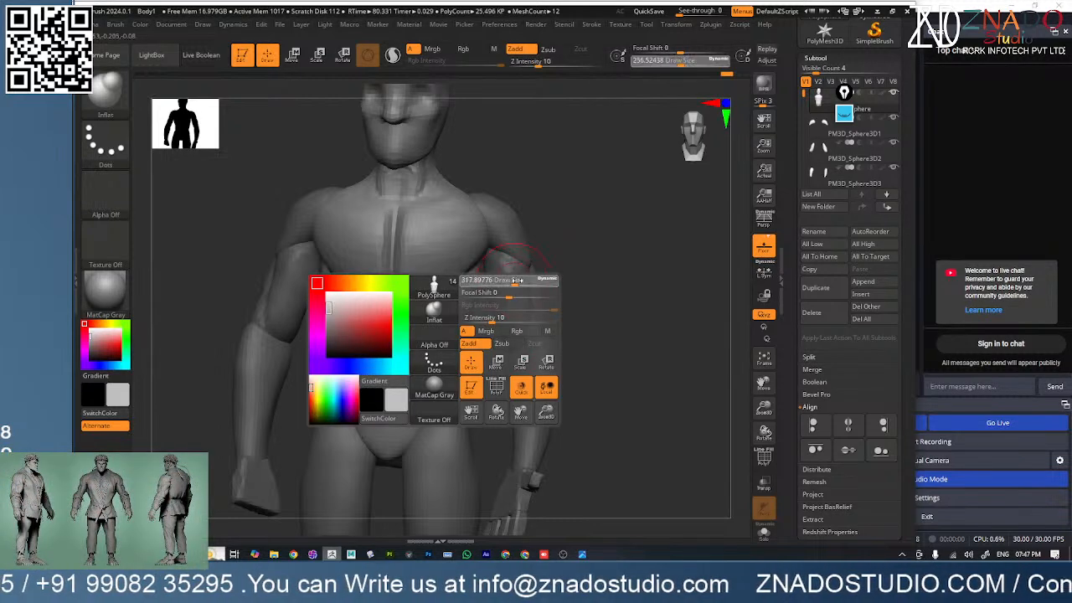
drag(520, 280, 524, 280)
drag(442, 272, 447, 282)
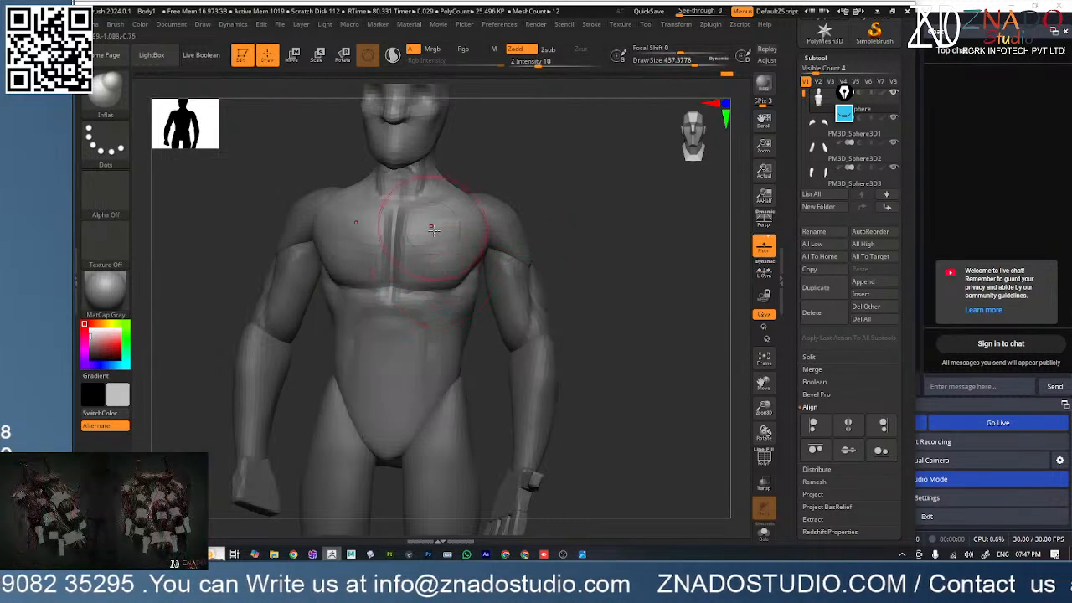
drag(427, 228, 439, 251)
right_drag(440, 255, 443, 224)
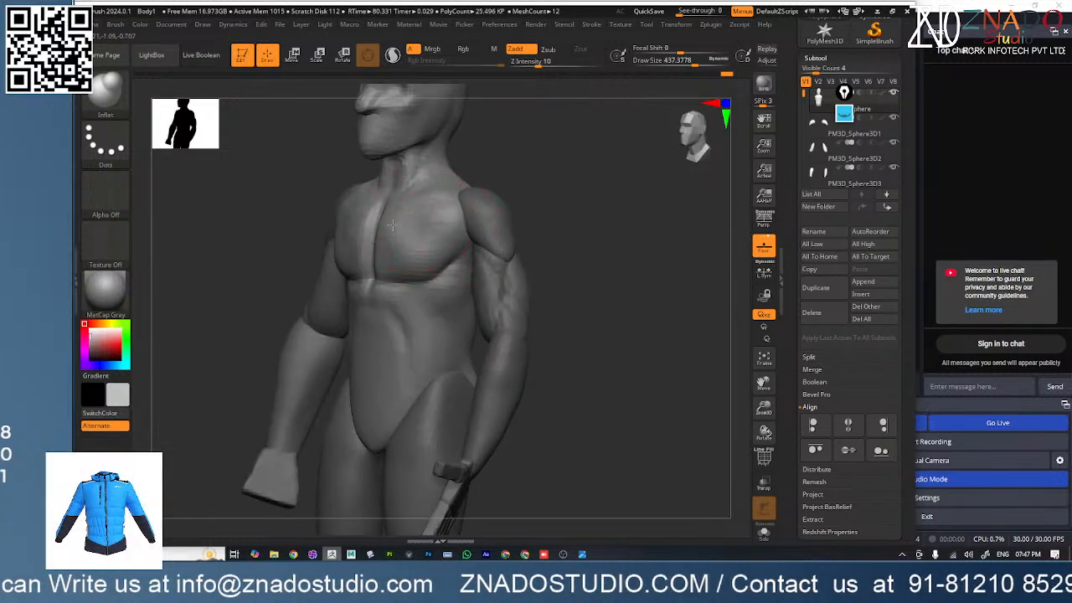
shift+drag(424, 227, 417, 247)
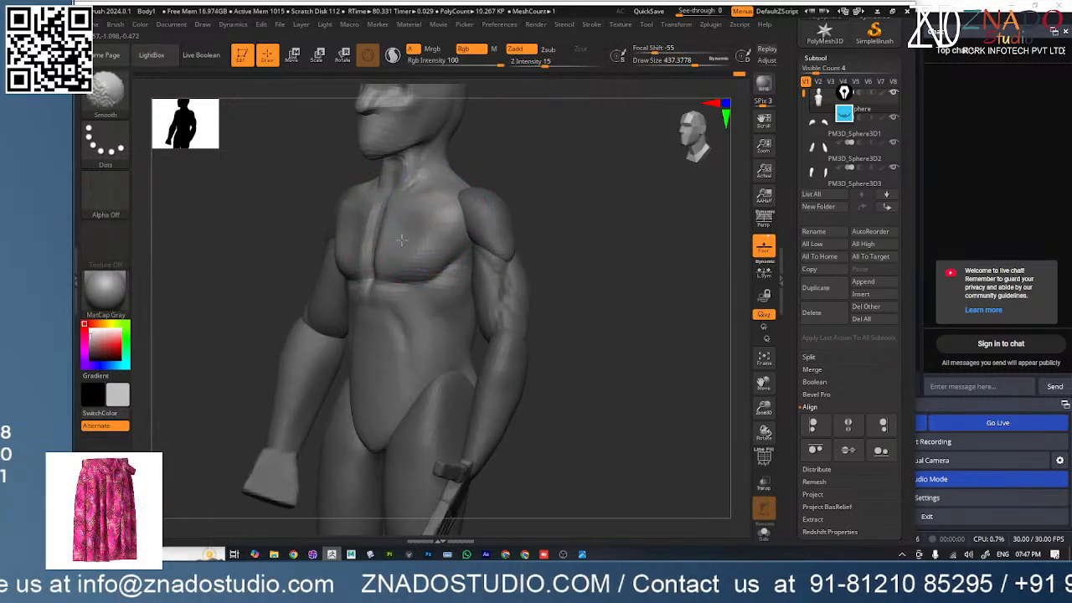
- Carve the abdominal muscles and side rib lines into the torso with the DamStandard brush at a draw size of about 128
mouse_move(437, 241)
right_down()
mouse_move(469, 223)
mouse_move(438, 268)
mouse_move(427, 246)
mouse_move(434, 300)
mouse_move(418, 281)
right_up()
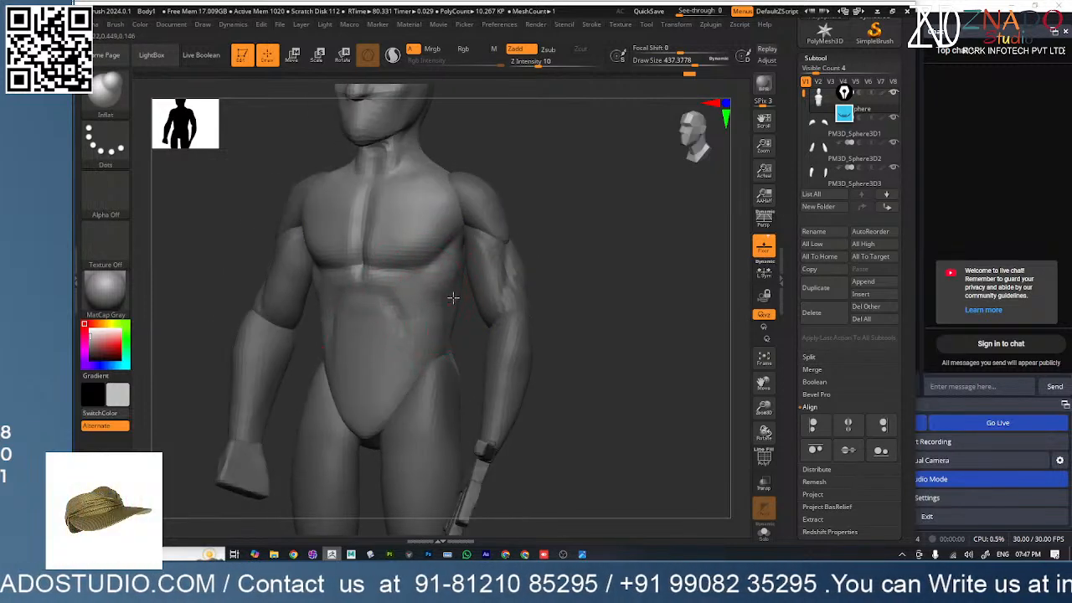
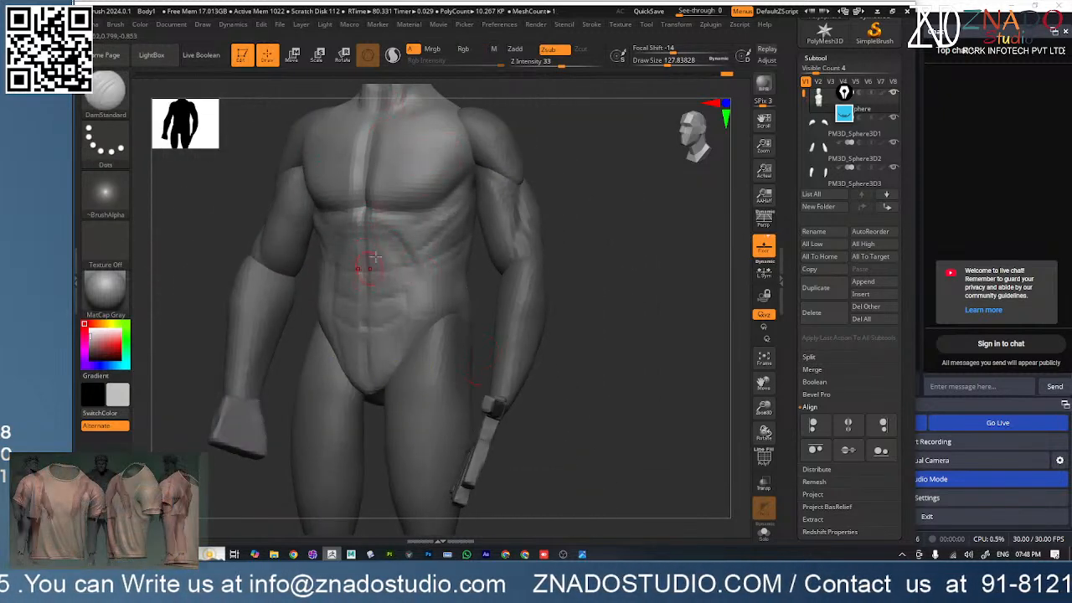
alt+right_drag(527, 272, 534, 376)
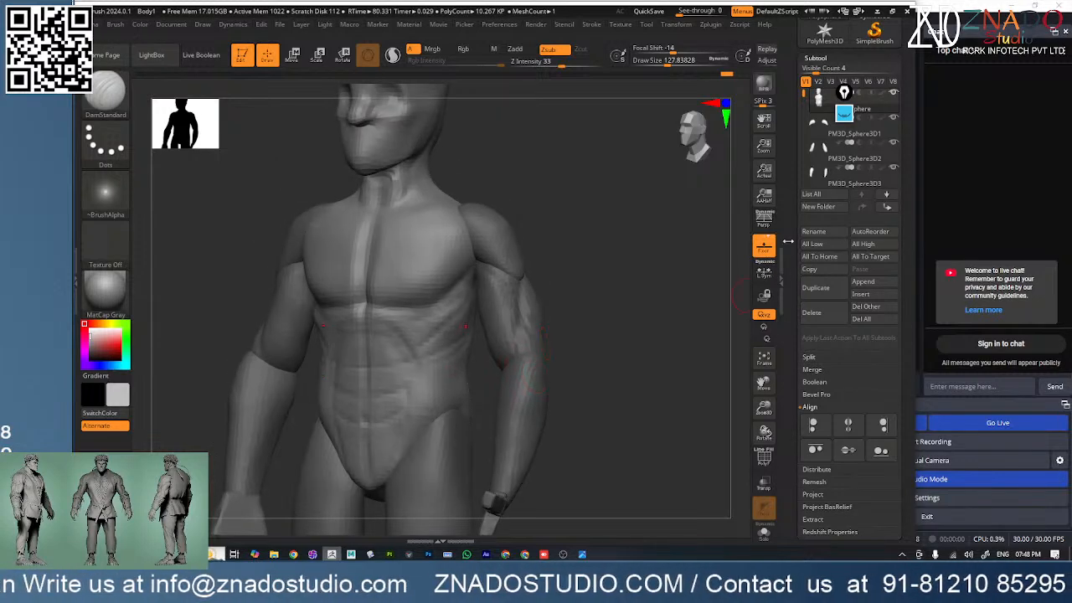
- Mark the sternum line and the lower rib cage edge over the torso with the yellow annotation pen, replacing the first straight line
mouse_move(850, 134)
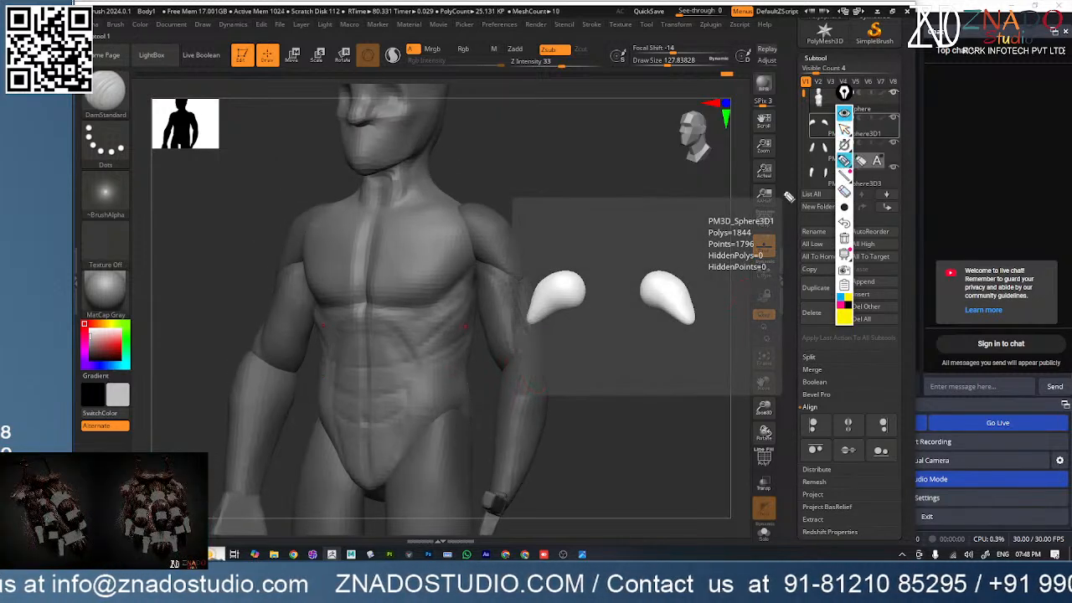
drag(380, 240, 377, 360)
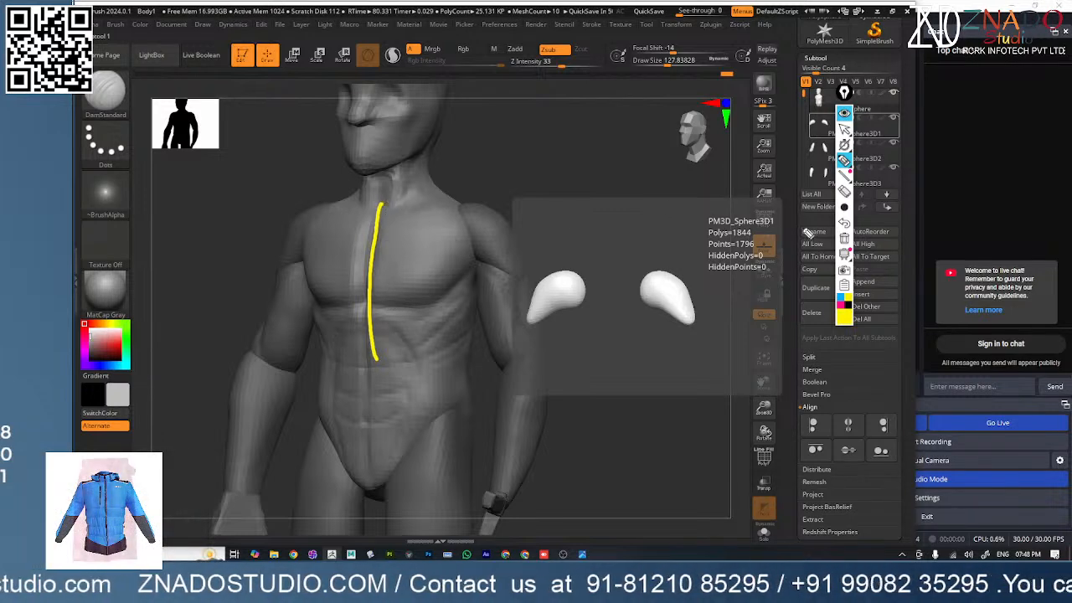
click(844, 224)
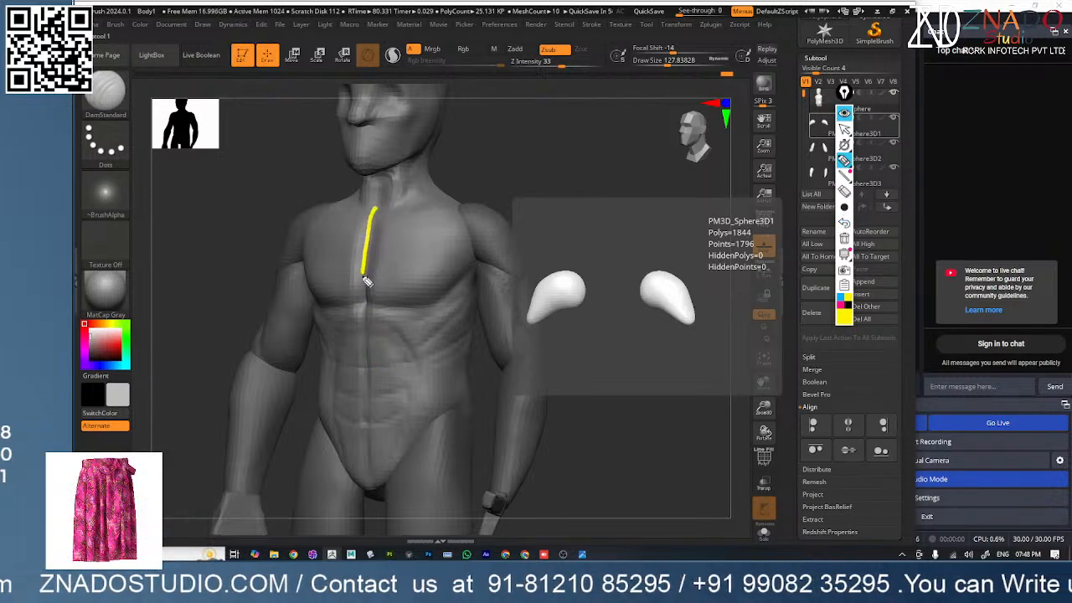
drag(377, 328, 403, 349)
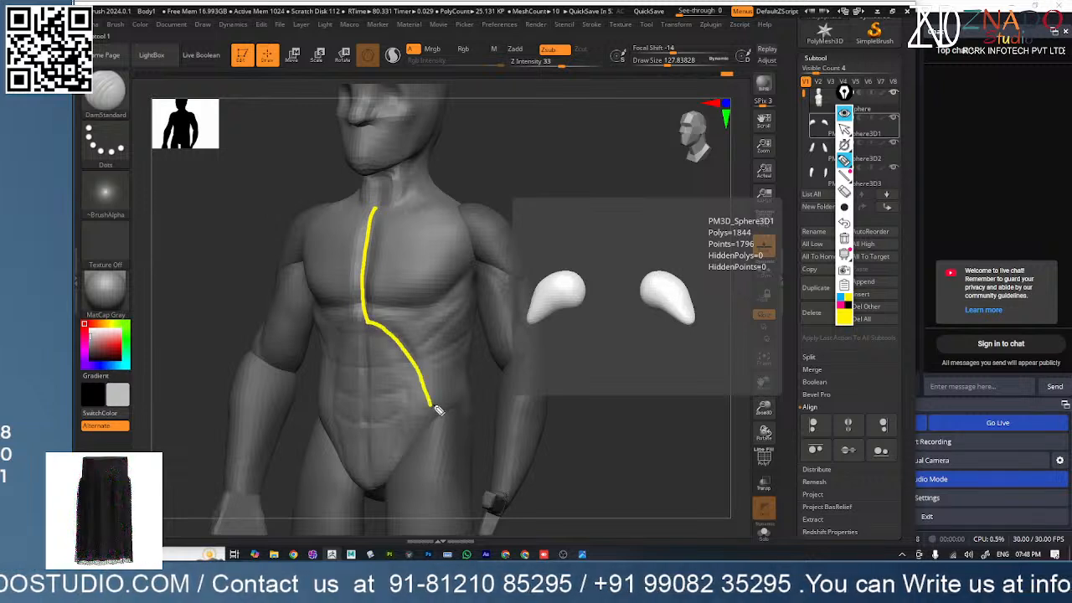
- Draw yellow annotation curves for the lower ribs from the torso's side to the rib cage edge
mouse_move(466, 295)
mouse_down()
mouse_move(423, 317)
mouse_move(355, 319)
mouse_up()
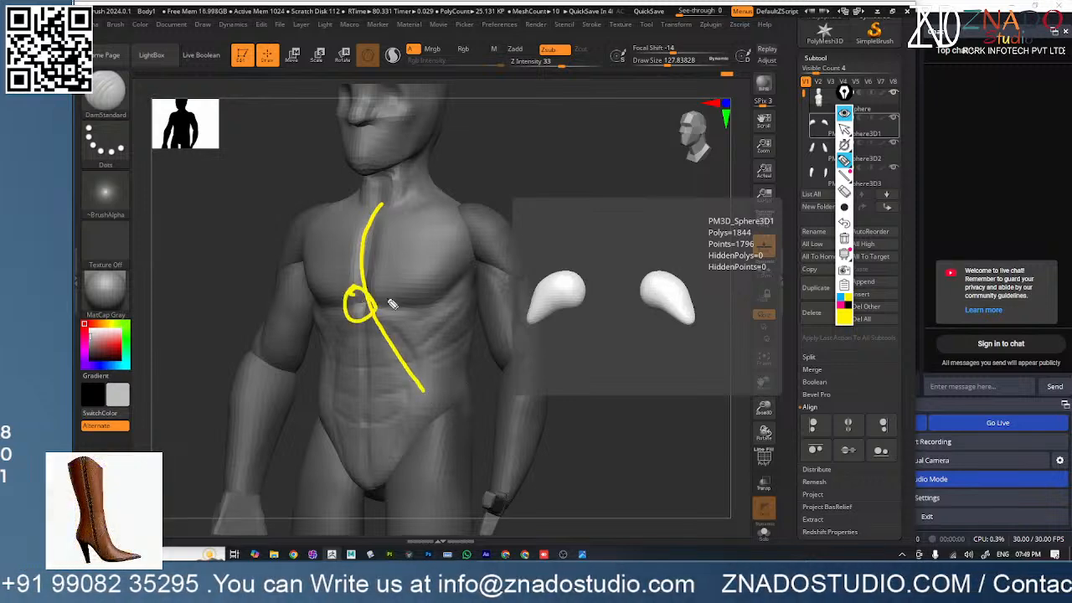
drag(466, 283, 392, 318)
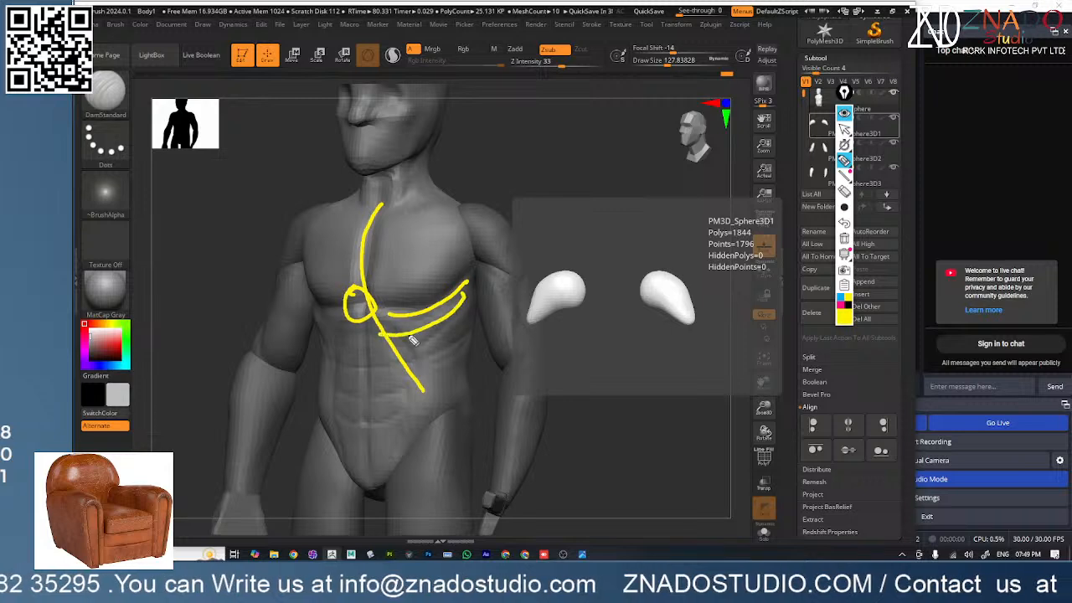
drag(407, 358, 397, 357)
drag(466, 349, 409, 372)
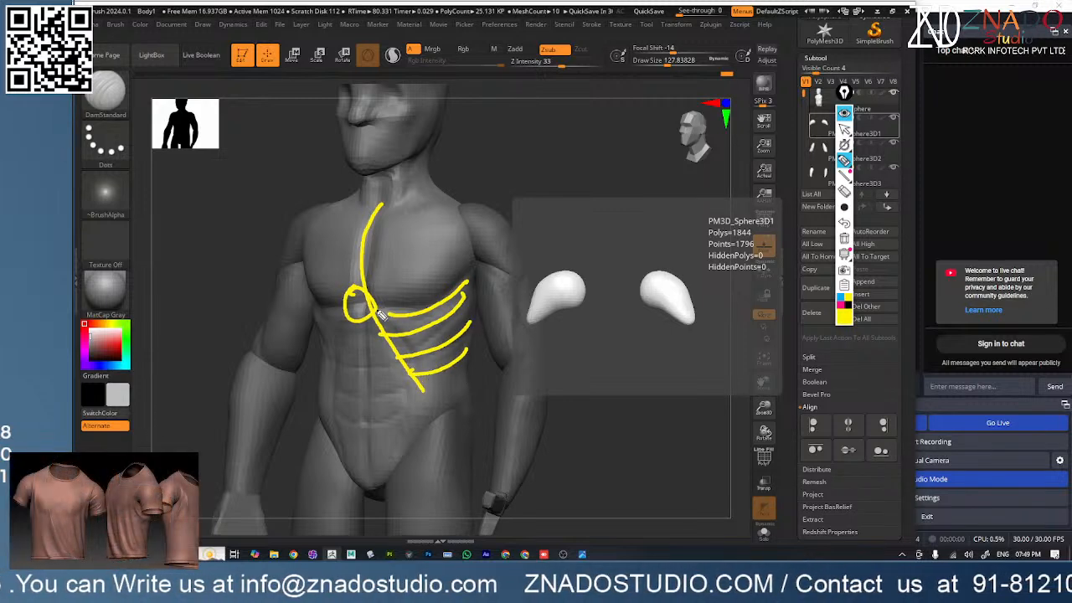
mouse_move(473, 364)
mouse_down()
mouse_move(452, 371)
mouse_move(400, 353)
mouse_up()
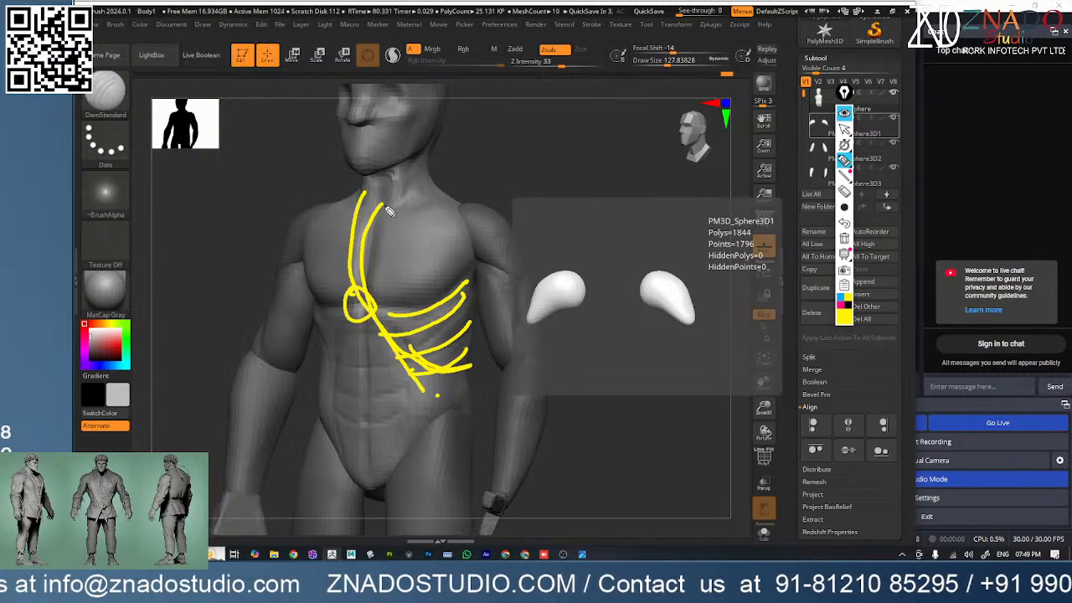
- Annotate the collarbone from the neck to the shoulder and the upper ribs across the chest
drag(379, 208, 449, 211)
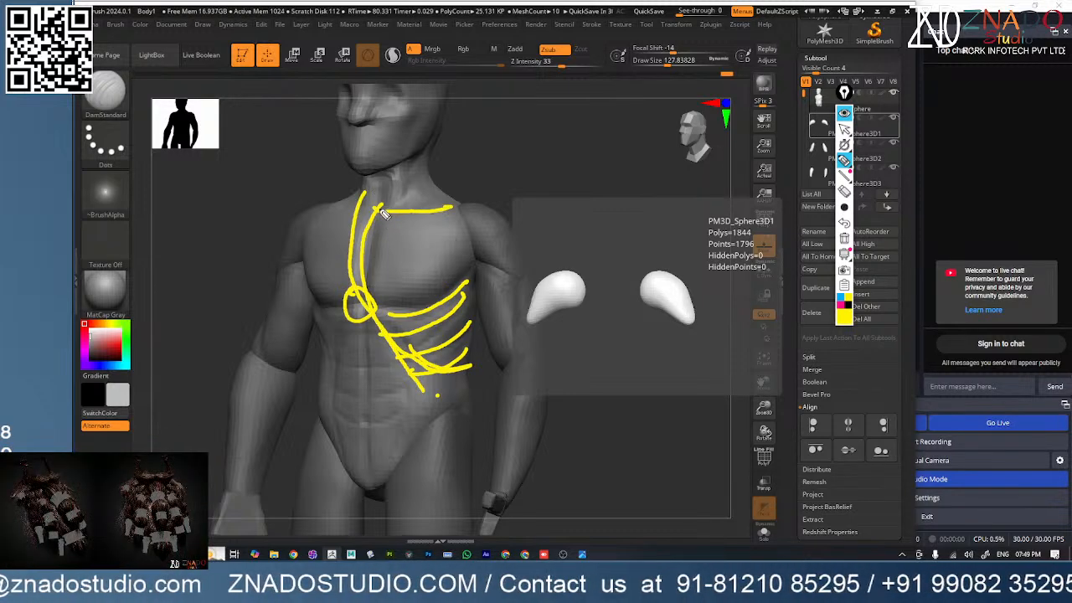
drag(381, 209, 491, 212)
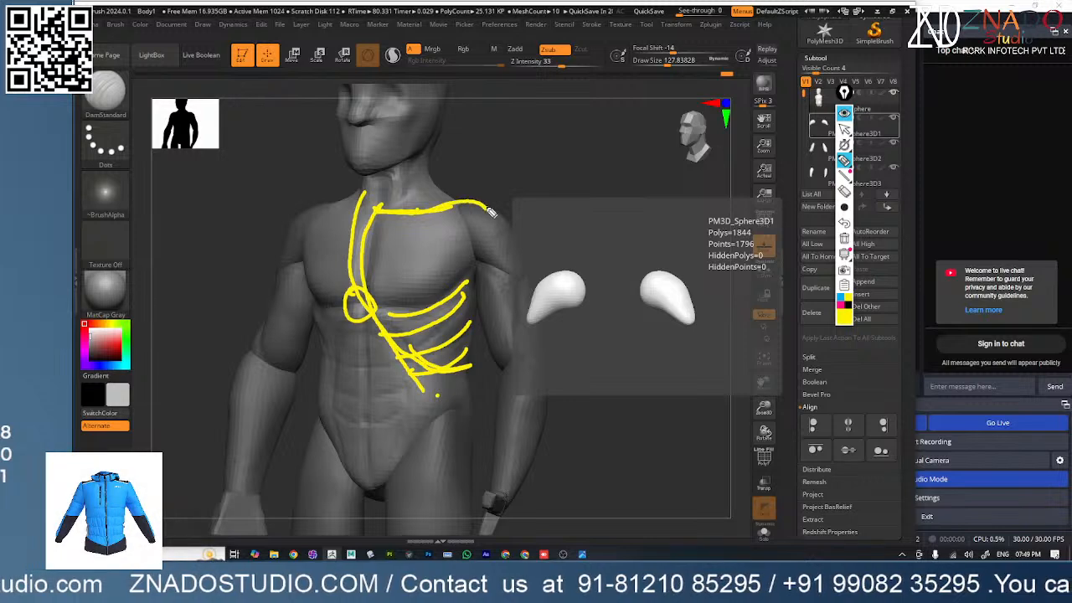
drag(374, 226, 461, 232)
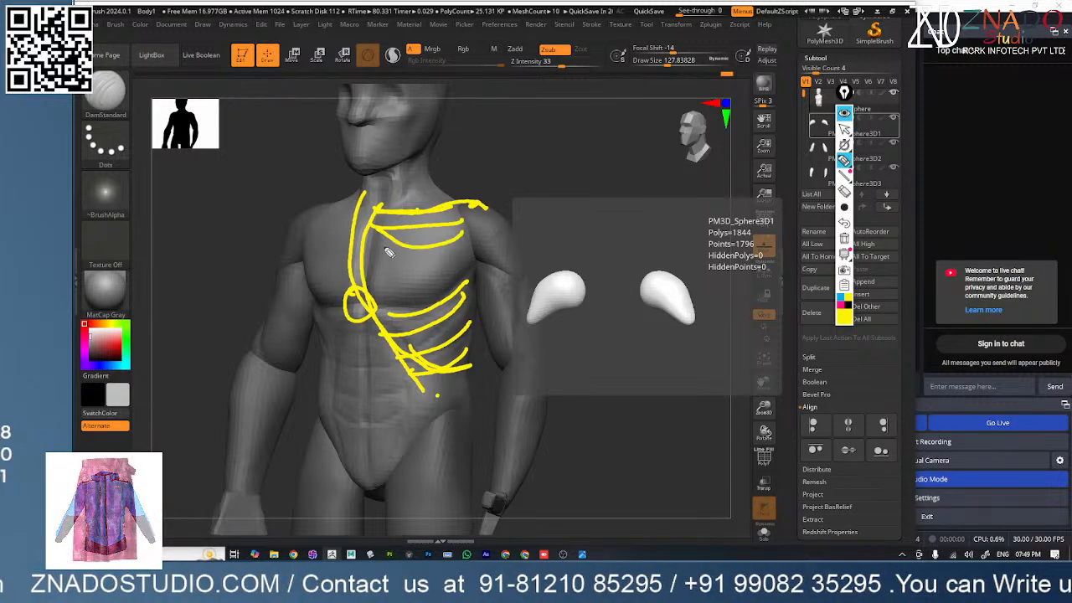
drag(377, 256, 458, 243)
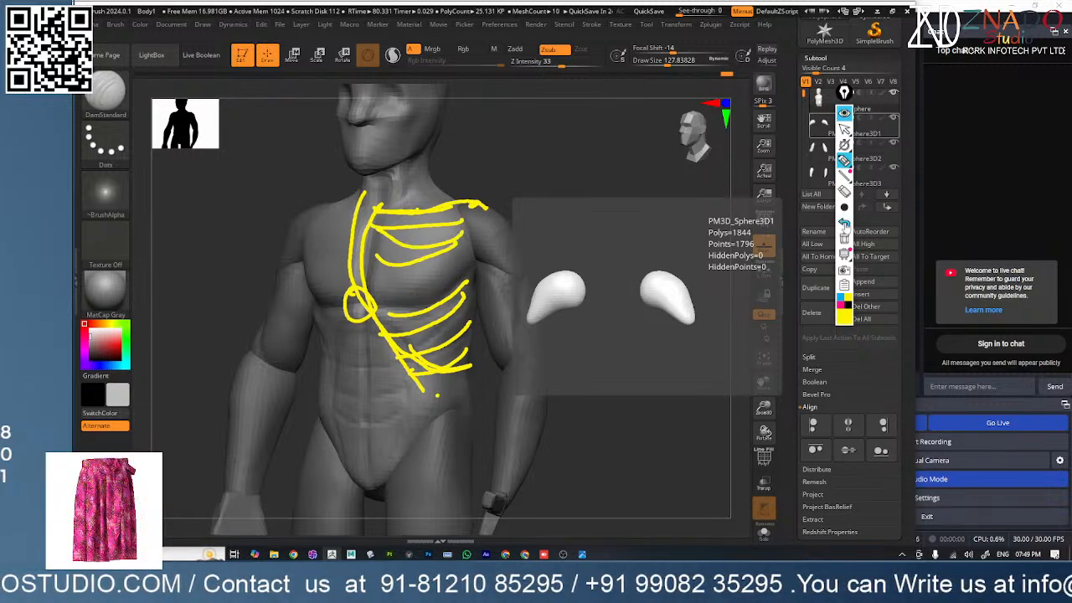
- Undo the latest annotation strokes and erase the remaining yellow lines from the torso
click(844, 223)
click(844, 223)
click(845, 224)
click(845, 225)
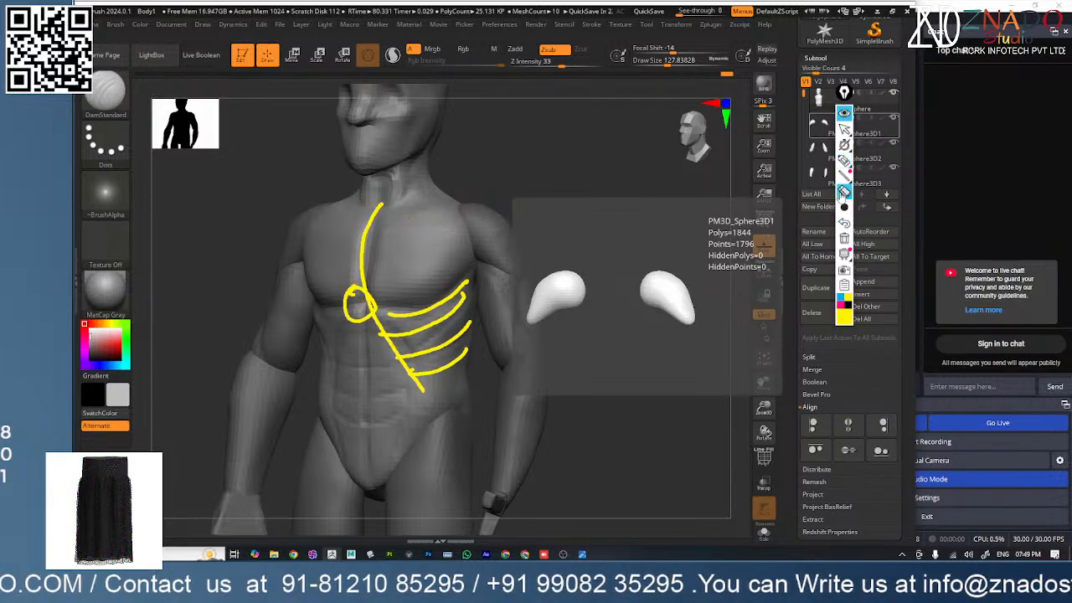
drag(445, 369, 374, 234)
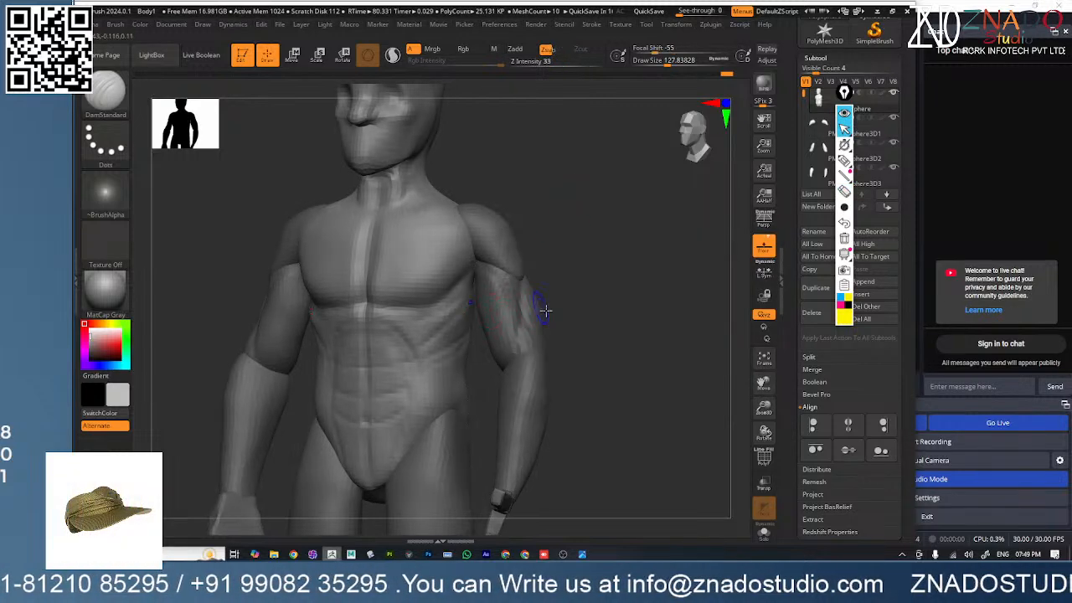
- Build up the buttocks on the torso's back with the Inflat brush at a draw size of about 365, and smooth them
shift+drag(545, 310, 465, 337)
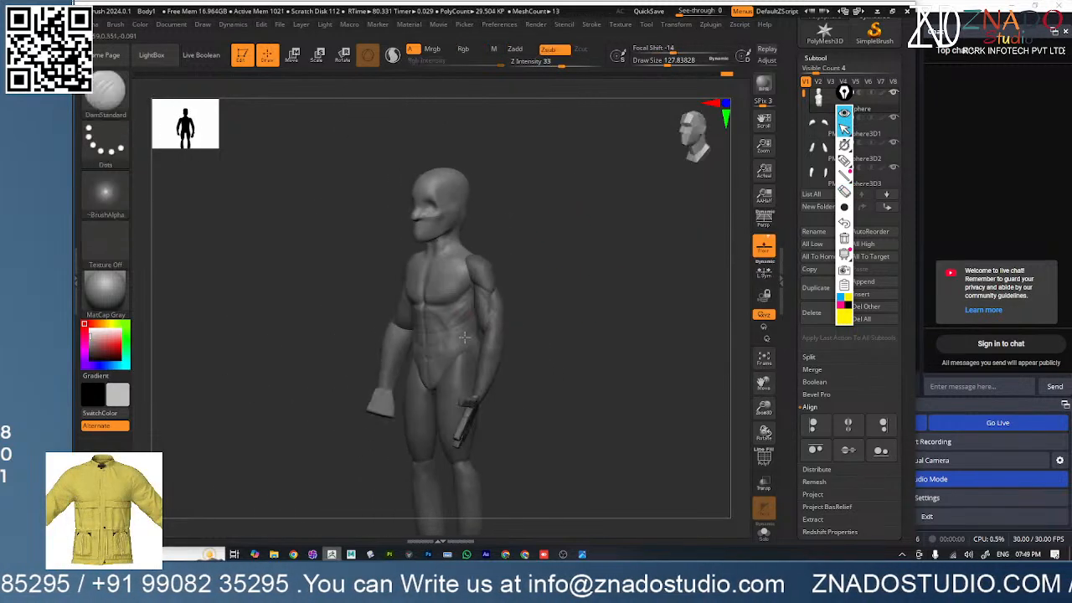
right_drag(465, 338, 451, 340)
shift+right_drag(504, 318, 459, 330)
ctrl+right_drag(563, 293, 540, 350)
mouse_move(540, 351)
alt+right_down()
mouse_move(510, 350)
mouse_move(472, 319)
alt+right_up()
key(b)
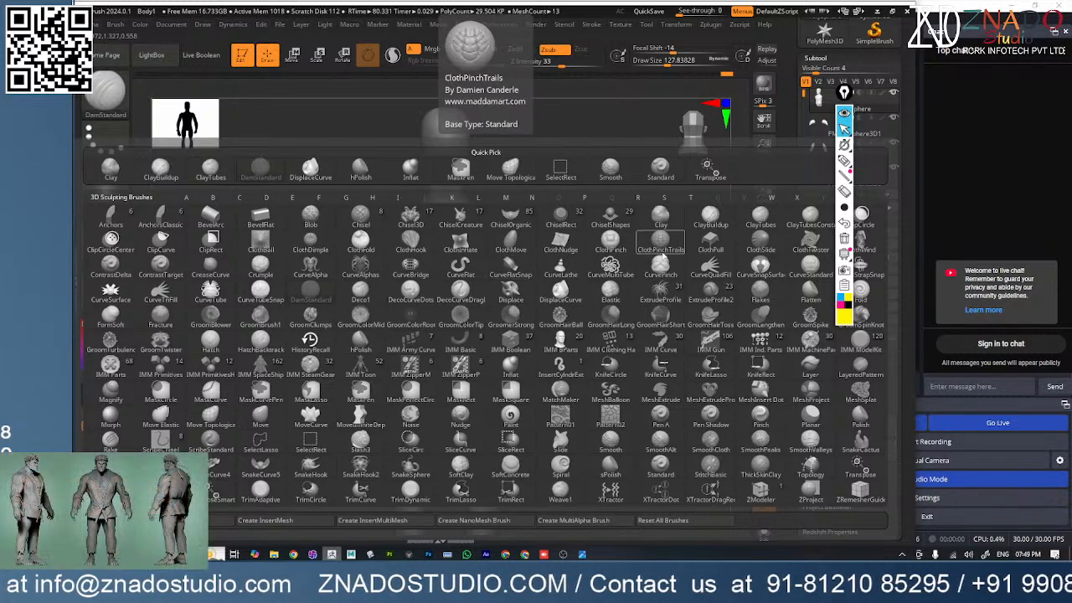
click(510, 366)
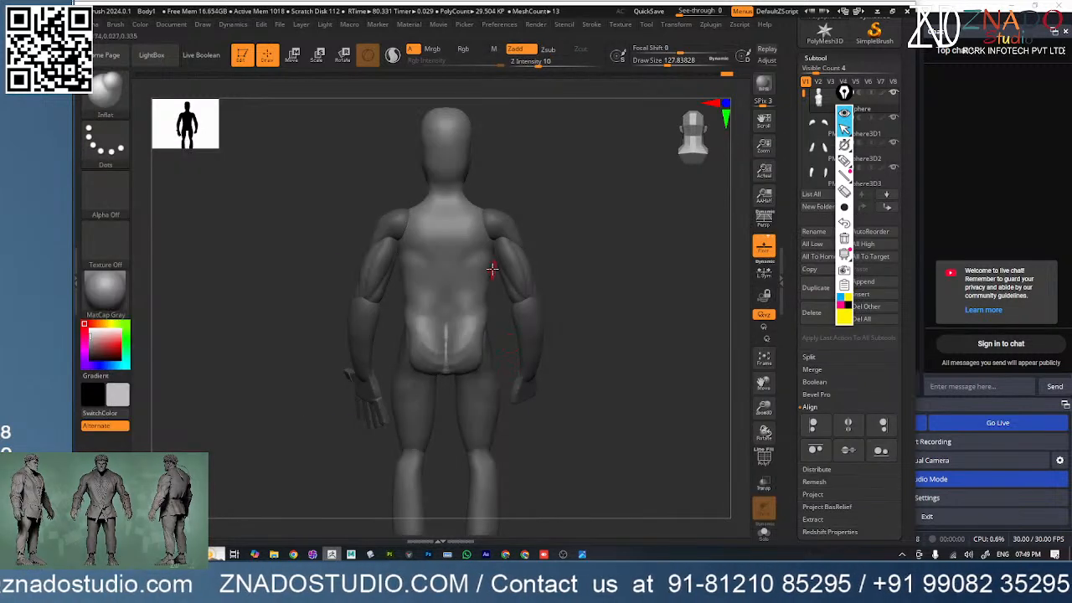
key(space)
drag(503, 267, 514, 267)
ctrl+right_drag(539, 275, 505, 345)
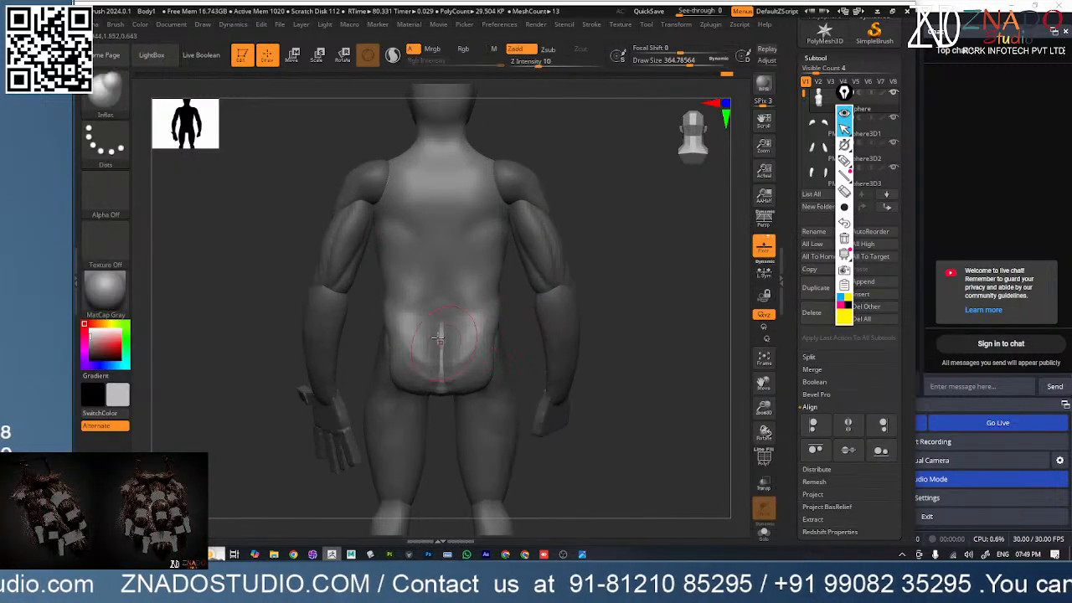
key(shift)
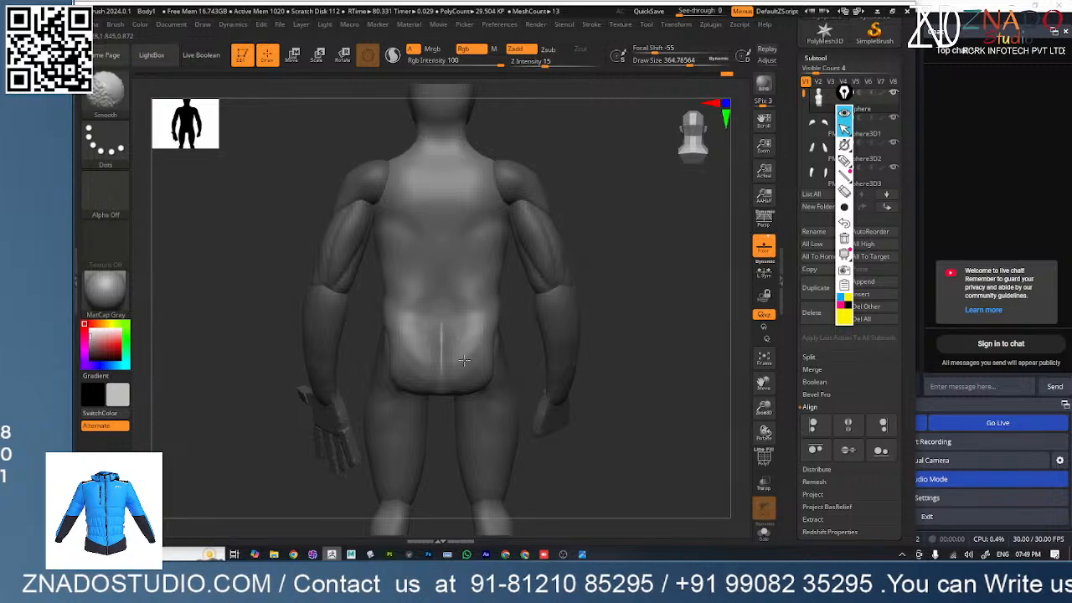
shift+drag(464, 360, 484, 358)
- Round out the outer buttocks towards the hip with the Inflat brush and soften the crease between them
right_drag(501, 335, 504, 317)
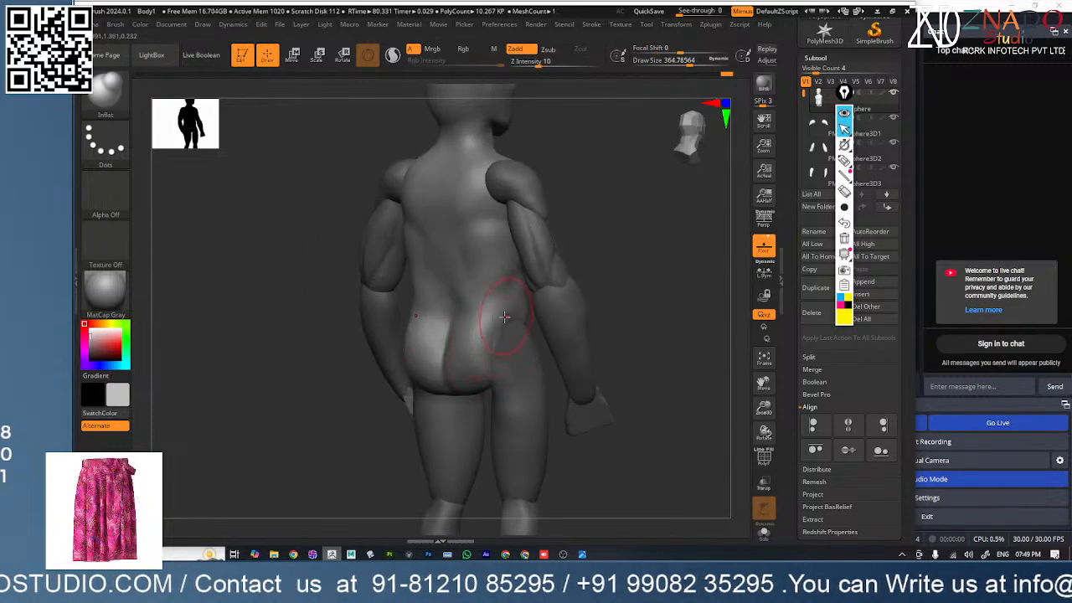
key(shift)
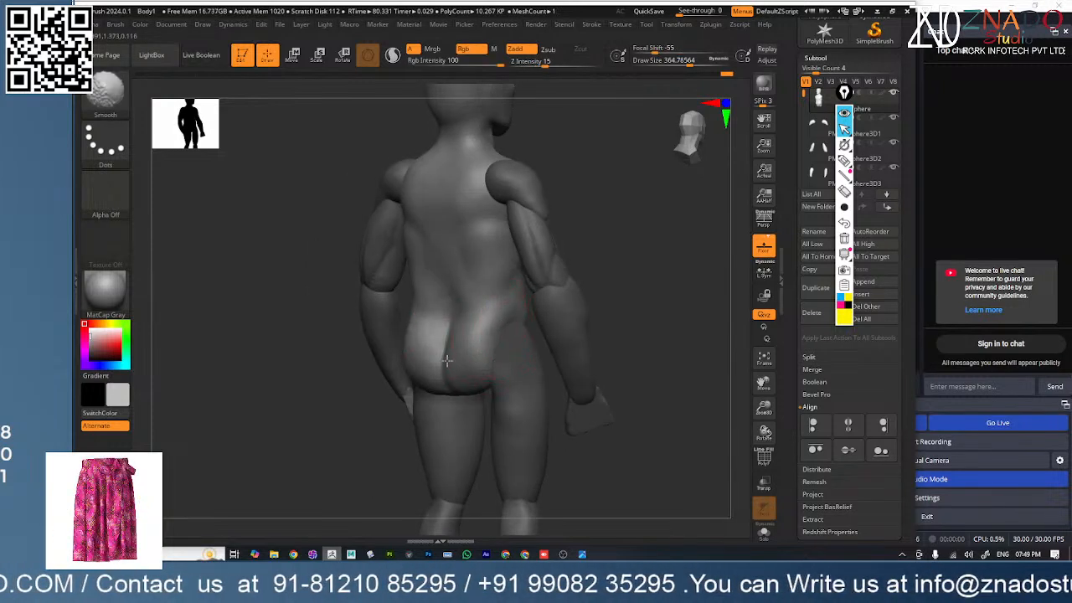
right_drag(490, 356, 505, 327)
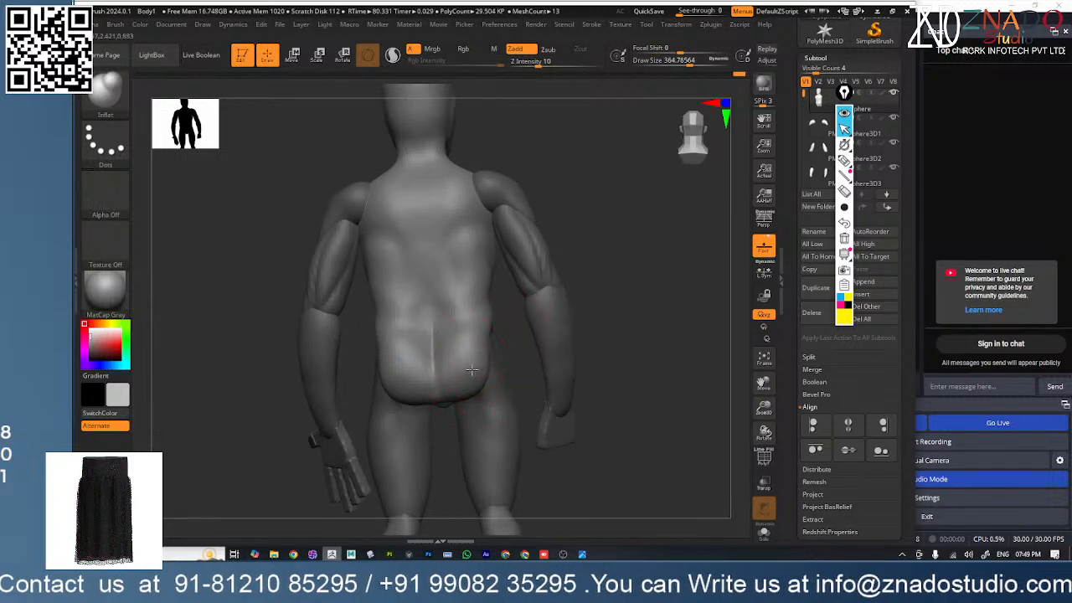
- Isolate the torso, smooth the underside of the pelvis, and show the other body parts again
right_drag(471, 369, 427, 411)
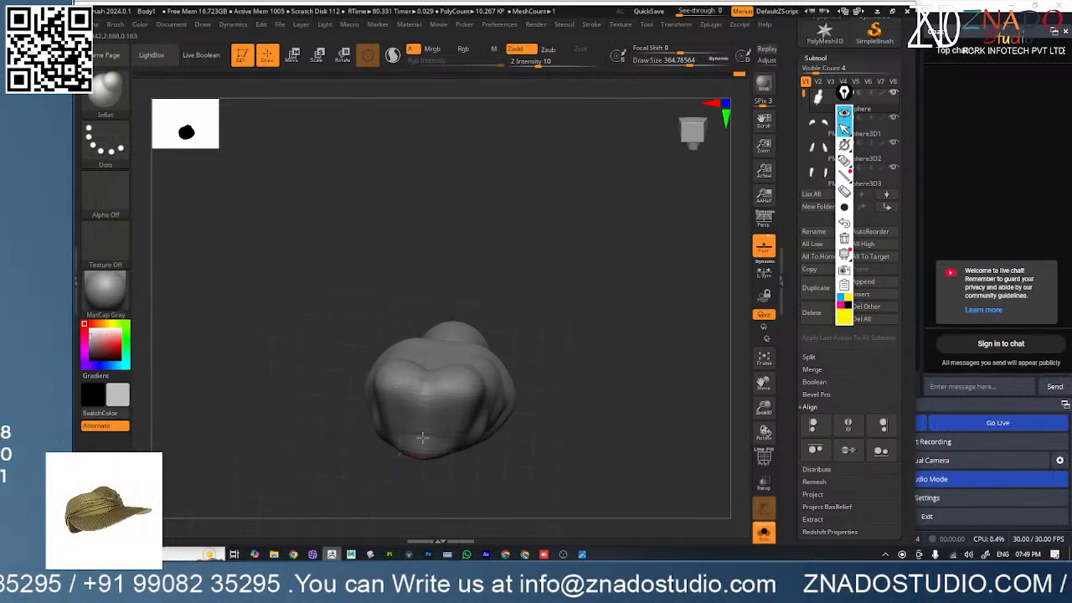
mouse_move(431, 429)
right_down()
mouse_move(495, 387)
mouse_move(486, 349)
mouse_move(447, 391)
right_up()
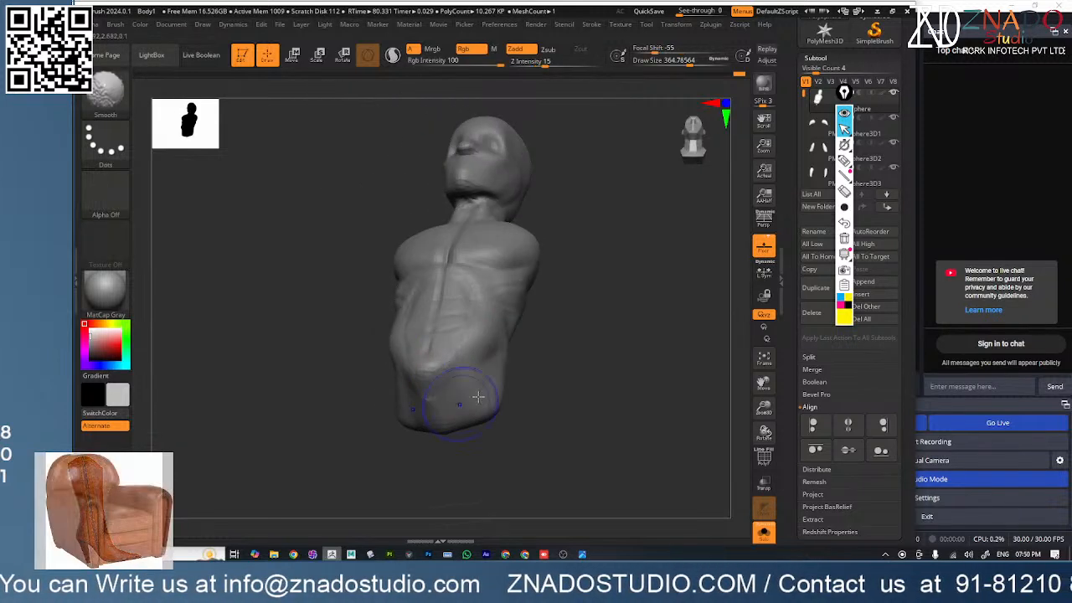
mouse_move(555, 351)
right_down()
mouse_move(555, 333)
mouse_move(525, 357)
mouse_move(648, 345)
mouse_move(656, 354)
right_up()
click(762, 532)
- Select the thighs and build up their upper front with the Inflat brush at a draw size of about 476
right_drag(590, 346, 533, 363)
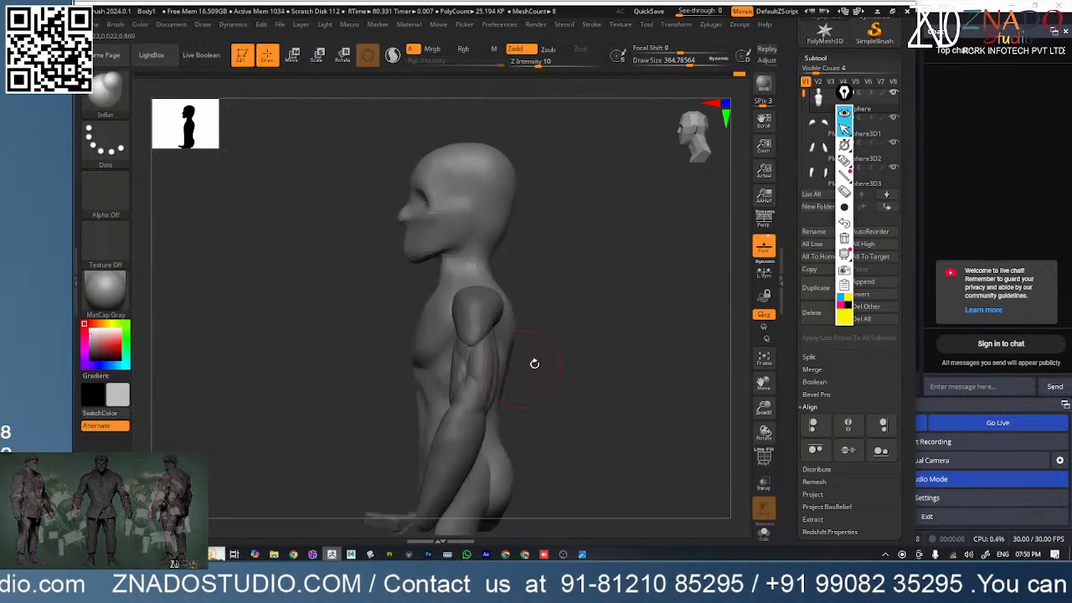
mouse_move(619, 334)
ctrl+right_down()
mouse_move(517, 412)
mouse_move(545, 343)
mouse_move(581, 407)
ctrl+right_up()
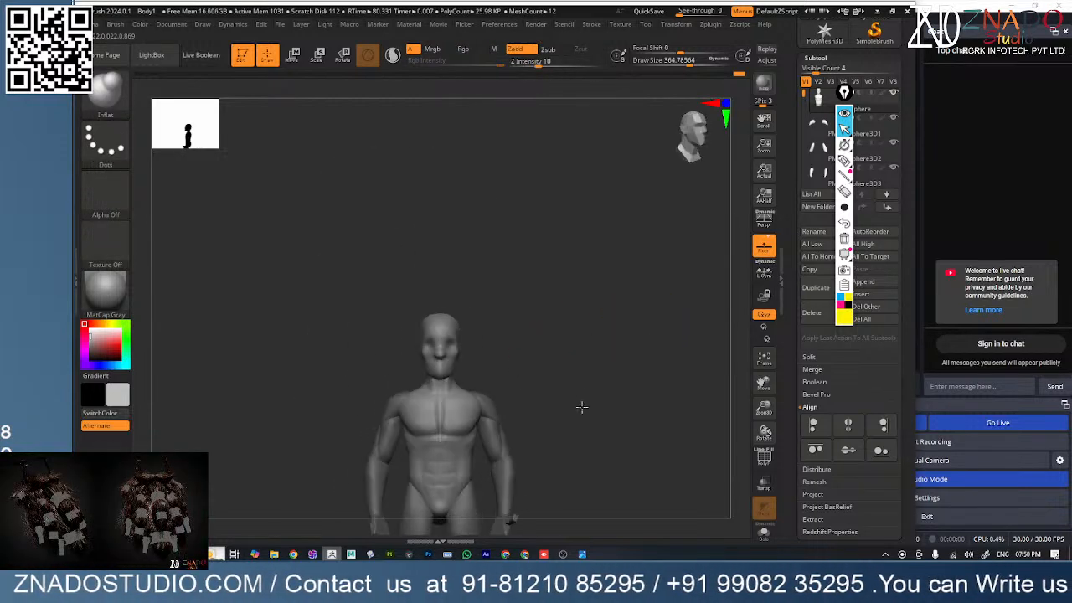
key(f)
right_drag(522, 378, 480, 345)
alt+click(478, 342)
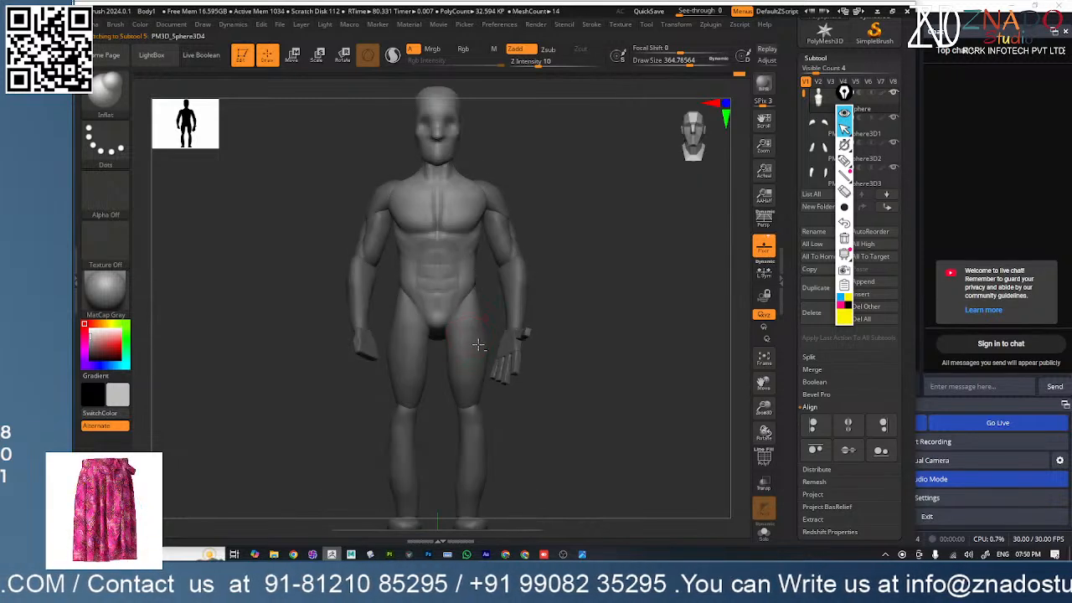
ctrl+right_drag(472, 292, 474, 367)
key(b)
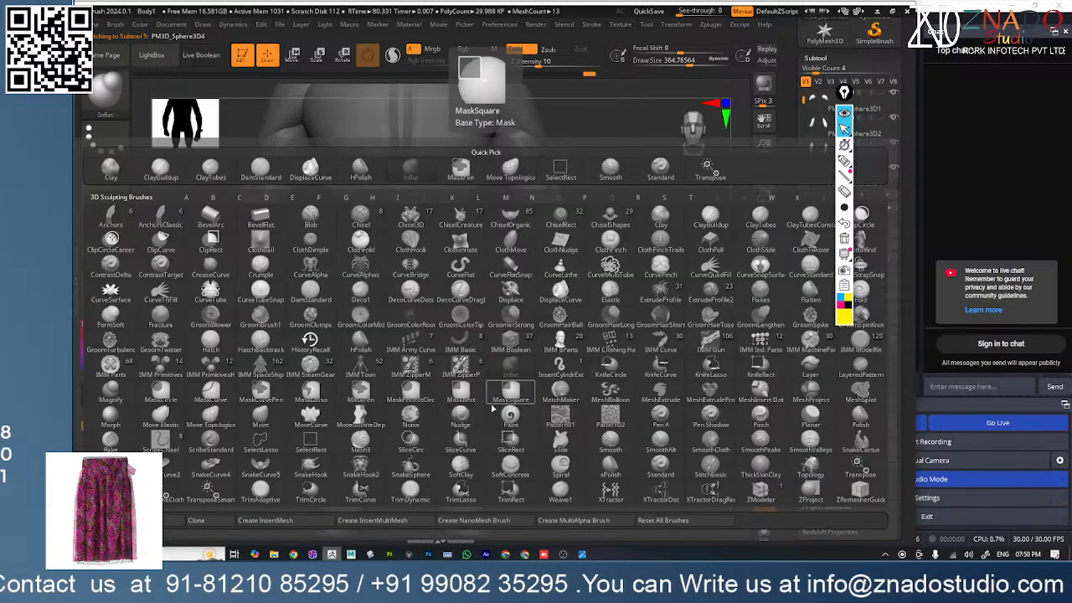
click(518, 364)
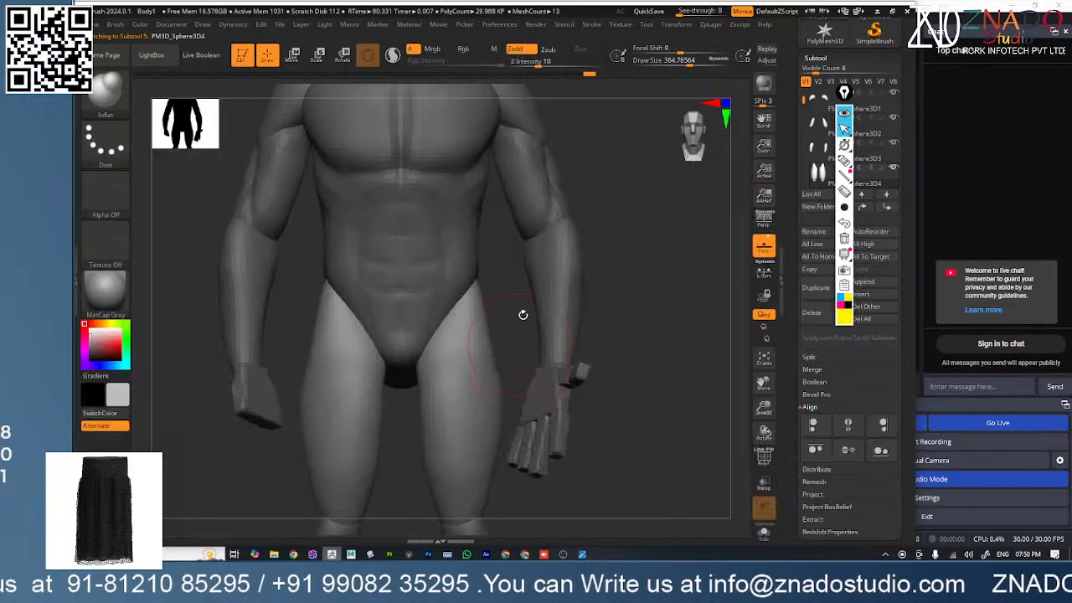
key(space)
click(559, 241)
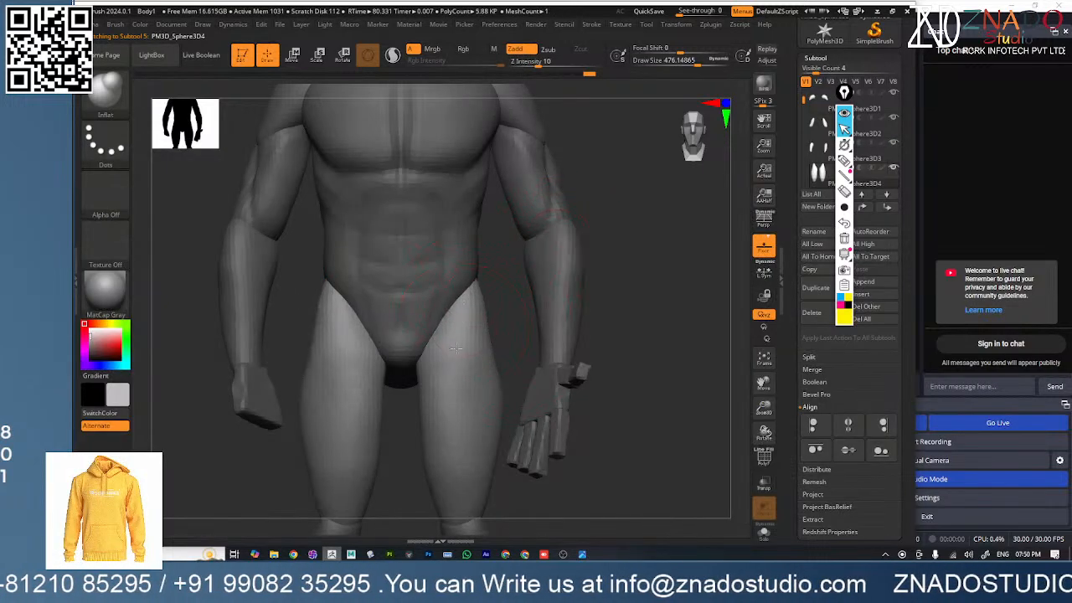
- Add volume to the back of the thighs below the buttocks with the Inflat brush, and smooth the surface
right_drag(502, 369, 406, 370)
right_drag(547, 371, 526, 378)
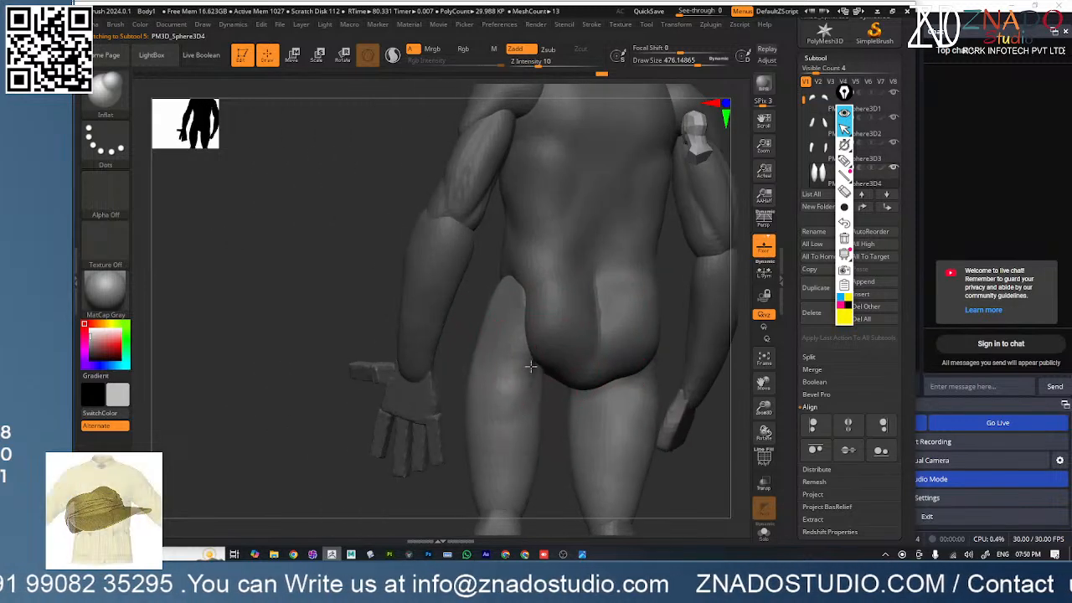
right_drag(517, 455, 545, 303)
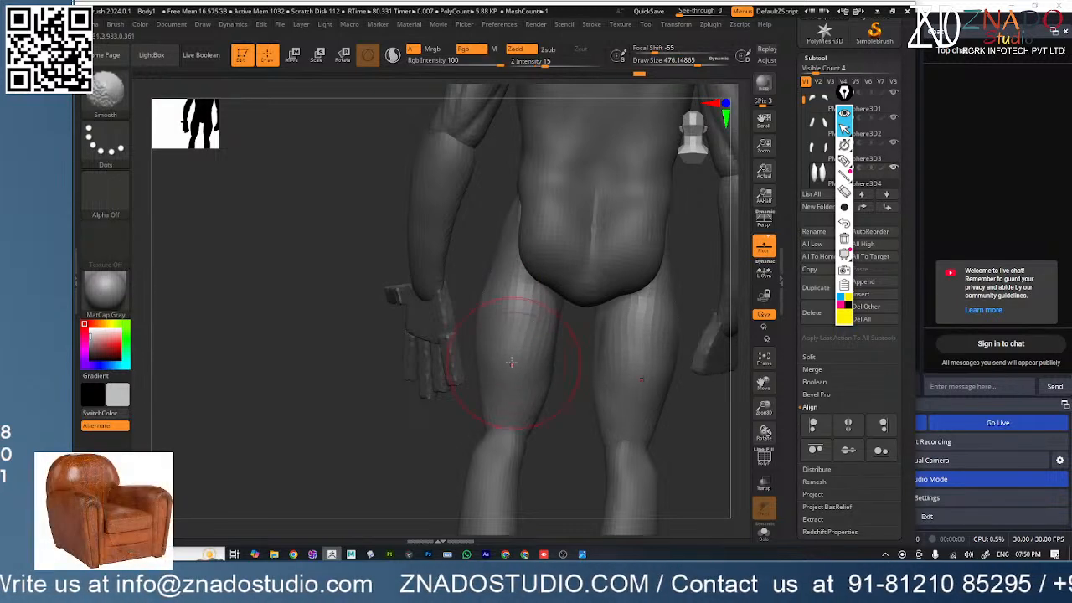
- Select the lower legs and reshape their front profile in side view with the Move Topological brush at a draw size of about 550
right_drag(493, 344, 525, 364)
right_drag(495, 446, 519, 335)
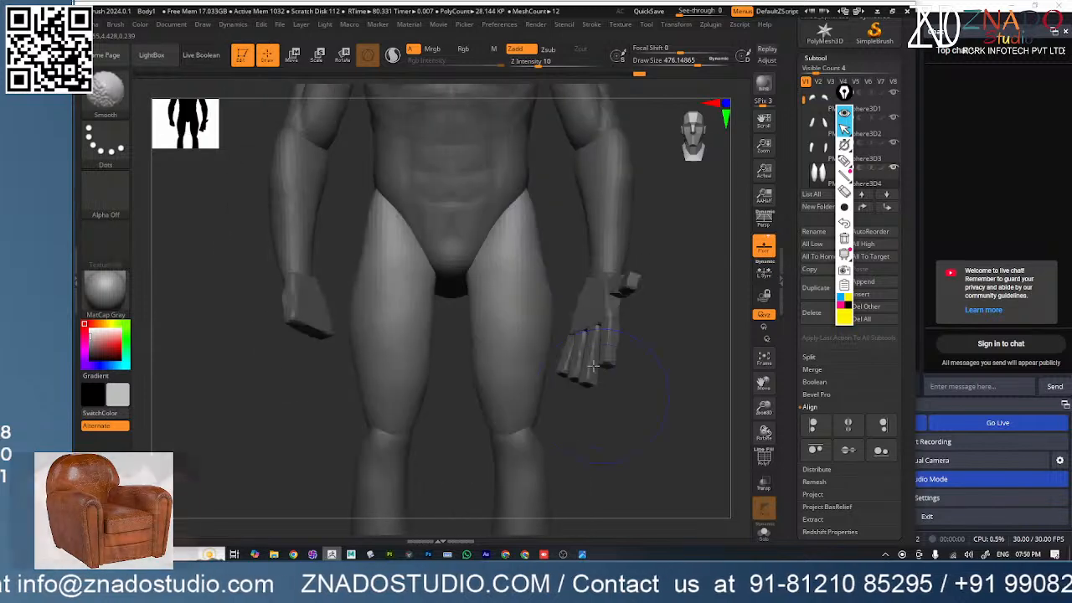
alt+right_drag(540, 382, 546, 247)
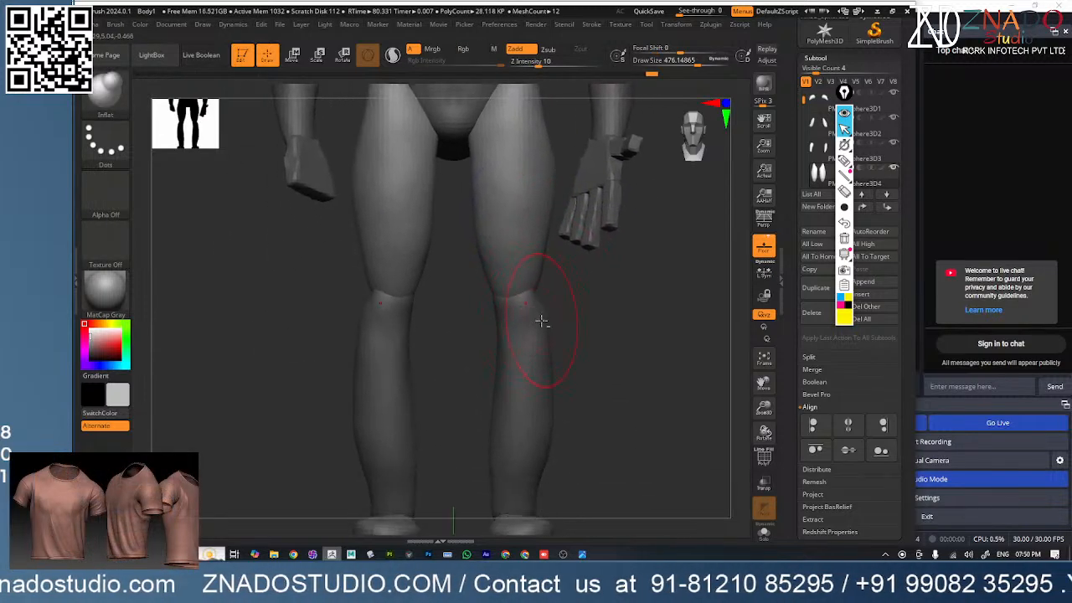
alt+click(538, 344)
right_drag(533, 400, 560, 268)
right_drag(600, 339, 561, 328)
key(b)
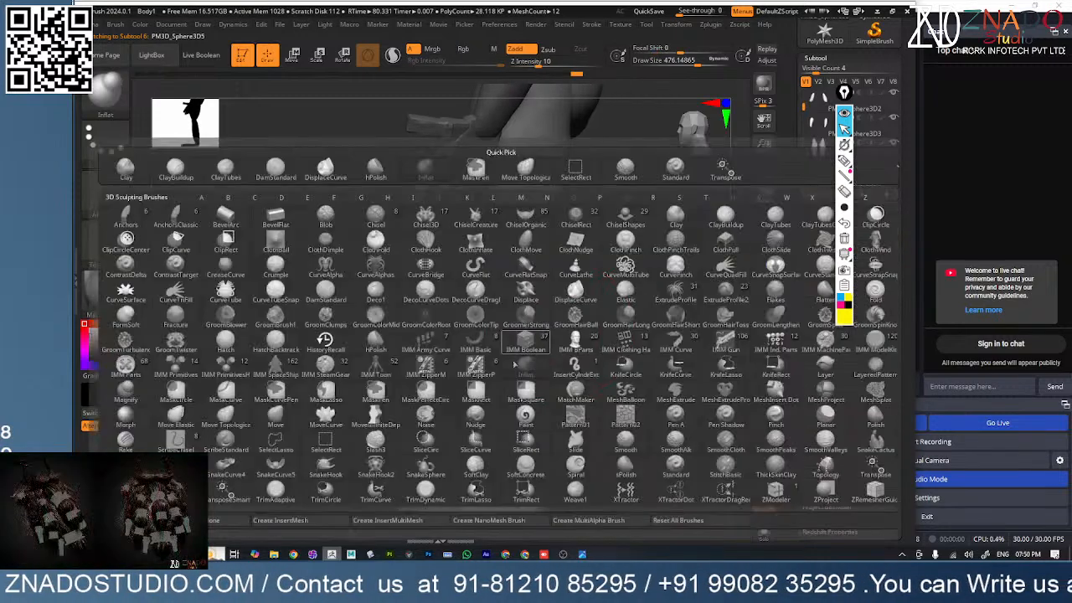
click(235, 407)
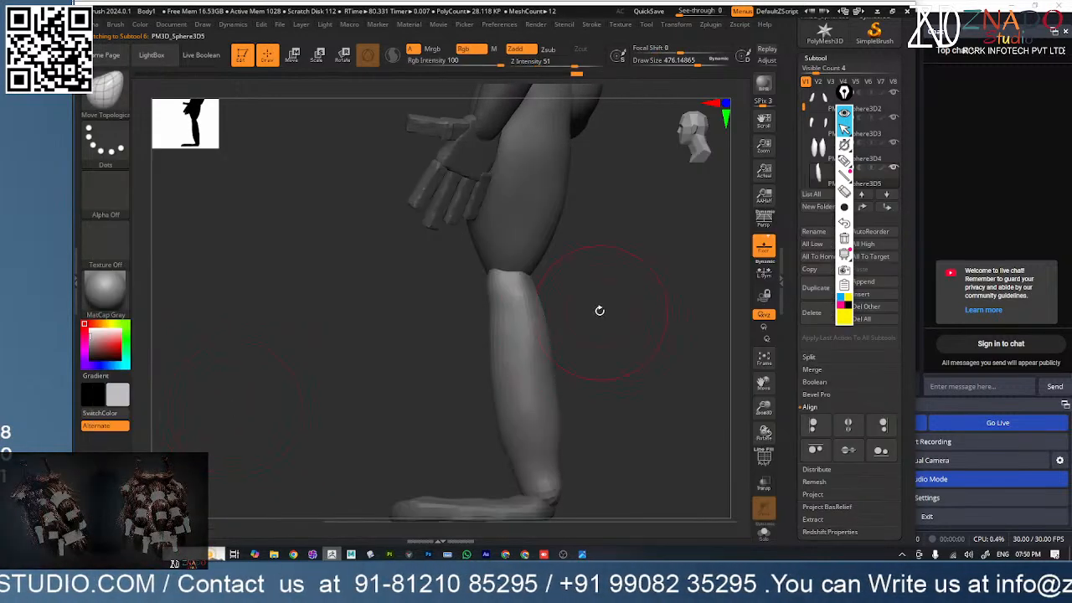
key(space)
drag(598, 309, 607, 306)
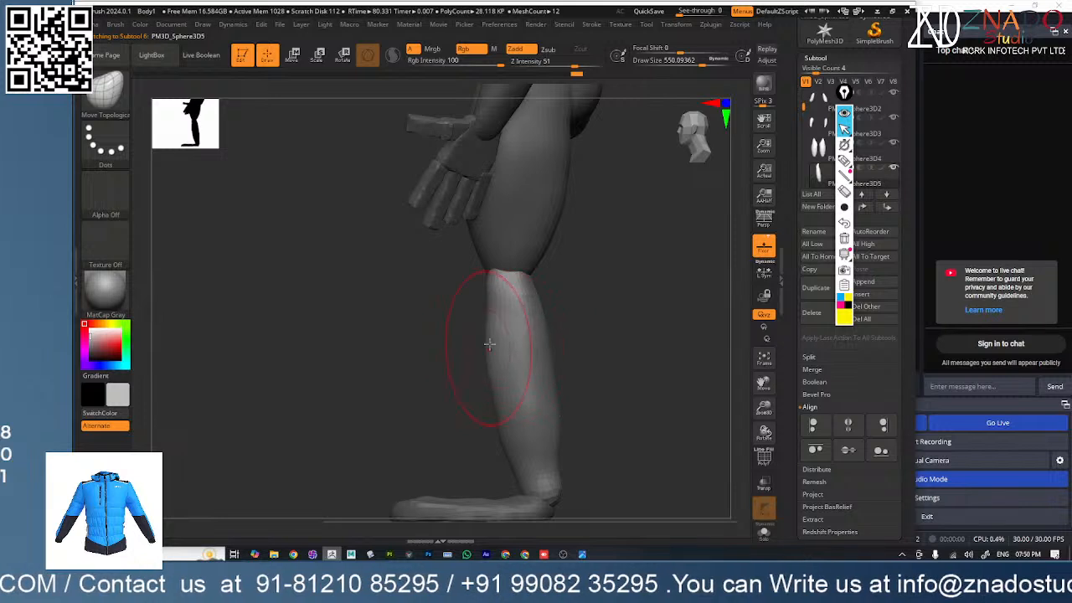
mouse_move(502, 412)
mouse_down()
mouse_move(511, 394)
mouse_move(495, 315)
mouse_up()
- Reshape the calves' outline in front view with the Move Topological brush at draw sizes of about 386 and 468
key(space)
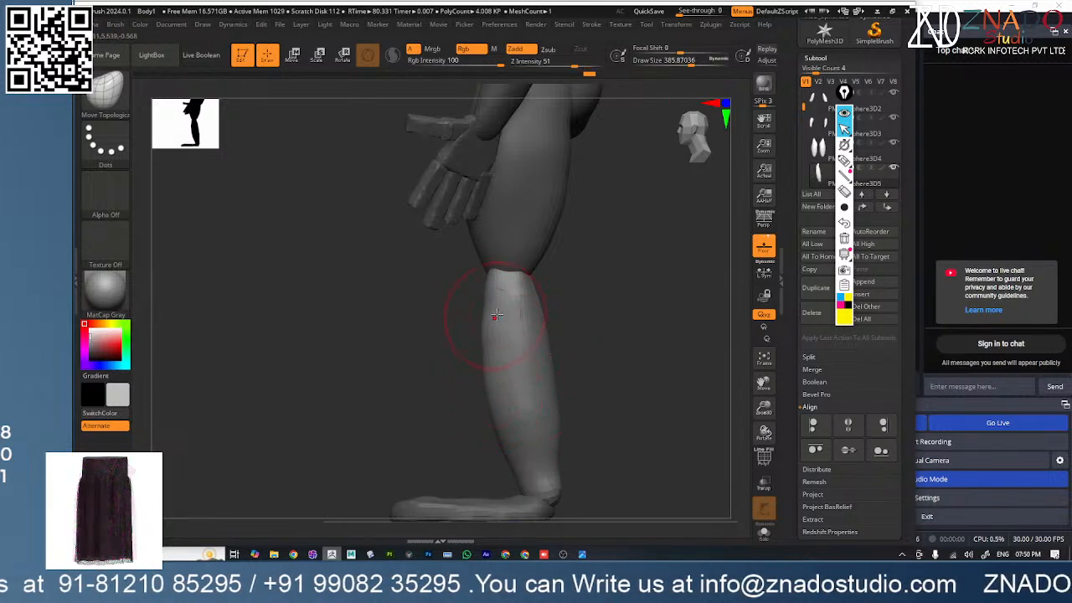
ctrl+right_drag(632, 299, 466, 378)
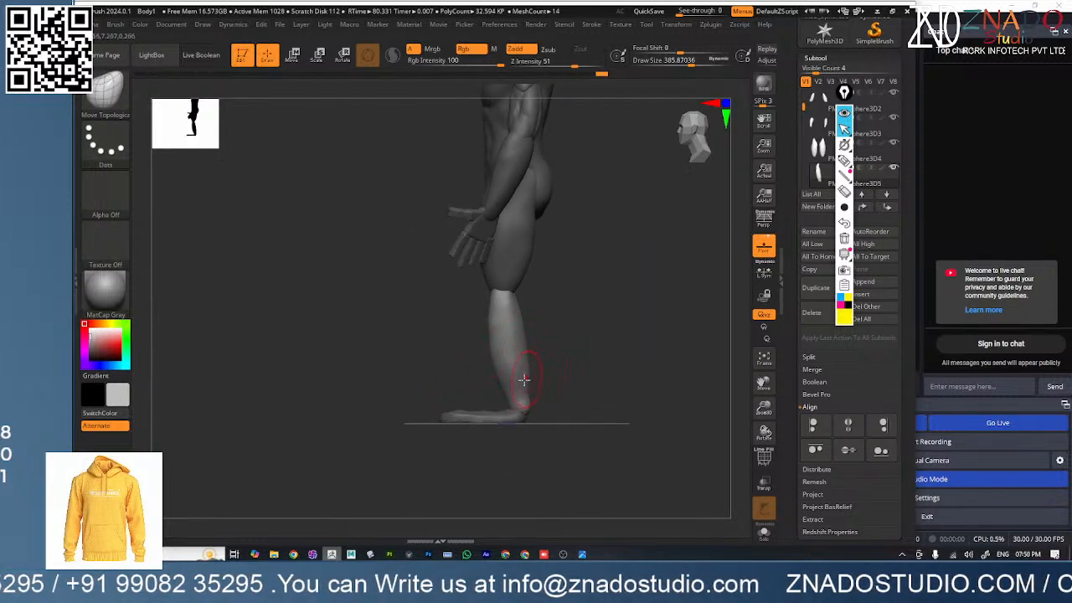
right_drag(524, 379, 581, 366)
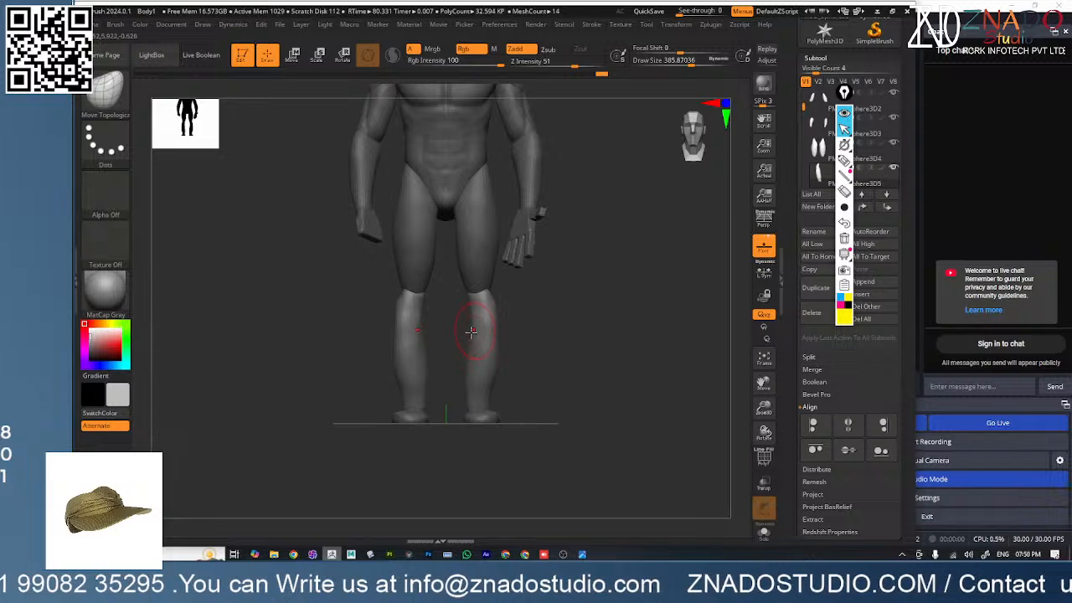
drag(469, 379, 503, 351)
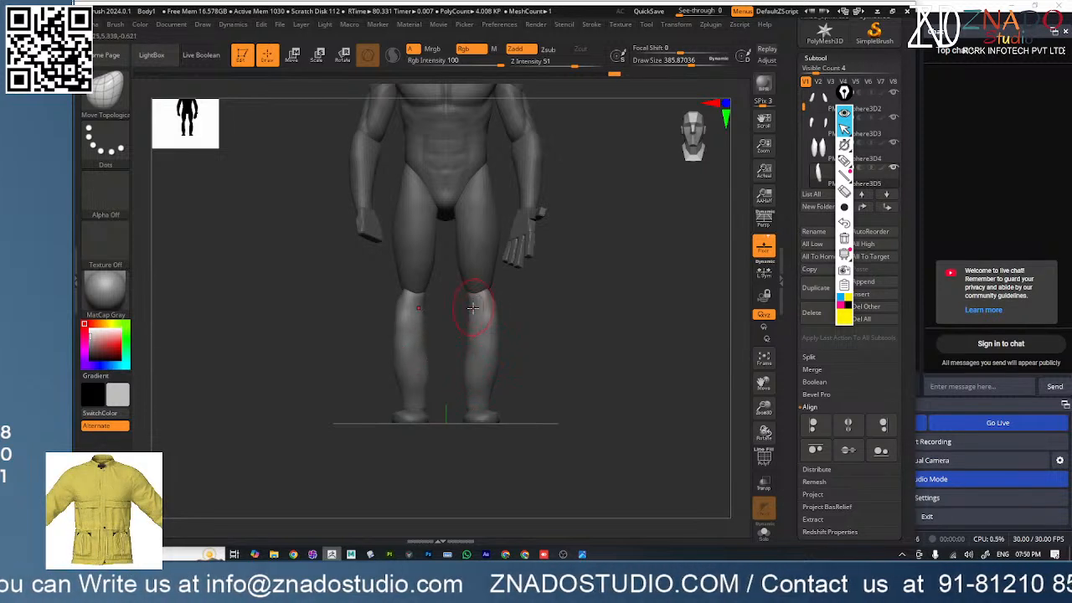
key(space)
drag(473, 308, 480, 309)
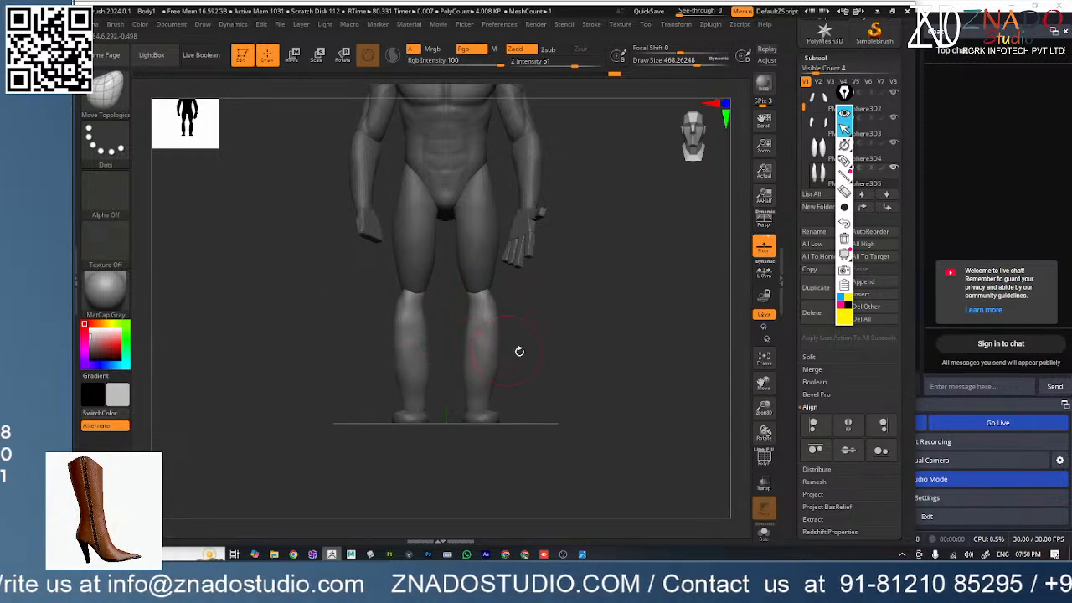
mouse_move(519, 351)
right_down()
mouse_move(494, 360)
mouse_move(509, 368)
right_up()
- Carve the lower and side edges of the calf muscles on the back of the legs with DamStandard at a draw size of about 212
key(b)
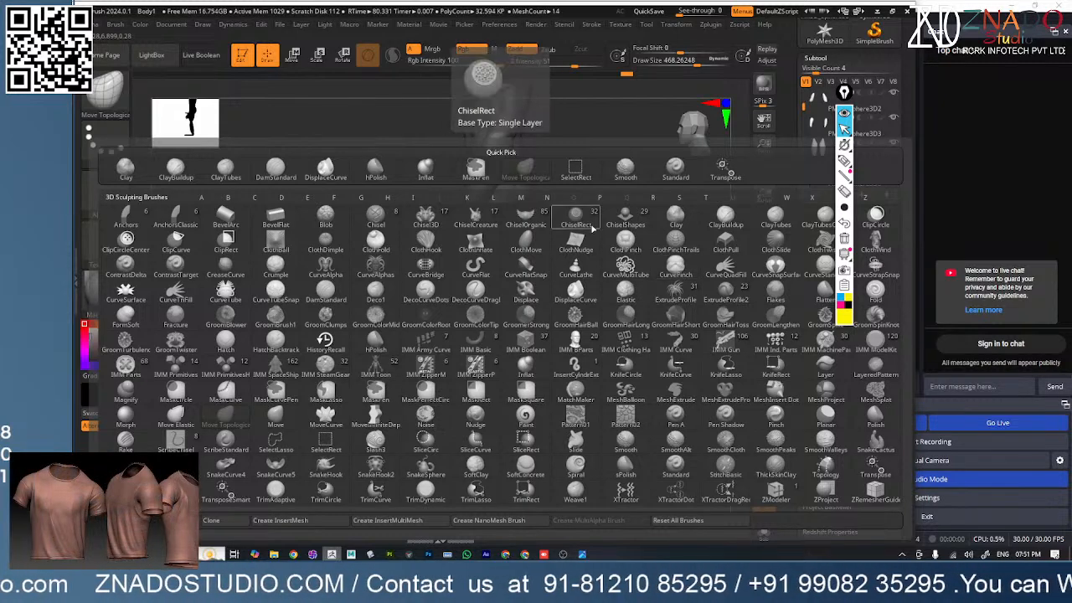
click(327, 294)
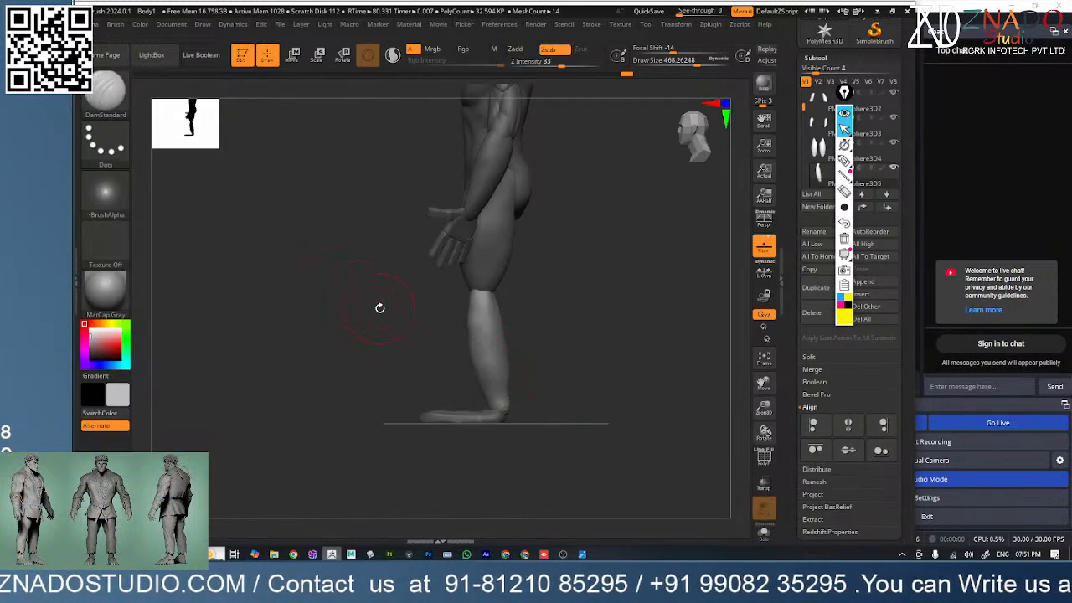
ctrl+right_drag(529, 367, 538, 402)
alt+right_drag(557, 341, 520, 290)
key(space)
drag(527, 286, 508, 287)
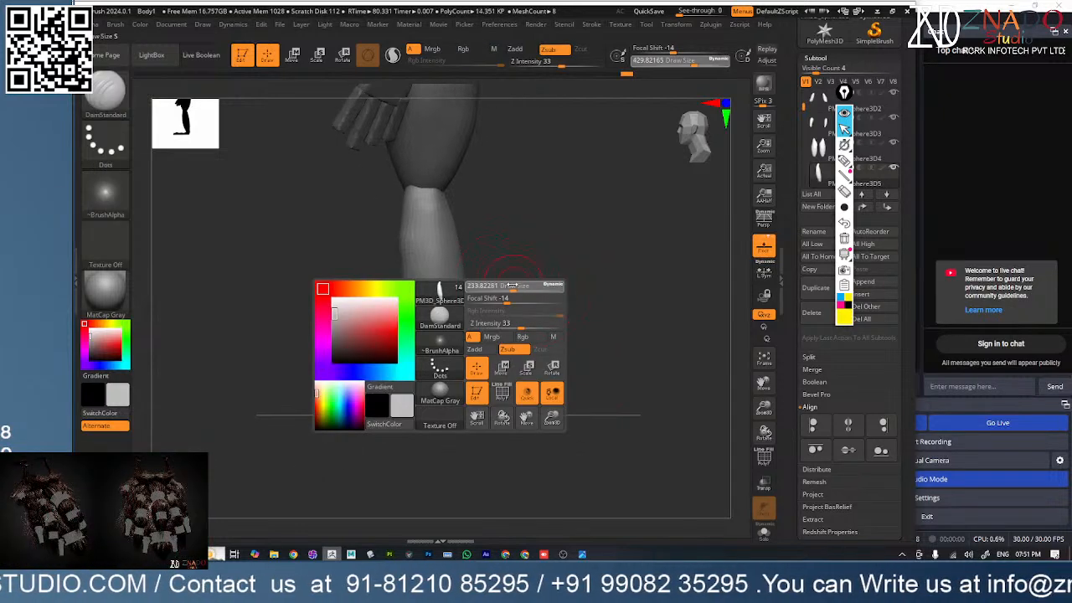
right_drag(540, 265, 431, 354)
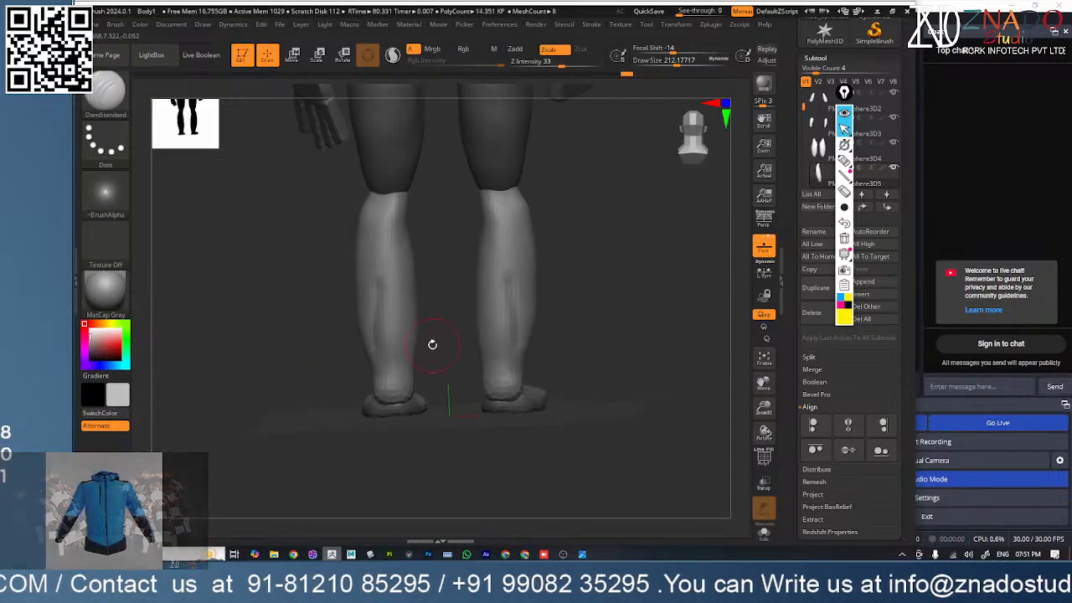
key(ctrl)
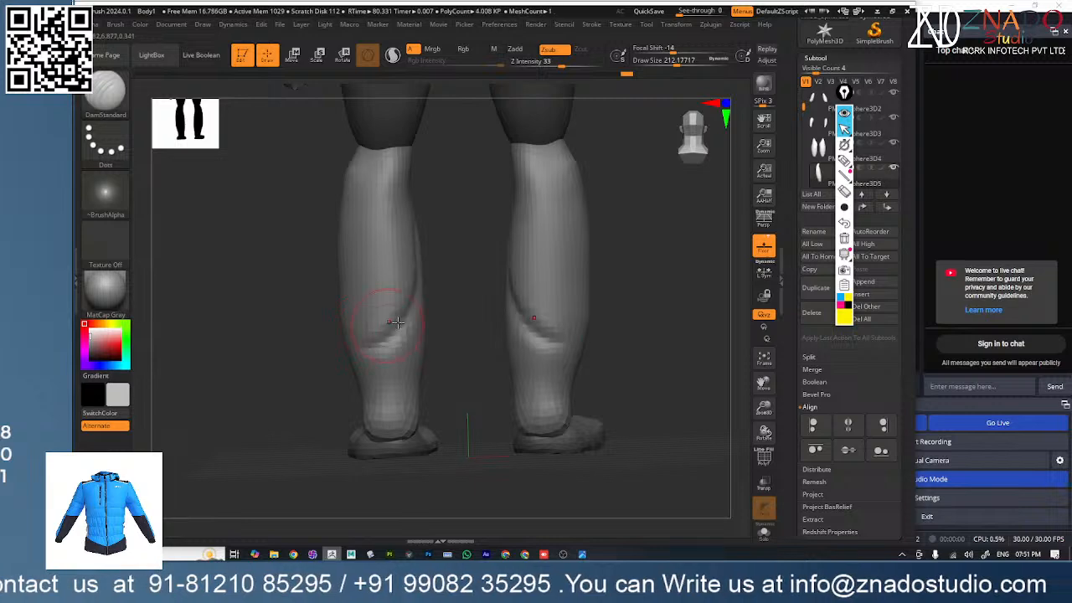
right_drag(397, 322, 330, 214)
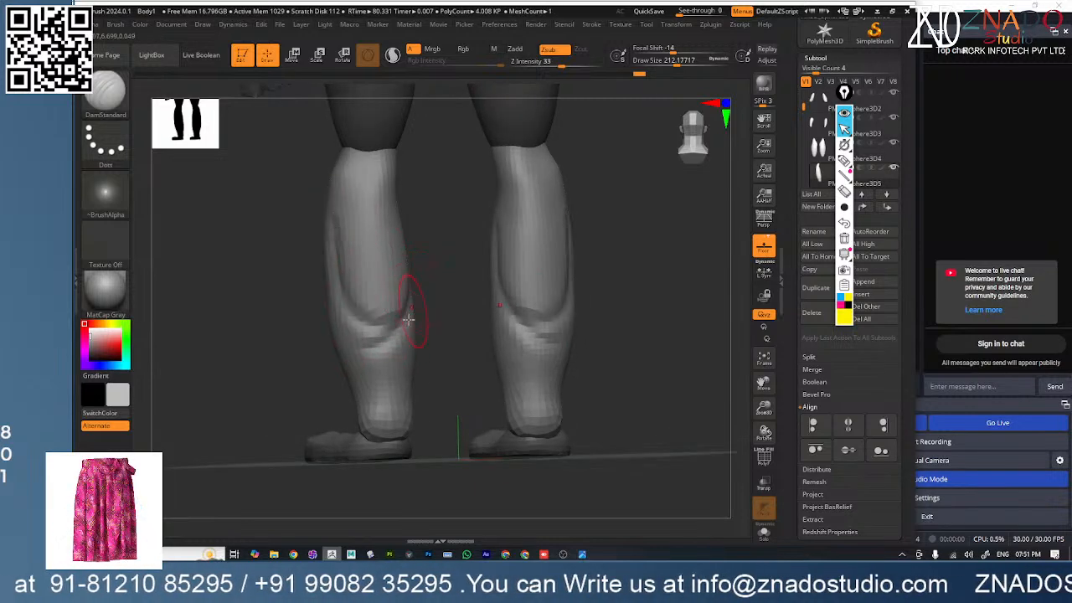
right_drag(394, 423, 395, 362)
- Build up the back of the lower legs between the calf muscles and heels with the Clay brush
key(b)
click(668, 221)
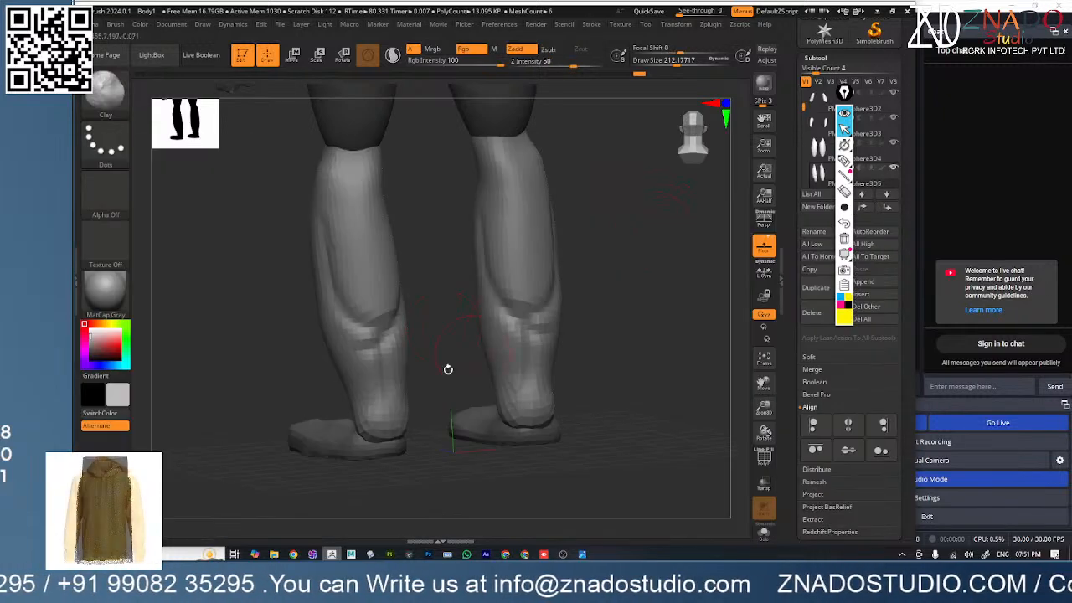
mouse_move(418, 367)
right_down()
mouse_move(382, 363)
mouse_move(410, 352)
right_up()
drag(421, 312, 411, 384)
mouse_move(410, 383)
right_down()
mouse_move(406, 392)
mouse_move(363, 344)
right_up()
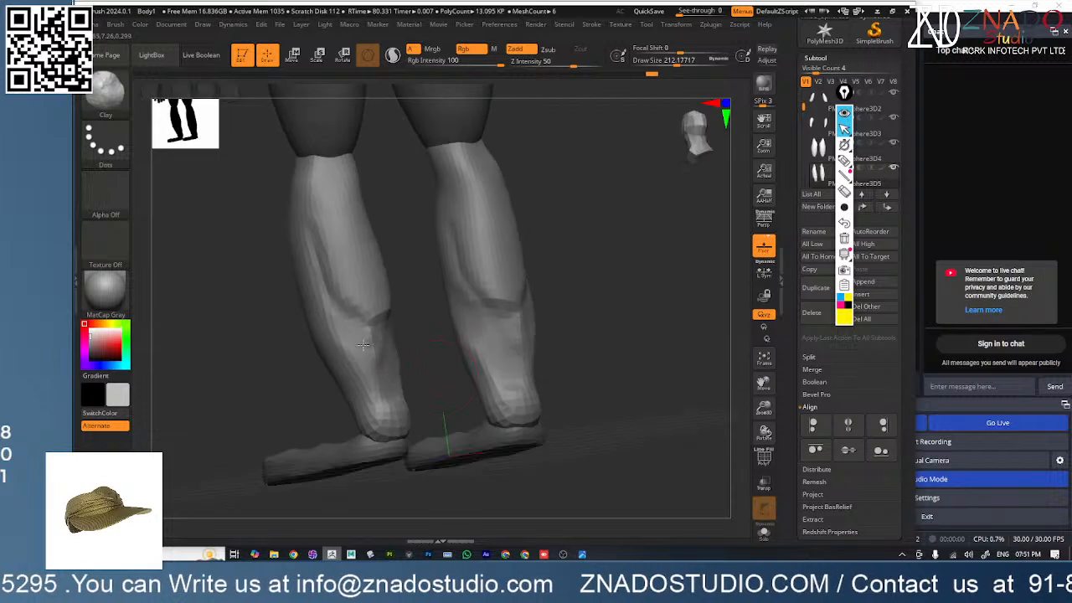
right_drag(395, 382, 401, 414)
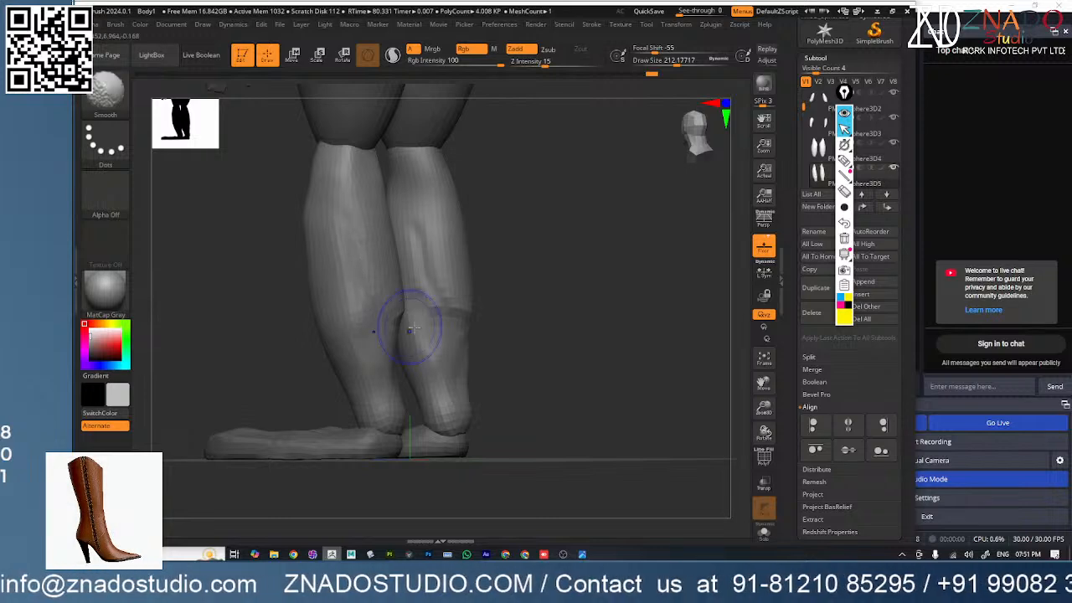
- Smooth the transition from the calf muscles into the ankles
shift+right_drag(411, 328, 363, 318)
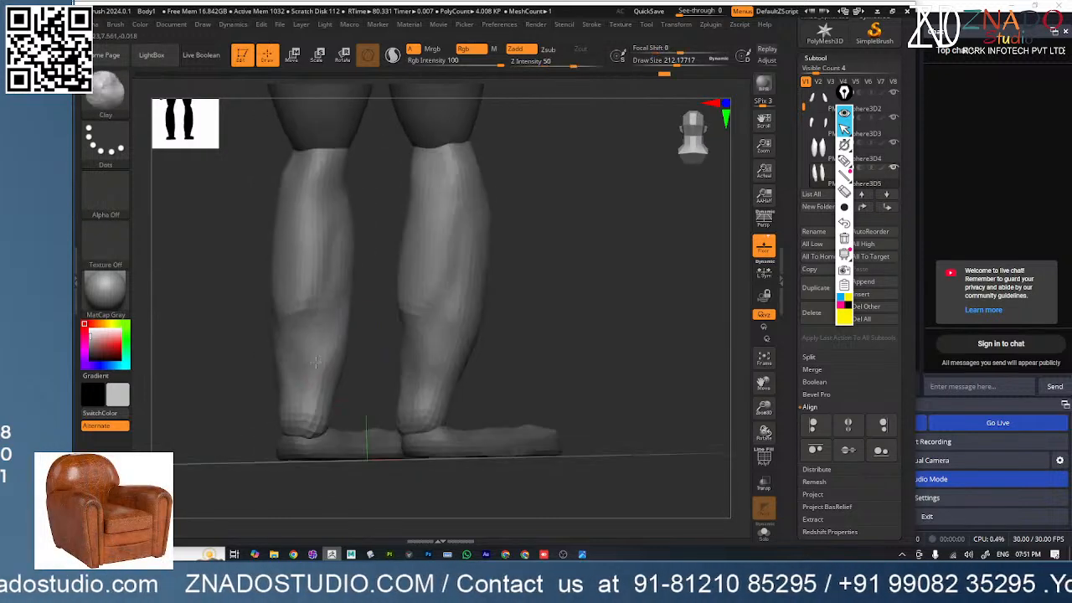
right_drag(316, 361, 328, 365)
mouse_move(327, 333)
shift+mouse_down()
mouse_move(315, 335)
mouse_move(320, 365)
shift+mouse_up()
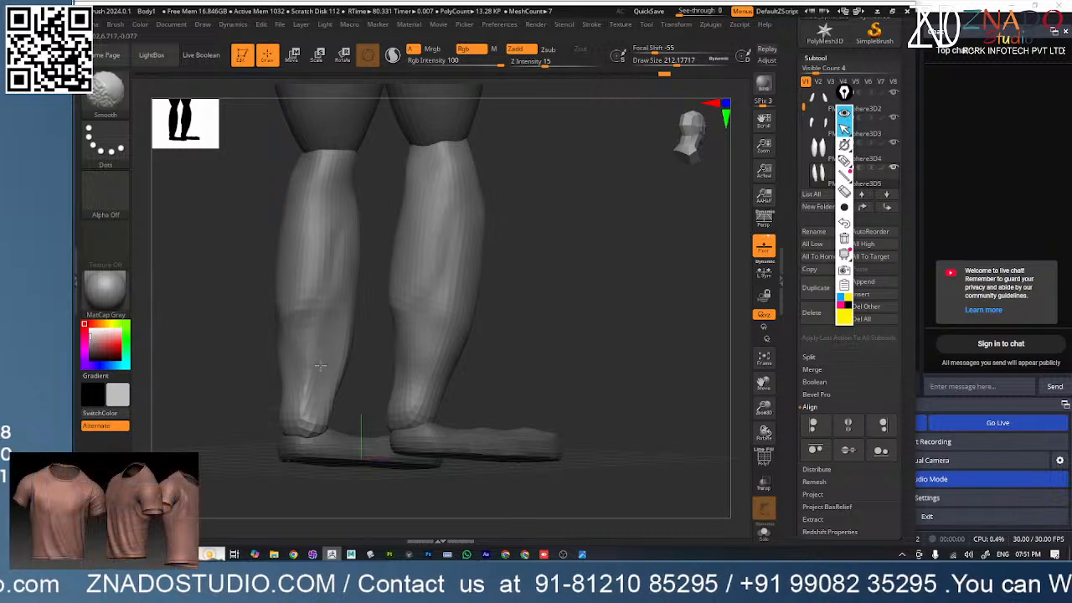
shift+right_drag(327, 383, 419, 368)
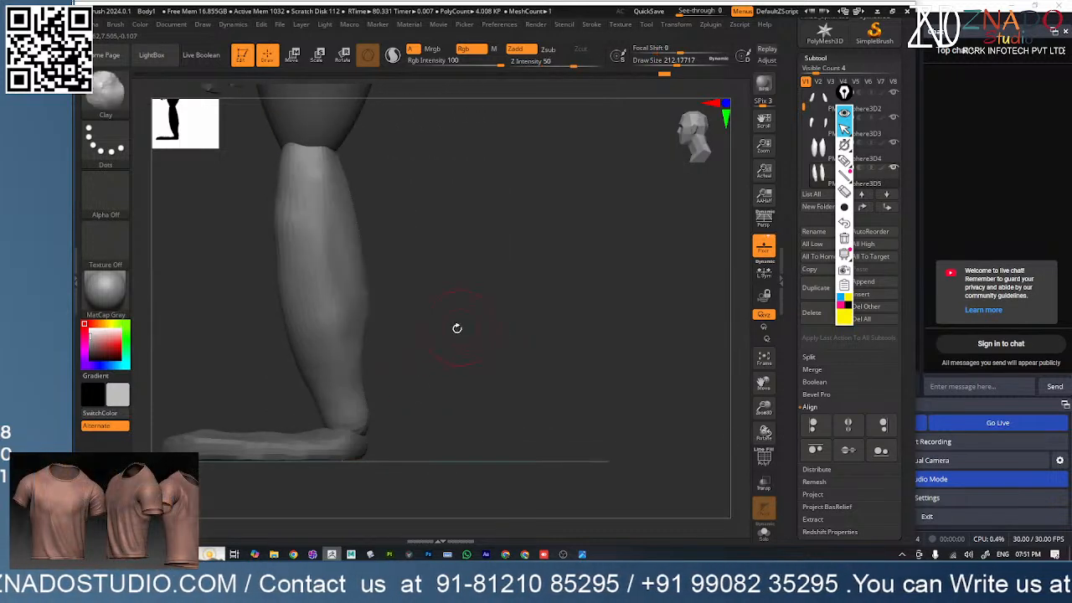
- Refine the calves' rear profile in side view with the Move Topological brush at a draw size of about 430
right_drag(457, 327, 526, 288)
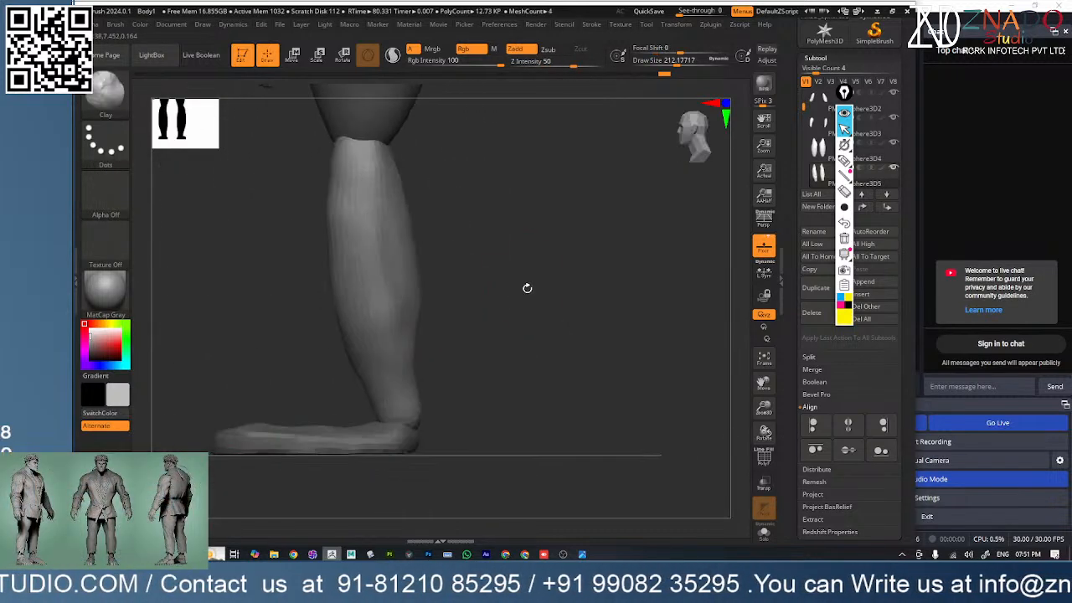
key(space)
key(b)
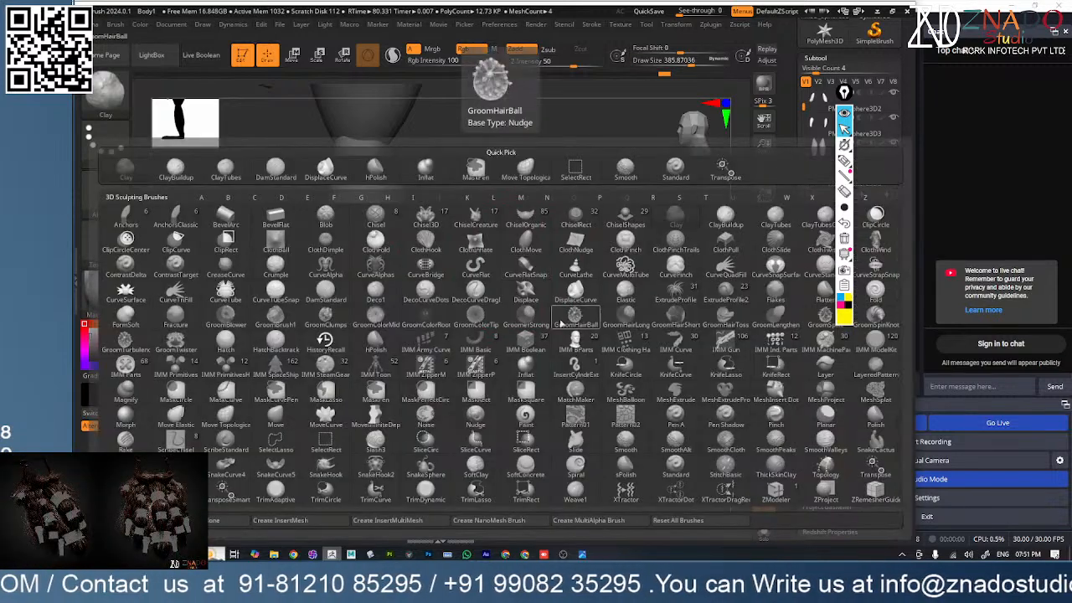
click(225, 410)
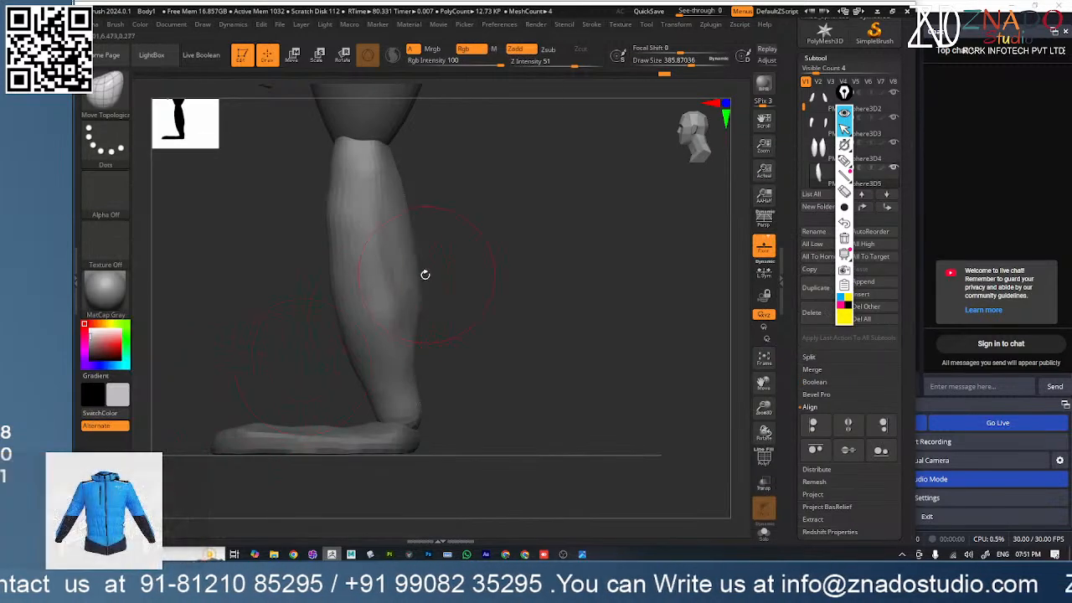
key(space)
click(427, 273)
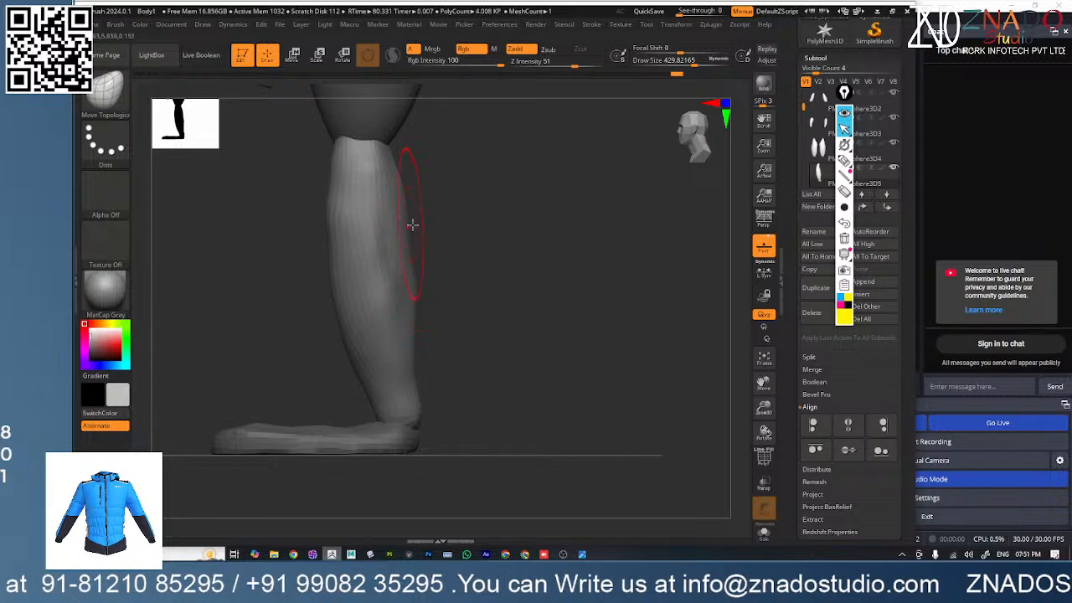
mouse_move(412, 224)
mouse_down()
mouse_move(425, 229)
mouse_move(438, 276)
mouse_move(388, 285)
mouse_up()
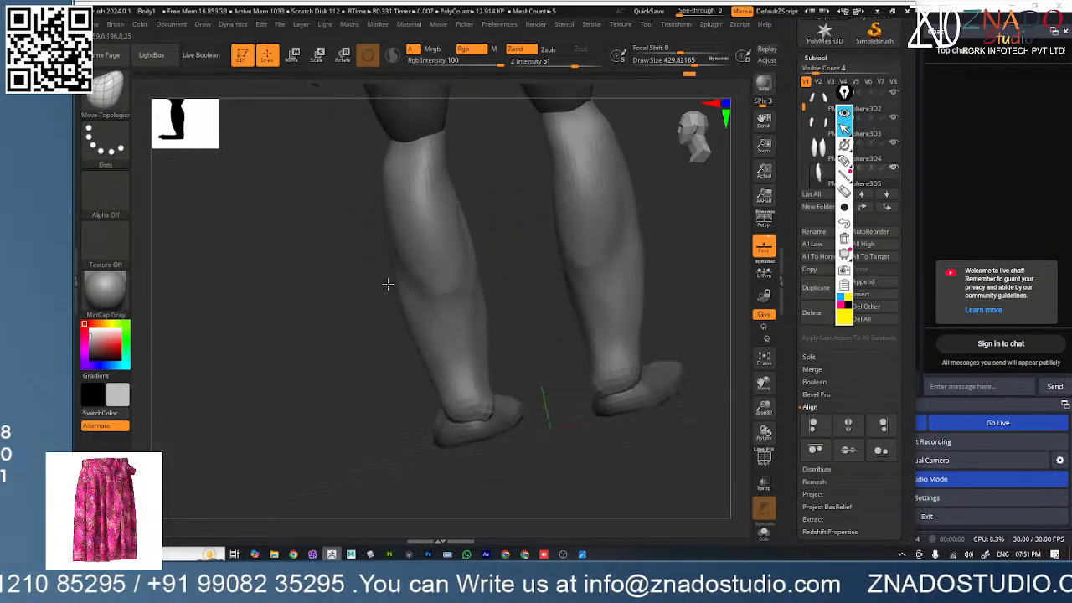
- Redefine the calf muscle contours with DamStandard at a draw size of about 202, and smooth the area below them
right_drag(387, 285, 491, 293)
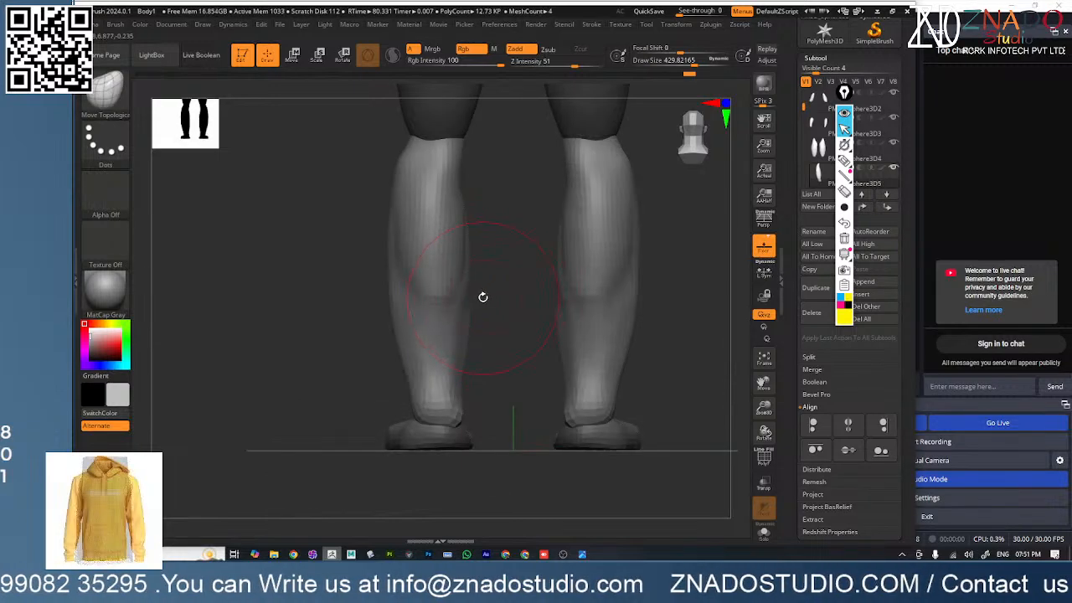
key(b)
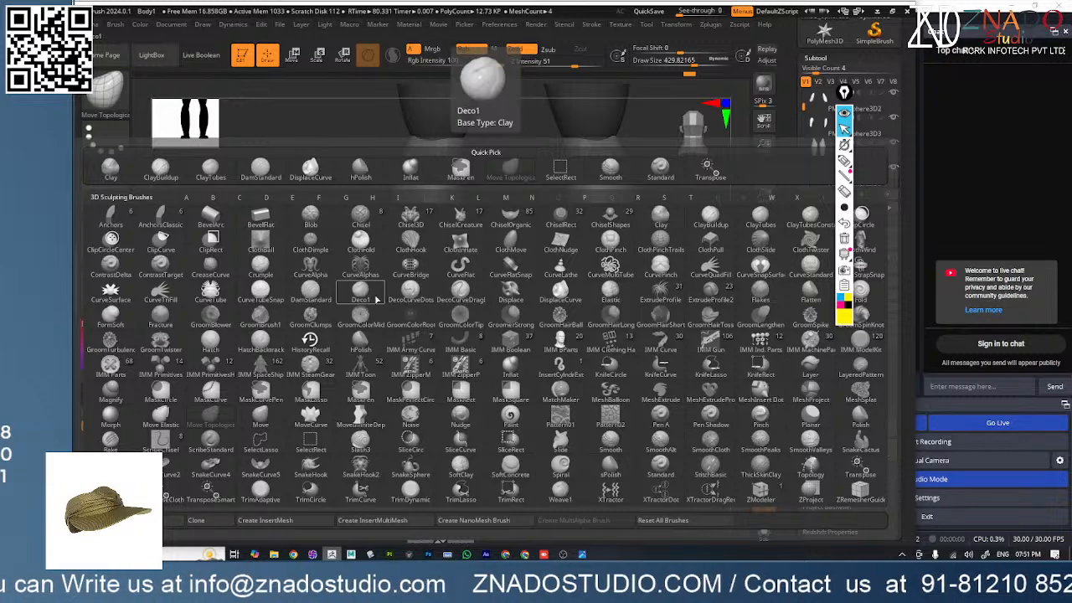
click(260, 293)
key(space)
drag(453, 216, 449, 216)
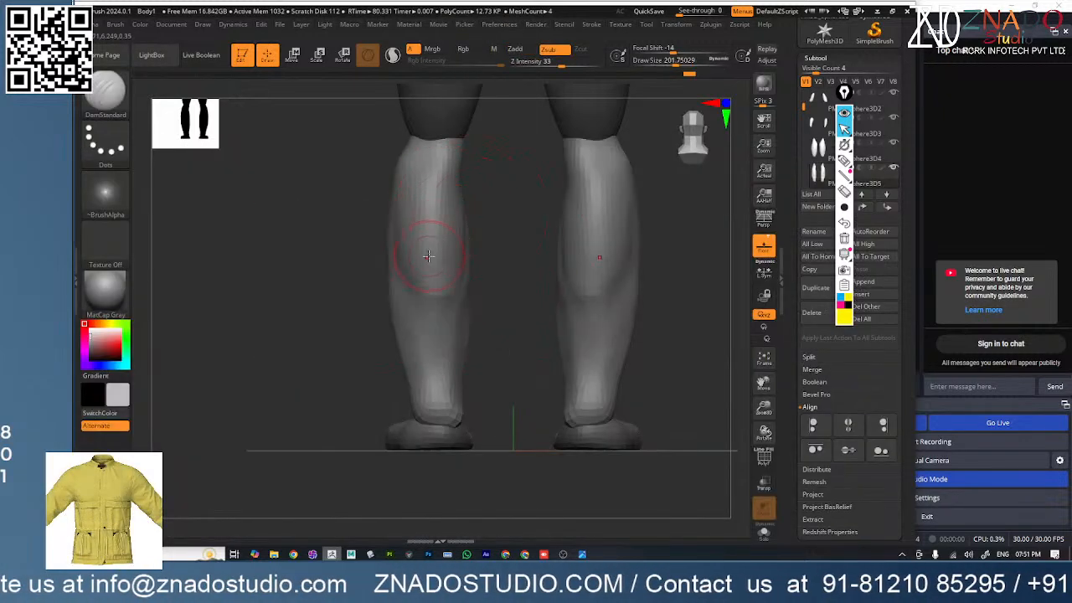
right_drag(426, 299, 408, 238)
mouse_move(427, 323)
right_down()
mouse_move(412, 313)
mouse_move(424, 322)
right_up()
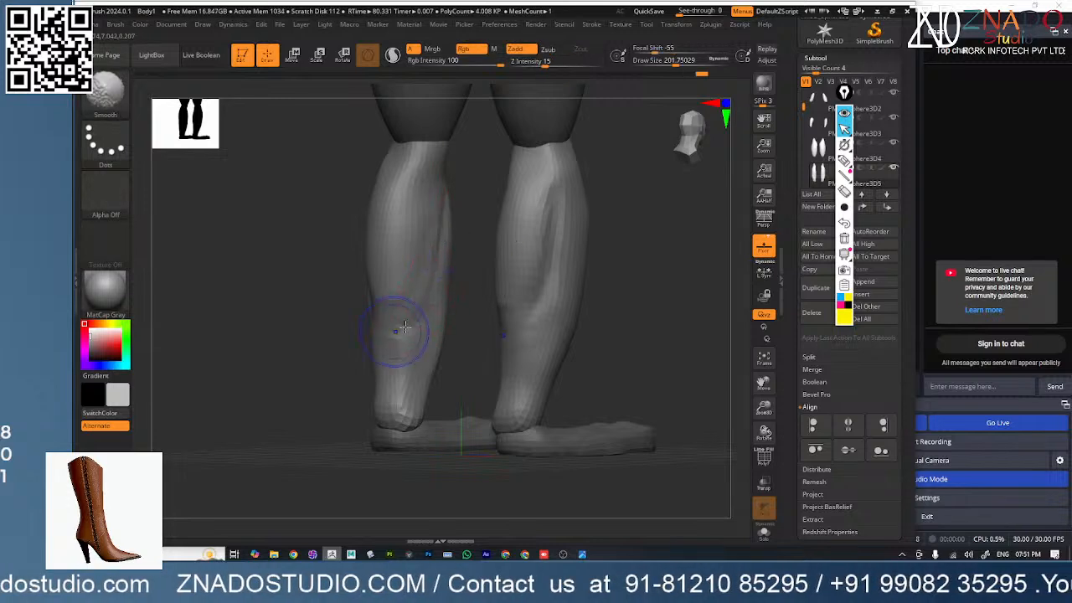
shift+right_drag(407, 310, 427, 326)
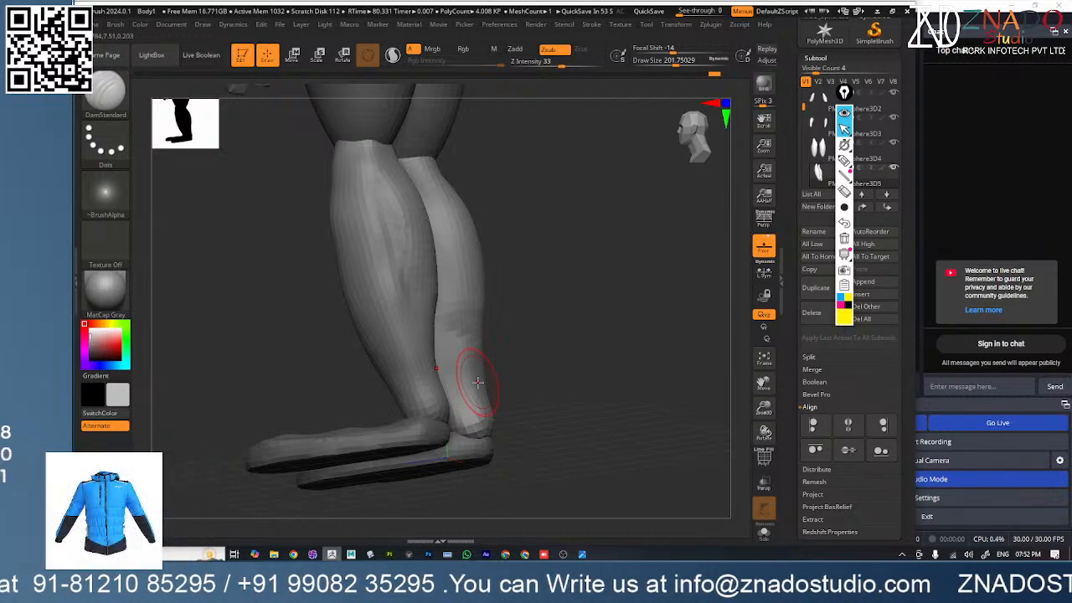
mouse_move(572, 325)
mouse_down()
mouse_move(524, 363)
mouse_move(531, 347)
mouse_up()
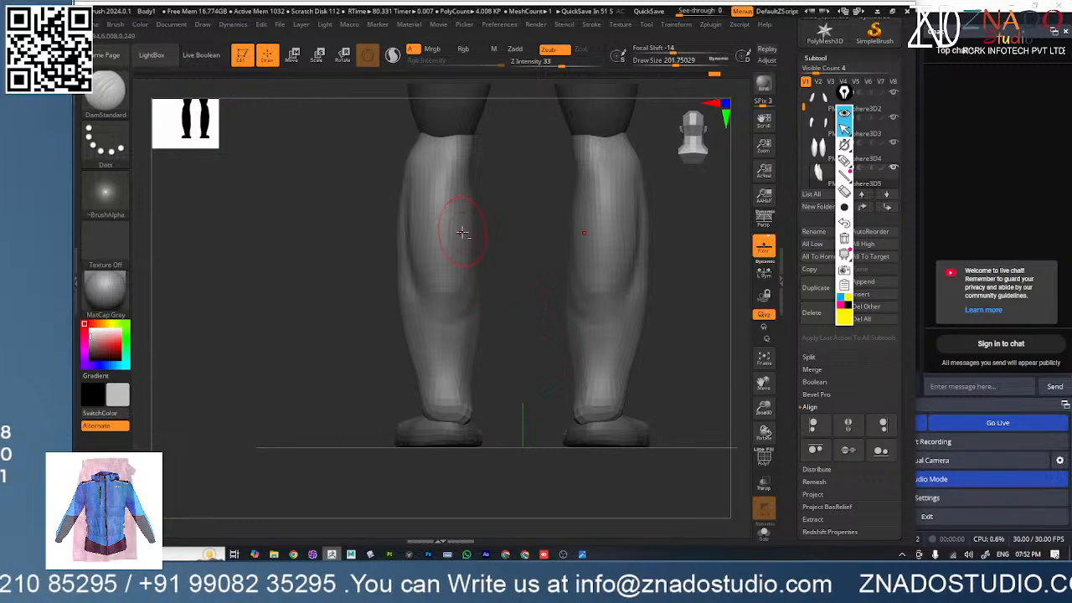
- Build up the upper lower legs just below the knees with the Clay brush at a draw size of about 268, and smooth them
alt+right_drag(461, 232, 474, 287)
key(s)
drag(473, 287, 475, 288)
key(b)
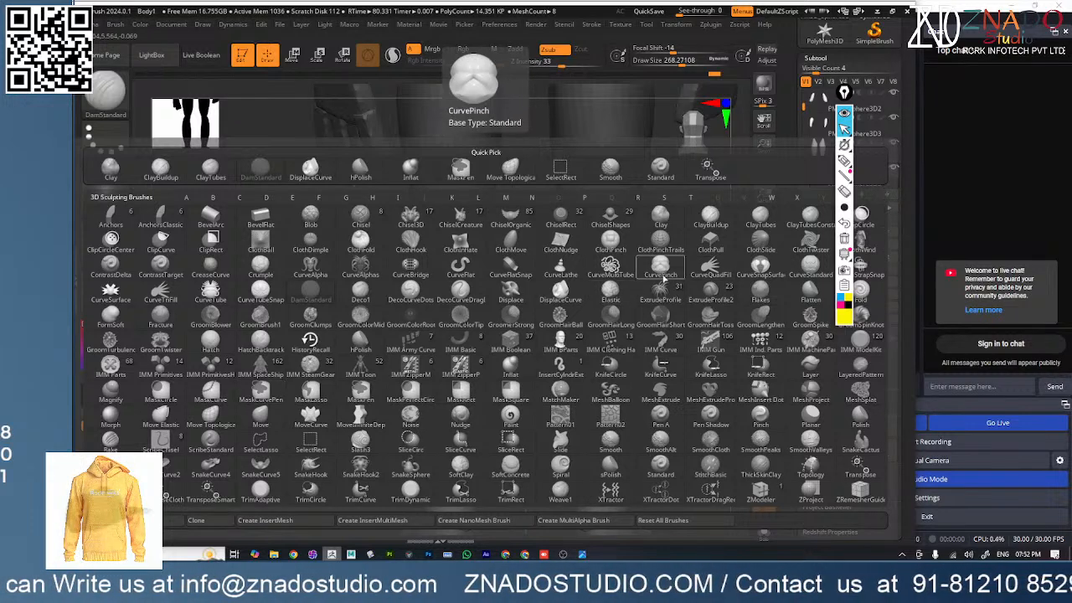
click(670, 219)
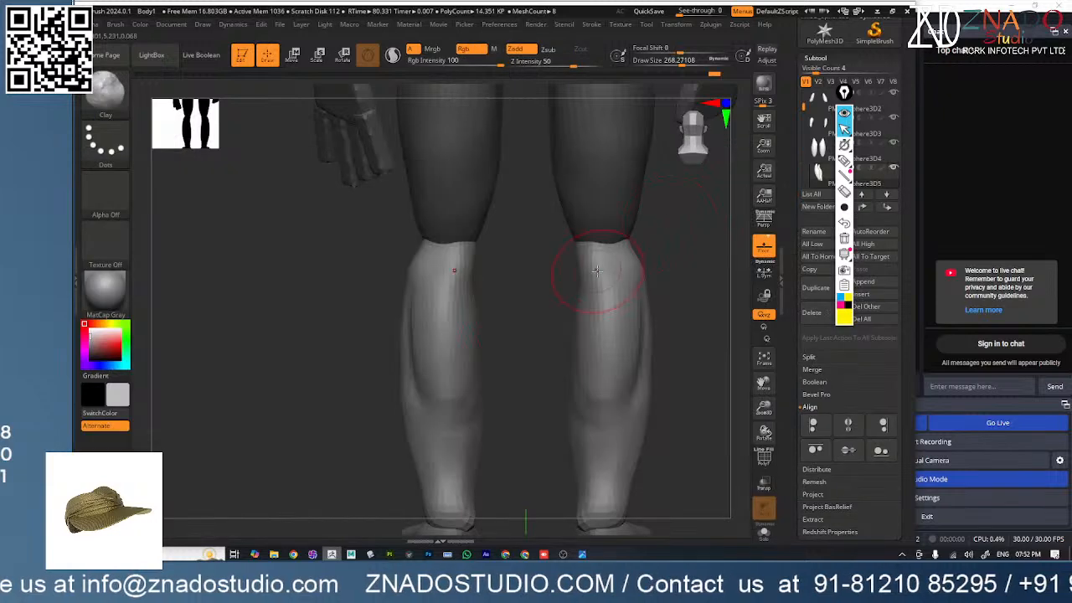
mouse_move(500, 277)
mouse_down()
mouse_move(531, 273)
mouse_move(494, 261)
mouse_up()
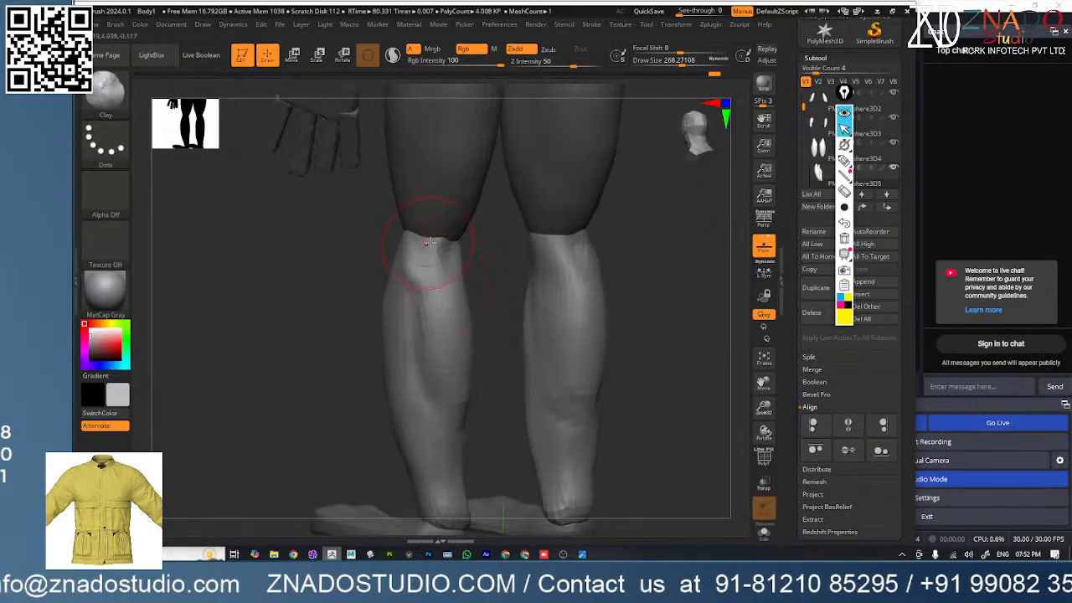
mouse_move(412, 247)
shift+mouse_down()
mouse_move(457, 298)
mouse_move(456, 267)
shift+mouse_up()
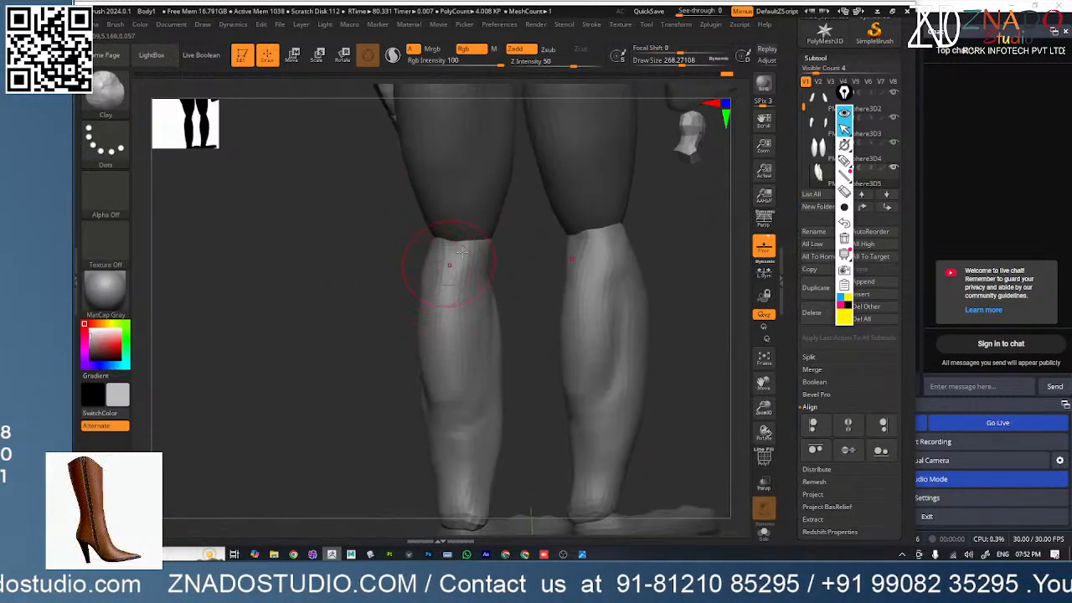
shift+drag(473, 313, 462, 262)
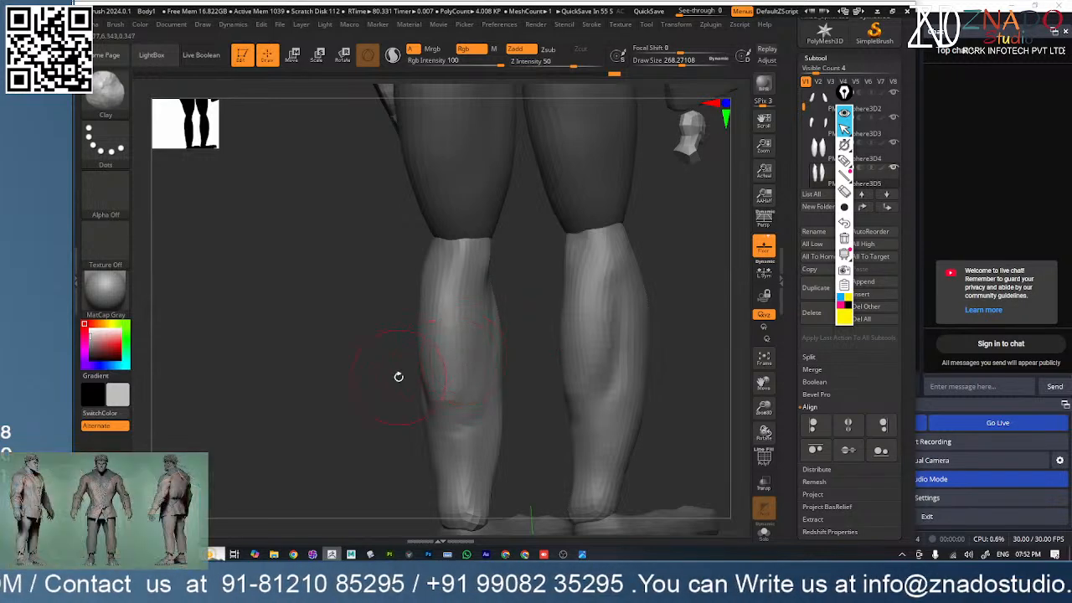
- Launch PureRef to bring in reference images alongside the sculpt
key(super)
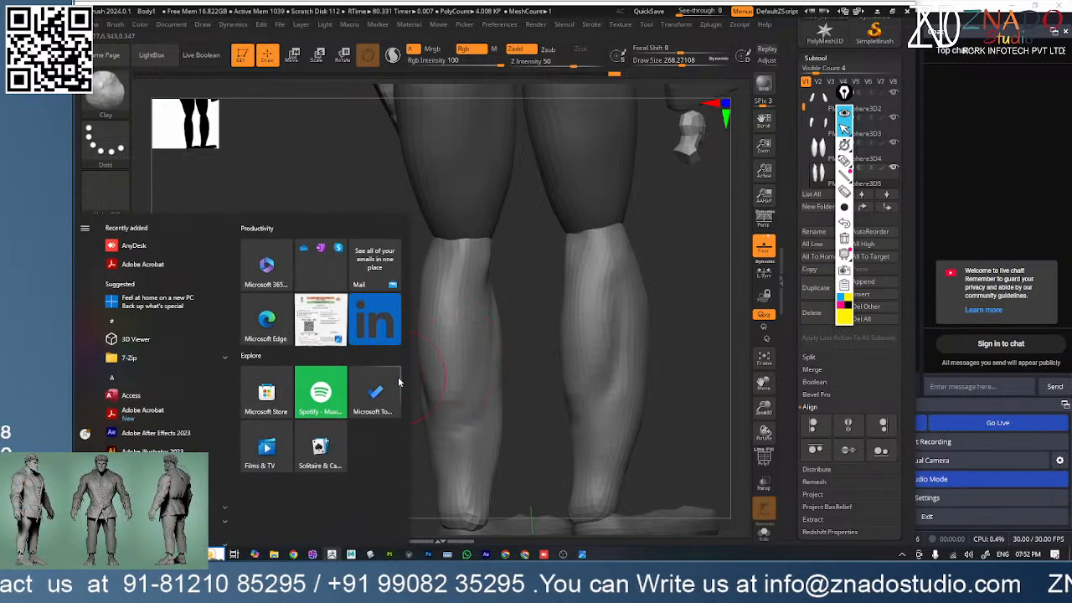
text(pur)
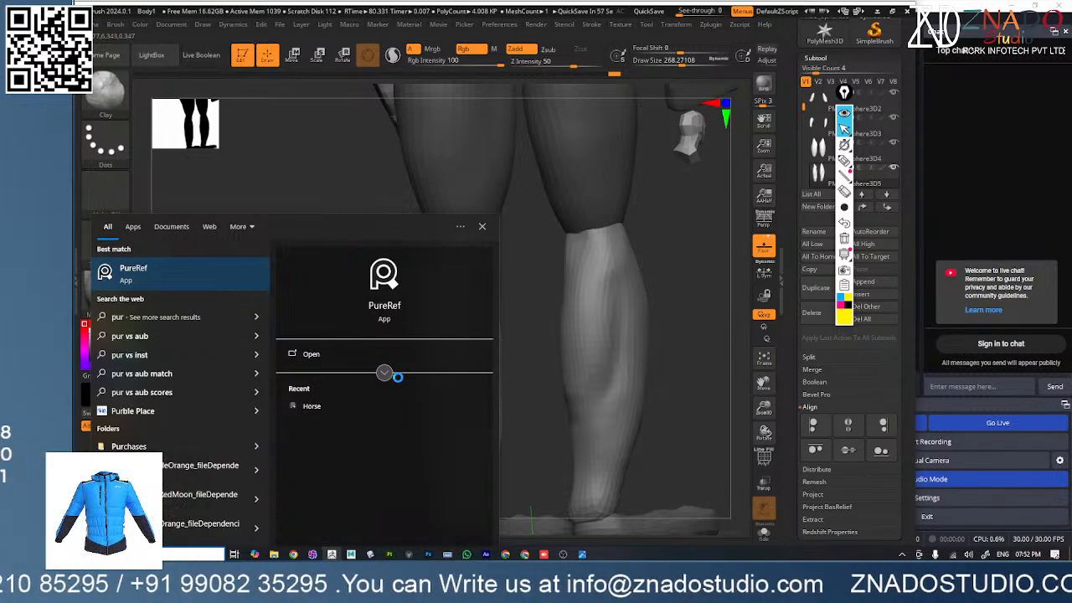
key(Return)
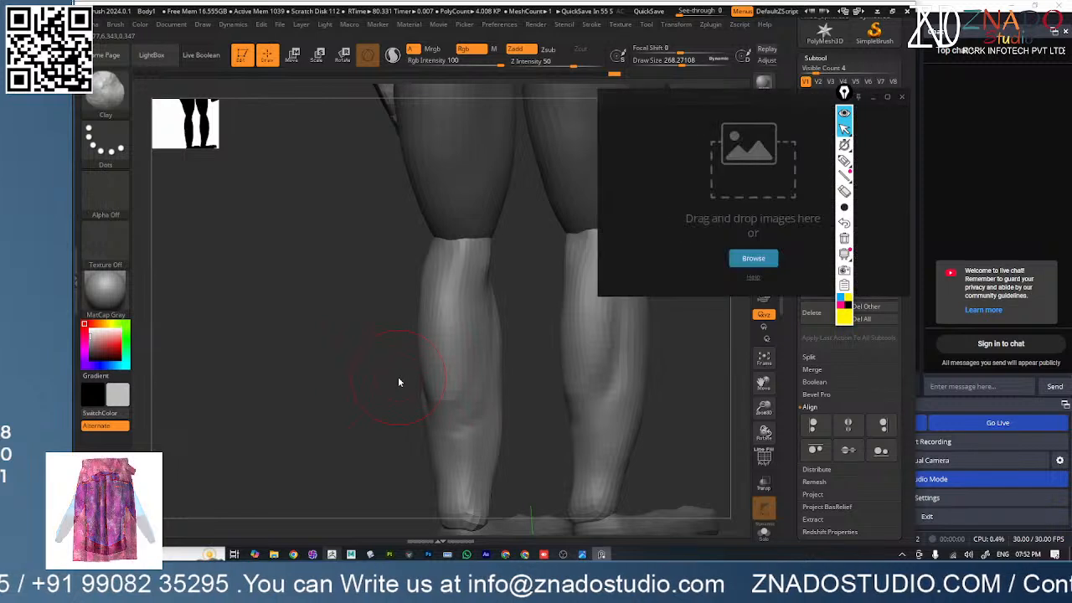
right_click(711, 202)
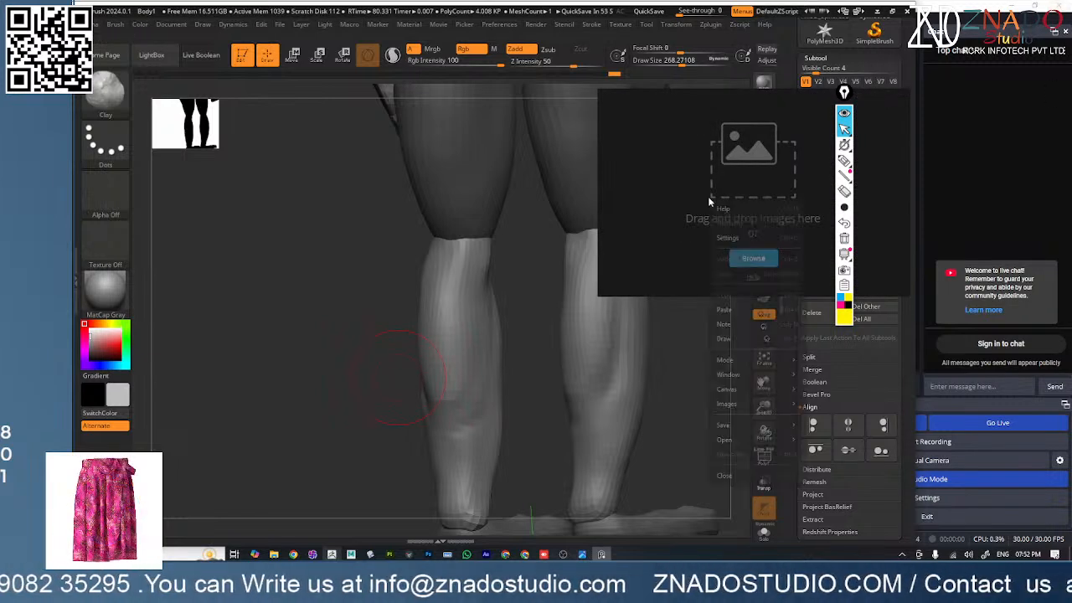
mouse_move(735, 448)
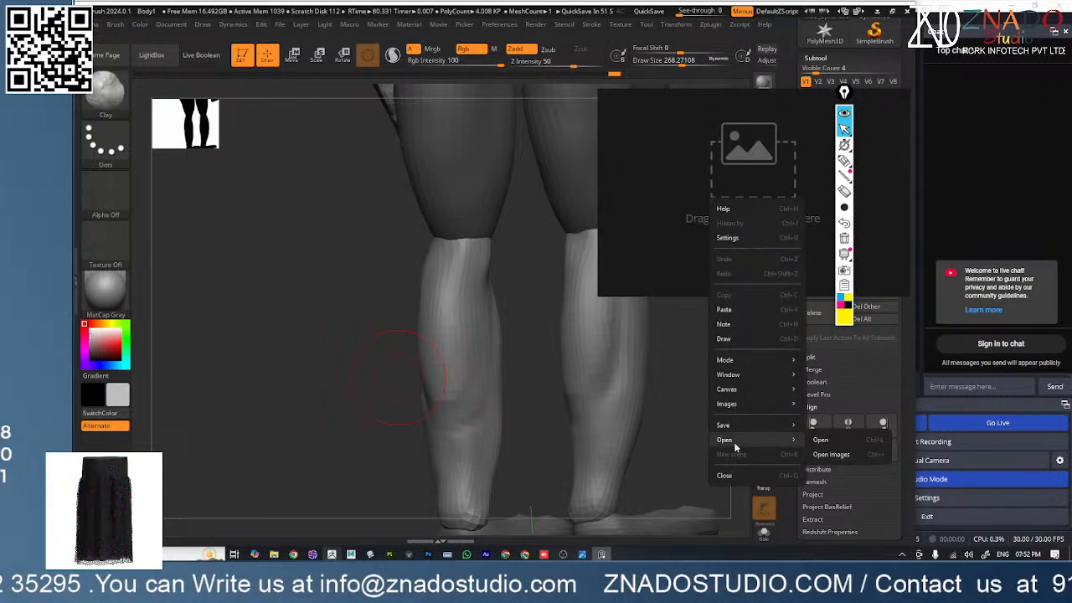
click(821, 440)
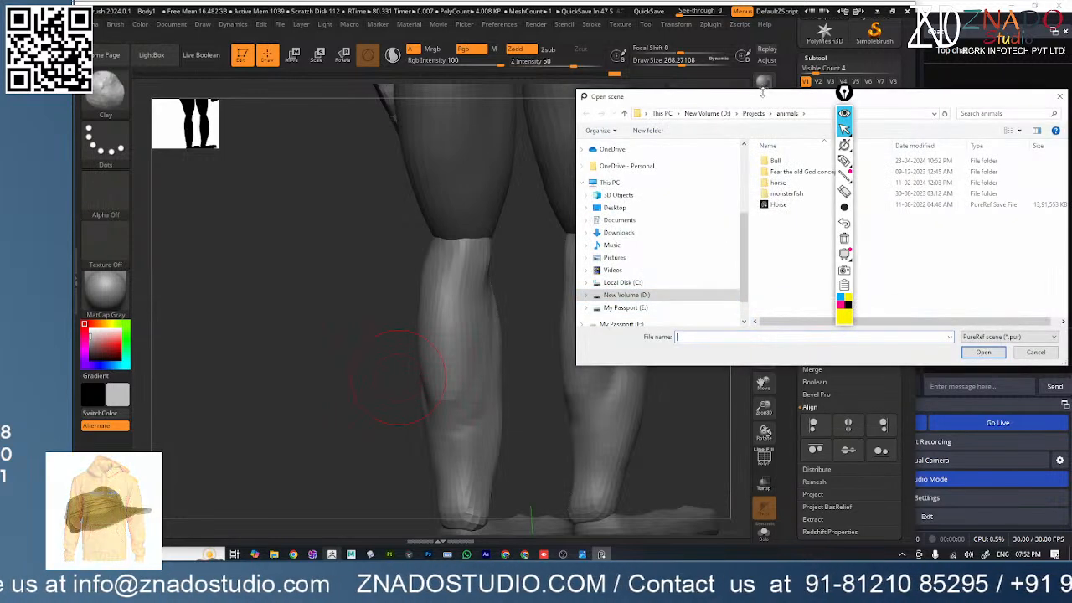
drag(762, 100, 410, 84)
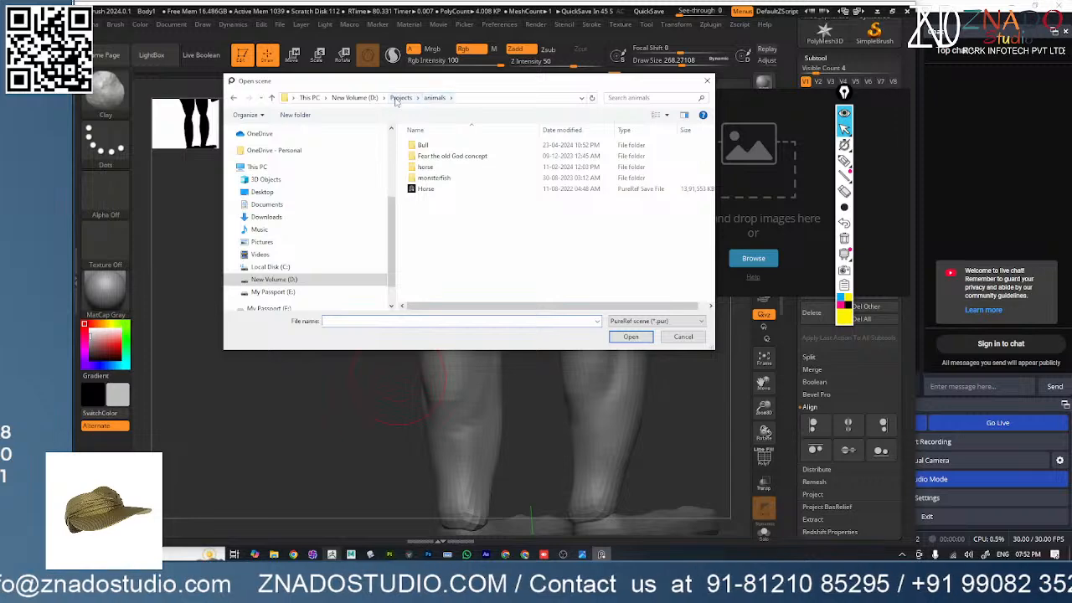
click(400, 98)
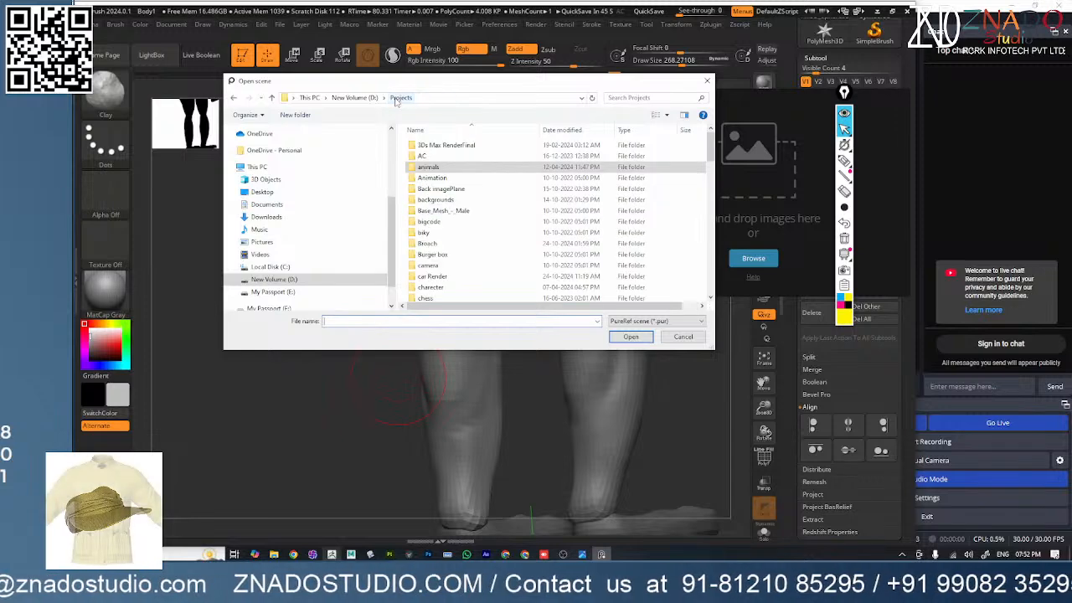
click(670, 337)
- Start opening a PureRef scene and search This PC for .pur files in an enlarged file dialog
right_click(741, 172)
mouse_move(778, 365)
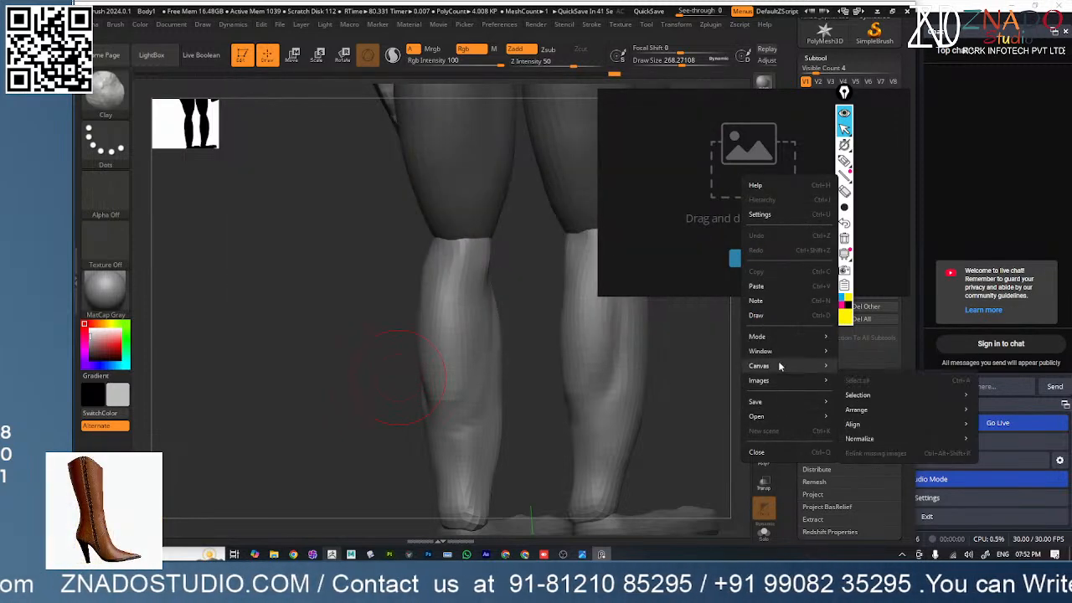
mouse_move(785, 415)
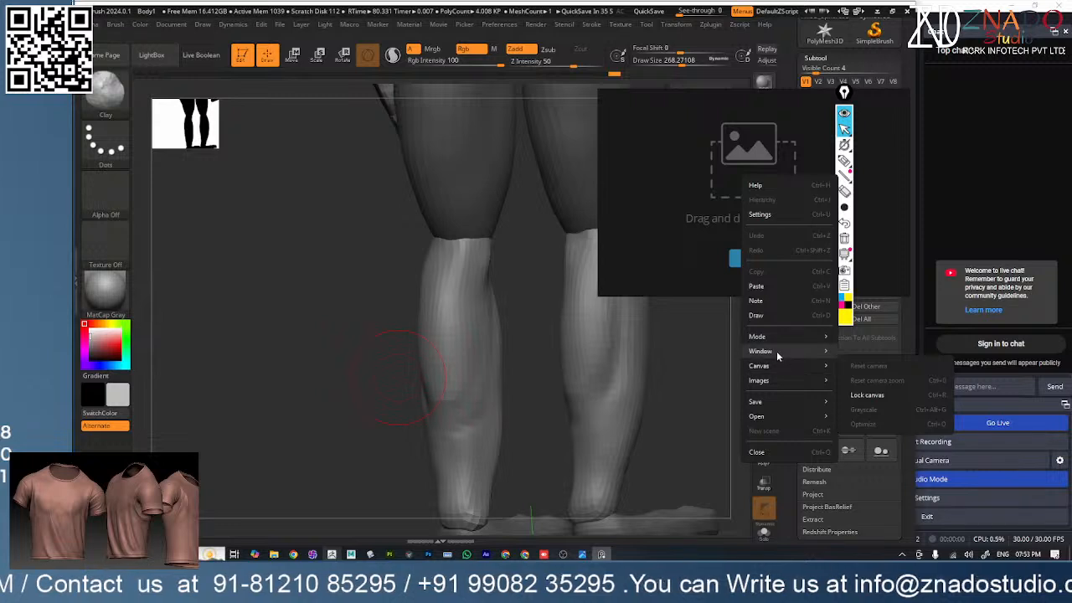
mouse_move(775, 341)
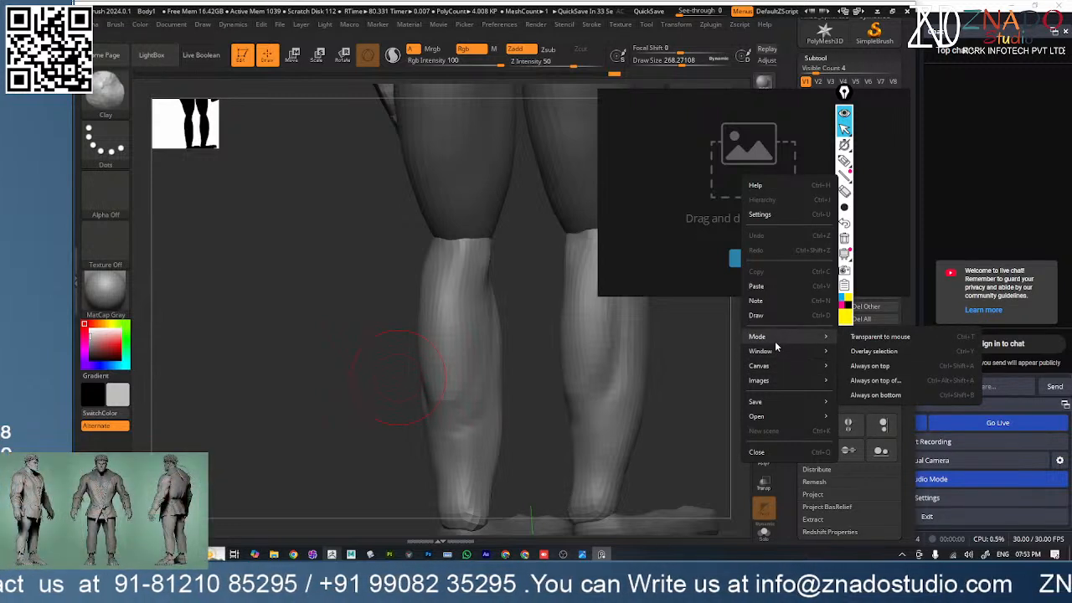
click(877, 417)
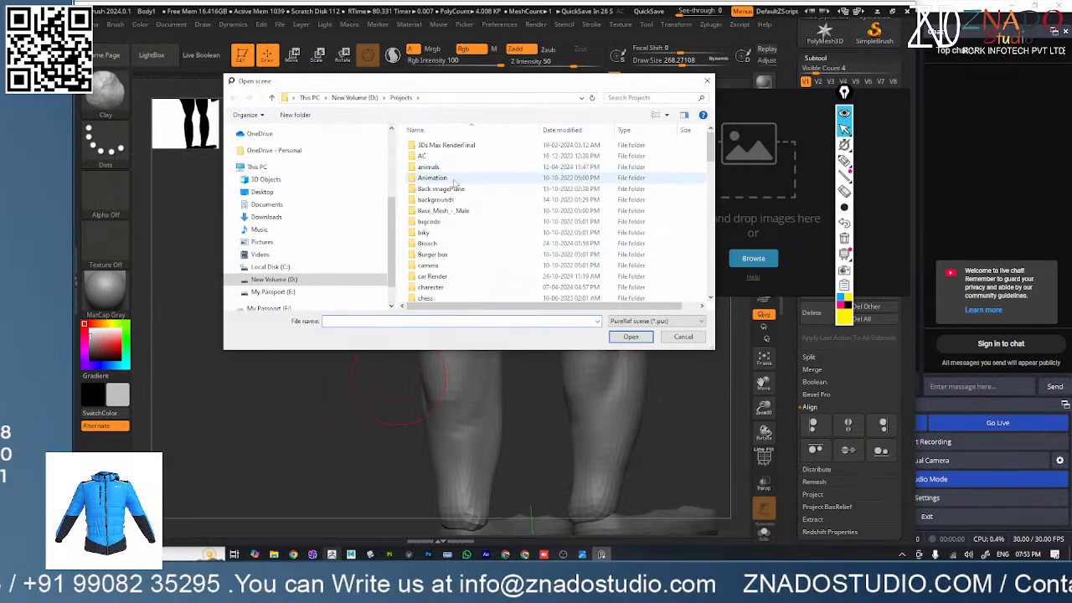
click(256, 167)
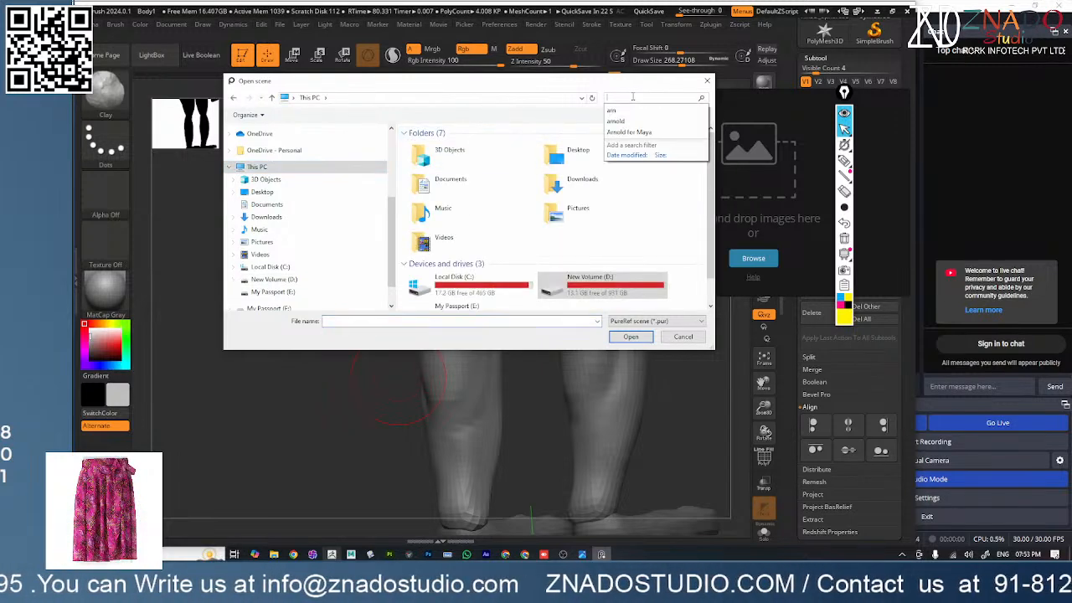
text(.pur)
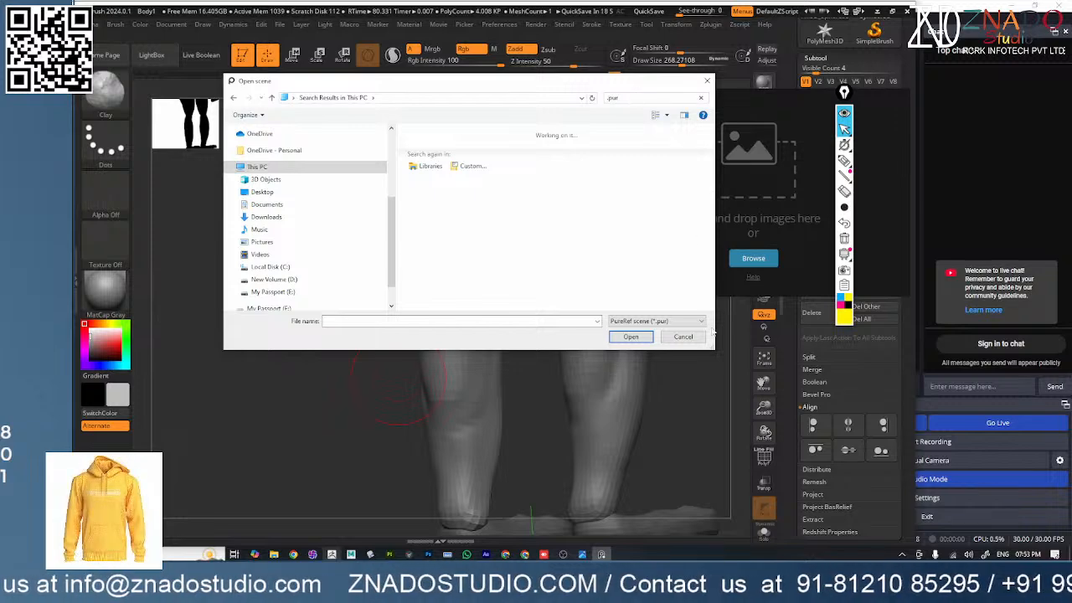
drag(712, 348, 1019, 532)
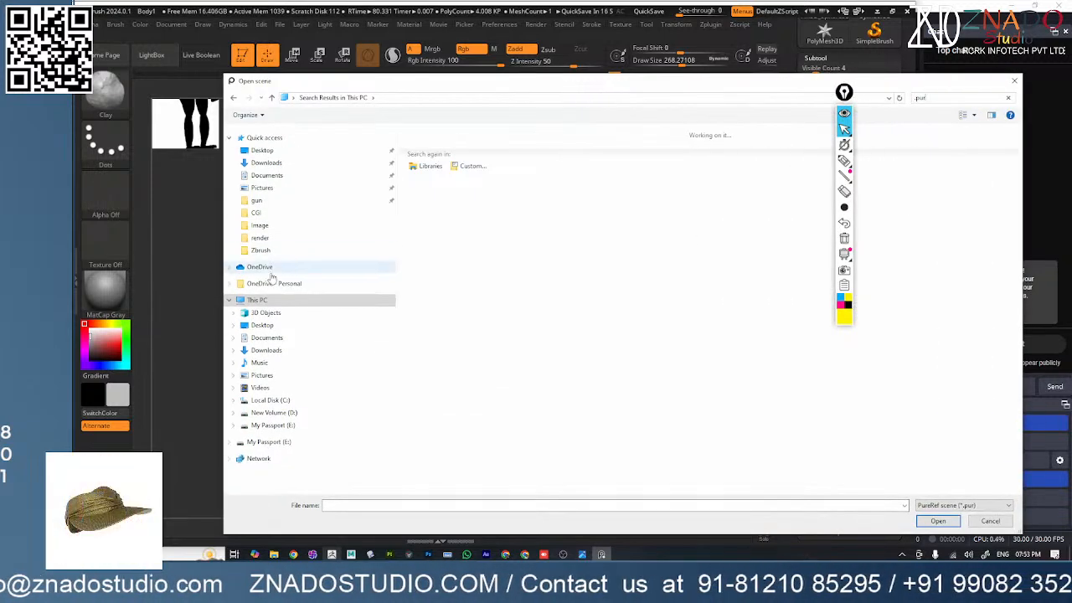
- Search the My Passport (E:) drive for .pur files
click(280, 301)
double_click(713, 239)
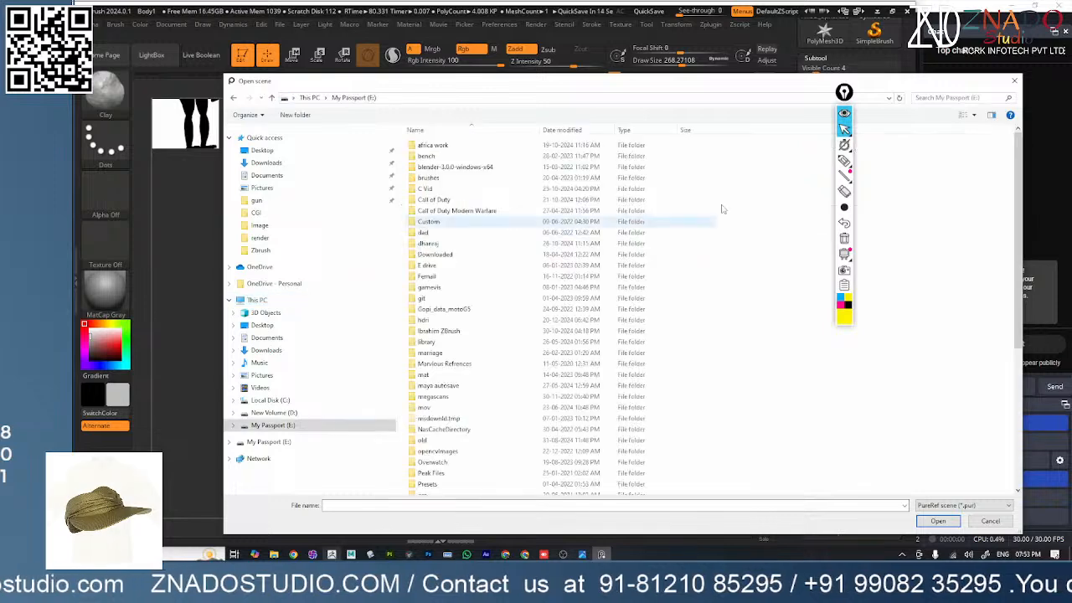
click(934, 98)
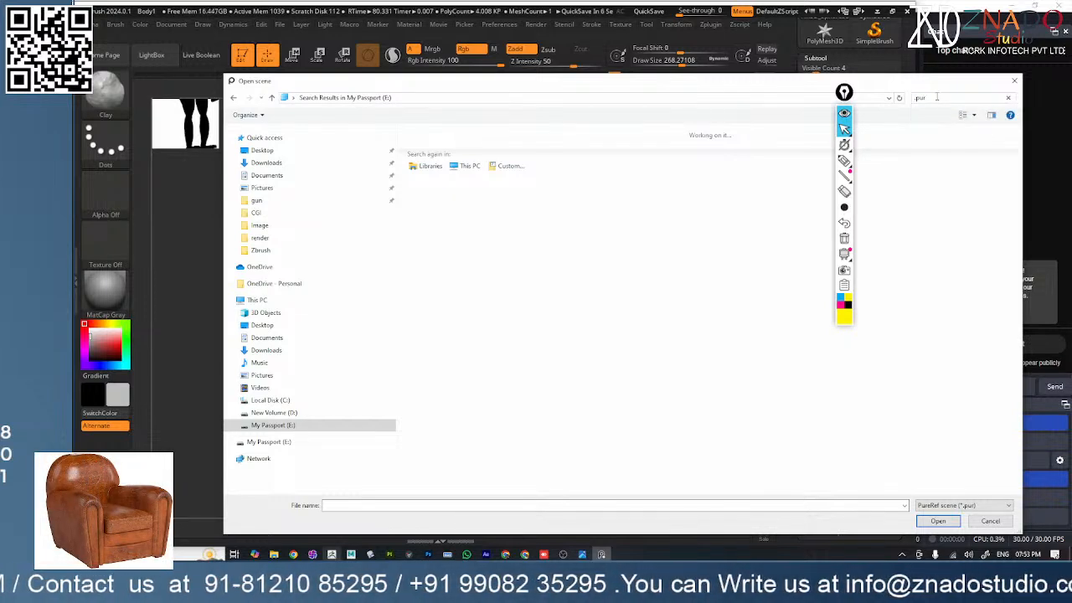
- Browse New Volume (D:) and My Passport (E:) for the reference scene, and switch to File Explorer to continue looking
click(292, 414)
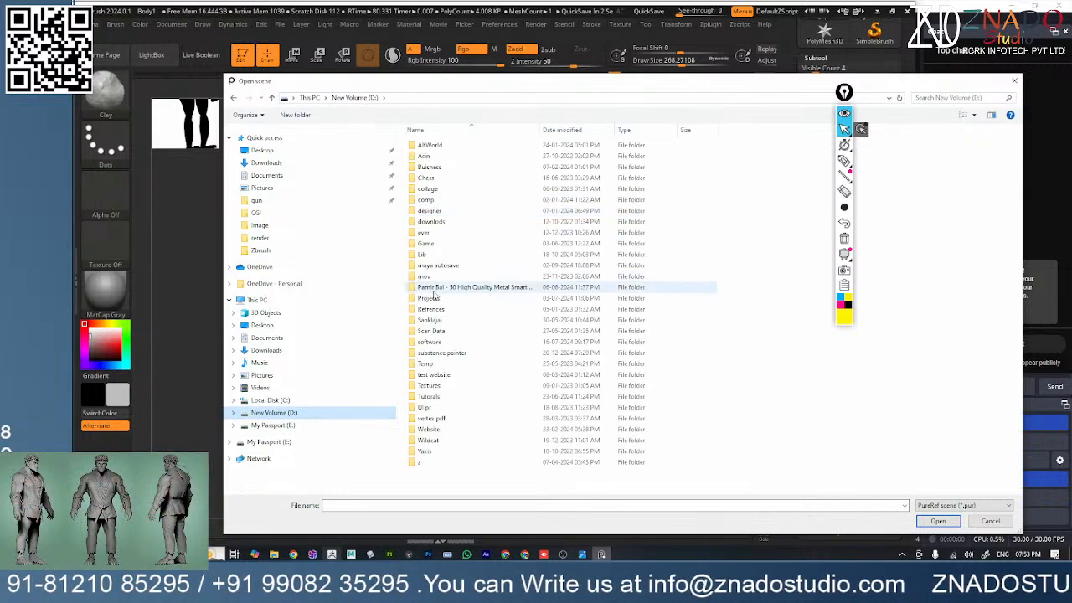
click(289, 425)
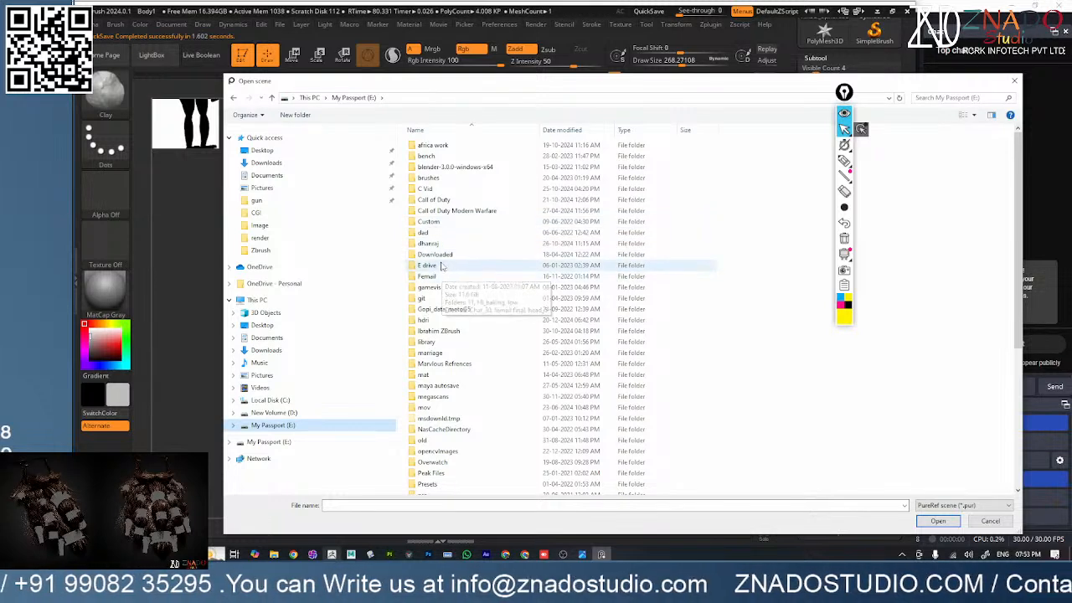
click(276, 556)
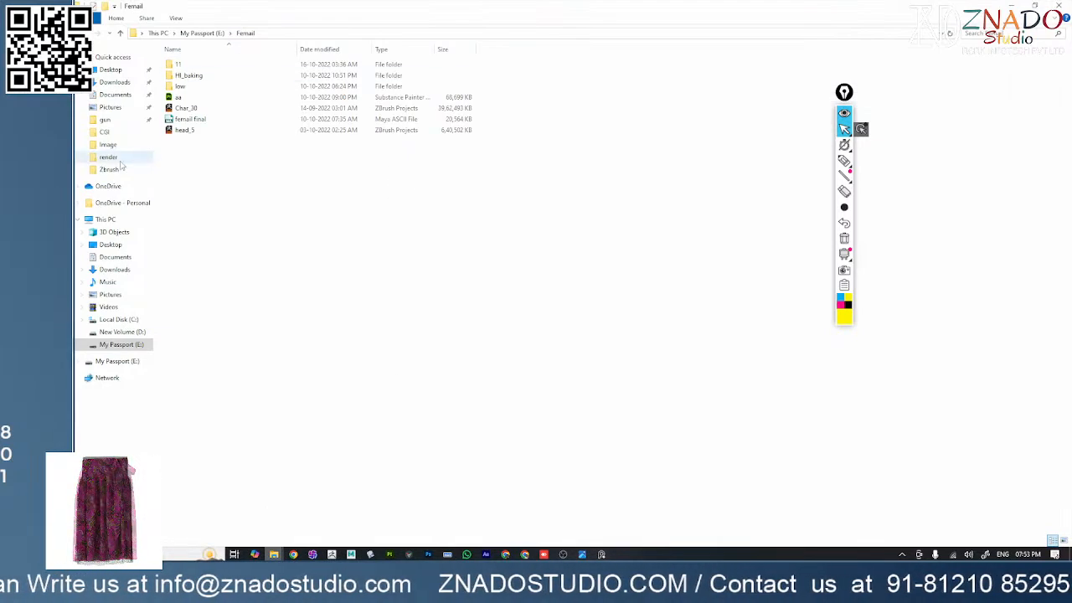
- Search the My Passport (E:) drive for ".pur", and shorten the search term to ".pu"
click(105, 218)
double_click(534, 157)
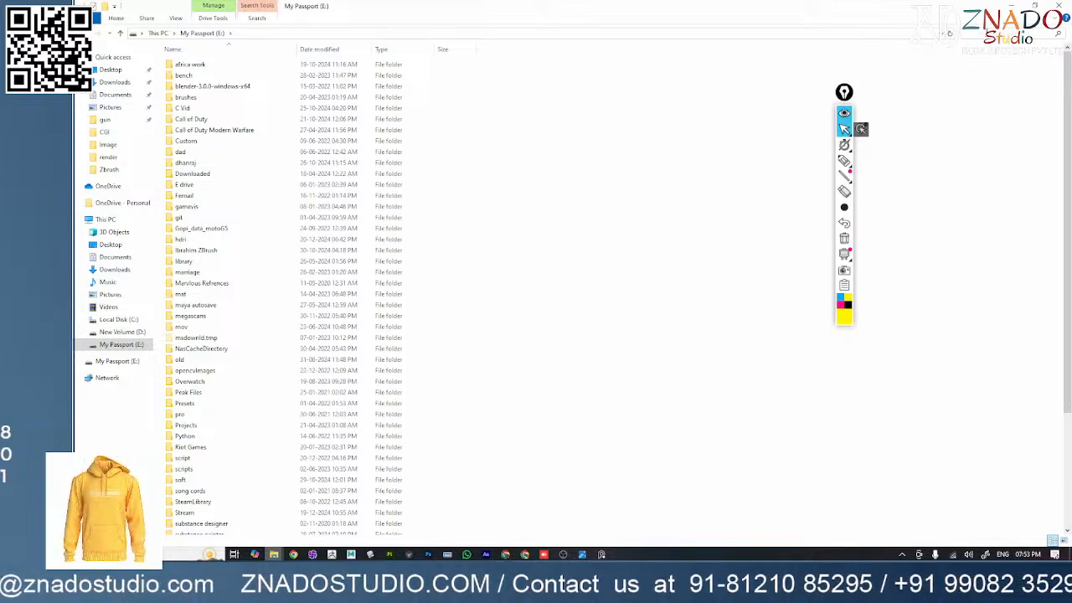
text(pure)
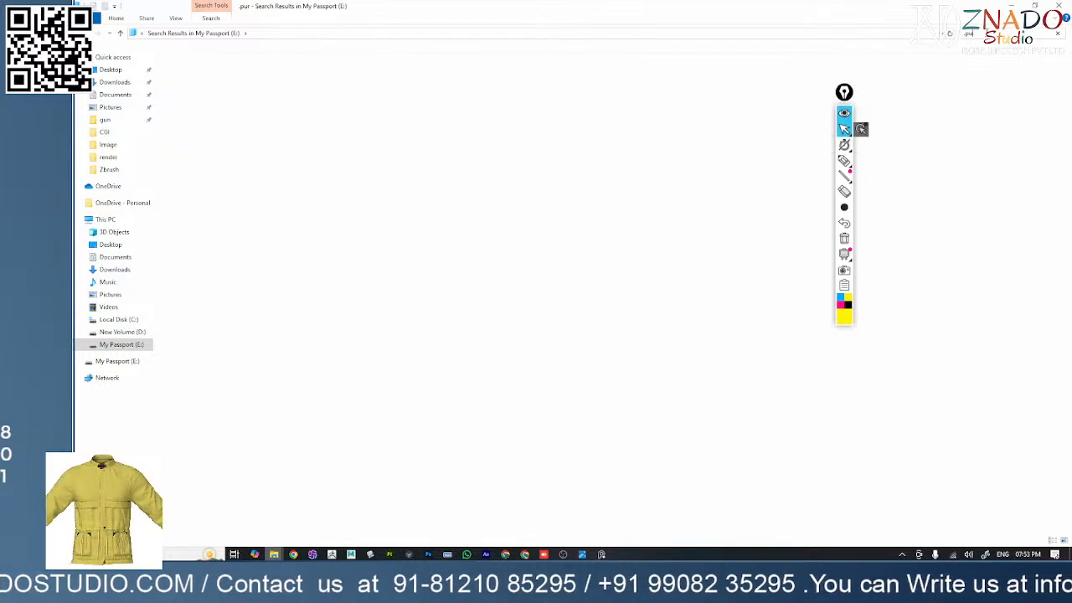
key(BackSpace)
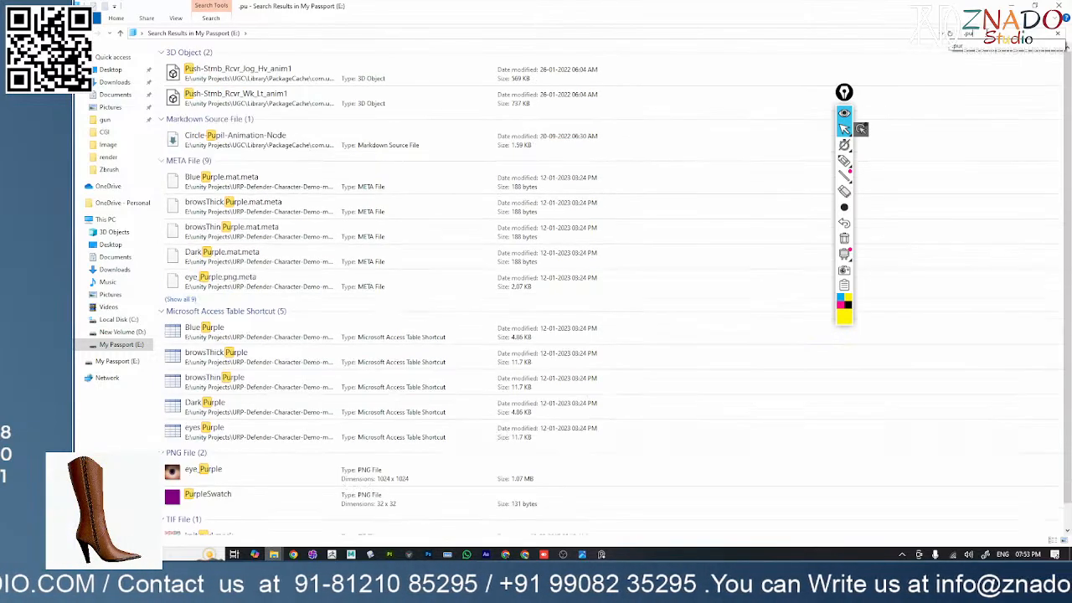
- Switch back to PureRef, reopen its Open scene dialog and look through the folders on My Passport (E:)
click(1014, 6)
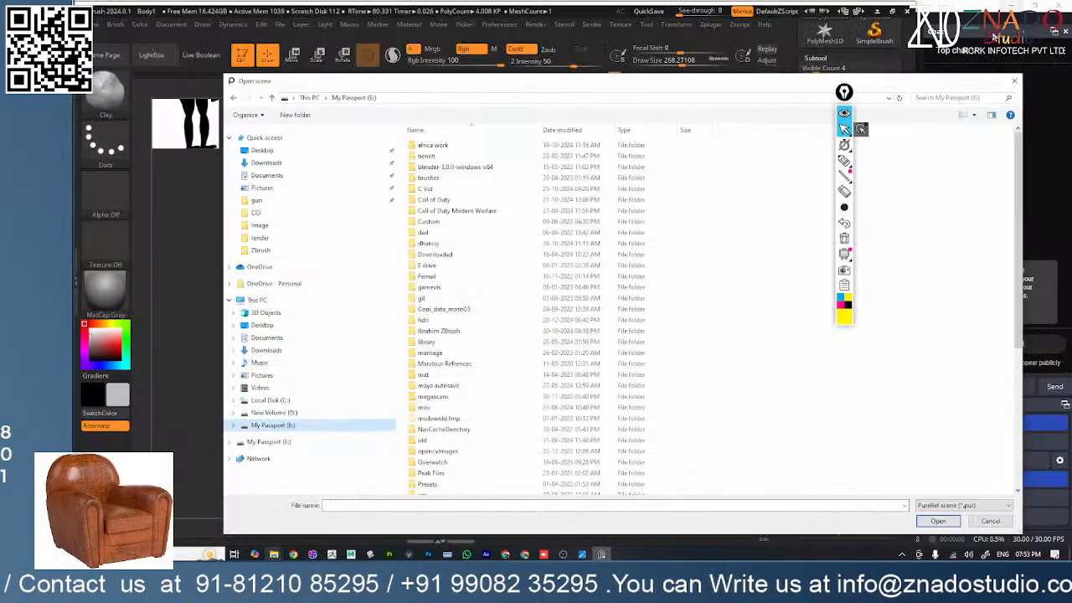
click(1015, 82)
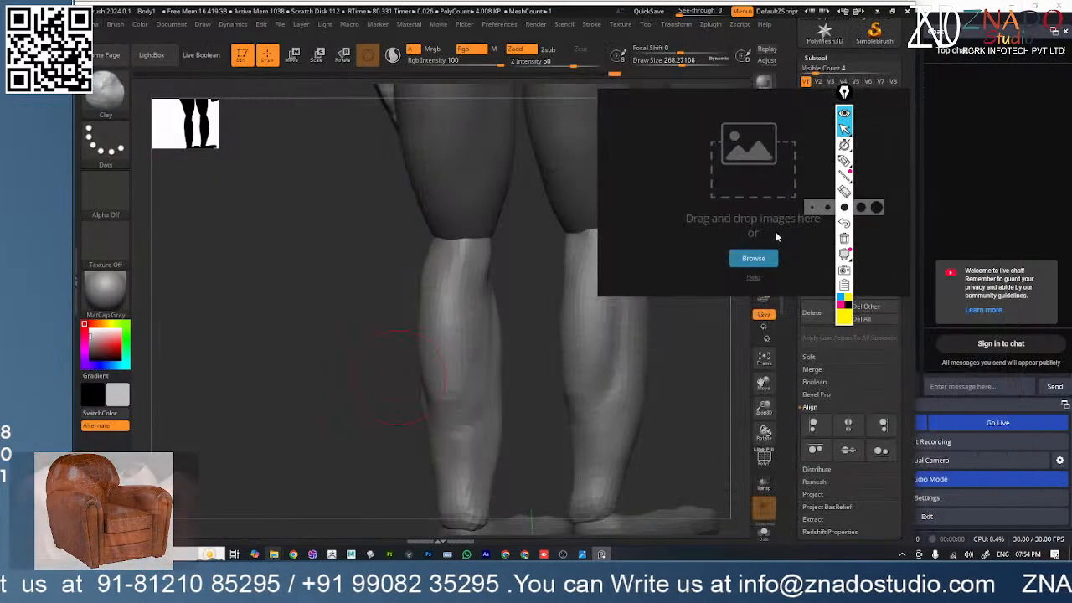
right_click(711, 221)
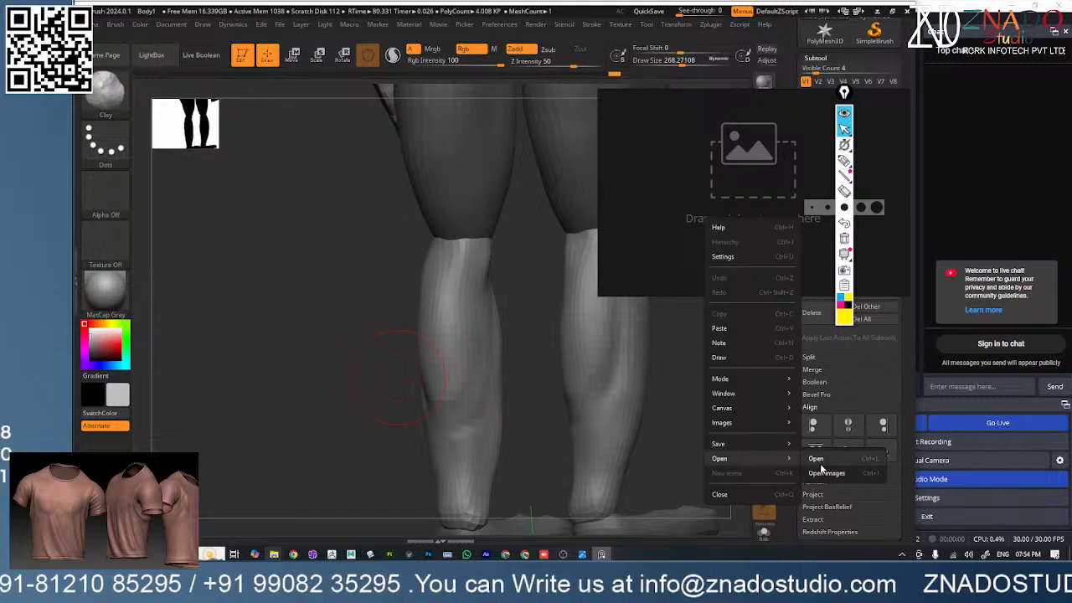
click(817, 460)
scroll(494, 264, down, 10)
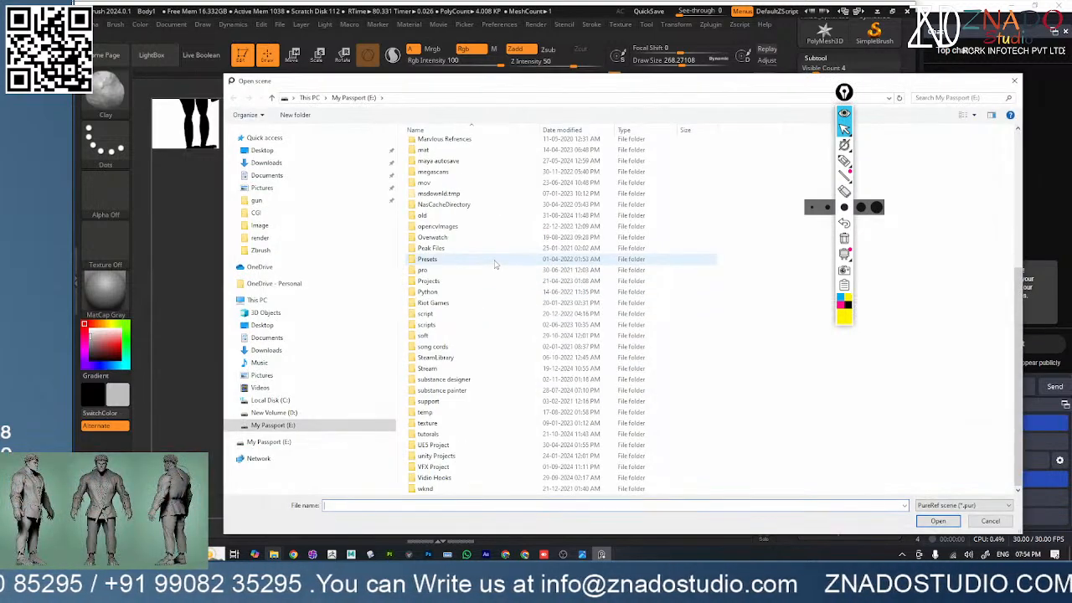
scroll(494, 263, up, 7)
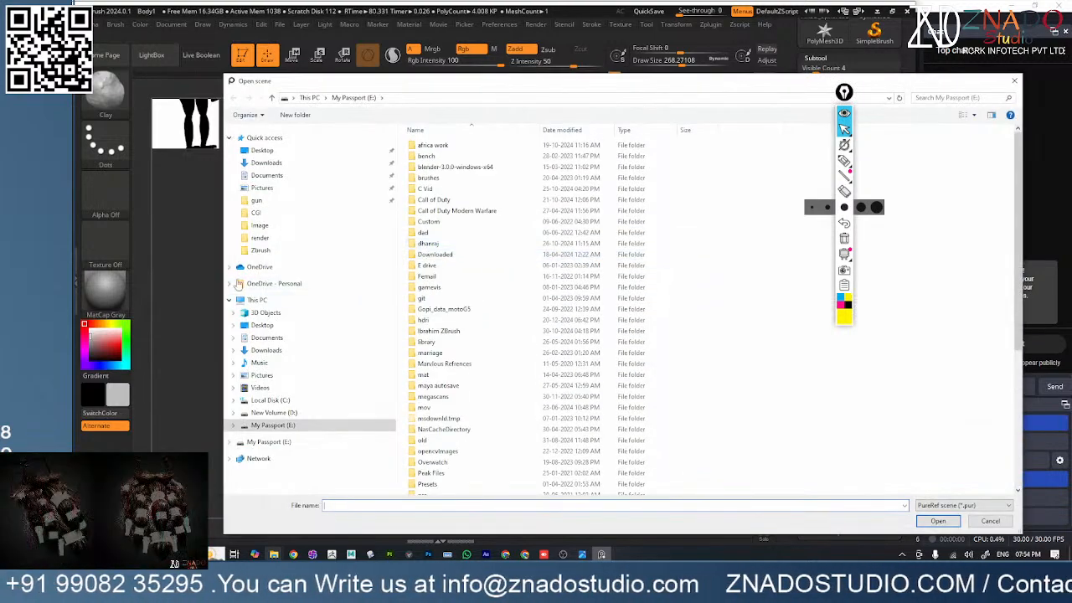
- Browse in the Open scene dialog to the animals folder inside Projects on New Volume (D:)
click(257, 299)
double_click(728, 226)
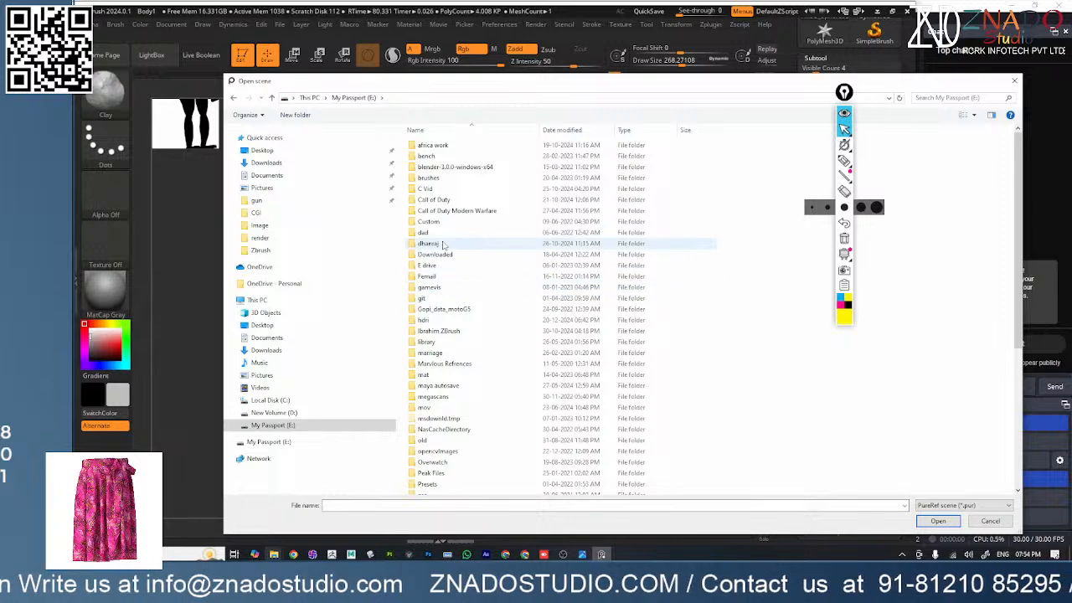
click(257, 300)
double_click(589, 222)
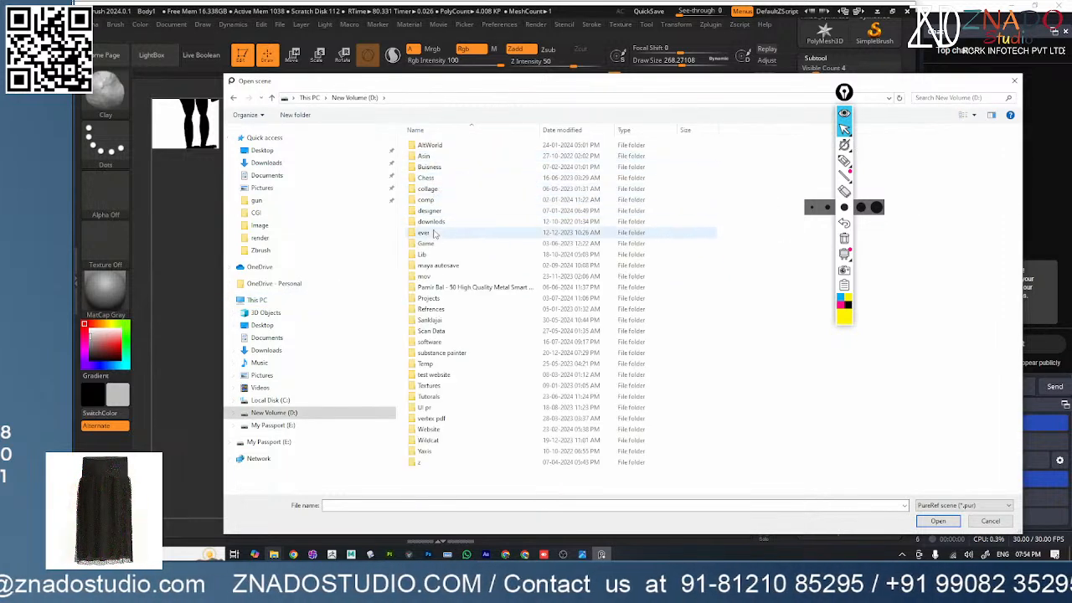
double_click(431, 298)
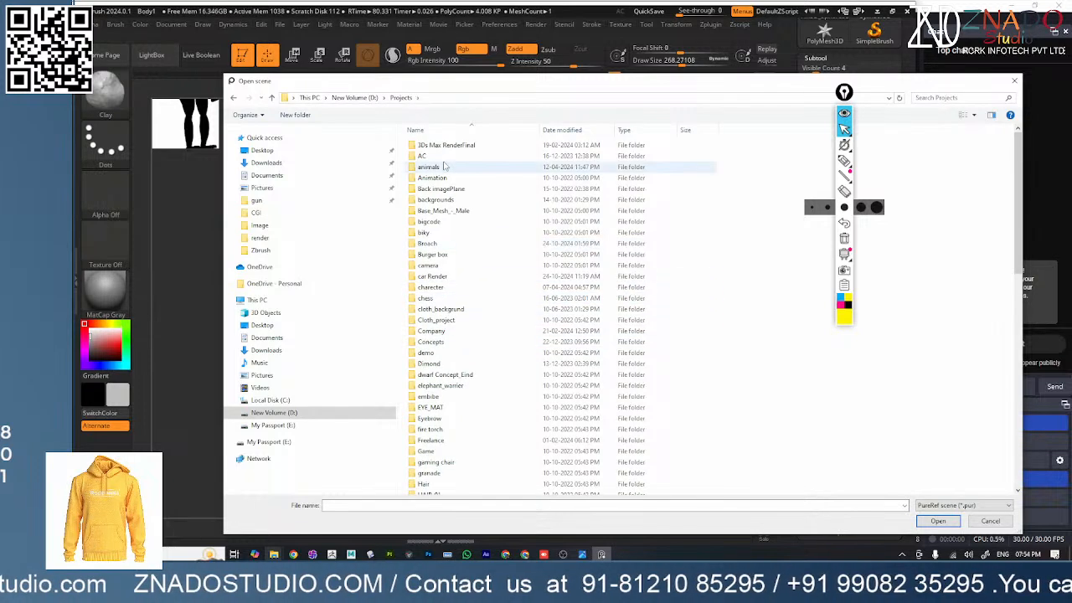
double_click(435, 167)
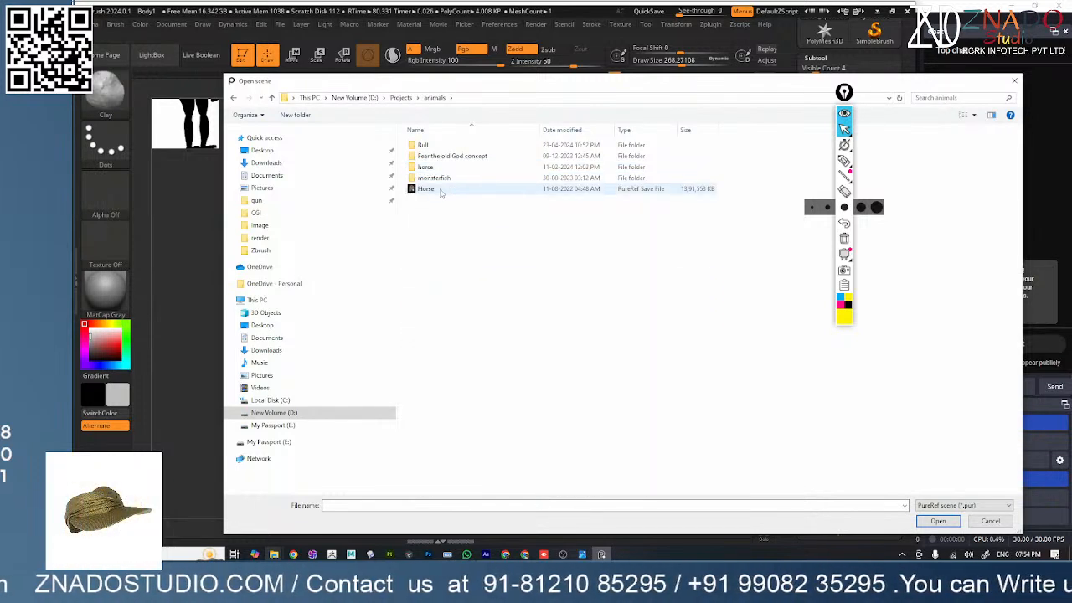
- Check the file extension of the Horse scene file in its properties, and close them
click(427, 190)
right_click(441, 191)
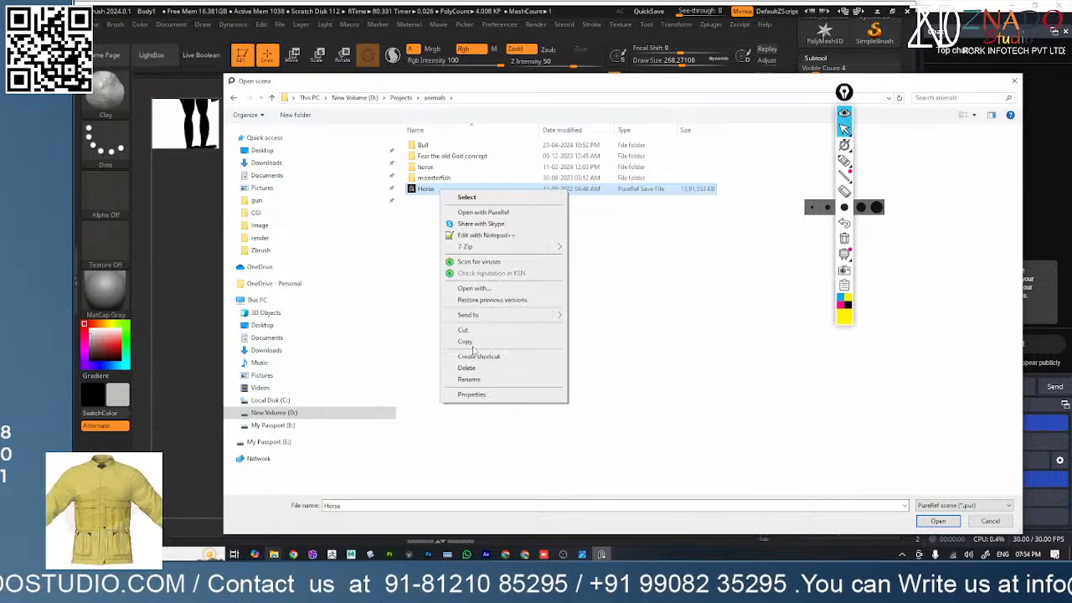
click(471, 394)
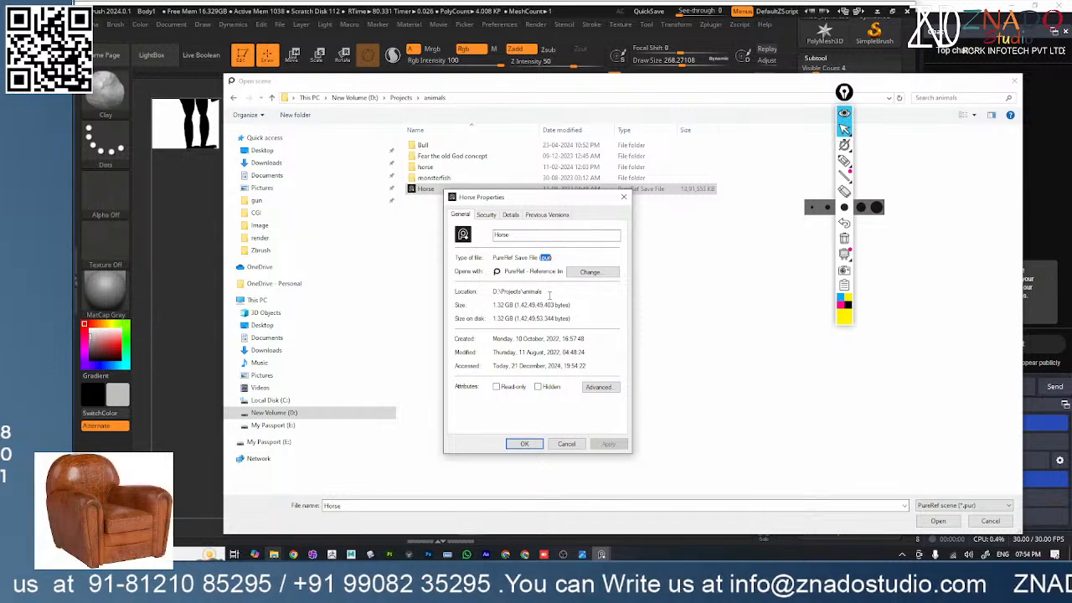
click(621, 200)
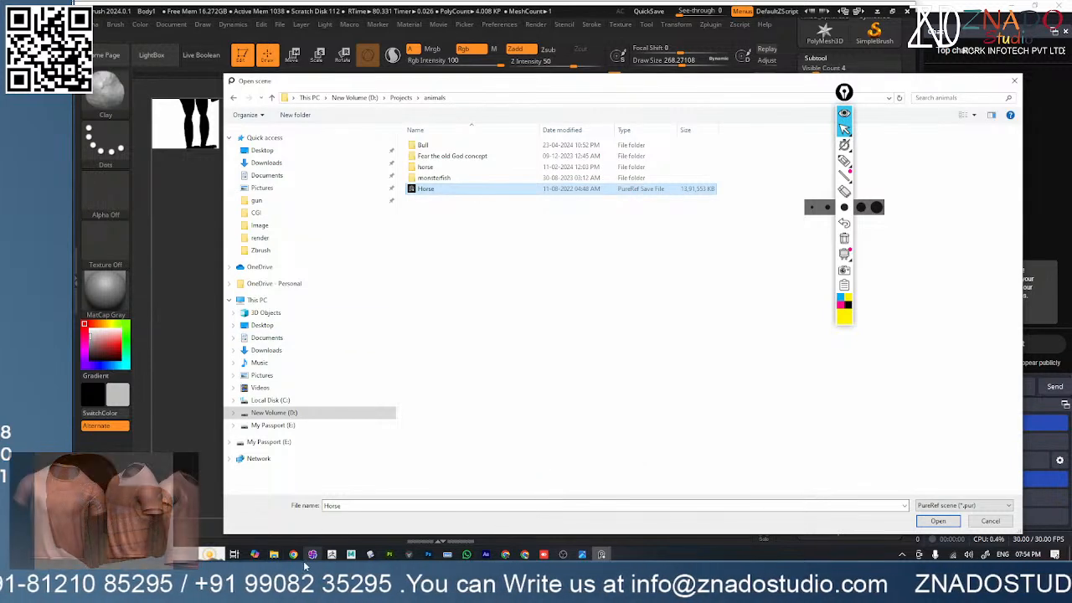
- Switch to File Explorer and search My Passport (E:) for ".pur", followed by a search for "pur"
mouse_move(276, 559)
click(222, 502)
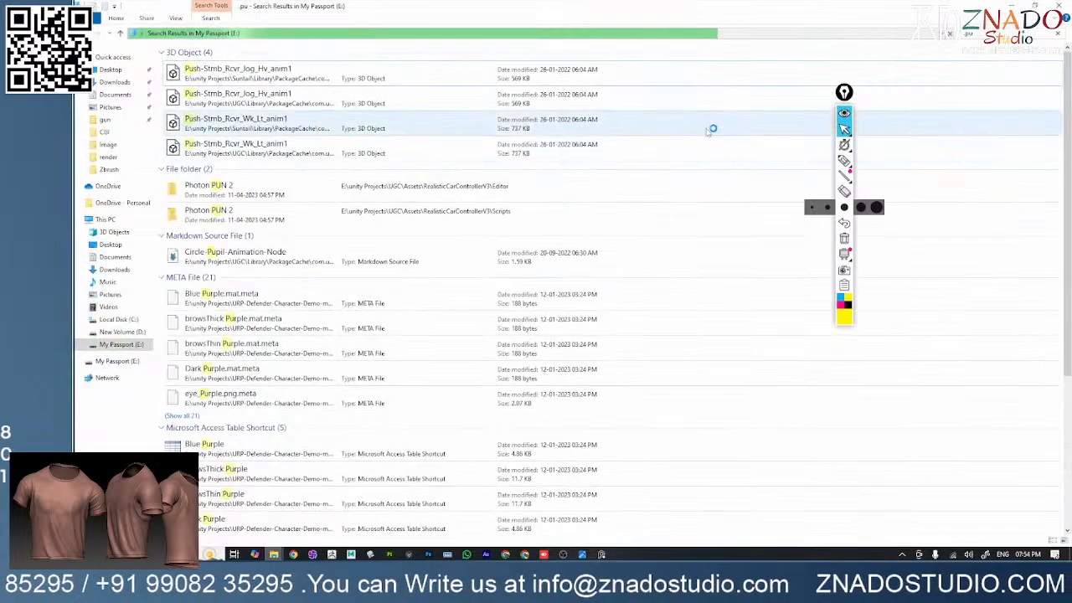
scroll(319, 289, down, 3)
scroll(319, 289, up, 3)
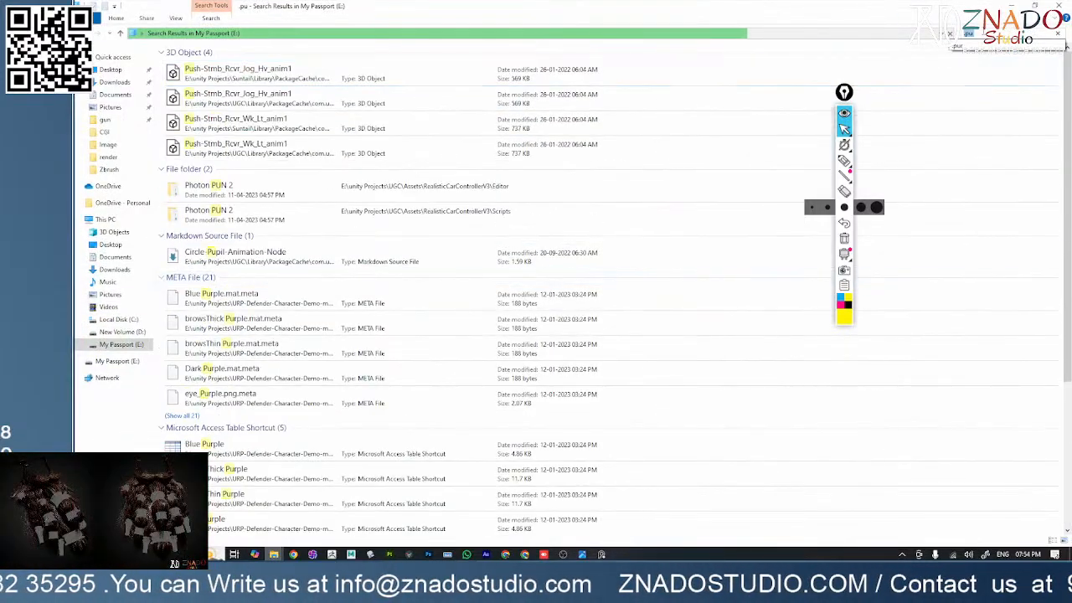
text(r)
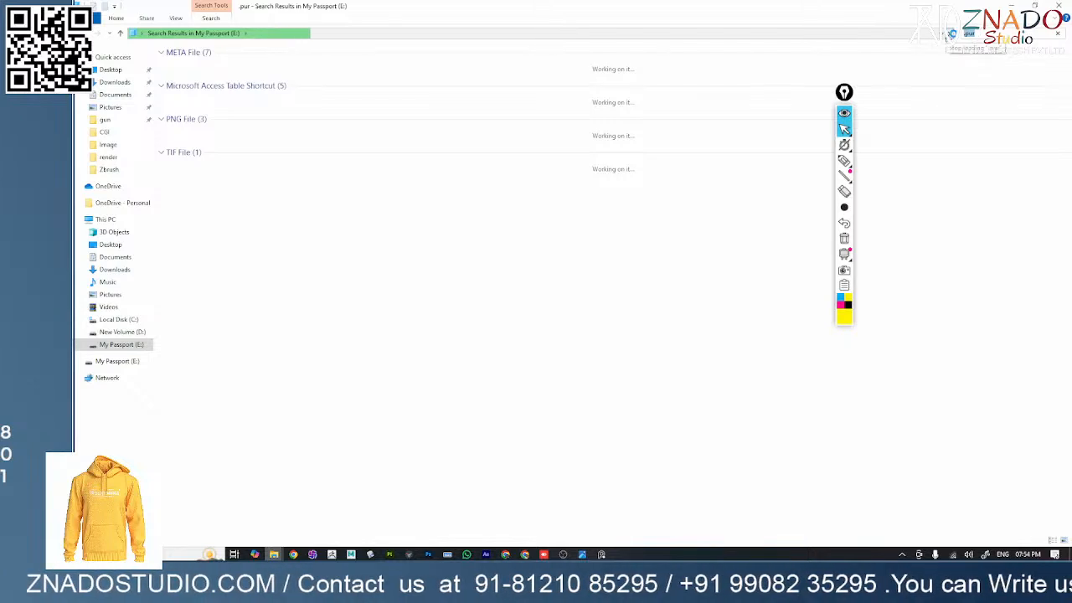
text(pur)
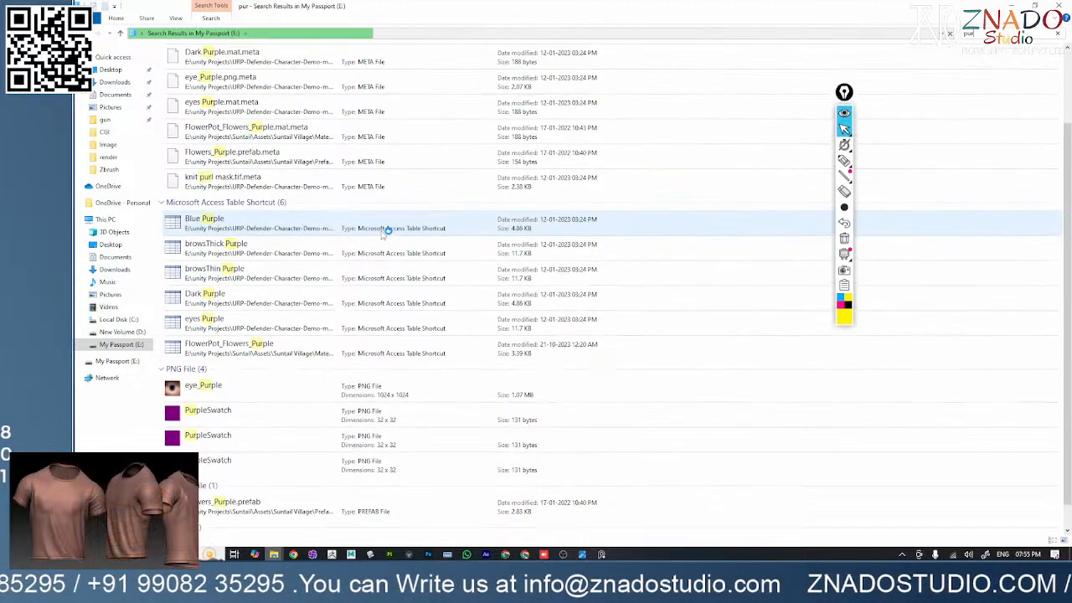
- Search the New Volume (D:) drive for "pur"
click(142, 221)
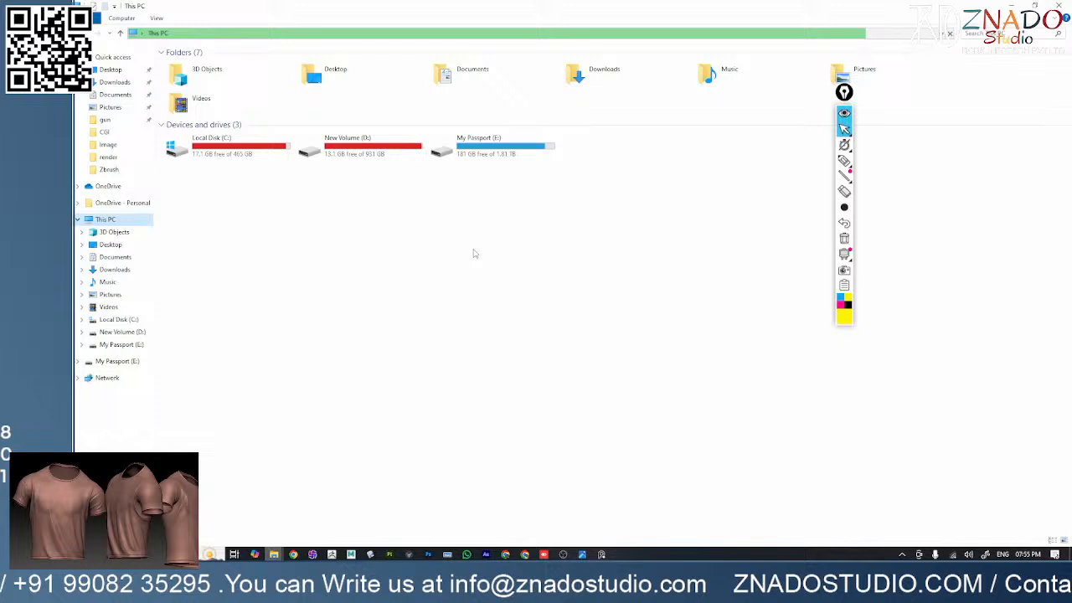
double_click(415, 147)
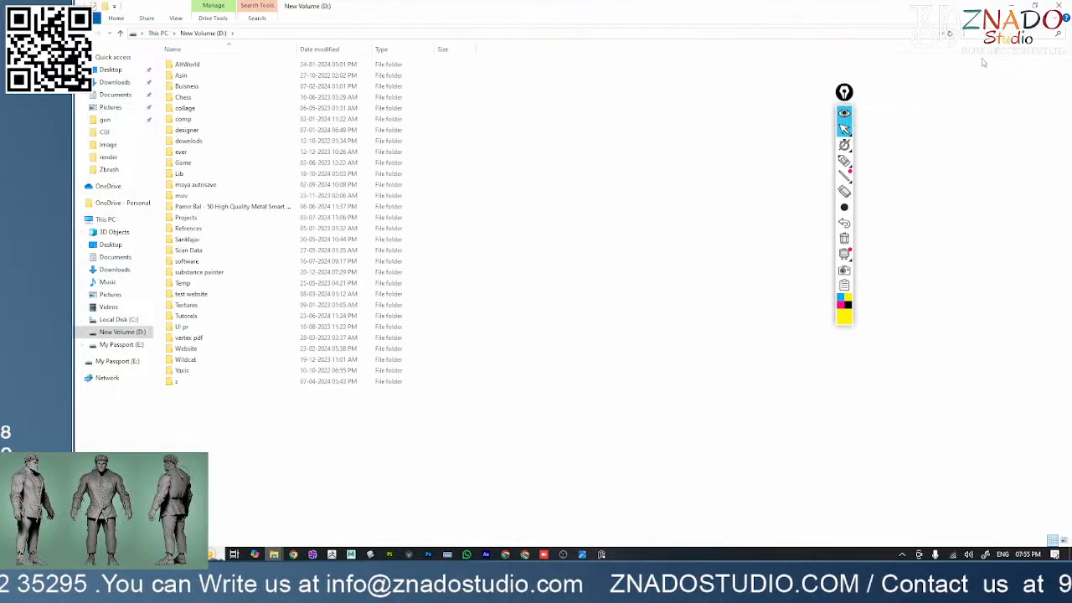
text(pur)
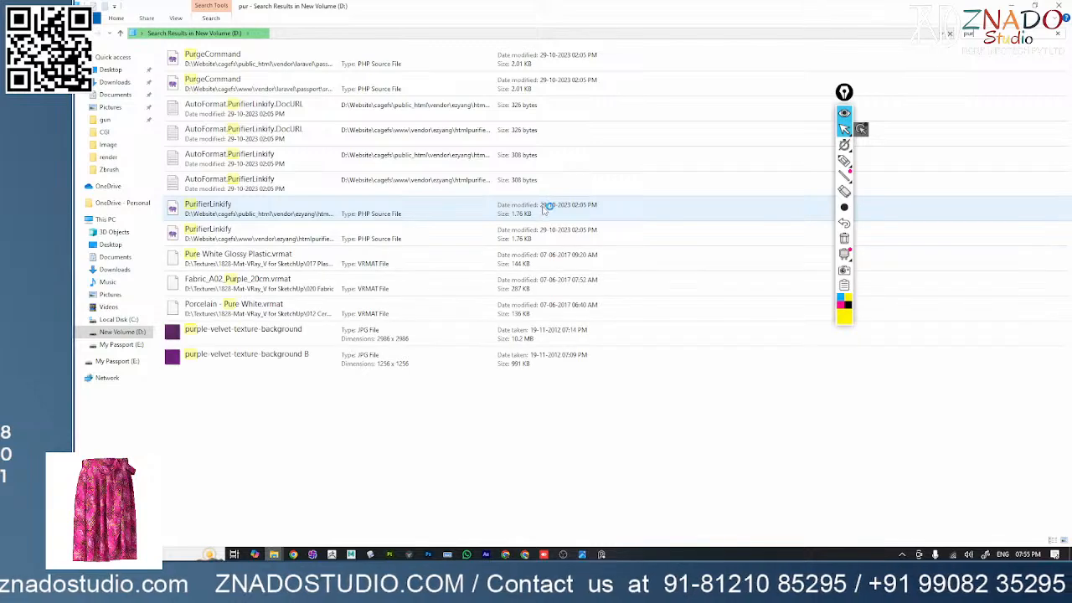
- Group the D: drive search results by type and look through them for PureRef save files
right_click(943, 401)
mouse_move(986, 432)
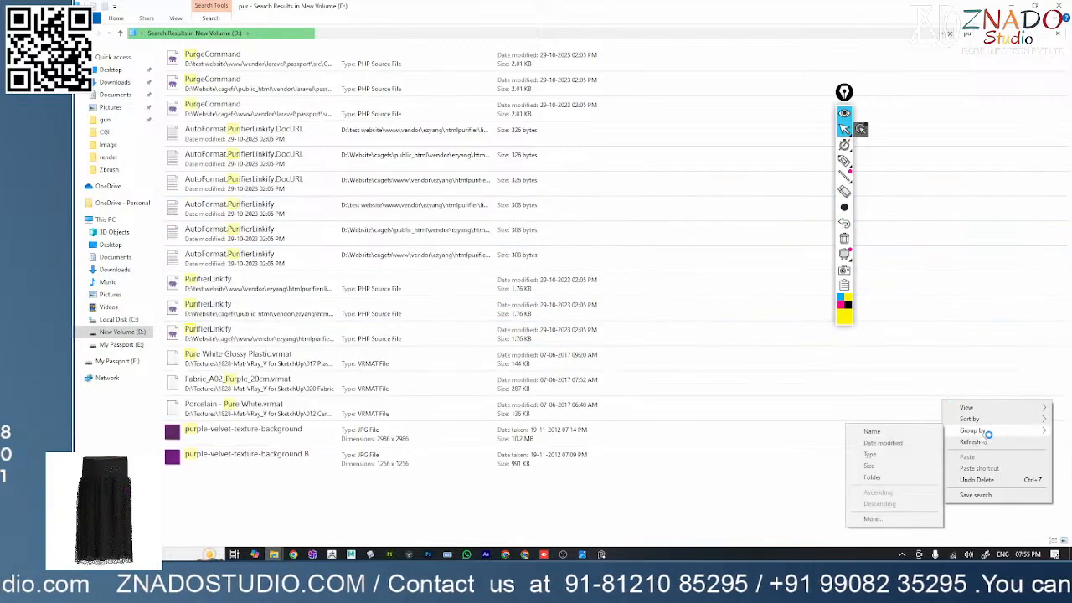
click(903, 456)
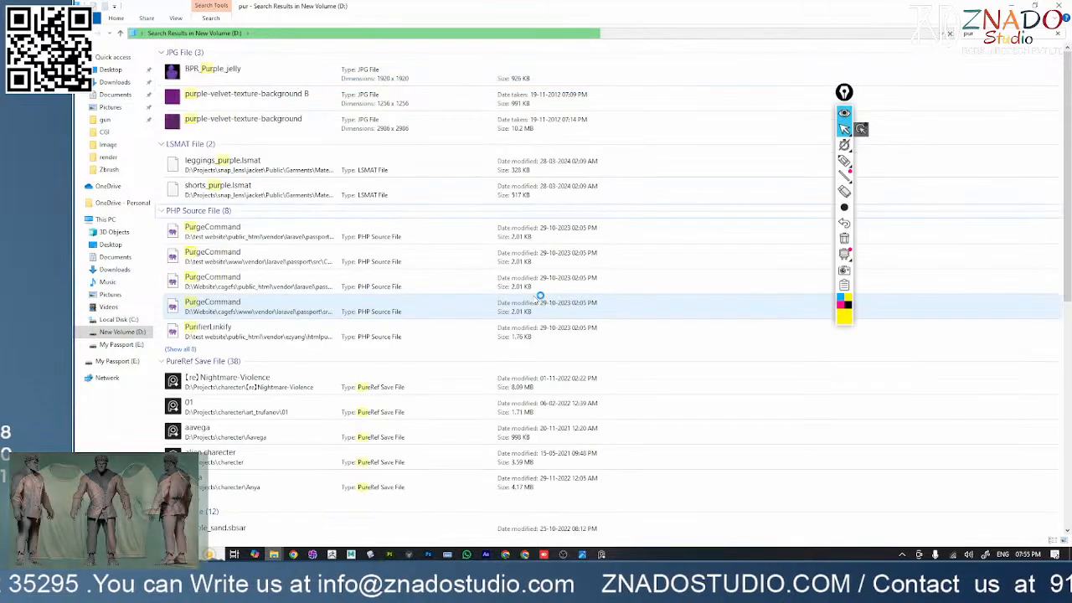
scroll(341, 398, down, 15)
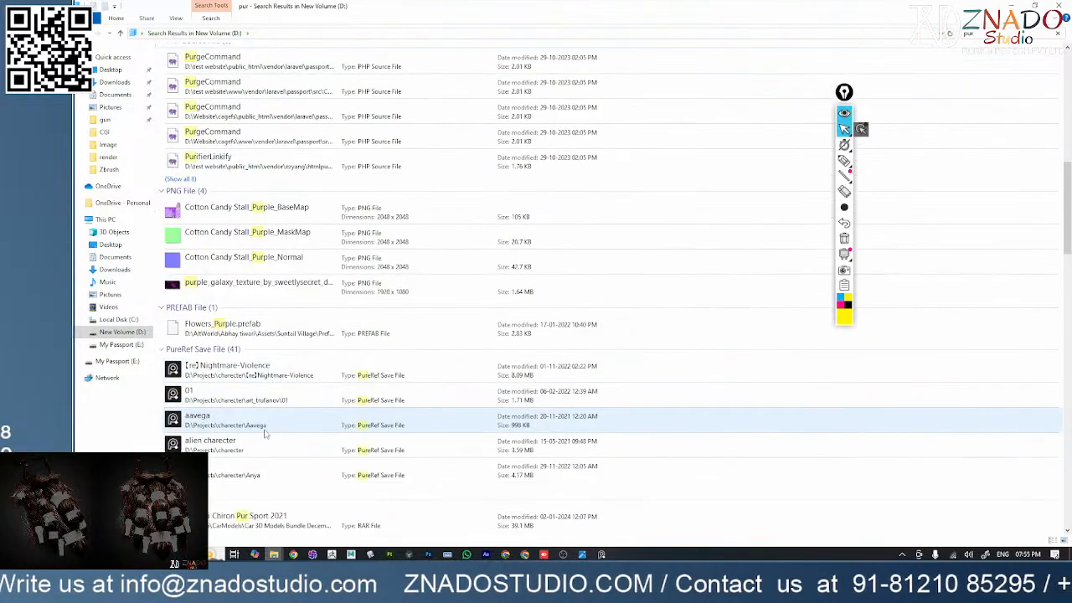
scroll(272, 410, down, 3)
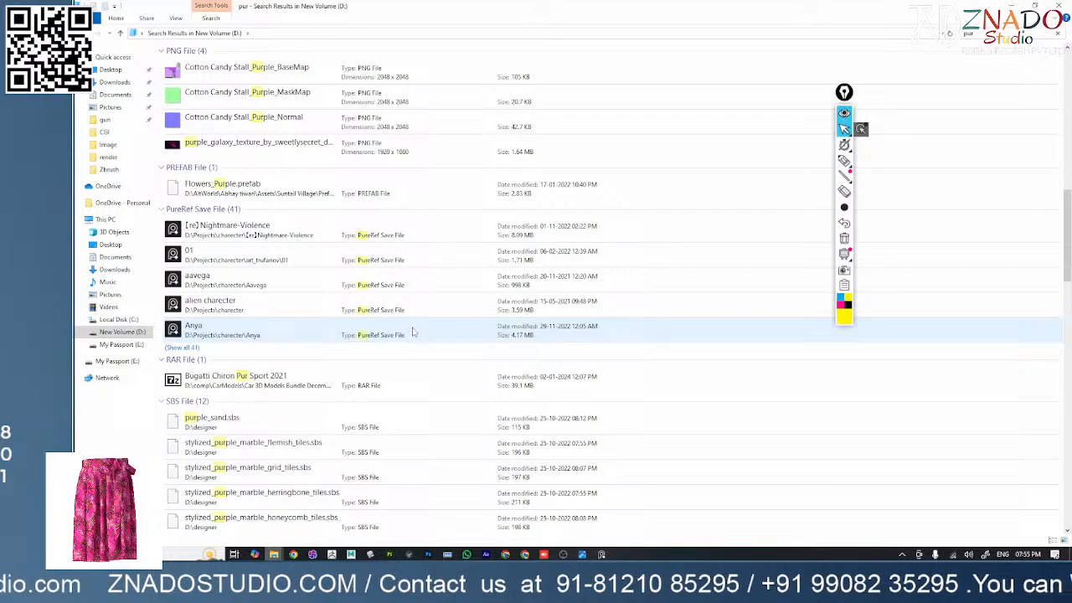
scroll(413, 332, down, 9)
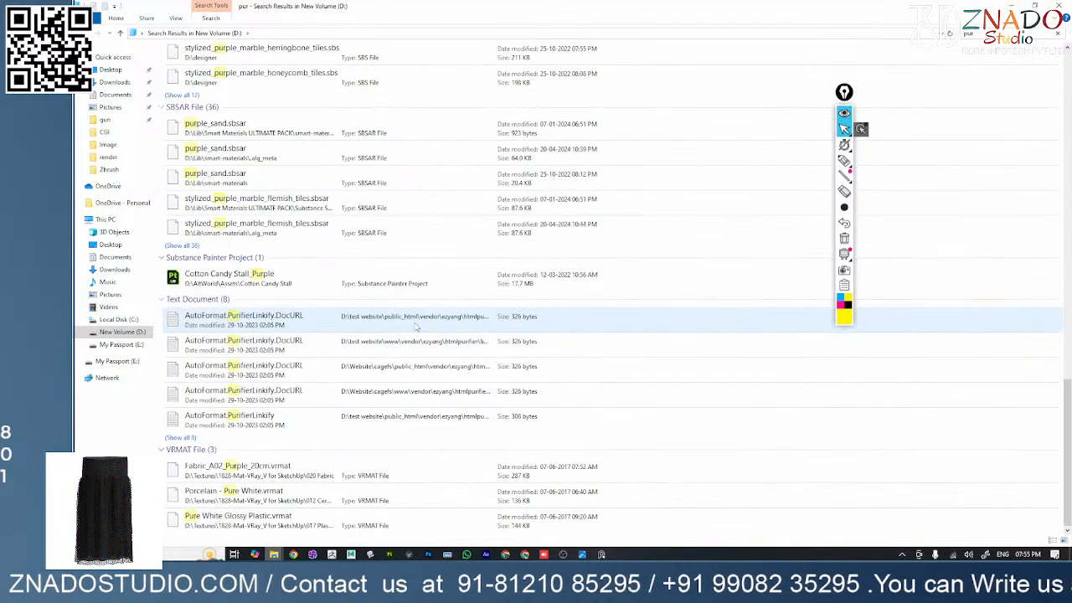
scroll(415, 325, up, 10)
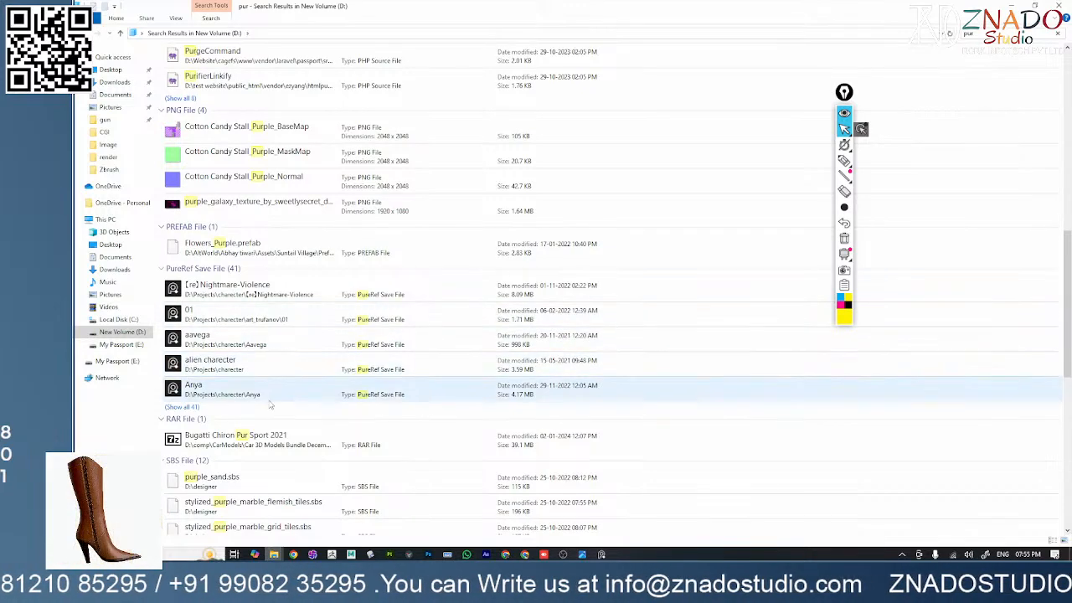
- Search the My Passport (E:) drive again for "pur" and look through the results for PureRef files
click(104, 220)
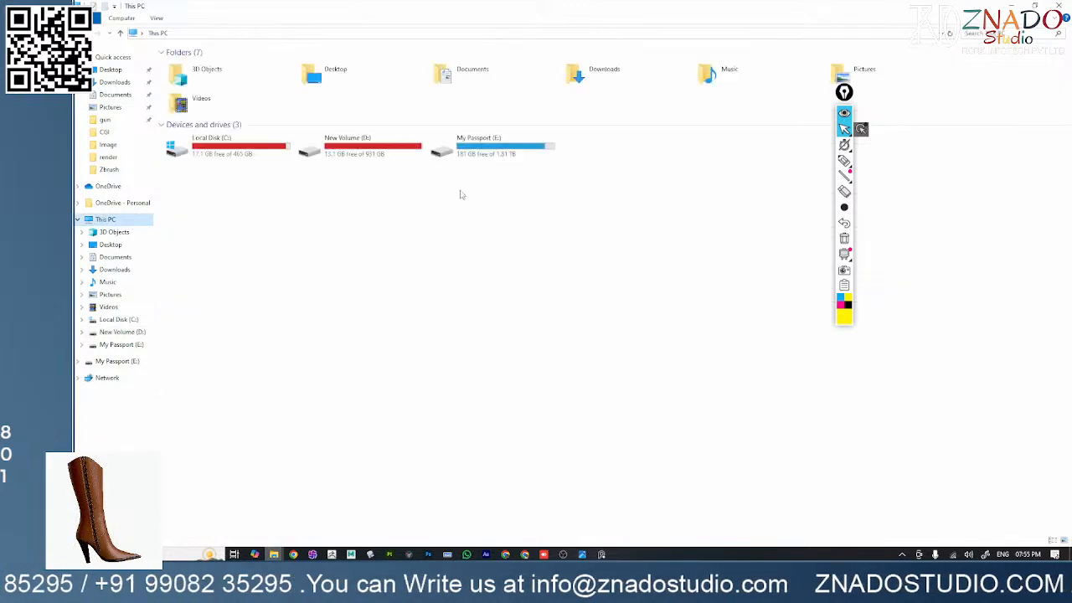
double_click(494, 151)
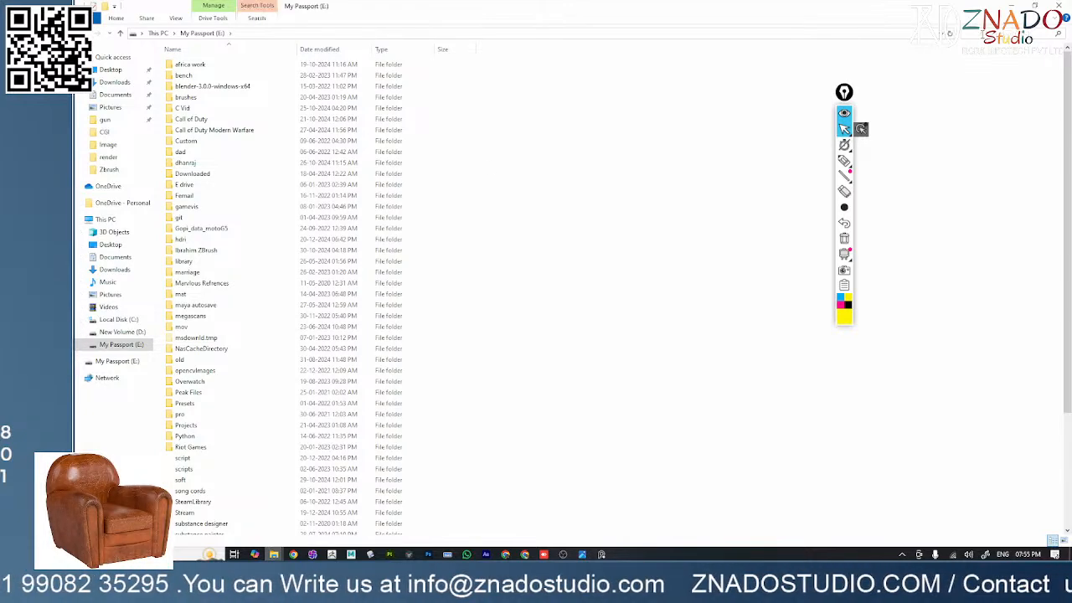
text(pur)
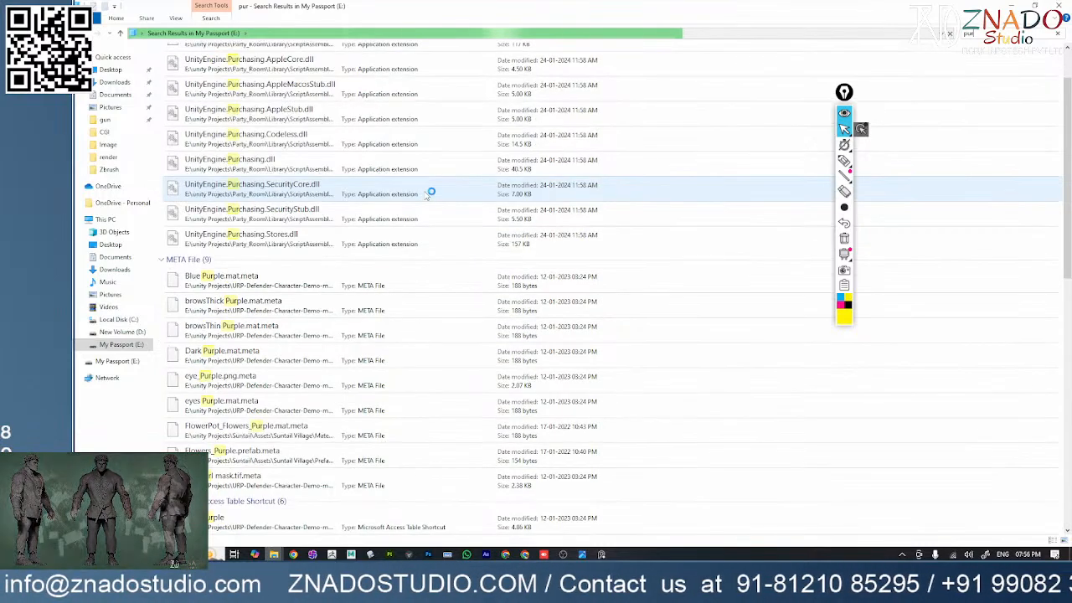
scroll(430, 192, down, 10)
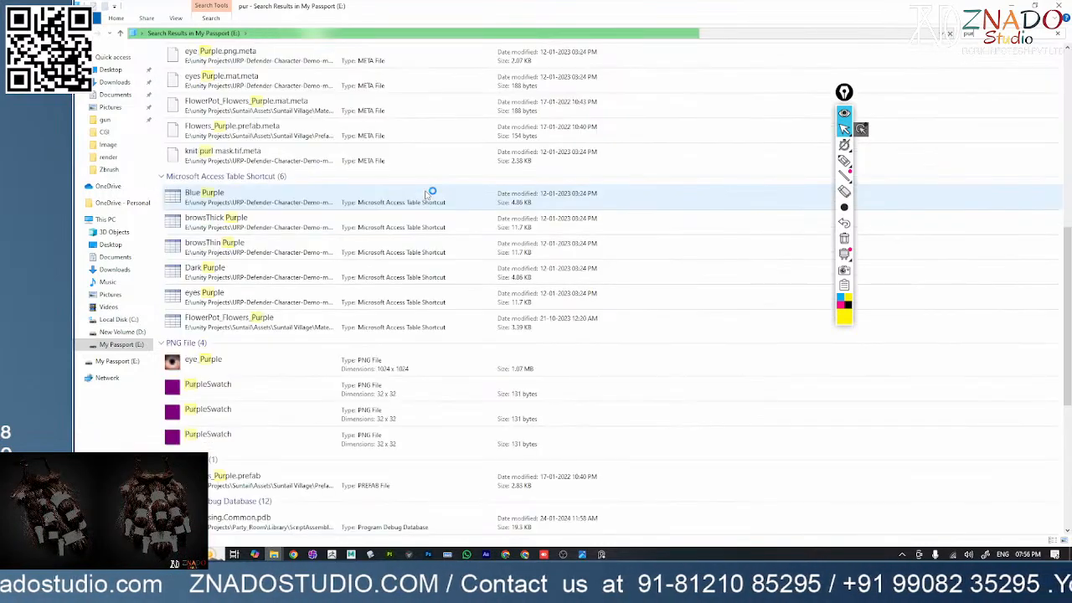
scroll(430, 193, up, 12)
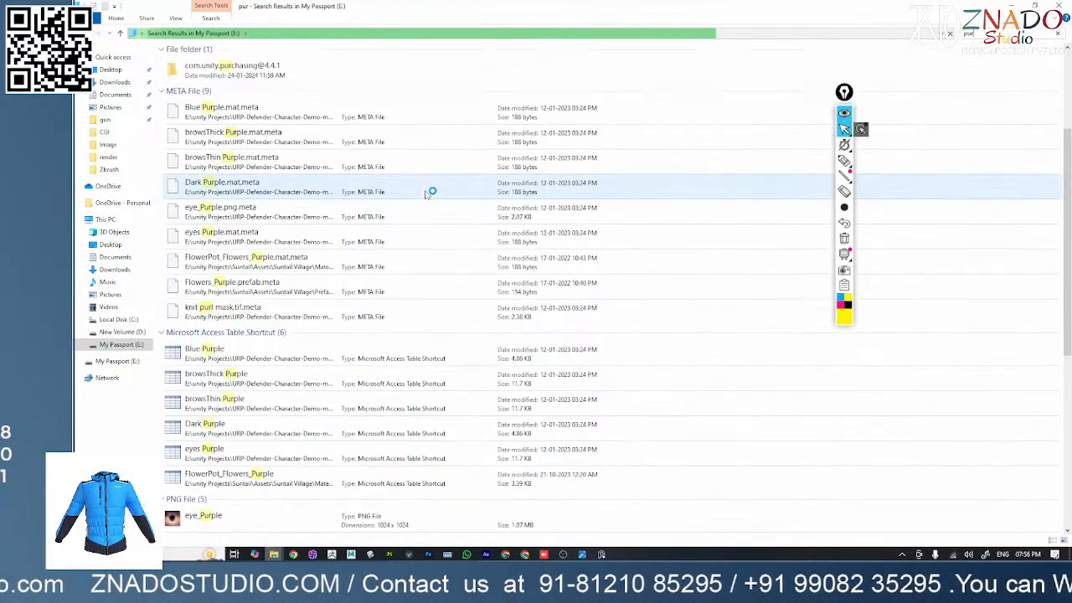
scroll(429, 192, down, 10)
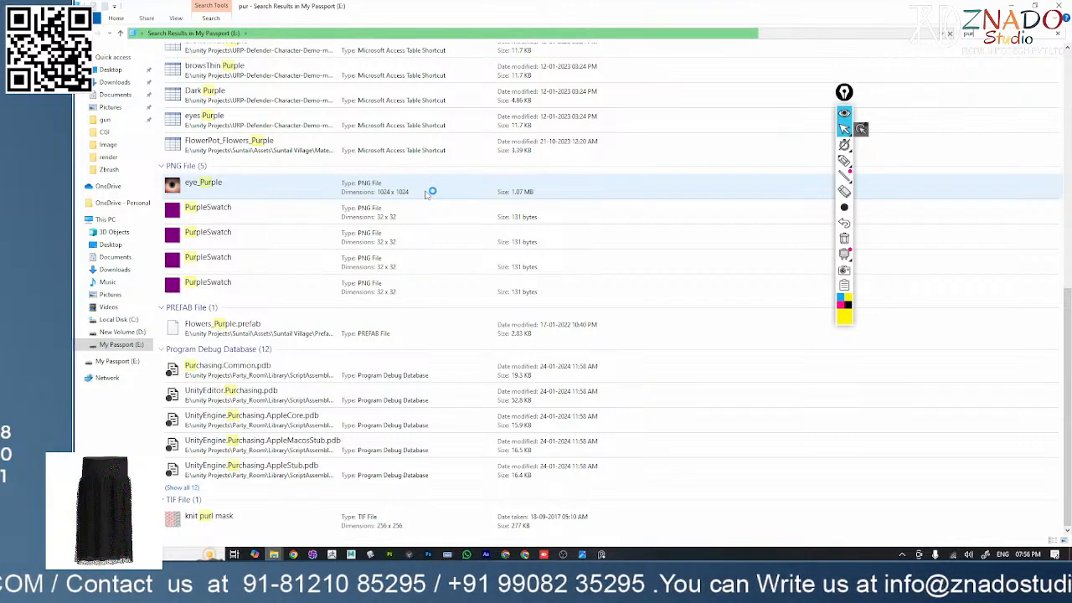
scroll(425, 296, up, 10)
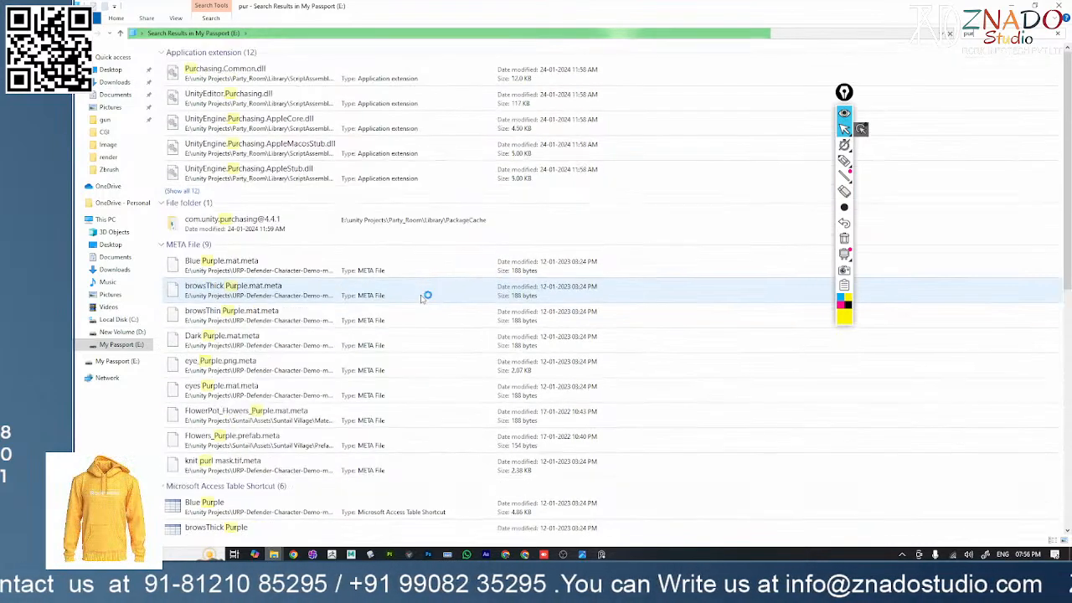
- Look through the "pur" search results on My Passport (E:) for a PureRef save file
scroll(425, 297, down, 6)
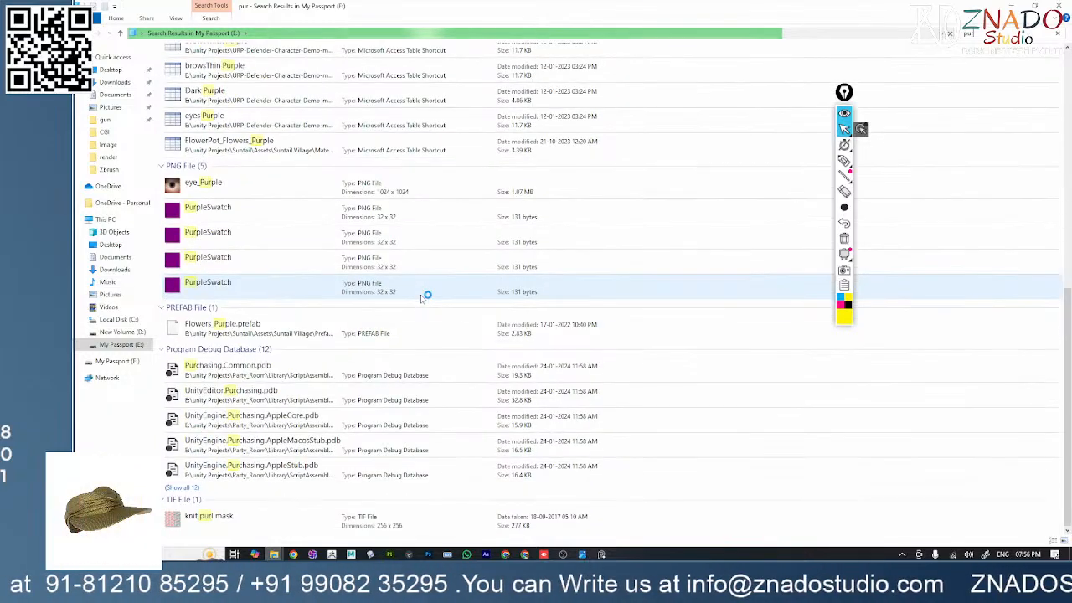
scroll(425, 297, up, 5)
scroll(423, 296, up, 4)
scroll(423, 293, down, 12)
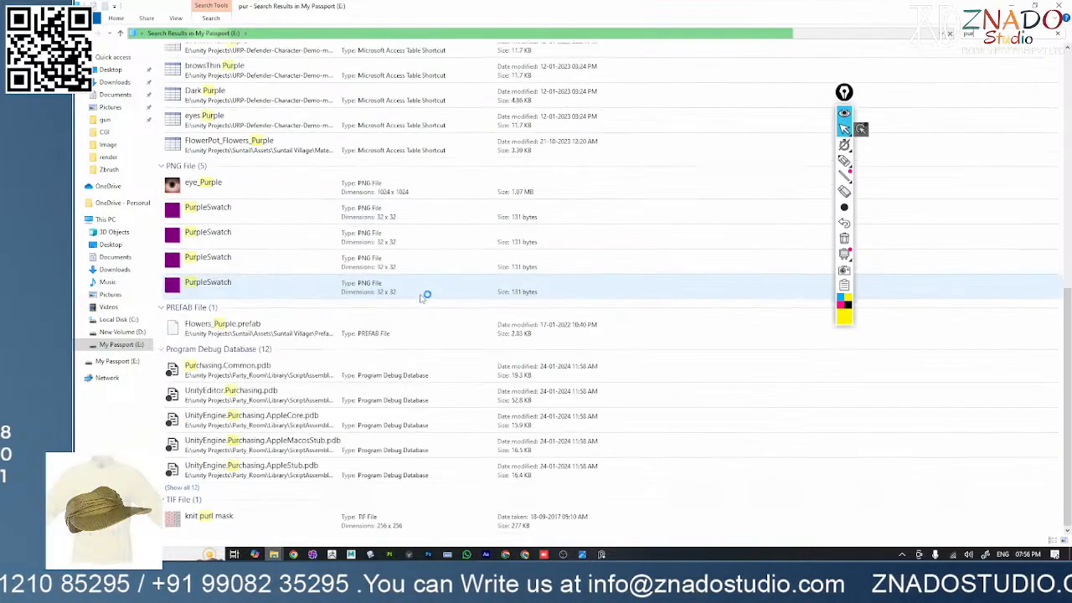
scroll(425, 287, up, 1)
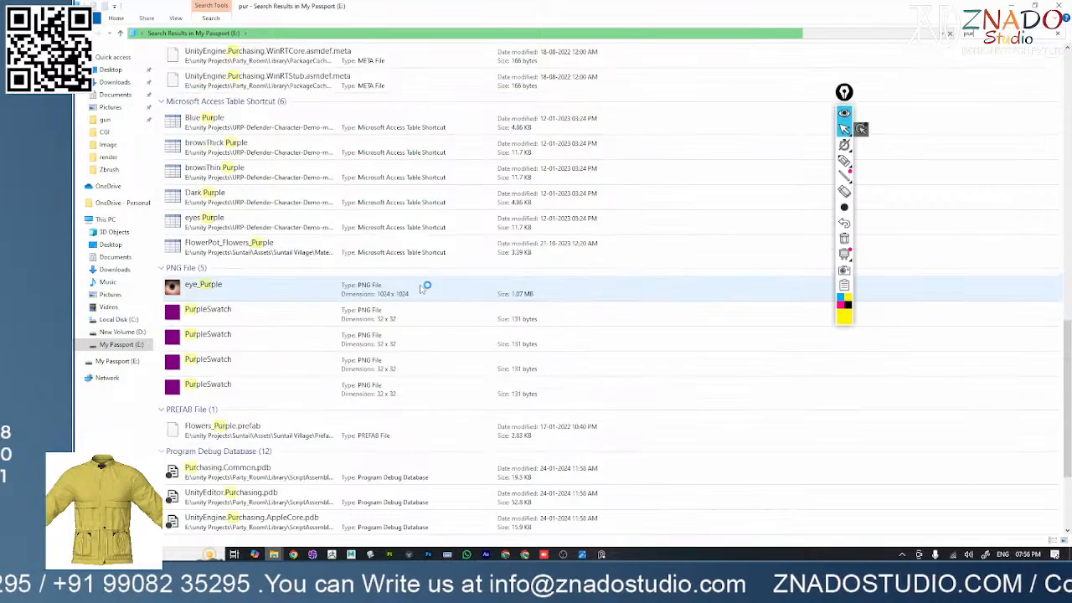
scroll(424, 286, down, 1)
scroll(424, 284, up, 6)
scroll(423, 283, up, 6)
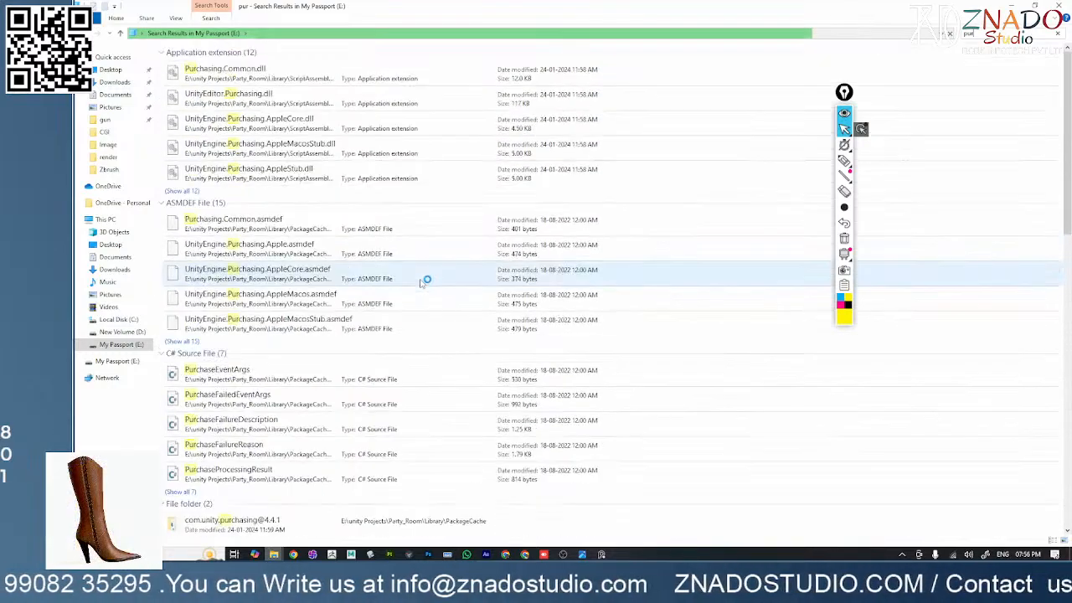
scroll(423, 283, down, 8)
scroll(423, 283, up, 4)
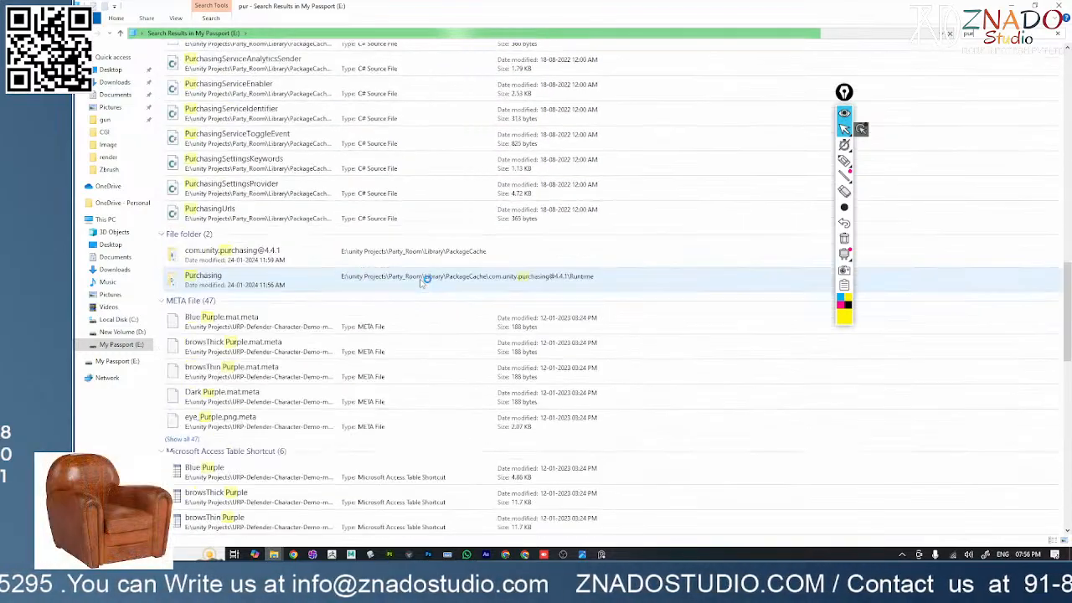
scroll(423, 283, down, 4)
scroll(423, 283, down, 3)
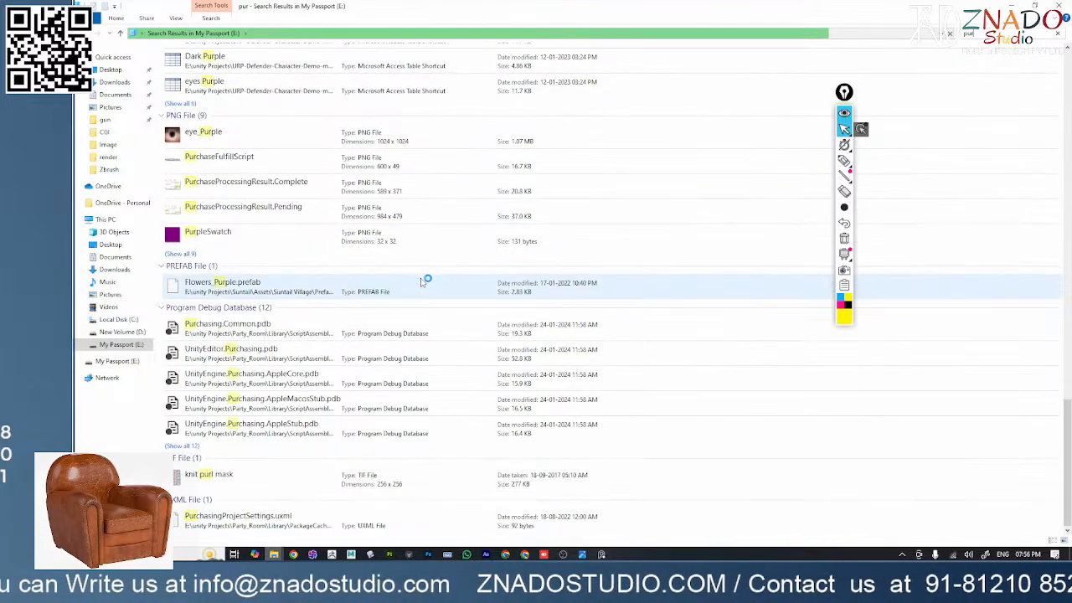
scroll(423, 283, down, 8)
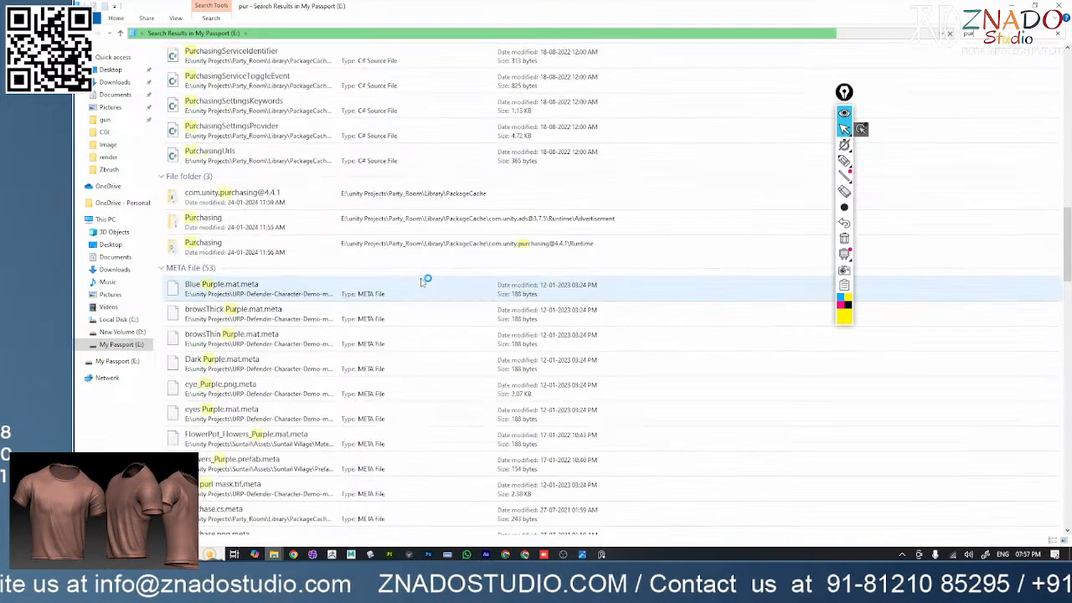
scroll(423, 283, down, 15)
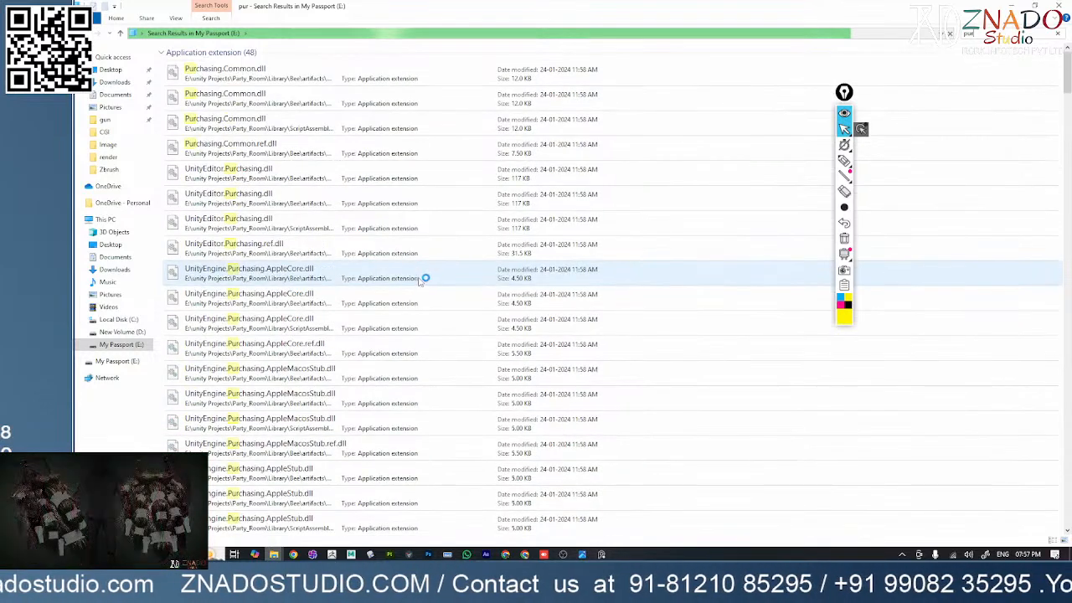
- Collapse the Application extension, ASMDEF, C# Source, File folder, META, Microsoft Access Table Shortcut and MVFRM groups in the search results
click(164, 55)
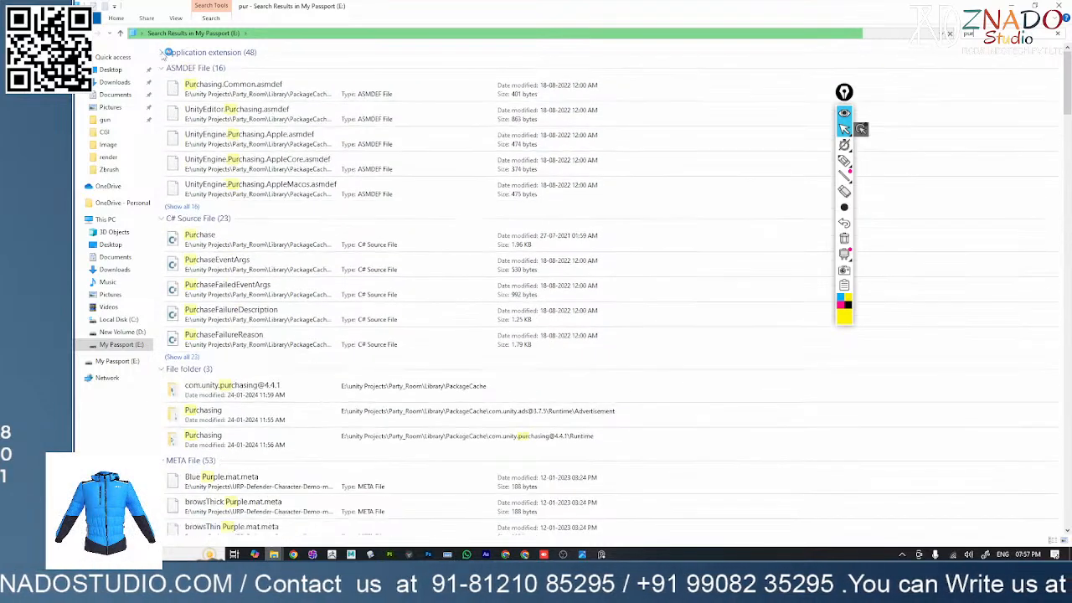
double_click(164, 68)
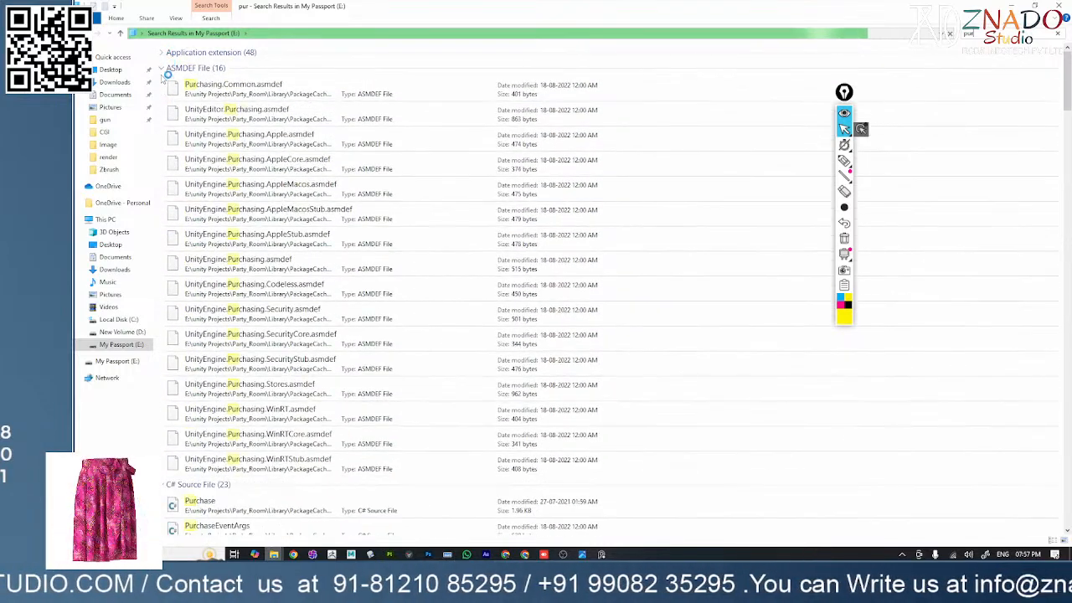
click(164, 67)
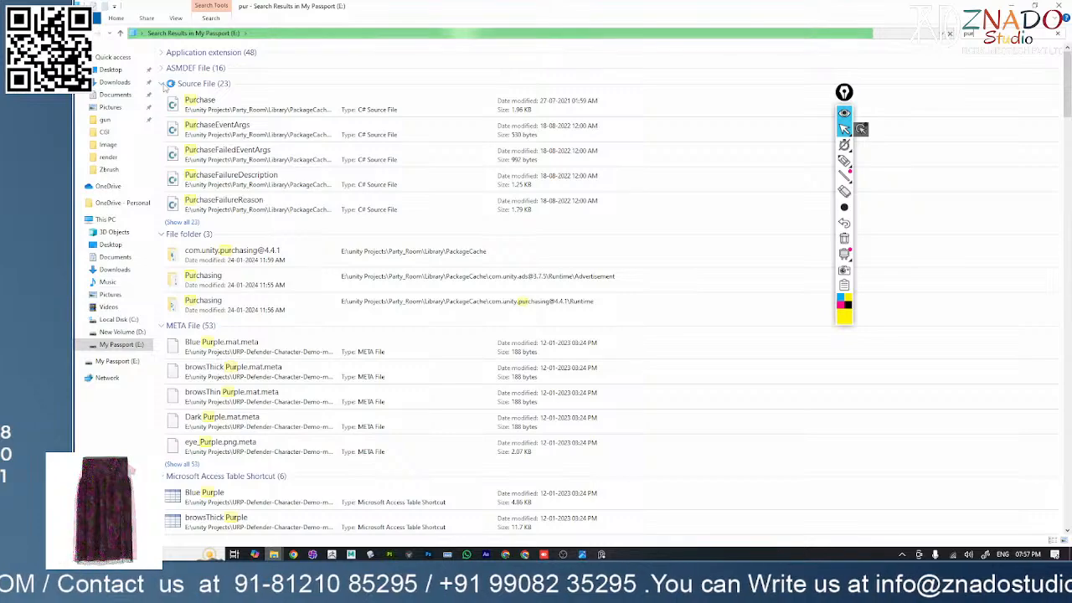
click(164, 84)
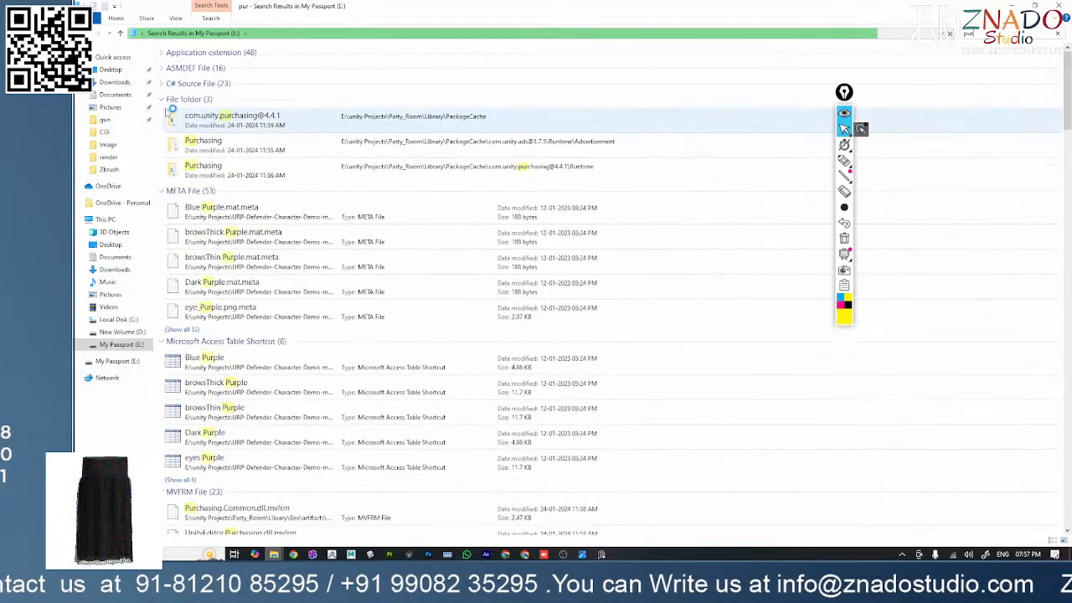
click(164, 99)
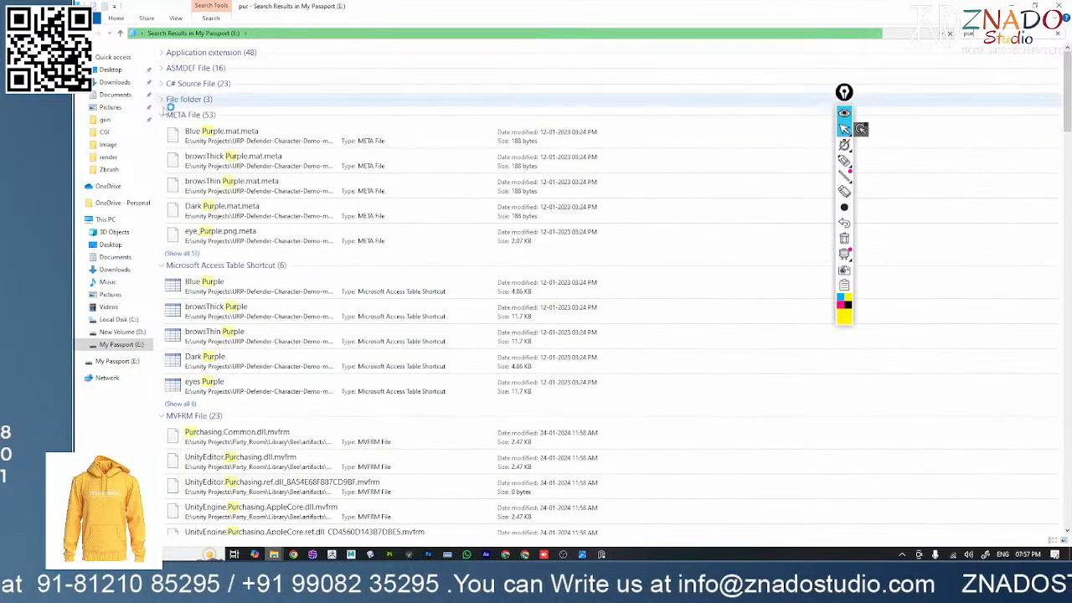
click(164, 118)
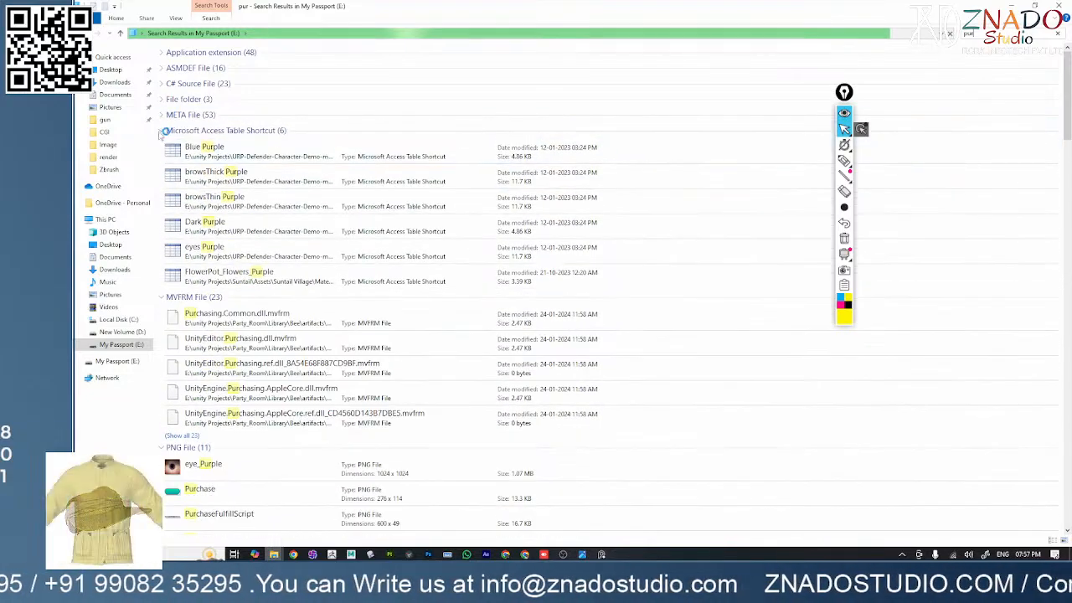
click(165, 130)
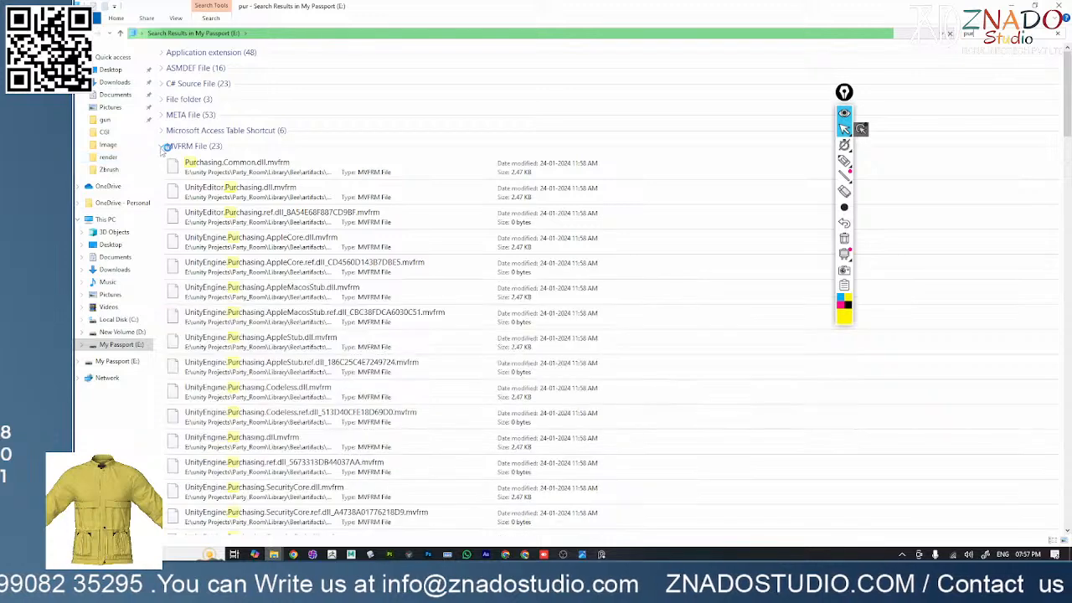
click(164, 146)
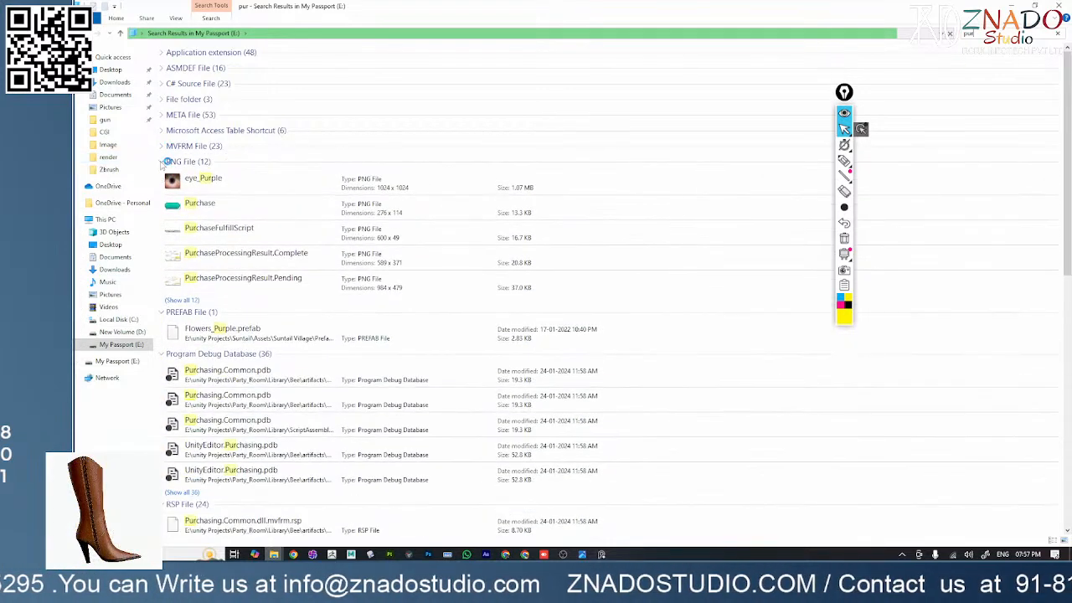
- Collapse the PNG, PREFAB, Program Debug Database, RSP and Text Document groups in the search results
click(164, 162)
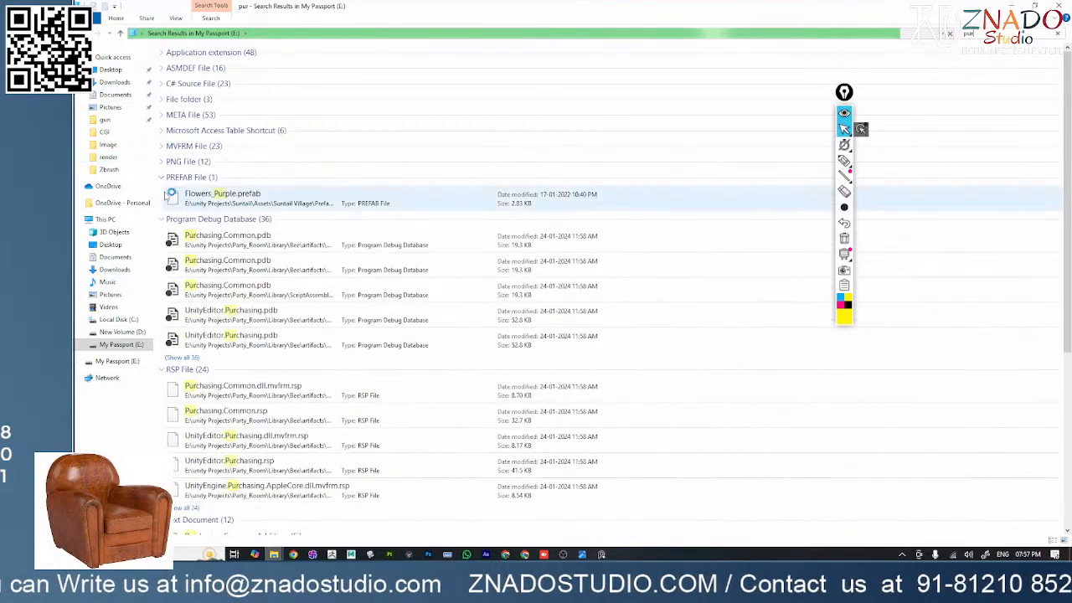
click(162, 176)
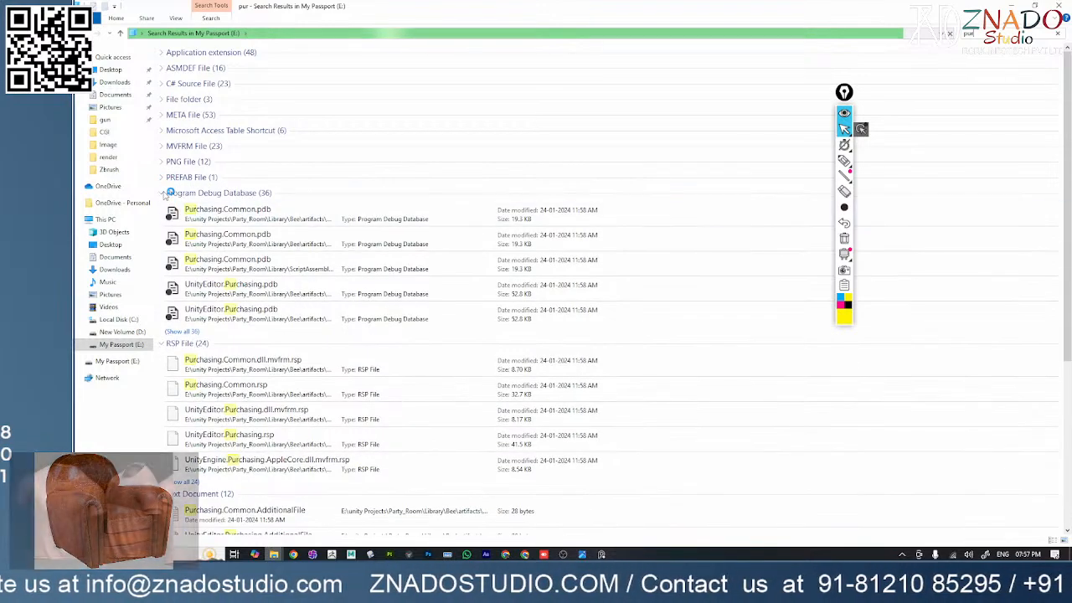
click(164, 193)
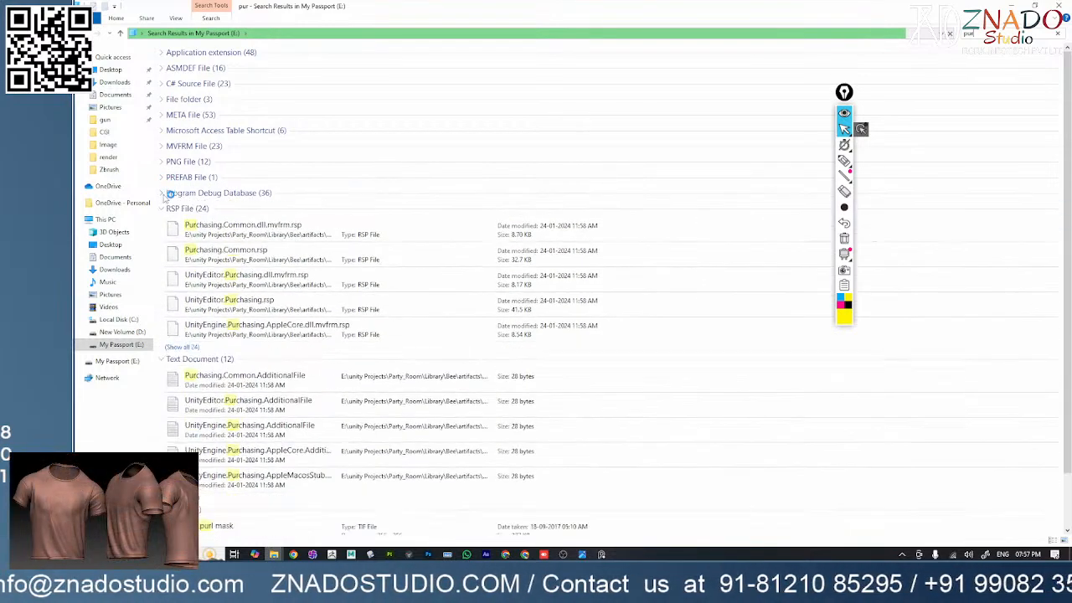
click(161, 208)
click(162, 208)
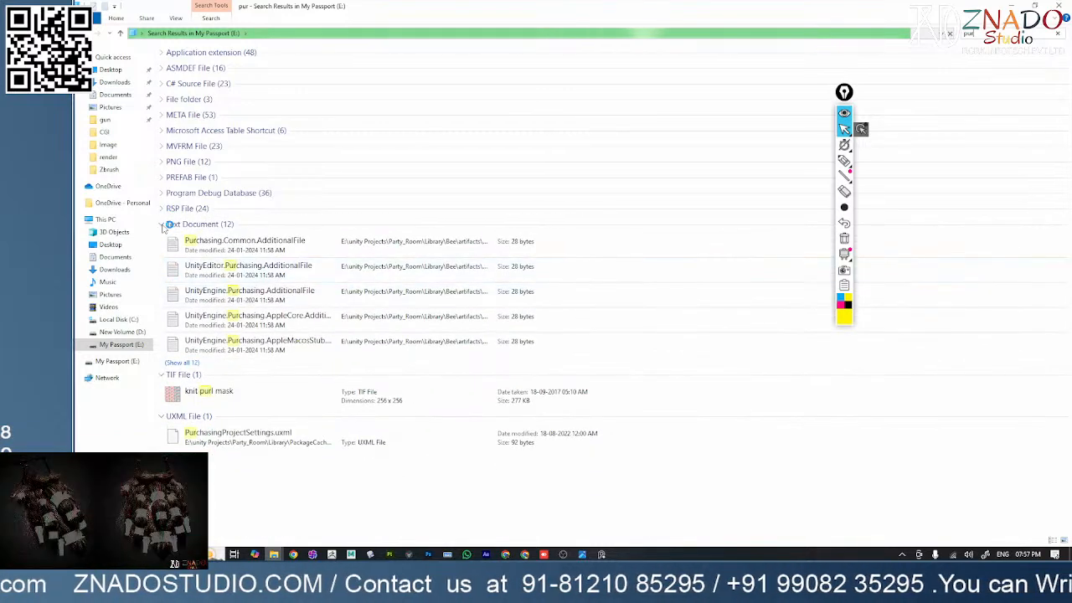
click(164, 225)
click(164, 224)
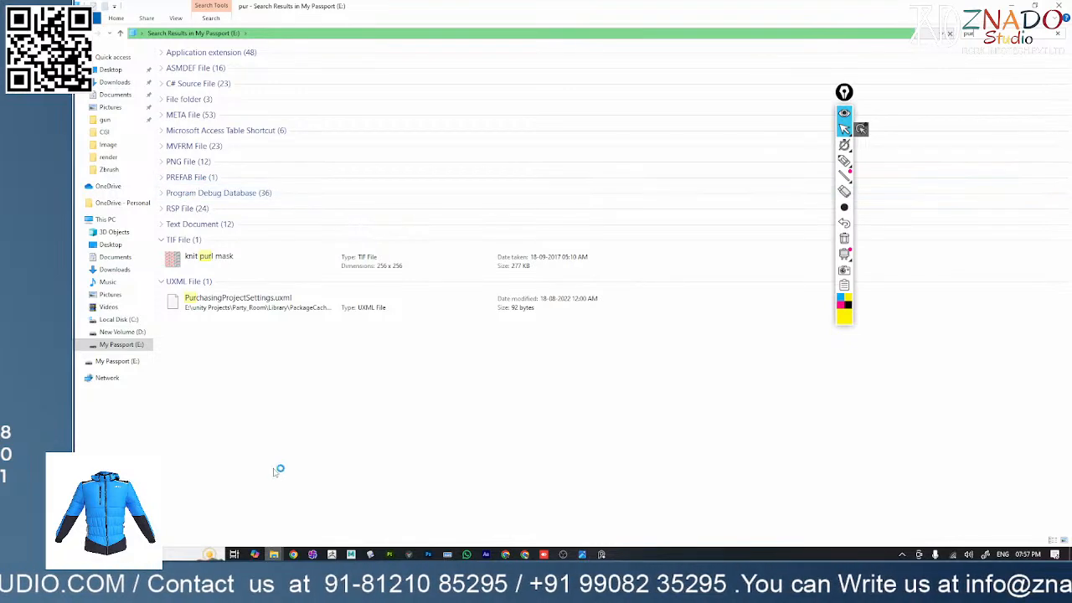
- Switch to OBS Studio to view the live stream's preview and audio controls
mouse_move(509, 556)
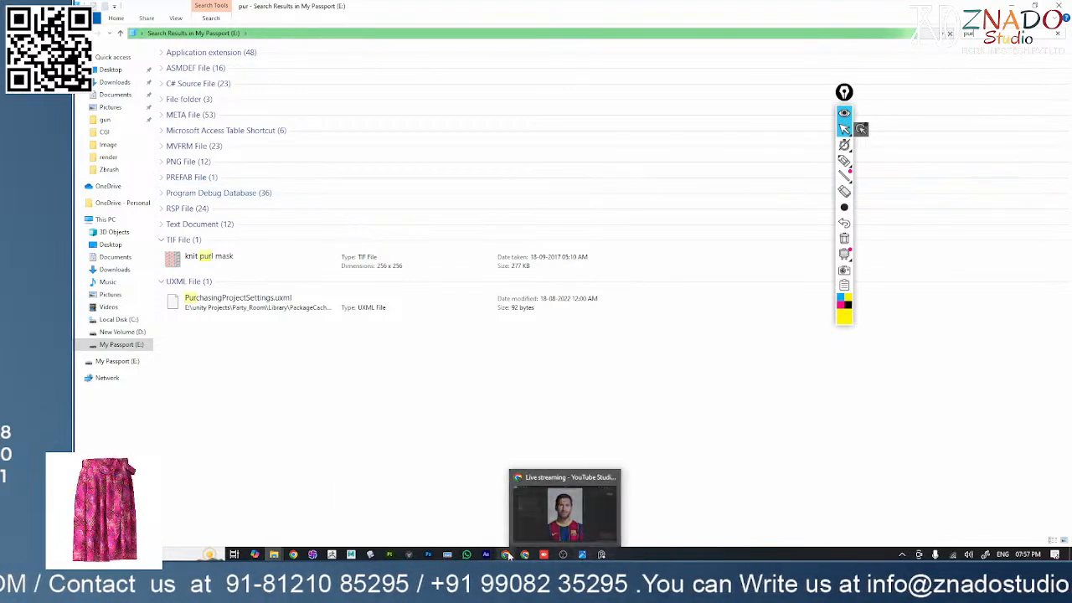
click(515, 536)
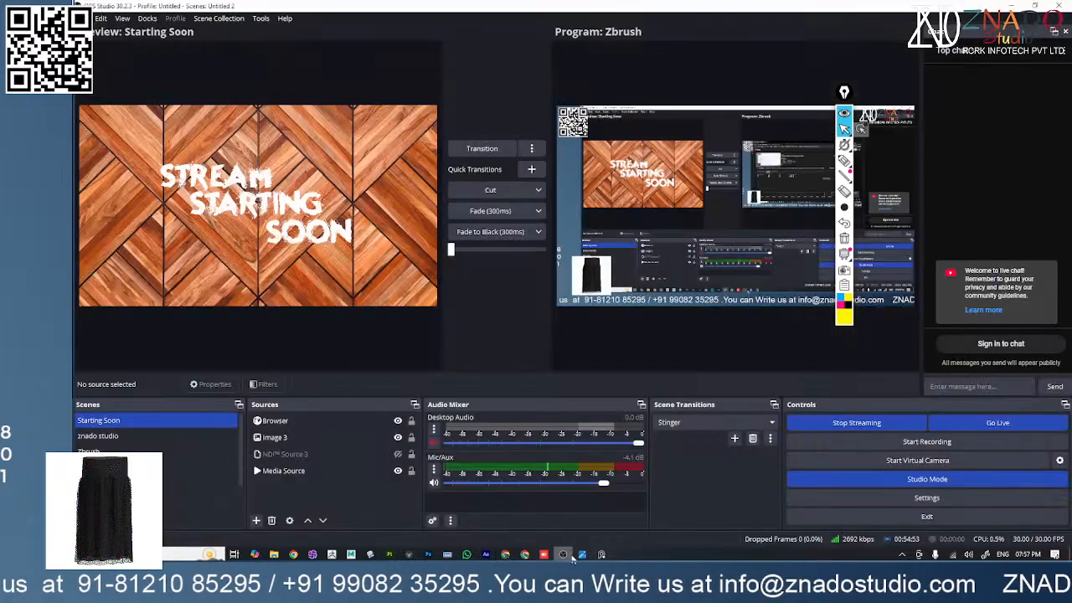
click(563, 555)
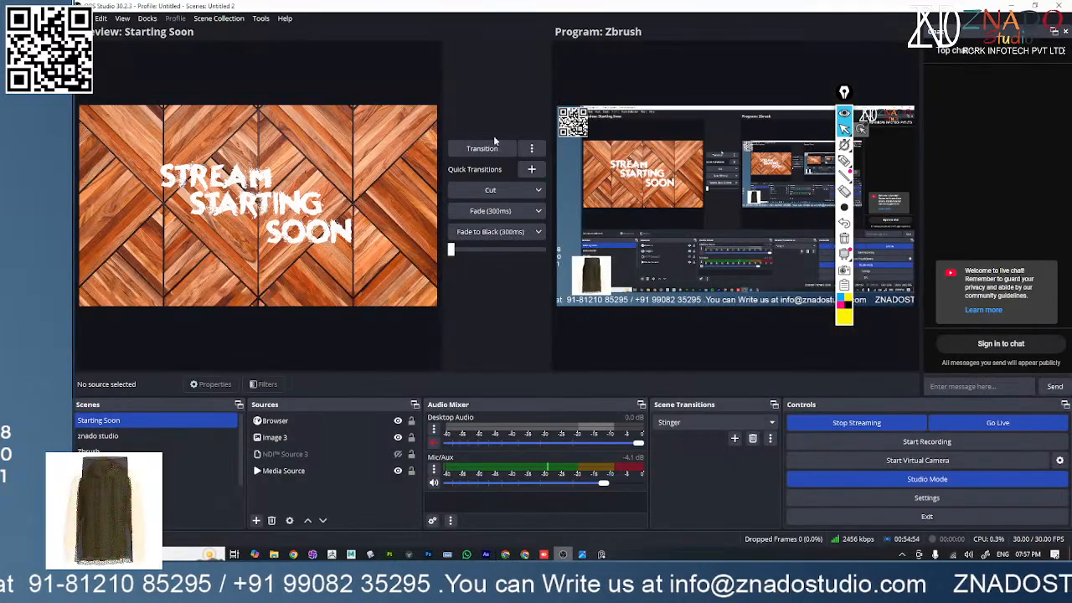
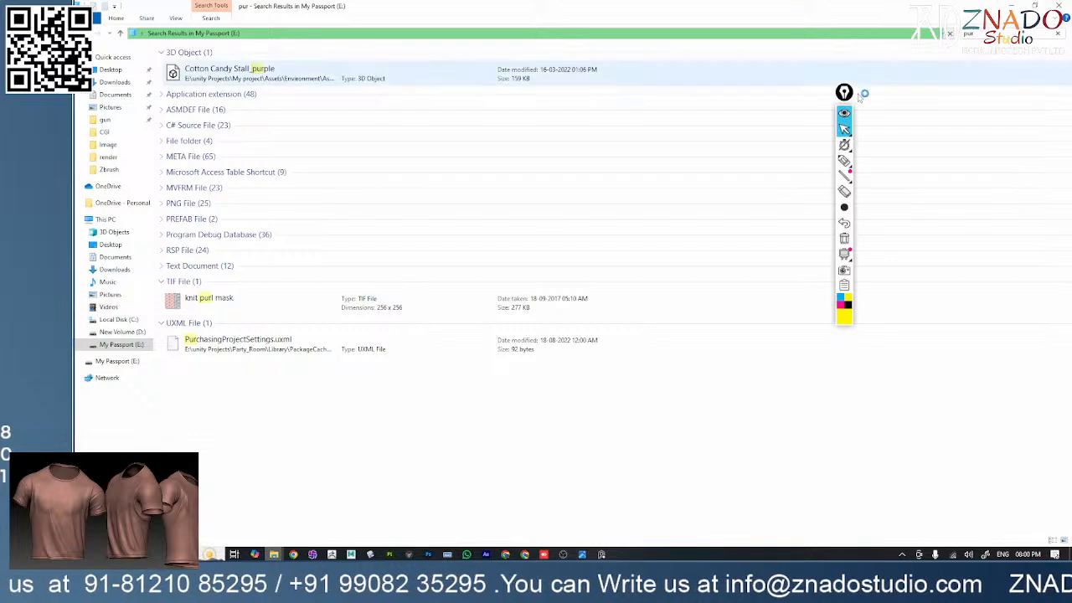
- Collapse the 3D Object, TIF File and UXML File groups in the My Passport (E:) search results
click(161, 52)
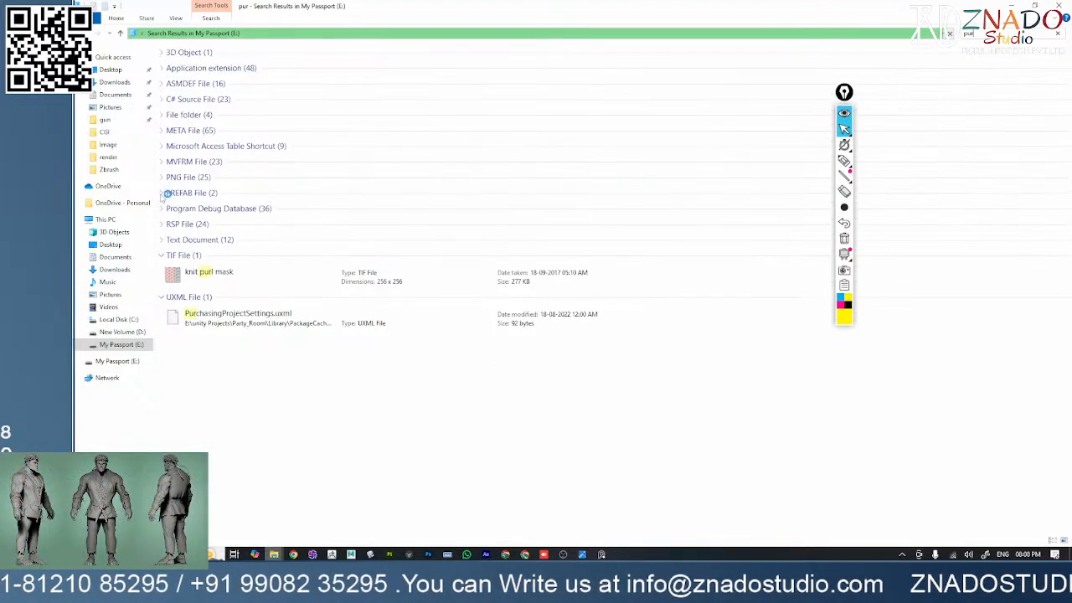
click(162, 256)
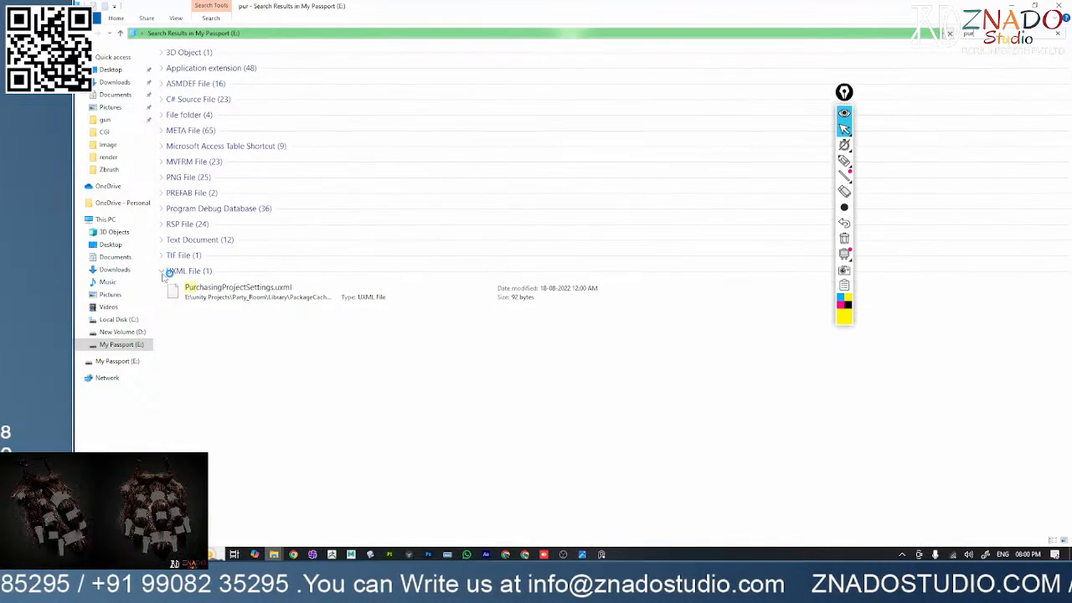
click(161, 271)
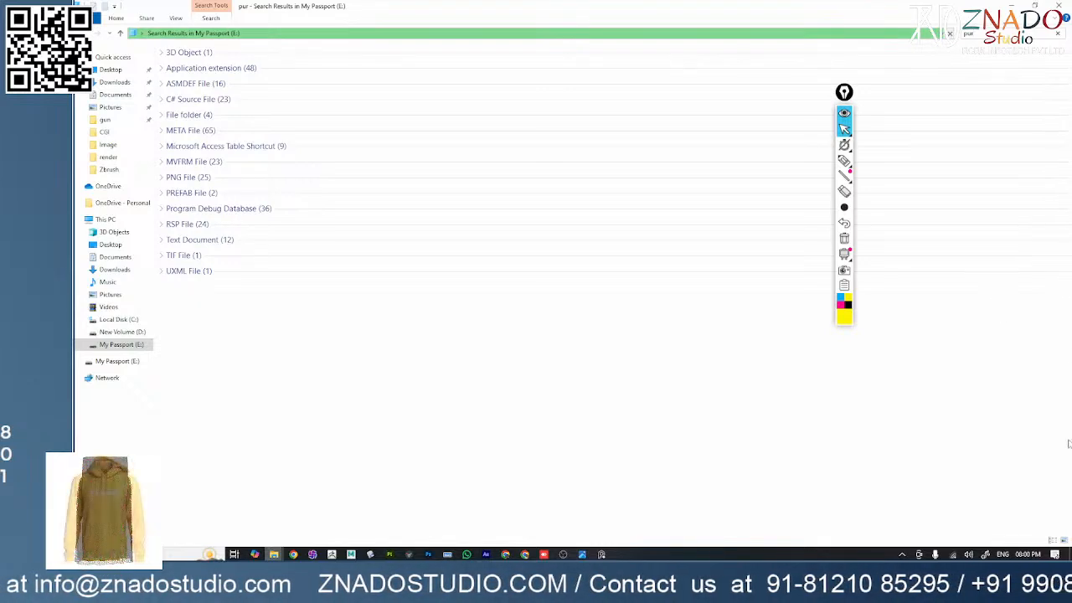
- Switch to OBS Studio, unmute the Mic/Aux audio source and minimize the OBS window
click(563, 553)
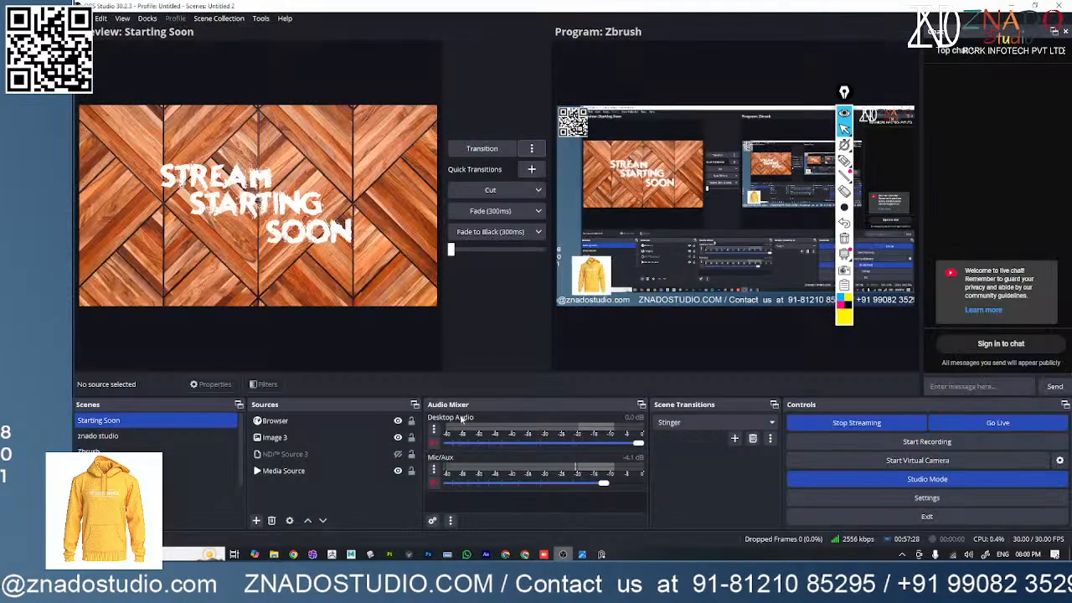
click(433, 483)
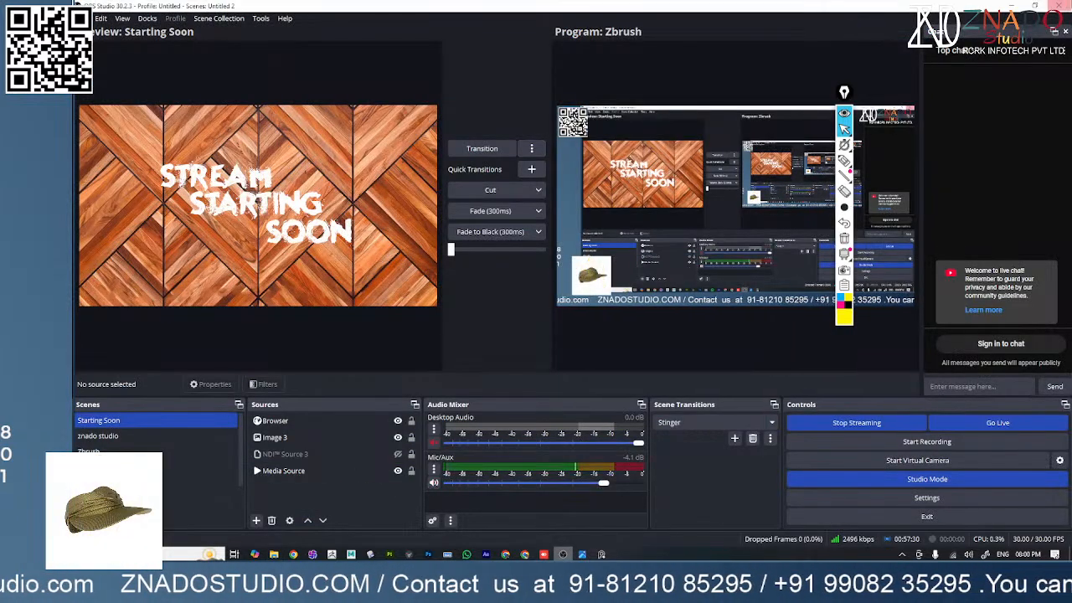
click(1018, 6)
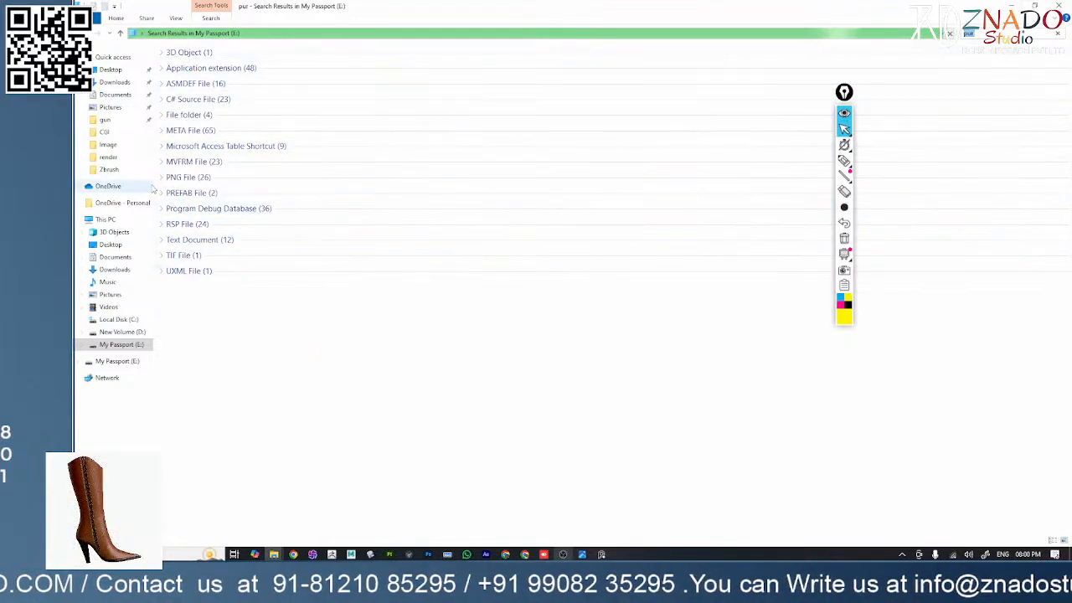
- Search the whole of This PC for "anatomy", and return to the This PC overview
click(106, 219)
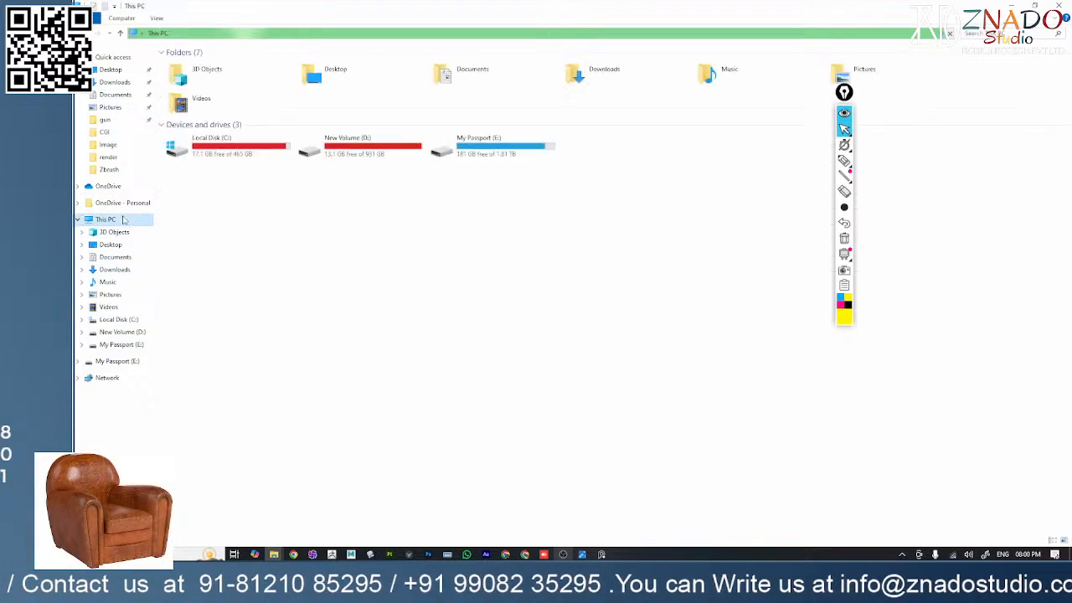
right_click(473, 230)
click(499, 272)
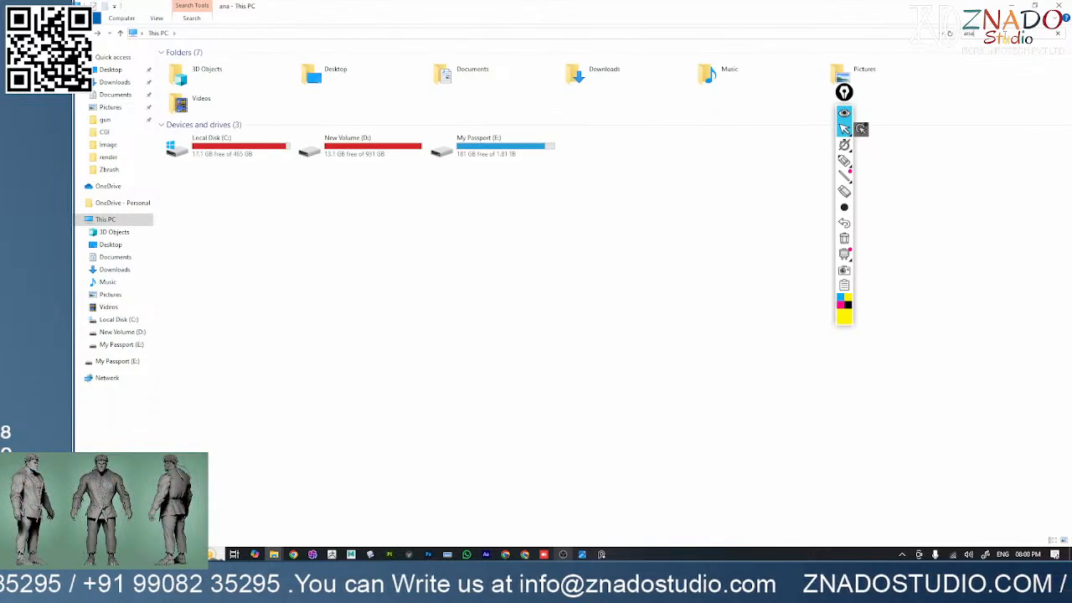
click(1005, 35)
text(anatom)
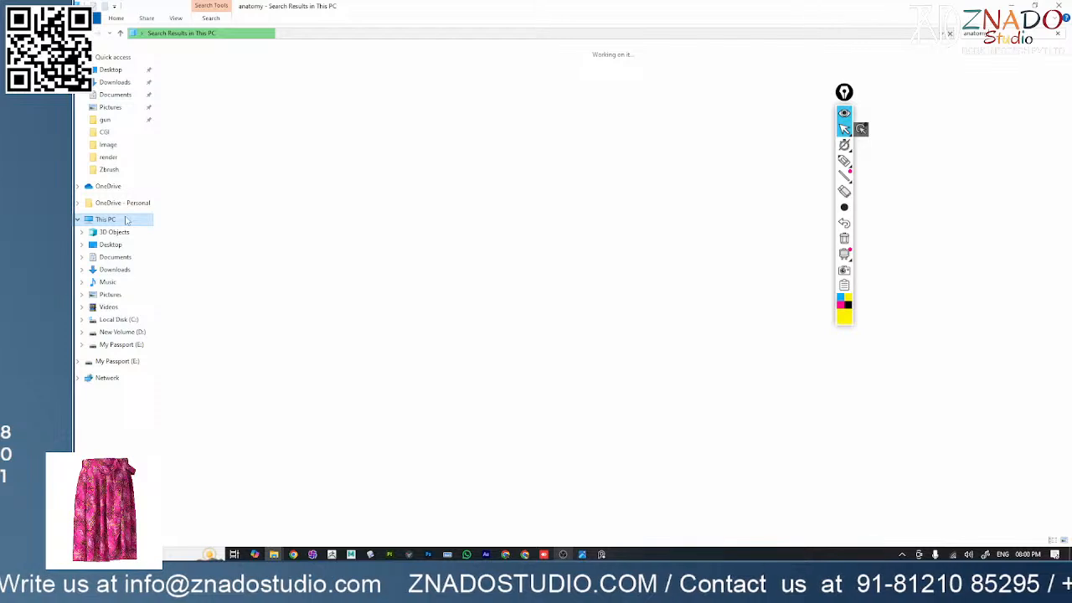
click(126, 220)
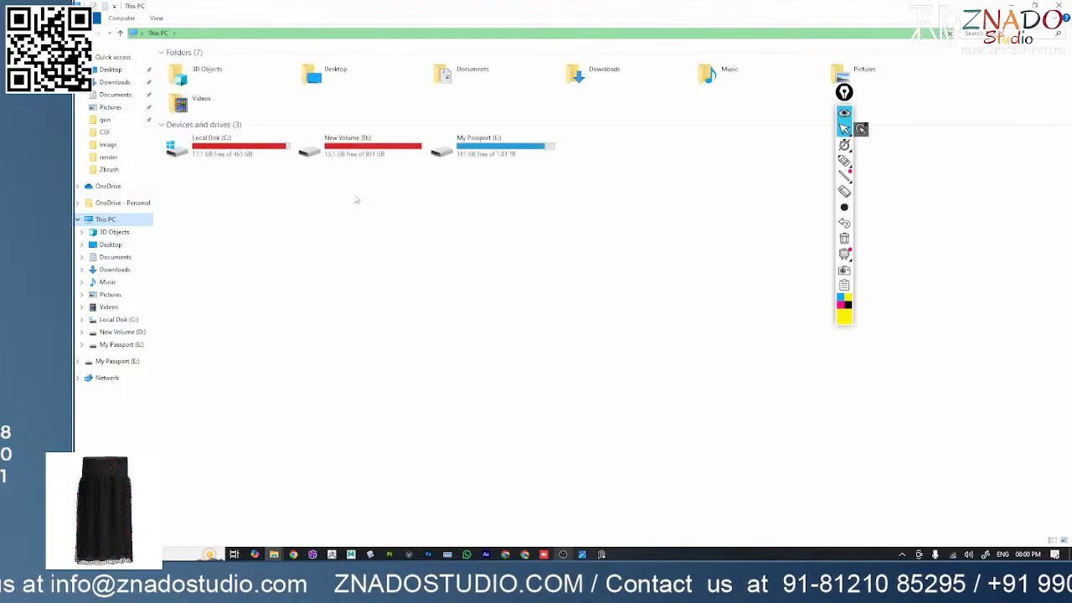
- Look through the folders on New Volume (D:) and return to the This PC overview with its drives listed
double_click(352, 147)
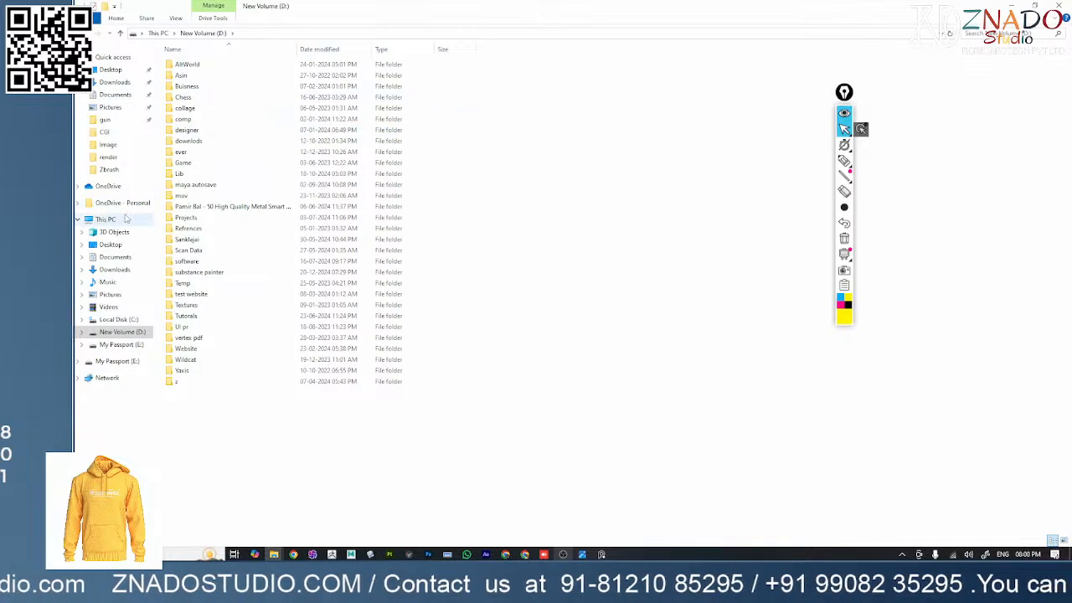
click(126, 218)
click(480, 127)
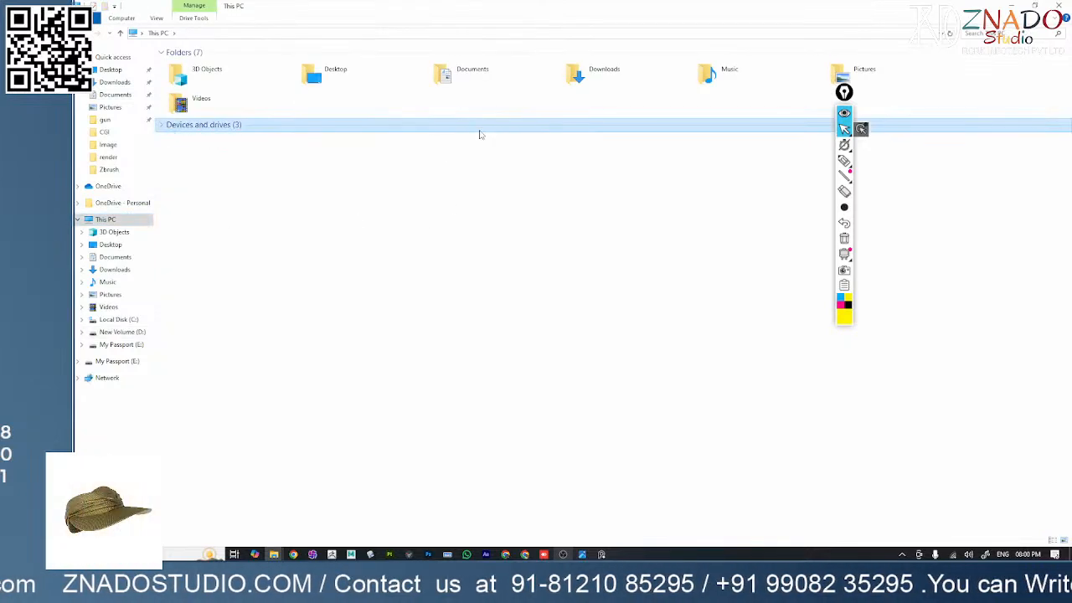
click(162, 124)
- Open the dex folder inside the old folder on My Passport (E:)
double_click(469, 151)
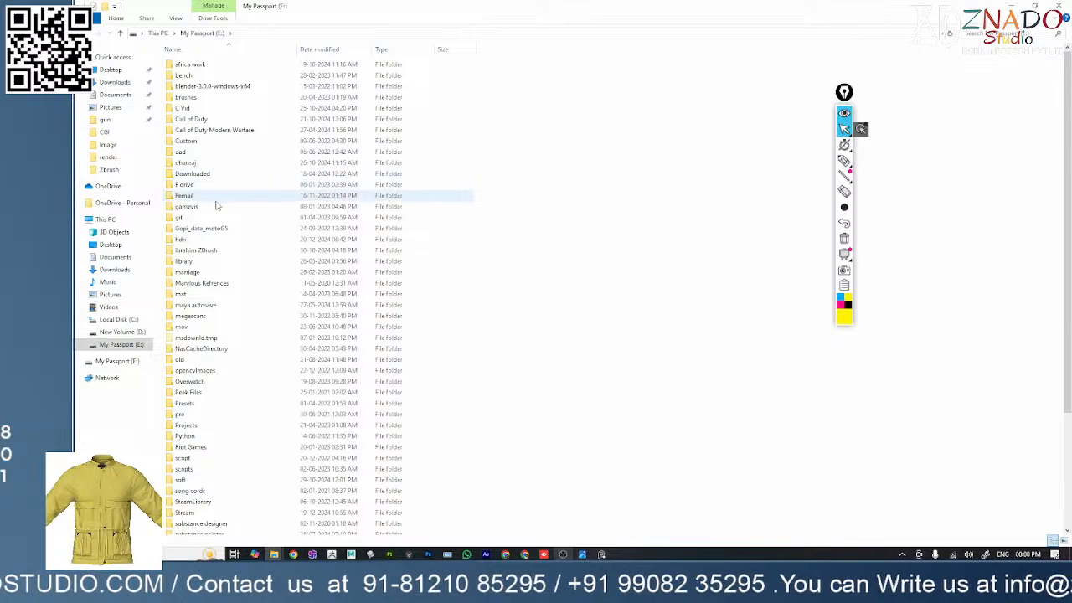
click(189, 360)
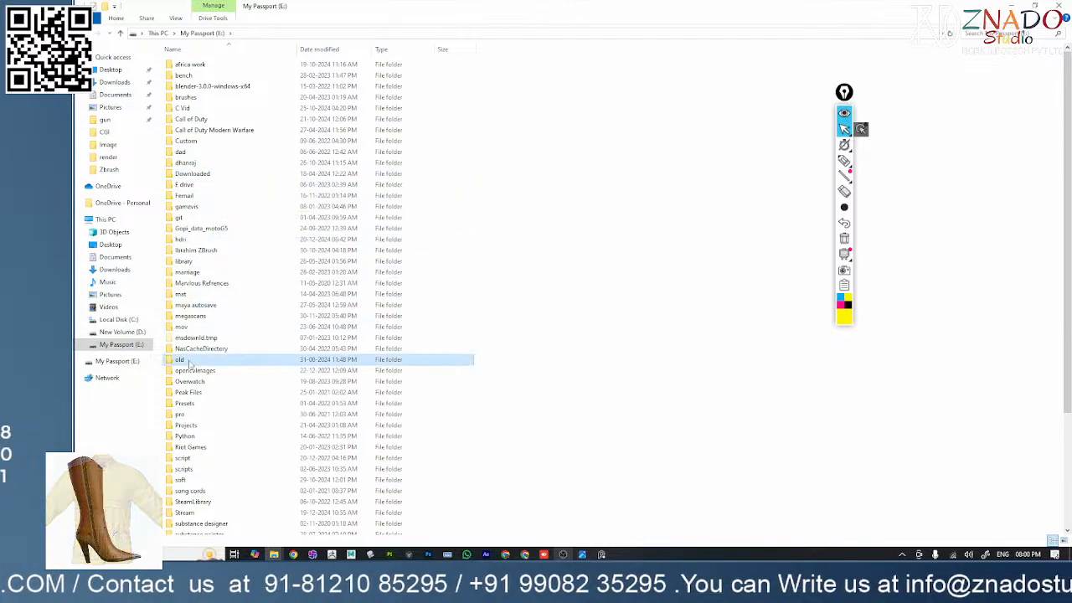
double_click(190, 360)
double_click(206, 64)
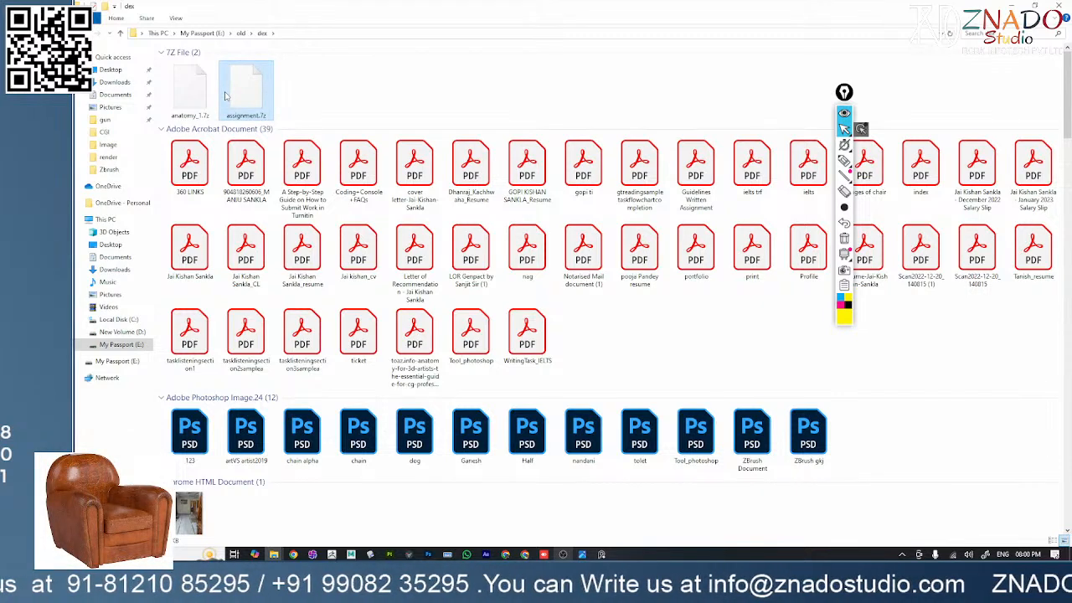
- Locate the PureRef save files in the dex folder, select anatomy_2 and copy the folder's path
key(1)
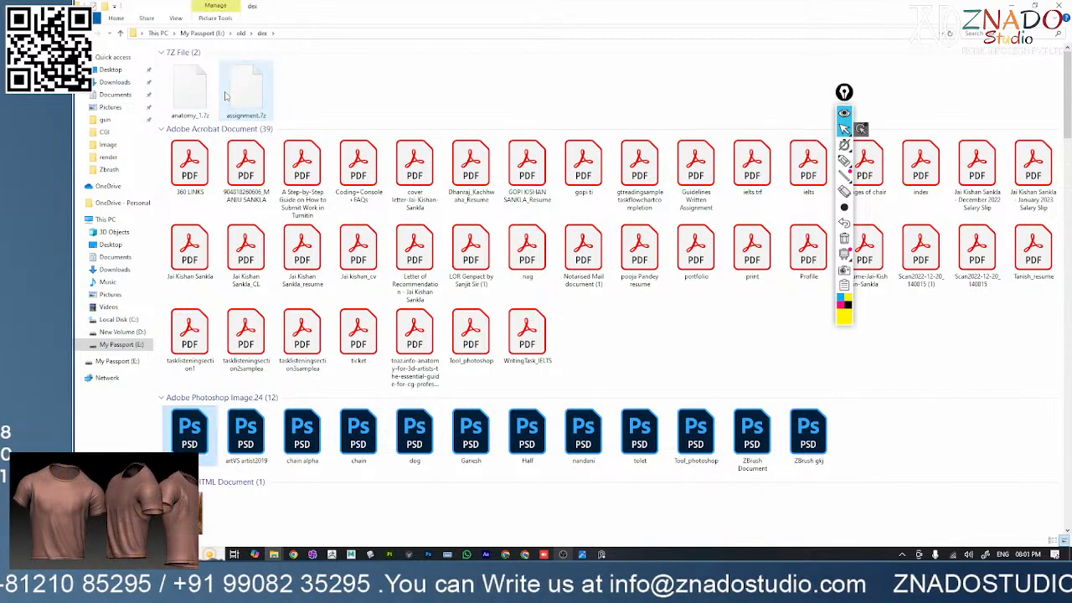
scroll(360, 260, down, 20)
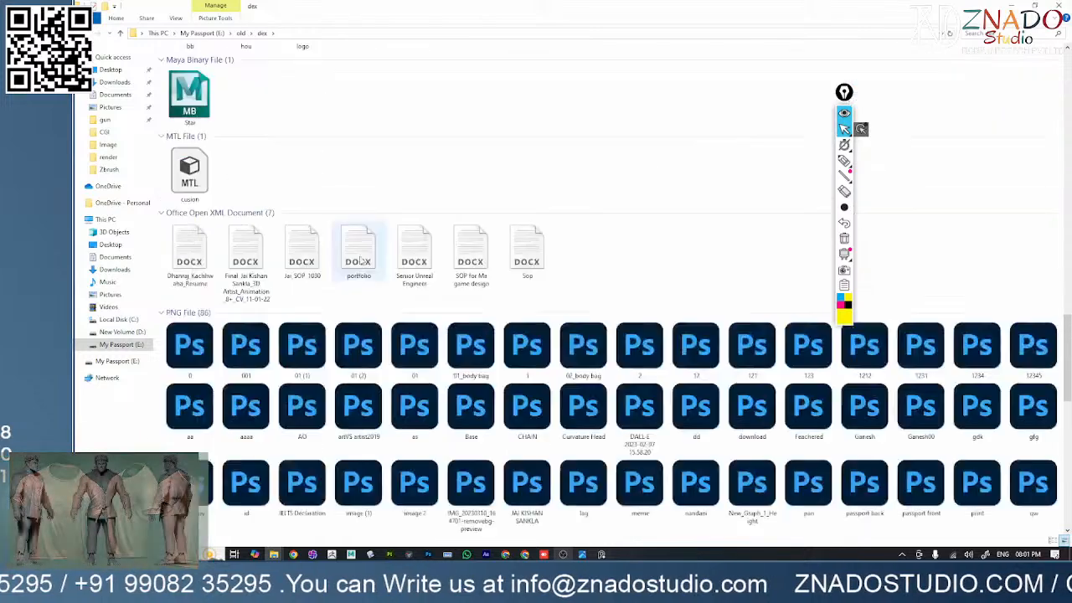
scroll(360, 260, down, 1)
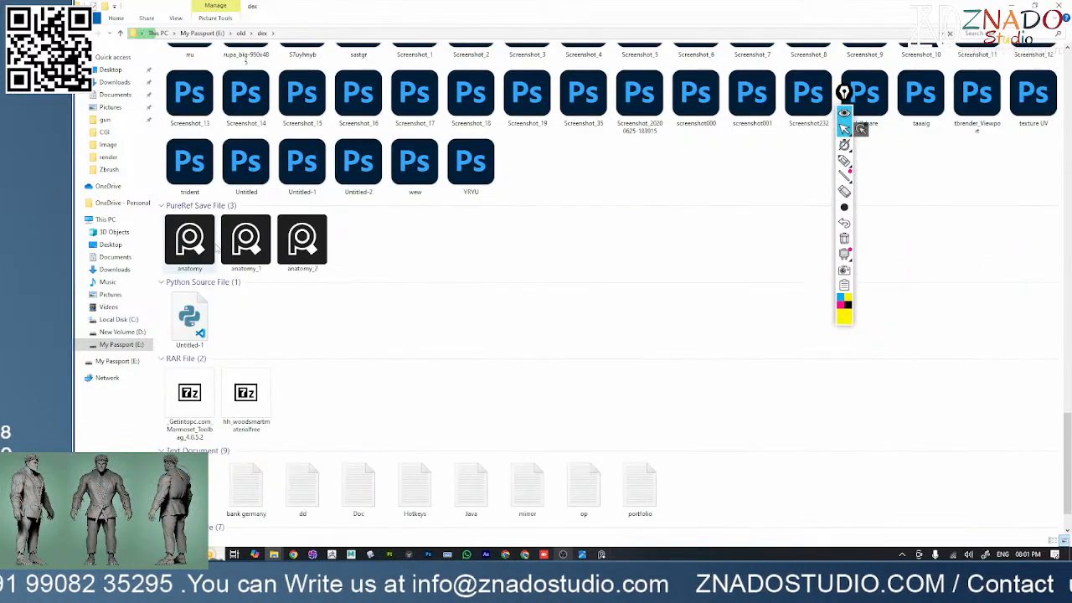
click(301, 241)
click(369, 33)
key(ctrl+c)
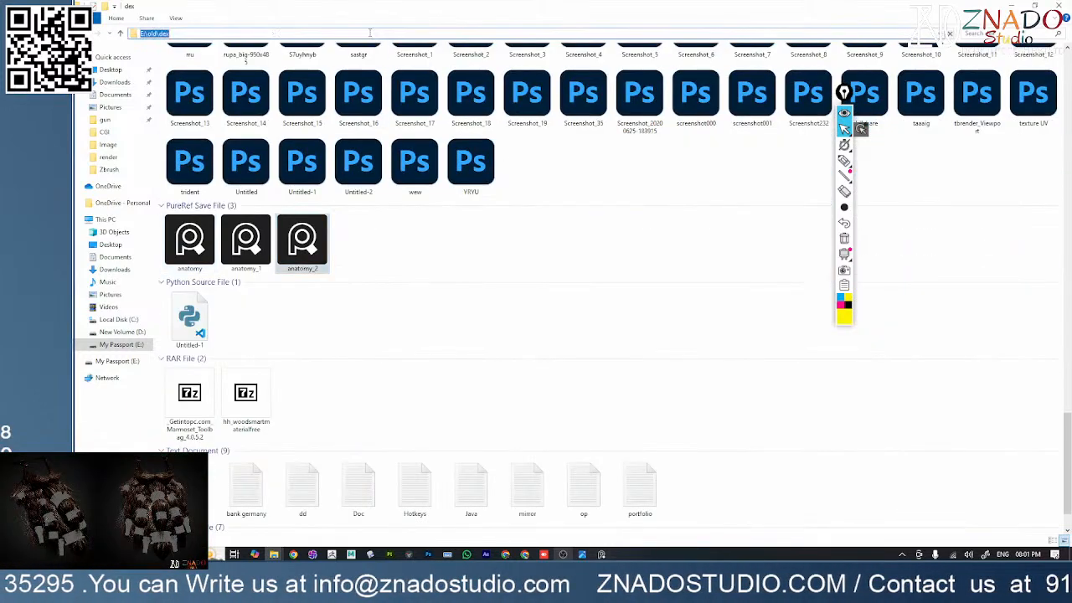
- Switch to PureRef, point its Open scene dialog to the copied dex folder path, and open anatomy_2
click(601, 556)
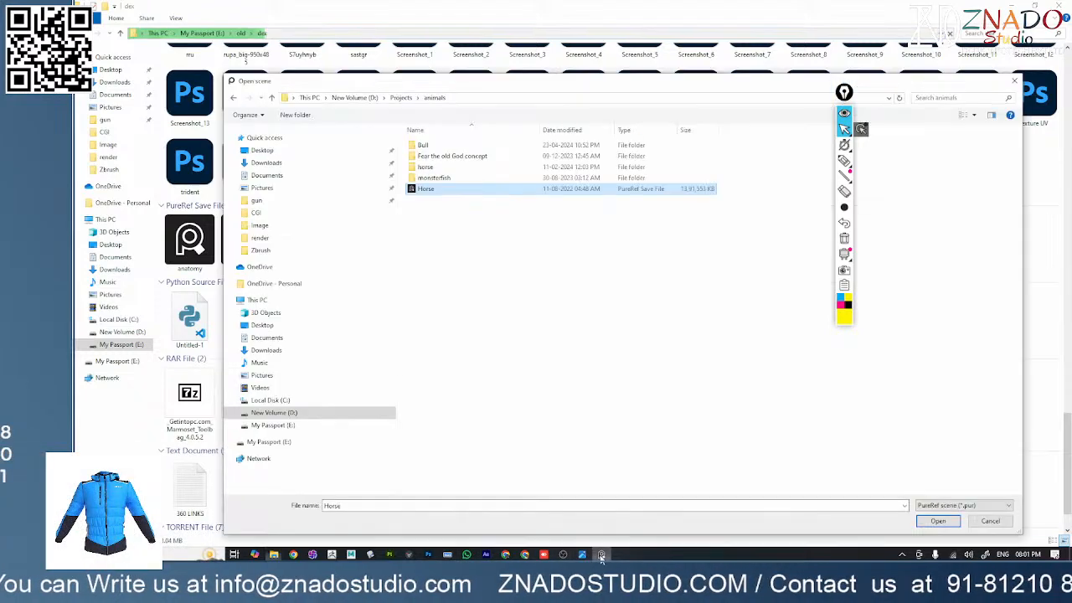
click(481, 99)
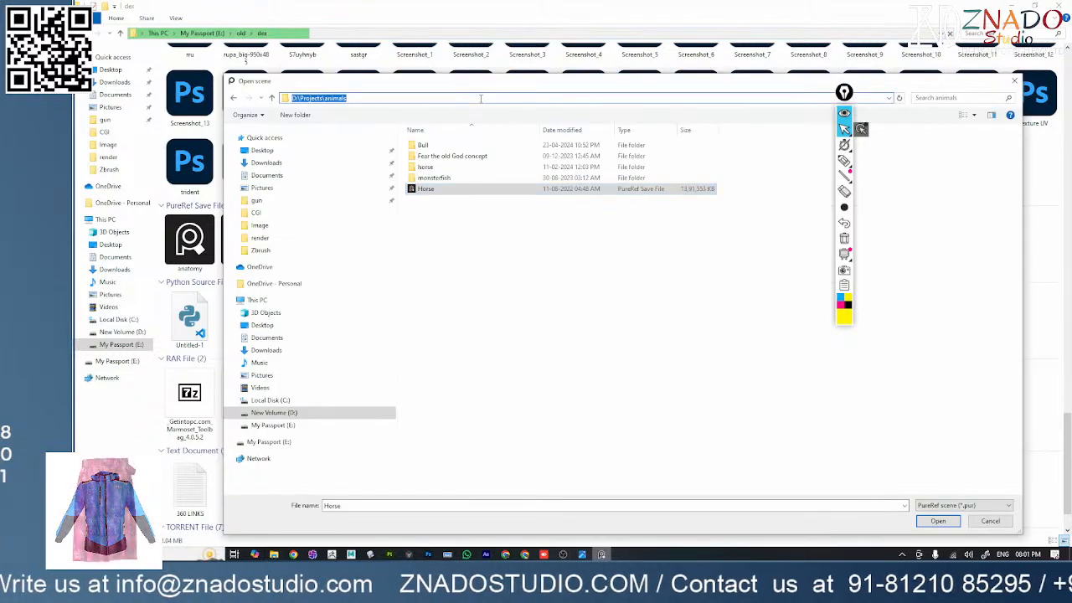
key(ctrl+v)
key(Return)
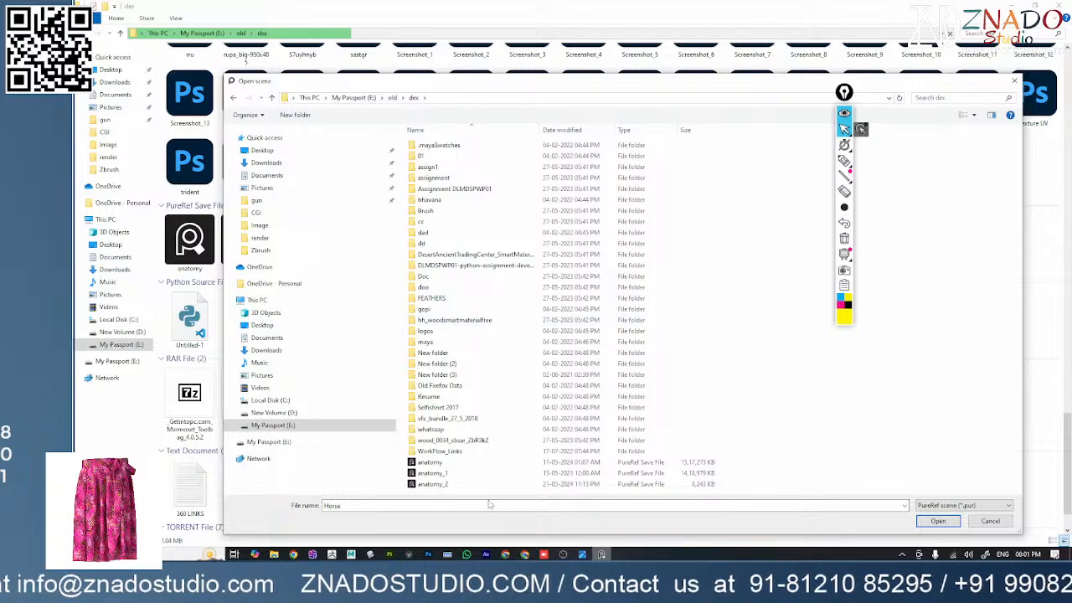
double_click(433, 484)
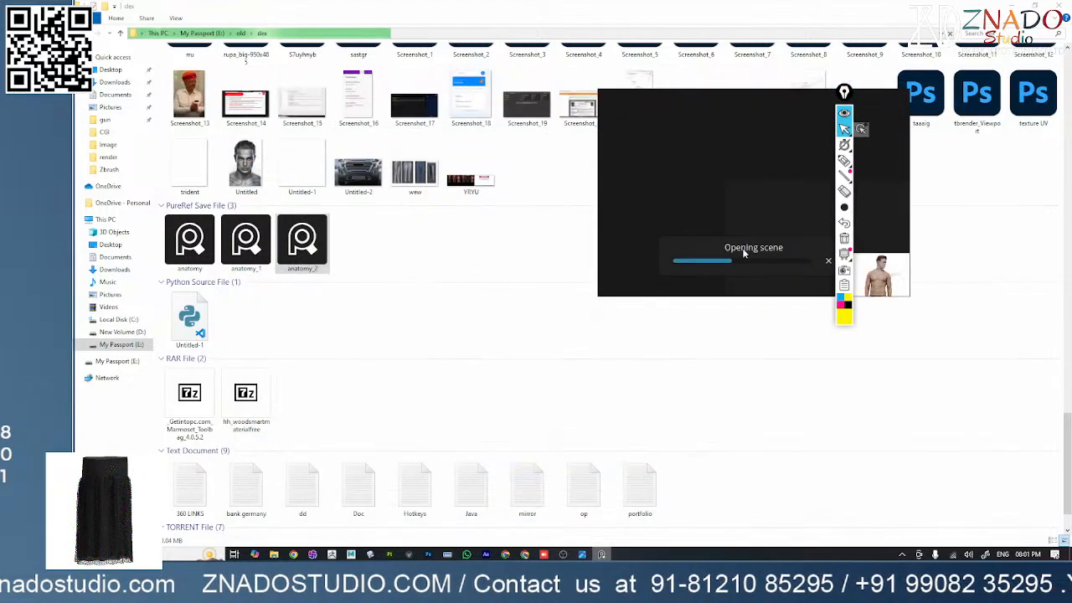
scroll(767, 237, down, 6)
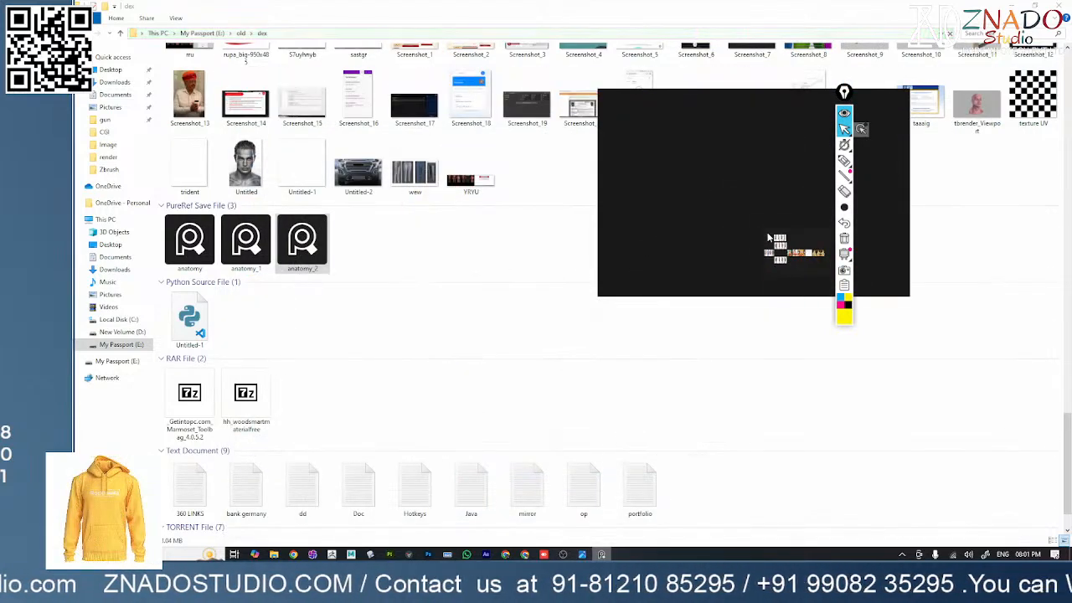
scroll(768, 237, up, 3)
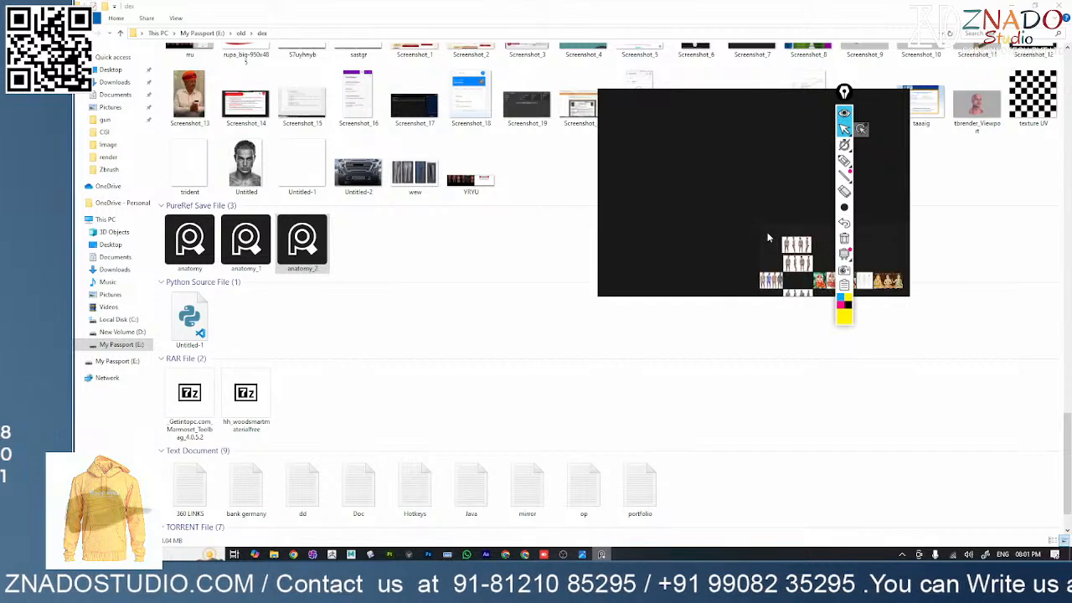
- Open another saved anatomy scene from the dex folder in PureRef
right_click(762, 237)
mouse_move(790, 475)
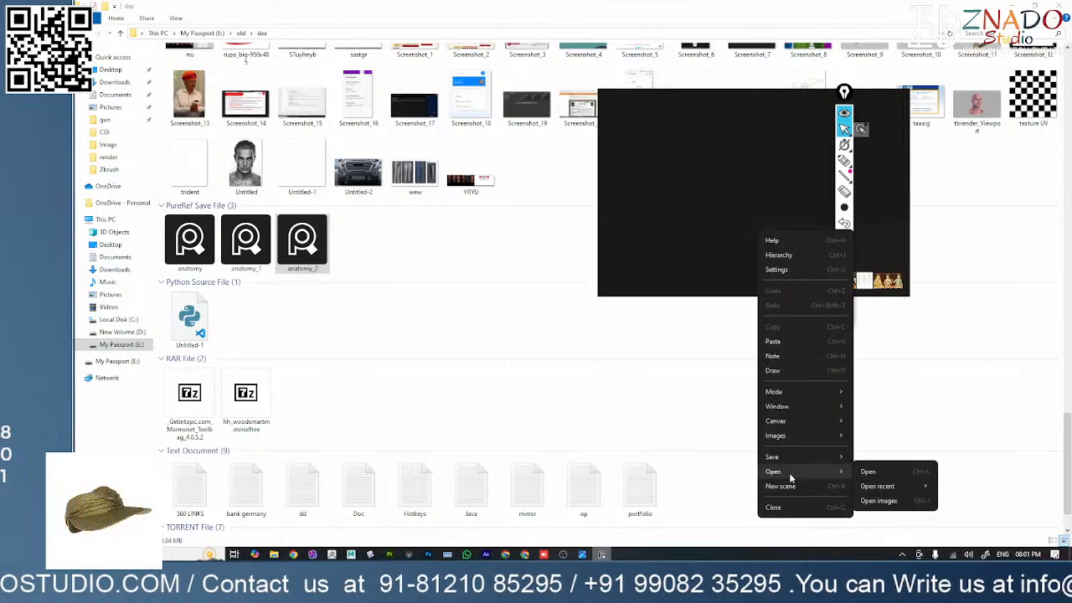
click(867, 473)
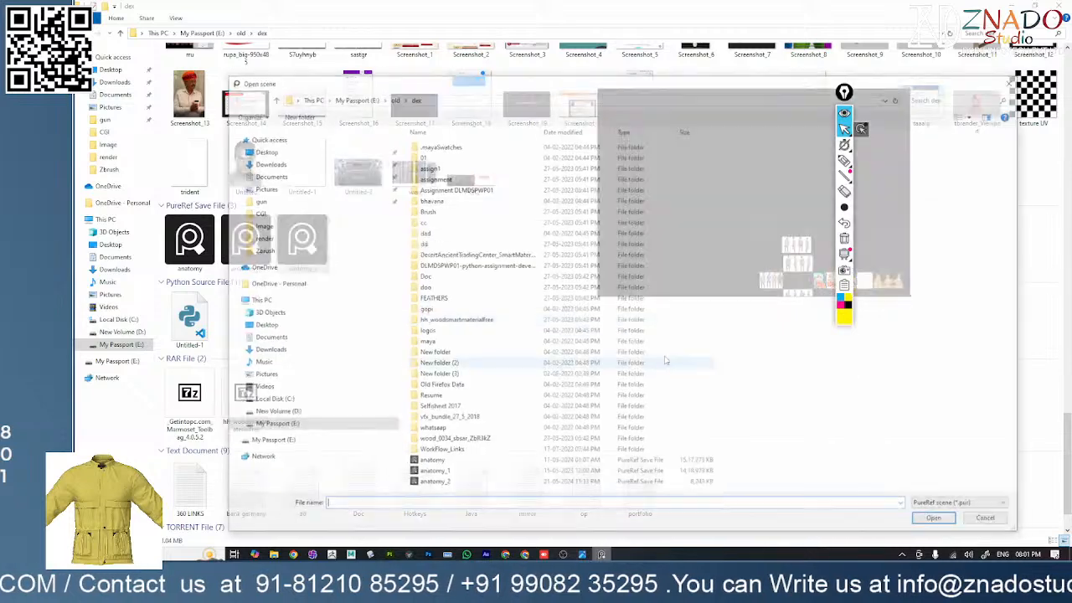
double_click(431, 483)
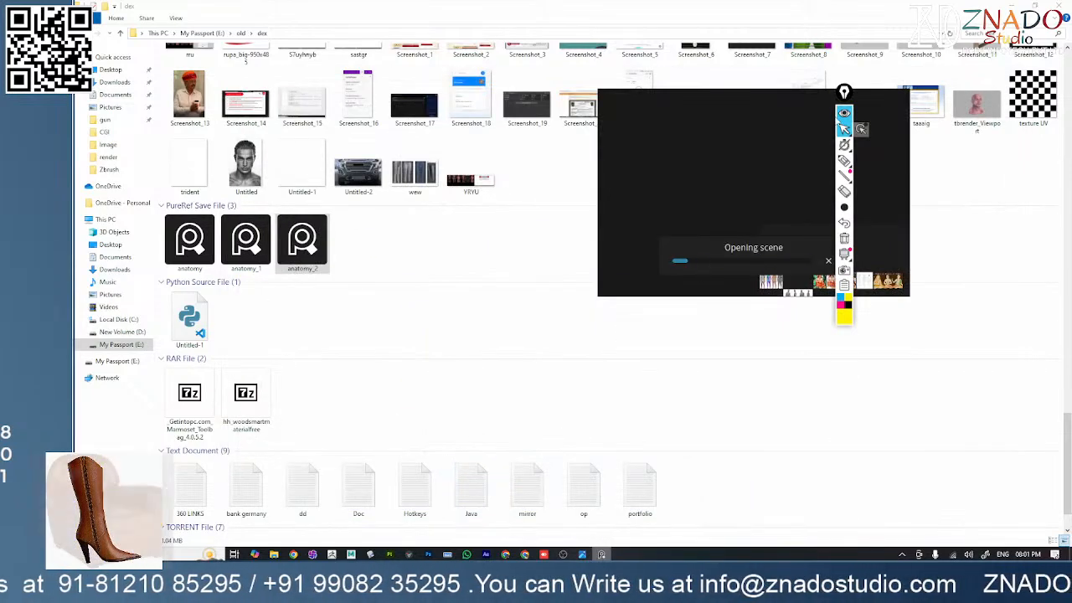
- Collapse the annotation toolbar away from the PureRef board, and minimize File Explorer to return to the leg sculpt in ZBrush
click(844, 93)
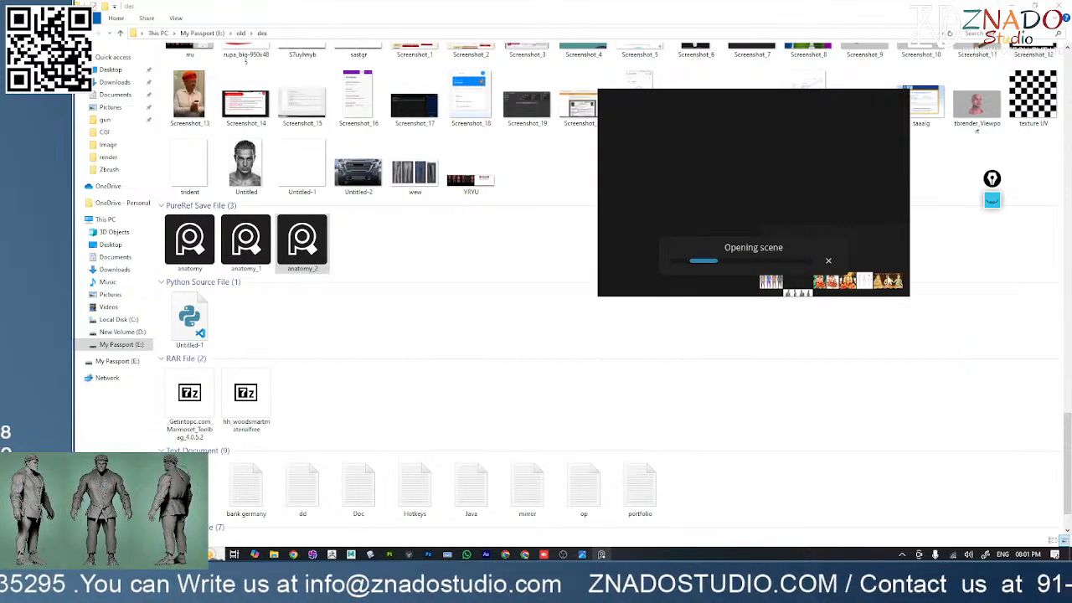
click(451, 256)
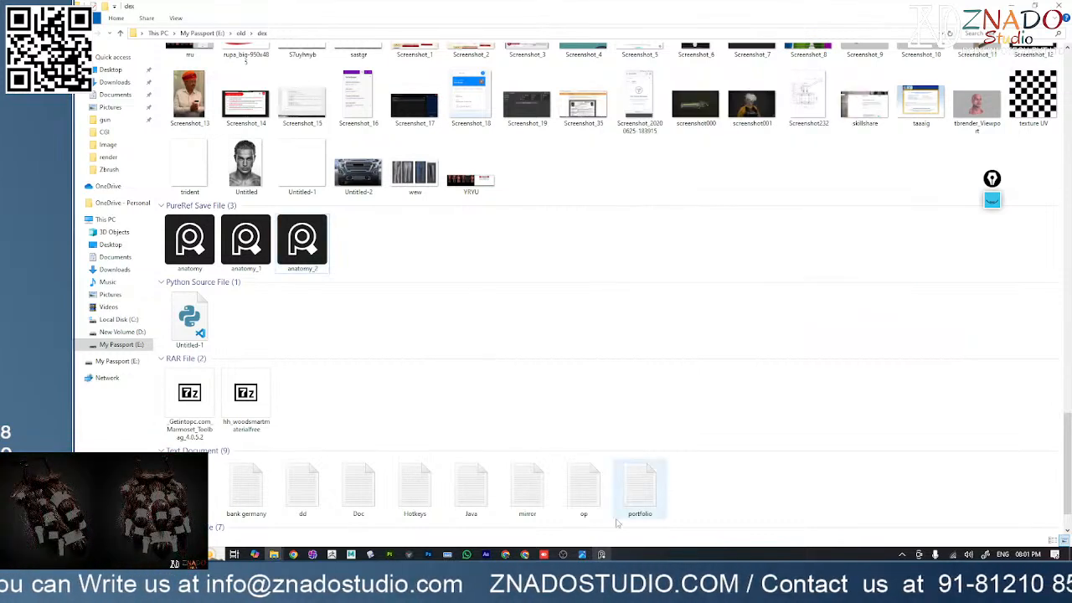
click(600, 557)
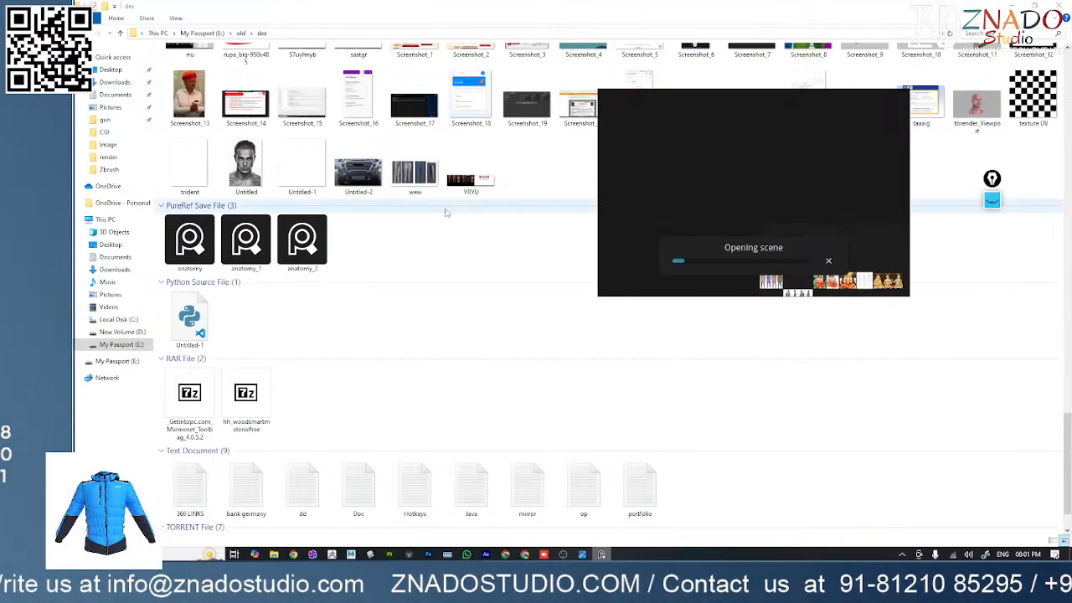
scroll(443, 217, down, 2)
scroll(438, 243, up, 4)
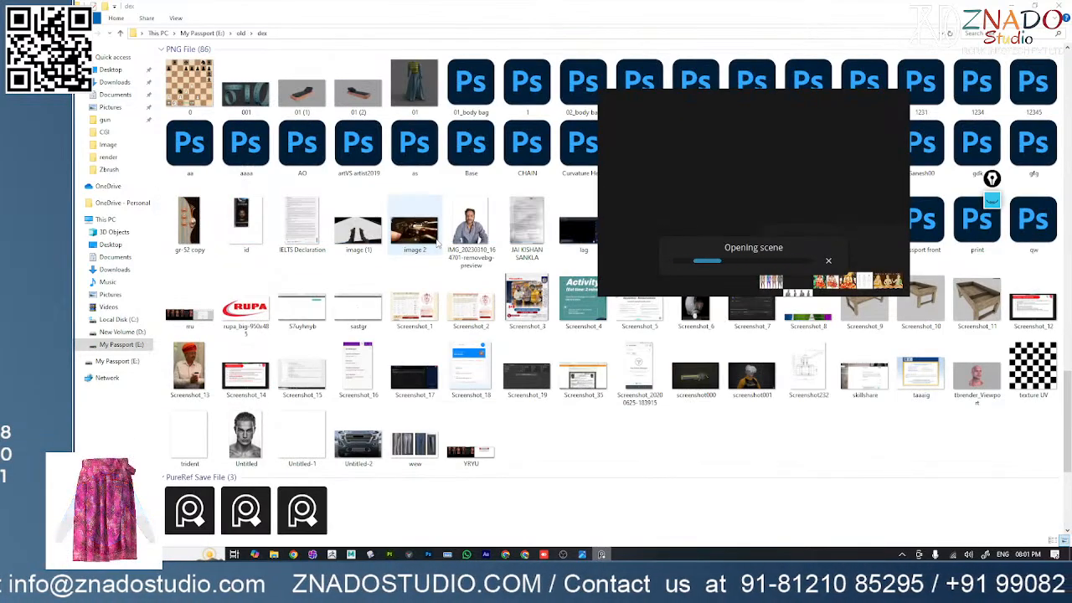
scroll(438, 251, down, 4)
click(1010, 6)
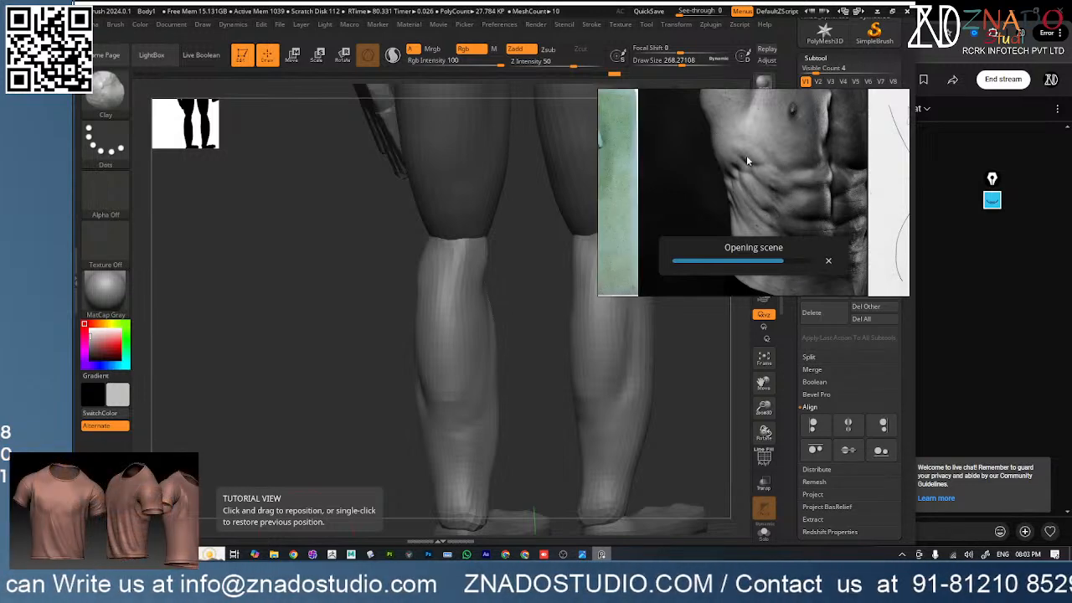
- Look over the anatomy board's images, including the body photos and the coloured torso muscle chart
scroll(768, 178, down, 8)
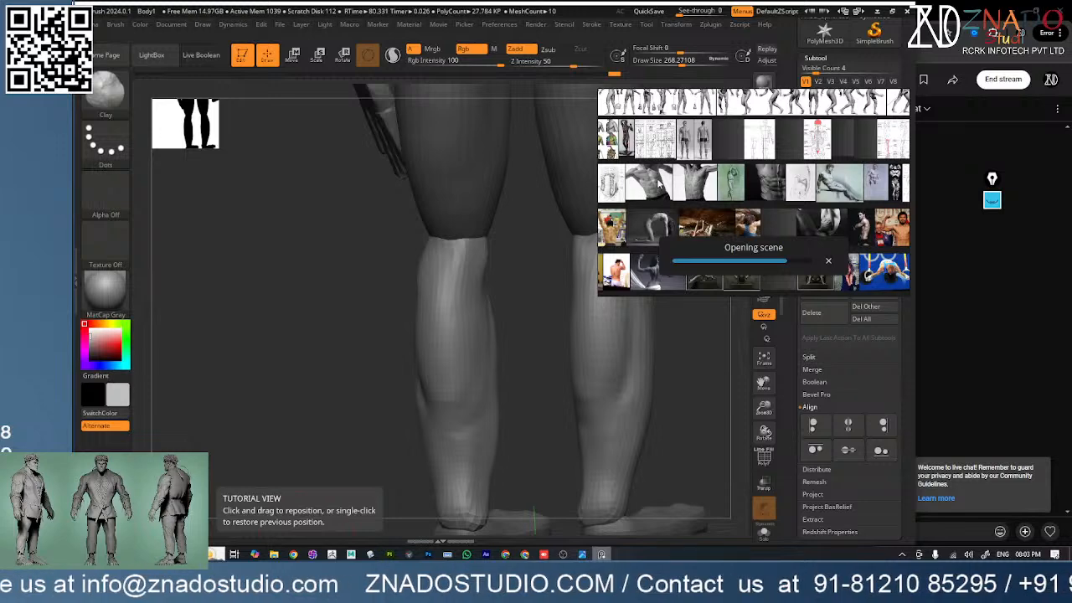
scroll(660, 183, up, 8)
scroll(777, 181, down, 8)
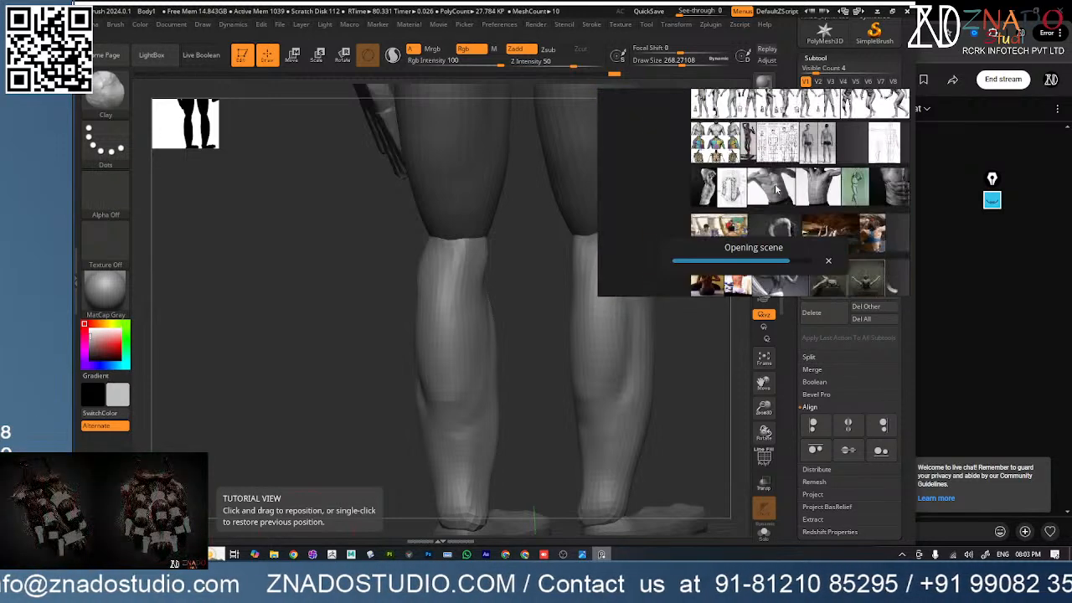
scroll(765, 193, up, 8)
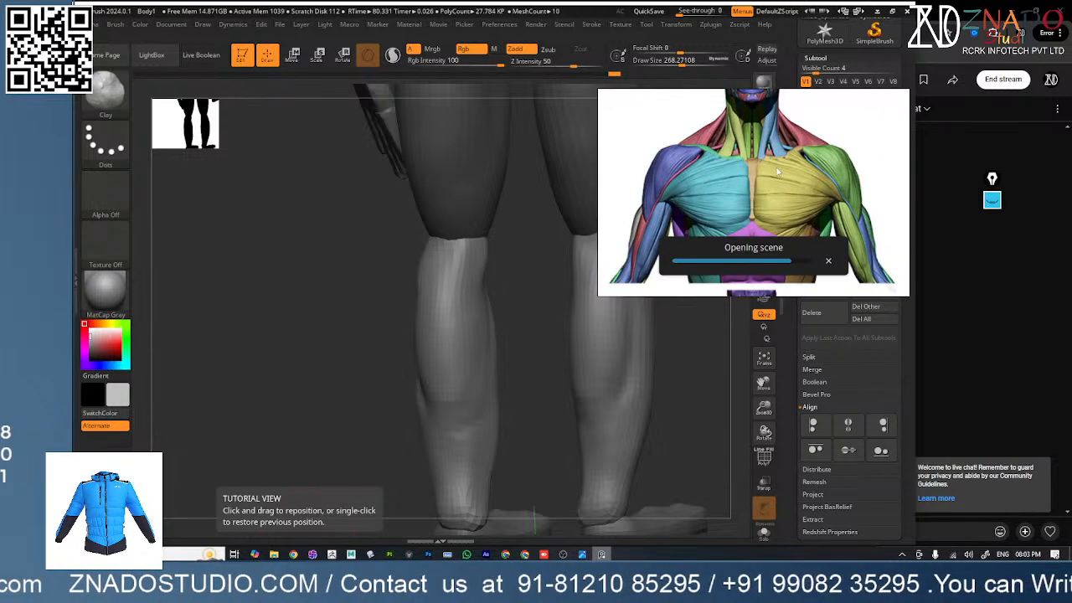
scroll(764, 193, down, 8)
scroll(821, 189, up, 8)
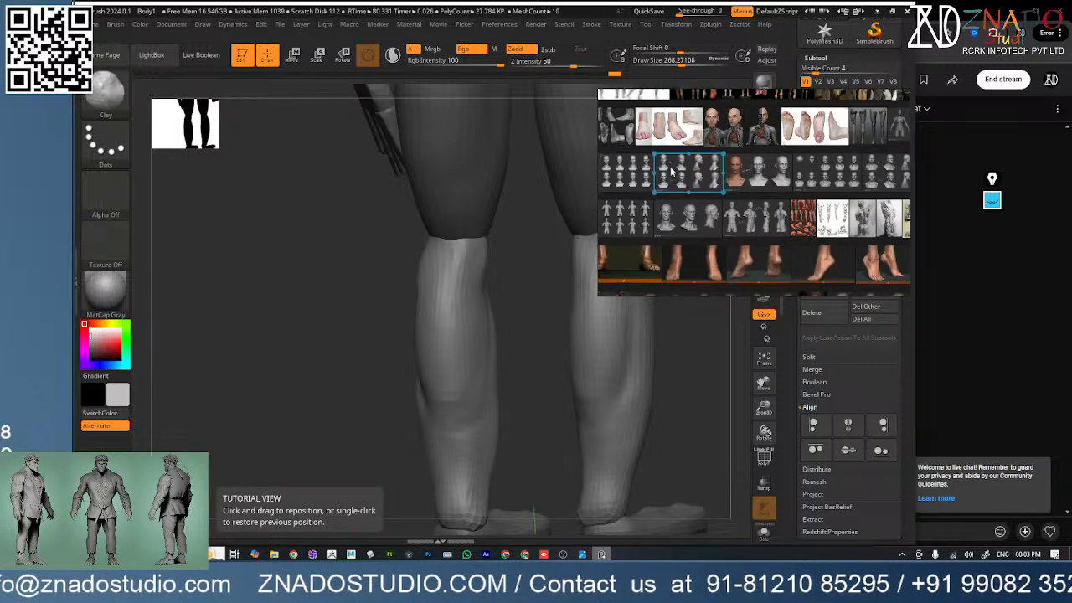
- Examine the grey muscular male figure reference shown in four poses on the anatomy board
click(653, 124)
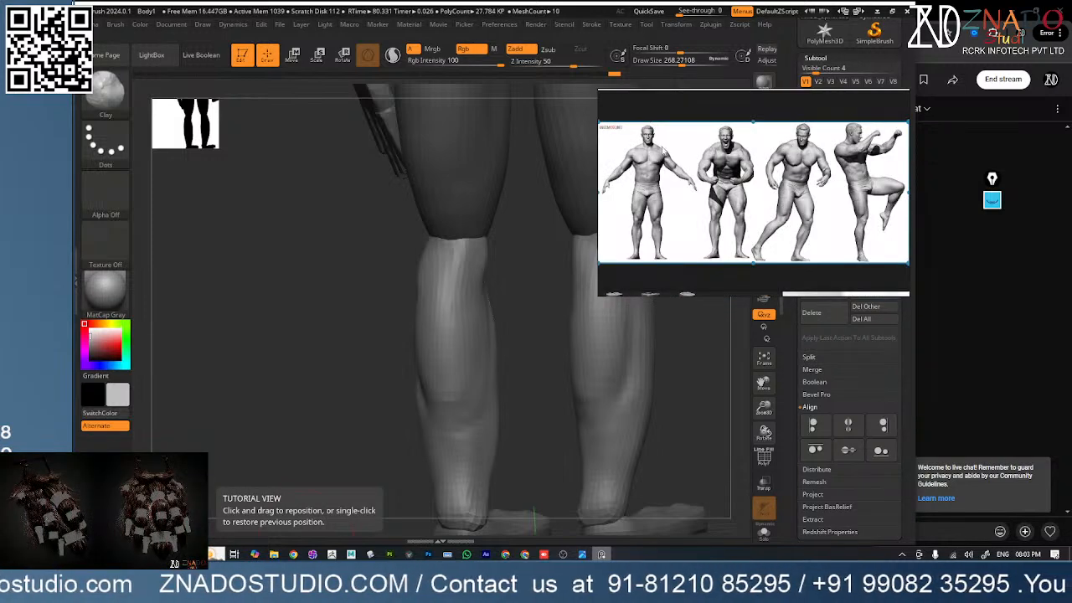
scroll(663, 152, up, 6)
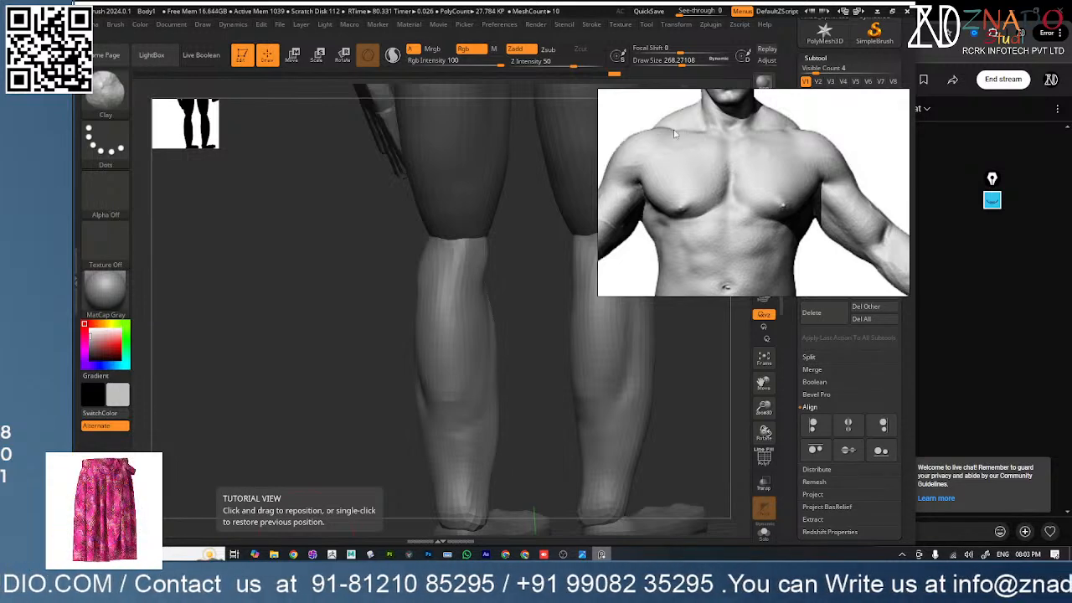
scroll(814, 136, down, 3)
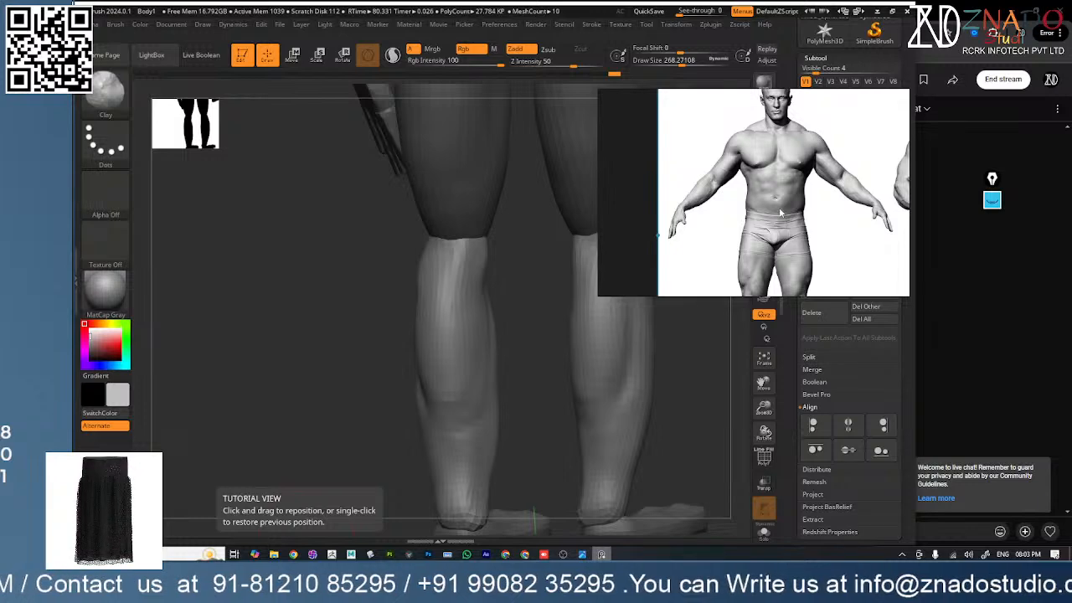
scroll(780, 213, down, 3)
scroll(860, 174, up, 4)
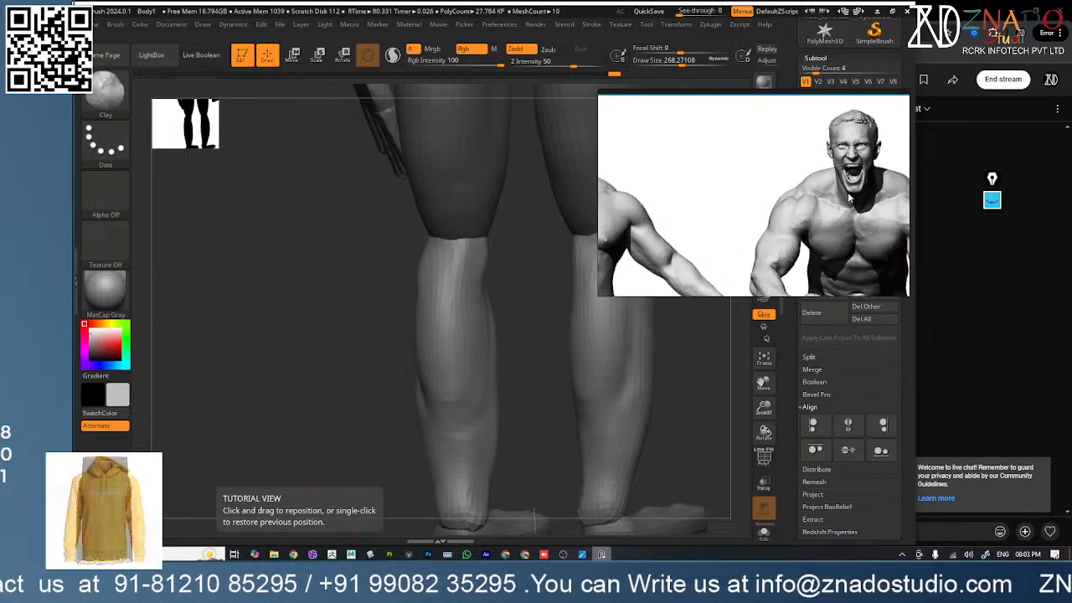
scroll(849, 194, down, 3)
scroll(743, 207, down, 2)
scroll(753, 201, up, 5)
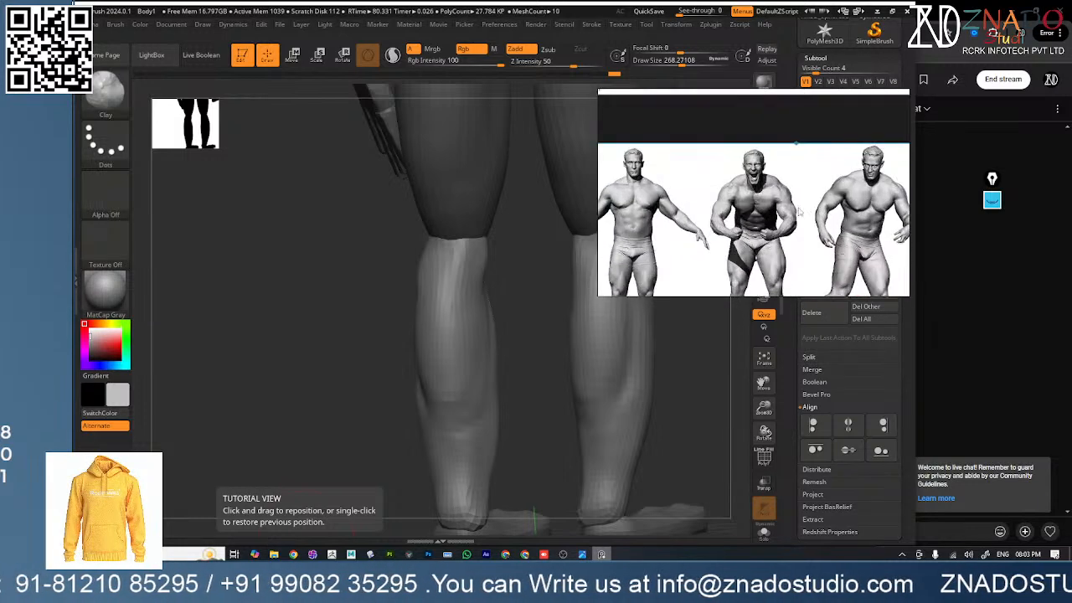
scroll(759, 187, down, 3)
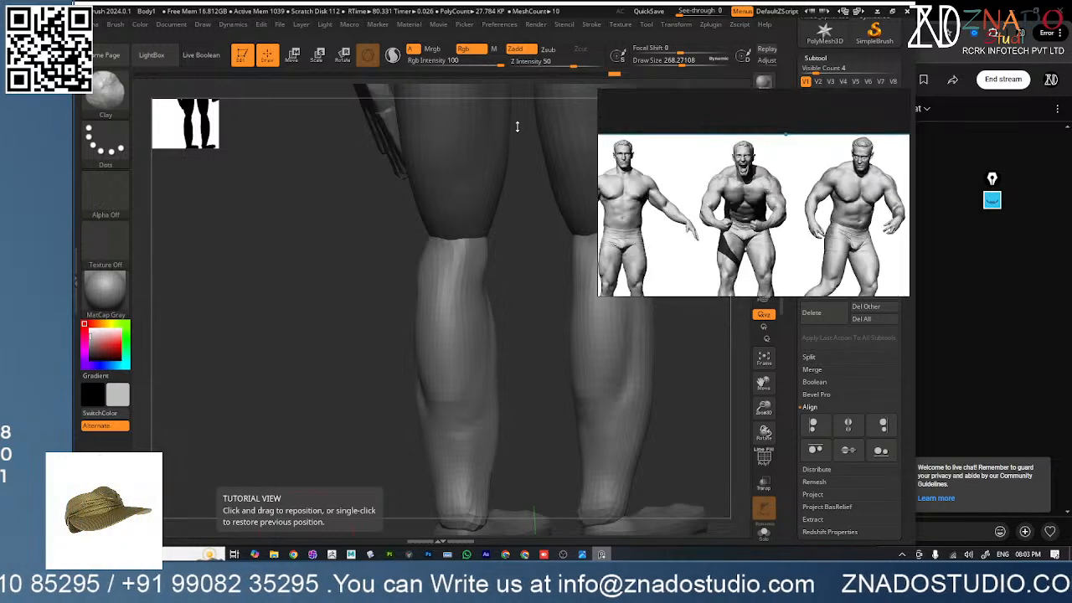
- Set the PureRef board to stay always on top and move it up and away from the leg sculpt
drag(519, 132, 556, 215)
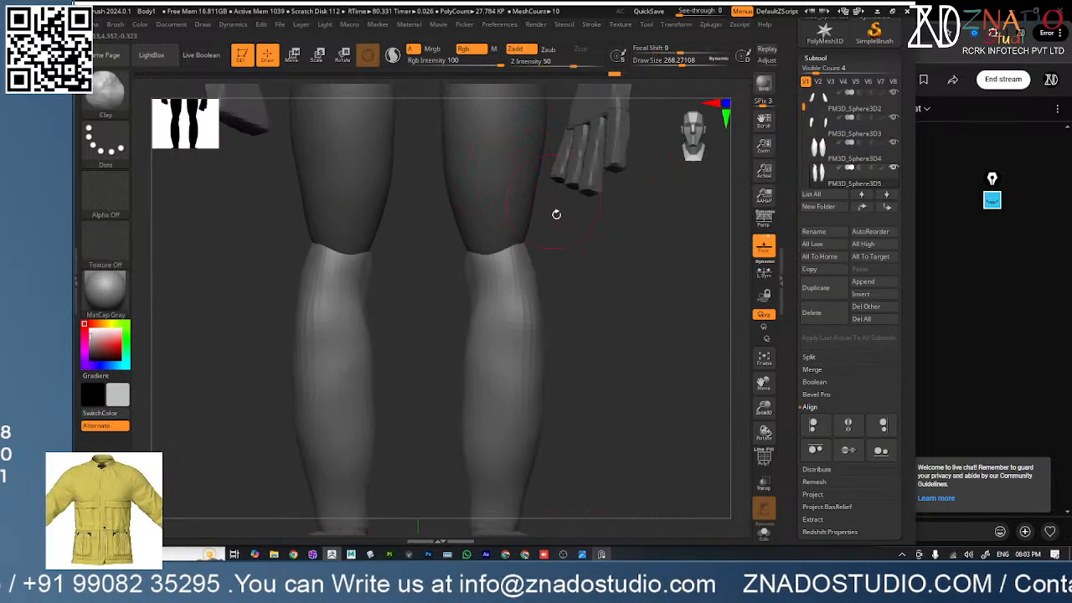
click(601, 556)
right_click(728, 236)
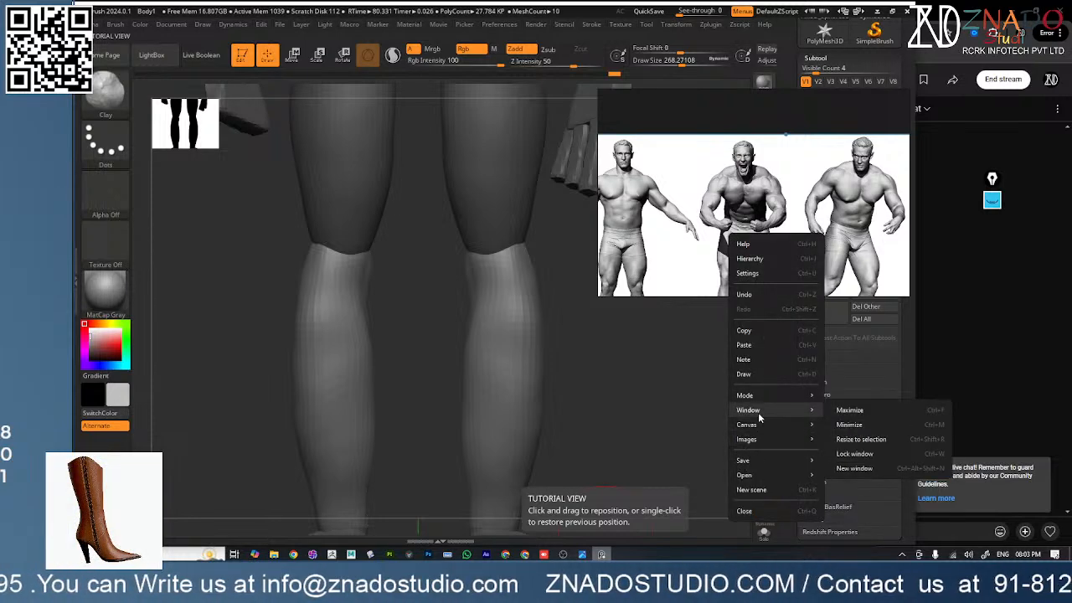
mouse_move(779, 395)
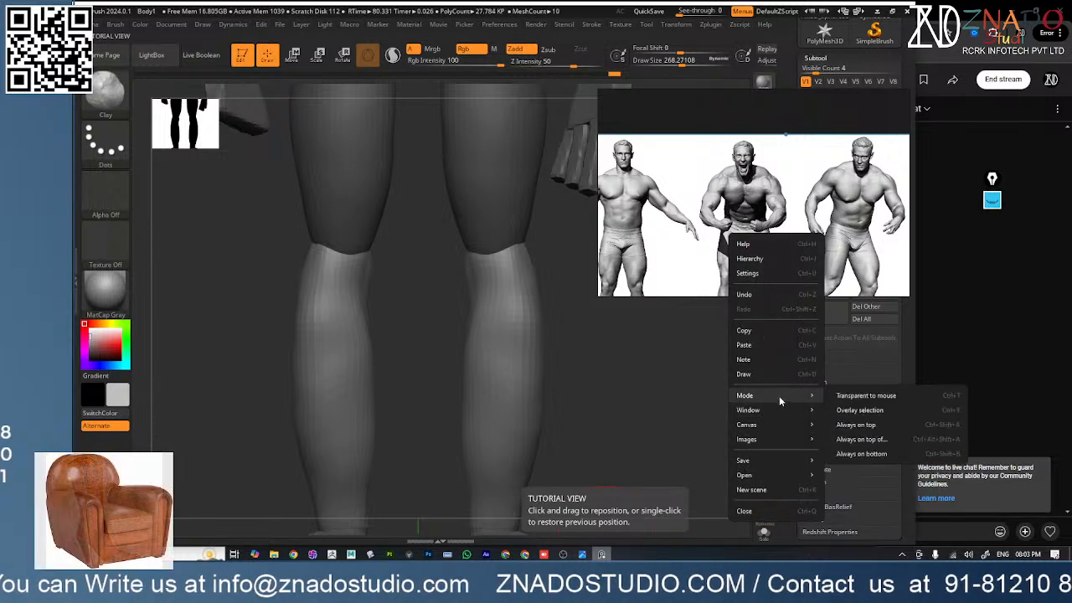
click(866, 429)
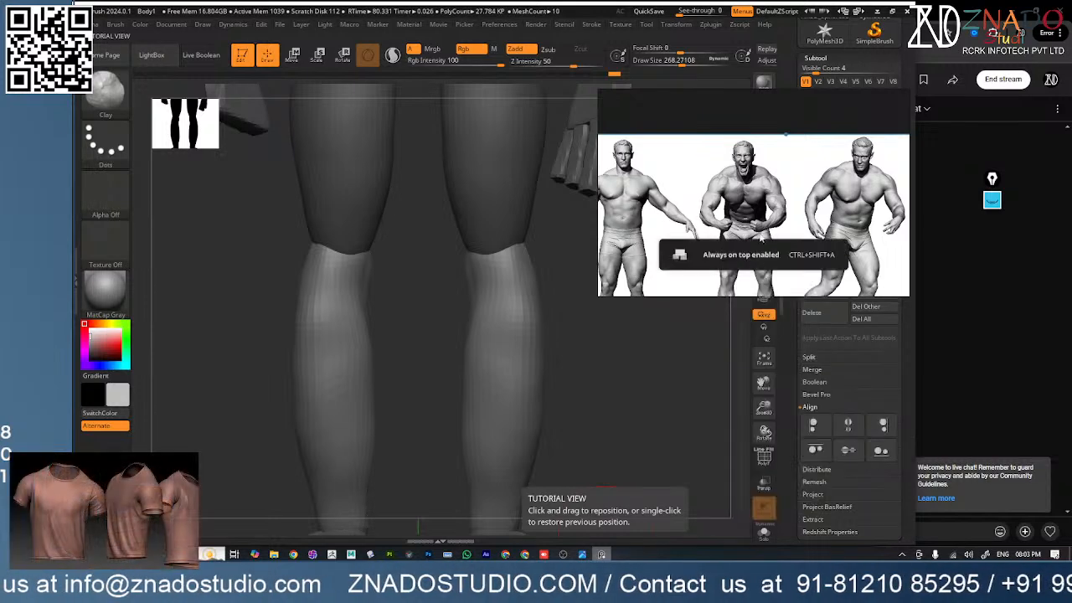
right_drag(749, 210, 807, 158)
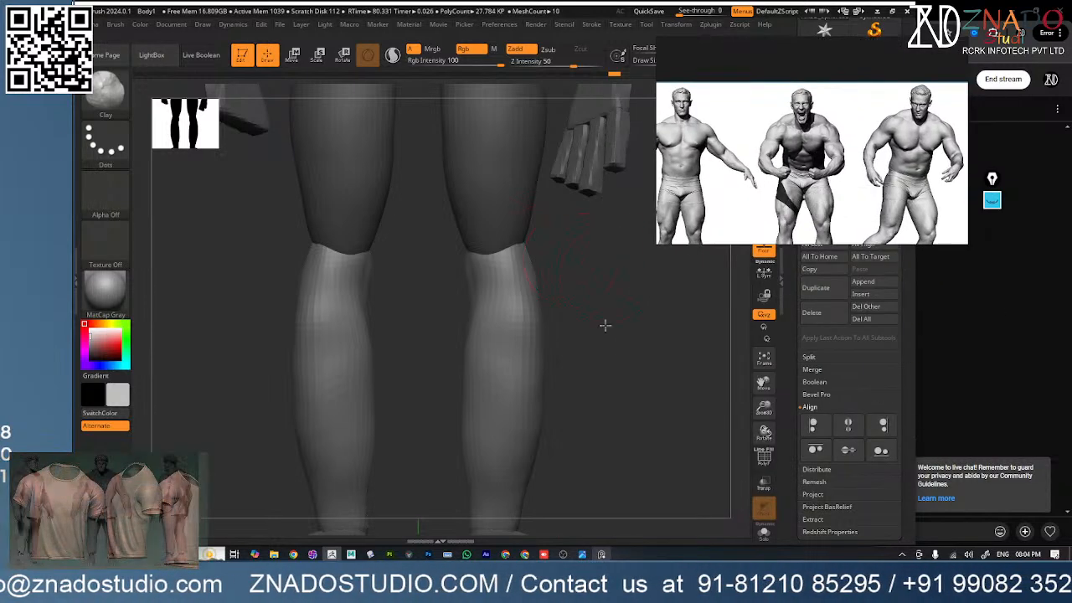
- Bring the sculpt's torso into view and look over the anatomy board's figure images, including the grey ape sculpt's front and back
mouse_move(605, 324)
mouse_down()
mouse_move(575, 397)
mouse_move(586, 351)
mouse_move(581, 277)
mouse_move(611, 257)
mouse_move(447, 299)
mouse_move(536, 268)
mouse_up()
alt+right_drag(478, 134, 385, 326)
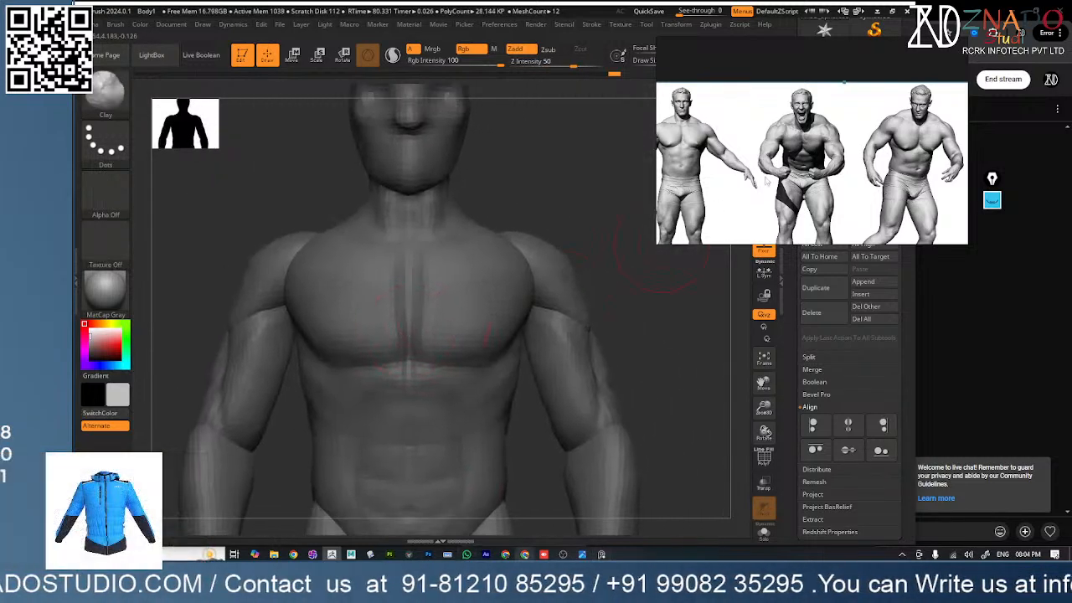
scroll(777, 157, down, 5)
scroll(787, 133, down, 8)
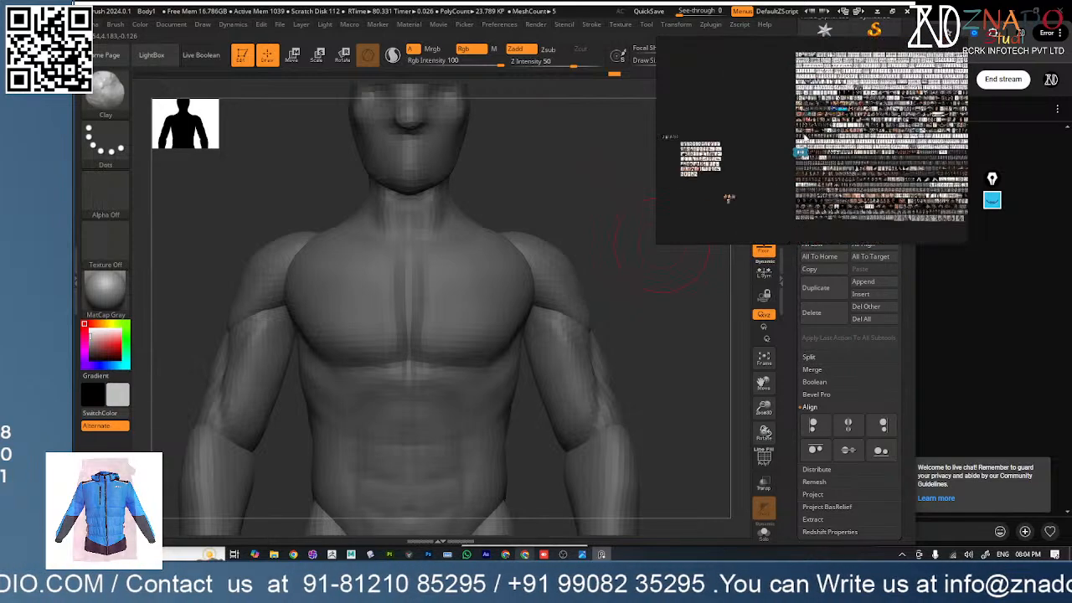
scroll(846, 193, up, 8)
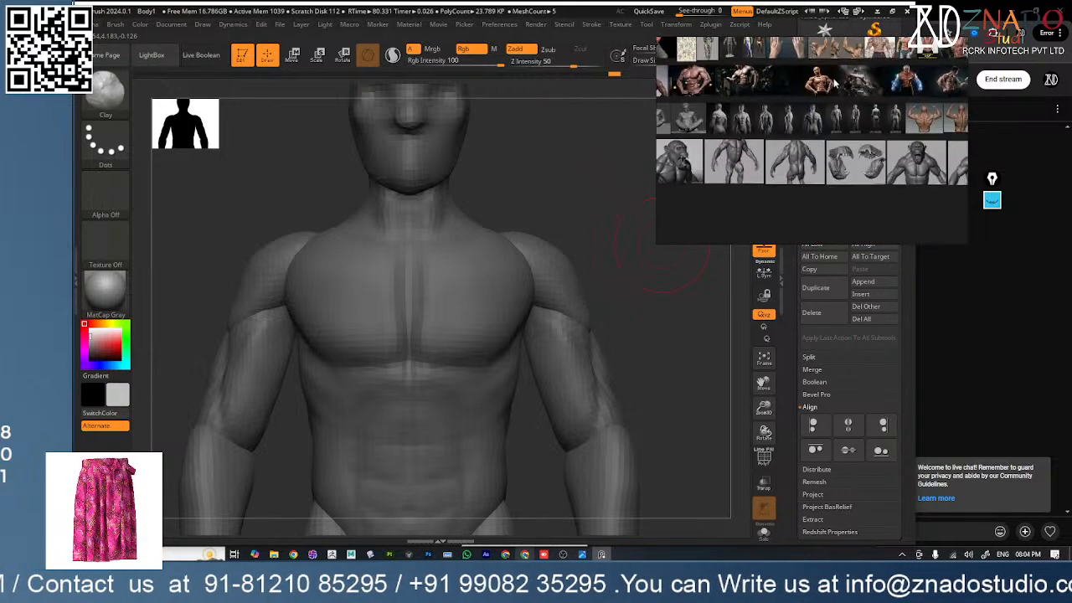
scroll(829, 174, up, 2)
scroll(787, 166, down, 8)
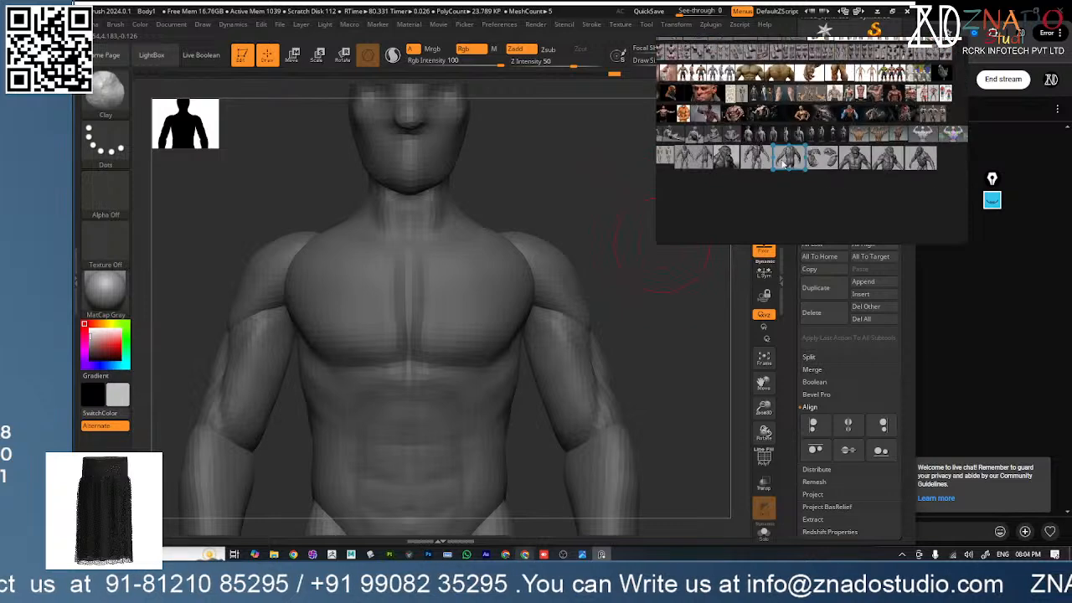
scroll(699, 155, up, 10)
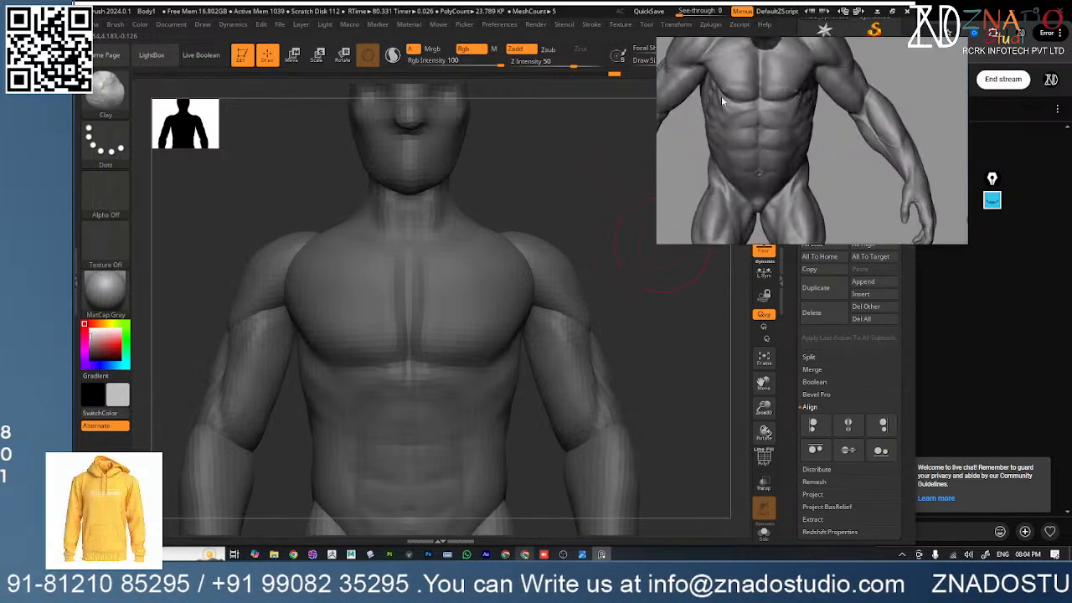
scroll(736, 109, down, 3)
scroll(754, 92, down, 3)
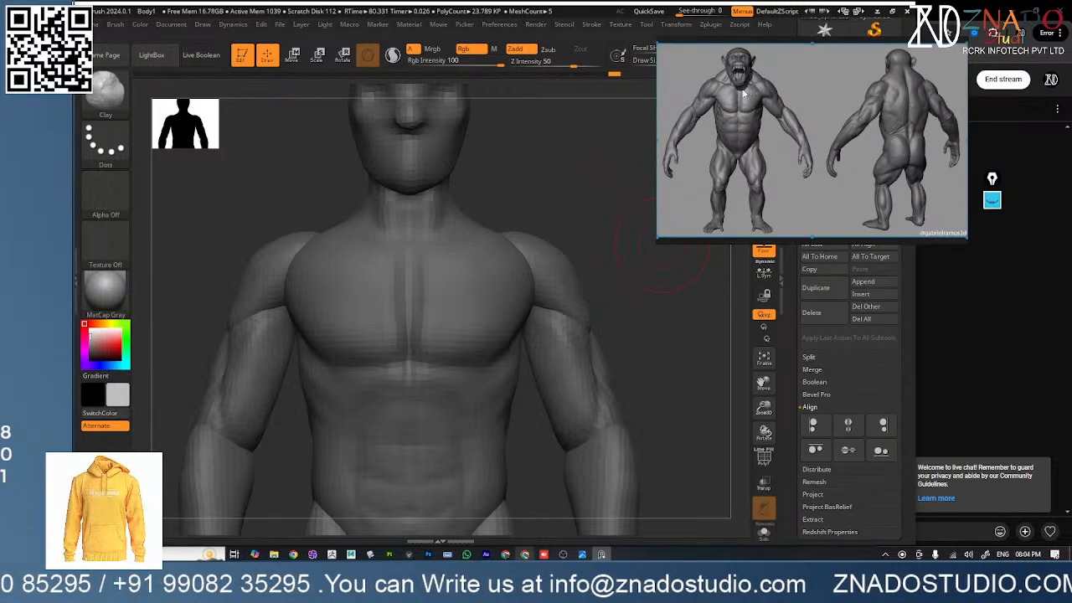
scroll(744, 98, down, 3)
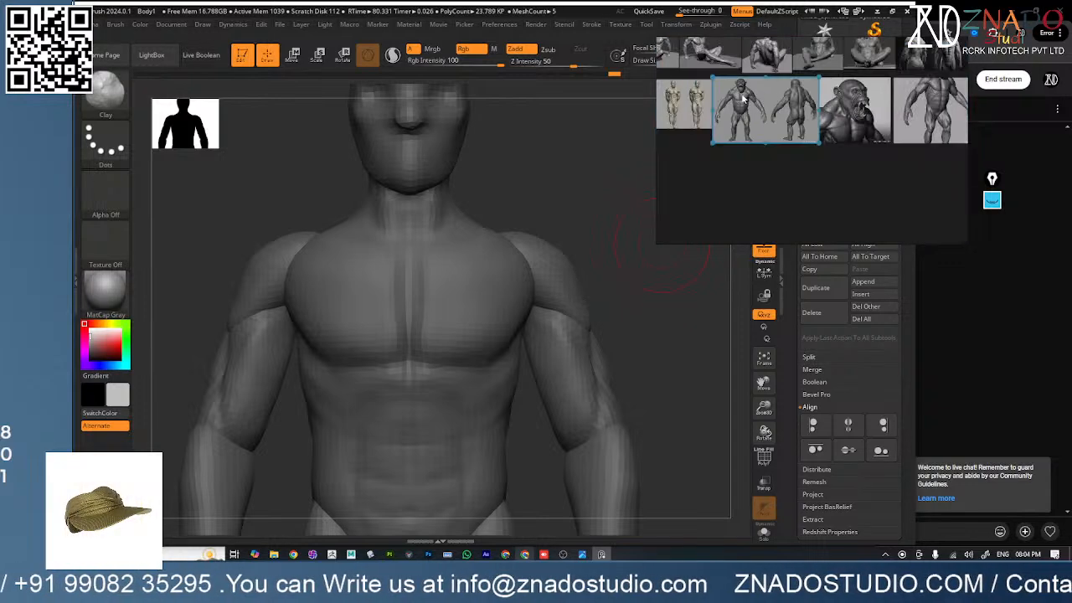
scroll(740, 101, up, 8)
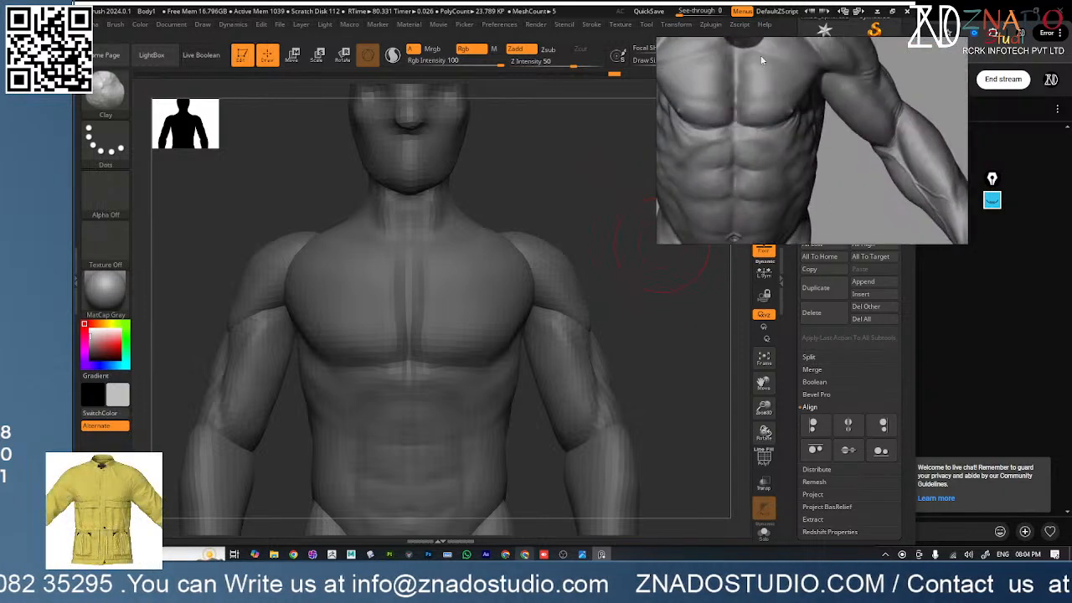
middle_drag(760, 57, 851, 198)
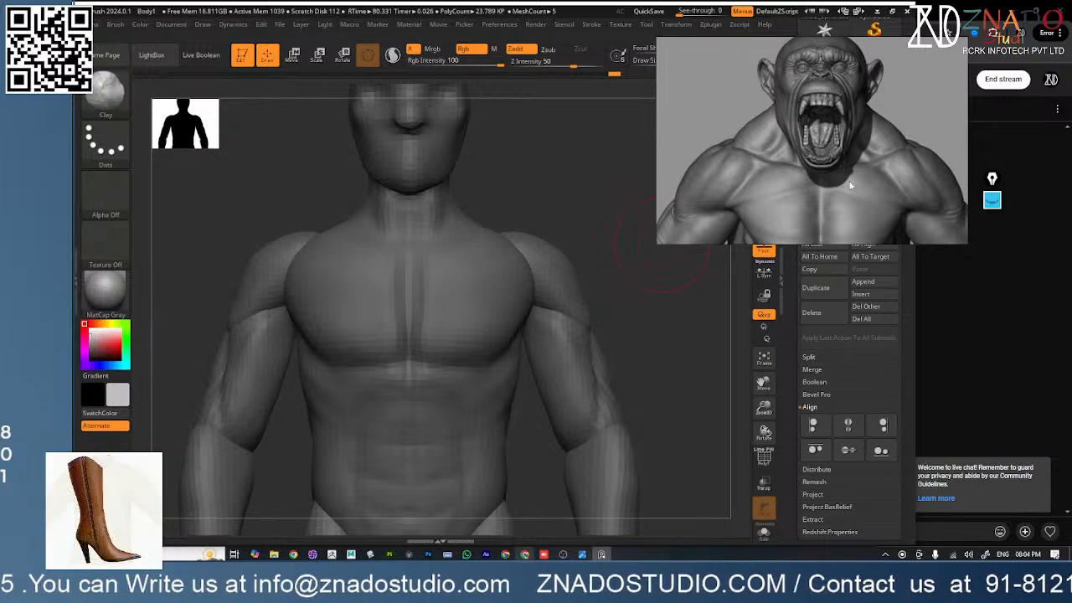
scroll(850, 198, down, 4)
scroll(842, 222, down, 3)
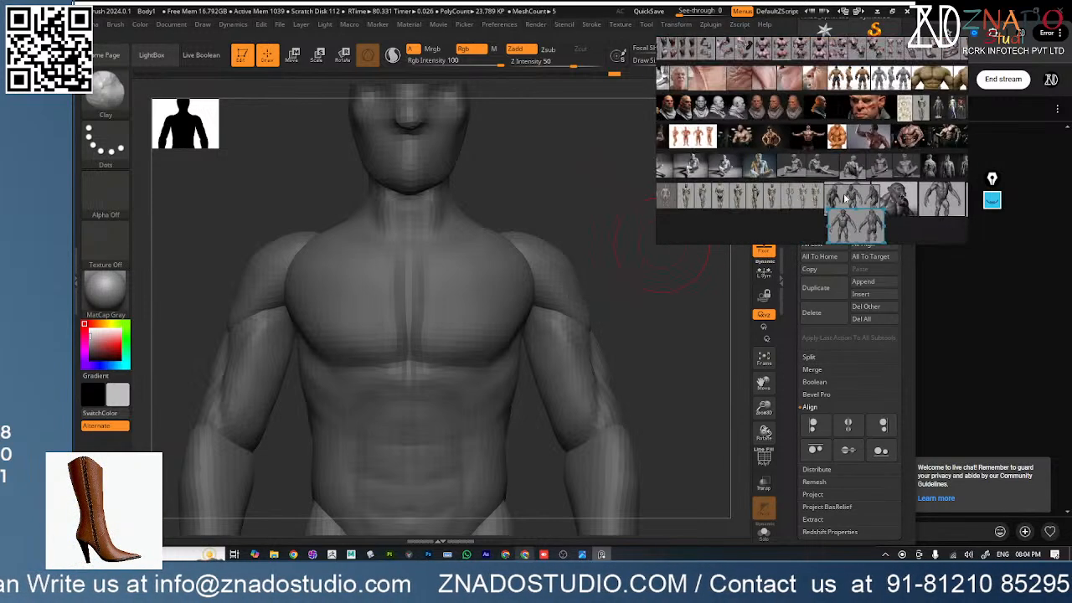
scroll(904, 224, down, 3)
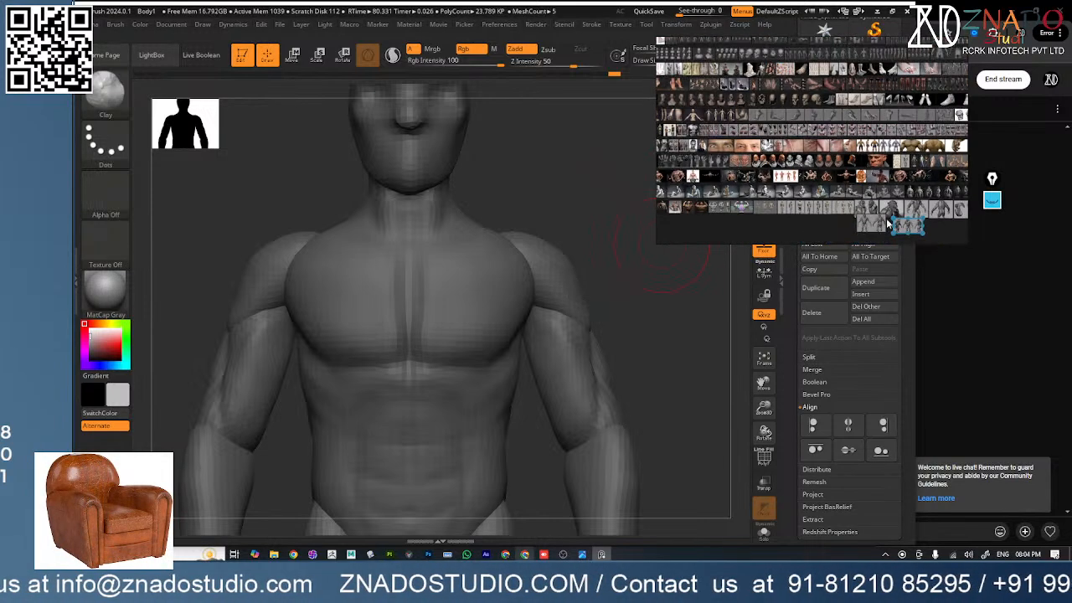
- Frame the torso of the beige muscular male statue with hands behind its back on the reference board
scroll(828, 207, up, 6)
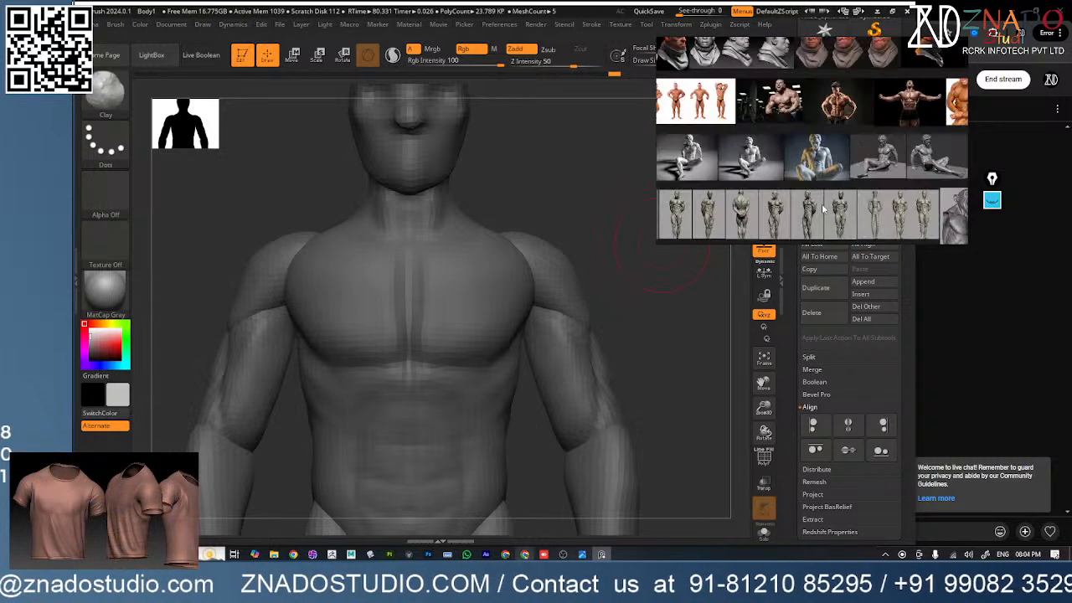
scroll(820, 93, up, 2)
scroll(819, 93, down, 6)
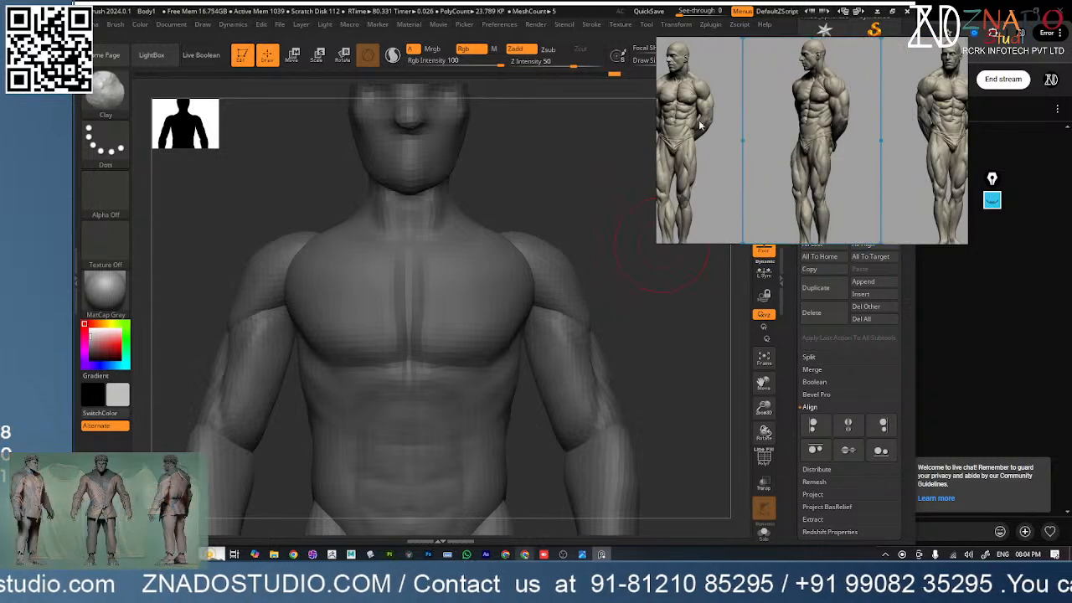
scroll(689, 125, up, 4)
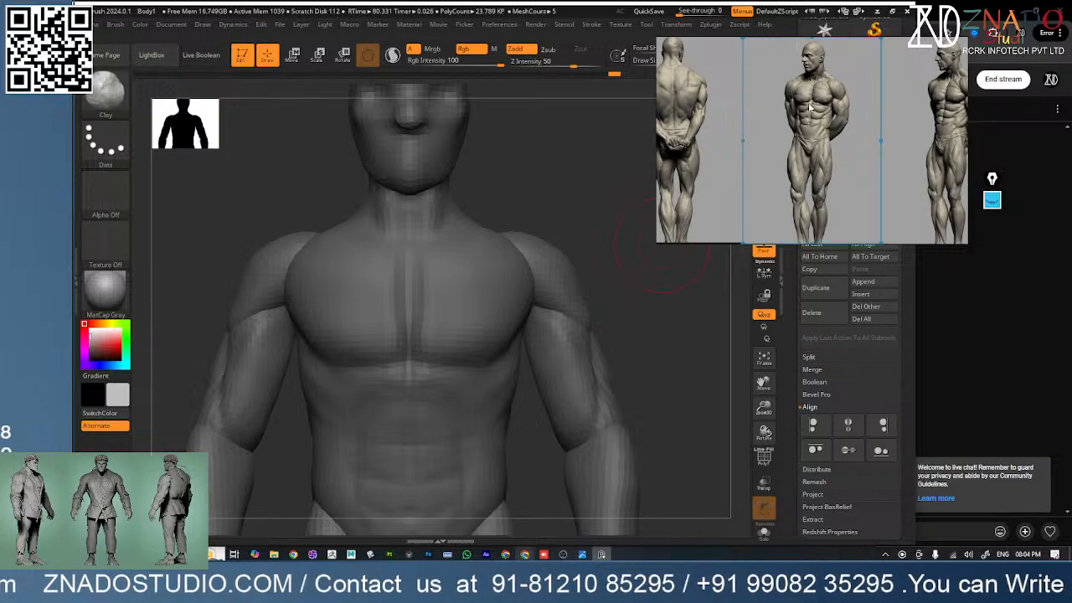
scroll(816, 88, up, 2)
scroll(818, 83, down, 6)
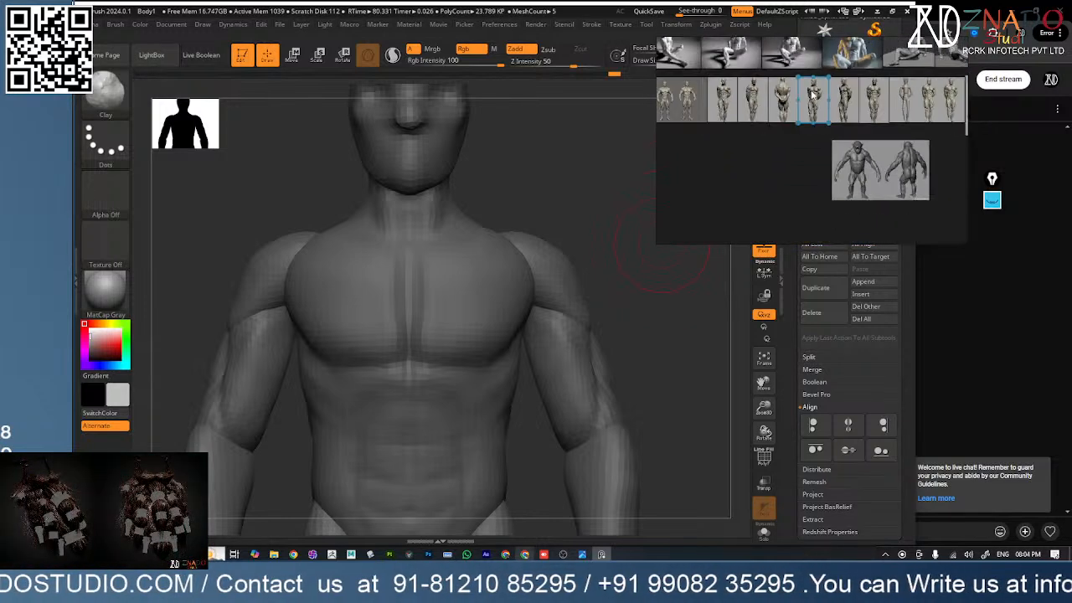
scroll(723, 99, up, 4)
scroll(807, 77, up, 2)
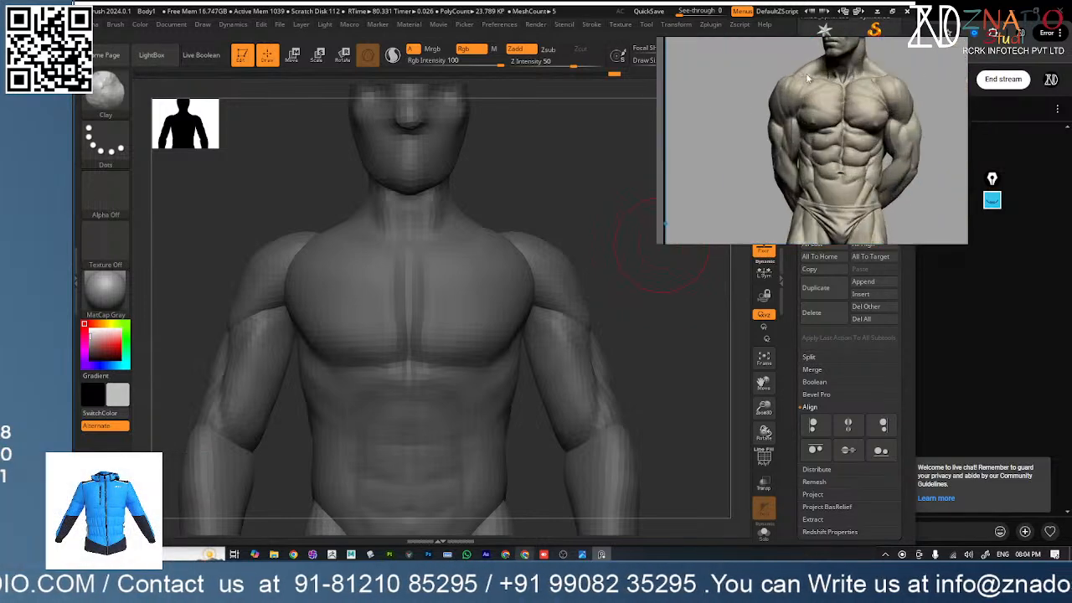
scroll(852, 92, up, 1)
scroll(852, 92, down, 1)
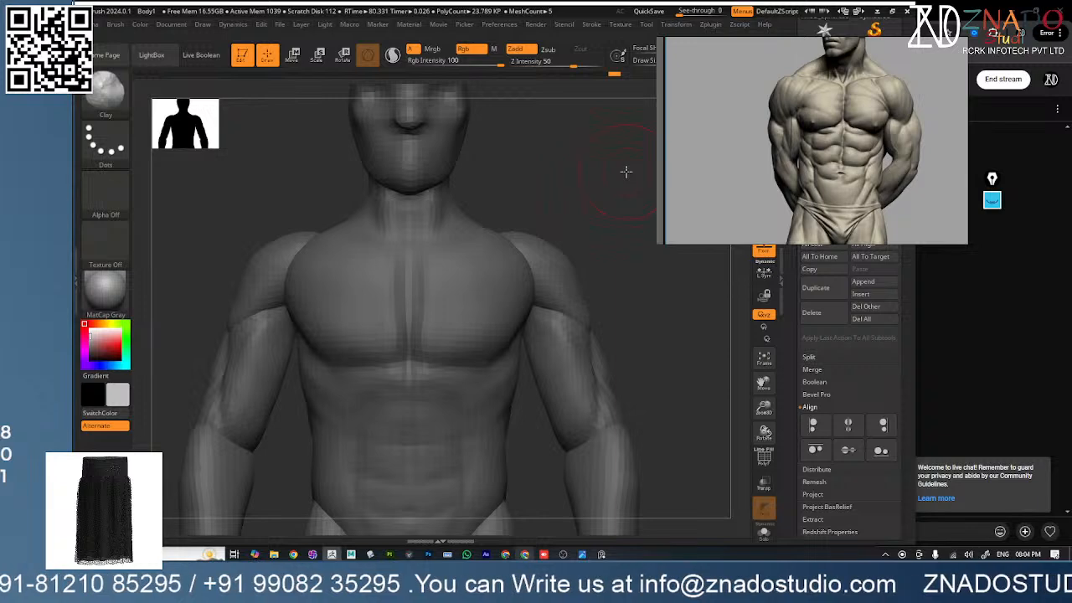
- Make the torso the active subtool and stroke the outer chest near the shoulder with the Clay brush
key(space)
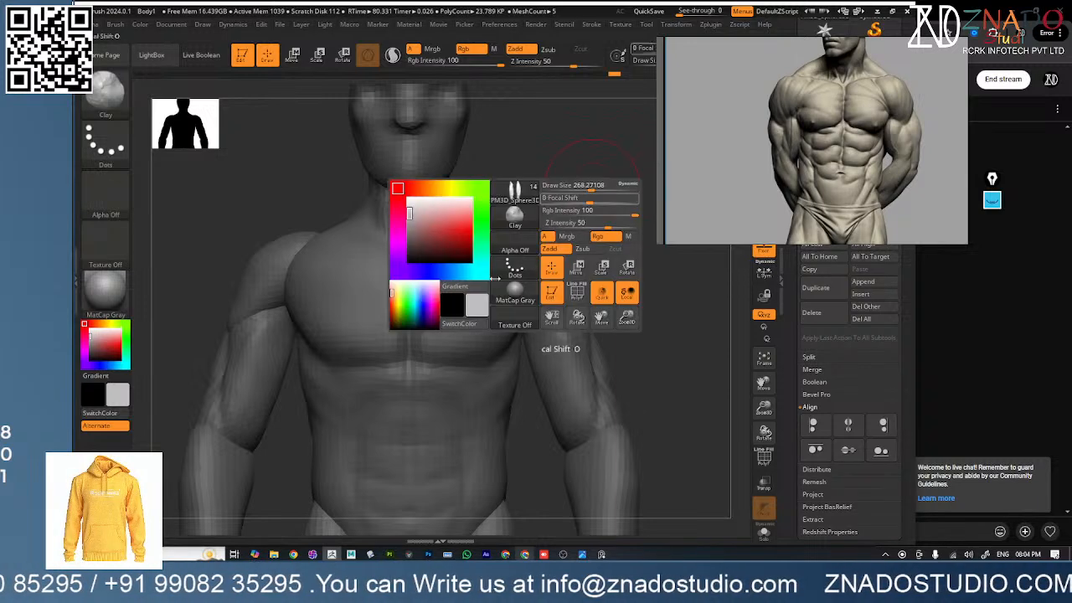
alt+click(448, 268)
right_drag(500, 350, 466, 345)
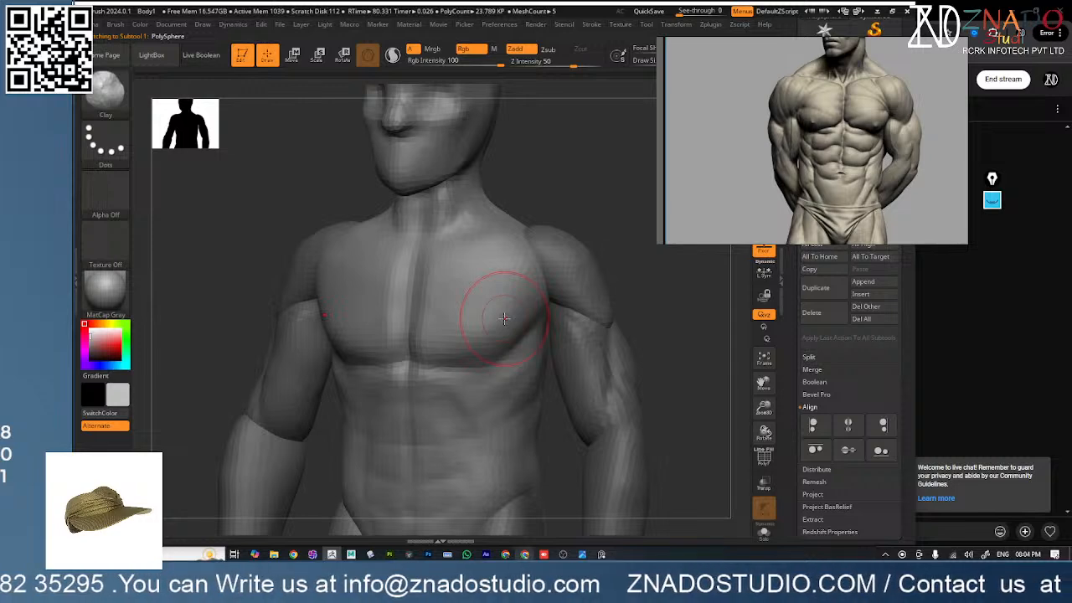
drag(497, 300, 511, 318)
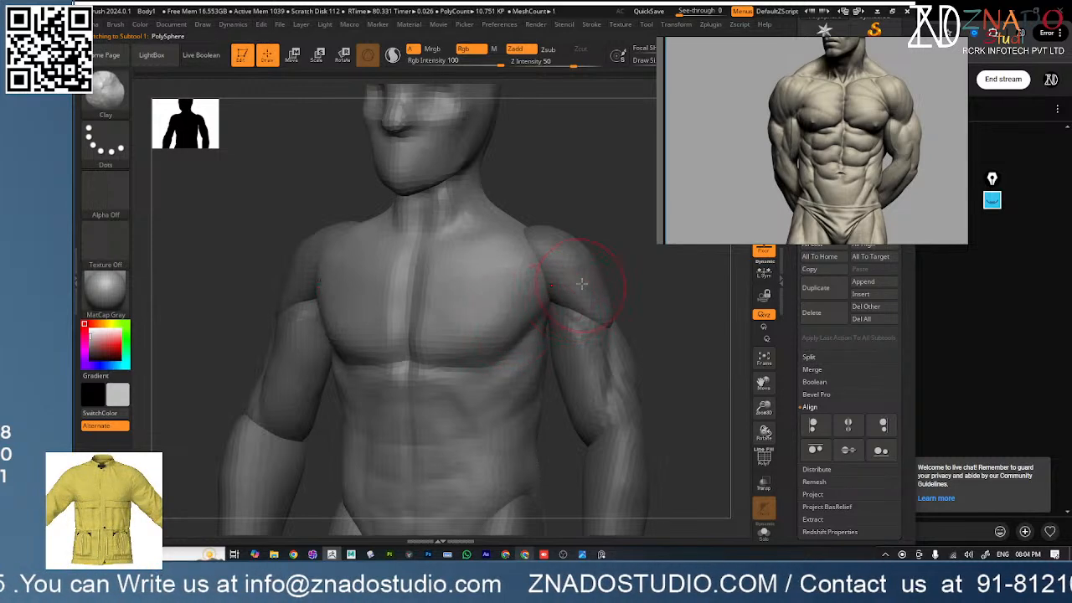
key(space)
drag(573, 281, 577, 281)
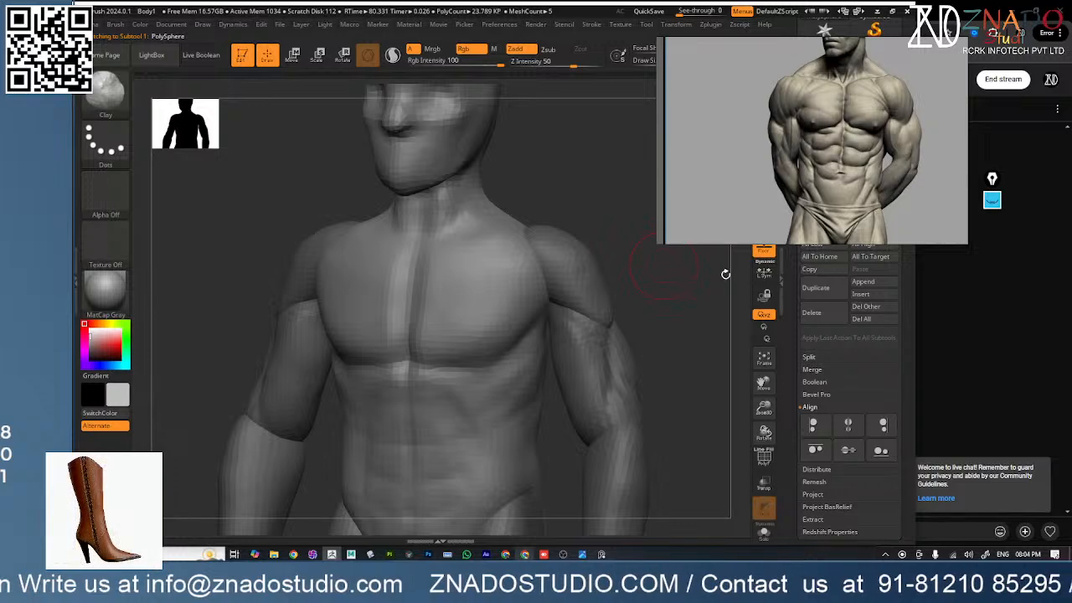
drag(685, 320, 682, 321)
- Switch to the Inflat brush, swell the lower pectorals symmetrically and smooth the chest surface
key(b)
click(525, 368)
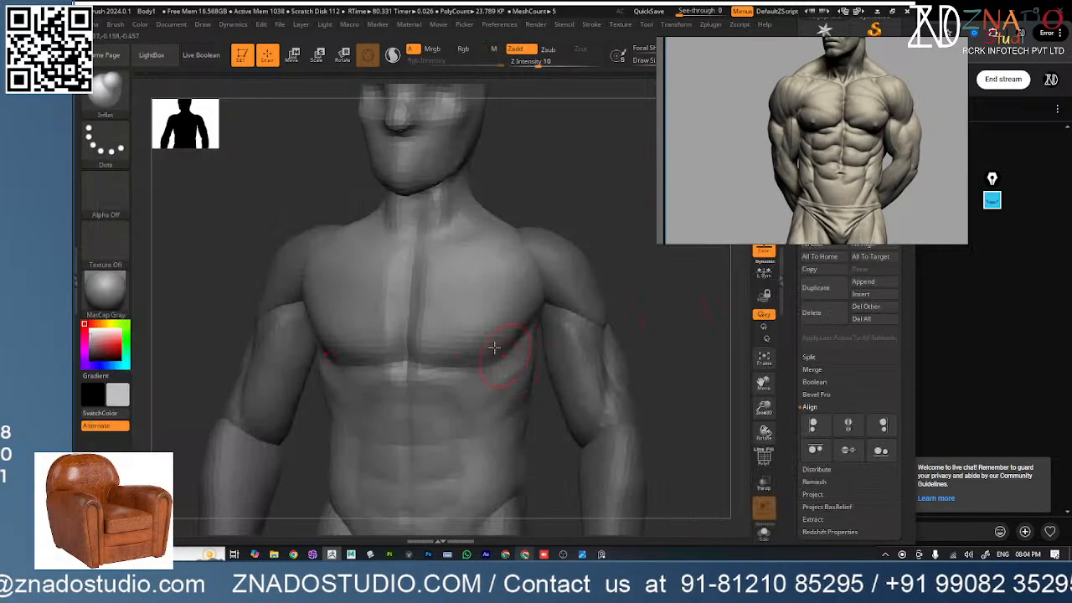
key(space)
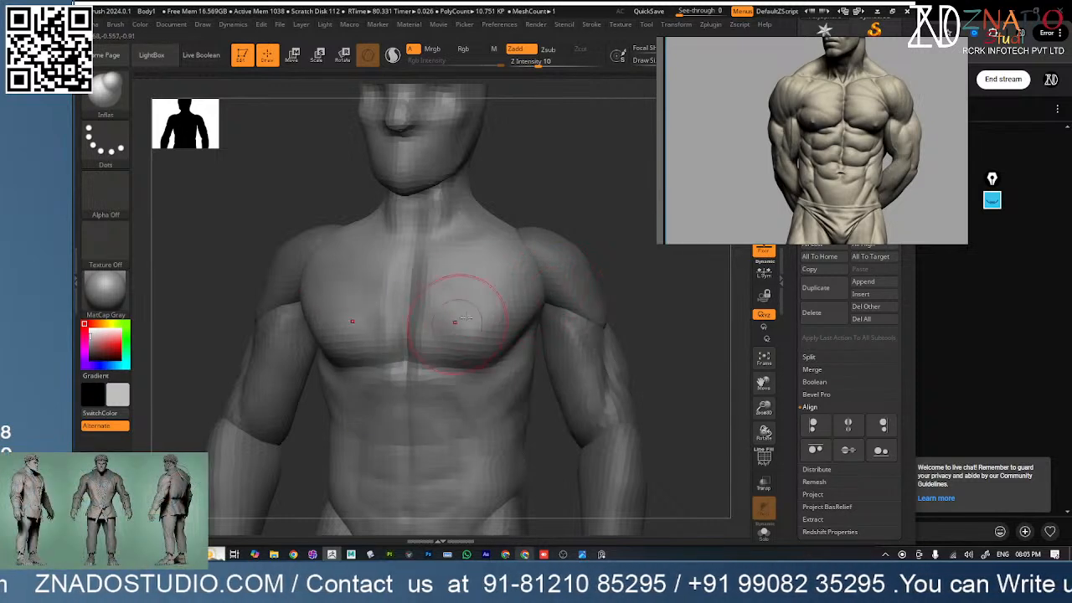
mouse_move(446, 302)
mouse_down()
mouse_move(502, 282)
mouse_move(476, 279)
mouse_move(486, 335)
mouse_move(449, 310)
mouse_up()
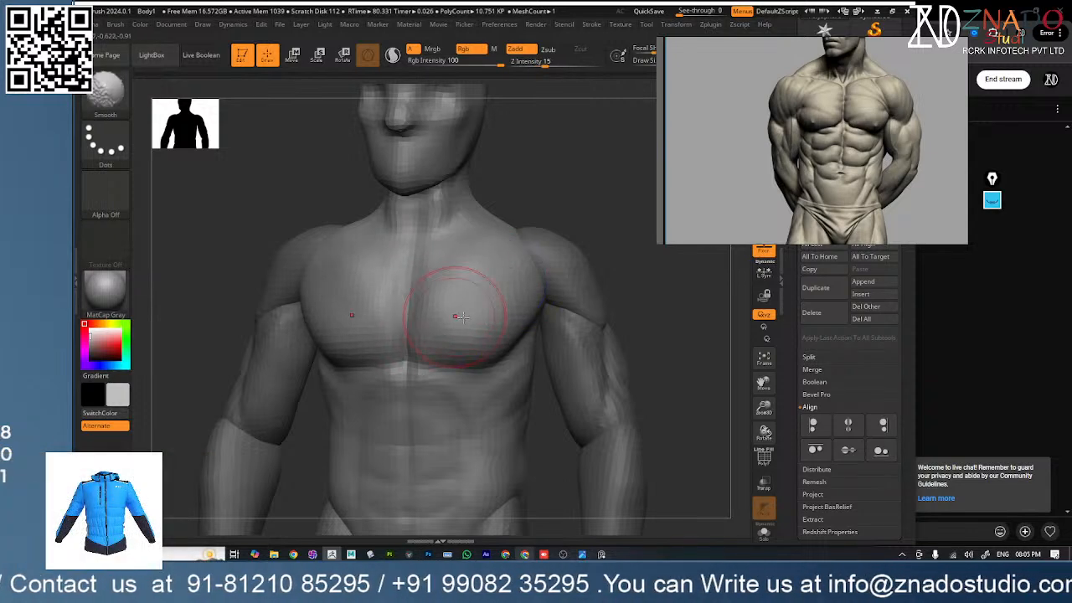
- Switch to the DamStandard brush and carve muscle-fibre creases across the inner, lower and upper pectorals
key(b)
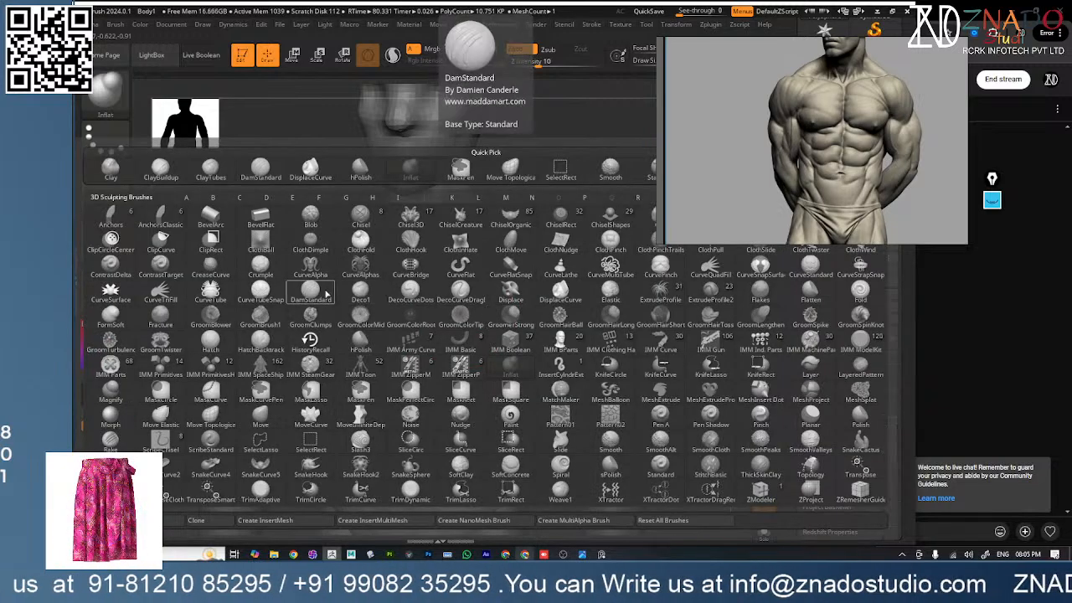
click(324, 292)
key(space)
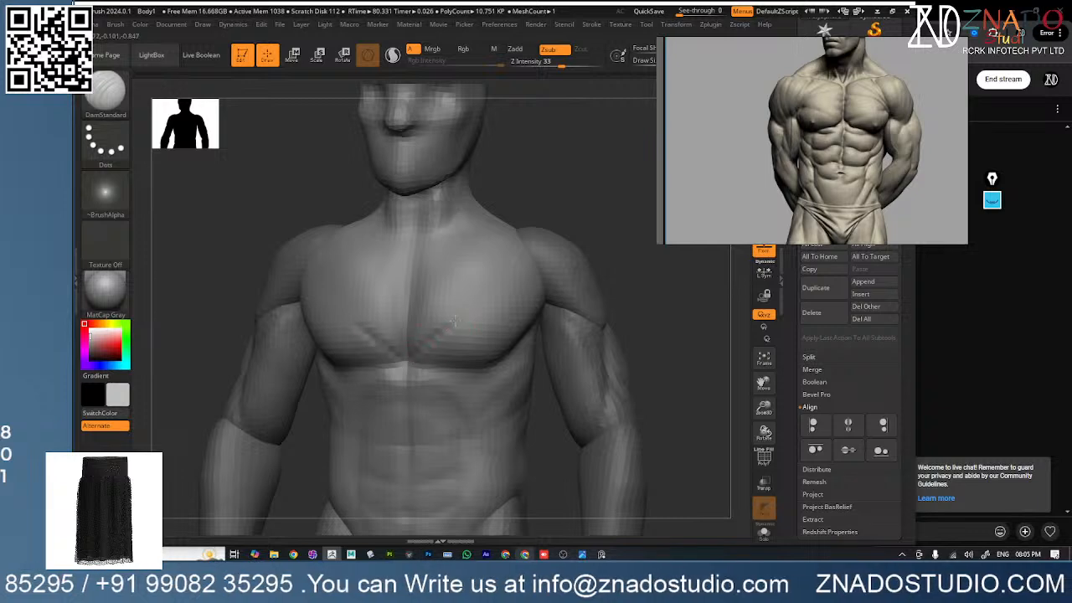
mouse_move(425, 356)
mouse_down()
mouse_move(442, 365)
mouse_move(471, 336)
mouse_move(449, 358)
mouse_move(424, 346)
mouse_up()
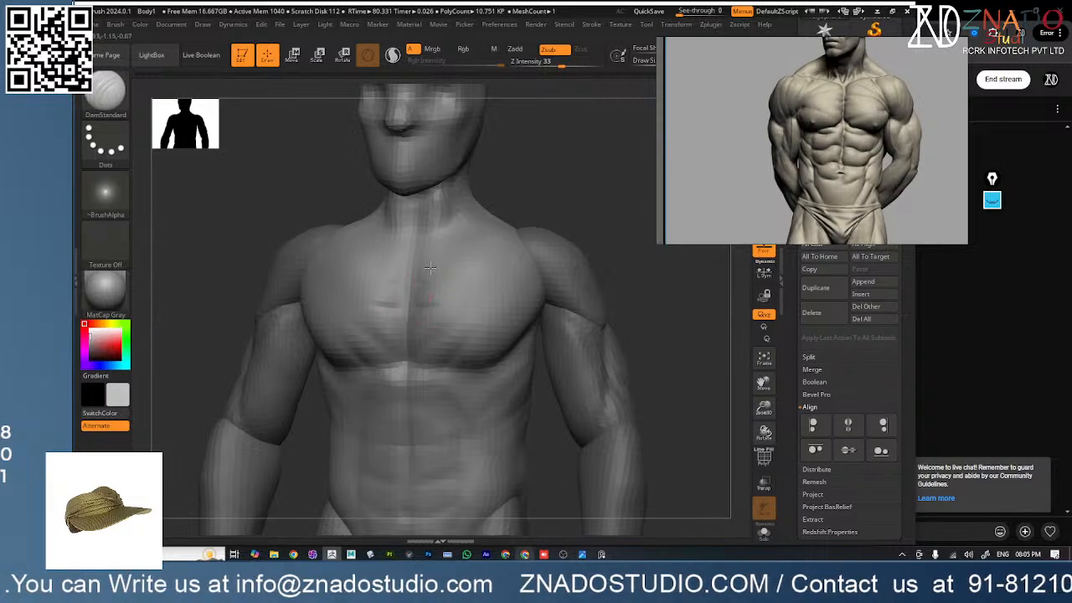
drag(430, 268, 457, 270)
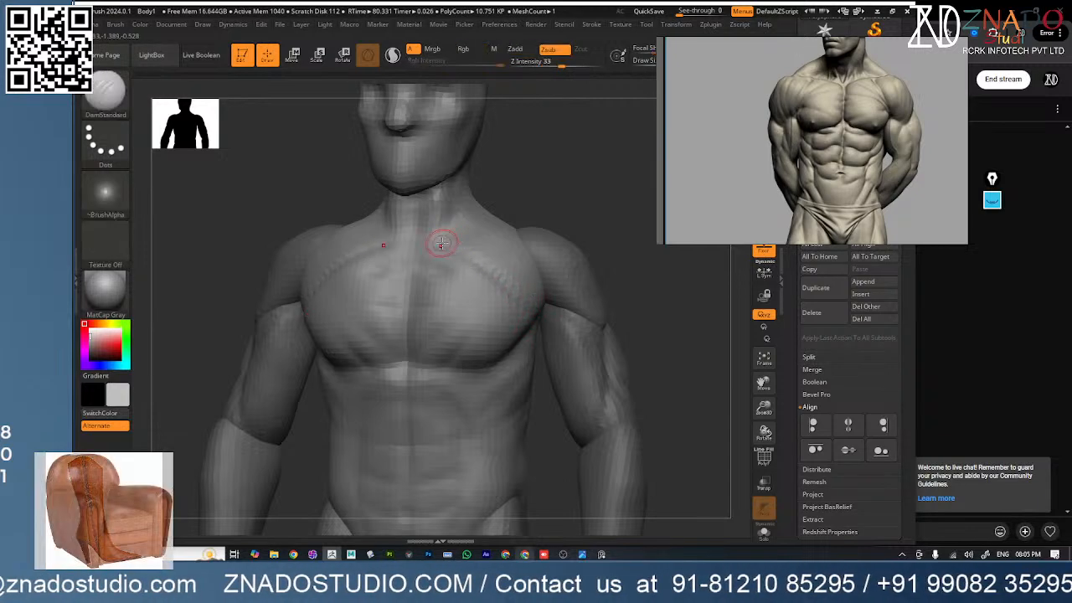
- Carve diagonal fibre grooves from the collarbone and mid-chest toward the shoulder, and soften them with smoothing
drag(442, 241, 546, 295)
right_drag(516, 385, 485, 378)
right_drag(543, 355, 512, 348)
drag(464, 312, 541, 304)
drag(457, 266, 565, 309)
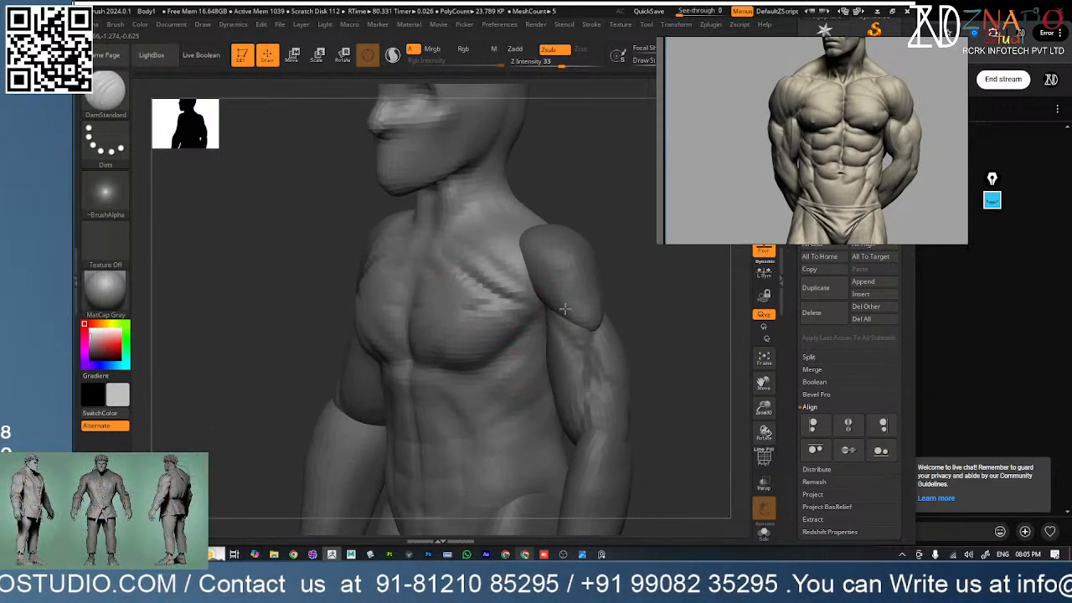
mouse_move(503, 284)
shift+mouse_down()
mouse_move(438, 249)
mouse_move(515, 292)
mouse_move(449, 250)
shift+mouse_up()
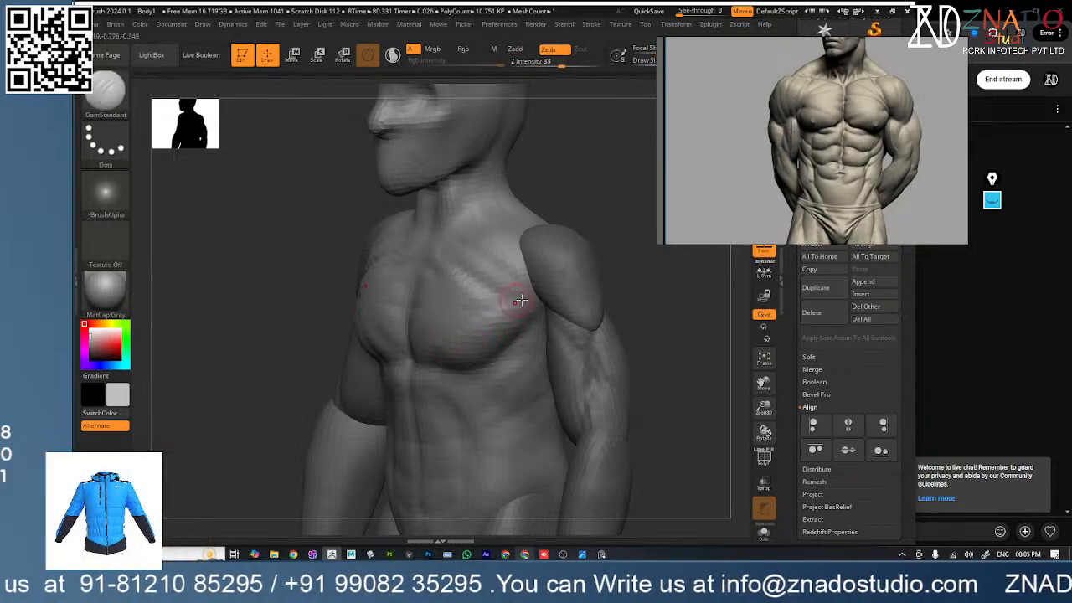
- Smooth the outer chest, carve a DamStandard groove from the collarbone toward the shoulder, and soften it
key(shift)
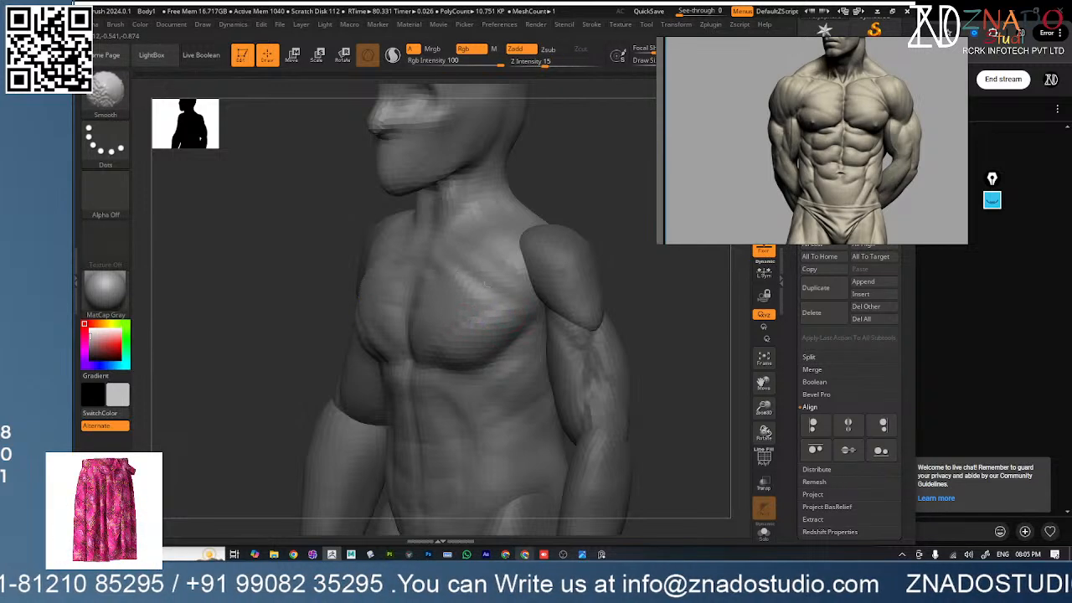
right_drag(504, 283, 451, 348)
right_drag(438, 297, 502, 295)
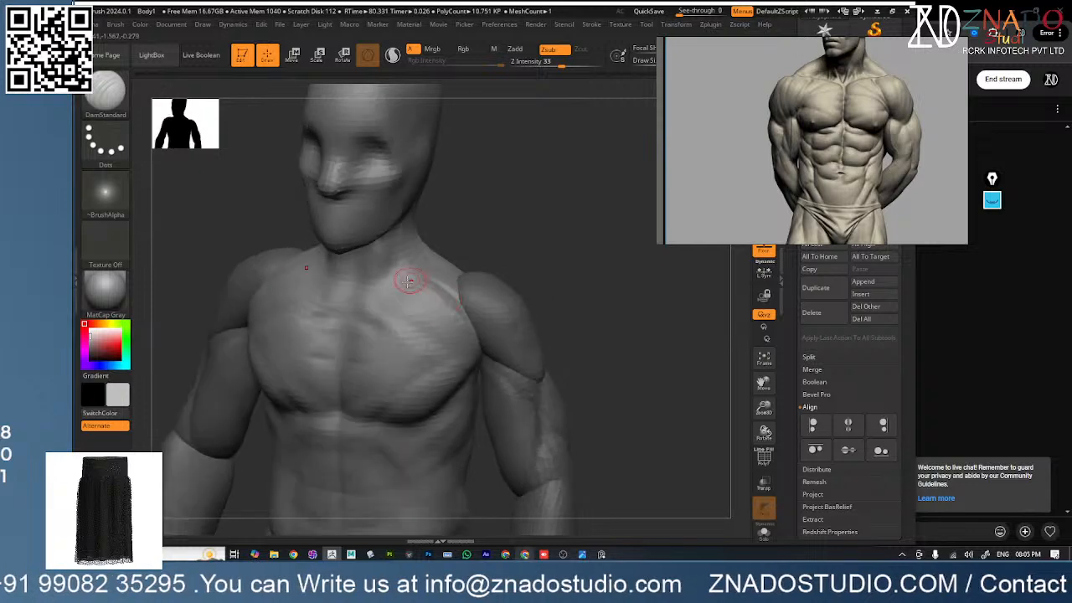
drag(411, 279, 476, 318)
right_drag(521, 325, 453, 336)
mouse_move(428, 283)
shift+mouse_down()
mouse_move(471, 321)
mouse_move(448, 303)
shift+mouse_up()
right_drag(445, 320, 468, 314)
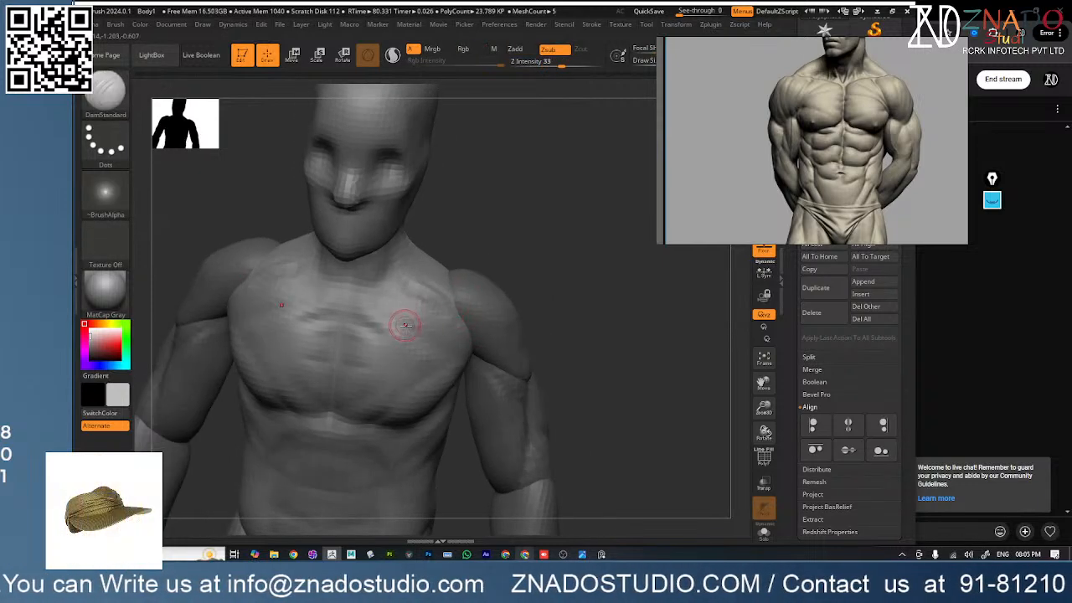
- Switch to the Clay brush, build up the collarbones and neck base symmetrically, and smooth the strokes into the neck
key(b)
key(c)
key(l)
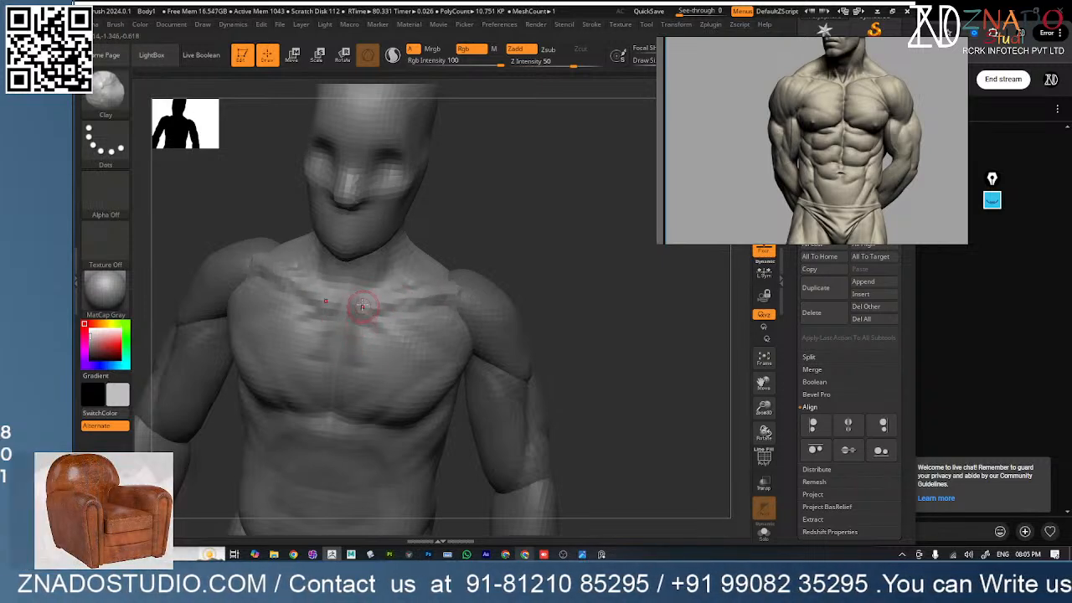
mouse_move(367, 301)
right_down()
mouse_move(361, 284)
mouse_move(376, 267)
right_up()
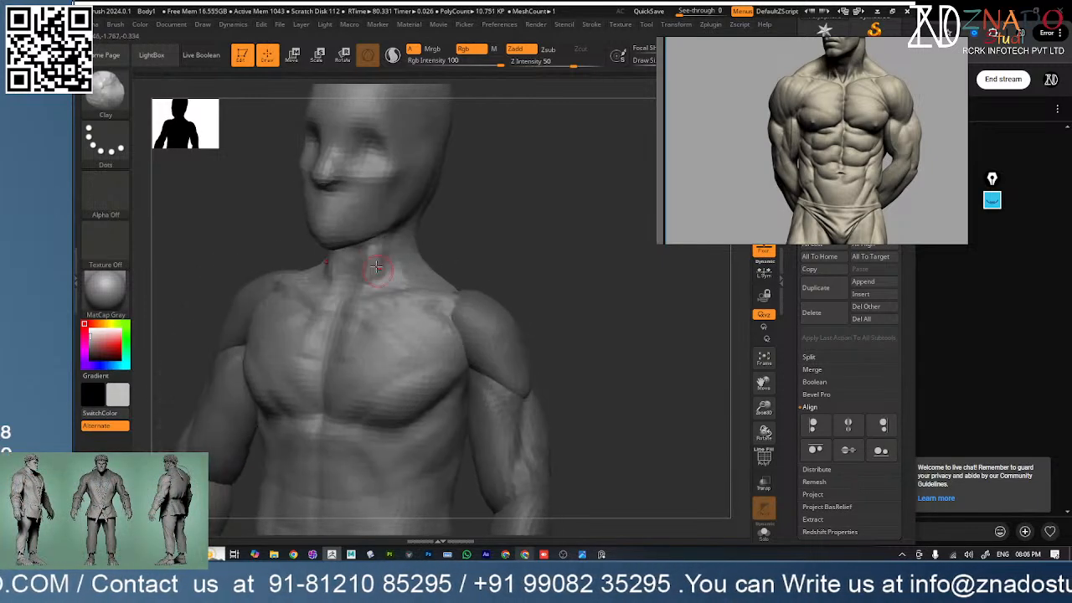
key(shift)
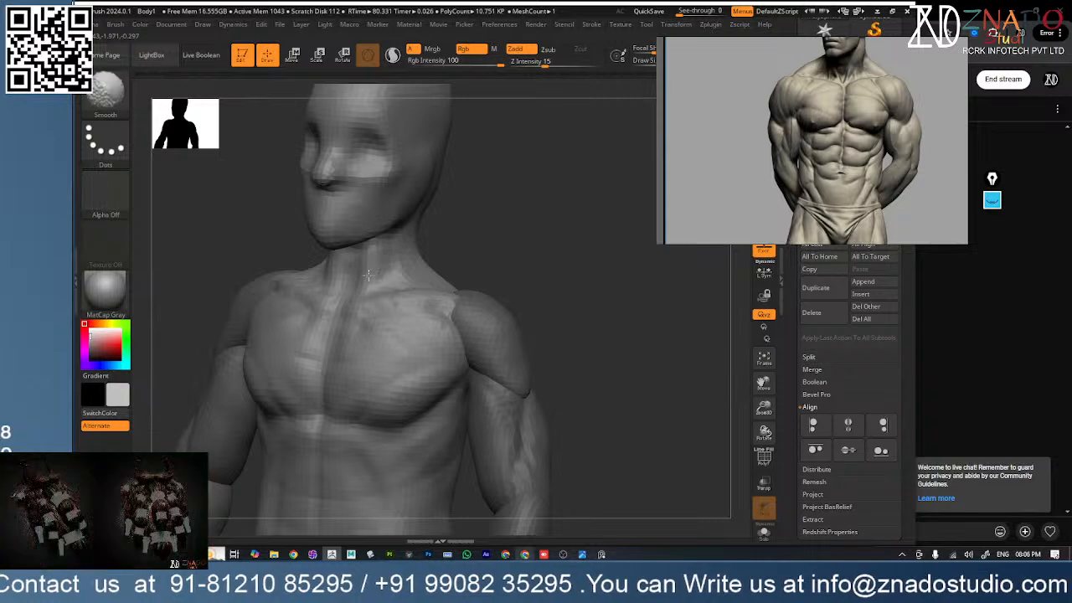
mouse_move(372, 277)
right_down()
mouse_move(394, 294)
mouse_move(359, 246)
mouse_move(438, 318)
right_up()
key(space)
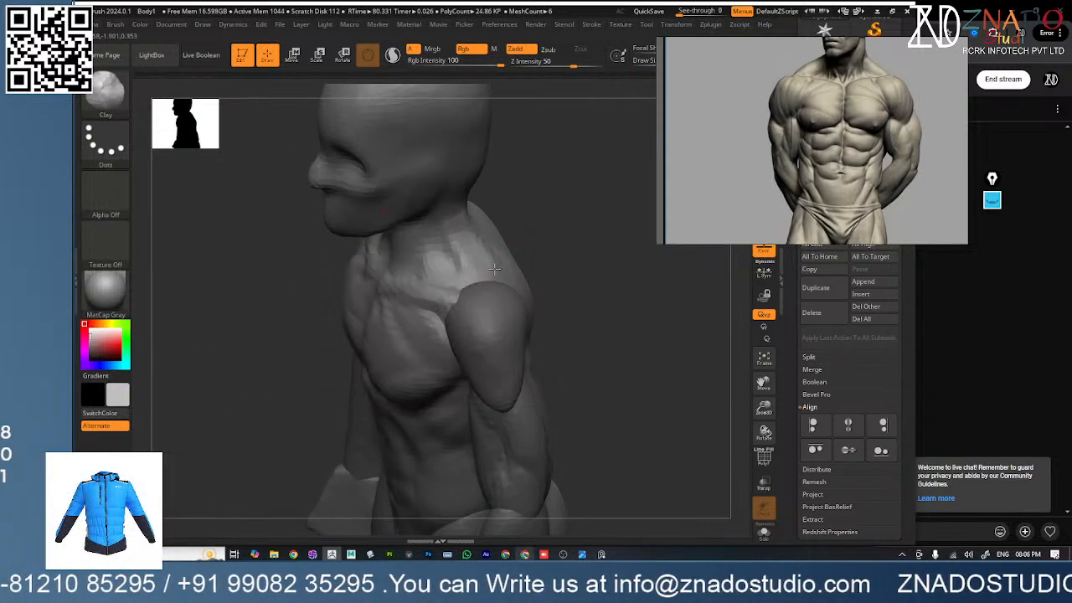
right_drag(494, 268, 494, 304)
key(space)
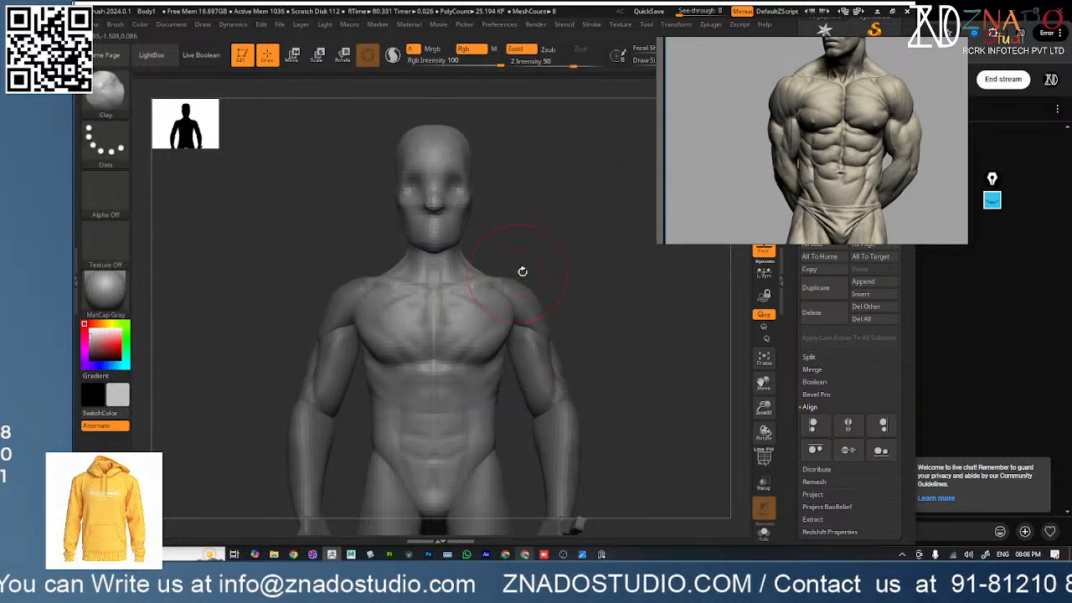
- Switch to the Move Topological brush and adjust the torso's contour where it meets the shoulders
key(b)
key(m)
key(t)
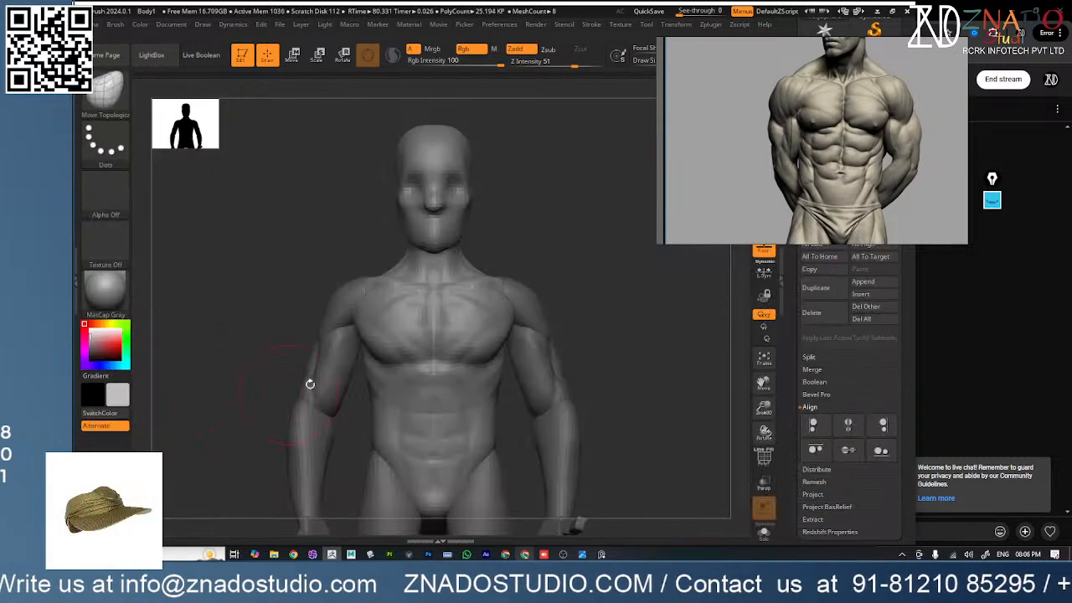
key(space)
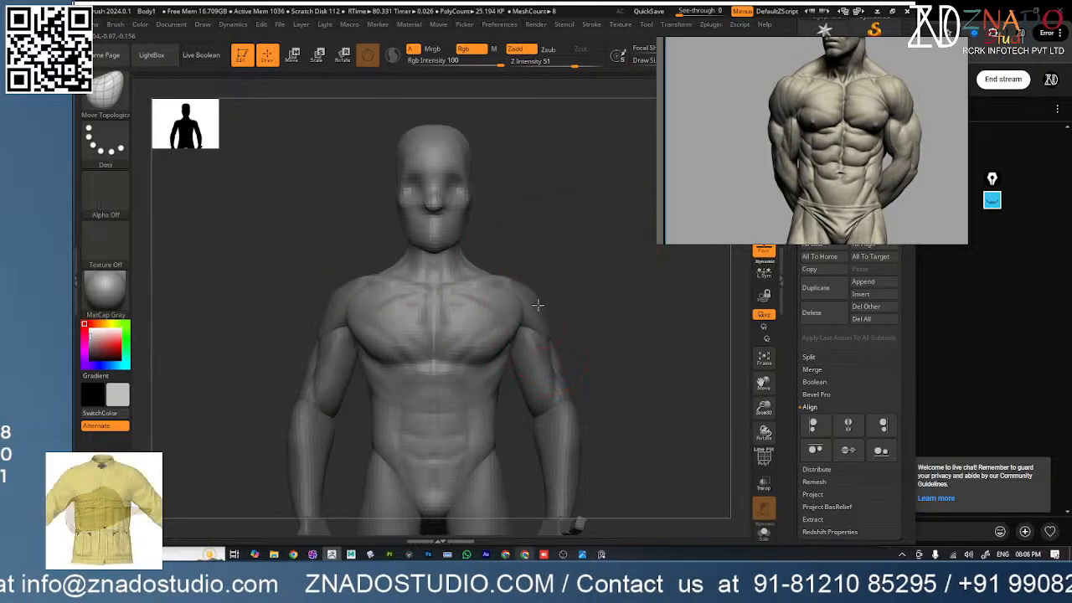
drag(538, 303, 525, 281)
key(space)
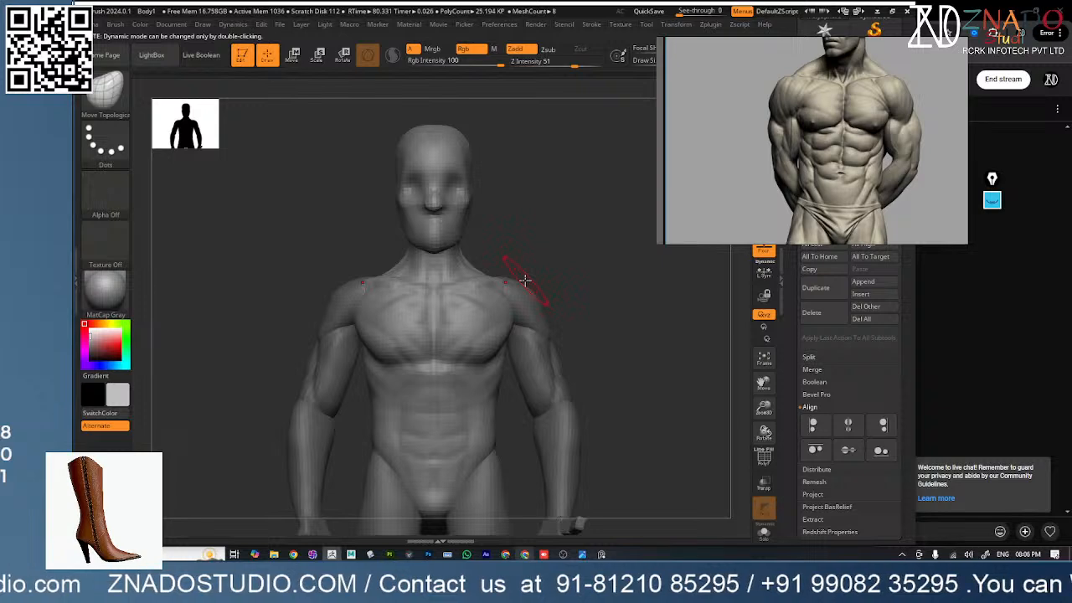
mouse_move(468, 408)
right_down()
mouse_move(486, 354)
mouse_move(498, 378)
right_up()
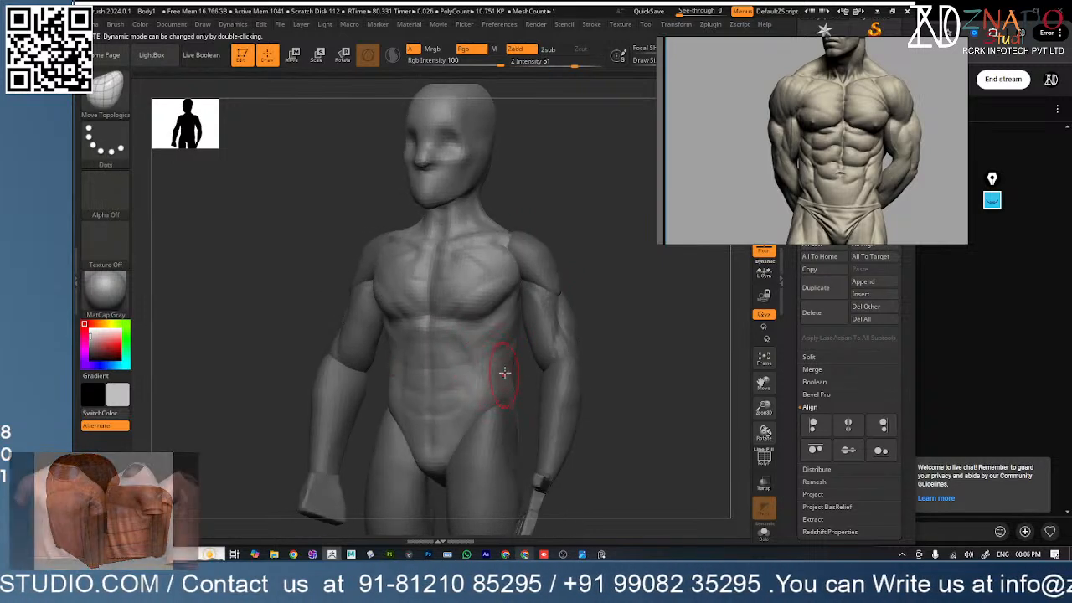
- Switch to the Clay brush, move the reference image off the canvas, and smooth the chest and abdomen forms
key(b)
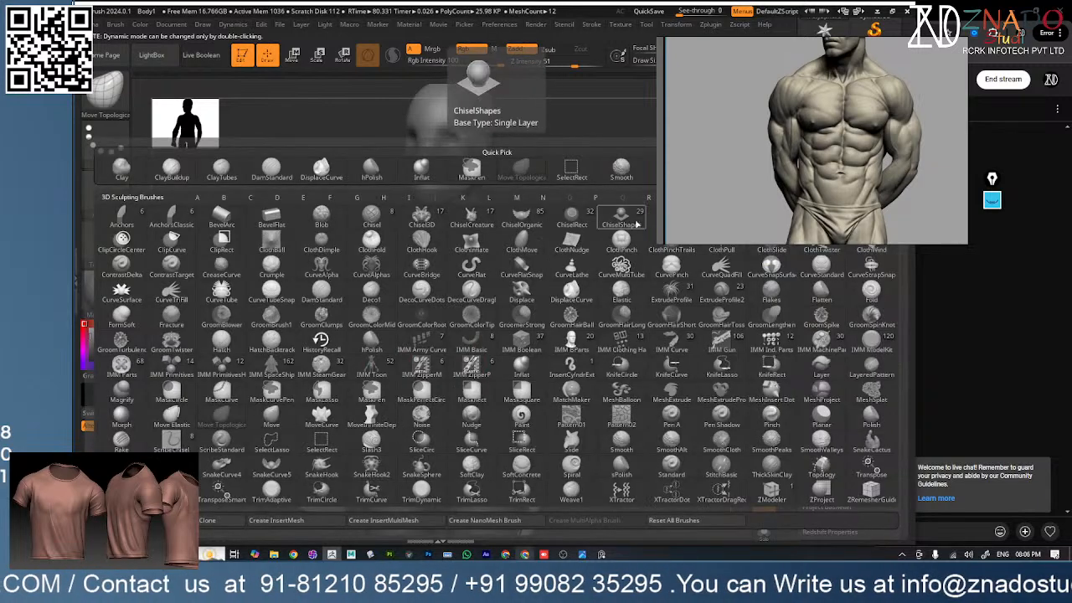
click(691, 221)
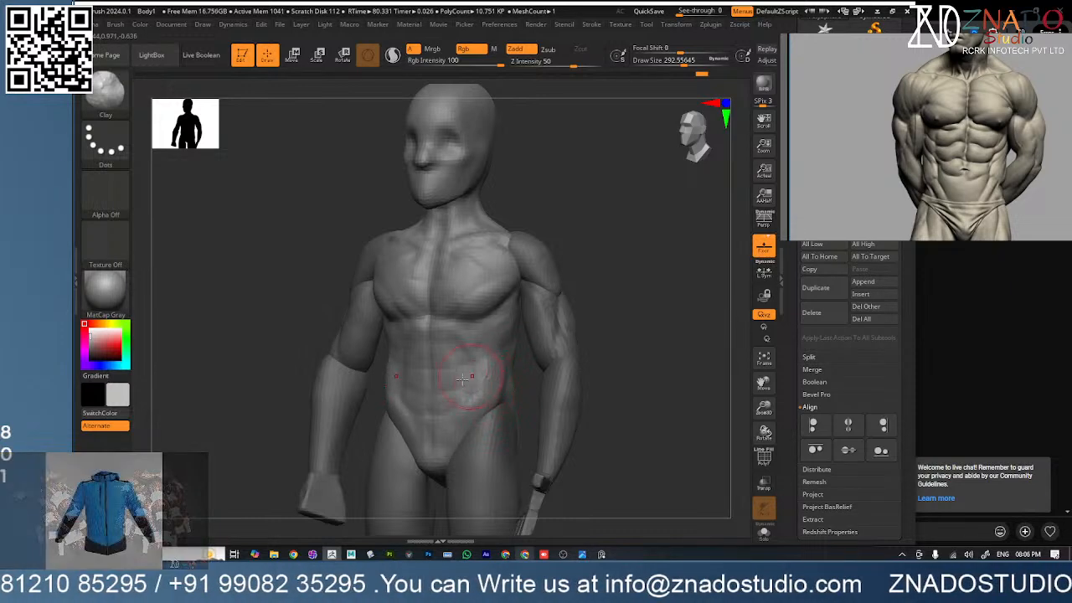
right_drag(426, 373, 457, 366)
mouse_move(513, 333)
right_down()
mouse_move(494, 338)
mouse_move(498, 309)
right_up()
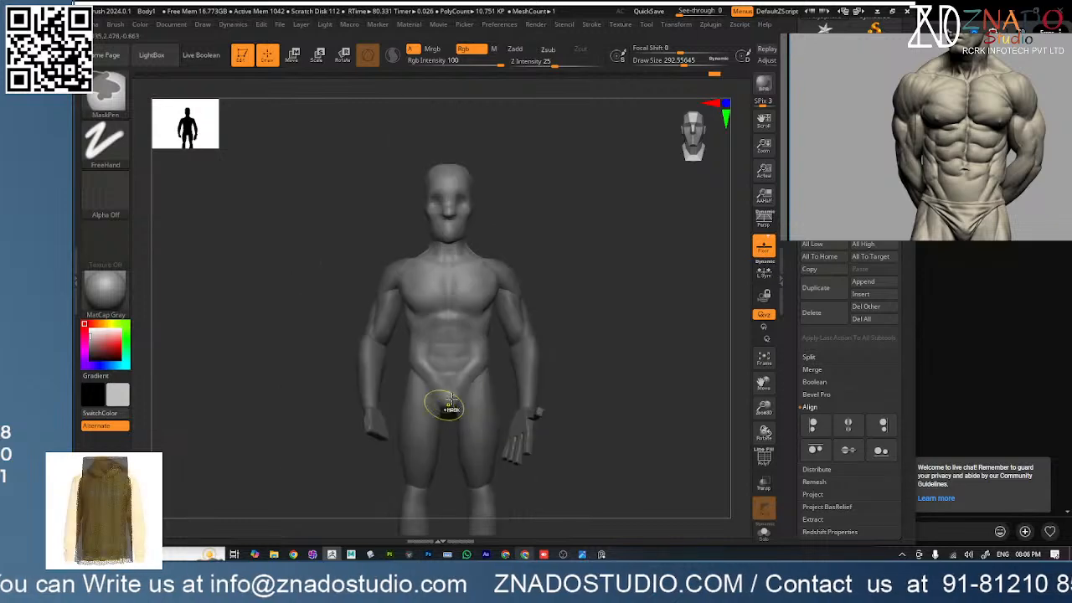
drag(586, 352, 478, 336)
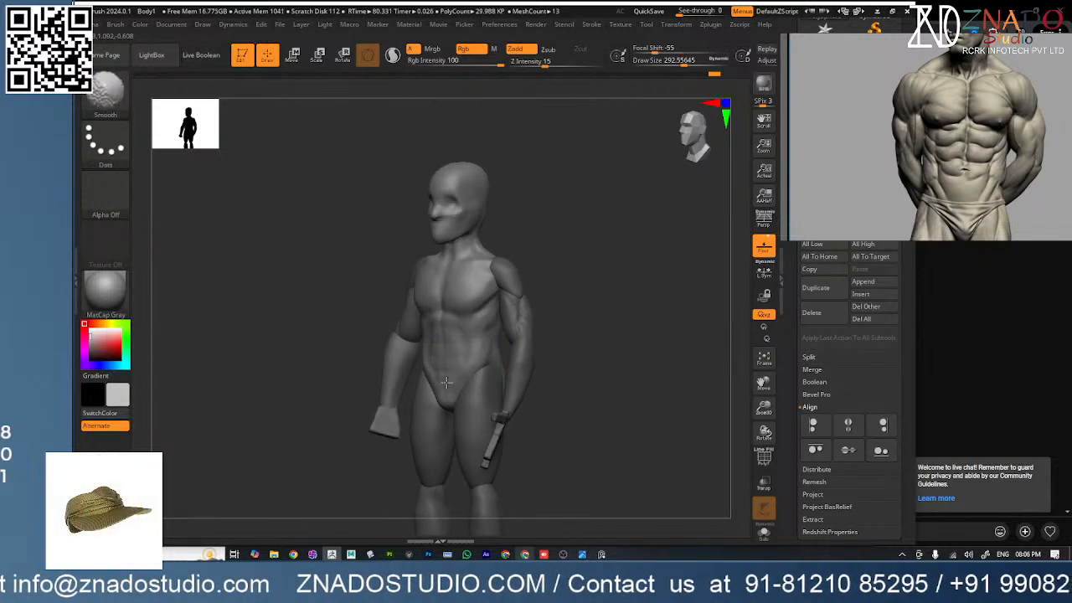
key(shift)
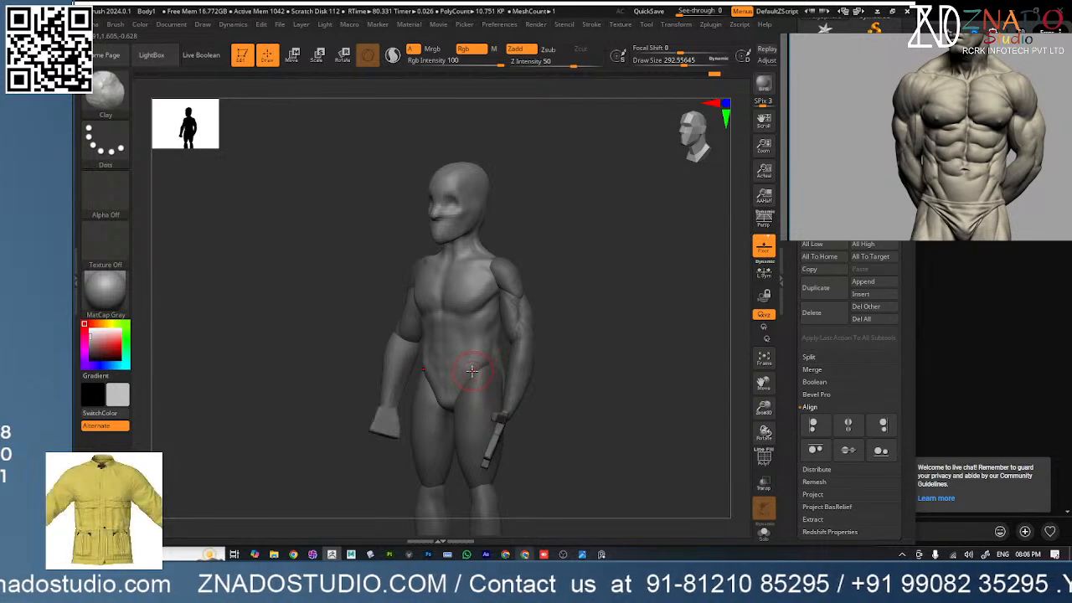
shift+drag(539, 338, 543, 328)
key(ctrl)
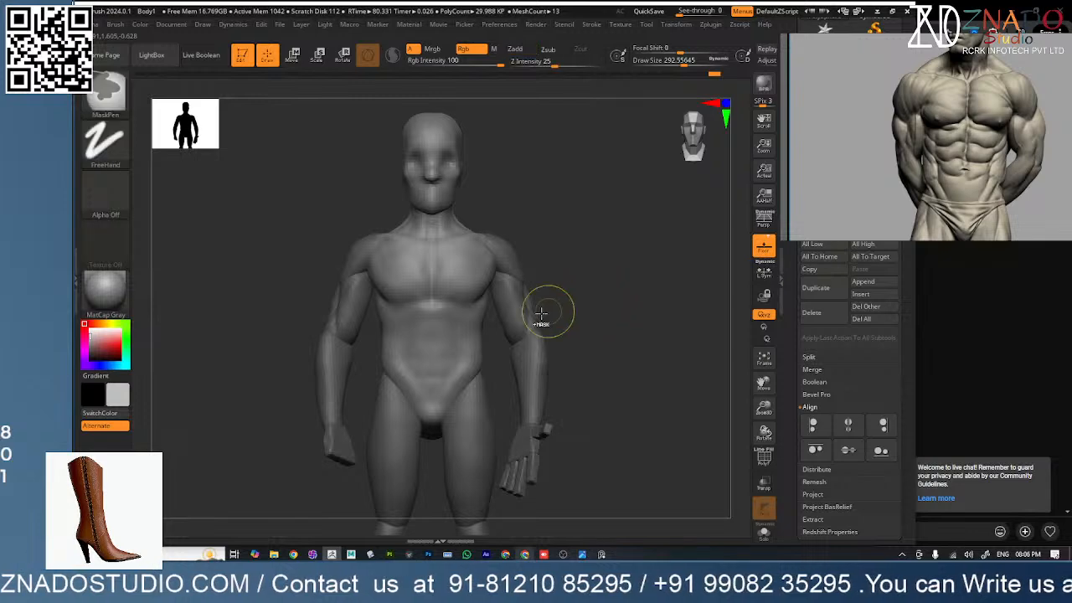
ctrl+right_drag(541, 314, 541, 323)
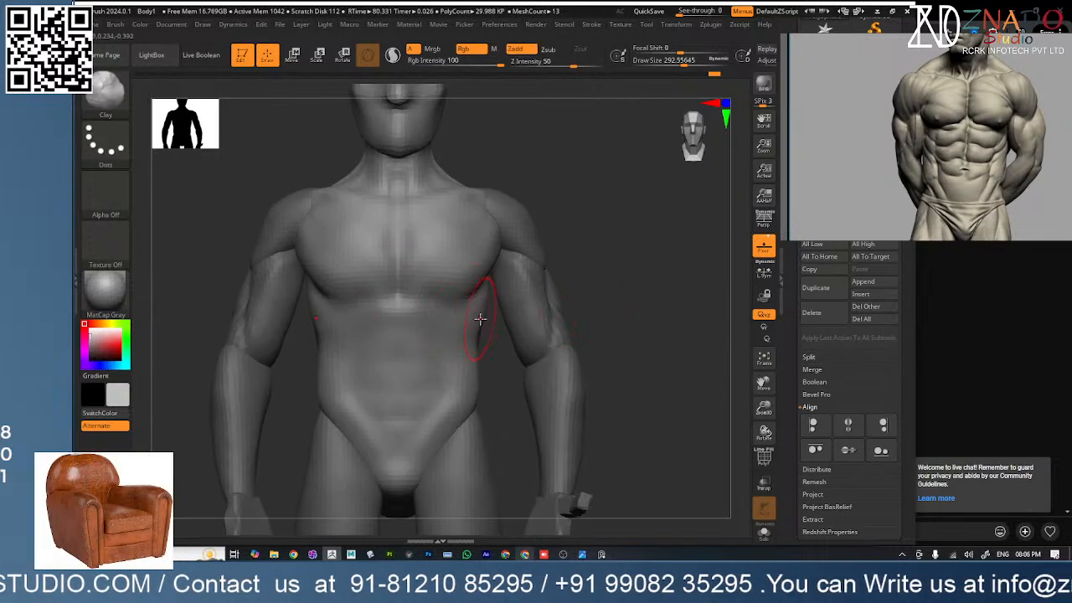
- Carve the crease beneath the pectorals with the DamStandard brush at a draw size of about 120, and soften it
key(b)
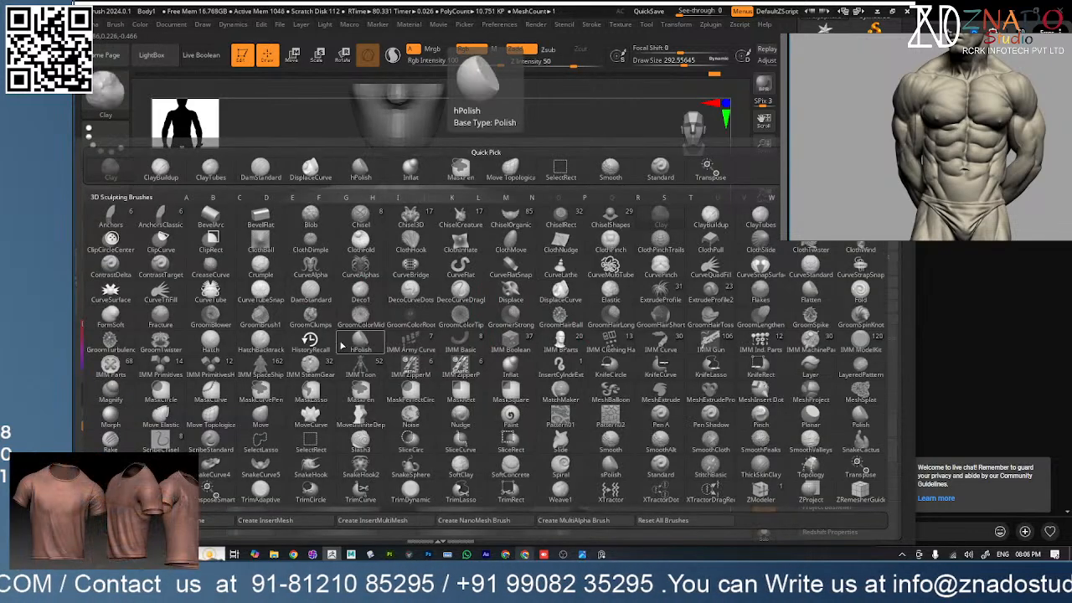
click(311, 291)
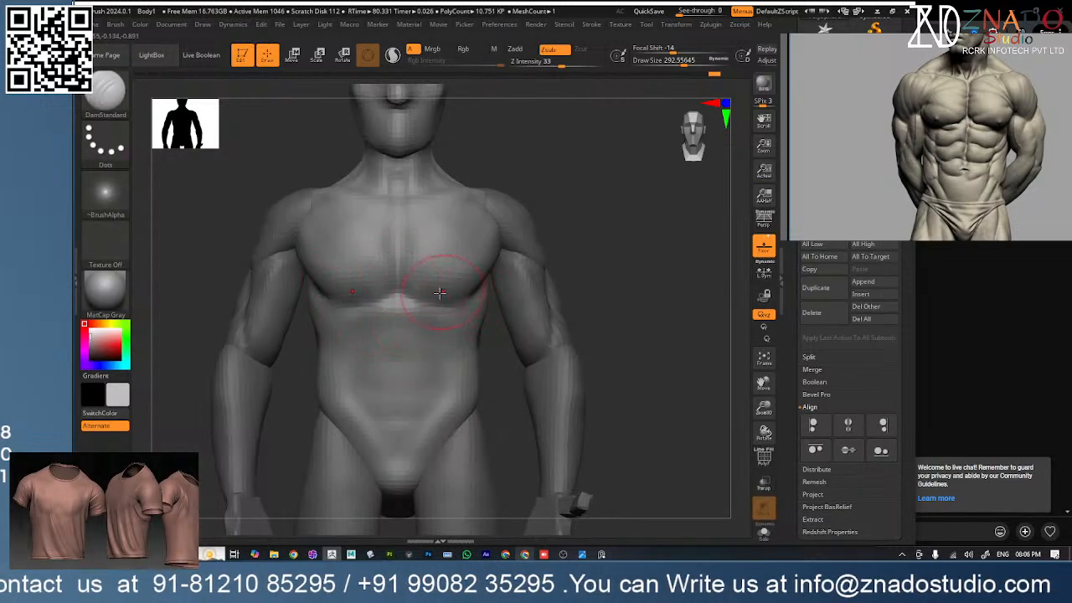
key(space)
click(504, 267)
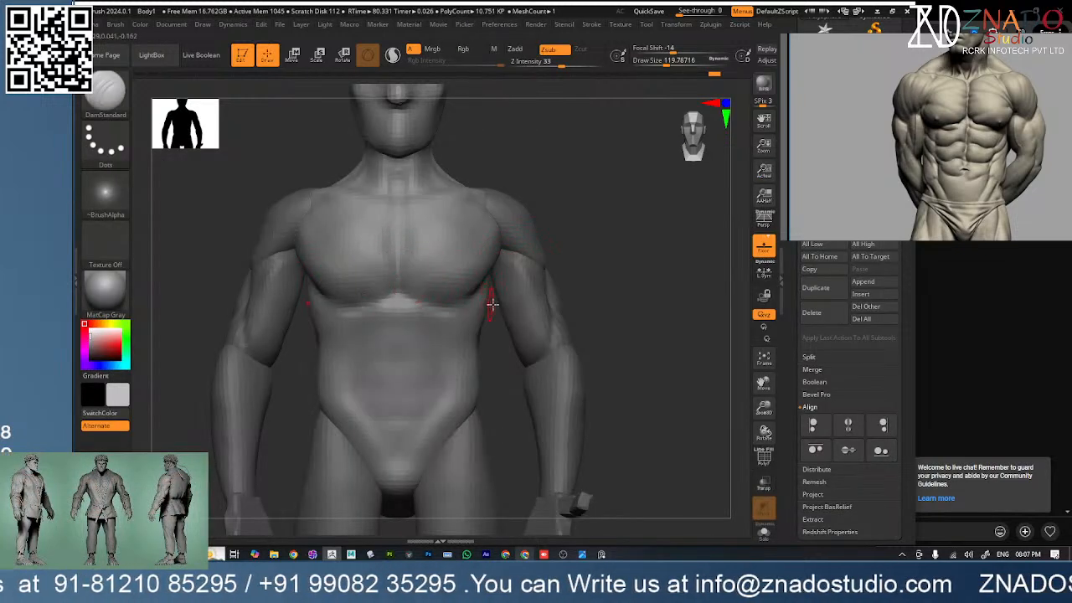
mouse_move(477, 307)
right_down()
mouse_move(435, 311)
mouse_move(478, 306)
right_up()
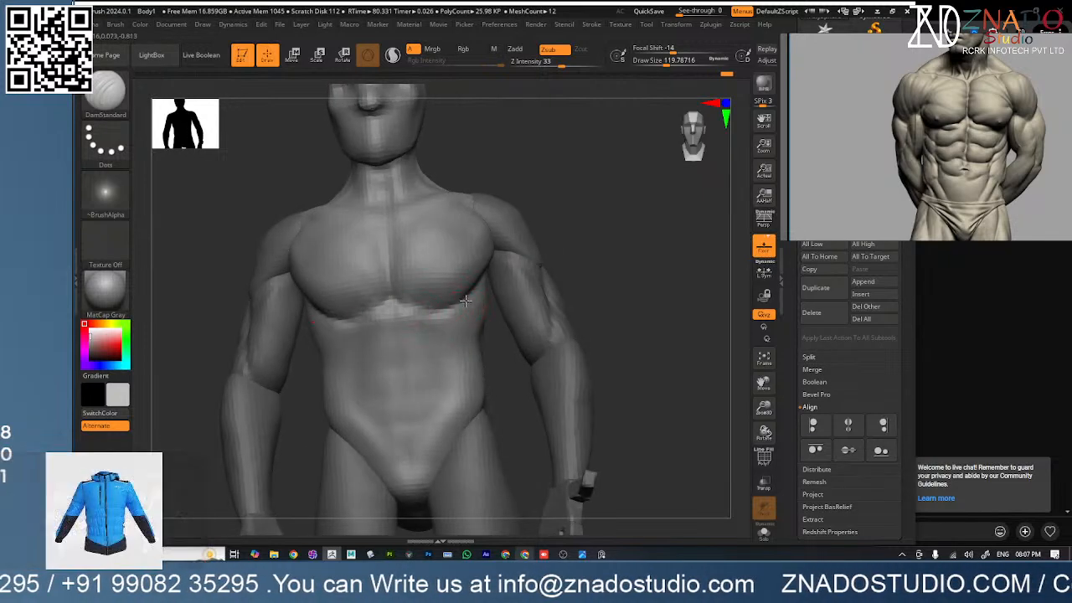
key(shift)
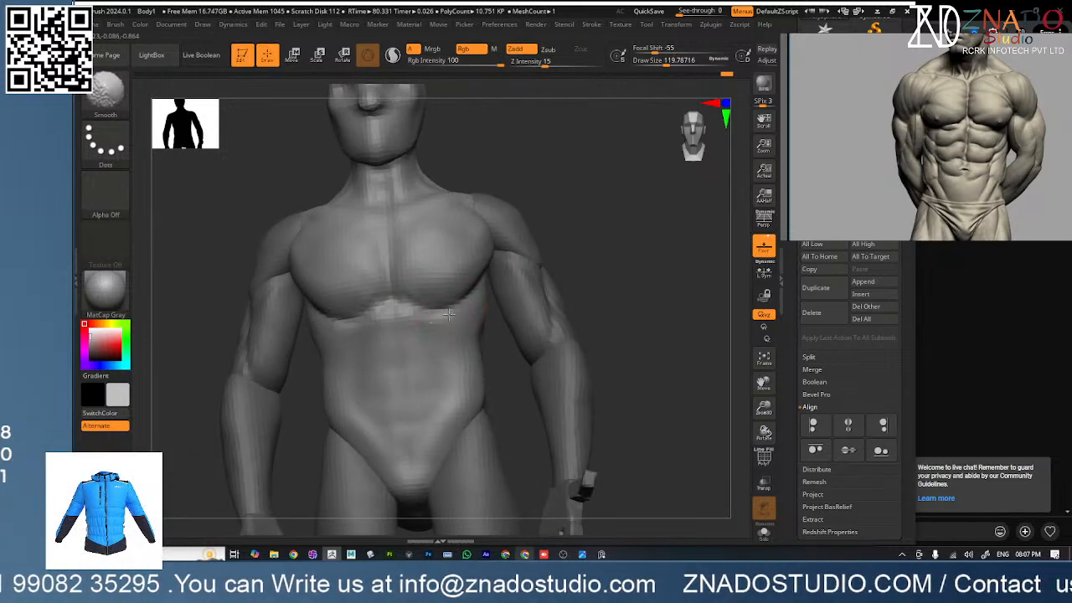
right_drag(452, 338, 460, 349)
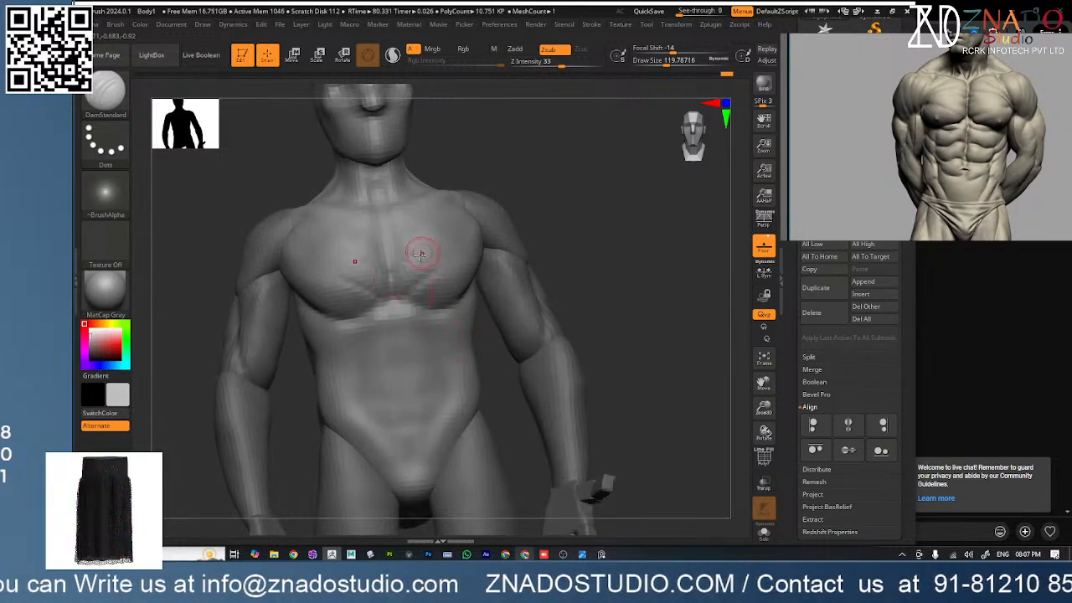
- Carve muscle-fibre grooves across the inner and upper pectorals toward the shoulders and blend them with smoothing
key(shift)
shift+drag(430, 284, 439, 264)
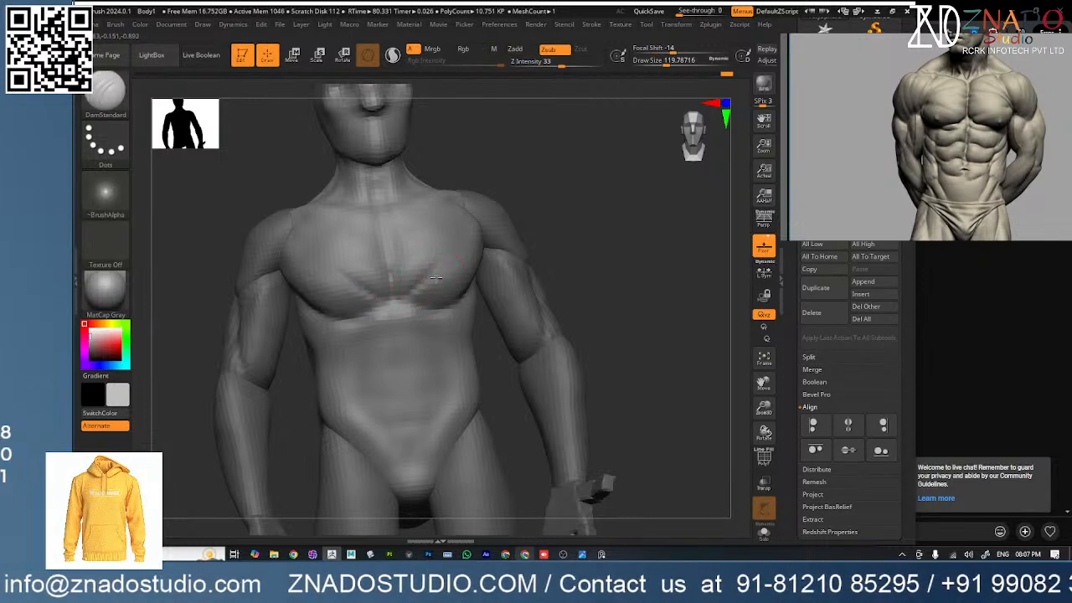
key(shift)
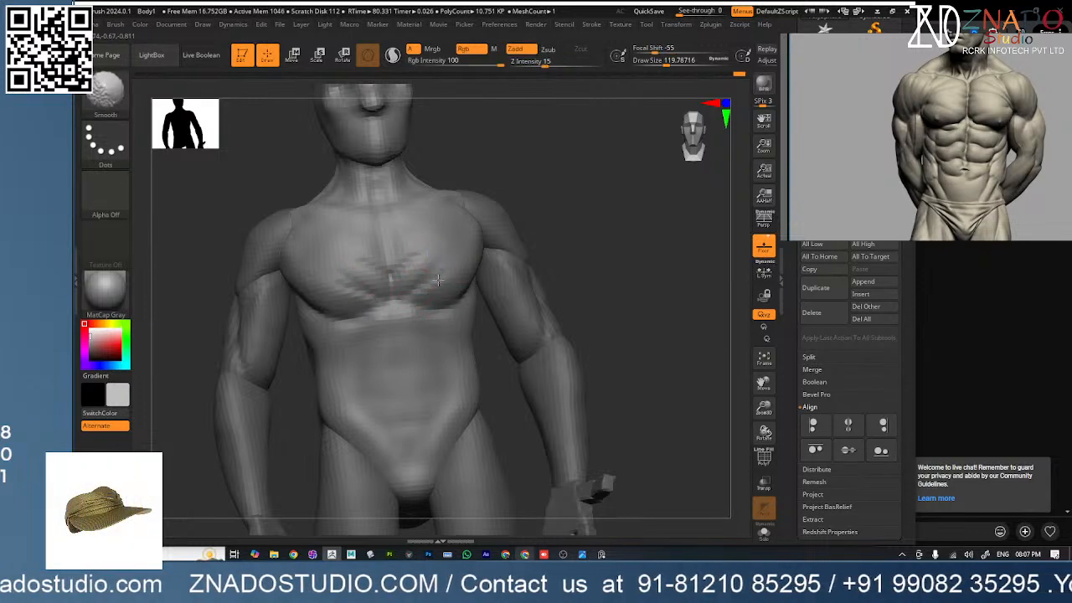
mouse_move(474, 331)
right_down()
mouse_move(479, 343)
mouse_move(471, 328)
right_up()
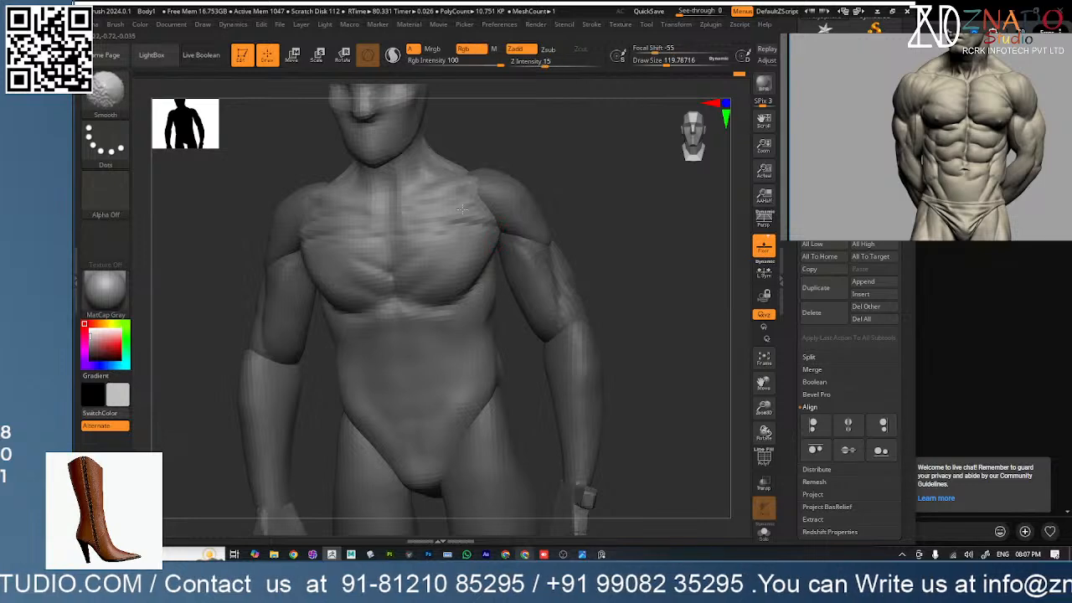
ctrl+right_drag(546, 298, 463, 334)
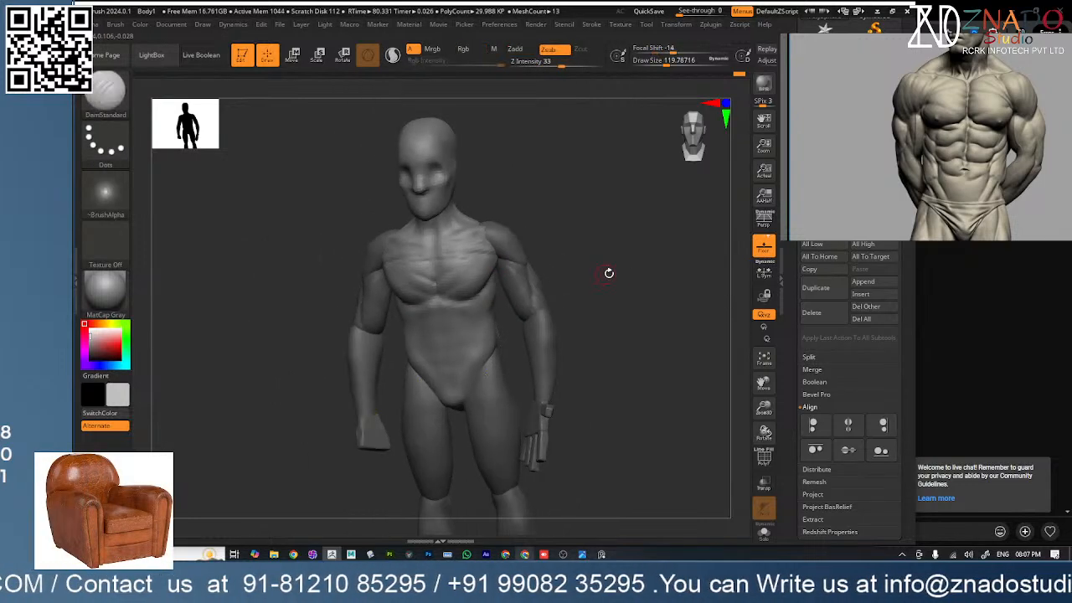
- Make the upper arm the active subtool, and swell and smooth it with the Inflat brush at a draw size of about 324
mouse_move(606, 283)
ctrl+right_down()
mouse_move(538, 294)
mouse_move(599, 284)
mouse_move(543, 285)
ctrl+right_up()
alt+click(533, 291)
key(space)
drag(542, 284, 560, 285)
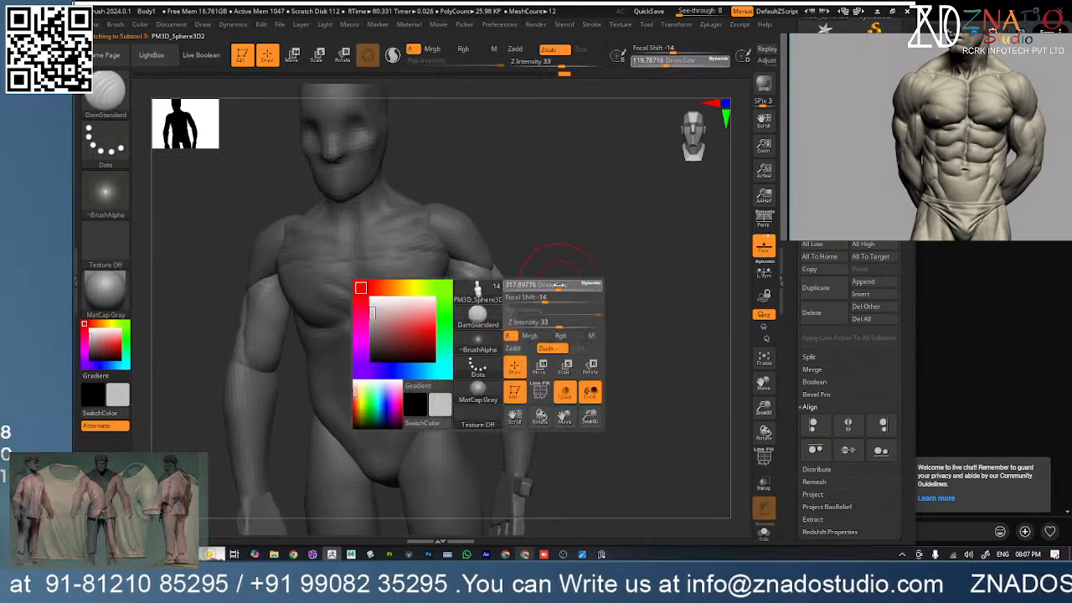
key(b)
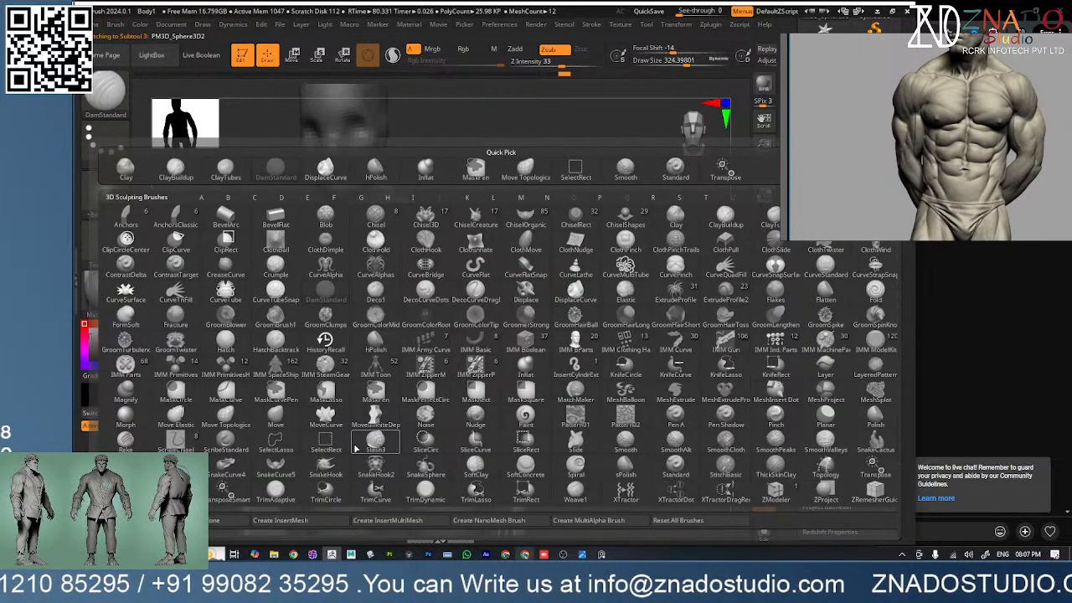
key(i)
key(n)
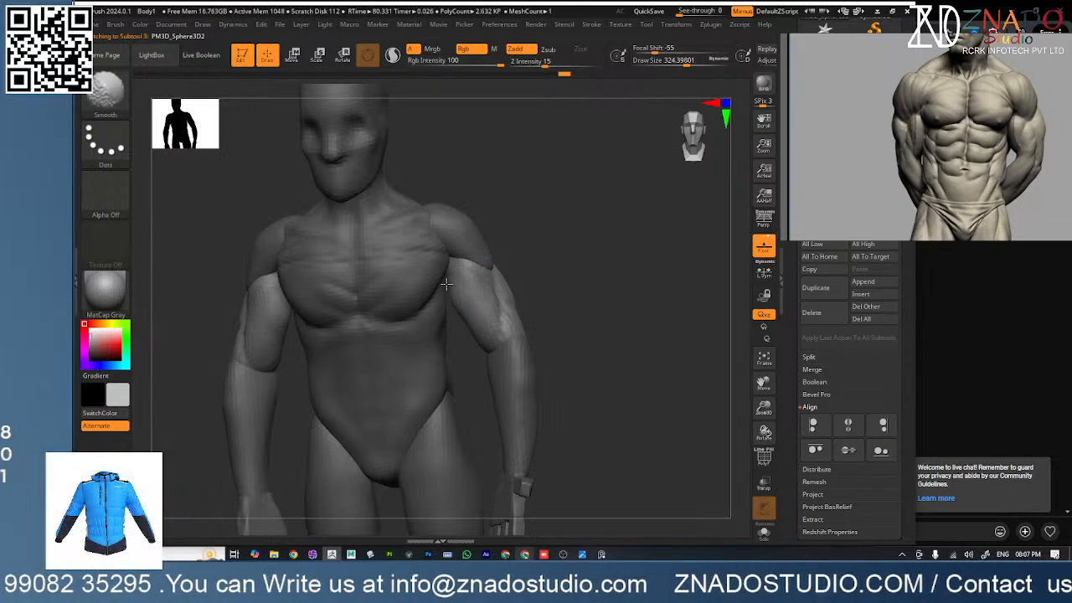
mouse_move(555, 311)
right_down()
mouse_move(524, 299)
mouse_move(569, 283)
right_up()
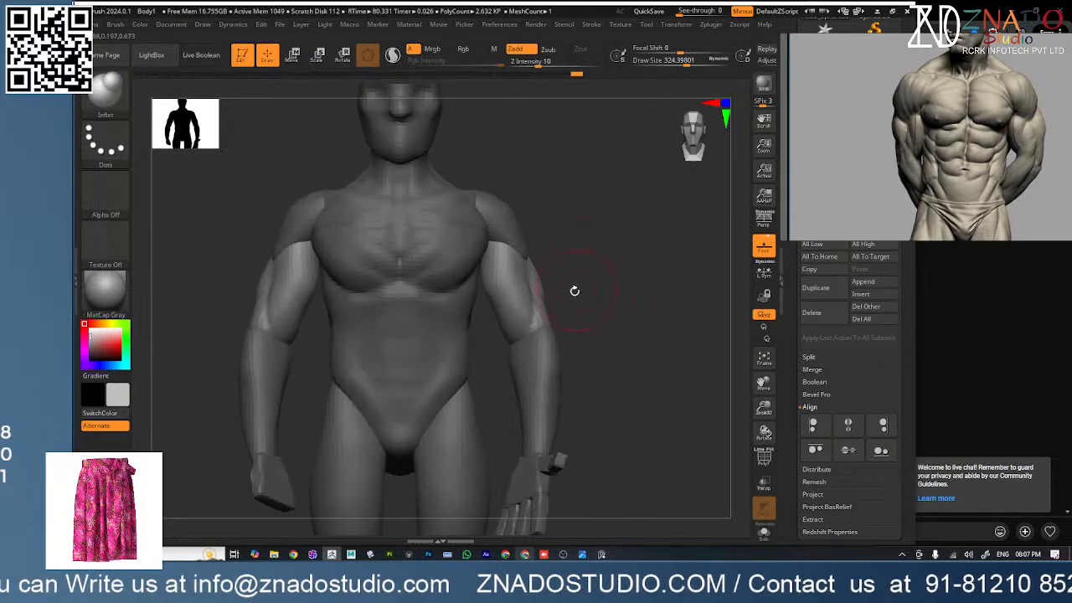
mouse_move(495, 287)
shift+mouse_down()
mouse_move(542, 313)
mouse_move(503, 334)
mouse_move(536, 318)
shift+mouse_up()
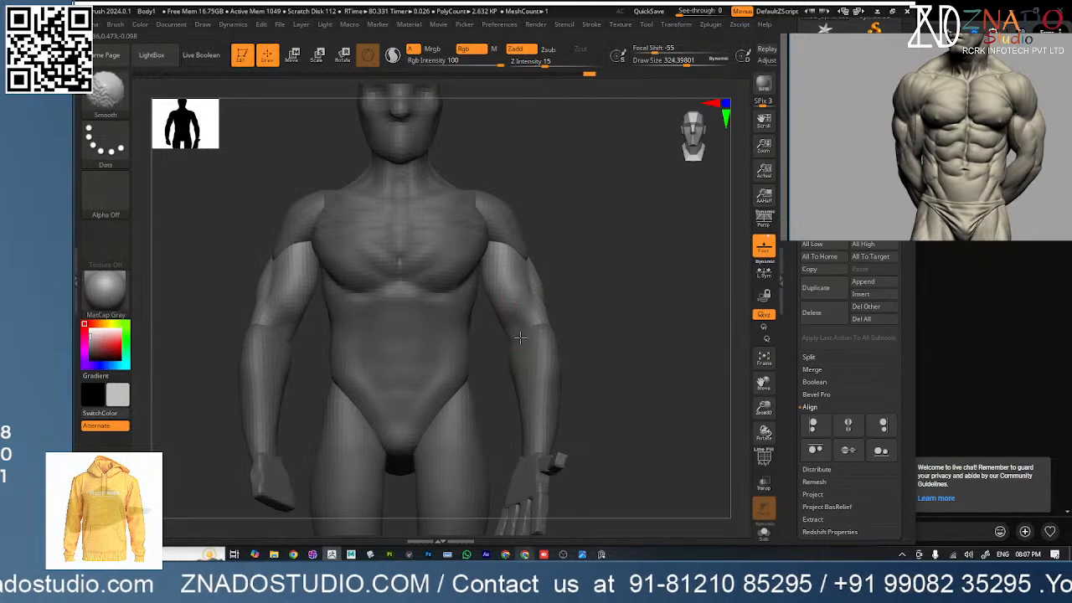
mouse_move(521, 337)
right_down()
mouse_move(548, 299)
mouse_move(494, 323)
mouse_move(581, 309)
mouse_move(540, 315)
mouse_move(566, 319)
mouse_move(581, 307)
mouse_move(555, 342)
mouse_move(608, 313)
mouse_move(546, 353)
mouse_move(569, 331)
mouse_move(614, 323)
mouse_move(596, 333)
mouse_move(604, 340)
mouse_move(606, 320)
mouse_move(628, 331)
mouse_move(660, 302)
mouse_move(610, 323)
mouse_move(641, 304)
mouse_move(627, 294)
mouse_move(634, 285)
right_up()
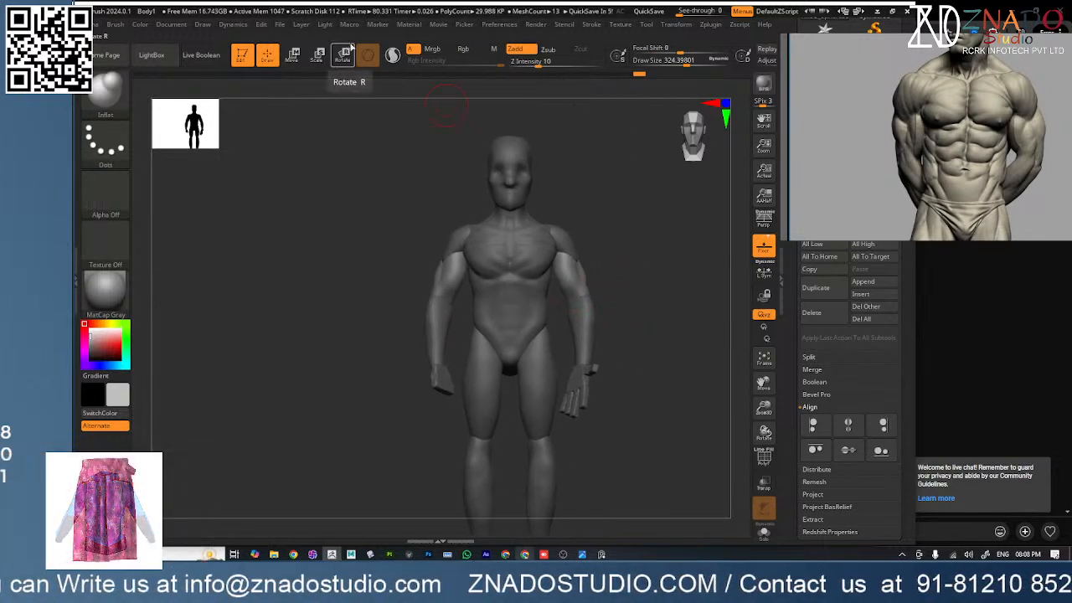
- Move the anatomy reference image over the model's upper side and make the torso the active subtool
drag(968, 171, 887, 140)
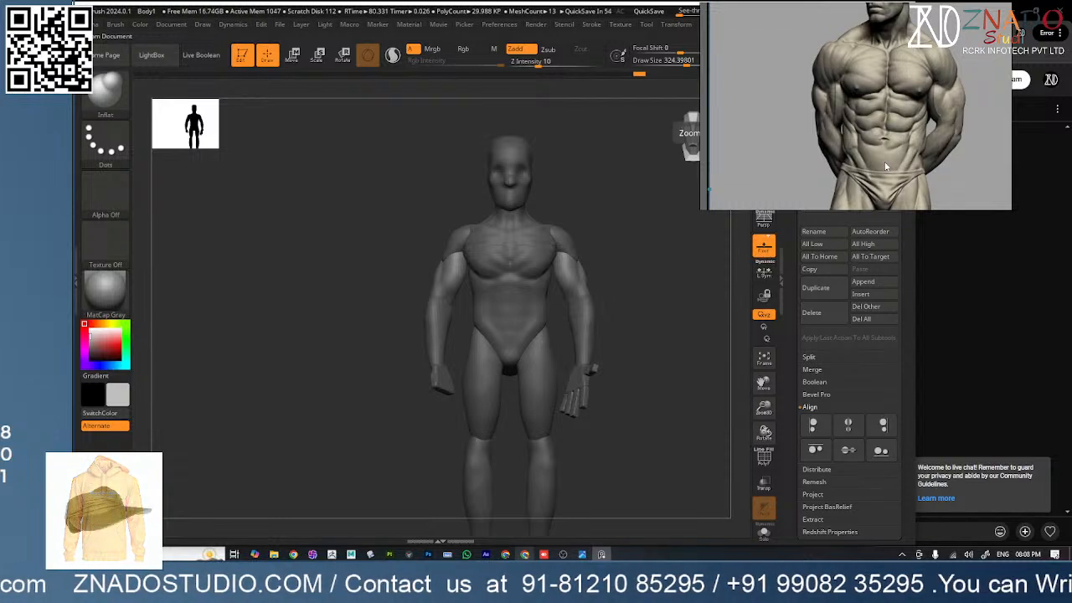
drag(618, 327, 605, 323)
ctrl+right_drag(508, 307, 522, 343)
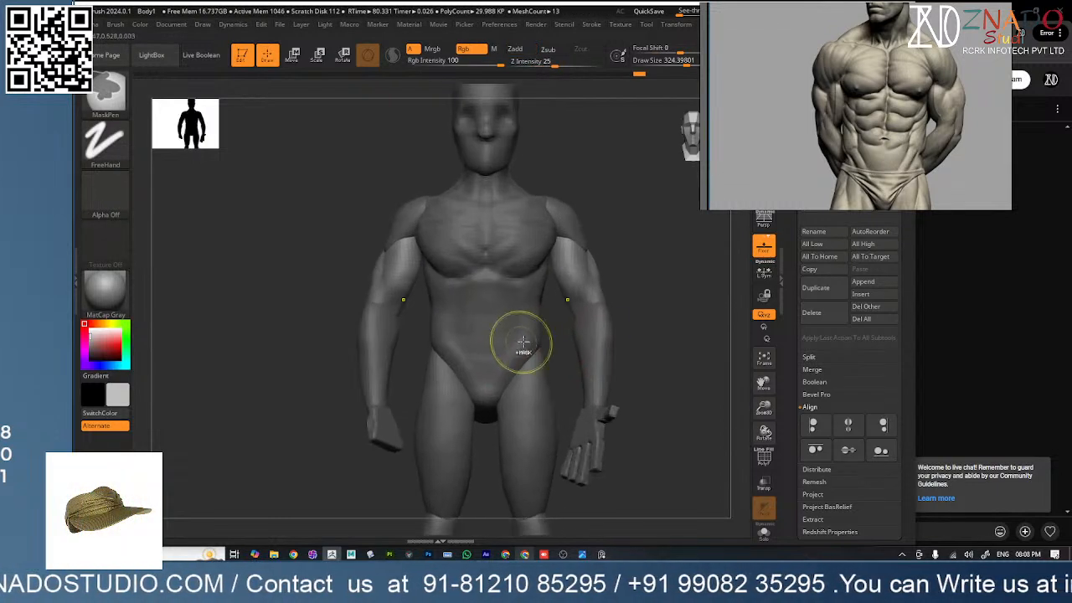
alt+click(503, 328)
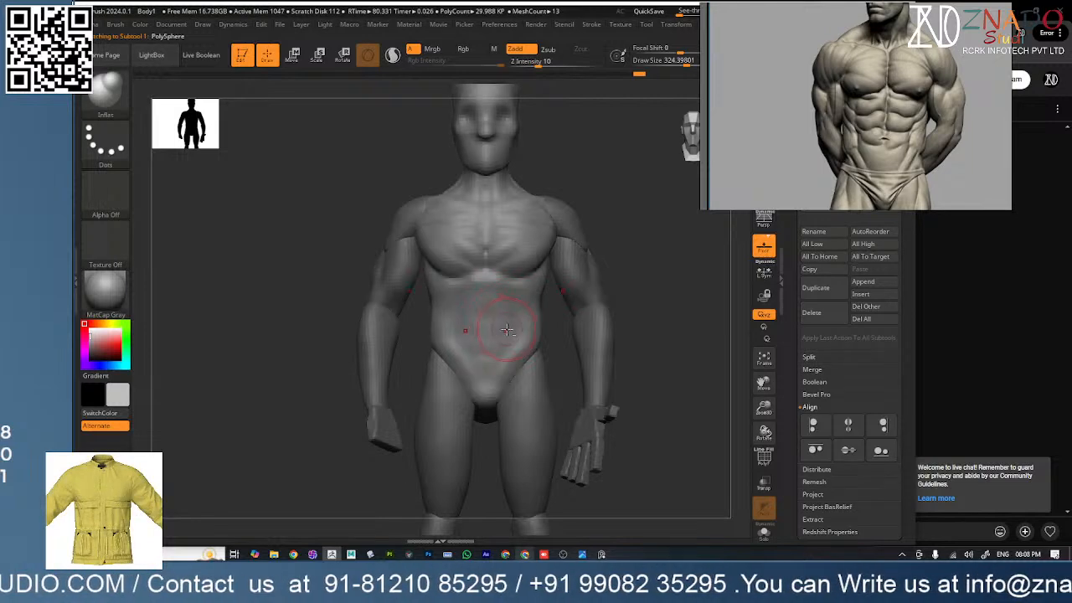
- Switch to the Clay brush at a draw size of about 365 for the torso
key(b)
key(c)
key(l)
key(space)
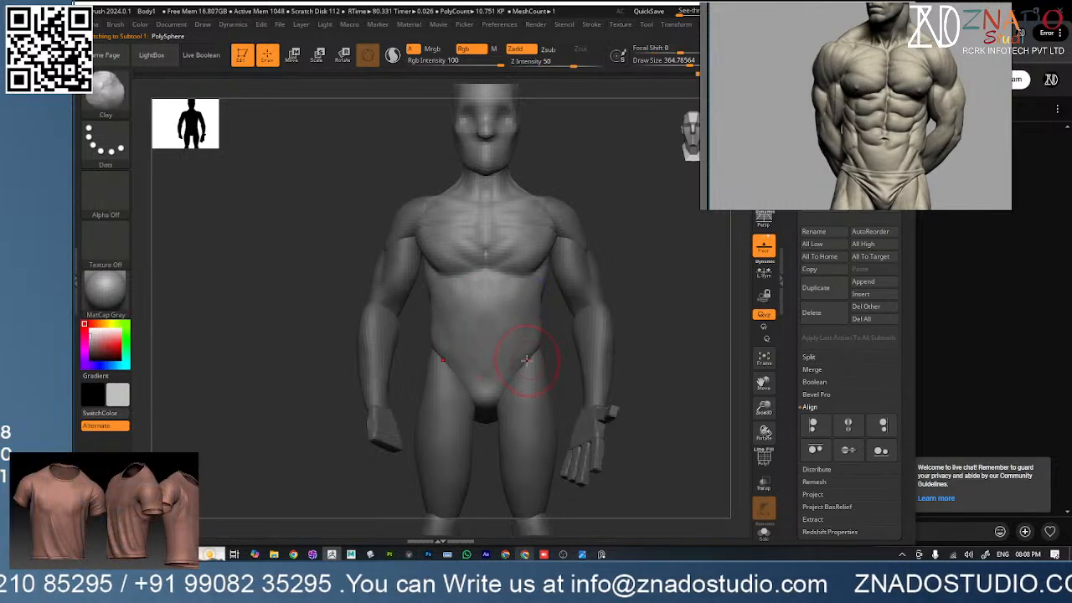
key(b)
key(Escape)
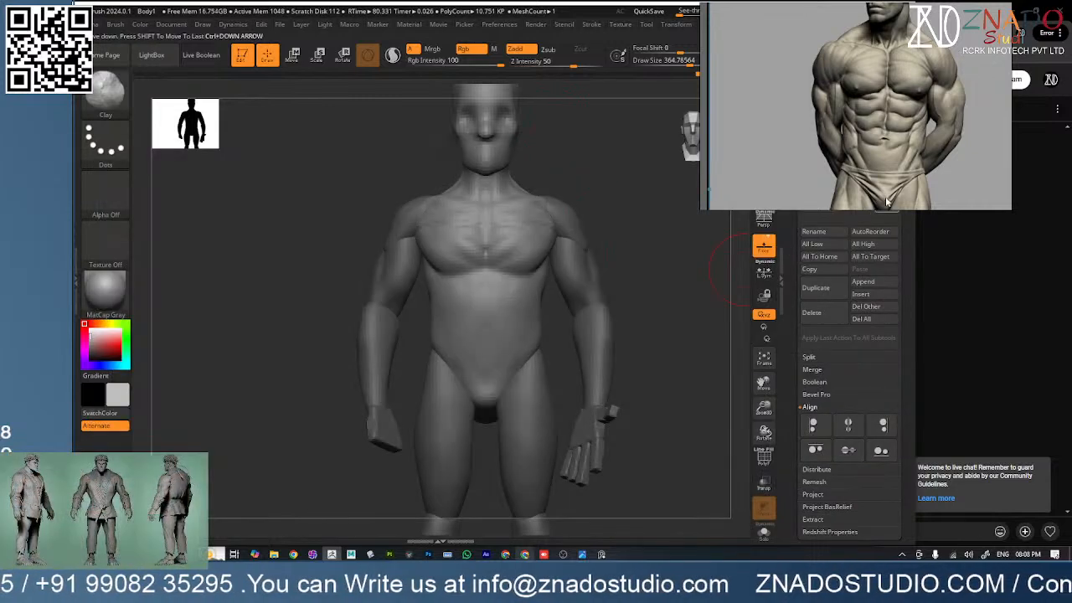
- Shift the reference image aside and remesh the torso with DynaMesh at a resolution of 488
right_drag(888, 201, 804, 187)
drag(797, 339, 803, 245)
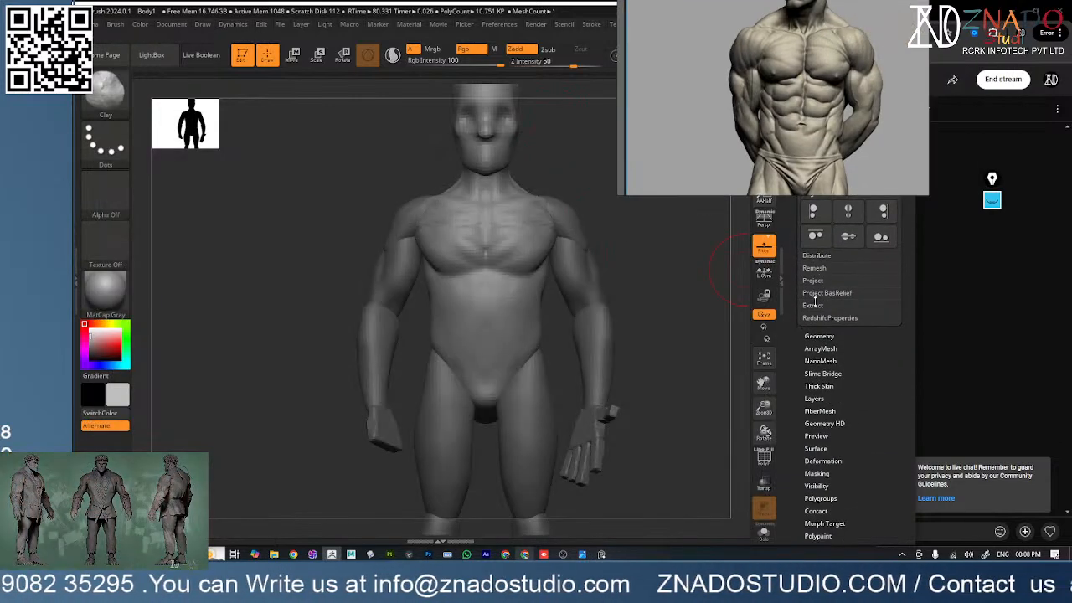
click(818, 335)
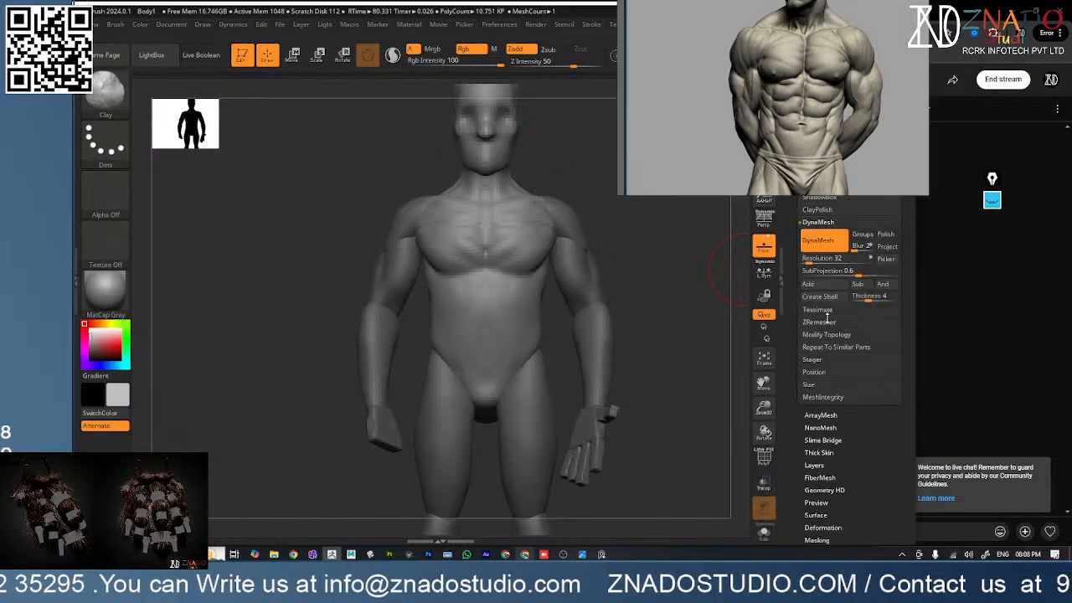
click(826, 260)
ctrl+drag(673, 287, 655, 392)
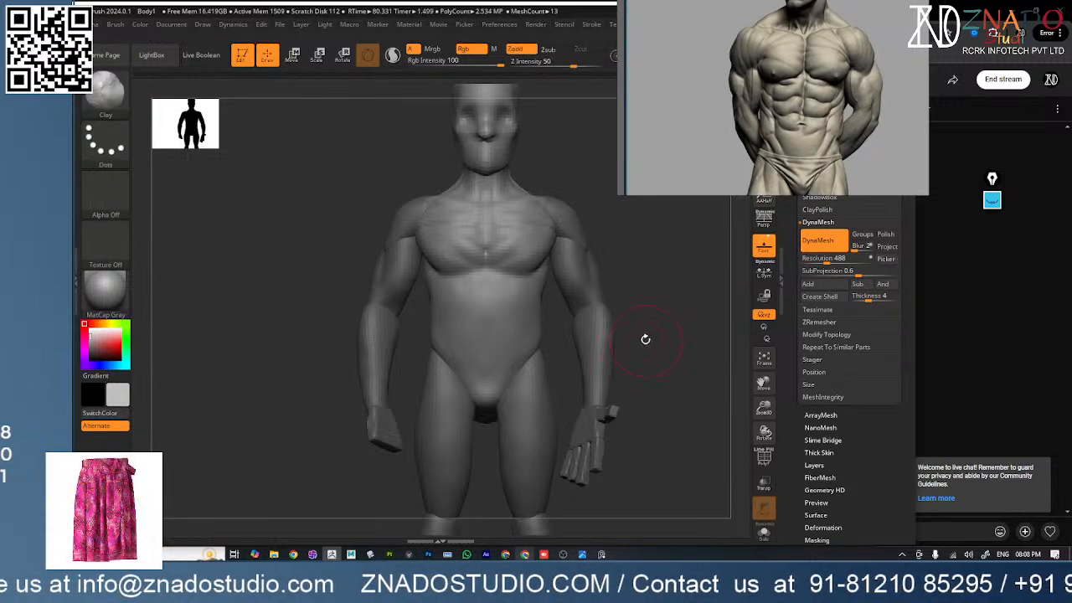
key(space)
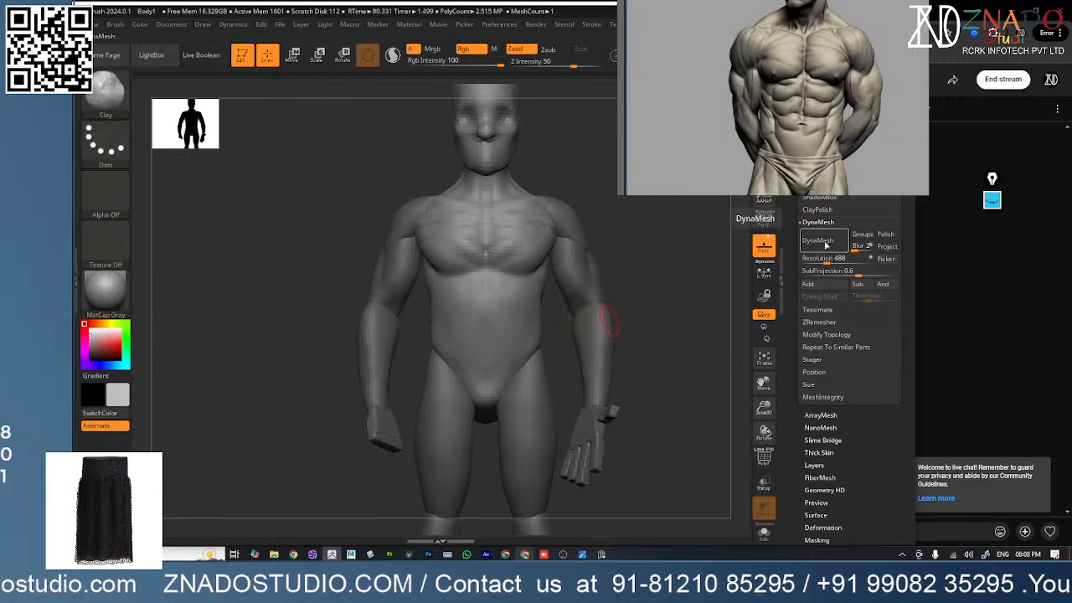
key(space)
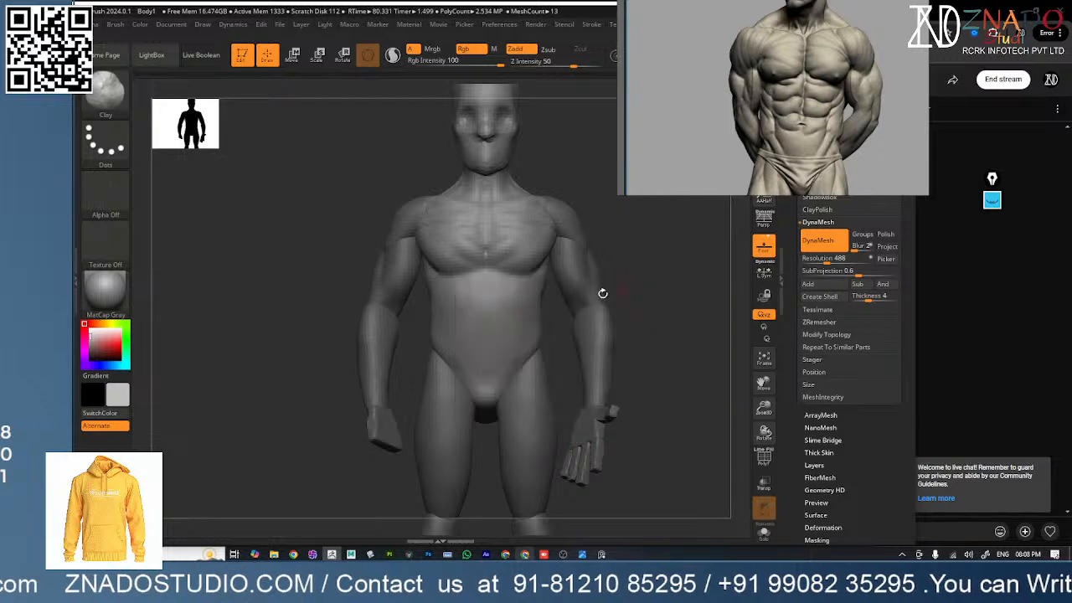
- Try to carve the abdomen's vertical midline with the DamStandard brush
key(b)
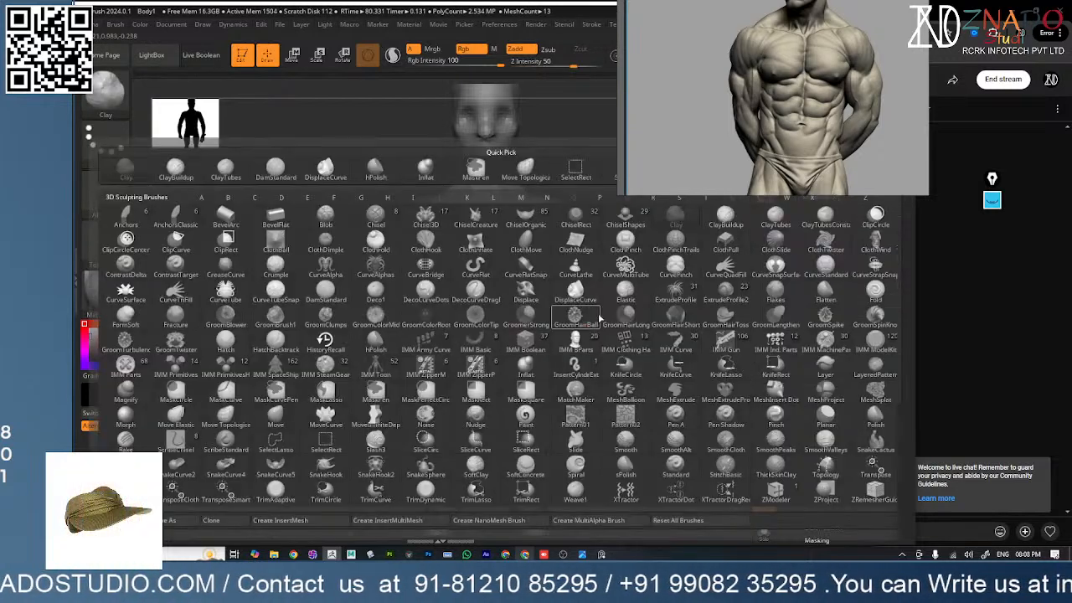
click(332, 293)
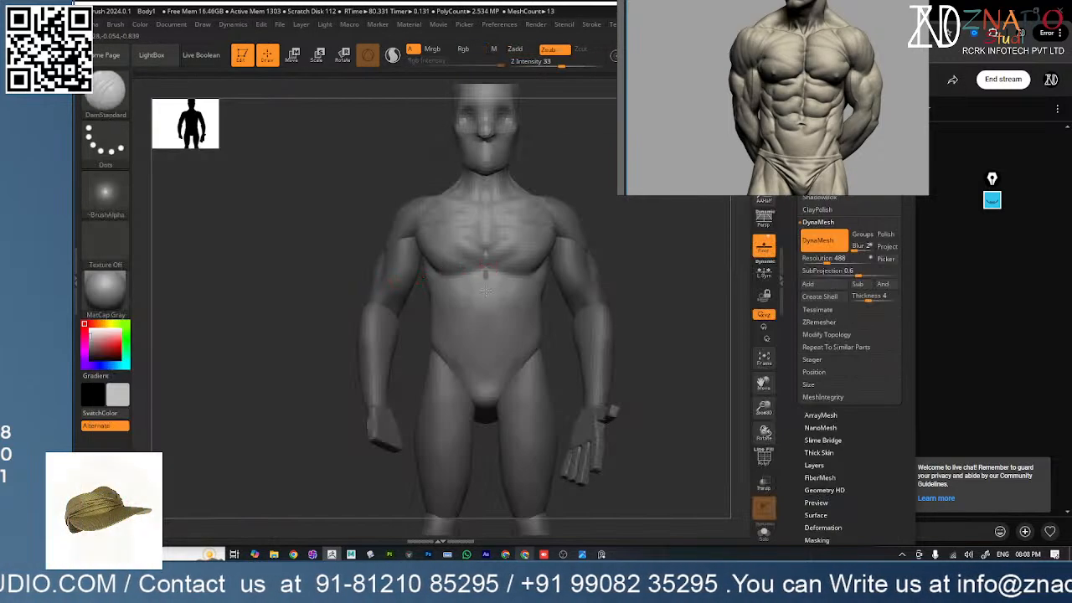
drag(486, 291, 487, 360)
key(ctrl+z)
- Smooth the abdomen surface between the chest and the groin
ctrl+right_drag(527, 302, 573, 293)
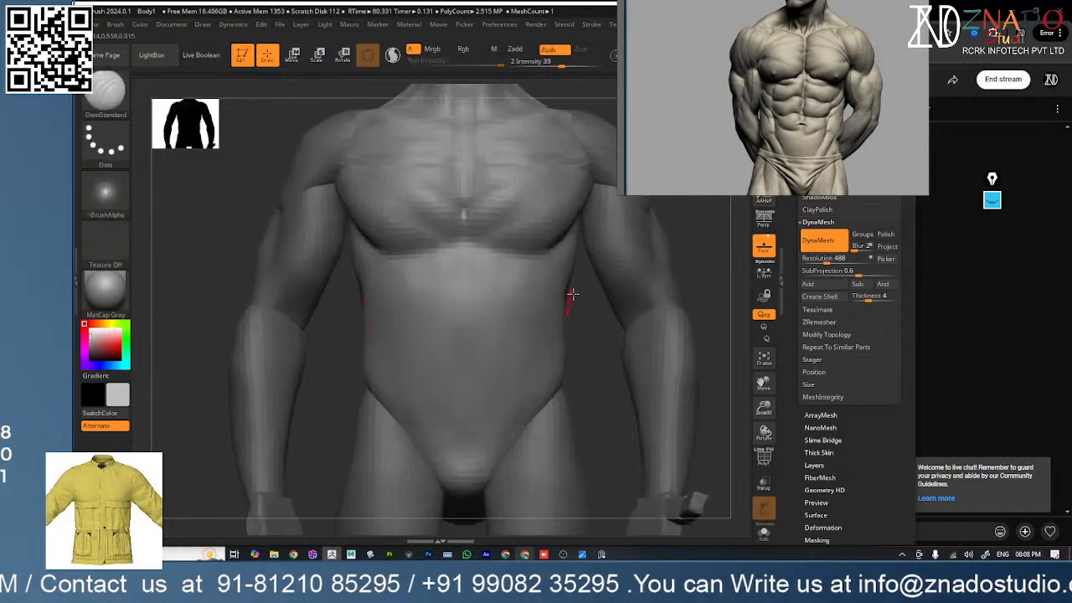
key(space)
click(590, 273)
shift+drag(493, 335, 508, 314)
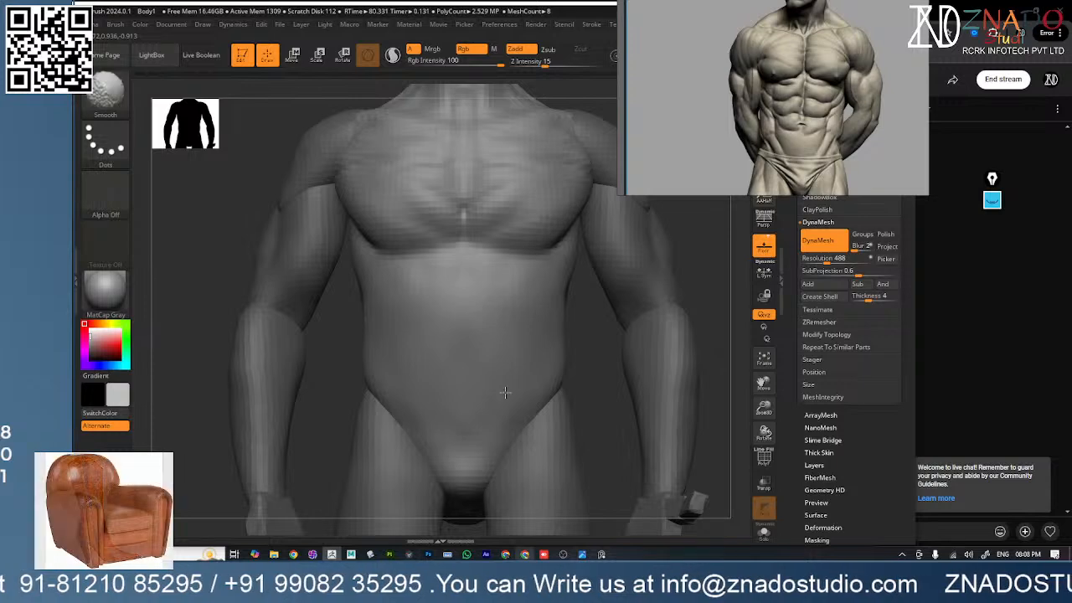
key(ctrl)
ctrl+right_drag(524, 336, 530, 315)
key(shift)
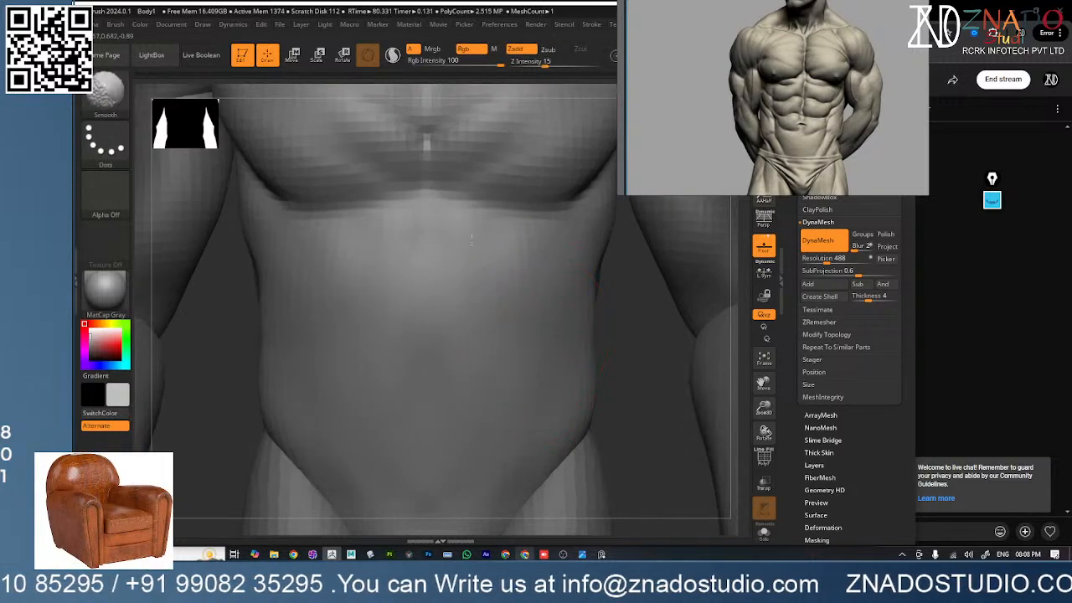
key(ctrl)
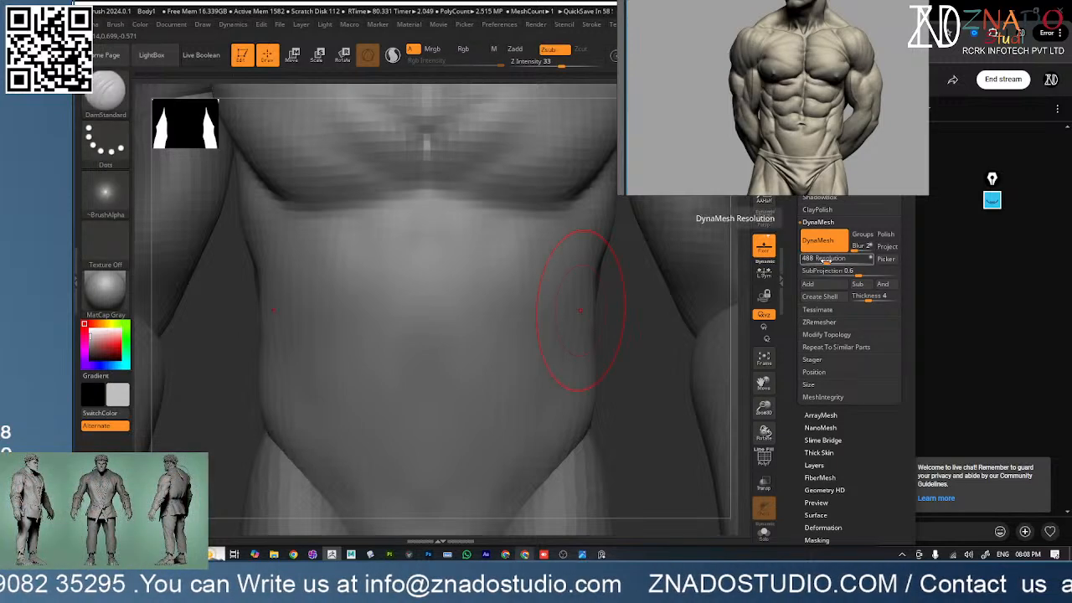
- Set the DynaMesh resolution to 184 and the Smooth brush's Z Intensity to 62
drag(824, 260, 816, 261)
key(shift)
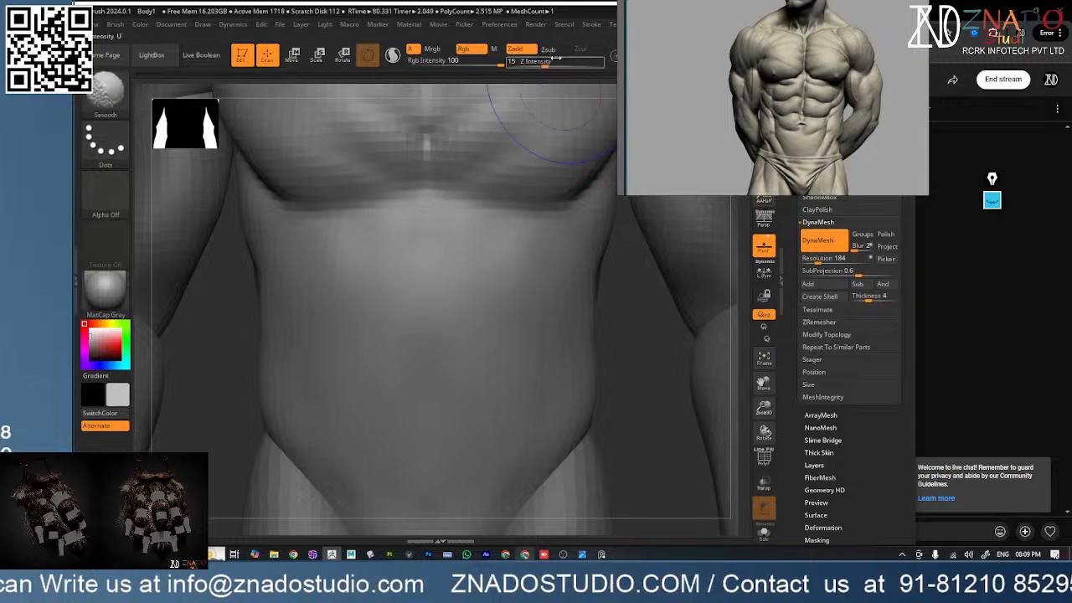
shift+click(581, 63)
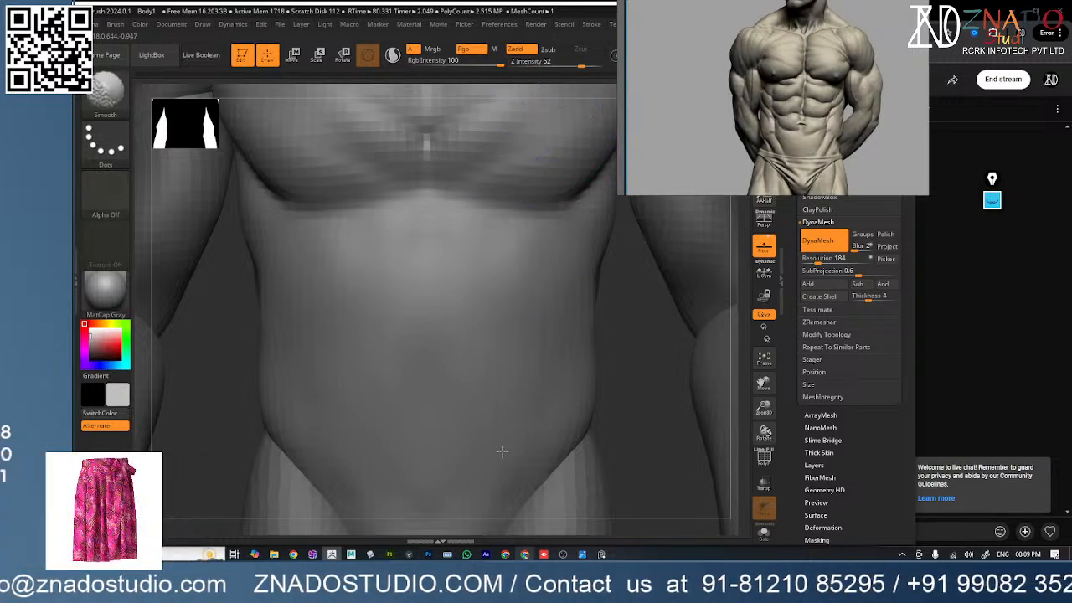
- Select the DamStandard brush and reduce its draw size for fine abdominal lines
key(b)
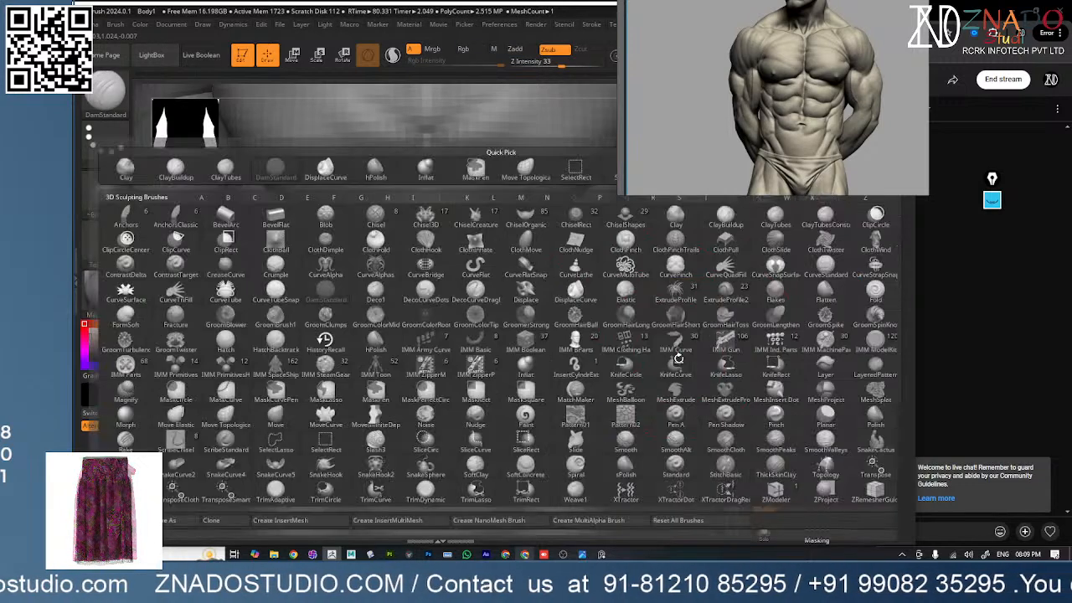
click(327, 315)
key(space)
drag(459, 217, 437, 217)
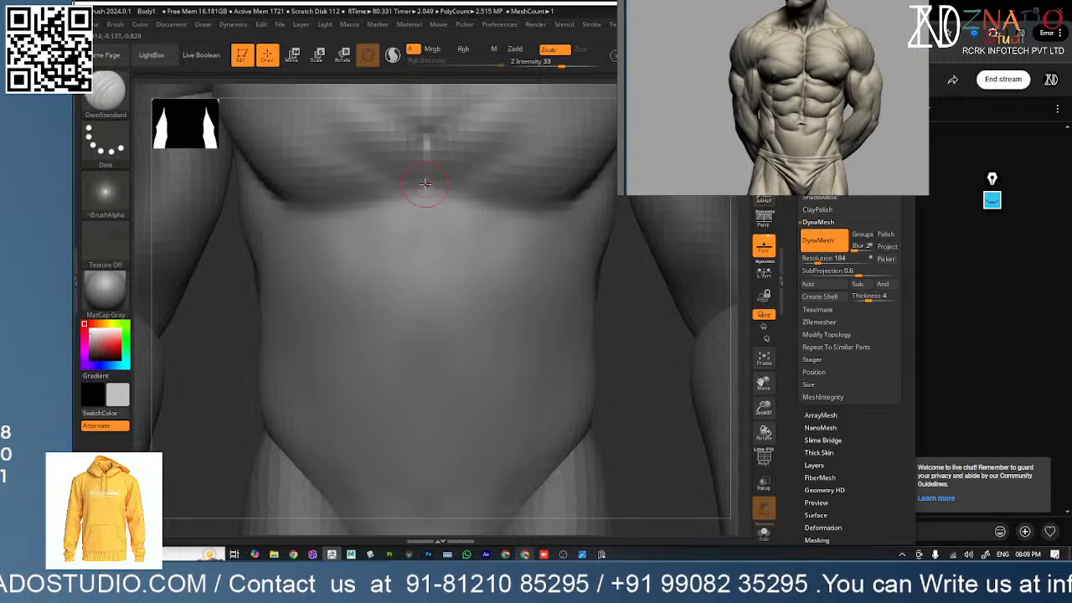
- Try midline strokes down the abdomen with the smaller brush and undo them
drag(420, 279, 417, 368)
key(ctrl+z)
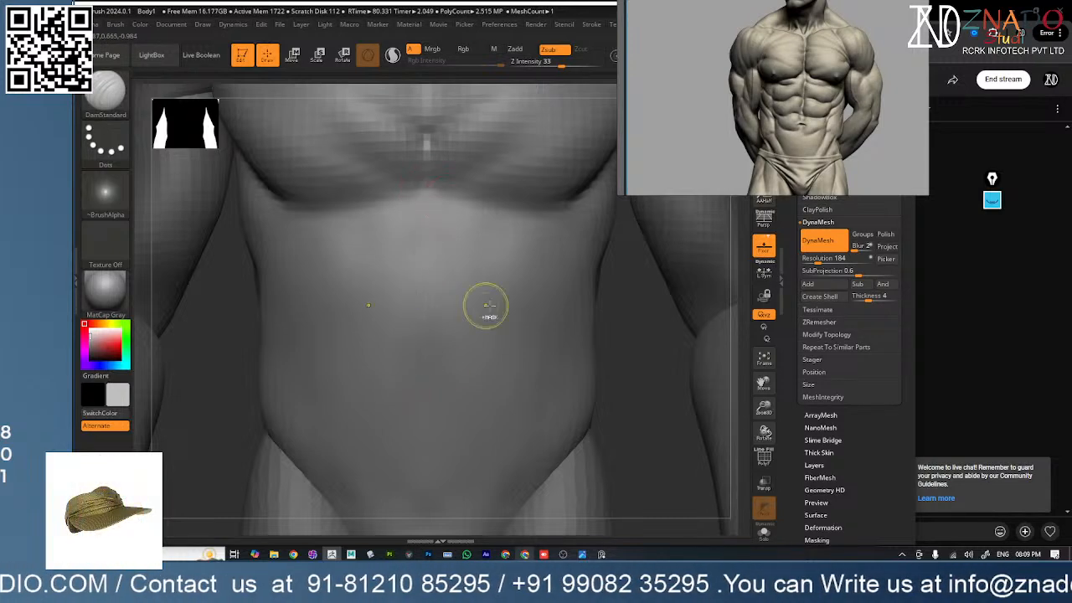
mouse_move(485, 306)
ctrl+right_down()
mouse_move(446, 285)
mouse_move(455, 227)
ctrl+right_up()
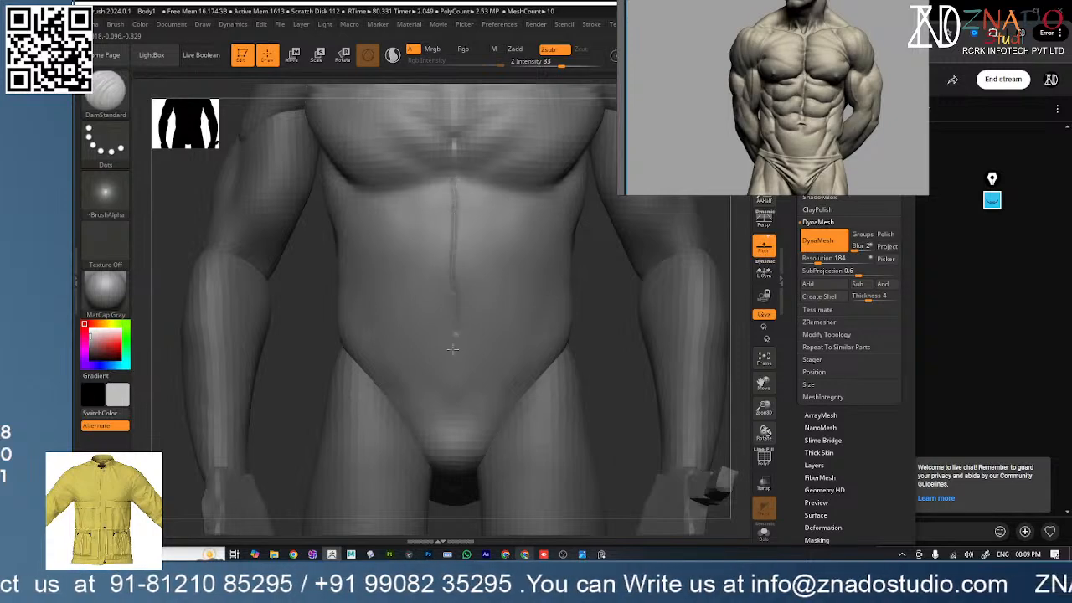
key(ctrl+z)
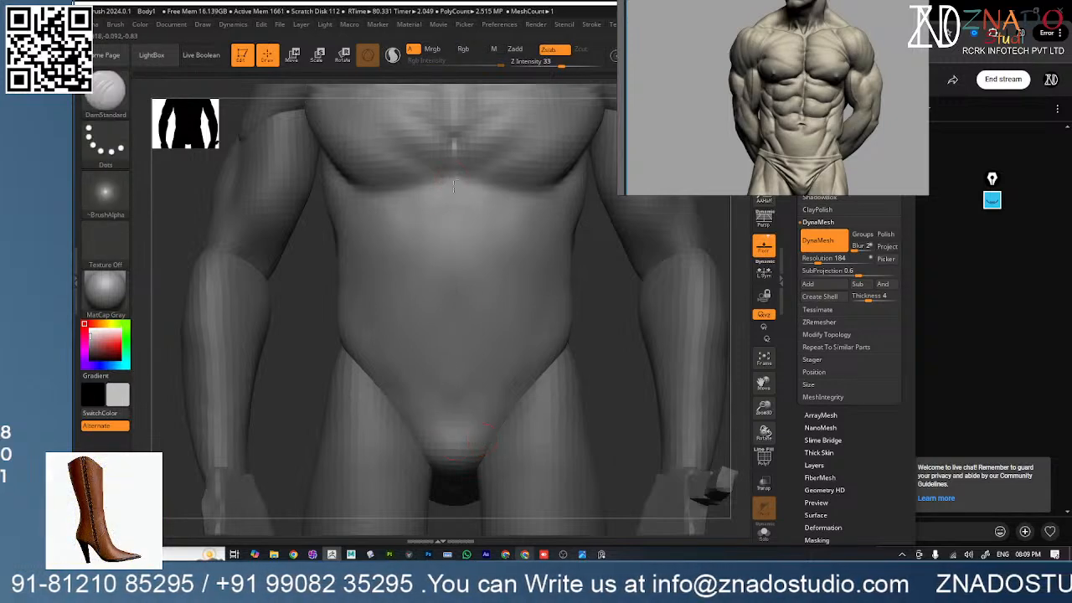
key(ctrl+z)
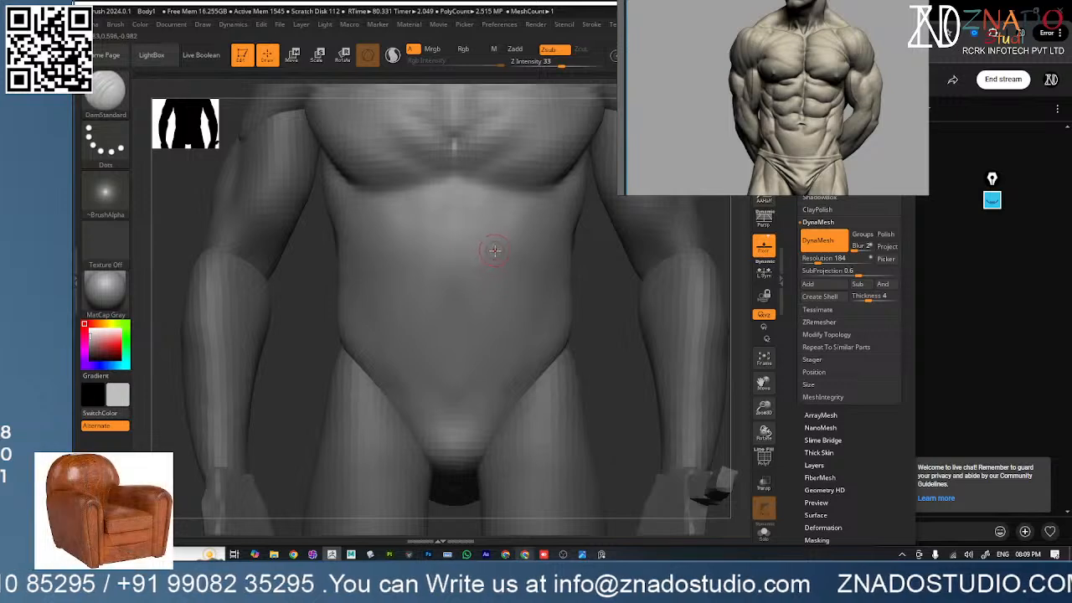
- Carve the vertical midline groove from beneath the pectorals down to the lower abdomen
drag(451, 176, 453, 295)
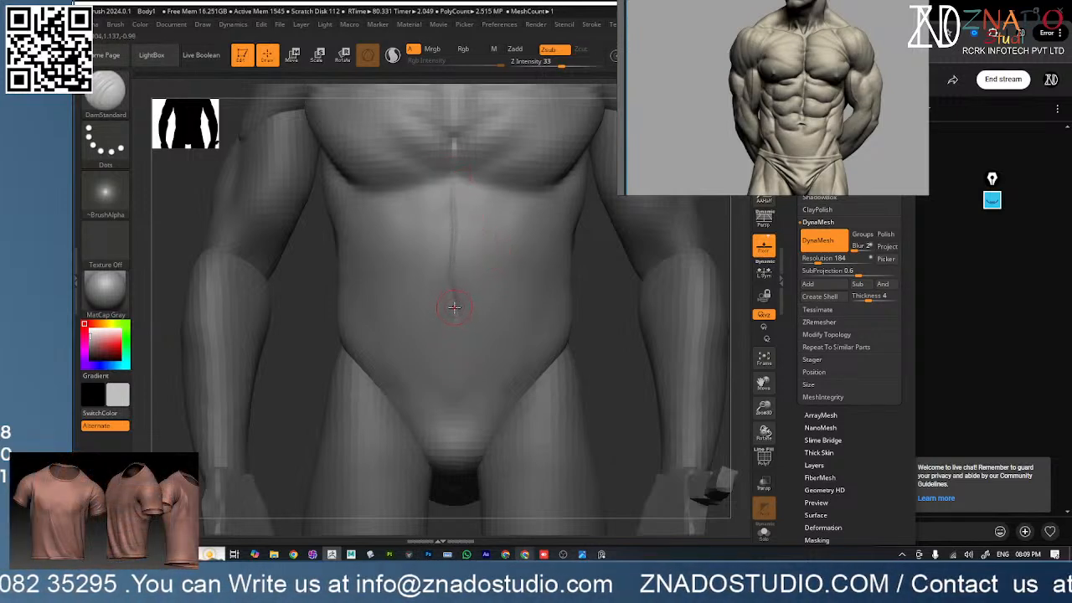
drag(452, 283, 462, 396)
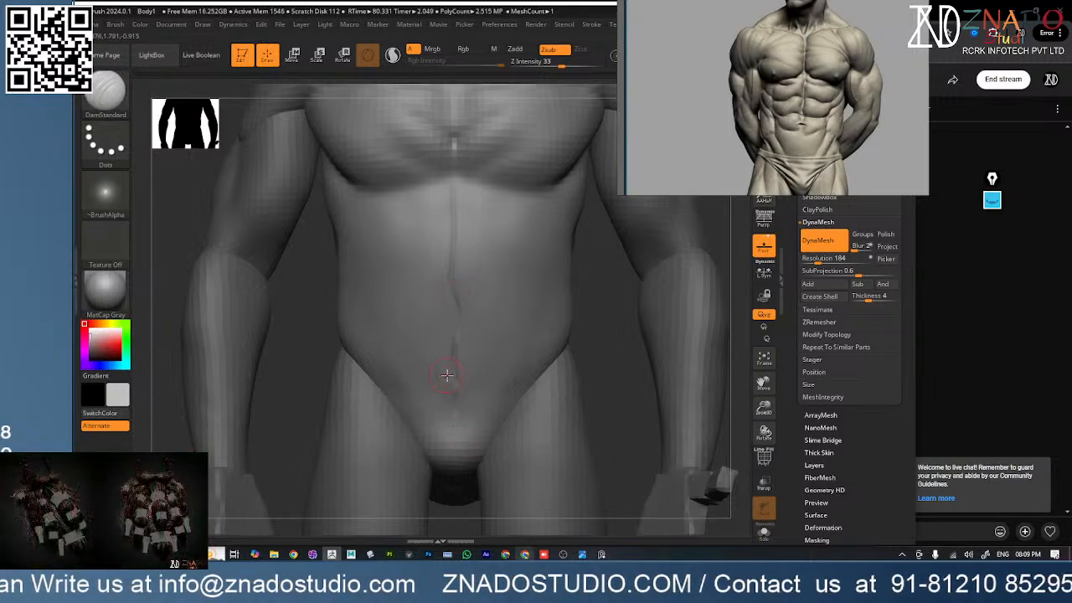
- Try a navel dent on the lower part of the midline and undo it
drag(460, 374, 466, 378)
ctrl+right_drag(471, 378, 501, 371)
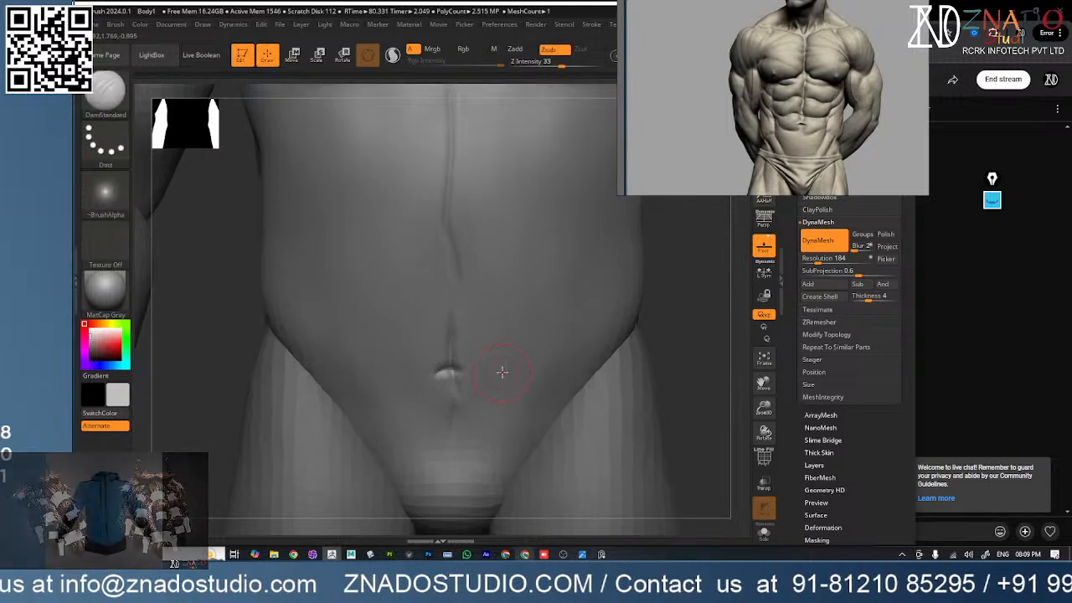
key(ctrl+z)
key(ctrl+z)
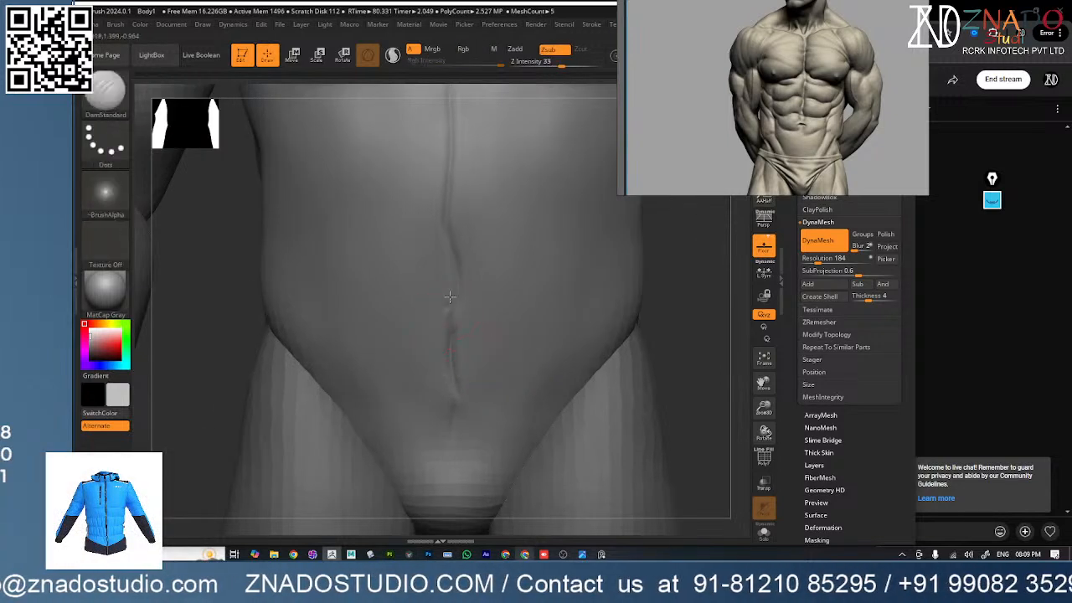
- Carve the navel as a small arched groove across the midline and extend its ends outward
mouse_move(434, 308)
mouse_down()
mouse_move(474, 319)
mouse_move(451, 302)
mouse_move(476, 300)
mouse_move(474, 313)
mouse_up()
alt+right_drag(504, 323, 494, 361)
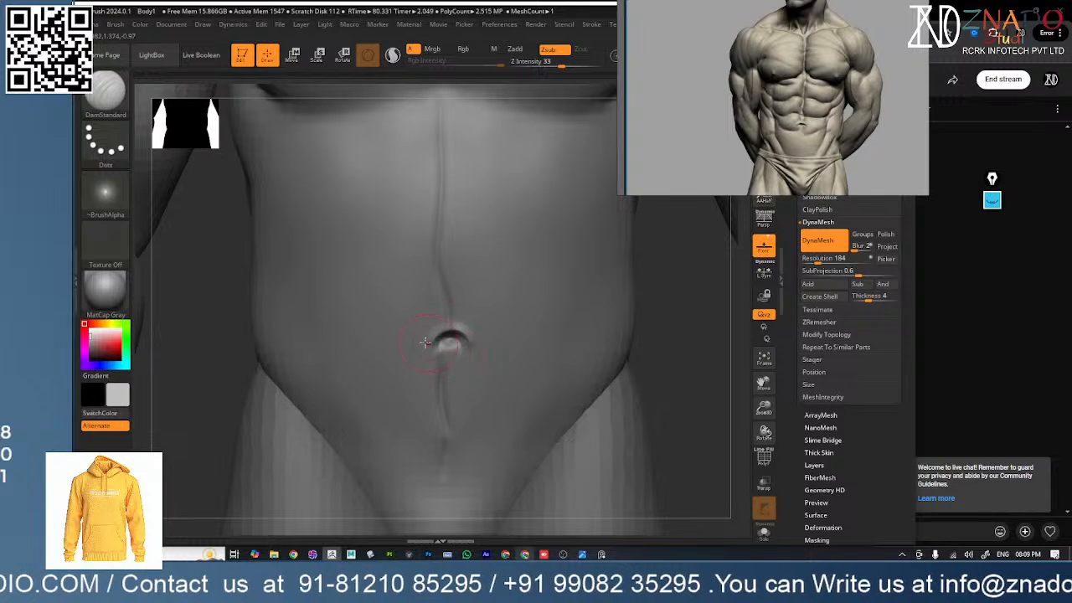
mouse_move(459, 334)
mouse_down()
mouse_move(479, 355)
mouse_move(420, 350)
mouse_move(427, 340)
mouse_up()
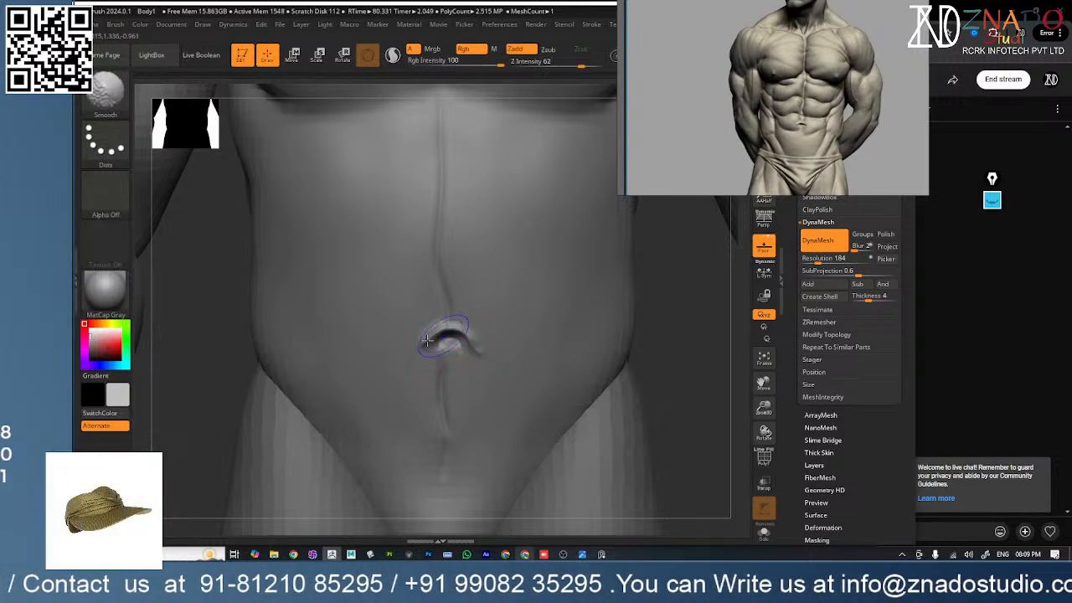
- Carve three horizontal abdominal muscle grooves above the navel, from the midline across the character's left side
alt+right_drag(514, 325, 461, 375)
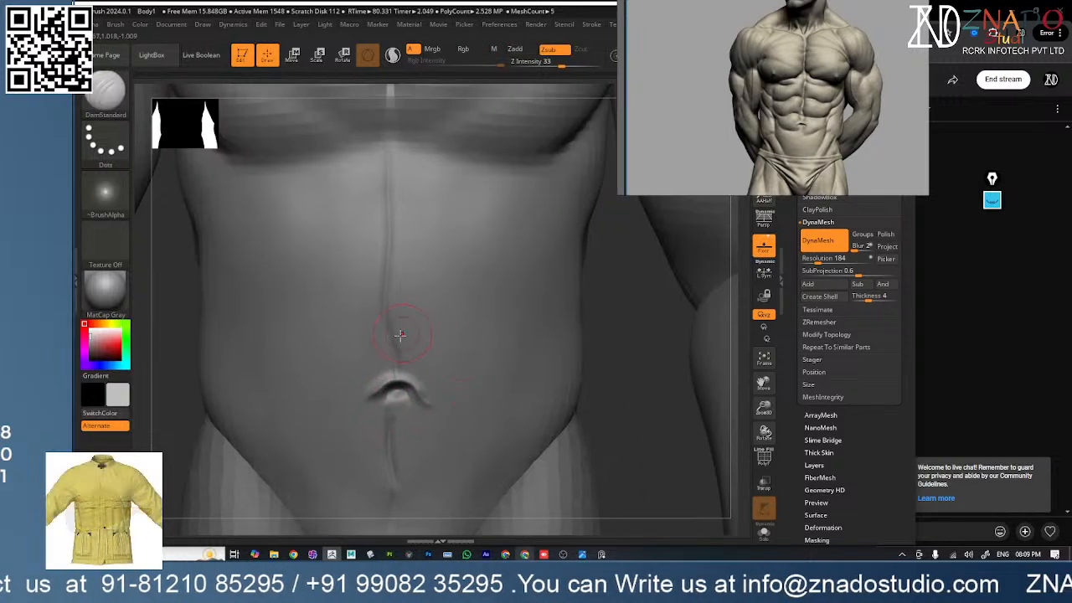
mouse_move(392, 334)
mouse_down()
mouse_move(478, 313)
mouse_move(536, 322)
mouse_up()
alt+right_drag(454, 276, 433, 307)
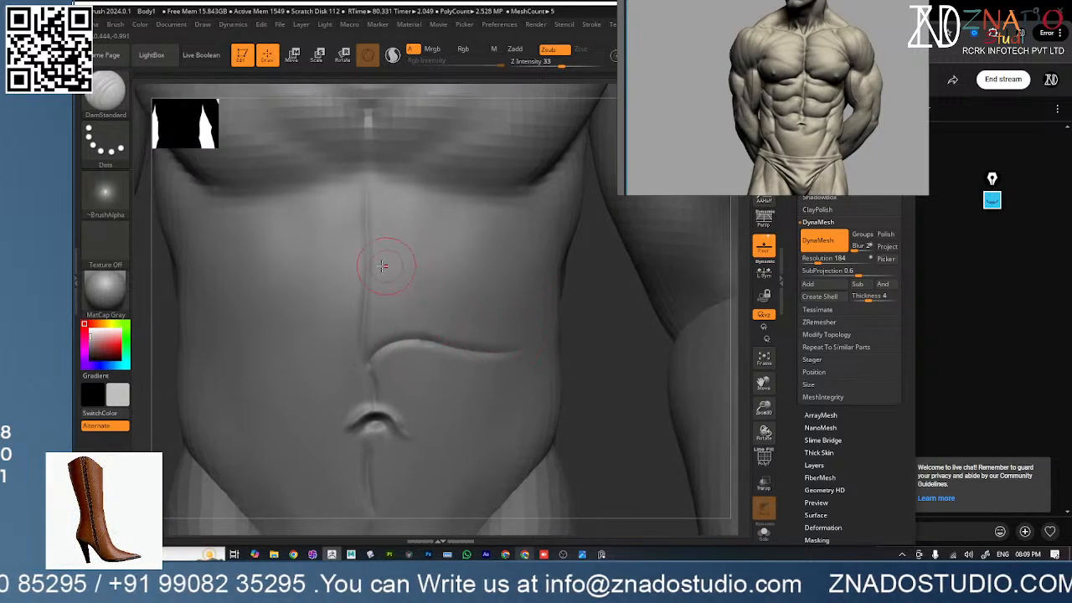
drag(379, 257, 433, 278)
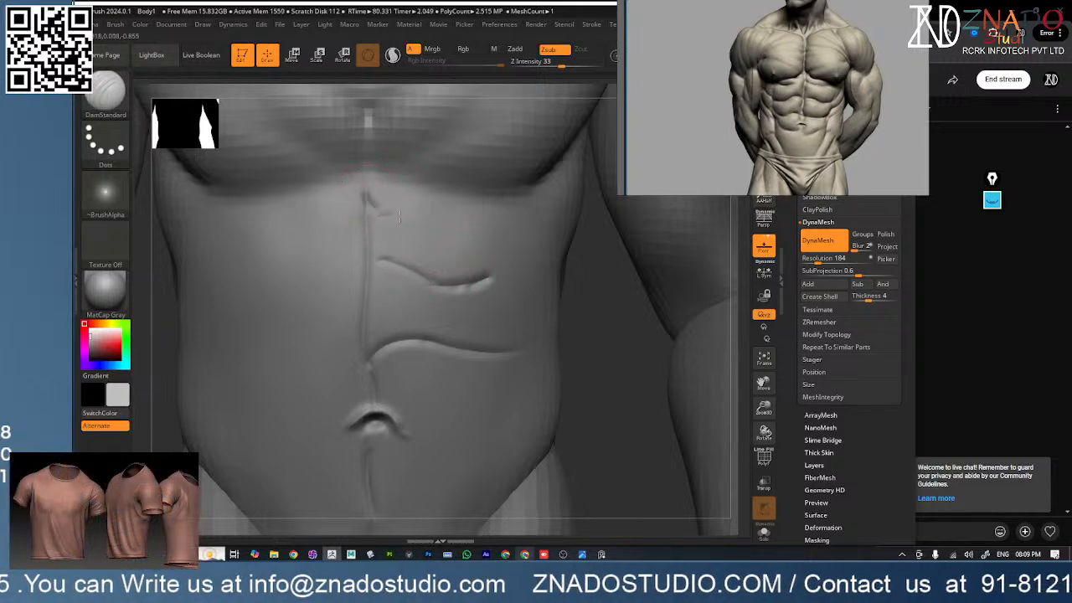
mouse_move(368, 199)
mouse_down()
mouse_move(443, 214)
mouse_move(493, 205)
mouse_up()
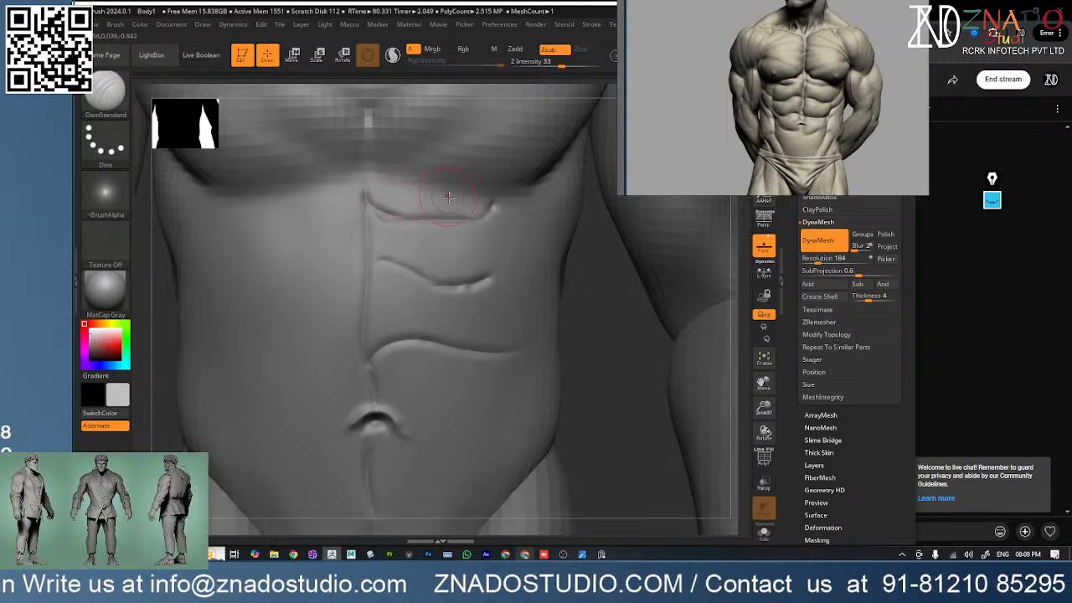
mouse_move(368, 268)
mouse_down()
mouse_move(384, 259)
mouse_move(459, 289)
mouse_up()
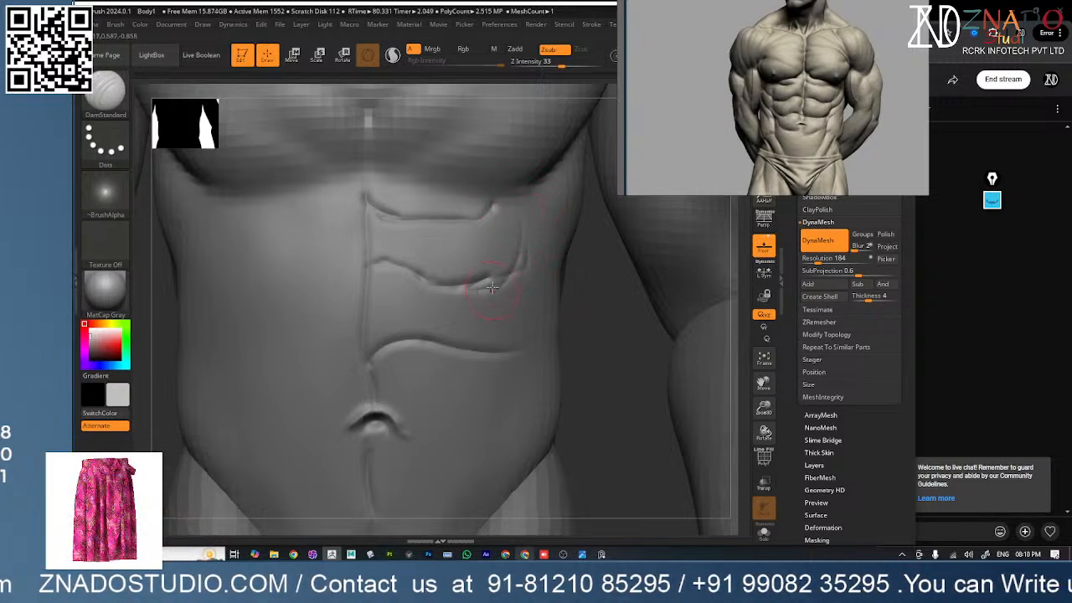
- Carve the outer edges of the abdominal segments on the character's left, then build up and smooth their surfaces with the Clay brush
mouse_move(518, 217)
mouse_down()
mouse_move(528, 270)
mouse_move(528, 253)
mouse_up()
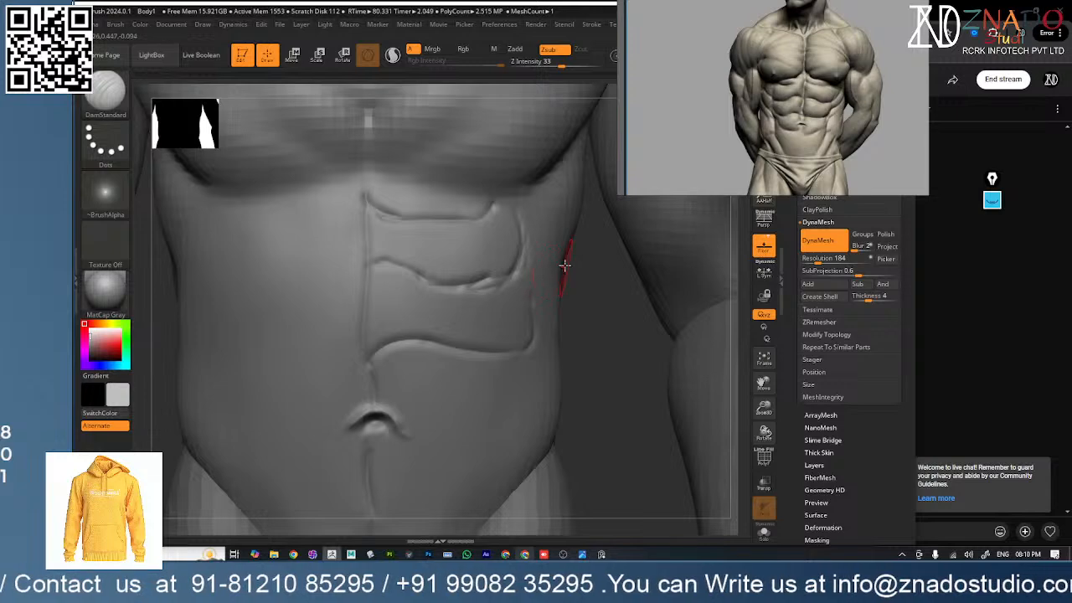
alt+right_drag(564, 265, 495, 282)
key(b)
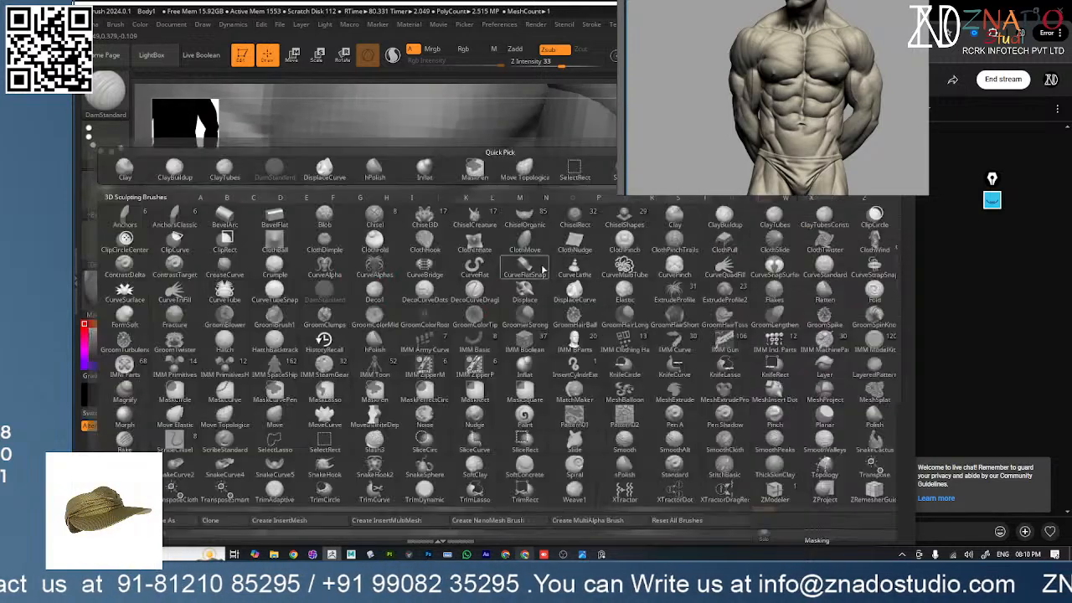
click(675, 220)
key(space)
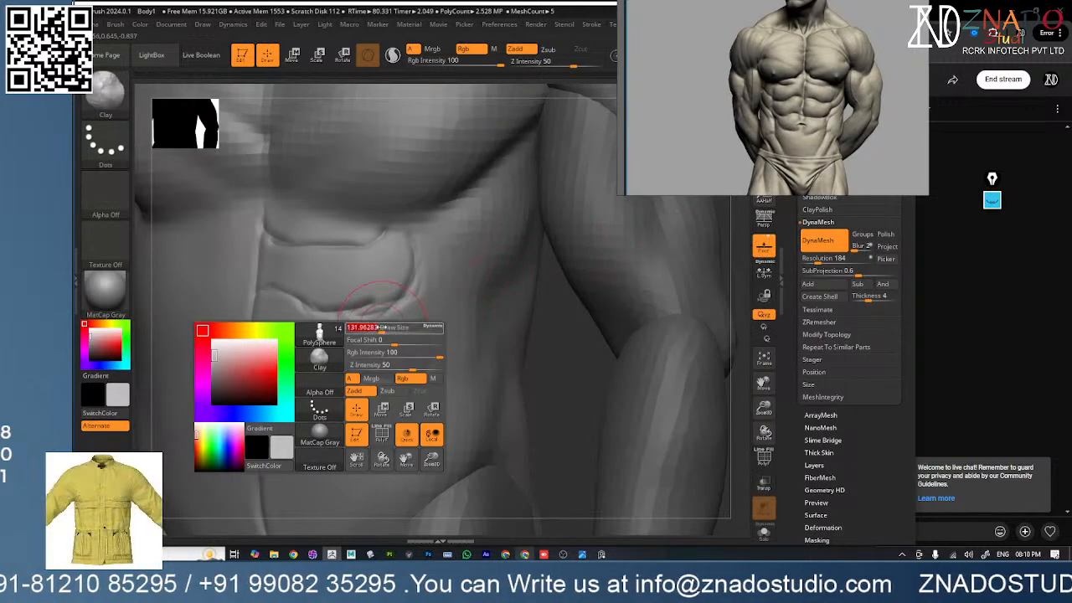
mouse_move(314, 347)
mouse_down()
mouse_move(423, 359)
mouse_move(314, 367)
mouse_move(264, 356)
mouse_move(385, 344)
mouse_up()
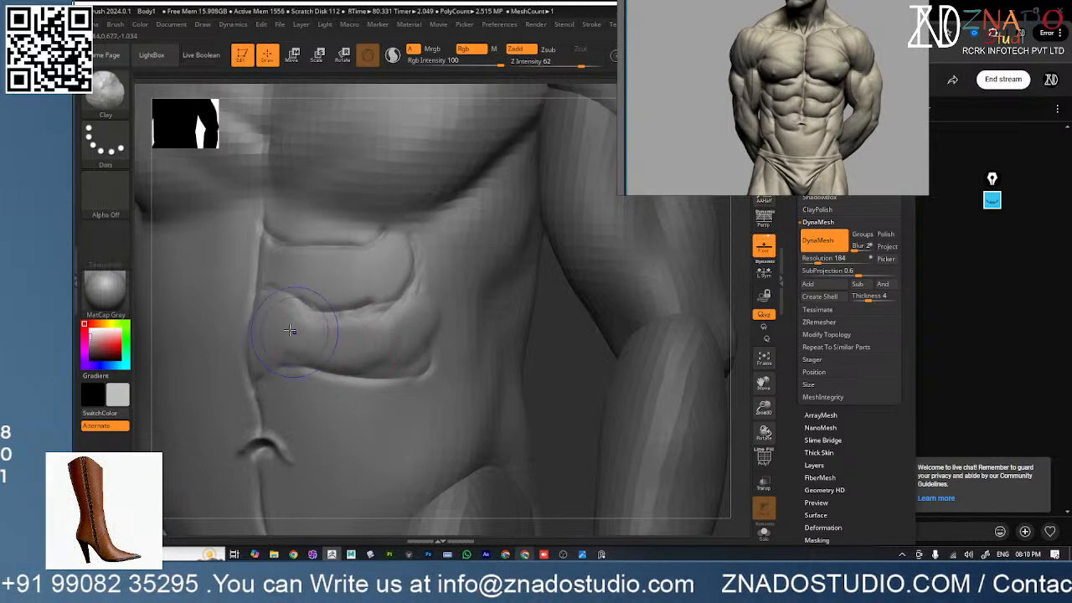
mouse_move(294, 330)
shift+mouse_down()
mouse_move(276, 351)
mouse_move(392, 345)
mouse_move(415, 317)
shift+mouse_up()
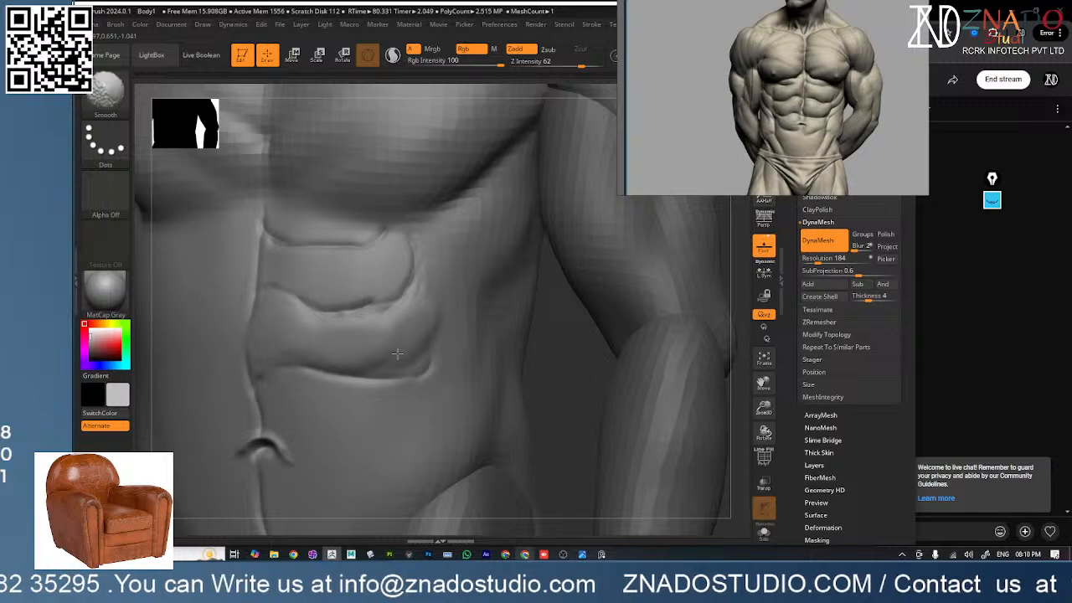
shift+drag(398, 354, 410, 331)
mouse_move(471, 354)
ctrl+right_down()
mouse_move(376, 352)
mouse_move(476, 381)
mouse_move(535, 362)
mouse_move(390, 284)
ctrl+right_up()
mouse_move(452, 290)
mouse_down()
mouse_move(418, 293)
mouse_move(398, 272)
mouse_move(436, 278)
mouse_move(407, 301)
mouse_up()
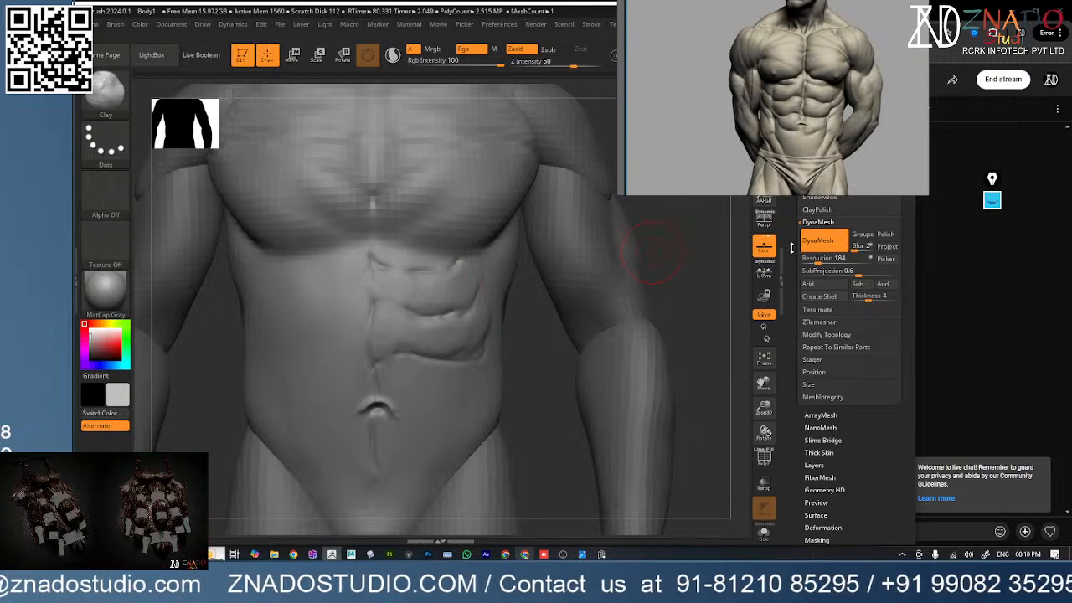
- Recut the grooves between the left abdominal segments with the DamStandard brush
key(b)
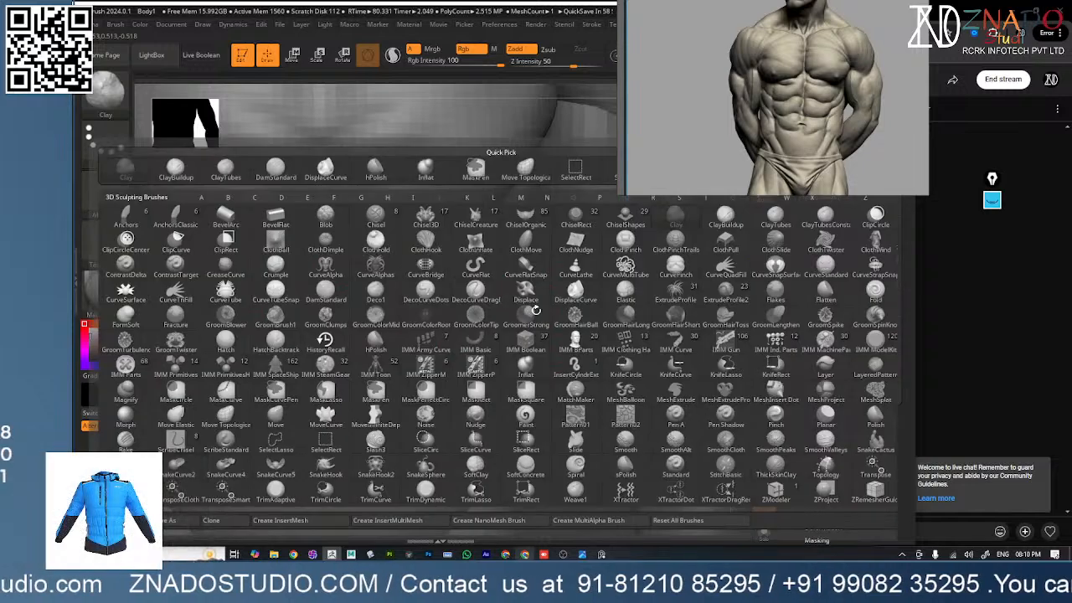
key(d)
key(s)
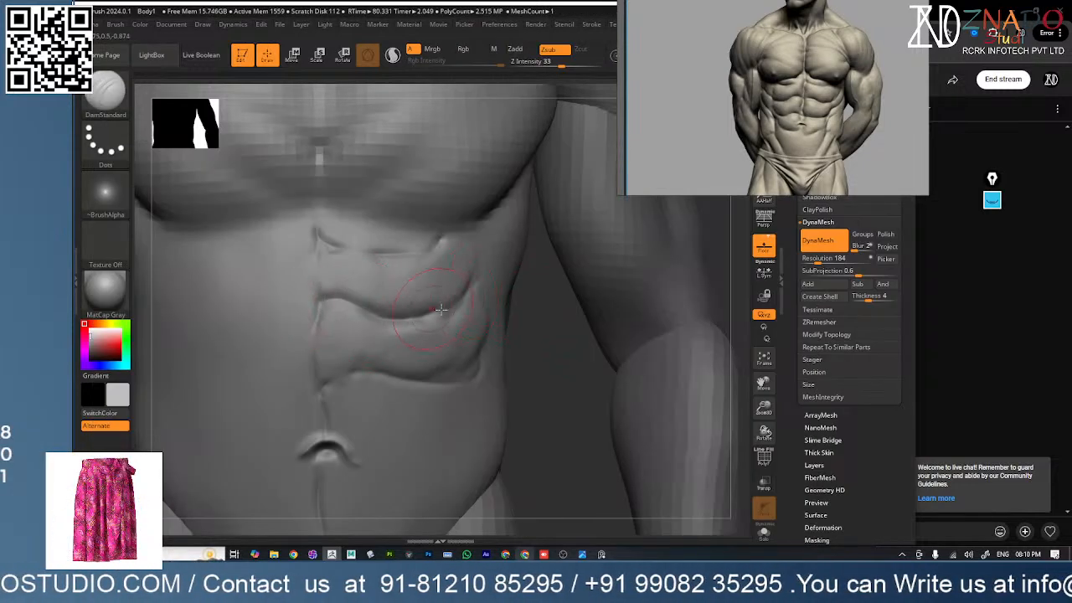
- Swell the left abdominal segments, including the area beside the navel, with the Inflat brush
key(b)
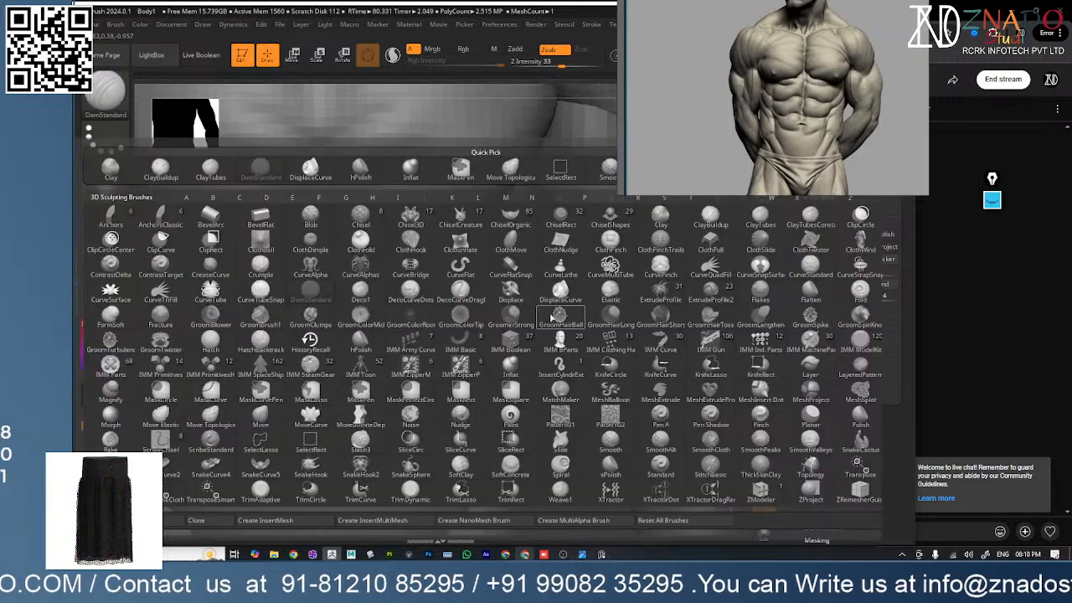
key(i)
key(n)
key(space)
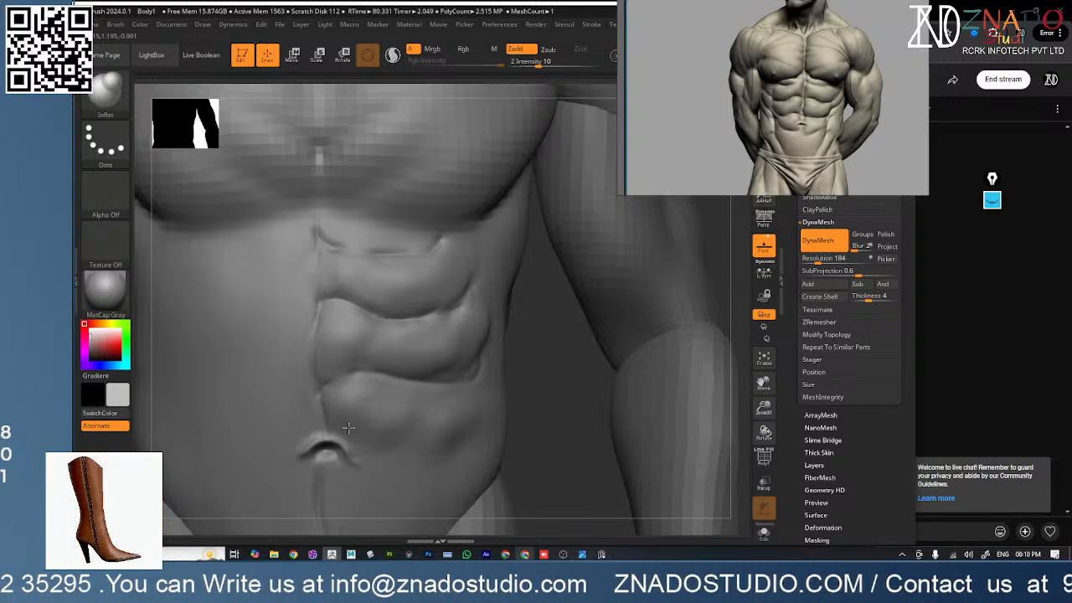
- Carve the lowest abdominal groove with DamStandard, from below the navel outward and up around the bottom segment's outer side
right_drag(430, 430, 496, 326)
key(b)
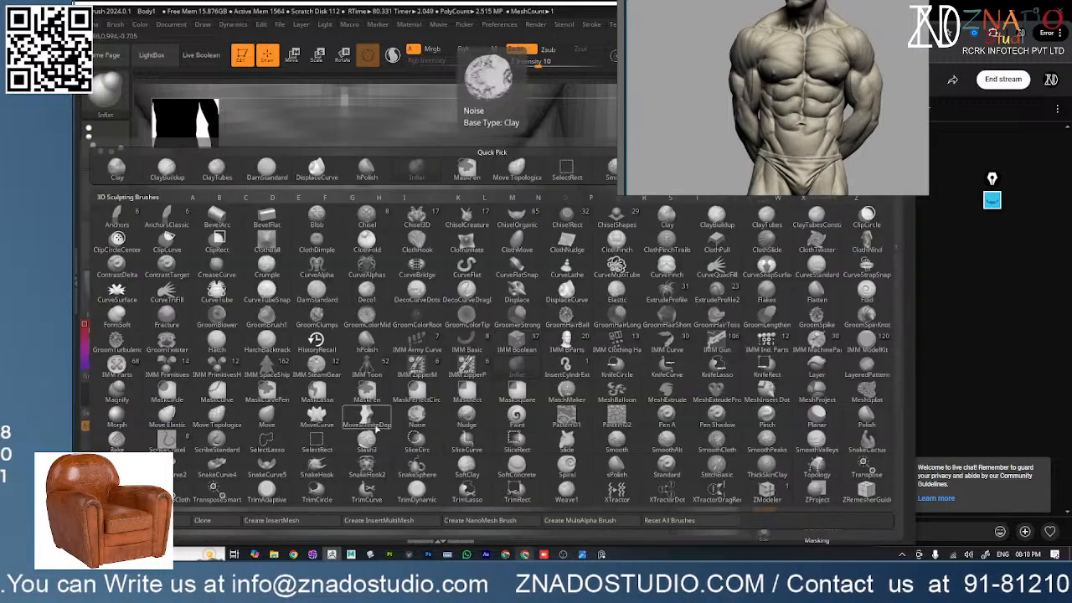
click(362, 303)
mouse_move(361, 303)
mouse_down()
mouse_move(372, 394)
mouse_move(412, 413)
mouse_up()
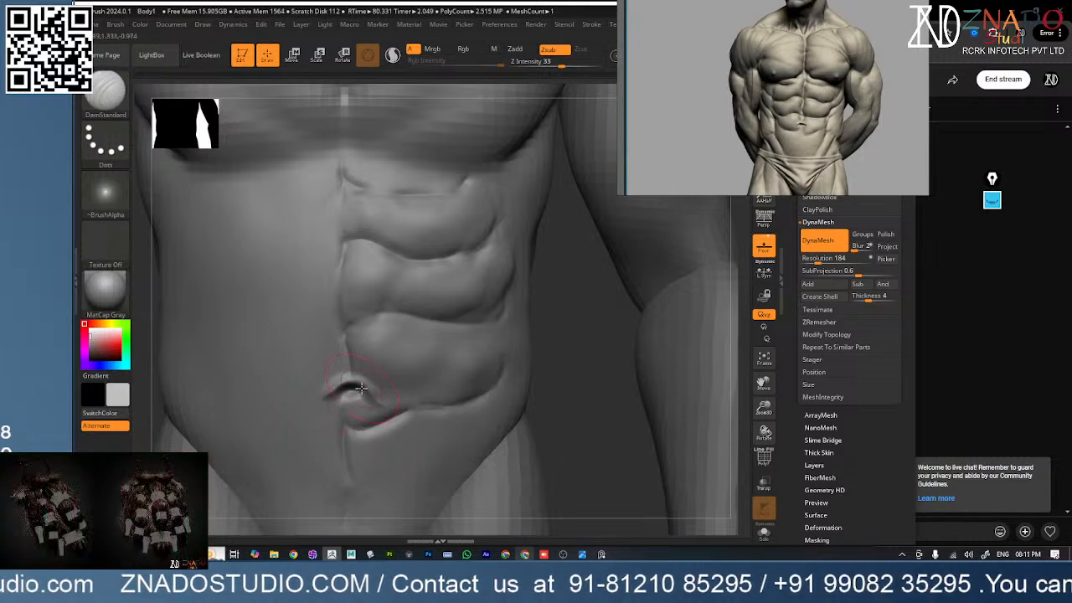
- Inflate the abdominal segment beside the navel and the topmost segment beneath the left pectoral
key(b)
key(i)
key(n)
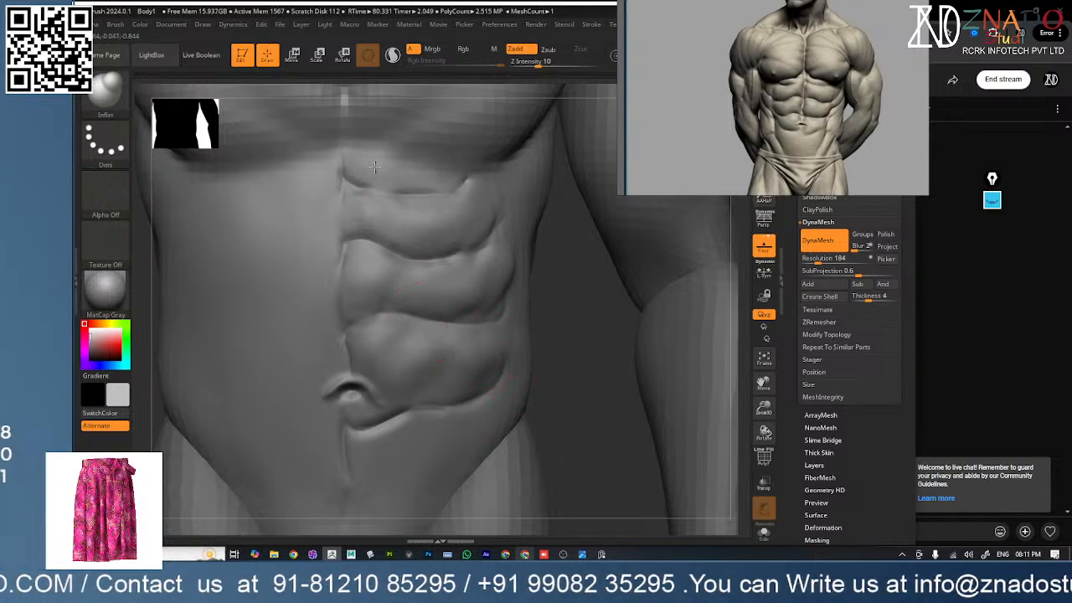
drag(374, 166, 407, 172)
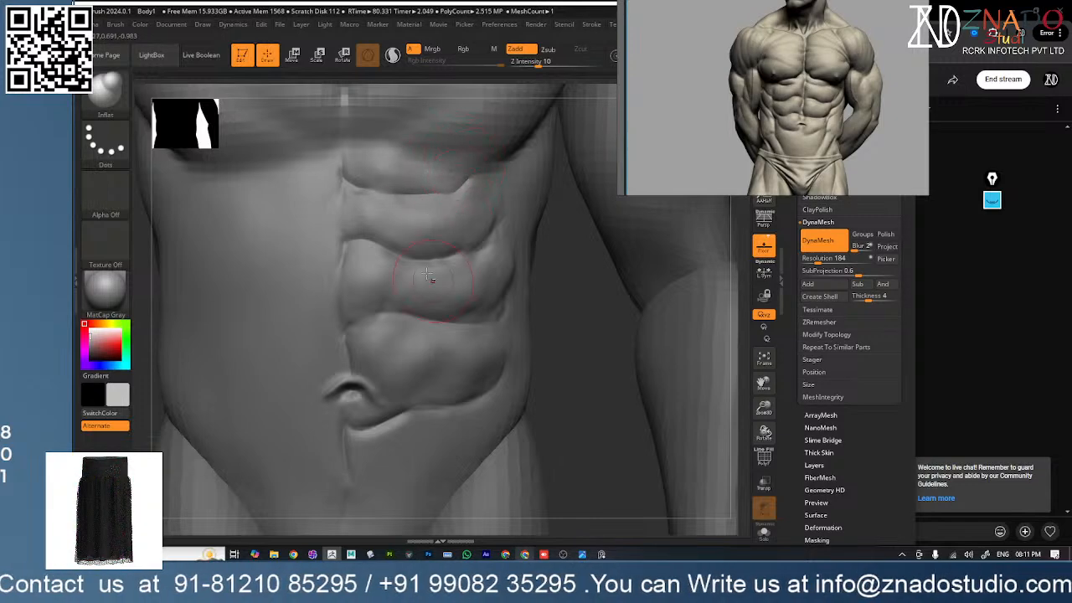
- Carve the left pectoral's inner and lower edge plus a diagonal crease across it with DamStandard, and smooth the segments below
alt+right_drag(427, 274, 435, 370)
key(b)
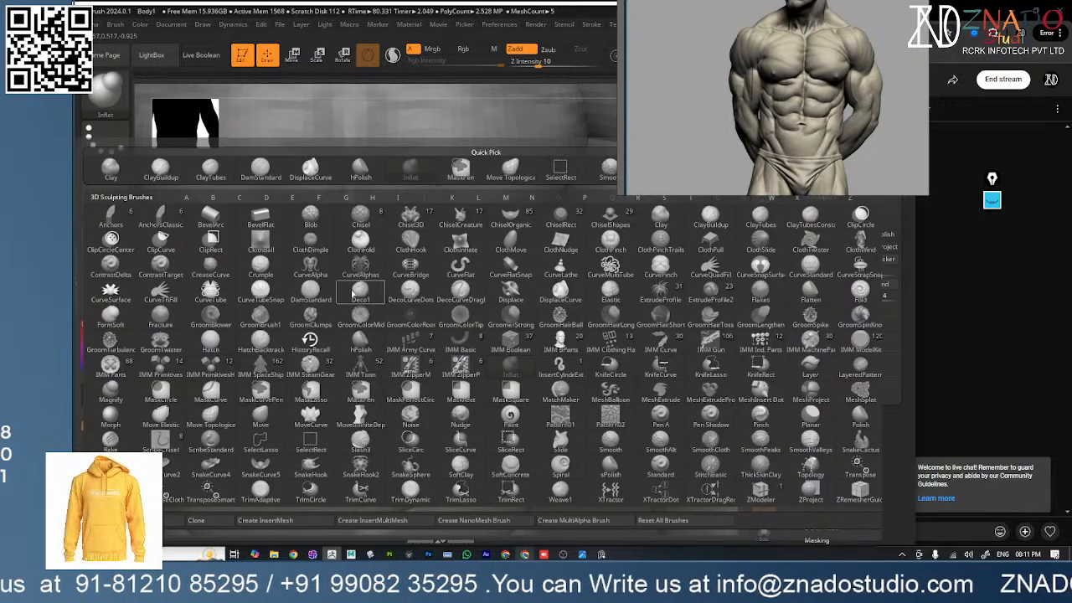
key(d)
key(s)
mouse_move(367, 224)
mouse_down()
mouse_move(421, 250)
mouse_move(537, 232)
mouse_move(547, 220)
mouse_up()
mouse_move(480, 258)
mouse_down()
mouse_move(399, 246)
mouse_move(480, 168)
mouse_up()
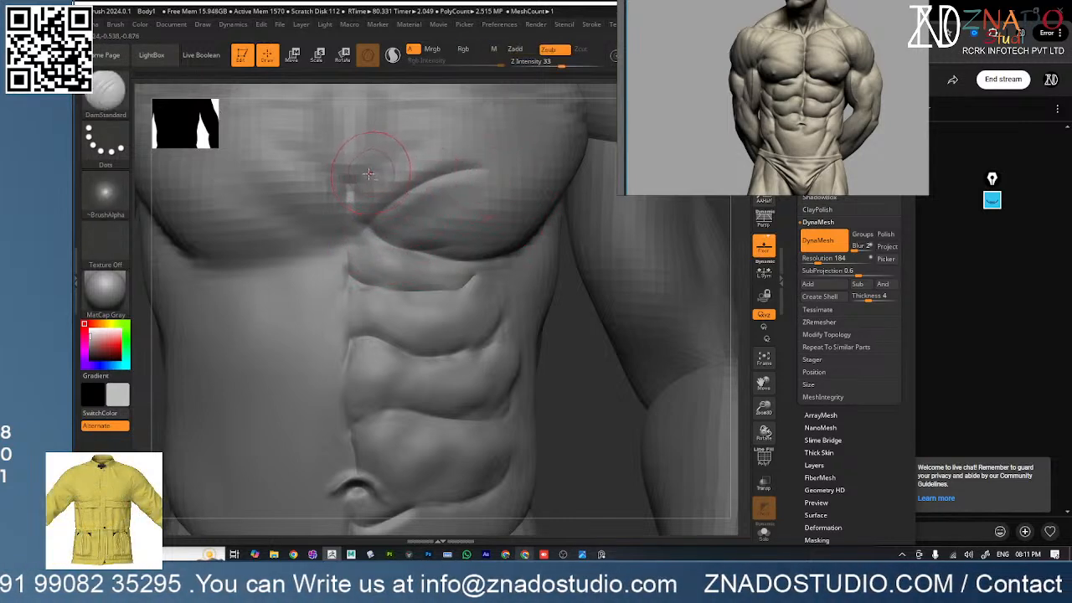
mouse_move(358, 183)
mouse_down()
mouse_move(410, 249)
mouse_move(494, 260)
mouse_up()
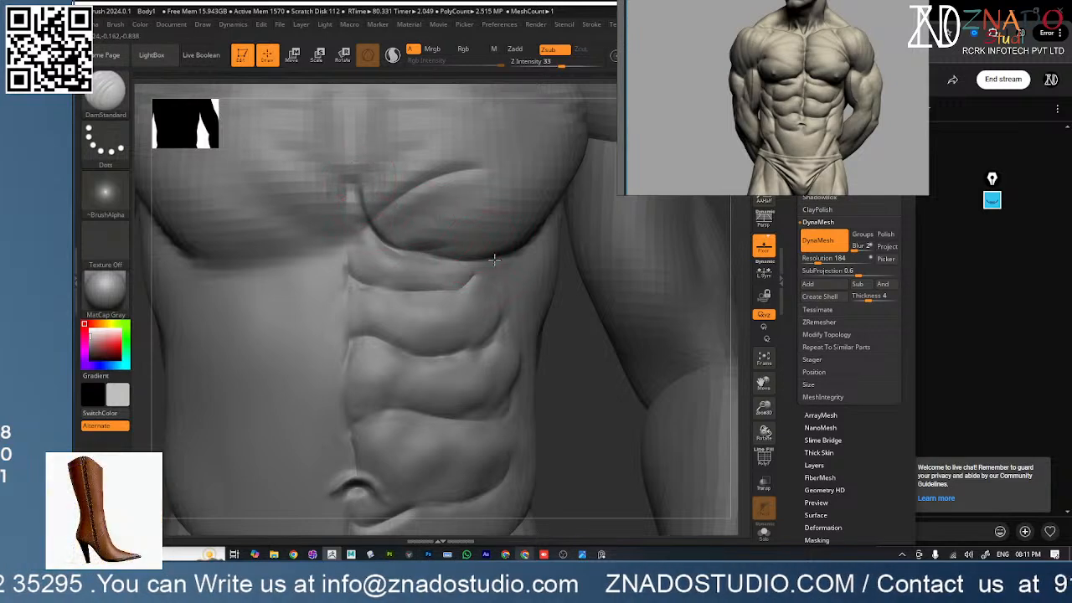
shift+drag(438, 282, 508, 365)
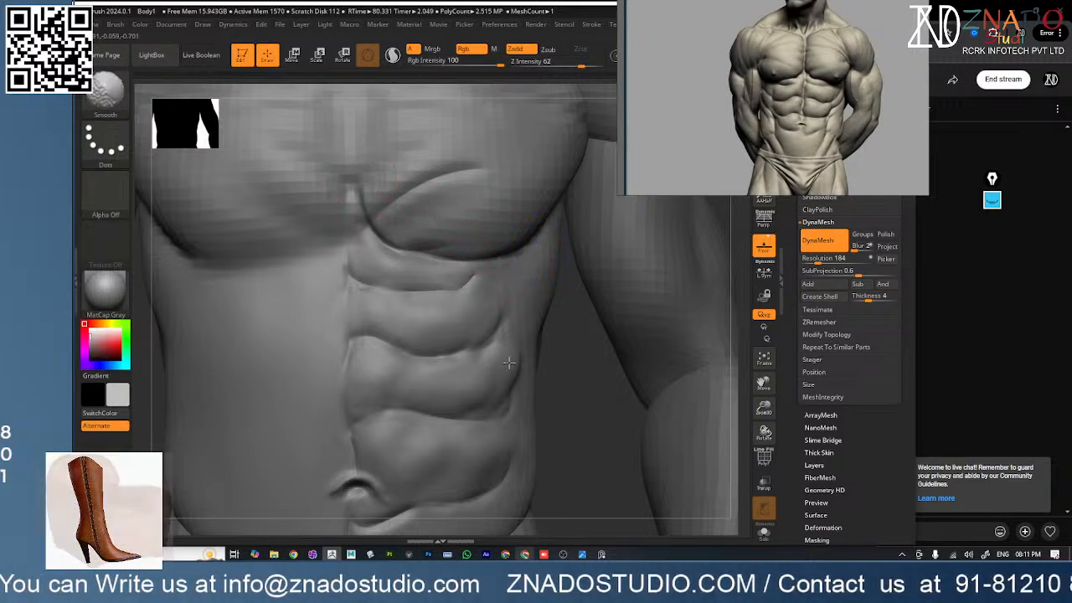
ctrl+right_drag(576, 341, 335, 407)
ctrl+right_drag(579, 327, 624, 352)
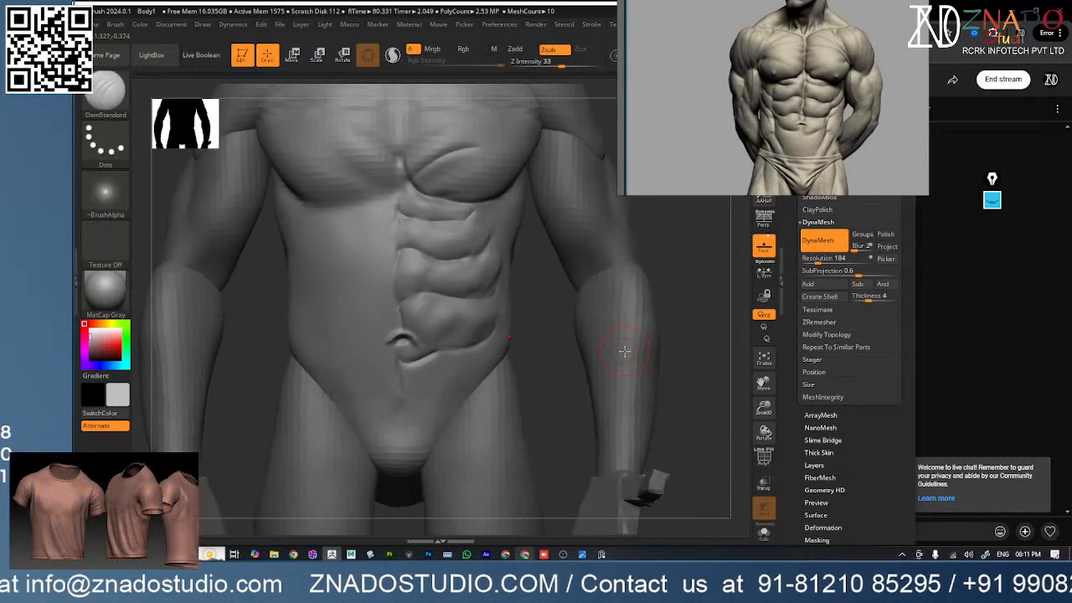
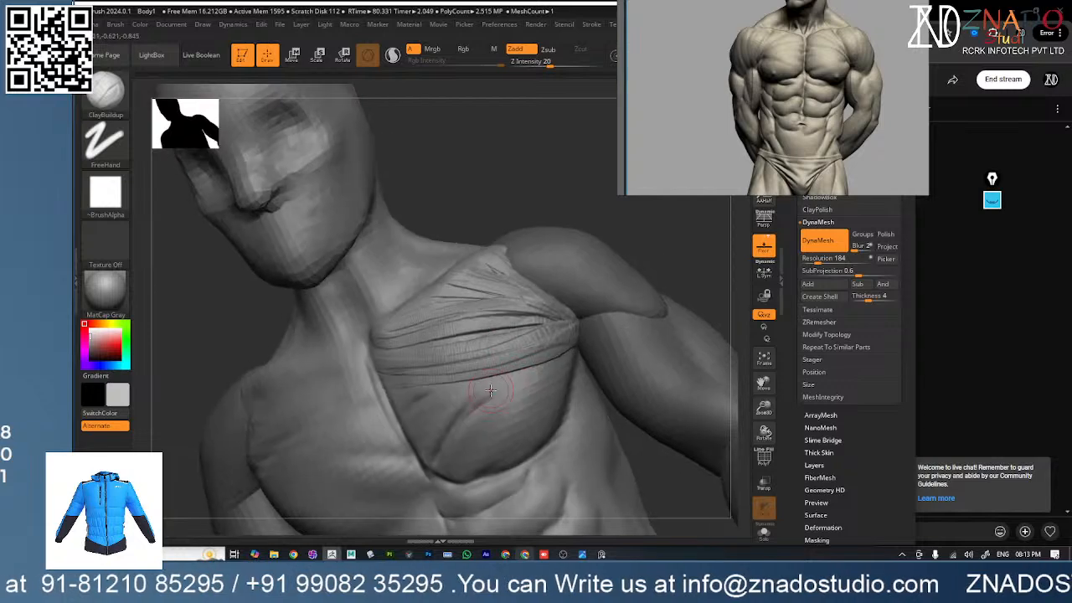
- Try ClayBuildup muscle-fibre strokes from the left pectoral's lower edge to the armpit and undo them
drag(432, 461, 572, 335)
key(ctrl+z)
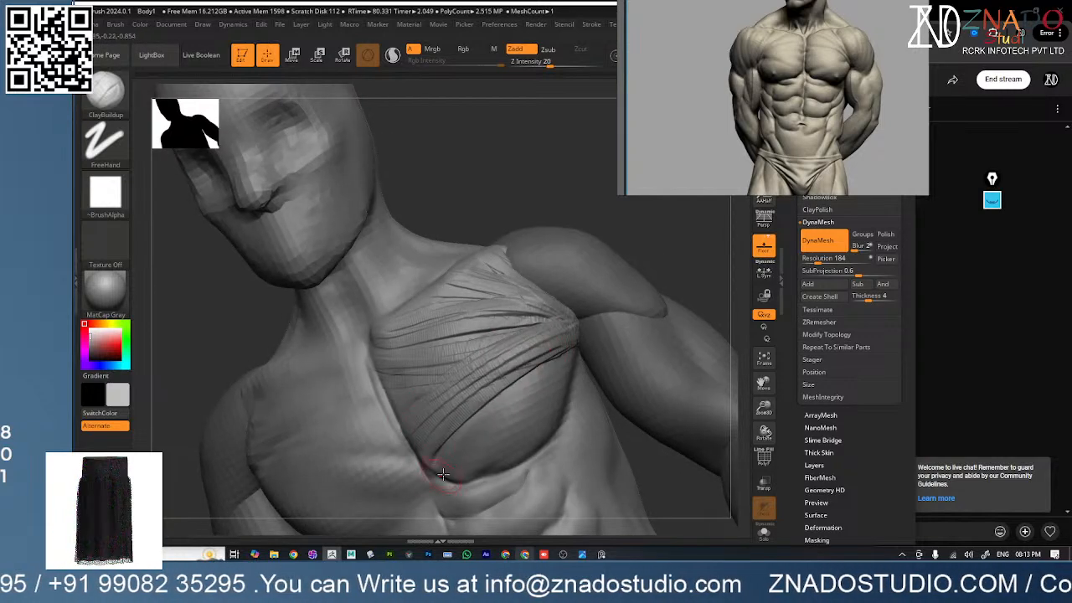
drag(442, 476, 558, 325)
mouse_move(549, 370)
right_down()
mouse_move(545, 338)
mouse_move(521, 363)
right_up()
mouse_move(491, 429)
mouse_down()
mouse_move(567, 299)
mouse_move(517, 414)
mouse_up()
right_drag(533, 391, 529, 379)
drag(529, 392, 577, 327)
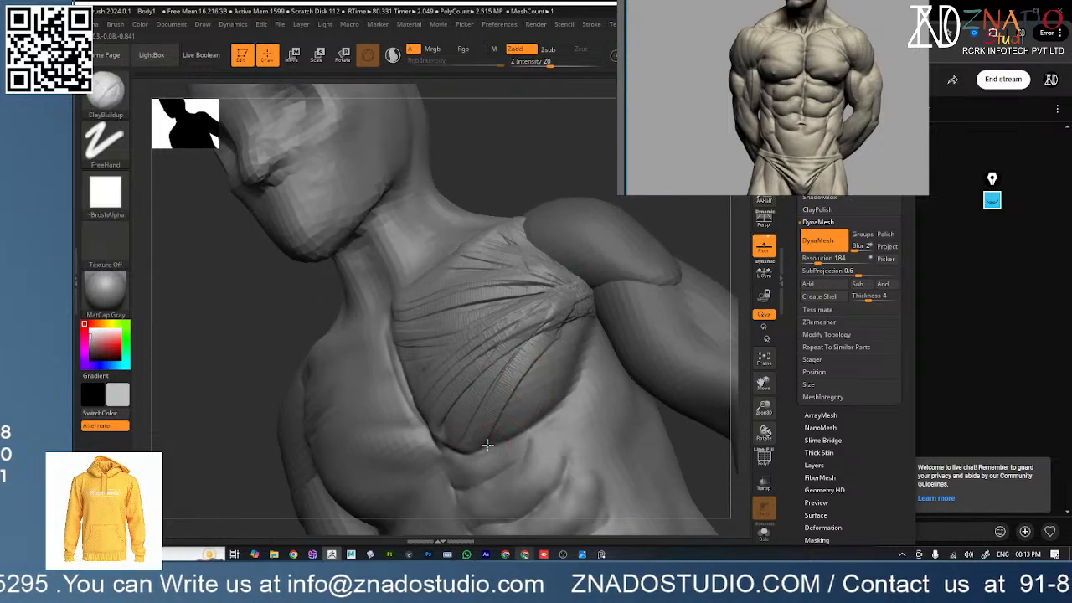
drag(504, 427, 587, 306)
right_drag(566, 351, 575, 344)
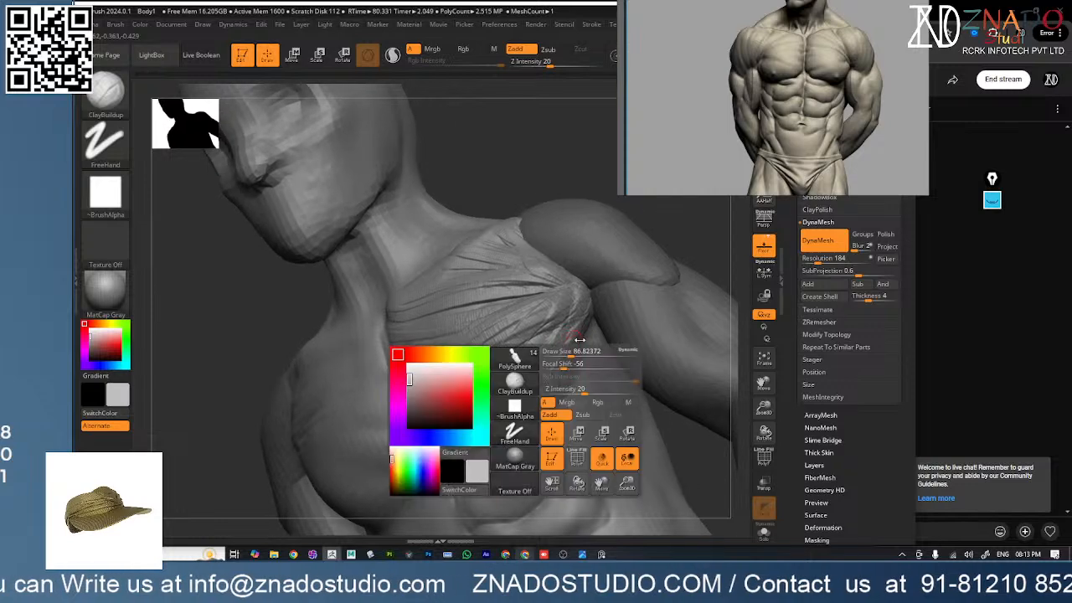
key(ctrl+z)
key(ctrl+z)
key(ctrl+z)
key(ctrl+z)
key(ctrl+z)
- Add muscle-fibre strokes with ClayBuildup across the lower left pectoral, fanning from its bottom edge up to the armpit
mouse_move(452, 441)
mouse_down()
mouse_move(572, 300)
mouse_move(473, 399)
mouse_up()
drag(511, 337, 573, 301)
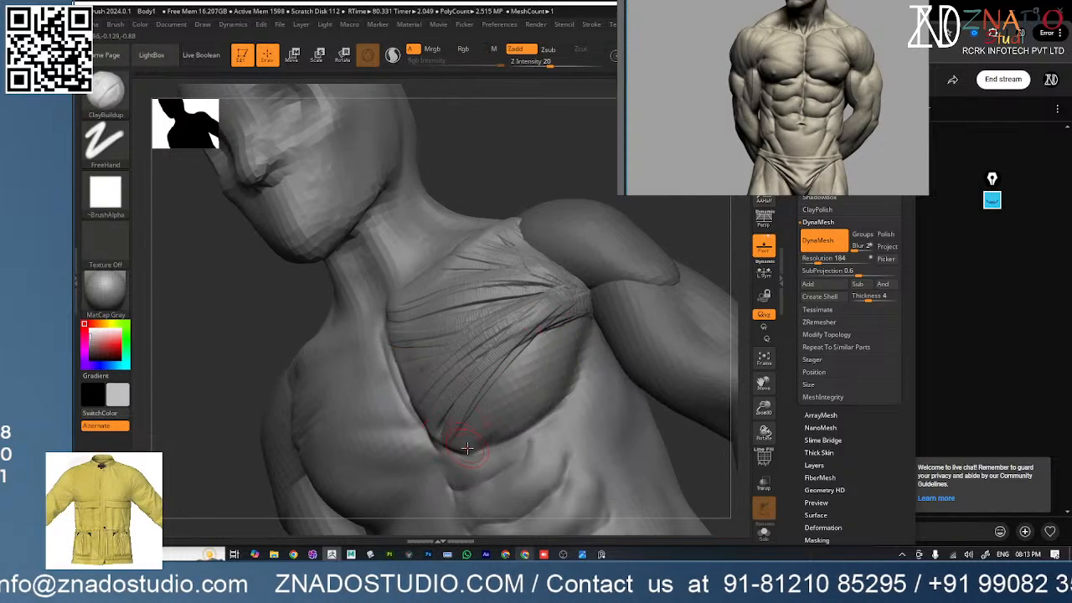
drag(465, 448, 557, 309)
drag(480, 444, 557, 304)
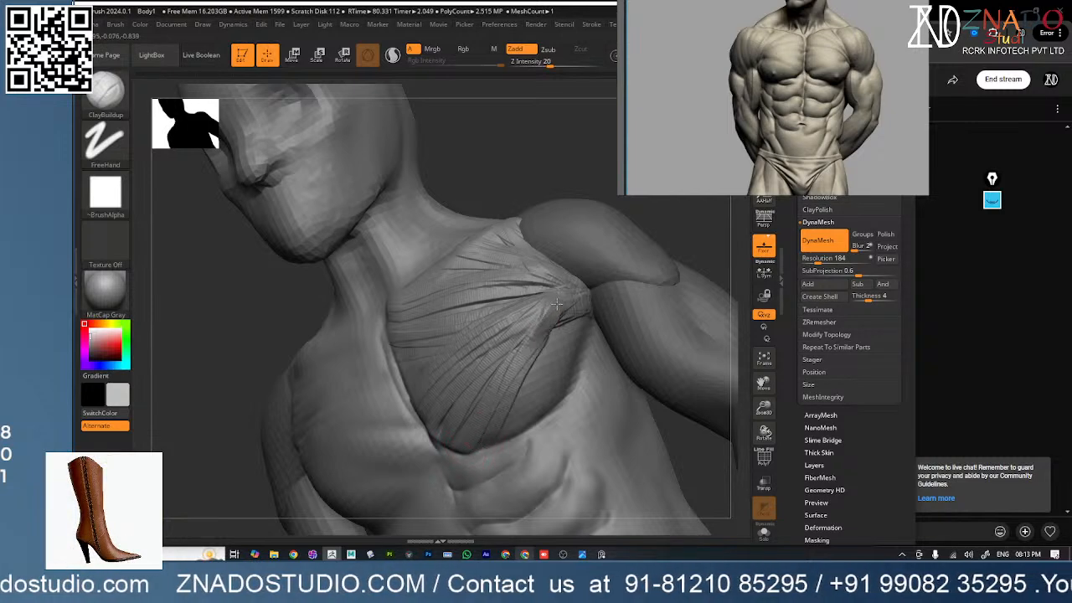
drag(523, 405, 577, 298)
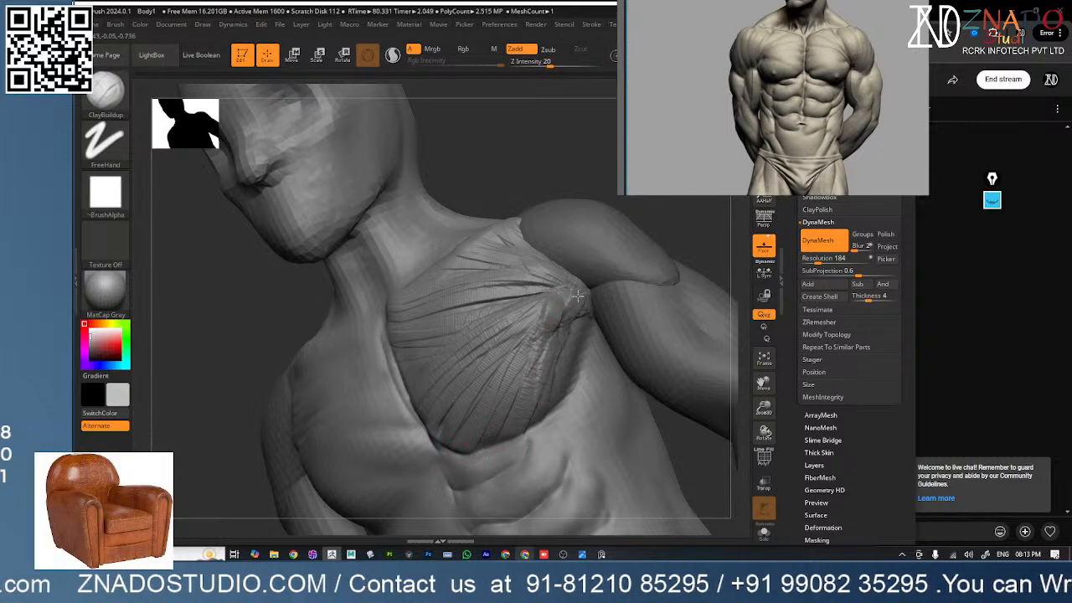
- Flatten the point near the armpit where the left pectoral fibres converge with hPolish, and smooth the fibre strokes
mouse_move(580, 343)
right_down()
mouse_move(566, 371)
mouse_move(620, 348)
right_up()
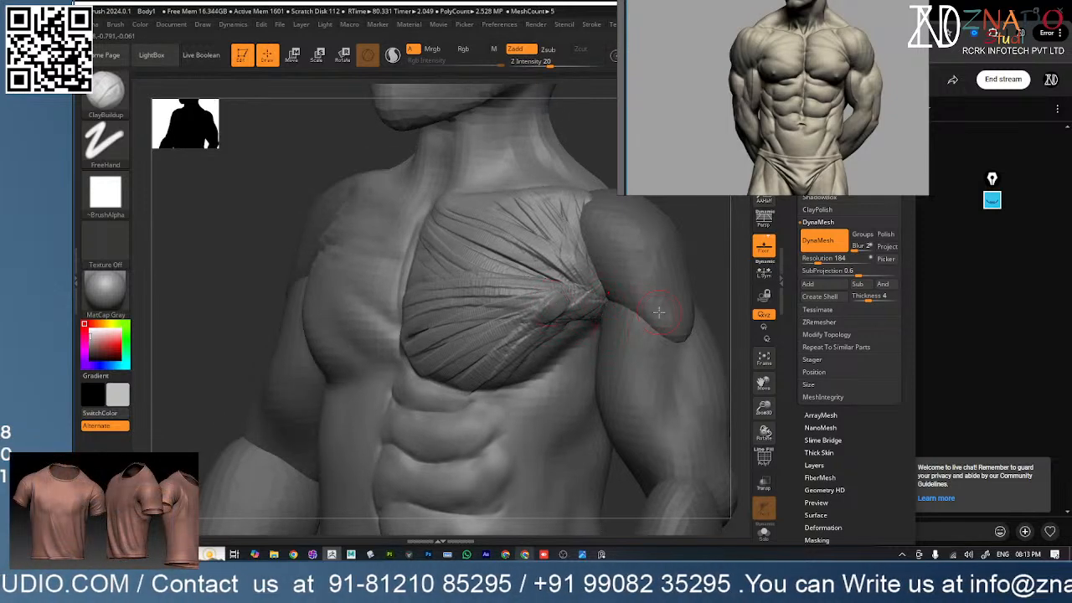
right_drag(659, 312, 601, 396)
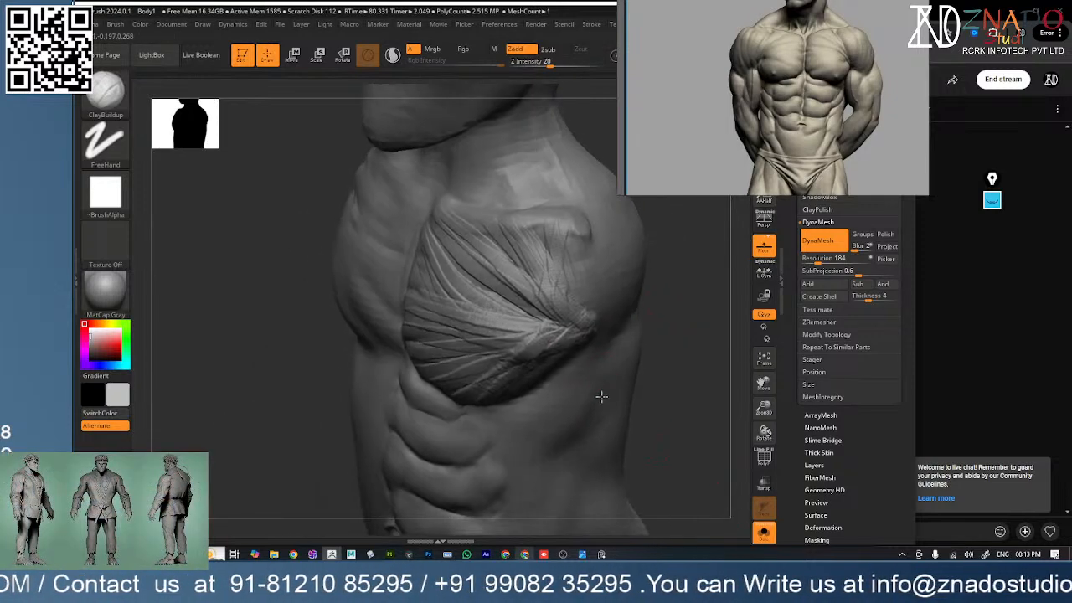
key(b)
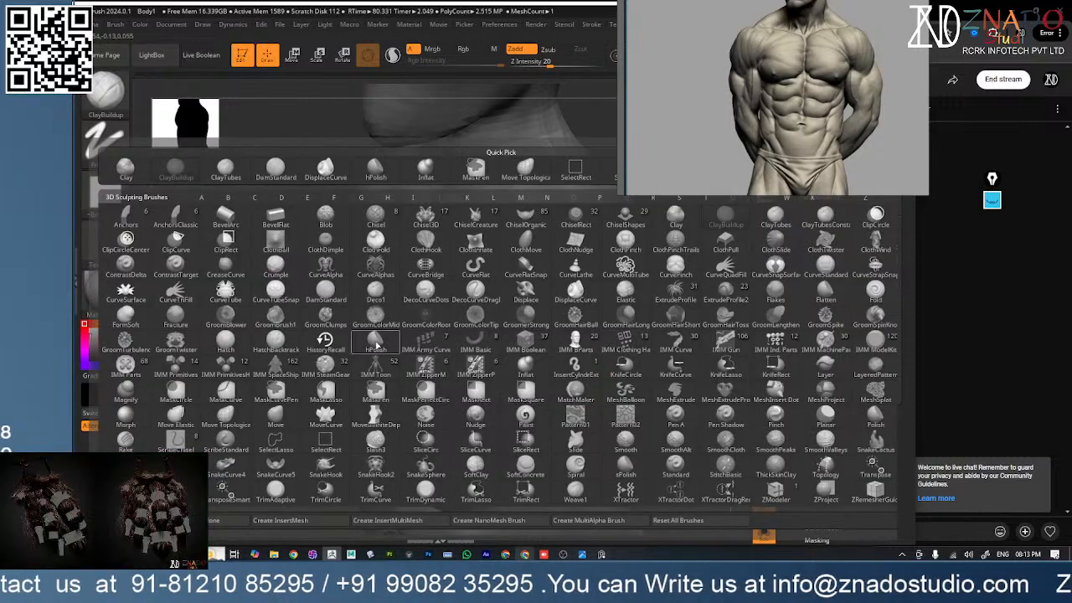
click(375, 344)
mouse_move(529, 340)
mouse_down()
mouse_move(519, 331)
mouse_move(539, 321)
mouse_up()
right_drag(549, 314, 573, 303)
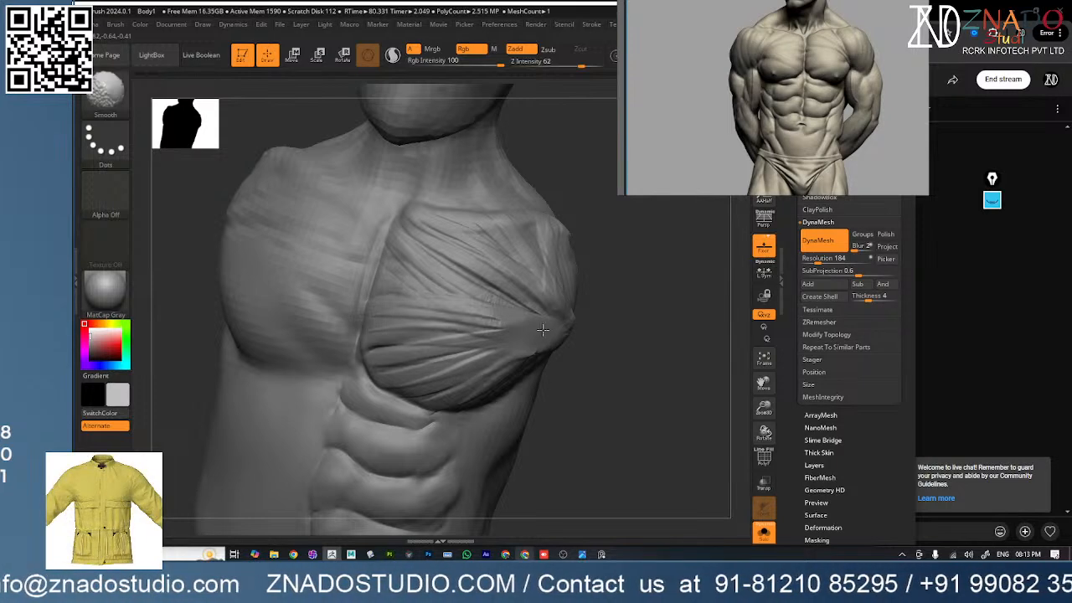
drag(545, 390, 594, 345)
- Layer further ClayBuildup fibre strokes over the middle and lower left pectoral toward the armpit
mouse_move(595, 345)
ctrl+right_down()
mouse_move(492, 383)
mouse_move(600, 311)
mouse_move(600, 357)
mouse_move(561, 349)
mouse_move(554, 381)
mouse_move(569, 376)
ctrl+right_up()
key(b)
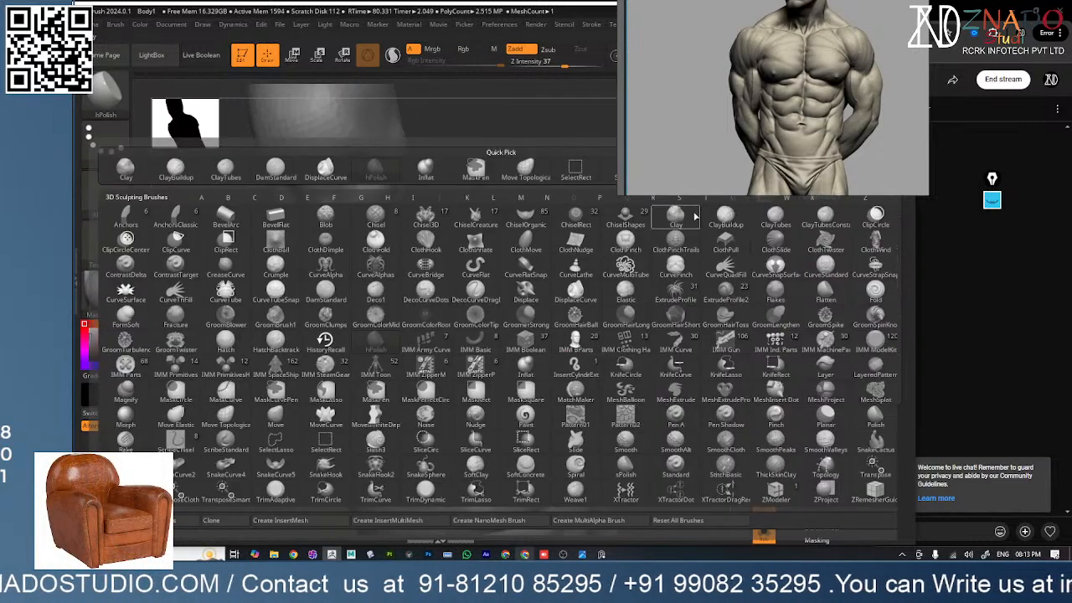
key(c)
key(b)
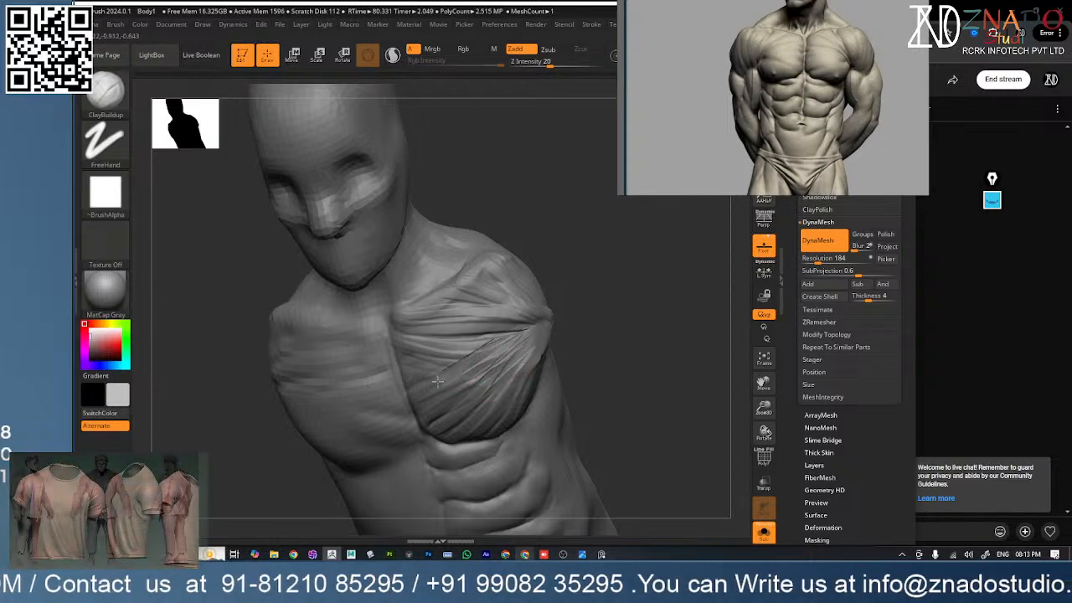
key(shift)
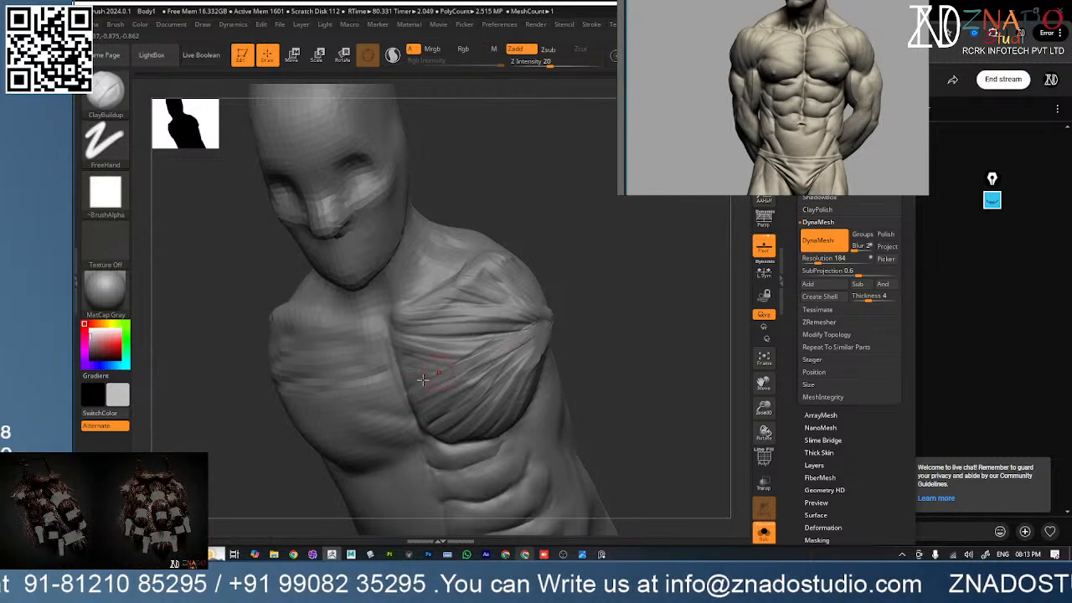
right_drag(536, 350, 505, 356)
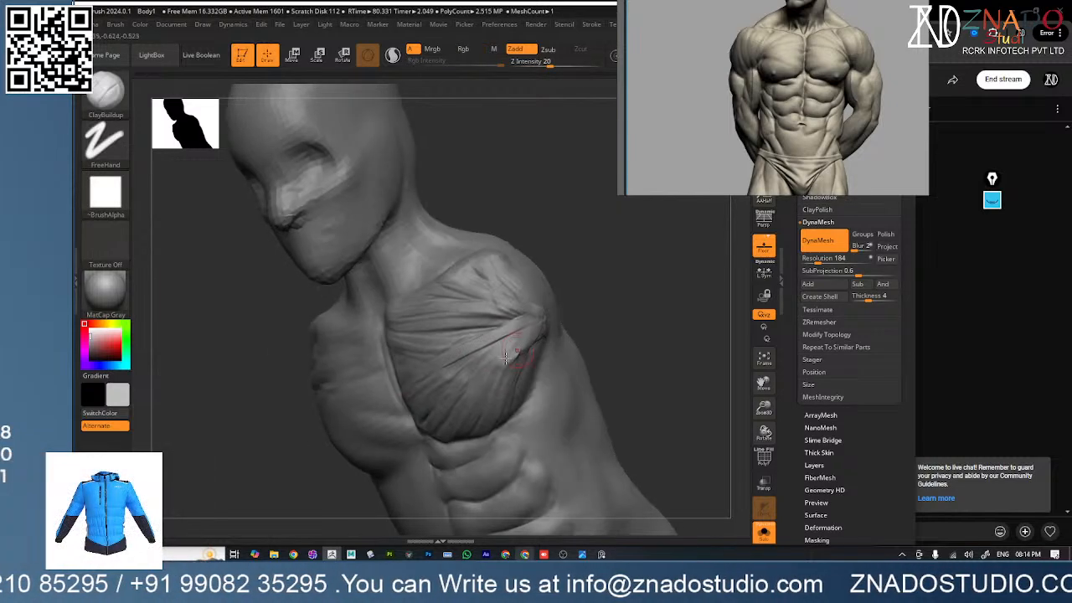
mouse_move(537, 320)
right_down()
mouse_move(542, 312)
mouse_move(452, 441)
right_up()
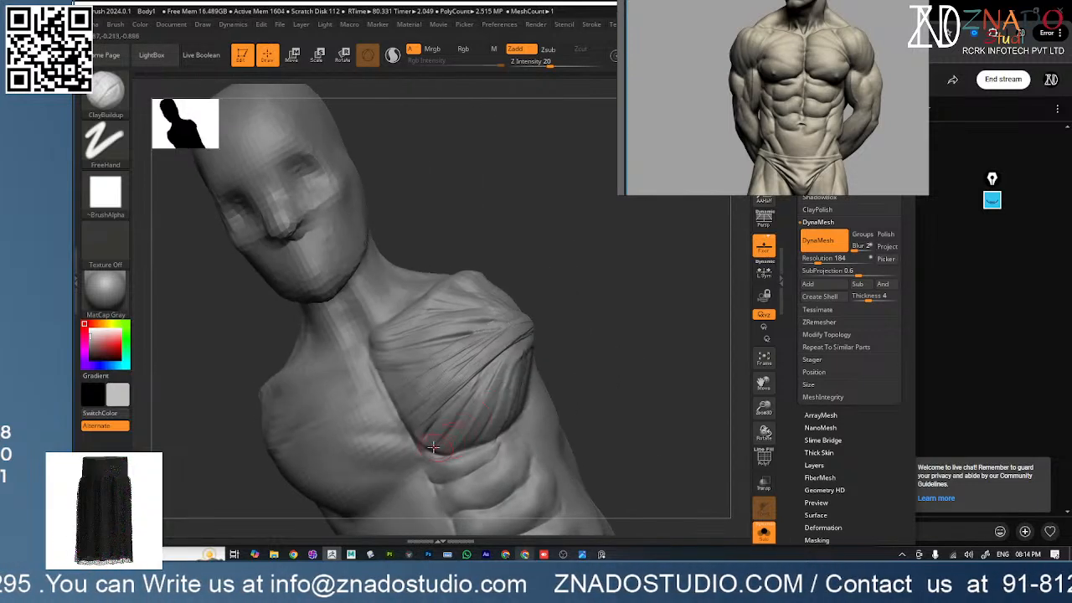
- Touch up the left pectoral fibres with a ClayBuildup stroke and turn off Solo to bring back the other body parts
right_drag(523, 342, 490, 393)
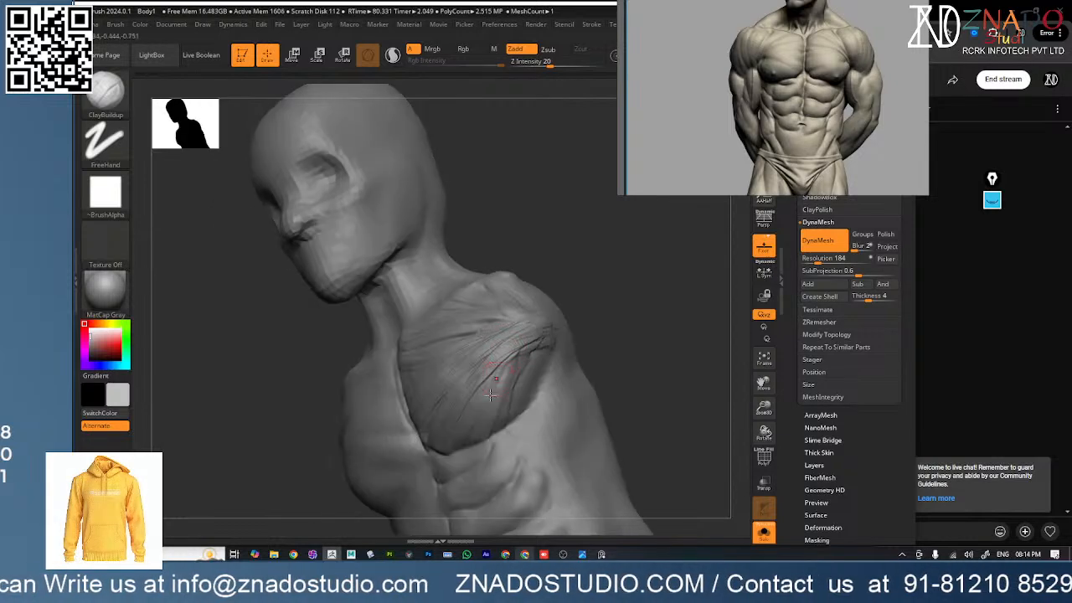
mouse_move(484, 395)
mouse_down()
mouse_move(491, 430)
mouse_move(525, 351)
mouse_move(522, 332)
mouse_move(480, 348)
mouse_up()
mouse_move(515, 372)
shift+right_down()
mouse_move(561, 354)
mouse_move(545, 367)
mouse_move(496, 370)
shift+right_up()
click(764, 533)
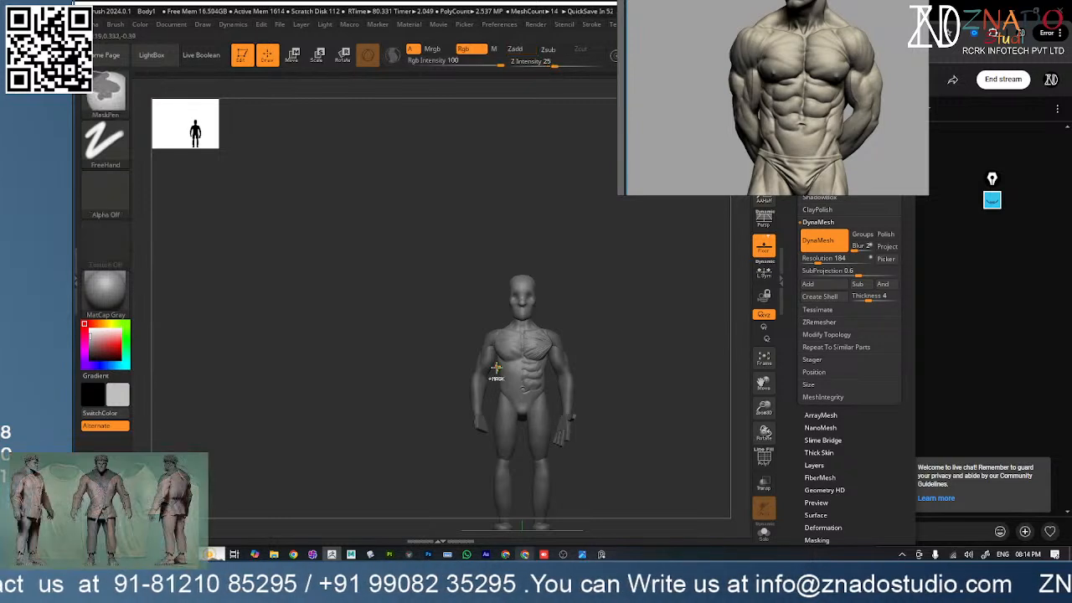
ctrl+right_drag(496, 377, 595, 390)
ctrl+right_drag(606, 334, 670, 356)
alt+right_drag(687, 294, 582, 339)
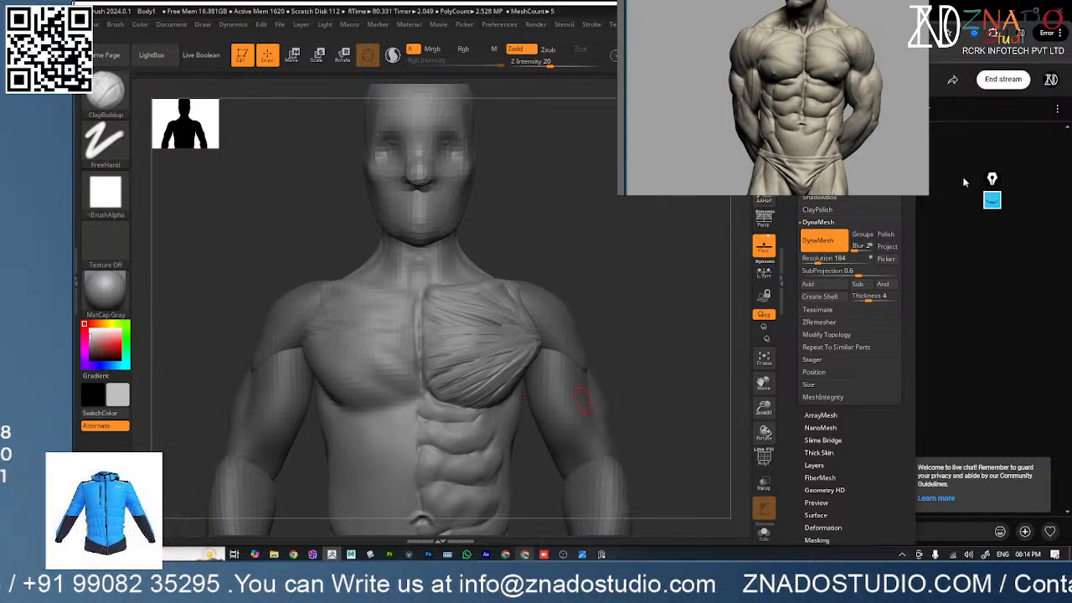
- Mark the pectoral fibre directions with yellow screen-pen lines converging at the armpit, on both the sculpt's left chest and the reference image
click(991, 202)
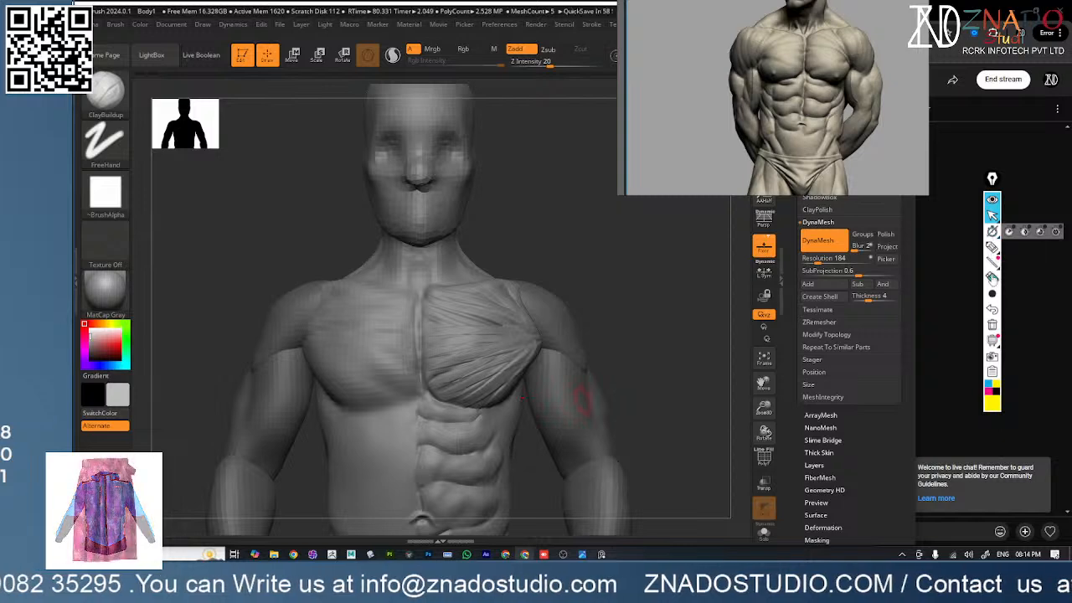
mouse_move(993, 248)
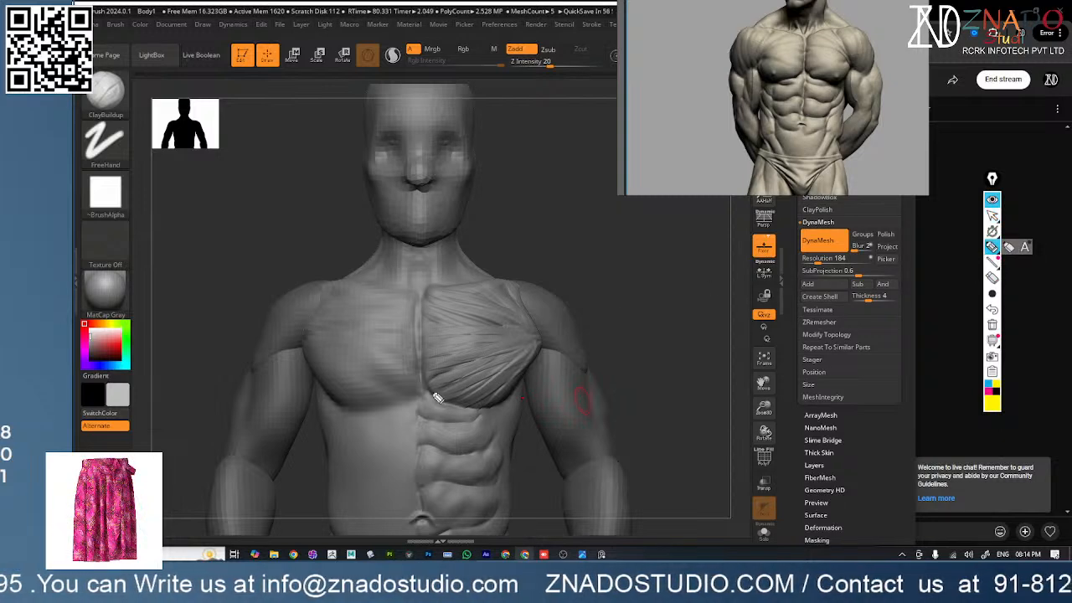
drag(429, 388, 561, 332)
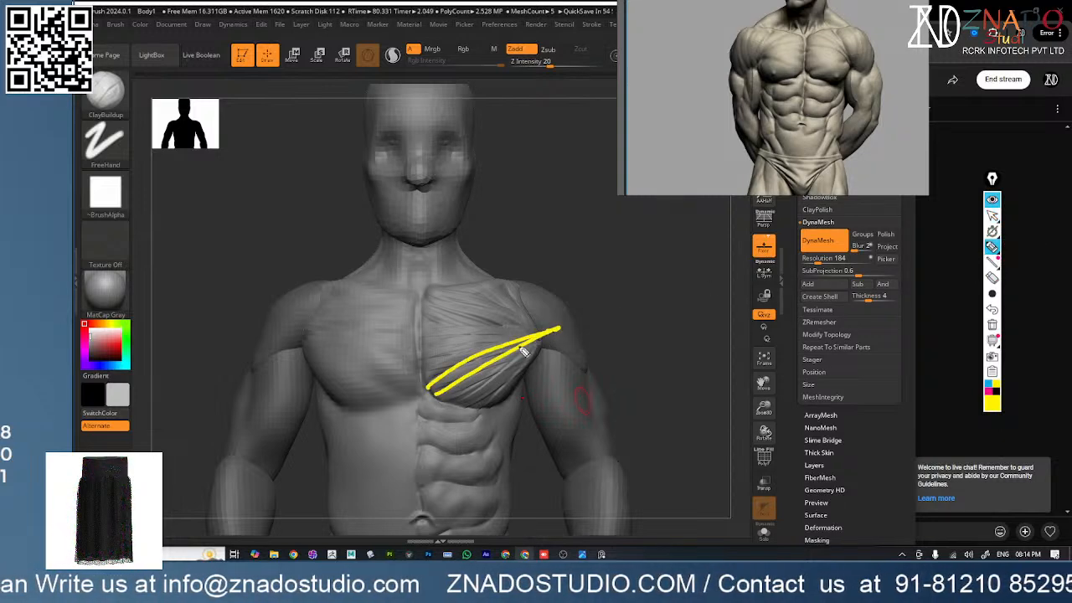
drag(484, 339, 559, 330)
drag(425, 323, 560, 329)
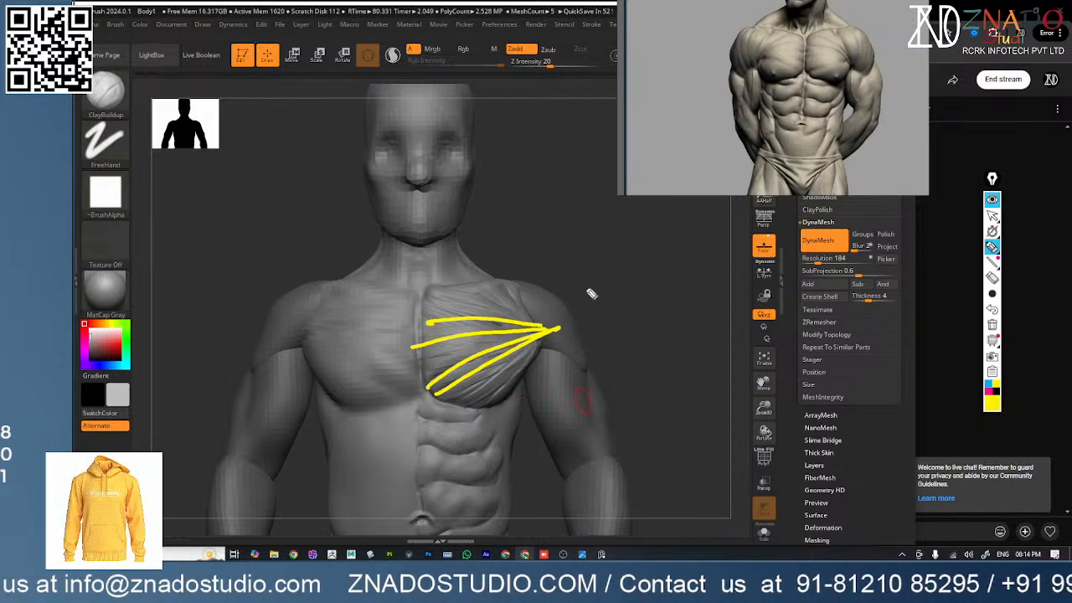
drag(847, 59, 858, 65)
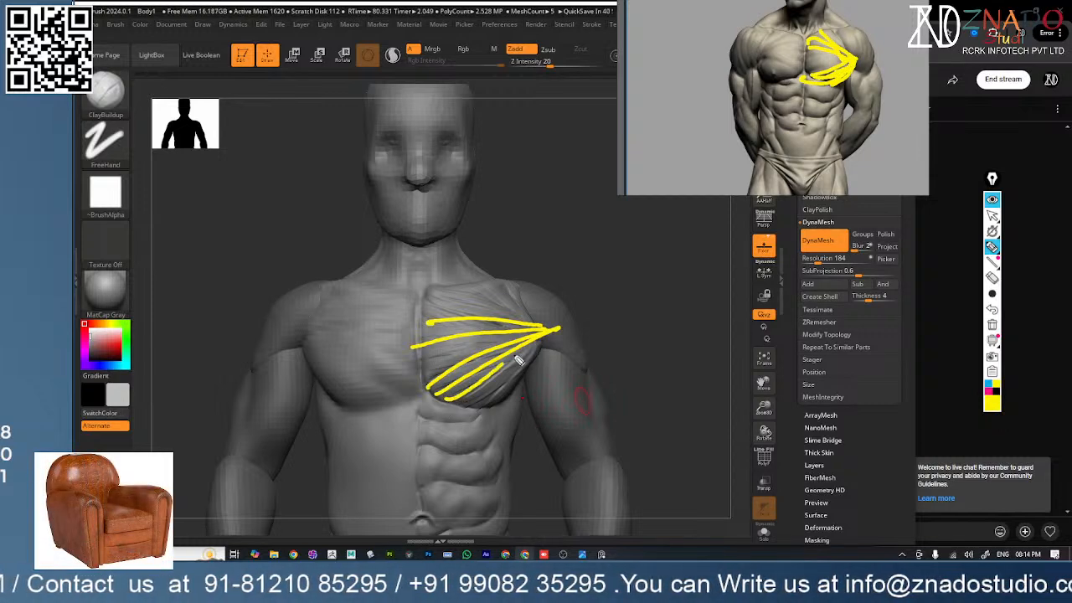
drag(514, 355, 522, 348)
drag(486, 401, 540, 340)
drag(417, 368, 518, 337)
drag(429, 305, 523, 325)
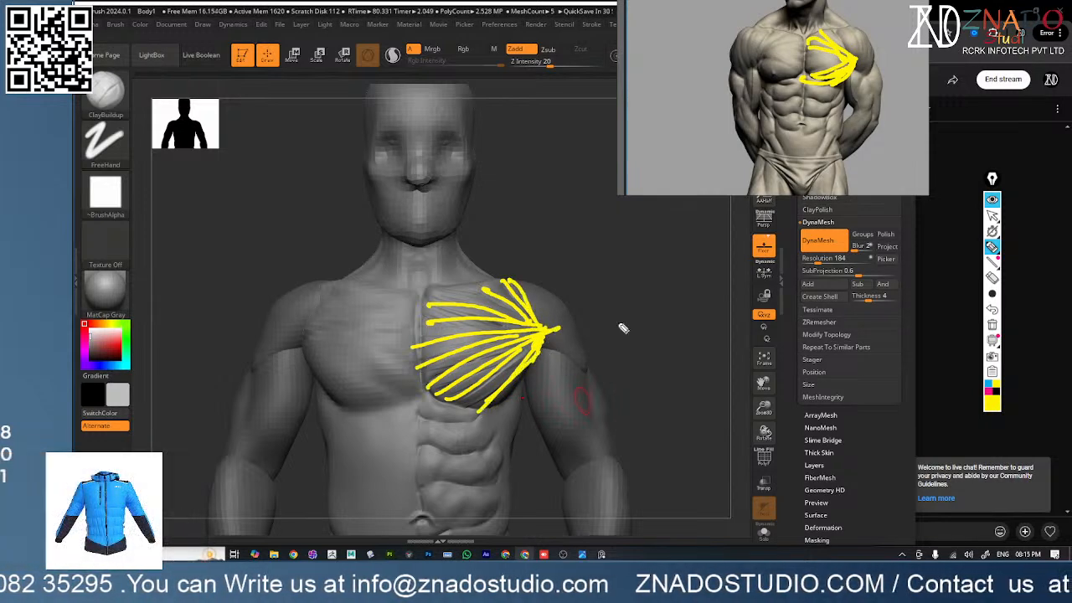
- Outline the left pectoral and the adjoining deltoid with the magenta screen pen, redrawing the pectoral's outer edge, and clear the marks from the sculpt
mouse_move(993, 248)
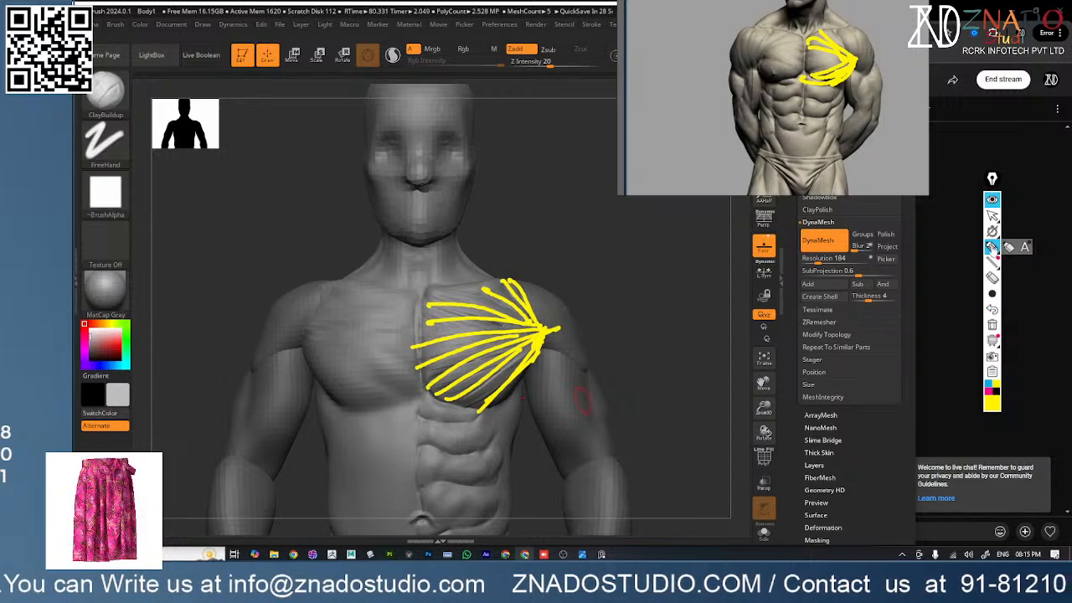
click(990, 387)
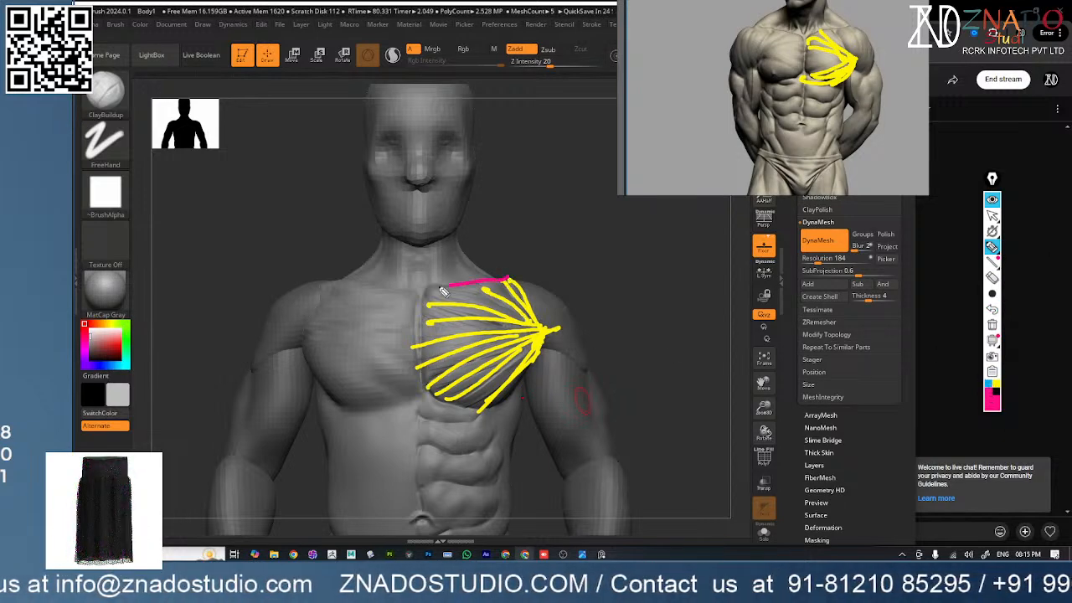
mouse_move(444, 291)
mouse_down()
mouse_move(427, 397)
mouse_move(506, 409)
mouse_up()
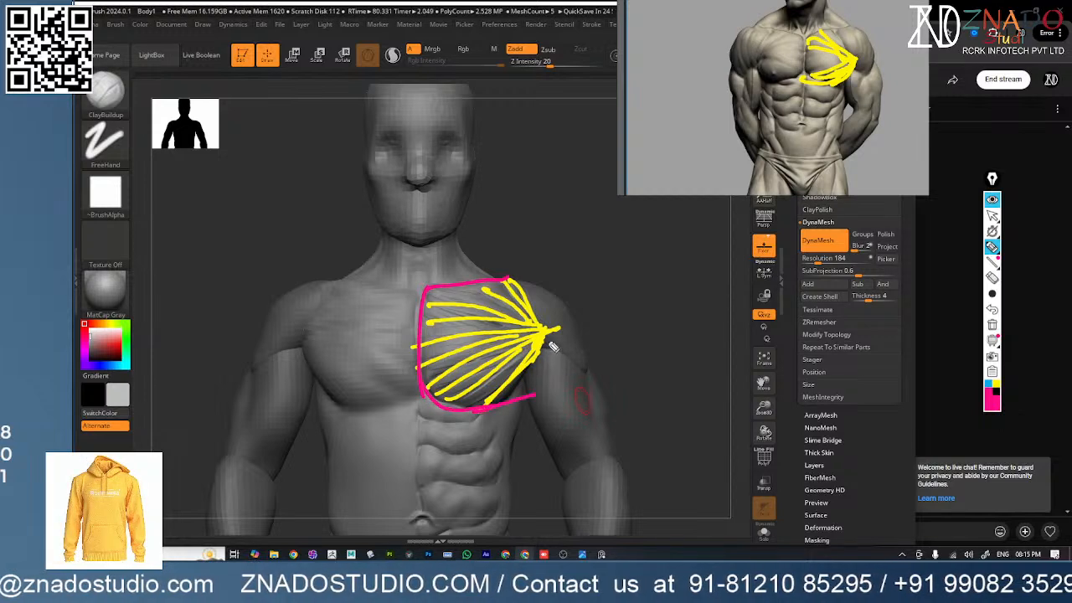
drag(513, 280, 546, 339)
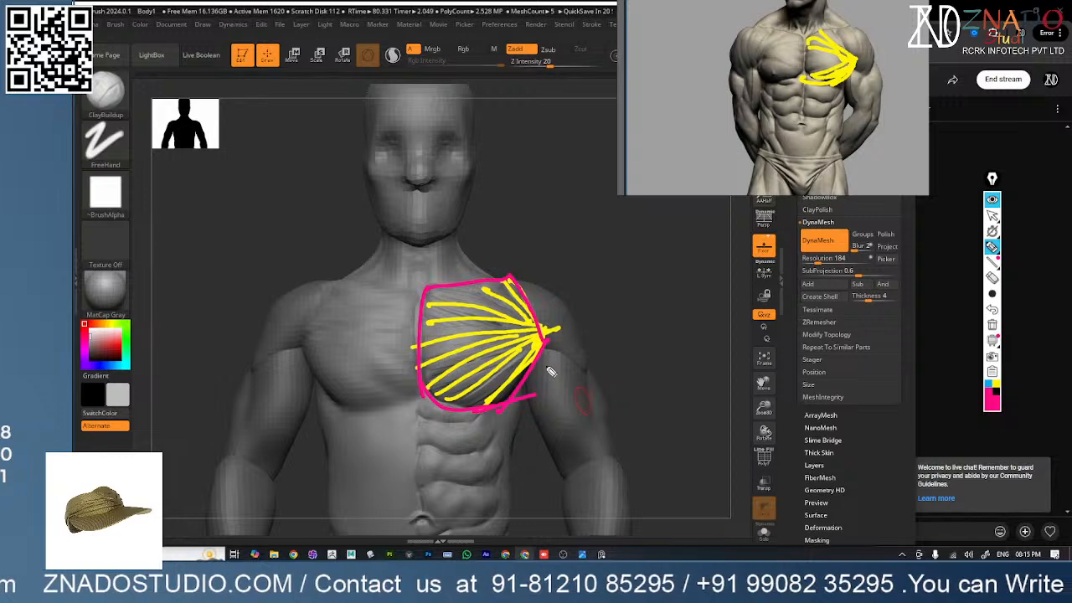
key(ctrl+z)
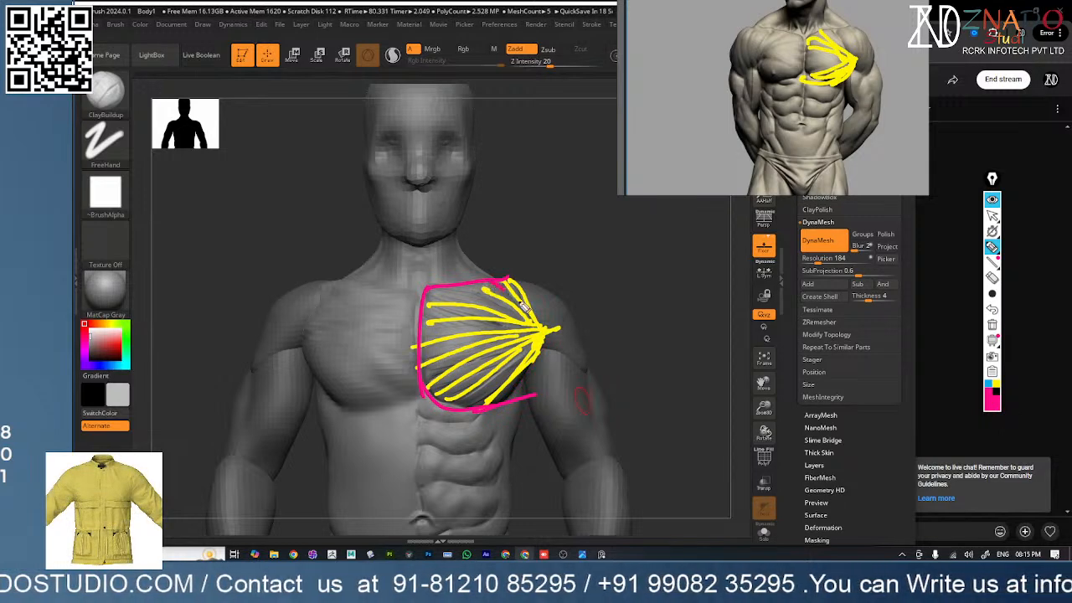
drag(556, 329, 500, 397)
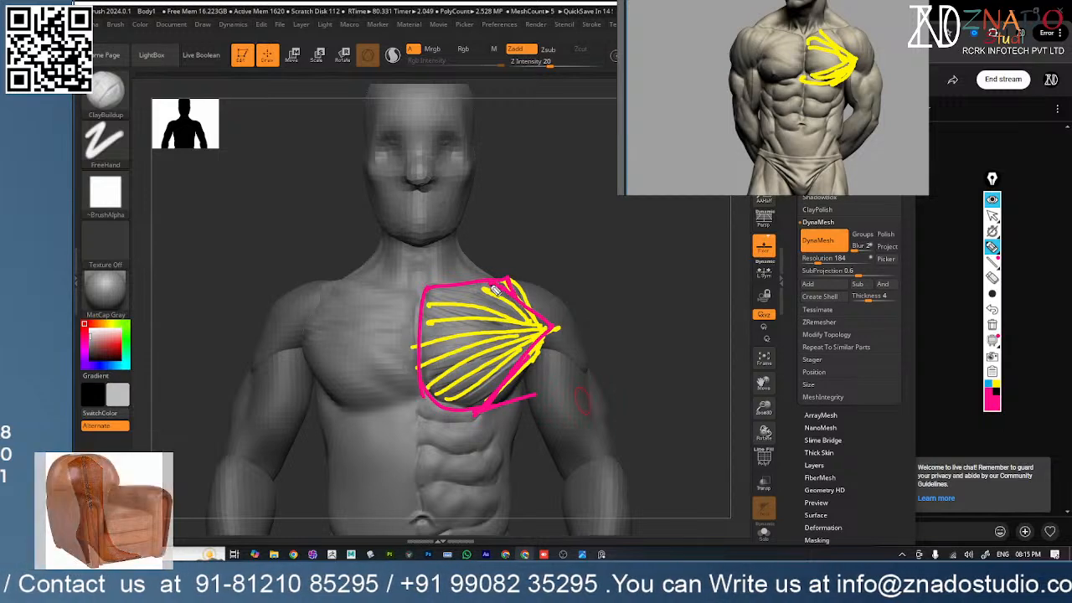
drag(507, 277, 604, 370)
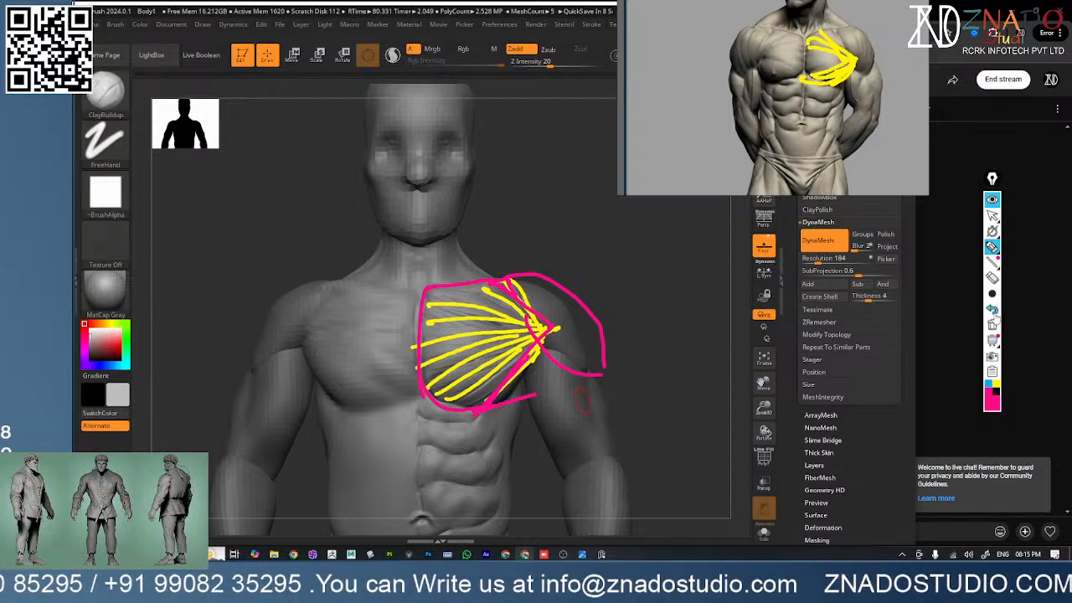
mouse_move(686, 308)
mouse_down()
mouse_move(502, 372)
mouse_move(431, 302)
mouse_move(523, 366)
mouse_up()
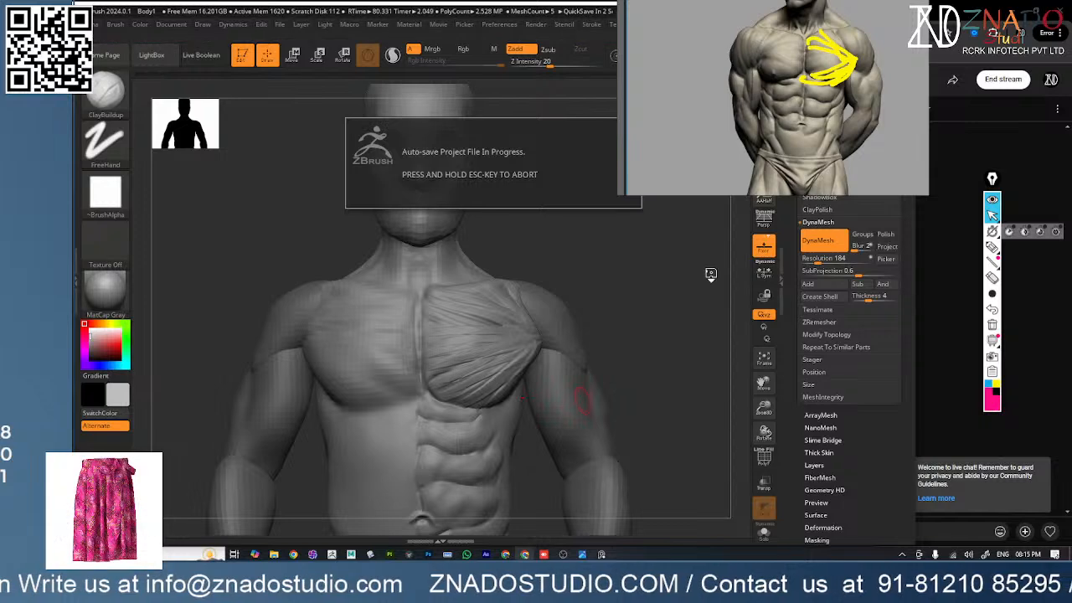
- Frame the full figure, save the project, and save it again as Body1 in the Zbrush folder, replacing the existing file
mouse_move(679, 349)
mouse_down()
mouse_move(715, 375)
mouse_move(682, 367)
mouse_up()
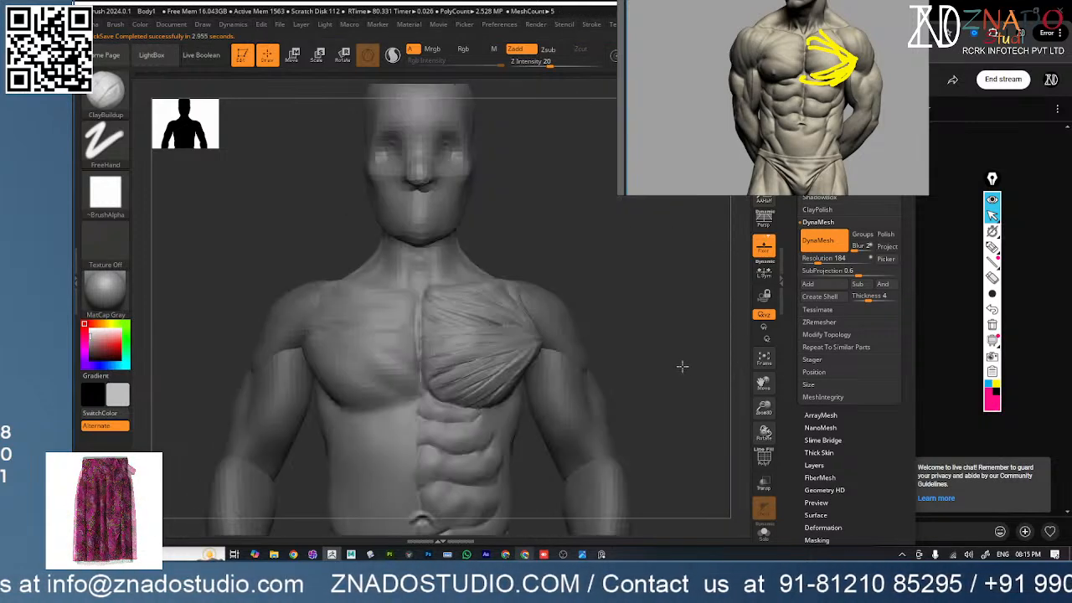
ctrl+right_drag(682, 367, 495, 196)
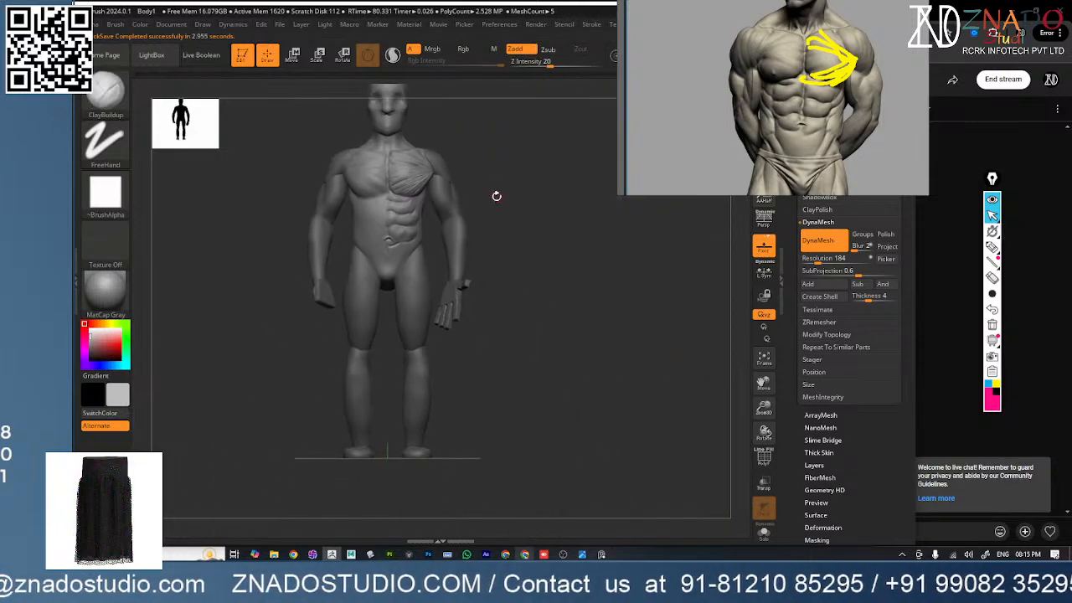
key(f)
key(f)
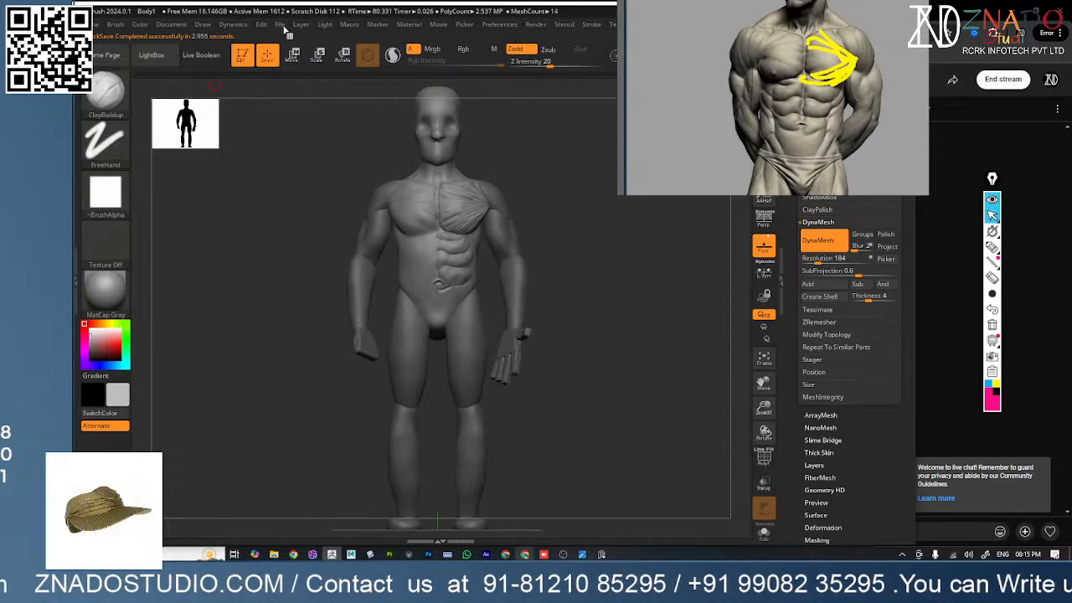
click(280, 24)
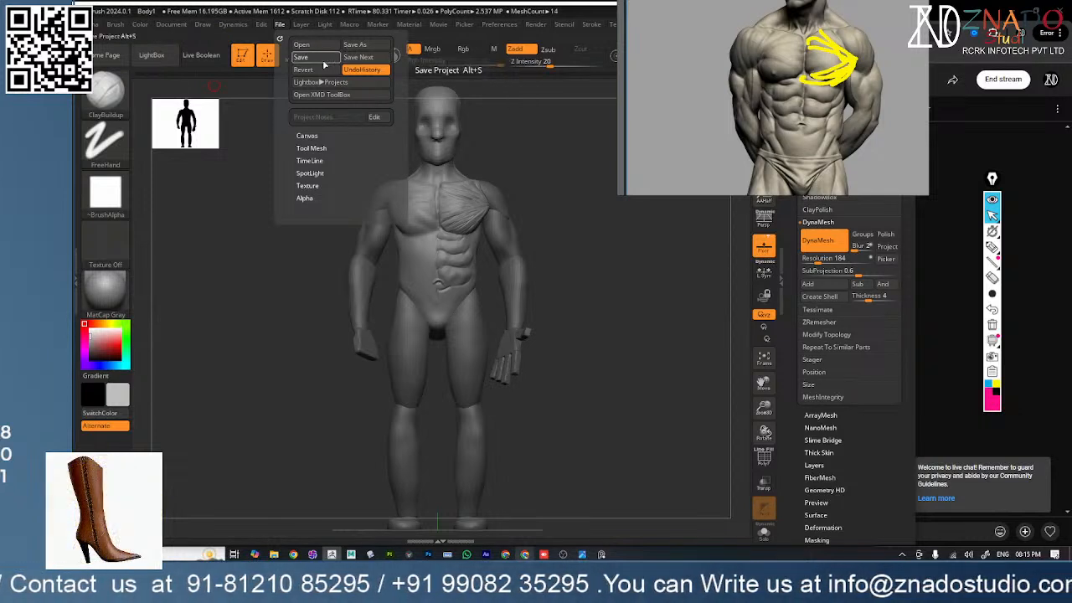
click(355, 58)
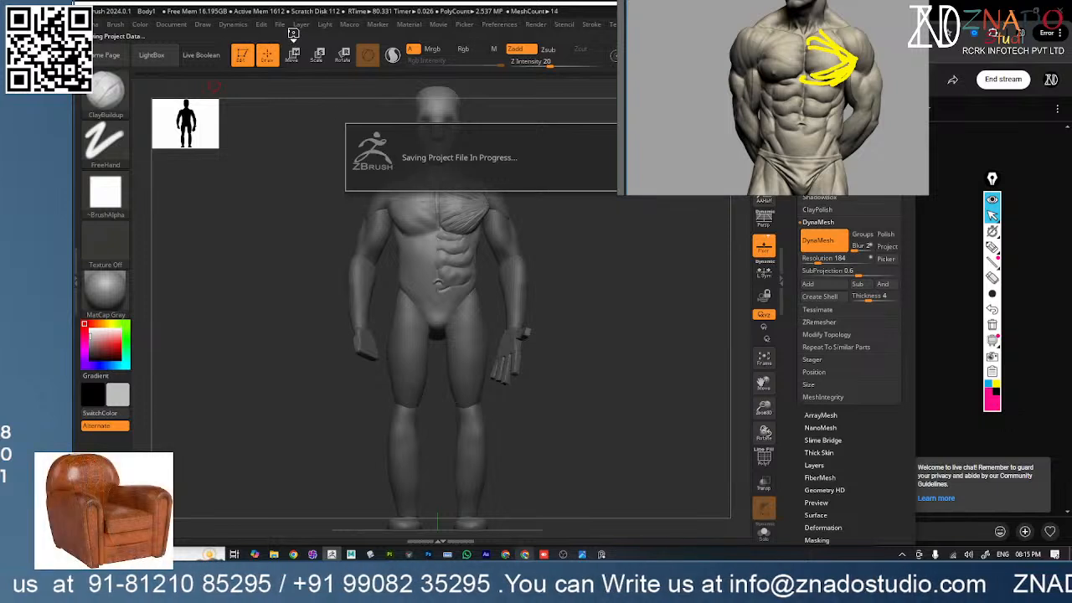
click(282, 25)
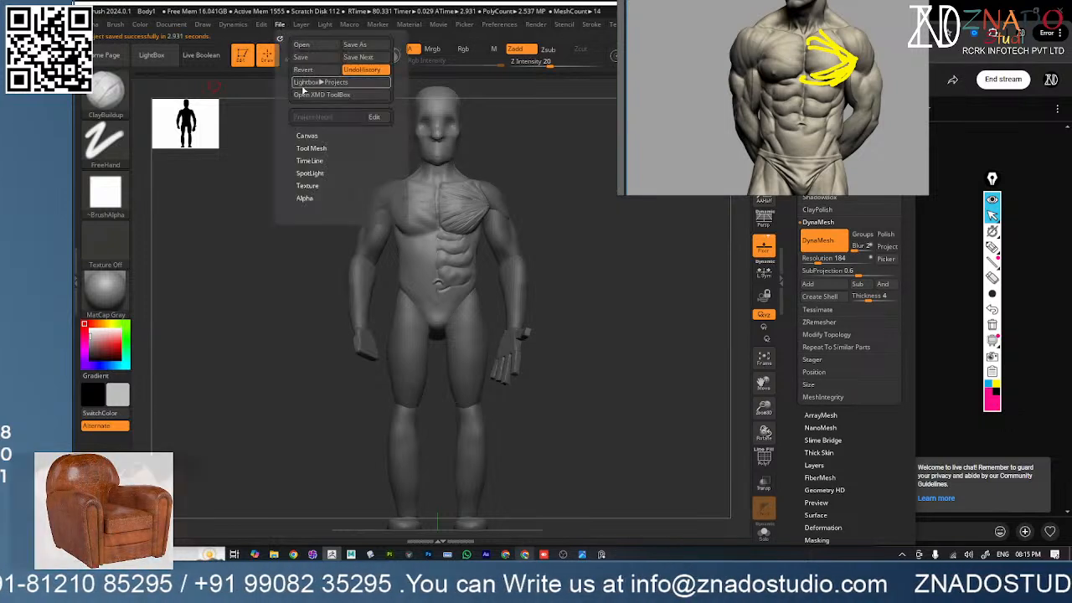
click(355, 45)
double_click(259, 88)
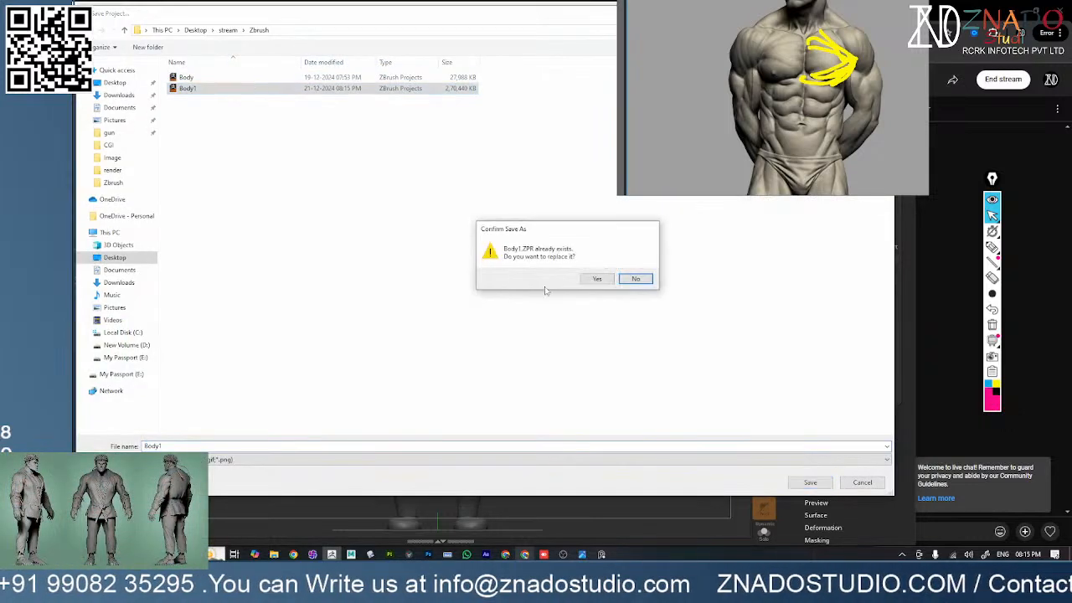
click(597, 278)
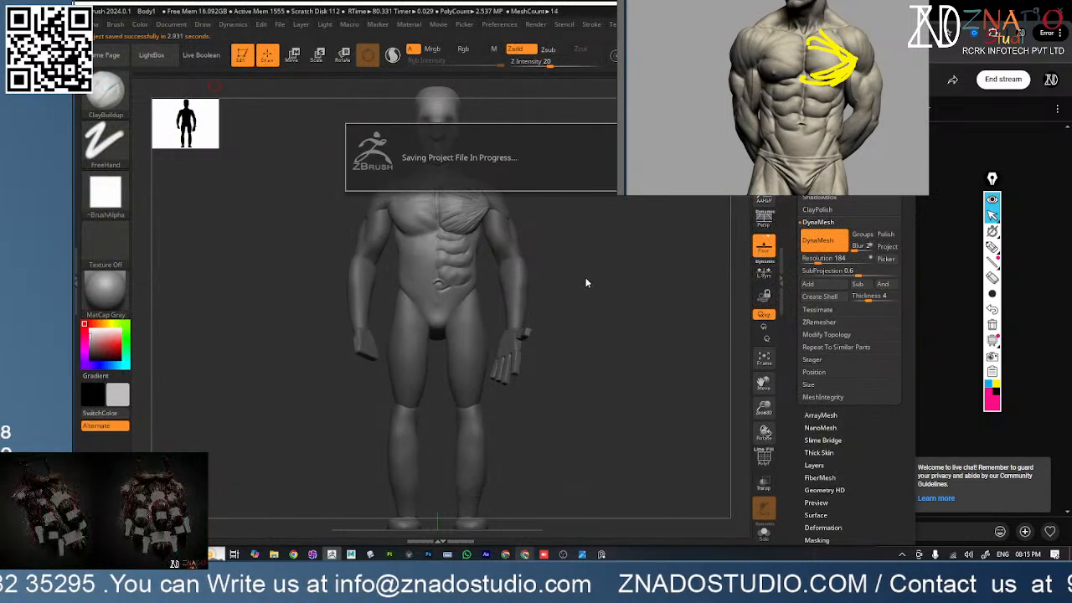
- Bring up the save options for the anatomy reference board
right_click(739, 154)
mouse_move(755, 381)
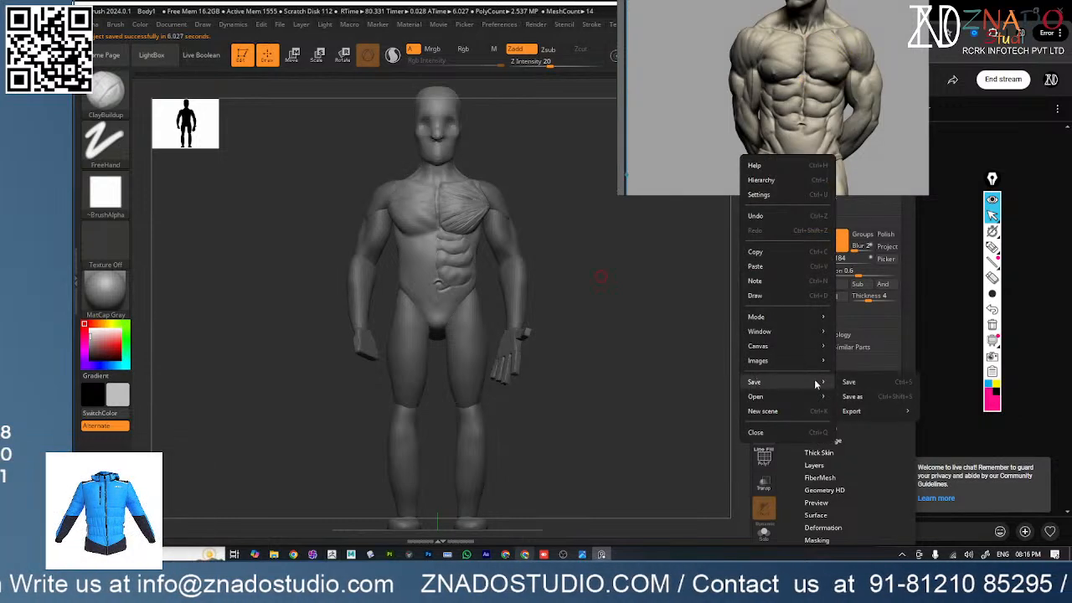